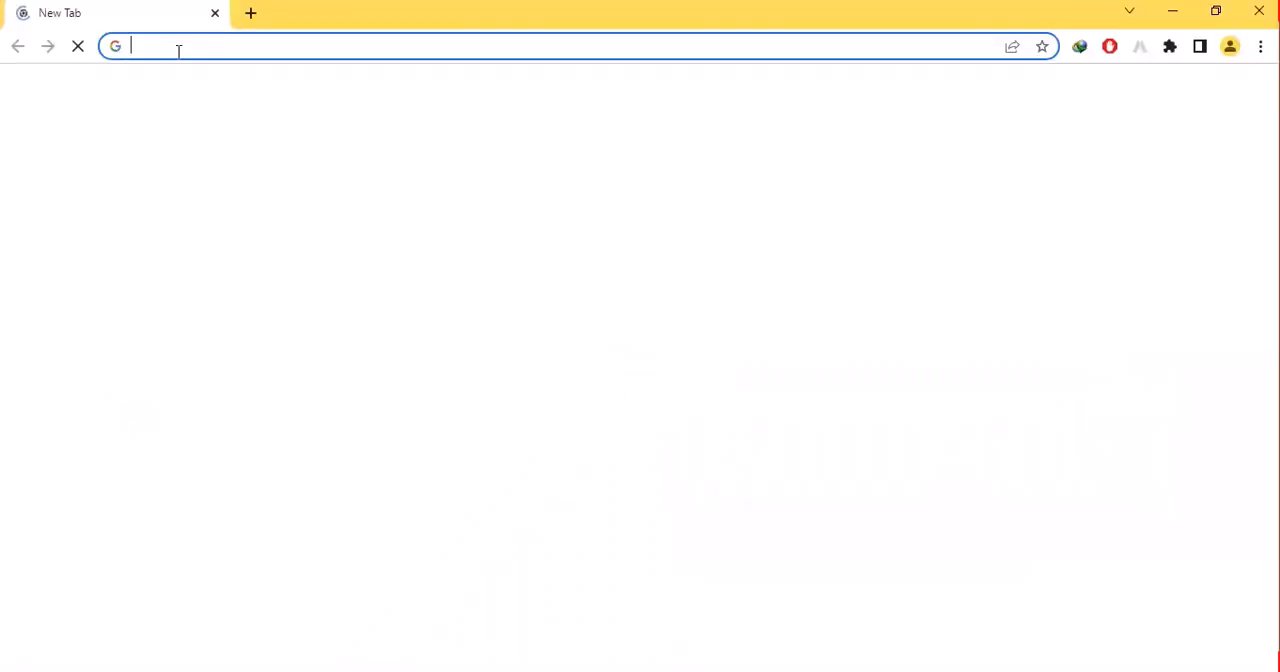
# - Search Google for "Downlaod bitnami wordpress"
pyautogui.write('Down')
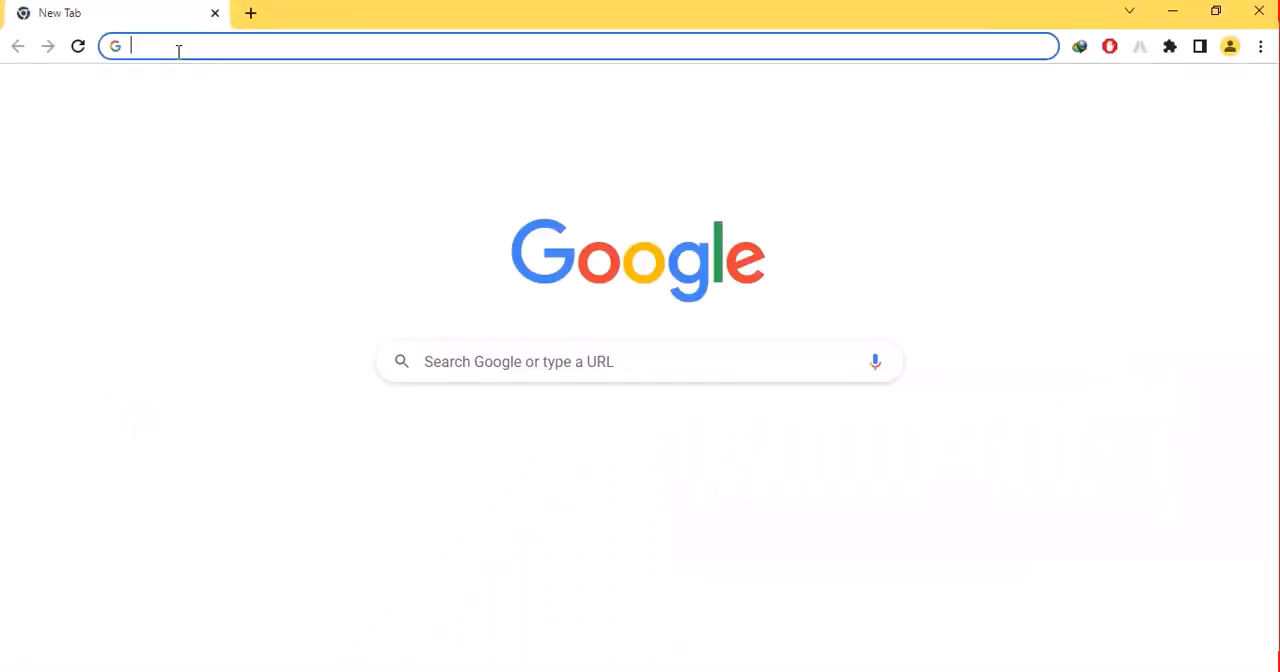
pyautogui.write('lao')
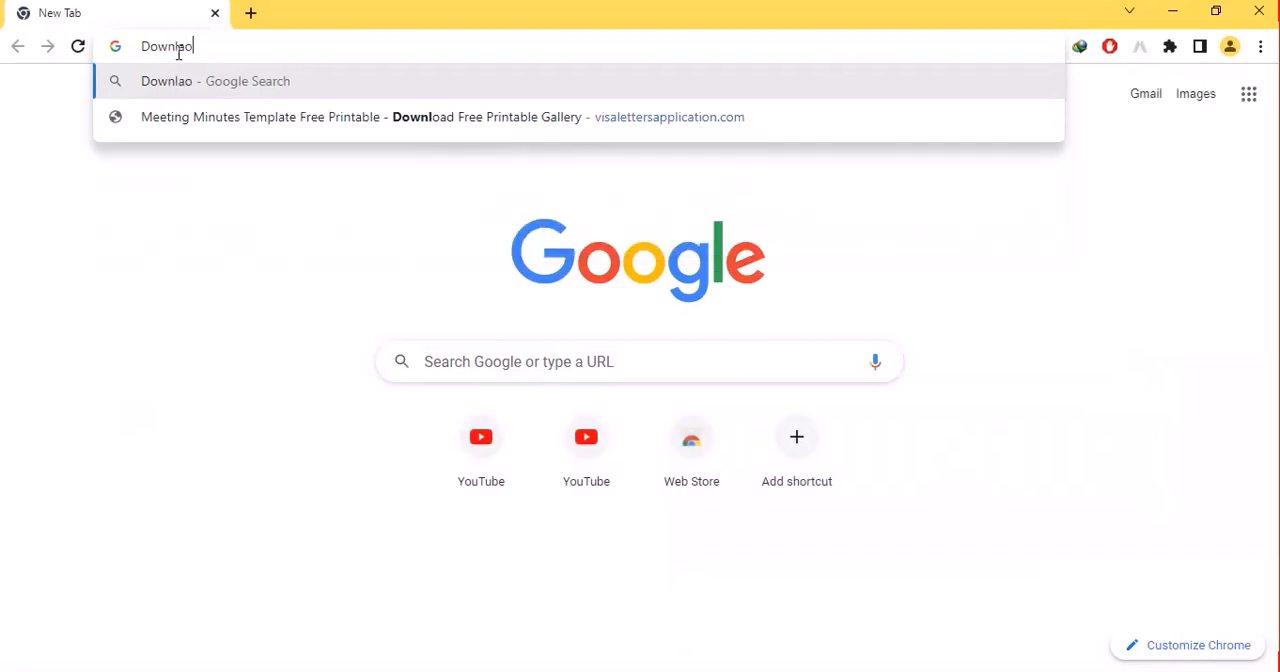
pyautogui.write('d bitnam')
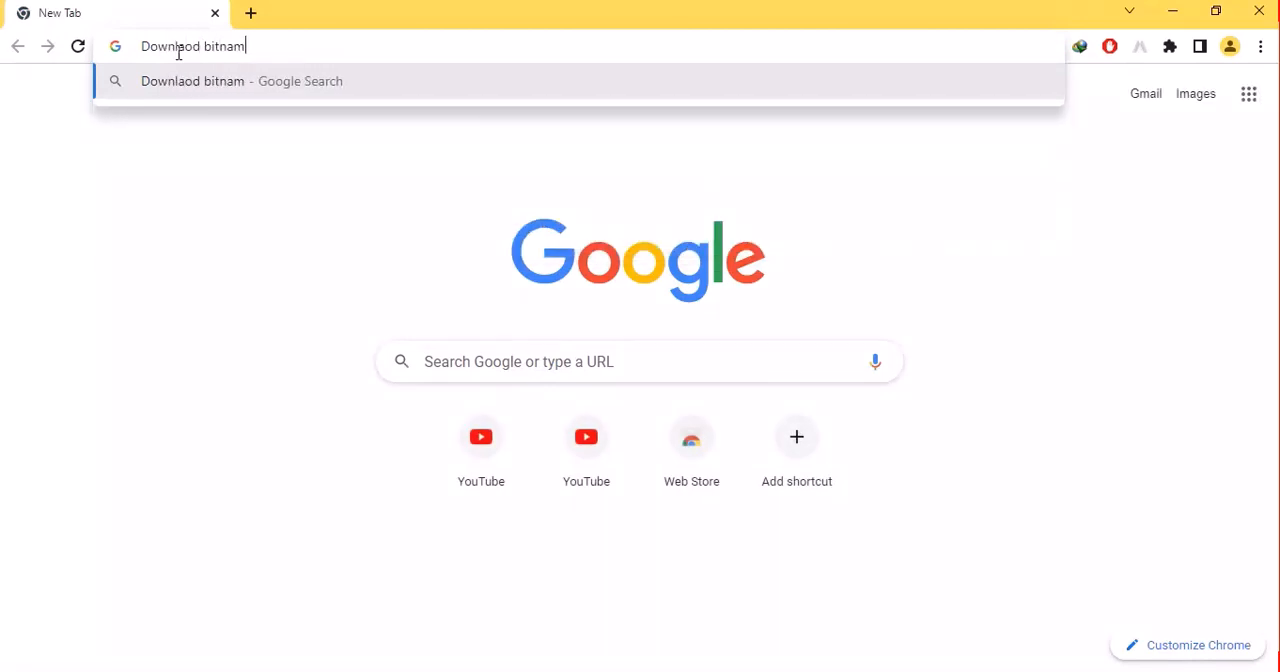
pyautogui.write('i worpd')
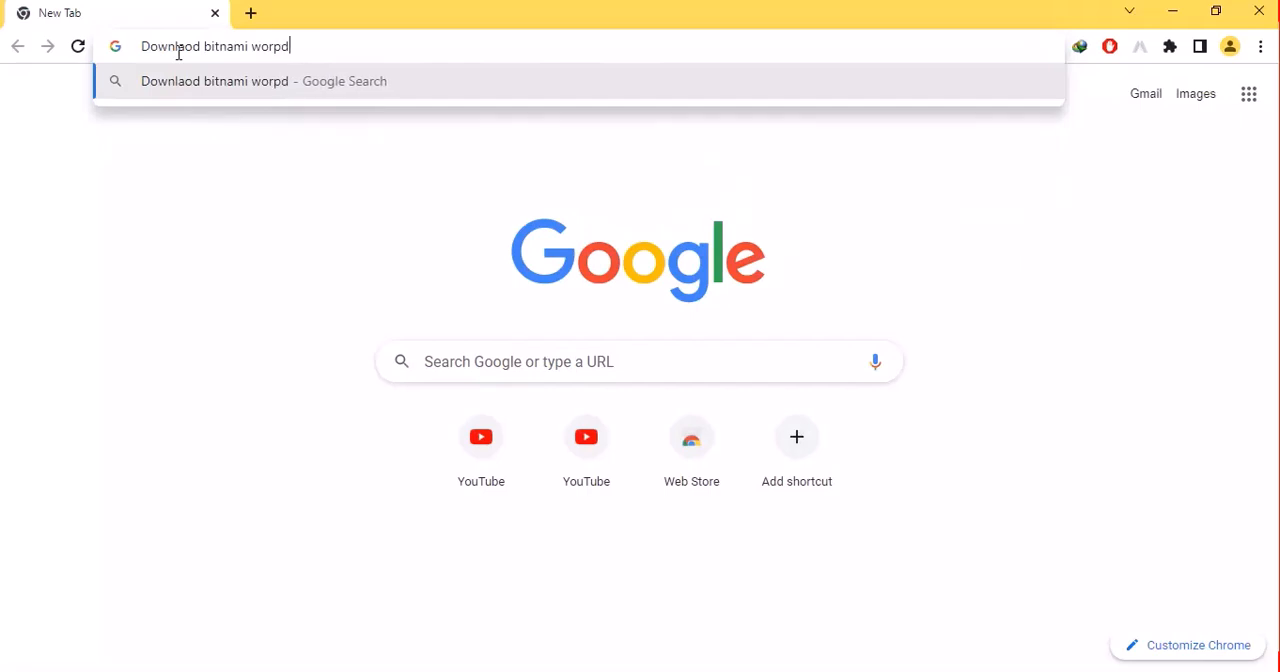
pyautogui.press('BackSpace')
pyautogui.press('BackSpace')
pyautogui.write('dpress')
pyautogui.press('Return')
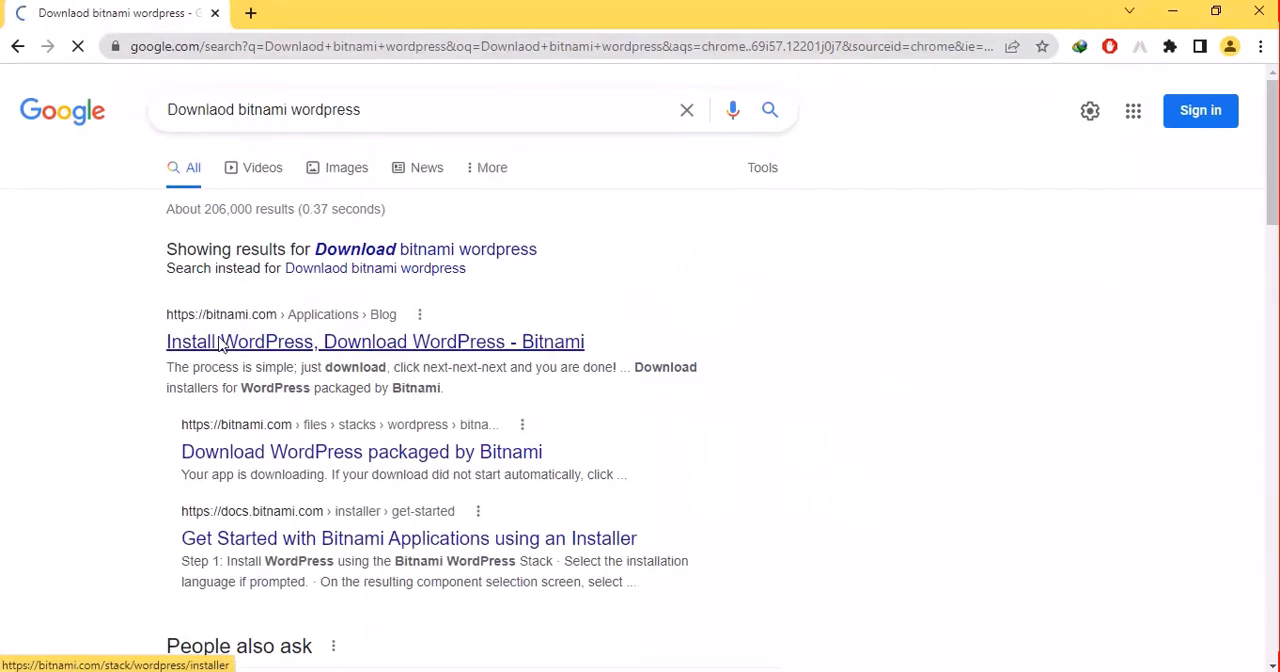
# - Open Bitnami's WordPress installer page and download the Windows 64-bit installer without signing in
pyautogui.click(222, 345)
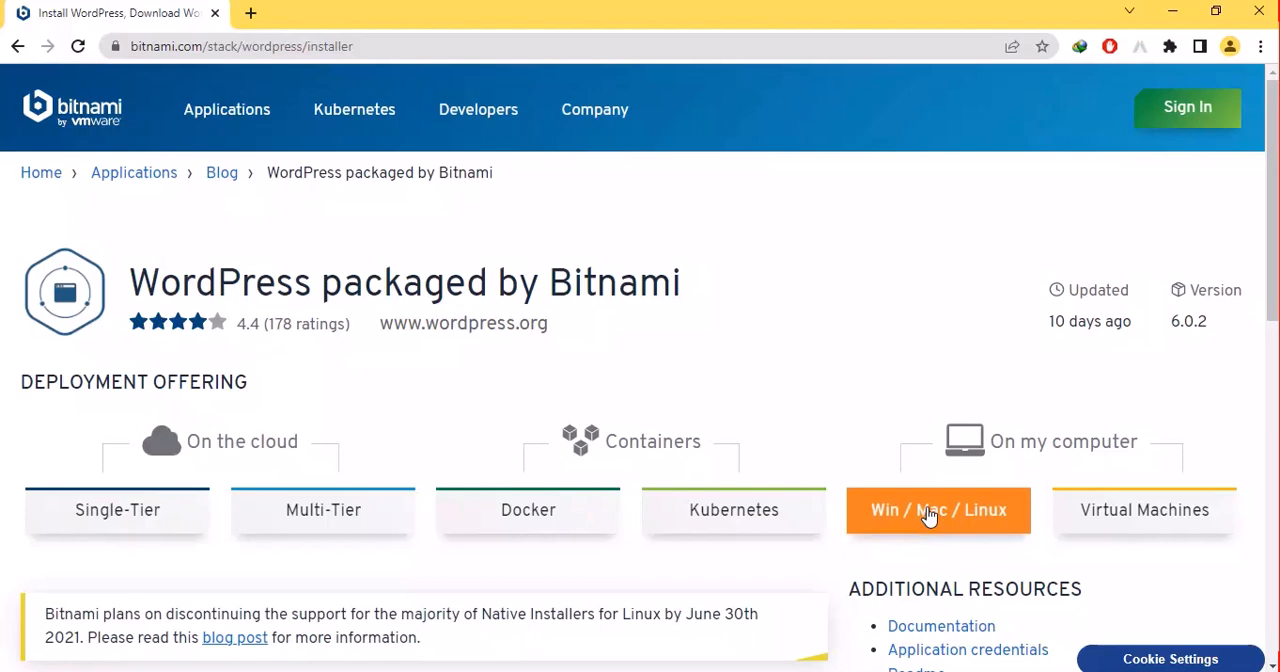
pyautogui.moveTo(1274, 297); pyautogui.dragTo(1277, 459)
pyautogui.moveTo(1274, 408); pyautogui.dragTo(1276, 564)
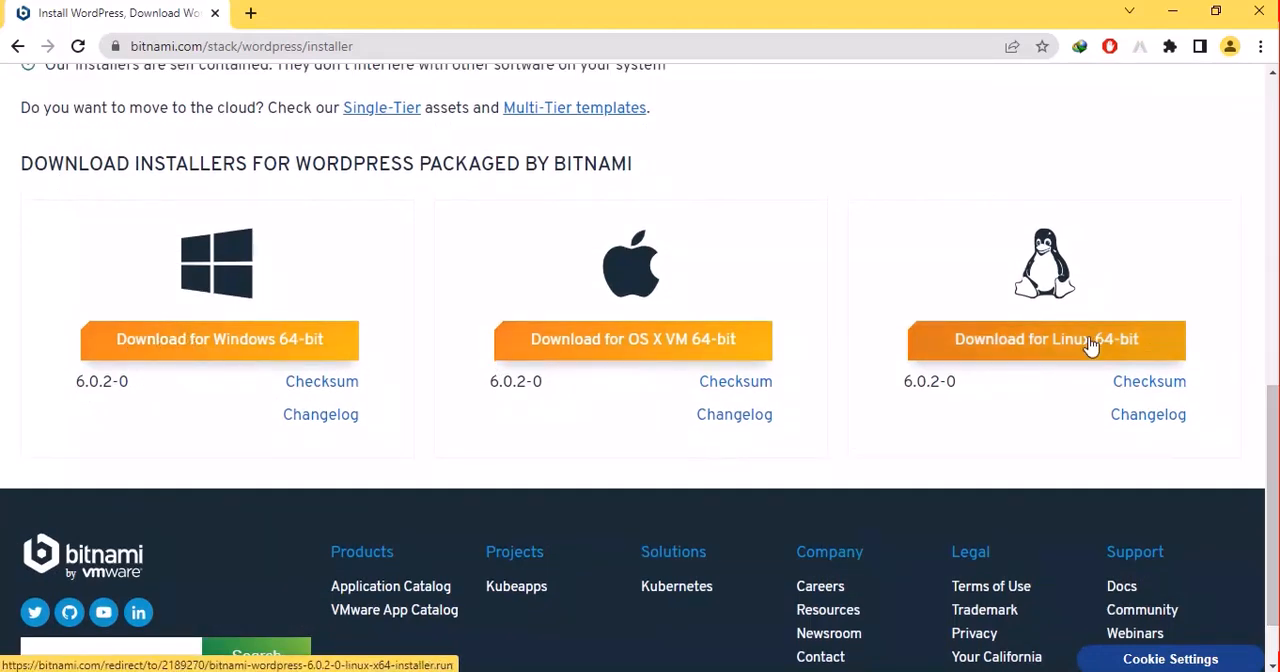
pyautogui.click(241, 342)
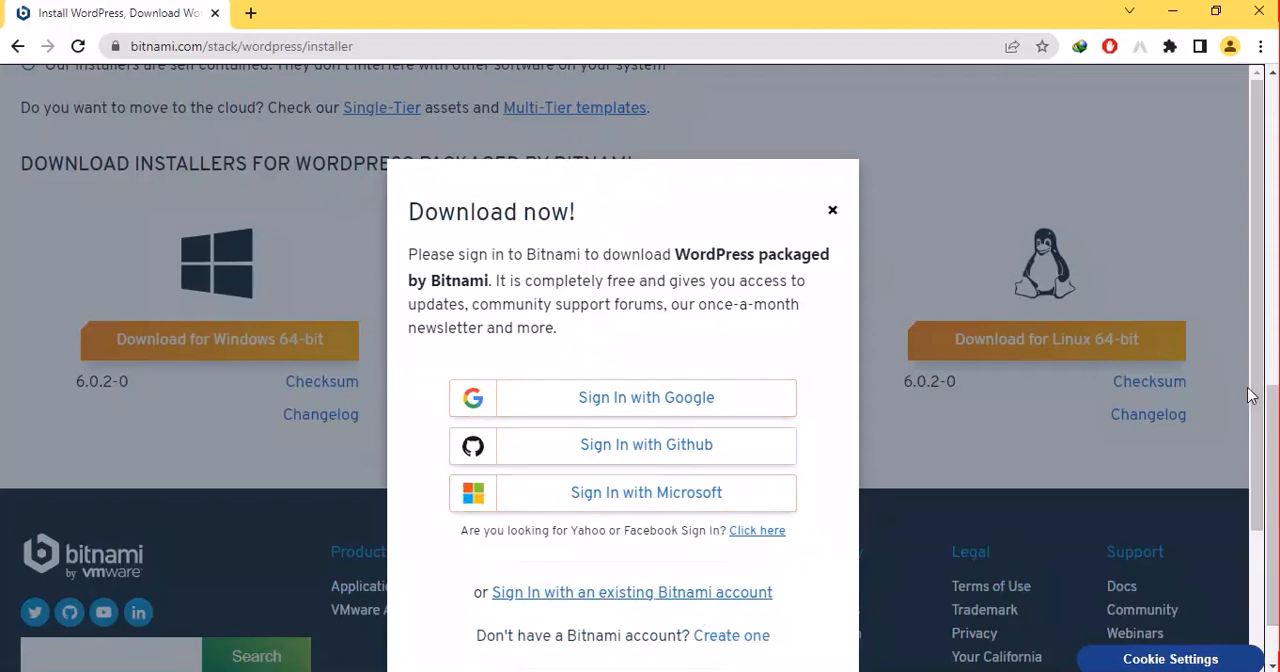
pyautogui.scroll(-1, 1265, 443)
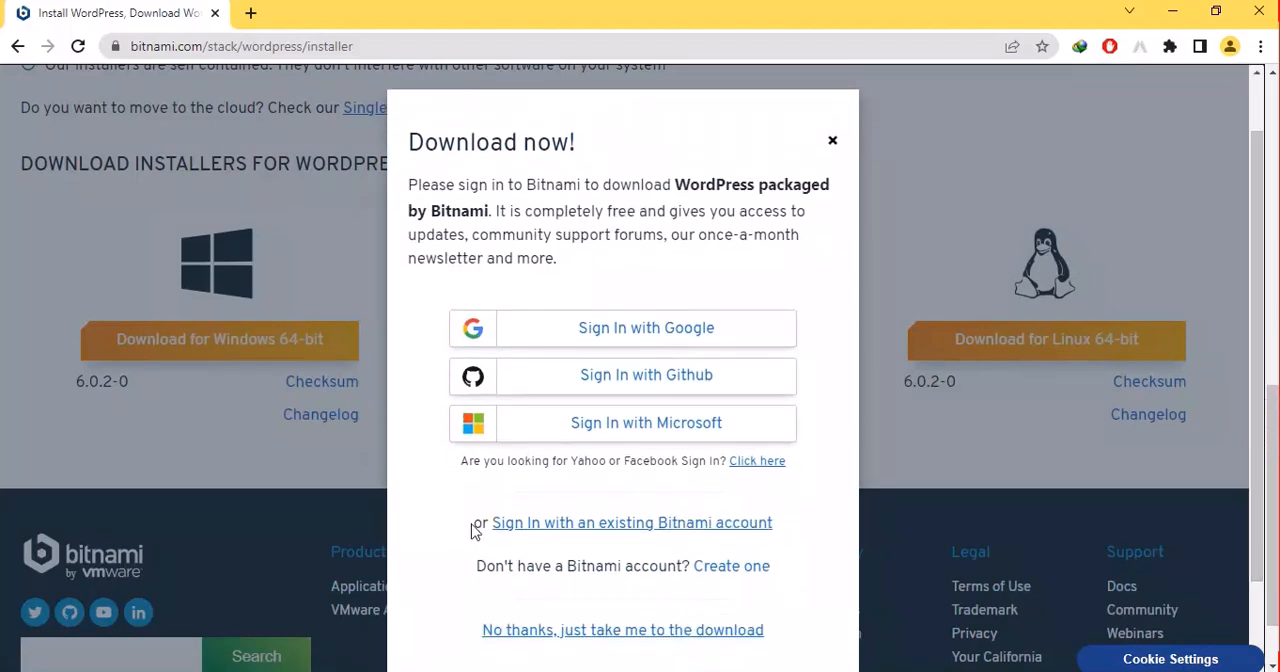
pyautogui.click(552, 632)
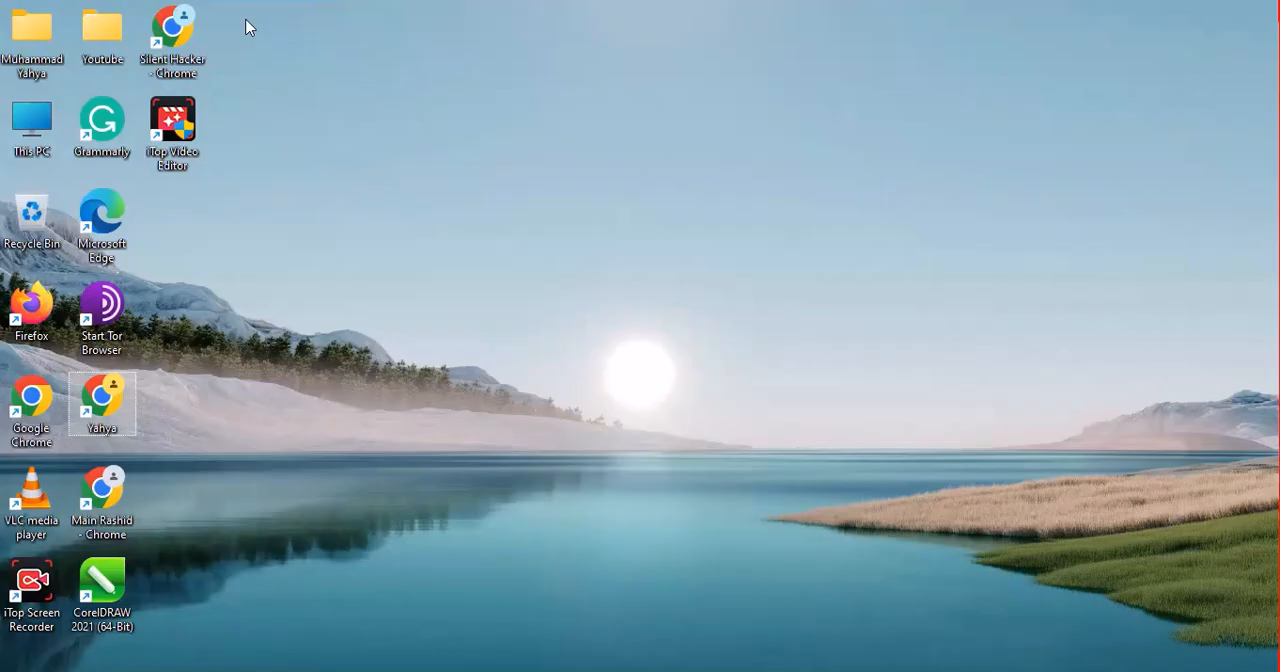
# - Open the DVD (D:) drive from This PC in File Explorer
pyautogui.doubleClick(101, 212)
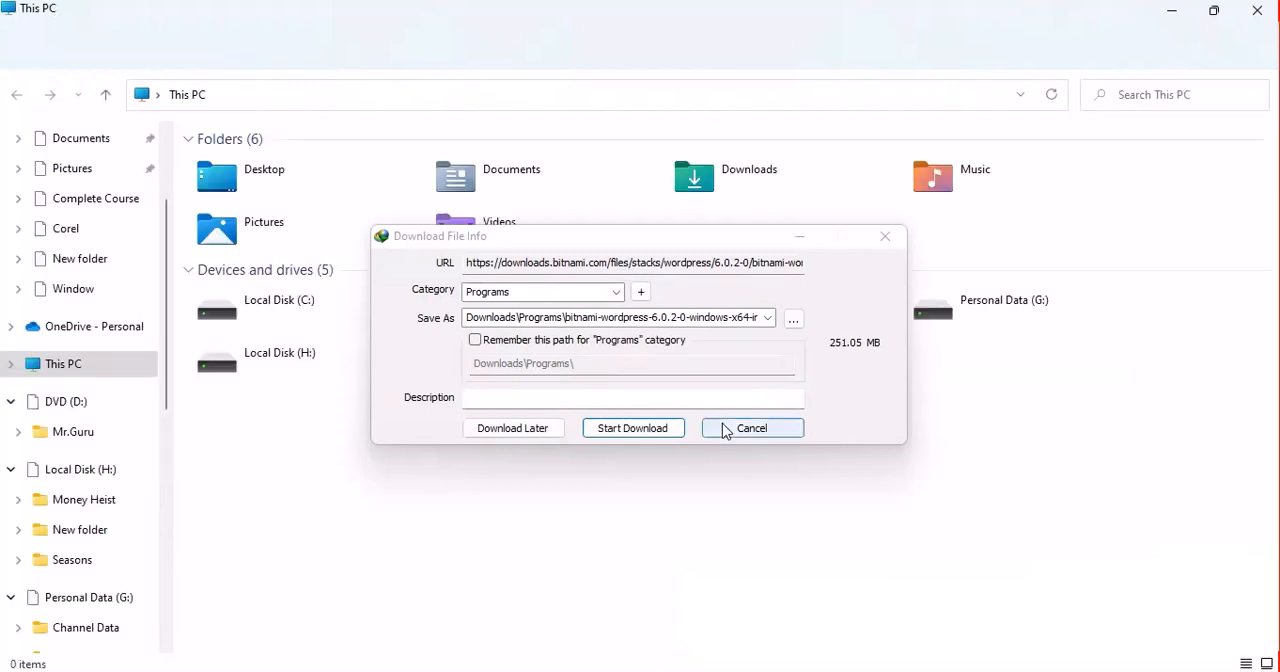
pyautogui.click(726, 430)
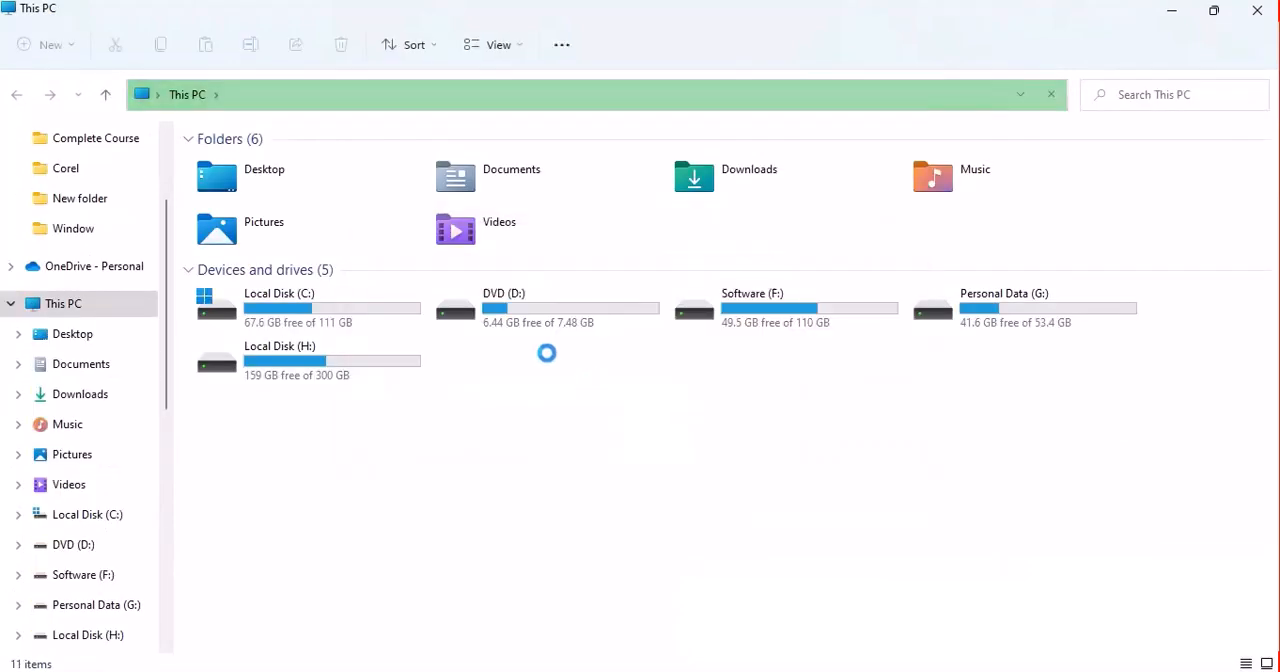
pyautogui.click(508, 310)
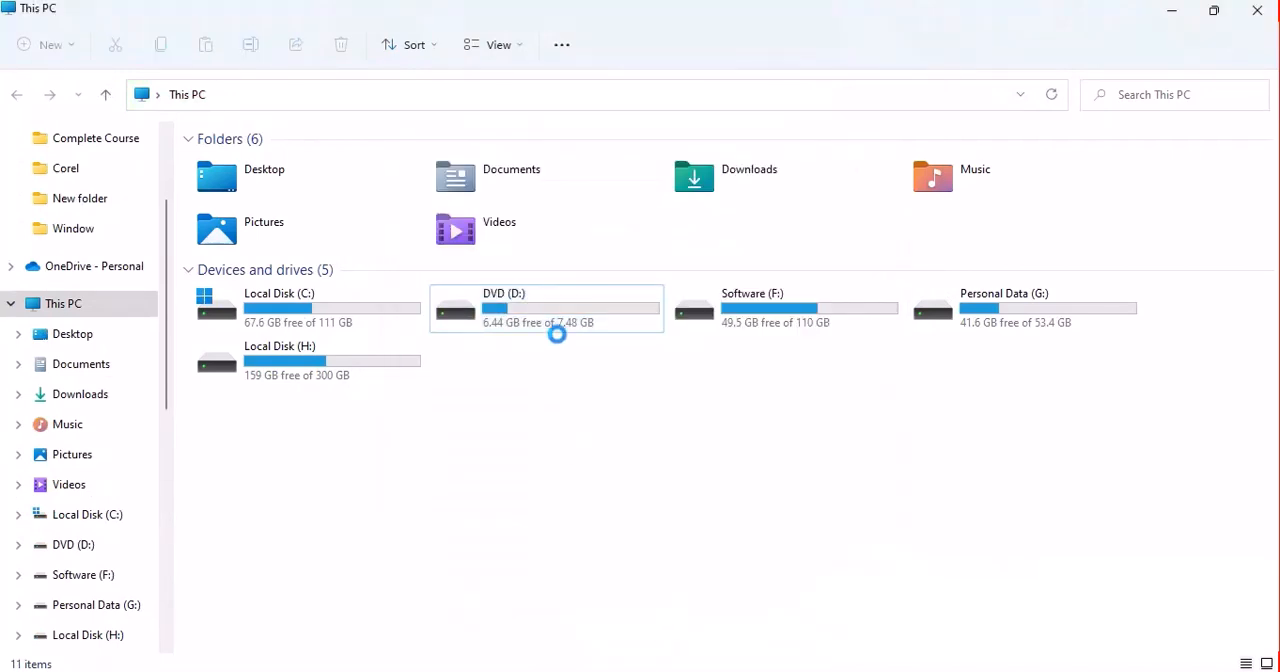
pyautogui.doubleClick(557, 306)
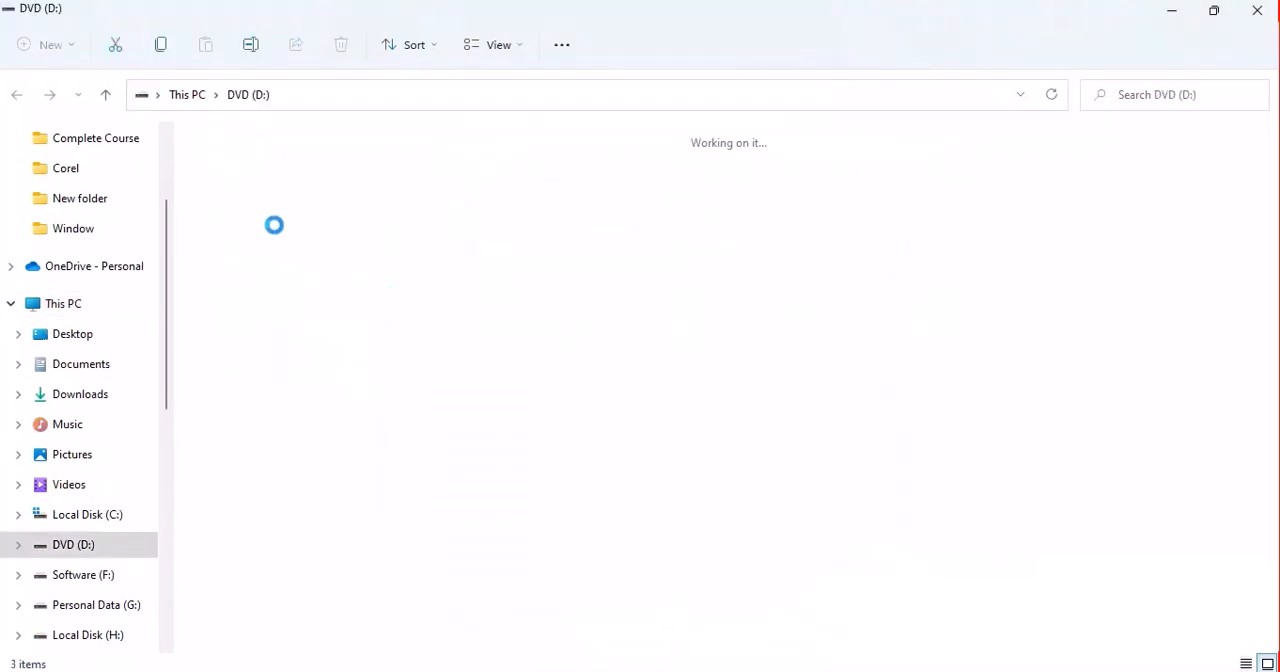
# - Run the WordPress installer on the D: drive as administrator
pyautogui.doubleClick(458, 190)
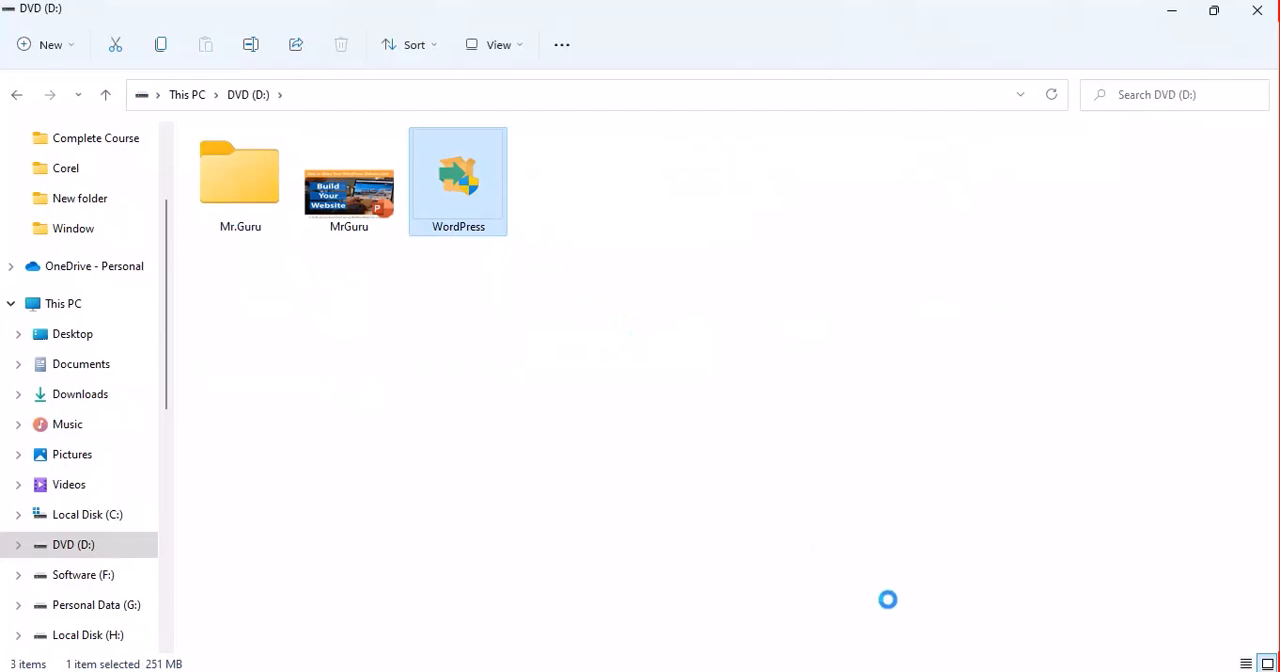
pyautogui.click(1033, 655)
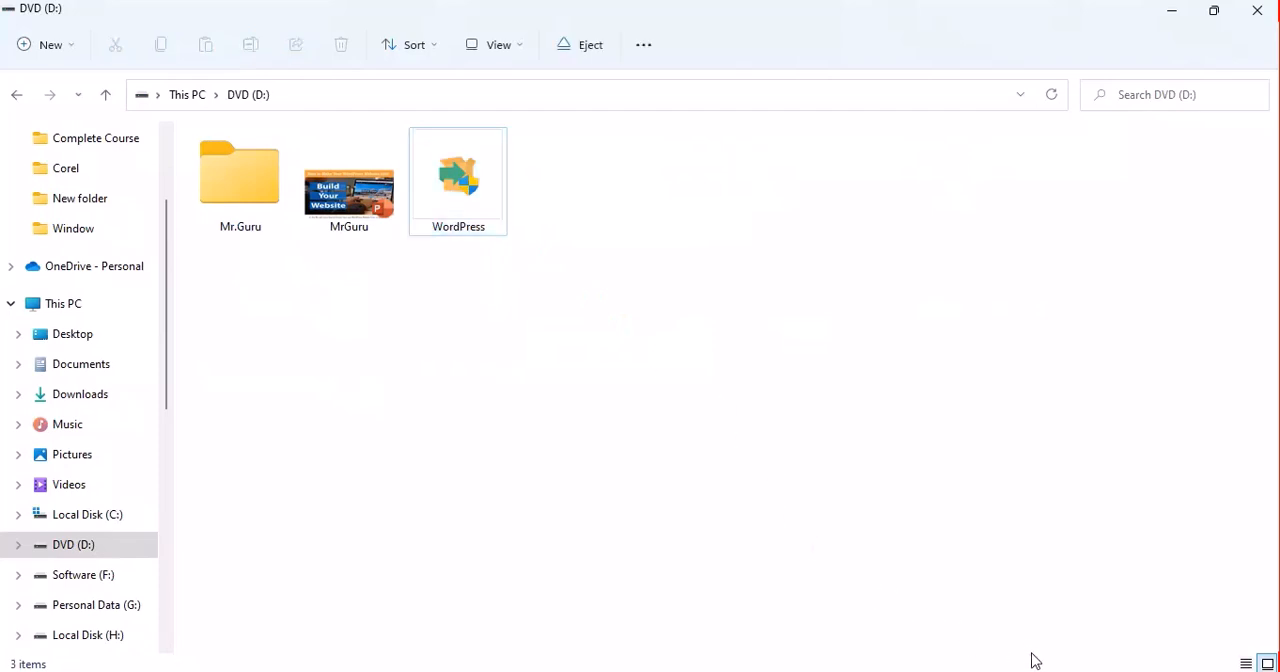
pyautogui.click(457, 205)
pyautogui.rightClick(457, 205)
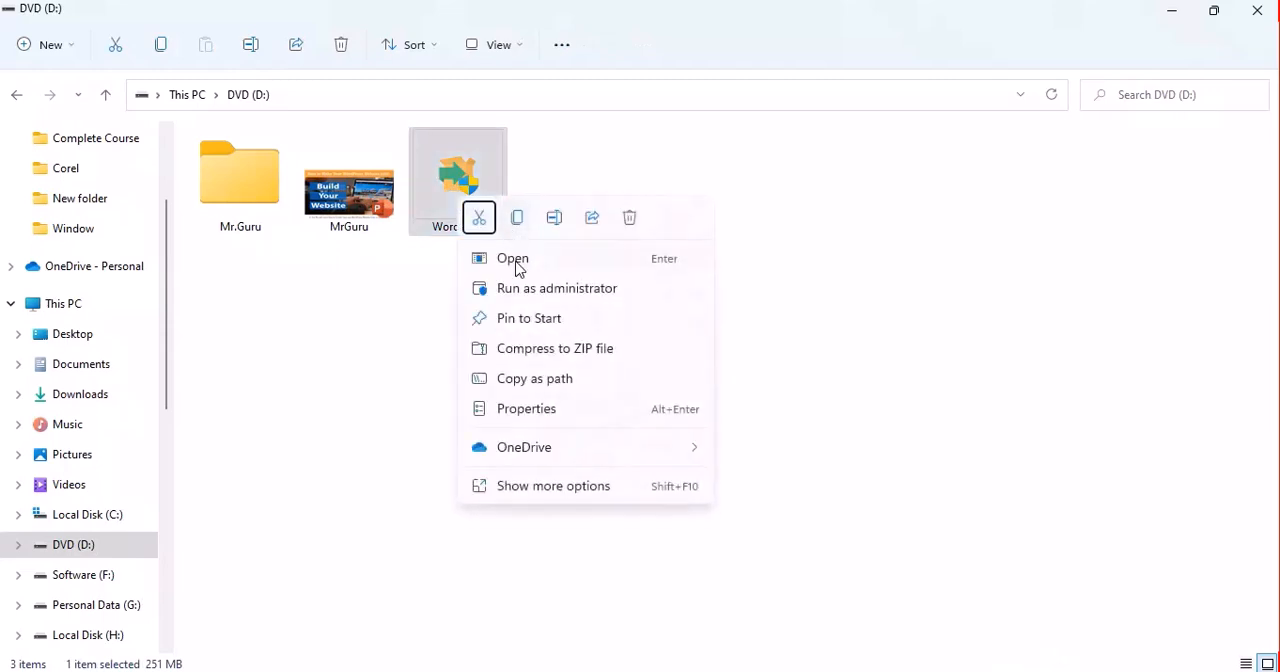
pyautogui.click(519, 294)
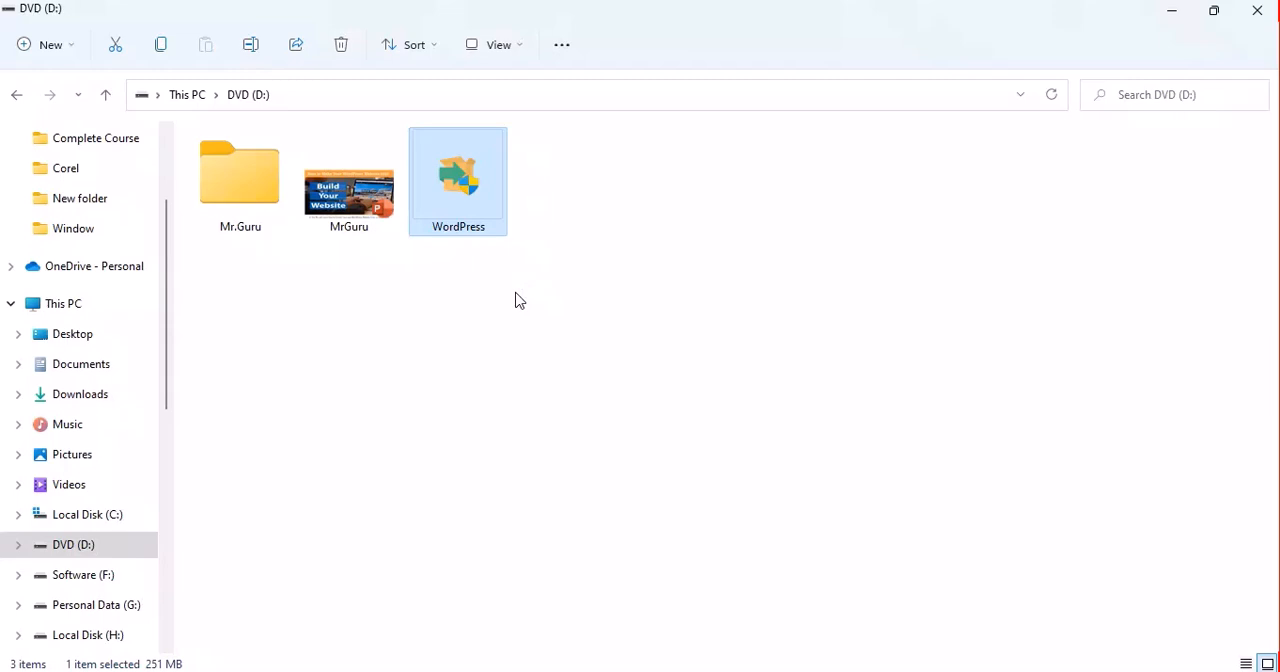
pyautogui.click(232, 210)
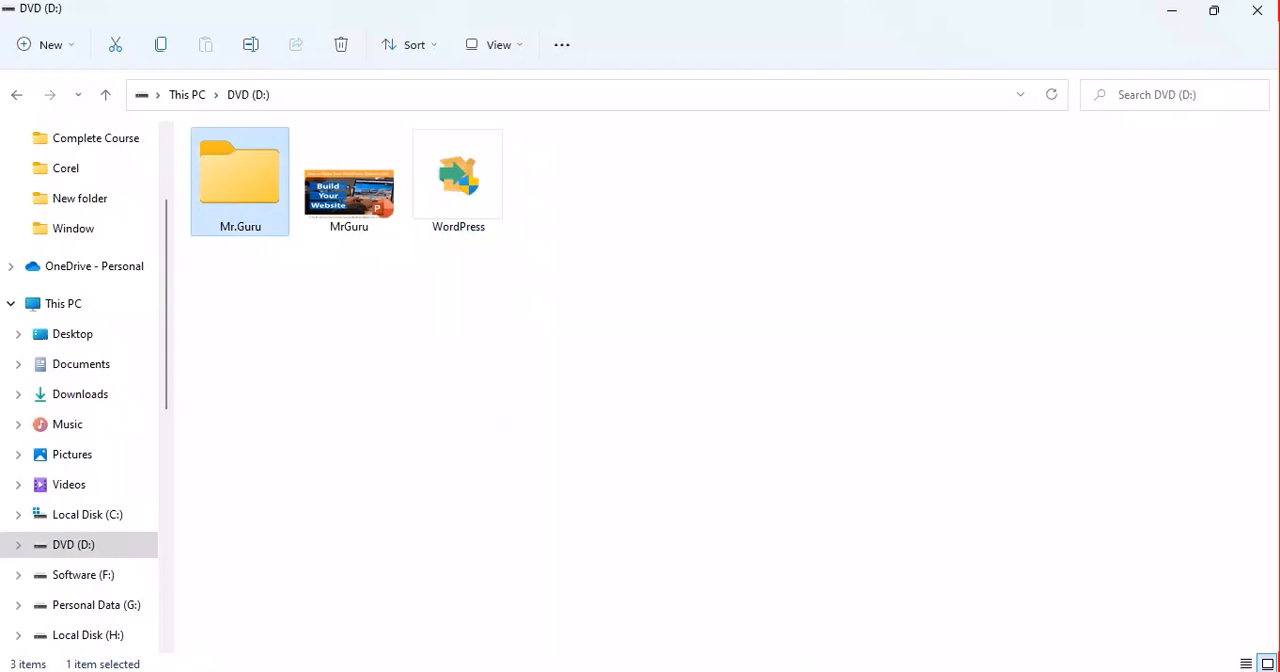
pyautogui.click(588, 372)
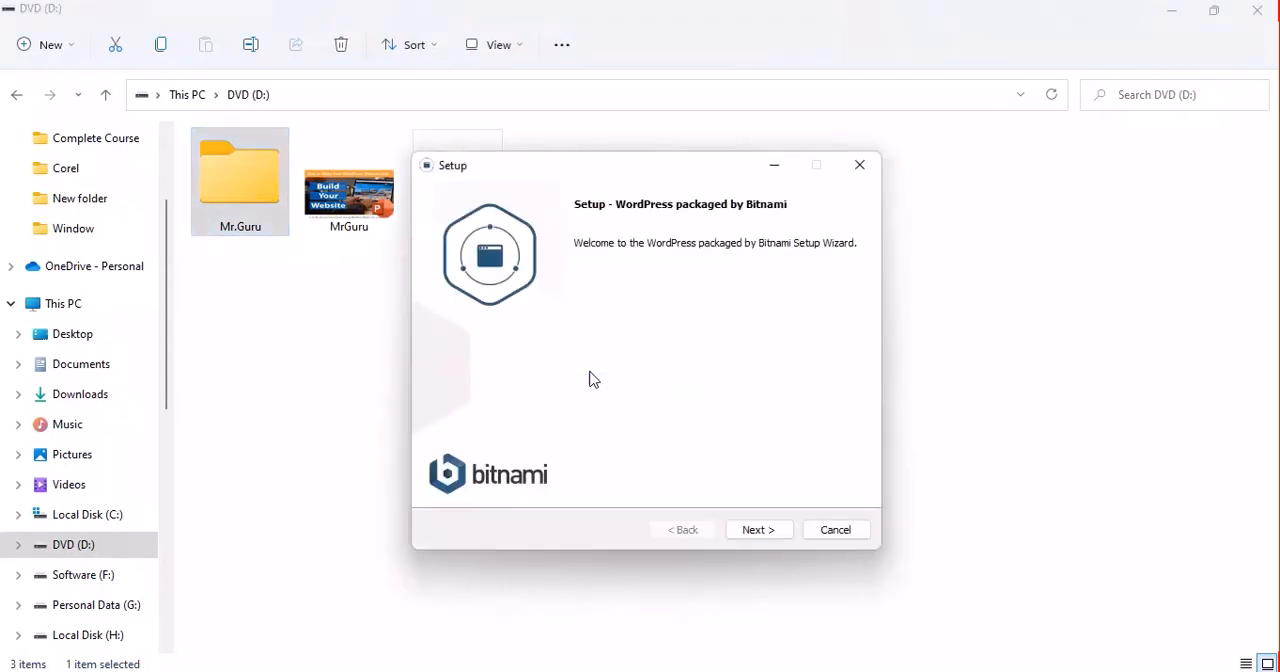
# - Advance the setup to the installation folder choice and browse to the DVD (D:) drive
pyautogui.click(760, 532)
pyautogui.click(760, 531)
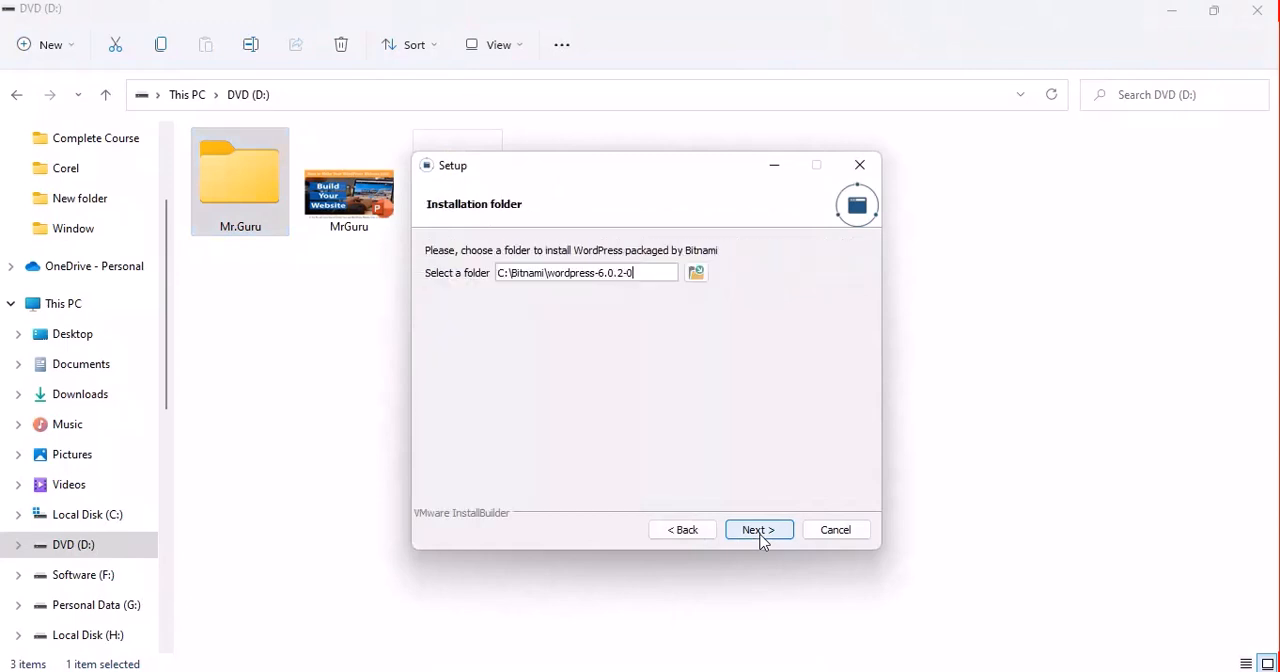
pyautogui.click(695, 273)
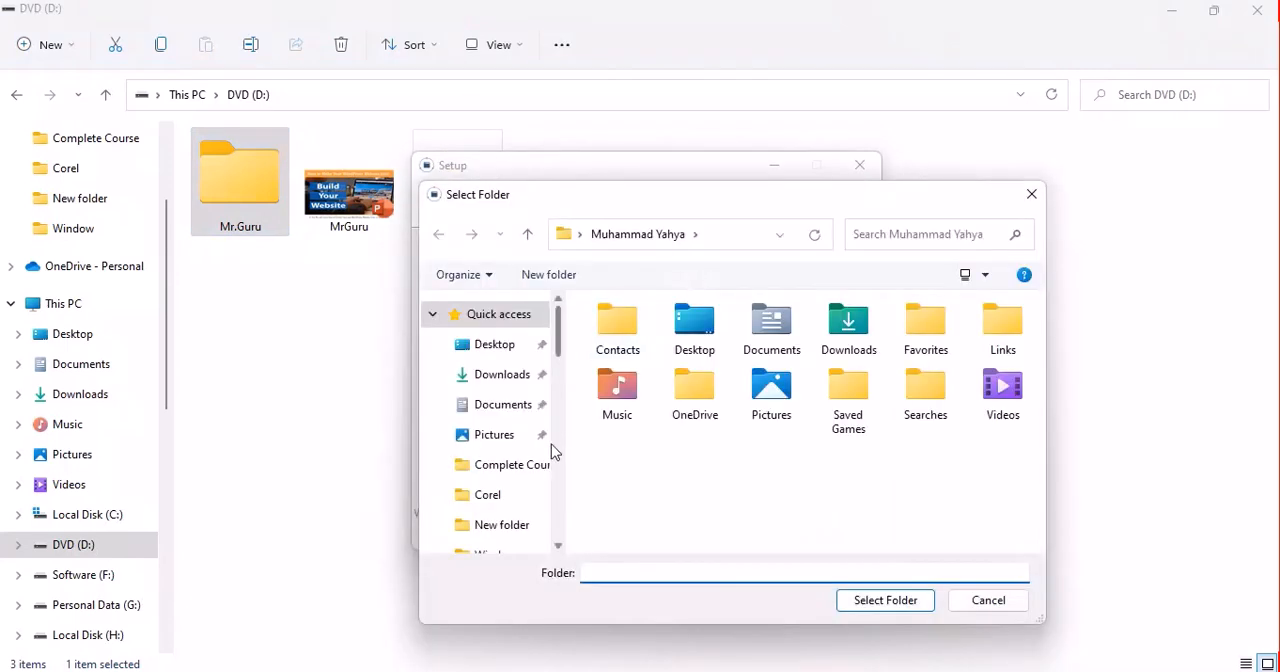
pyautogui.scroll(-4, 551, 451)
pyautogui.scroll(-5, 558, 485)
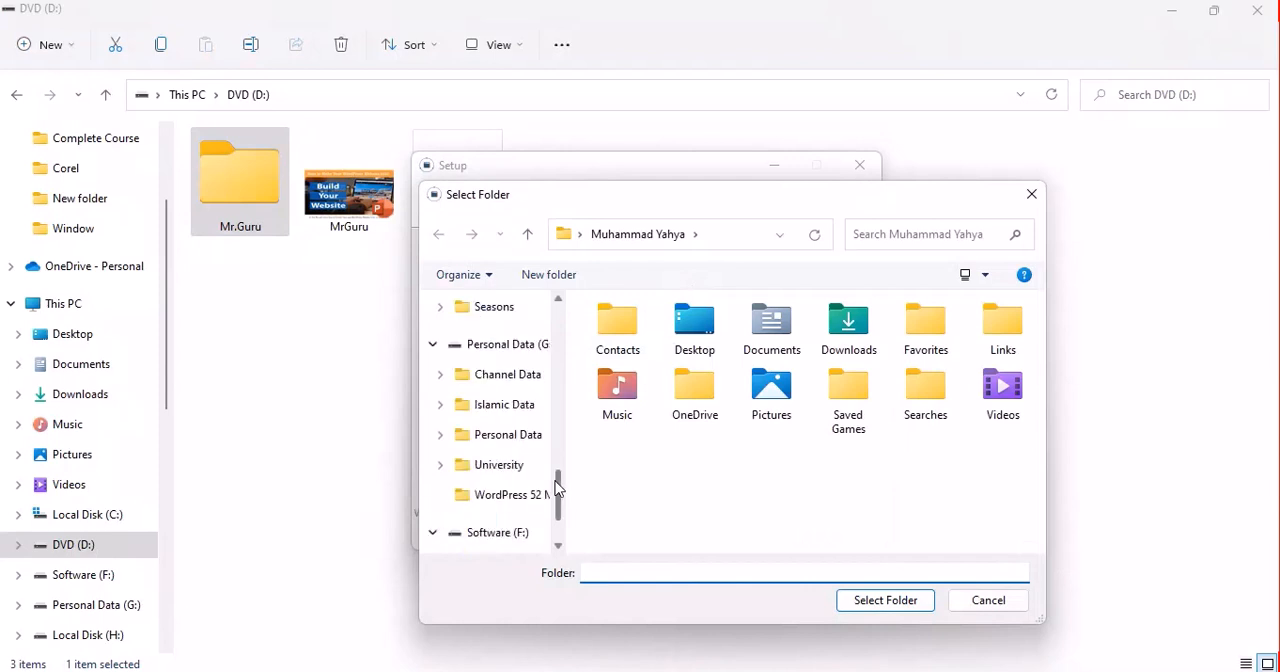
pyautogui.scroll(-3, 558, 480)
pyautogui.click(486, 407)
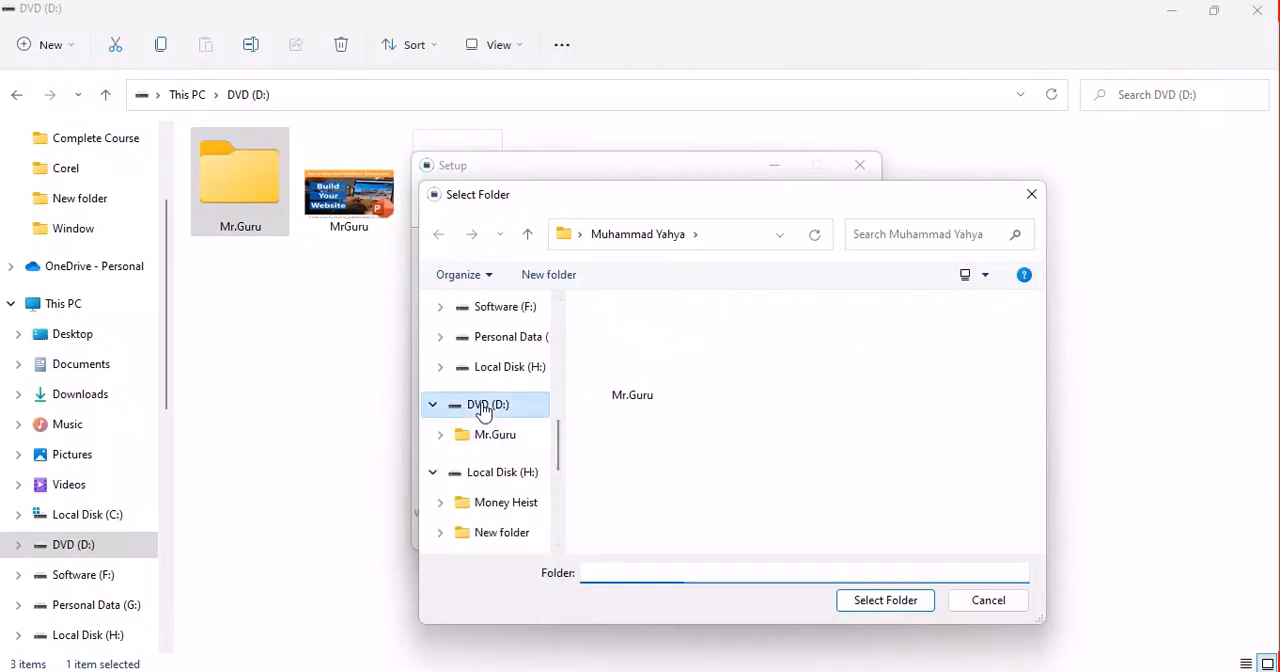
# - Create a folder named Wordpress on the D: drive, select it as the installation folder and continue
pyautogui.click(556, 280)
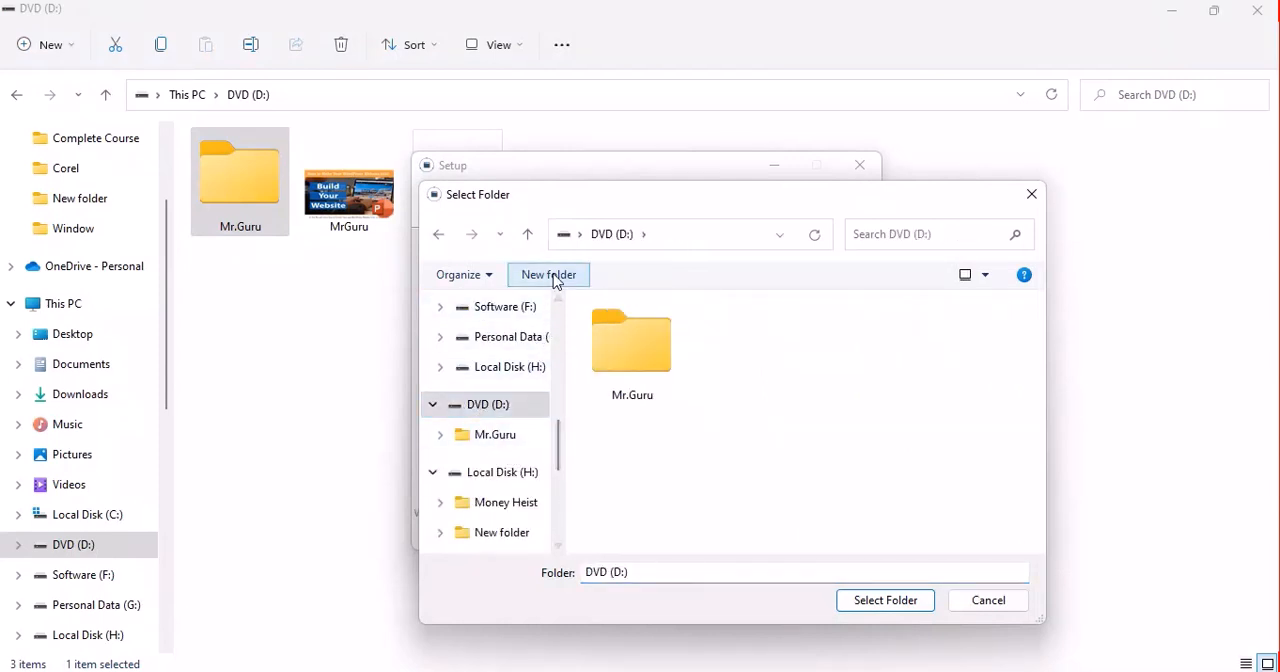
pyautogui.write('Che')
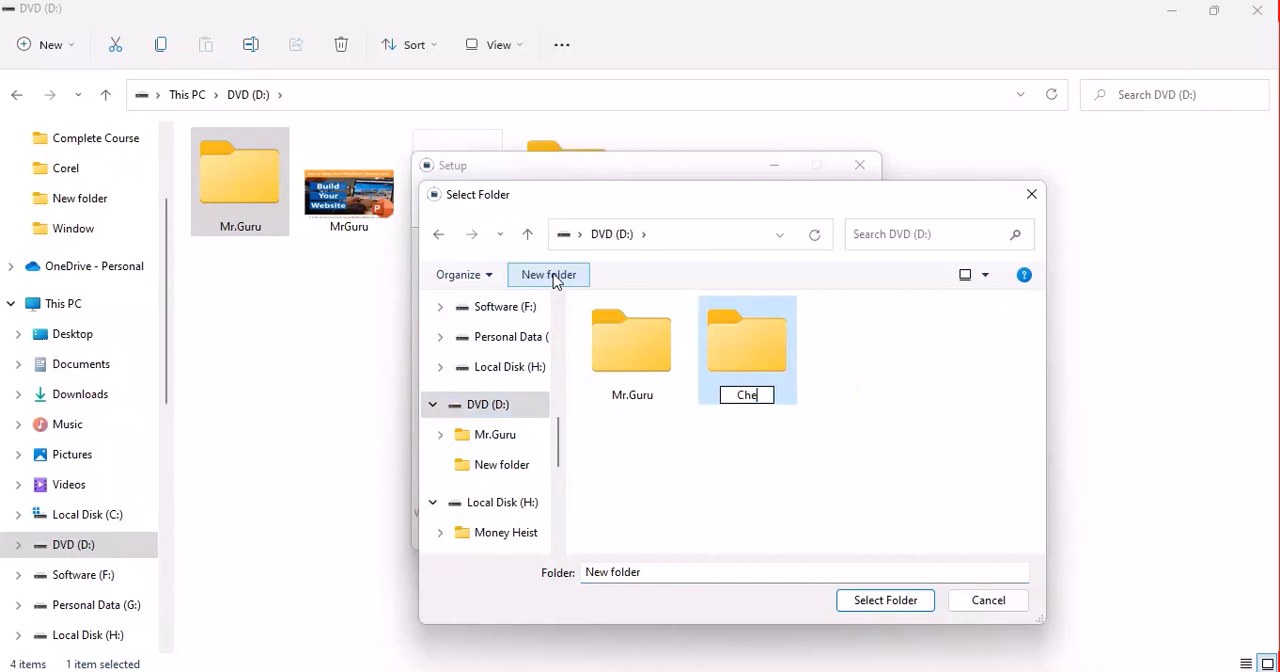
pyautogui.press('BackSpace')
pyautogui.press('BackSpace')
pyautogui.press('BackSpace')
pyautogui.write('Wordpress')
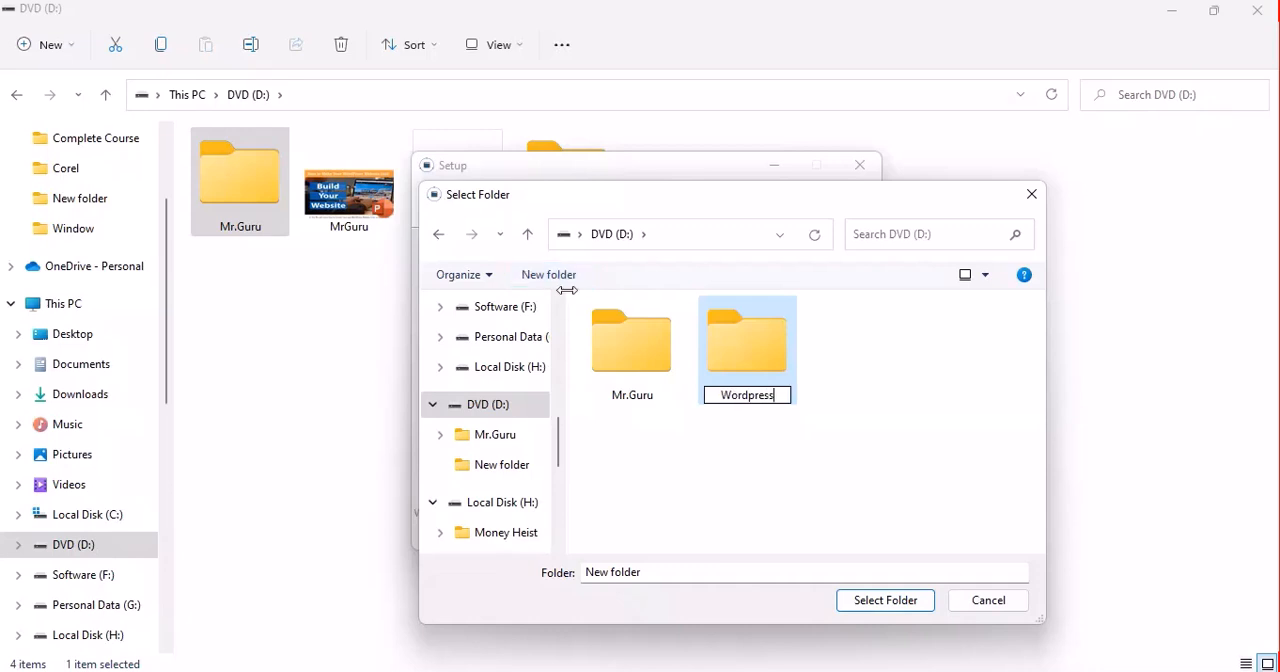
pyautogui.click(853, 600)
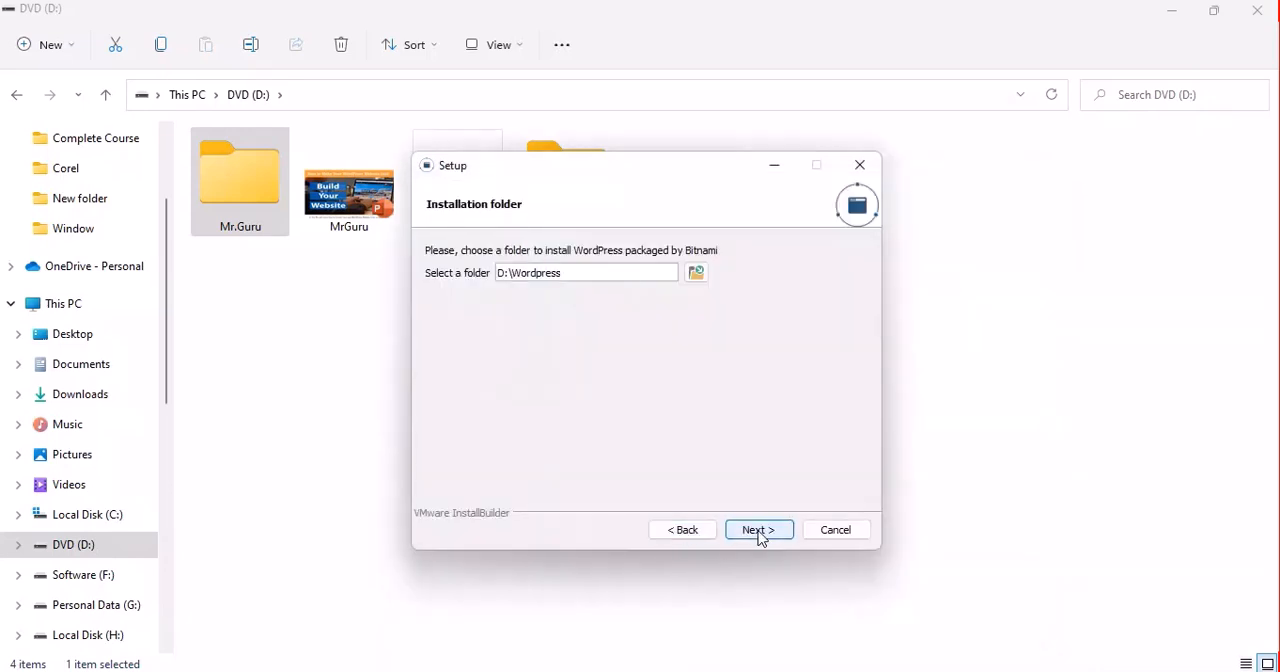
pyautogui.click(758, 530)
# - Replace the default real name of the admin account with the administrator's name
pyautogui.press('BackSpace')
pyautogui.press('BackSpace')
pyautogui.press('BackSpace')
pyautogui.press('BackSpace')
pyautogui.press('BackSpace')
pyautogui.press('BackSpace')
pyautogui.press('BackSpace')
pyautogui.press('BackSpace')
pyautogui.press('BackSpace')
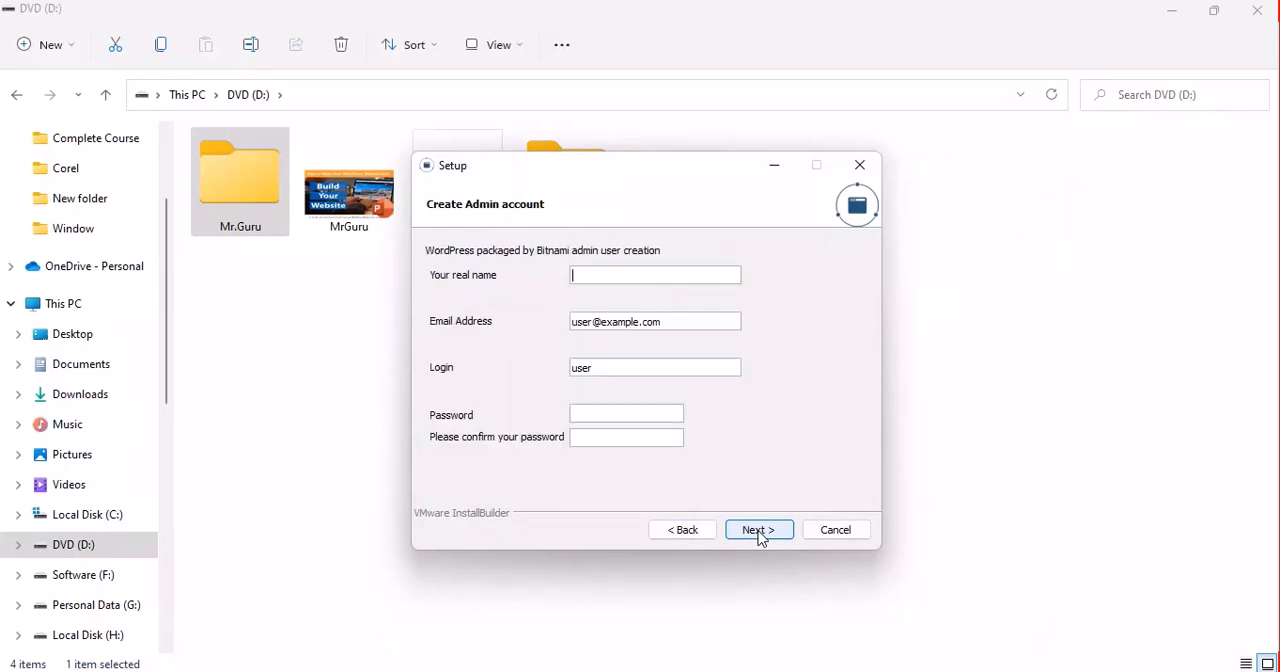
pyautogui.write('Gur')
pyautogui.write('u')
pyautogui.write('Mr,')
pyautogui.press('BackSpace')
pyautogui.write('.')
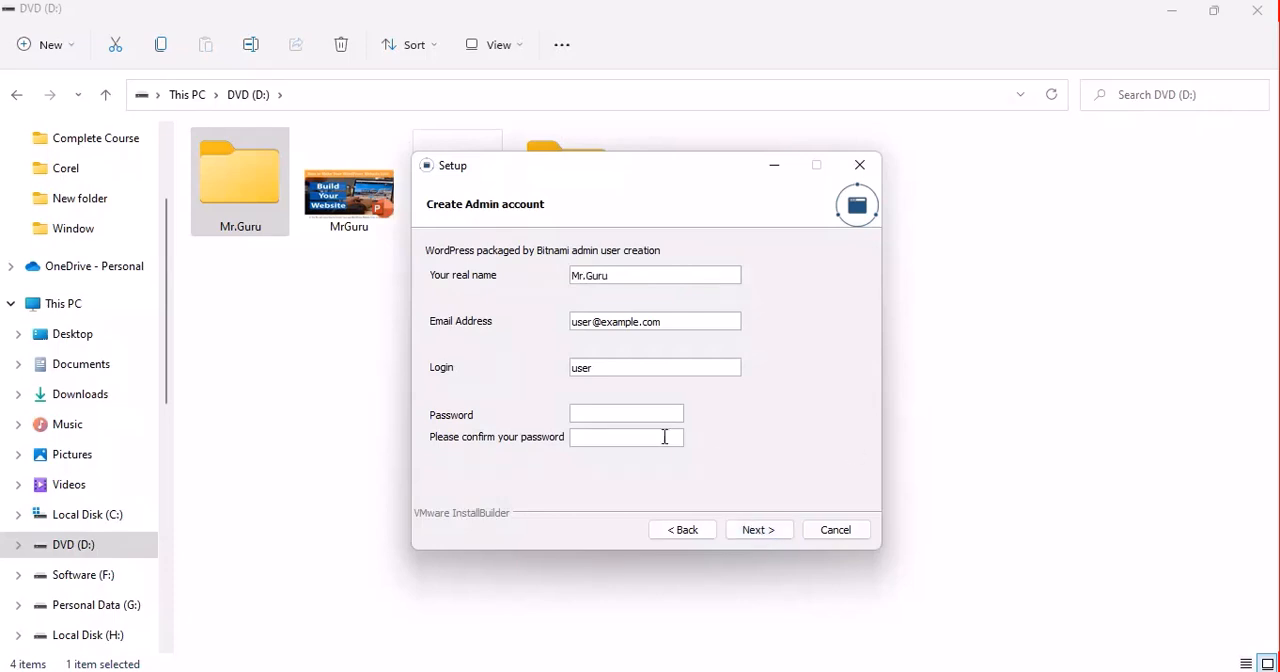
# - Change the admin account's login to mradmin
pyautogui.press('BackSpace')
pyautogui.press('BackSpace')
pyautogui.press('BackSpace')
pyautogui.press('BackSpace')
pyautogui.write('adminMr')
pyautogui.press('BackSpace')
pyautogui.press('BackSpace')
pyautogui.write('mr')
pyautogui.click(630, 374)
pyautogui.hotkey('shift', 'Left')
pyautogui.hotkey('shift', 'Left')
pyautogui.hotkey('shift', 'Left')
pyautogui.hotkey('shift', 'Left')
pyautogui.hotkey('shift', 'Left')
pyautogui.hotkey('shift', 'Left')
pyautogui.hotkey('shift', 'Left')
pyautogui.hotkey('shift', 'Right')
pyautogui.hotkey('shift', 'Right')
# - Enter the admin account password and repeat it in the confirmation field
pyautogui.click(645, 414)
pyautogui.write('admin')
pyautogui.click(613, 436)
pyautogui.write('admin')
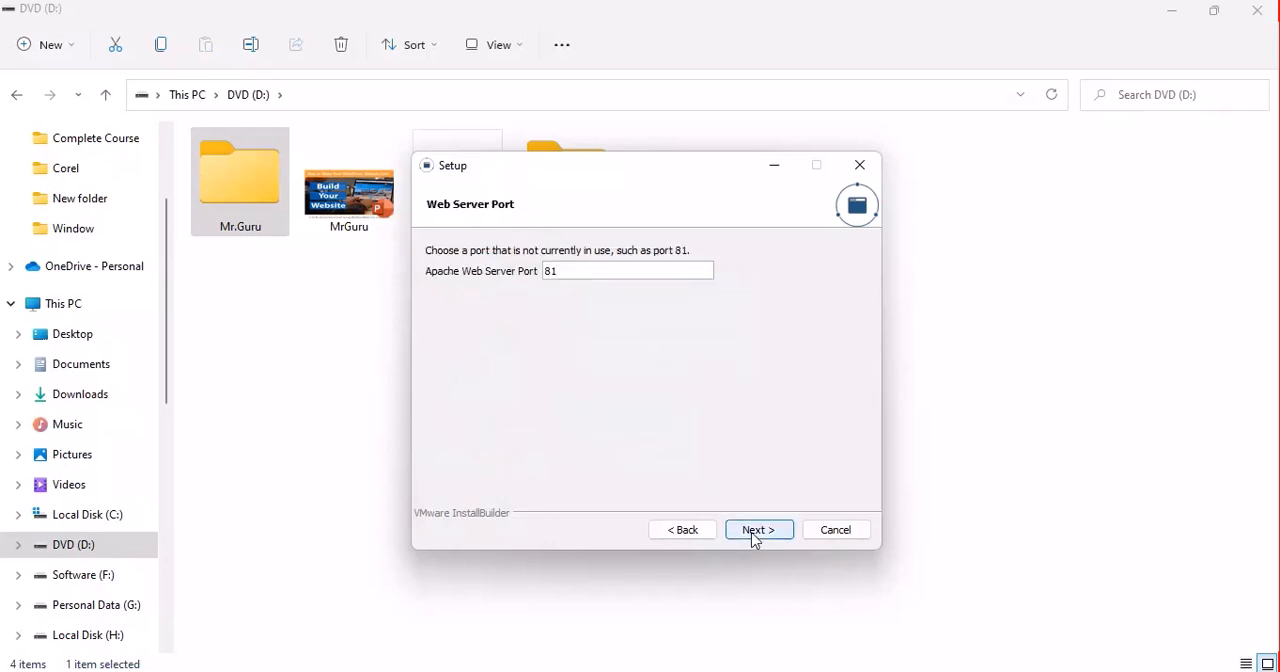
# - Accept Apache web server port 81 and SSL port 444 and proceed to the WordPress blog configuration
pyautogui.click(757, 530)
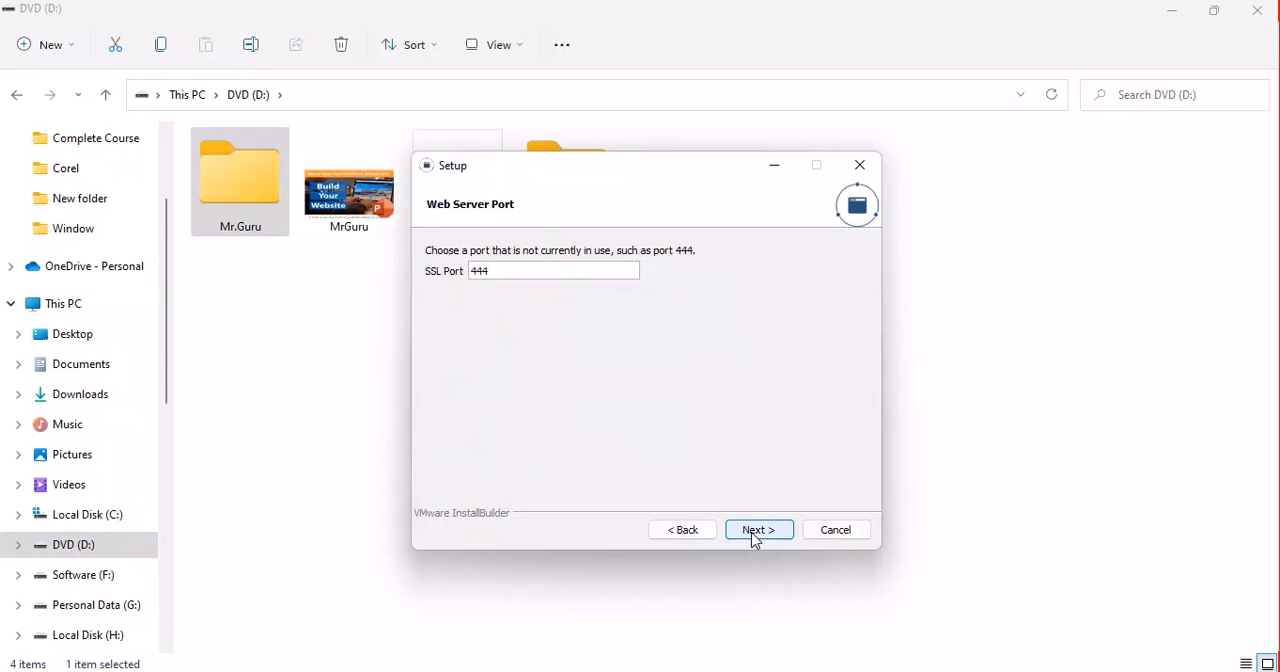
pyautogui.click(757, 530)
pyautogui.click(757, 530)
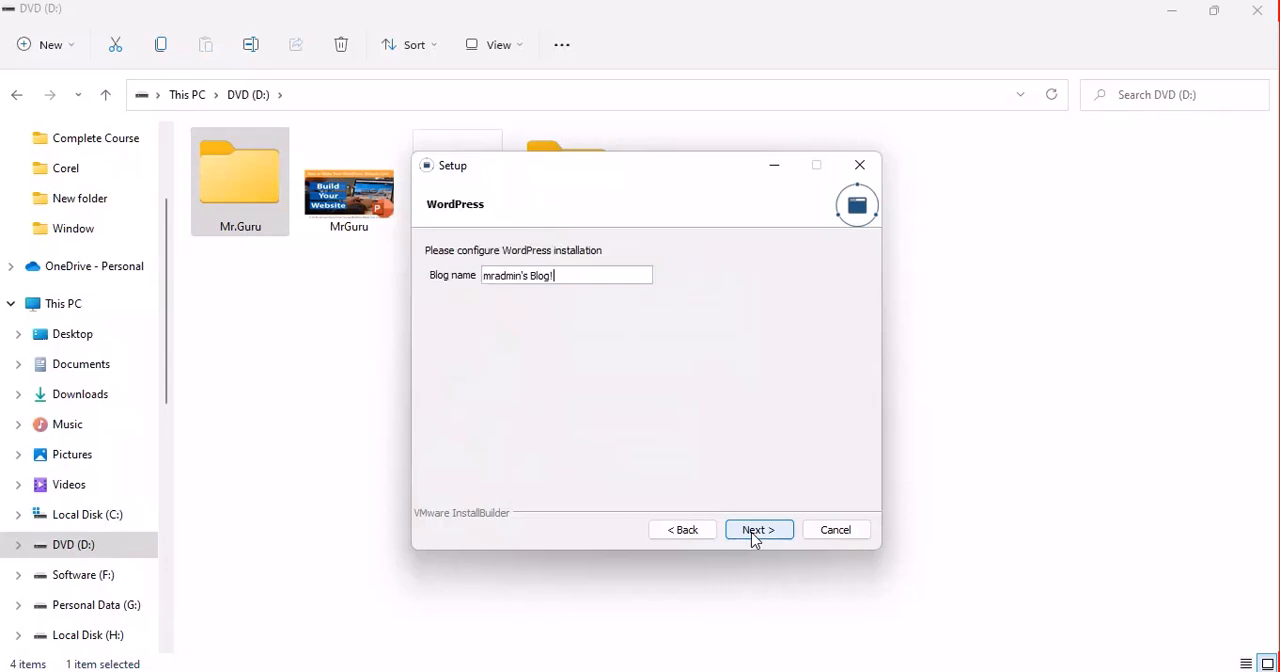
# - Replace the default blog name with MrGuru and continue to the SMTP settings
pyautogui.press('BackSpace')
pyautogui.press('BackSpace')
pyautogui.press('BackSpace')
pyautogui.press('BackSpace')
pyautogui.press('BackSpace')
pyautogui.press('BackSpace')
pyautogui.press('BackSpace')
pyautogui.press('BackSpace')
pyautogui.press('BackSpace')
pyautogui.press('BackSpace')
pyautogui.press('BackSpace')
pyautogui.press('BackSpace')
pyautogui.press('BackSpace')
pyautogui.press('BackSpace')
pyautogui.press('BackSpace')
pyautogui.write('MrGuru')
pyautogui.click(754, 537)
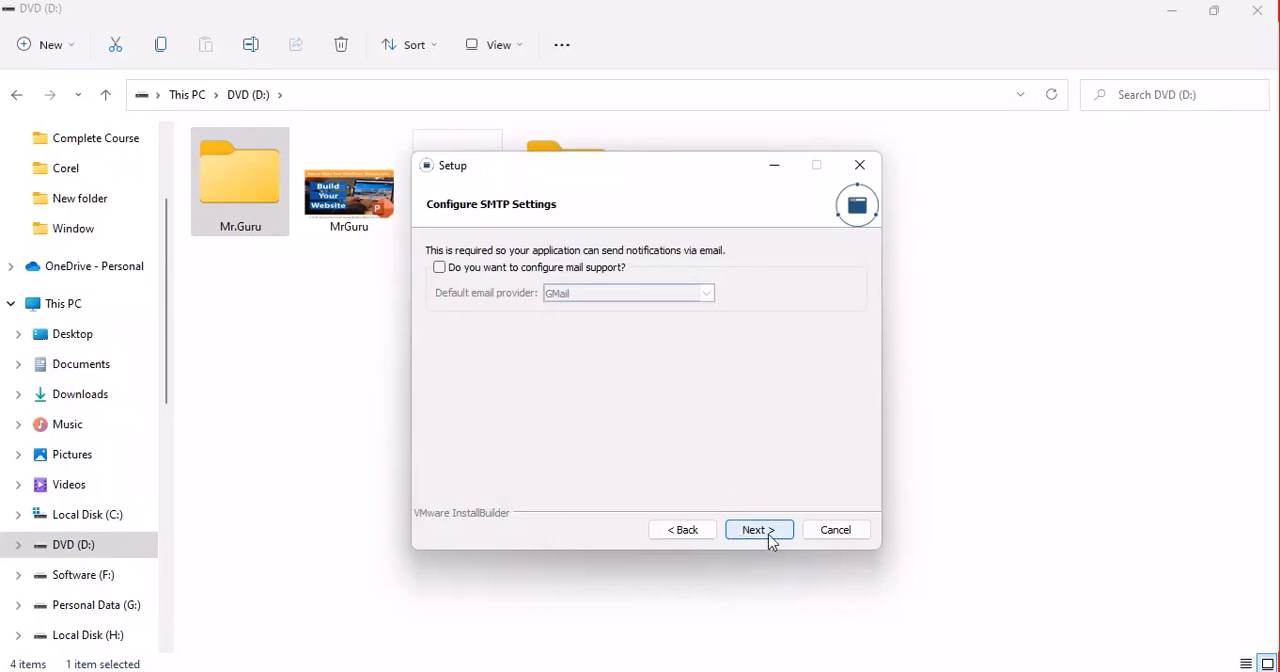
# - Cancel the WordPress setup at the SMTP settings page and confirm aborting the installation
pyautogui.click(816, 537)
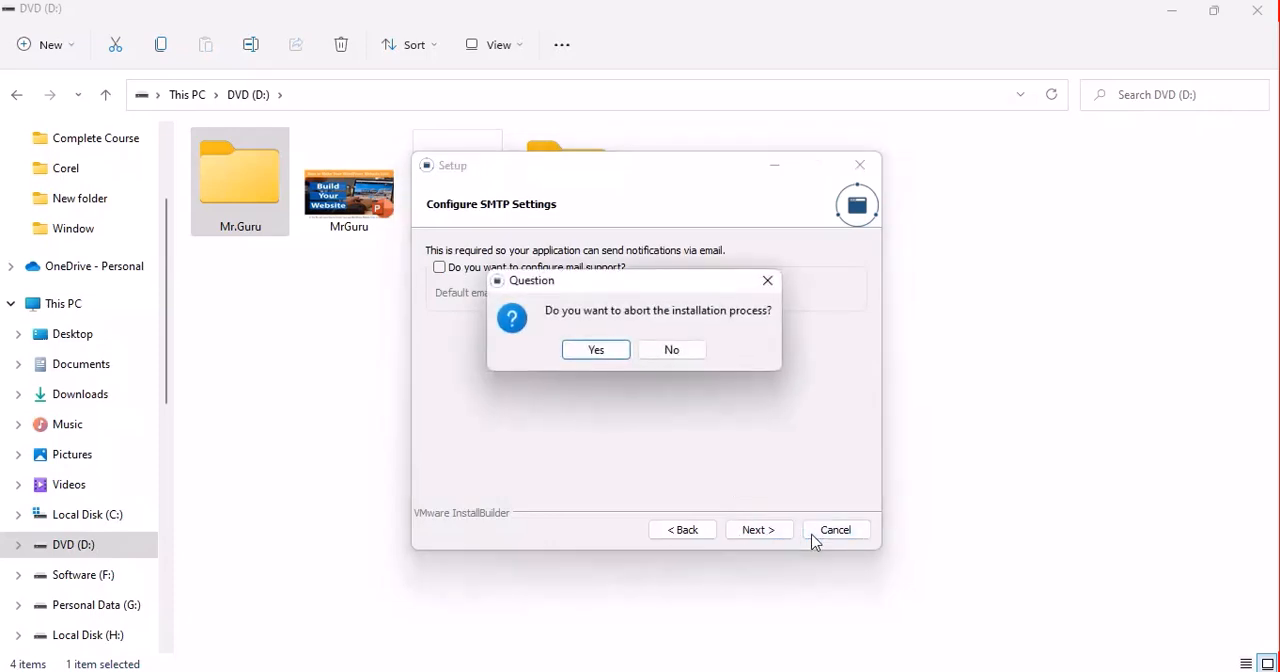
pyautogui.click(596, 350)
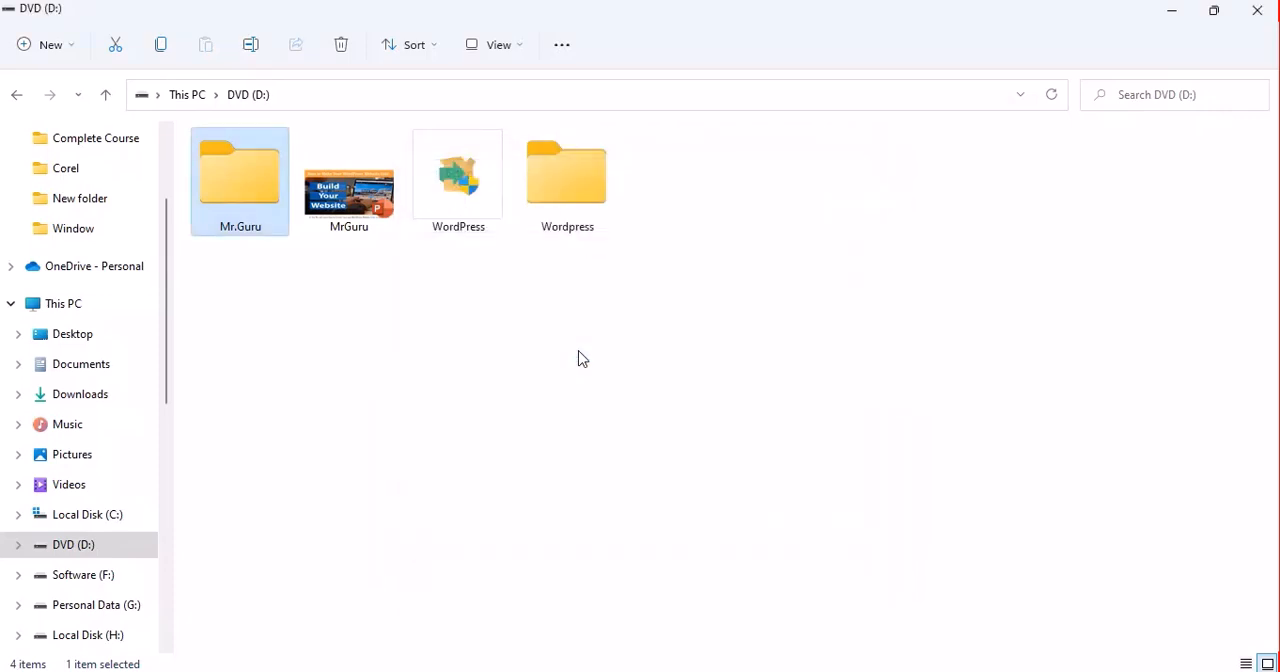
pyautogui.click(583, 197)
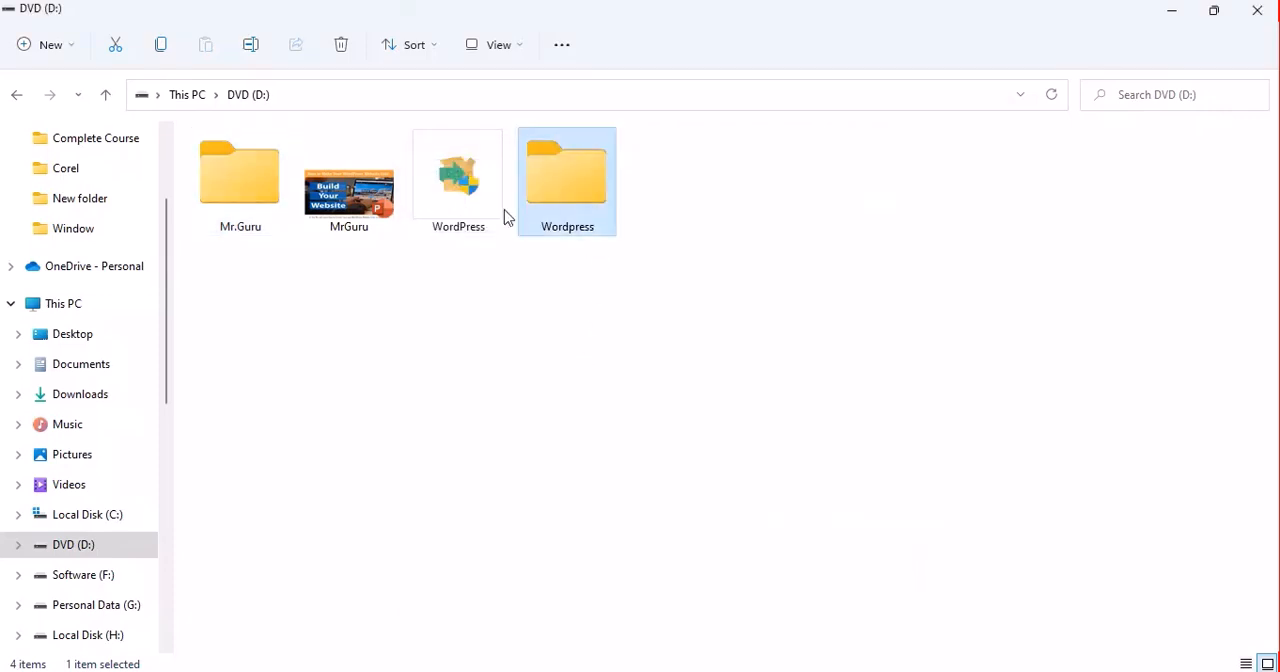
# - Open the Mr.Guru folder on the D: drive and display its contents as large icons
pyautogui.click(230, 226)
pyautogui.doubleClick(230, 226)
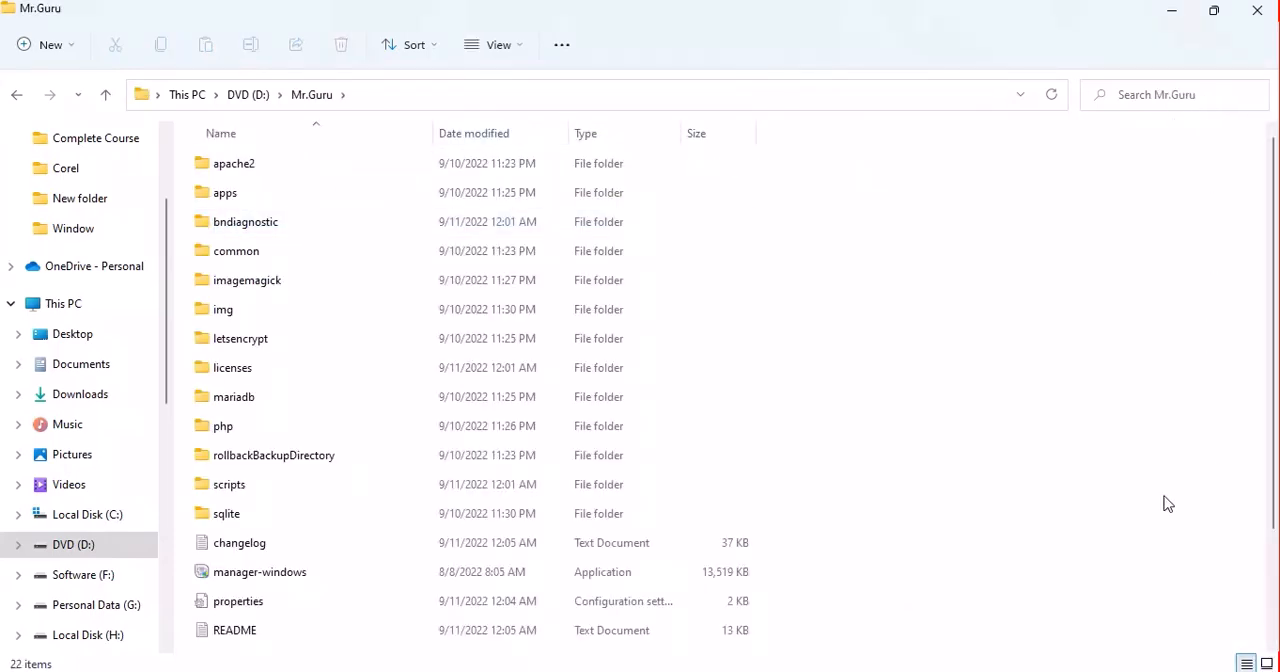
pyautogui.click(497, 45)
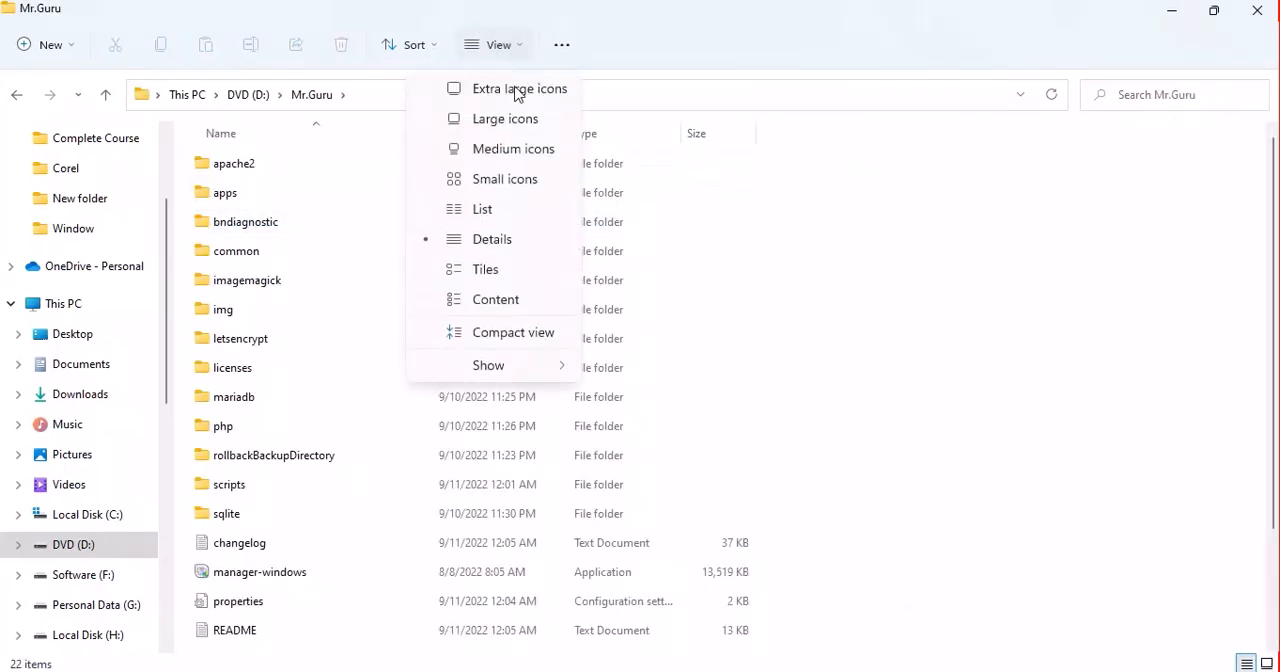
pyautogui.click(489, 117)
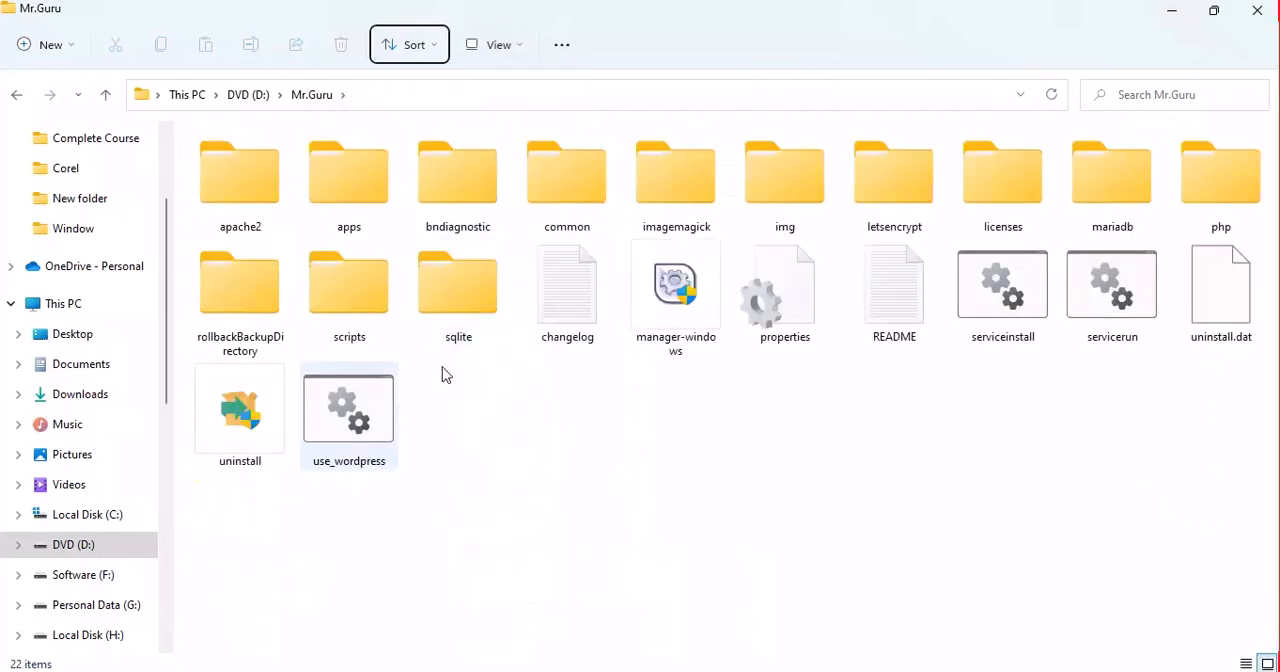
# - Launch the manager-windows application from the Mr.Guru folder
pyautogui.click(673, 323)
pyautogui.doubleClick(673, 323)
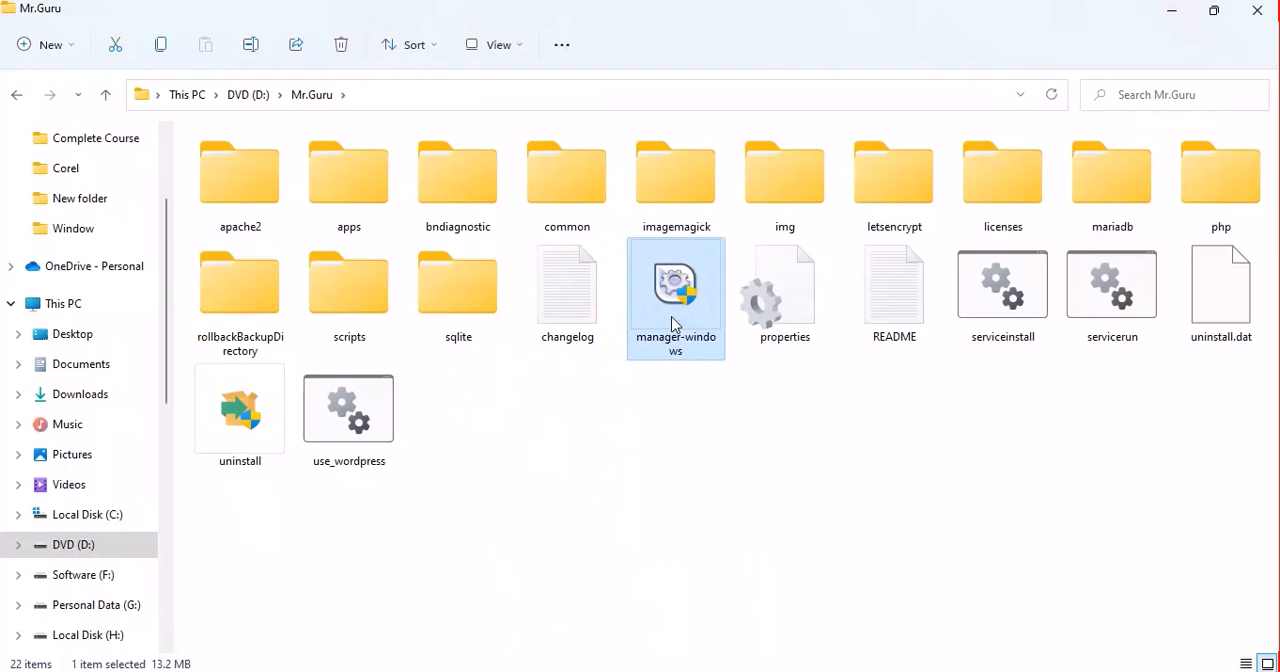
pyautogui.click(775, 451)
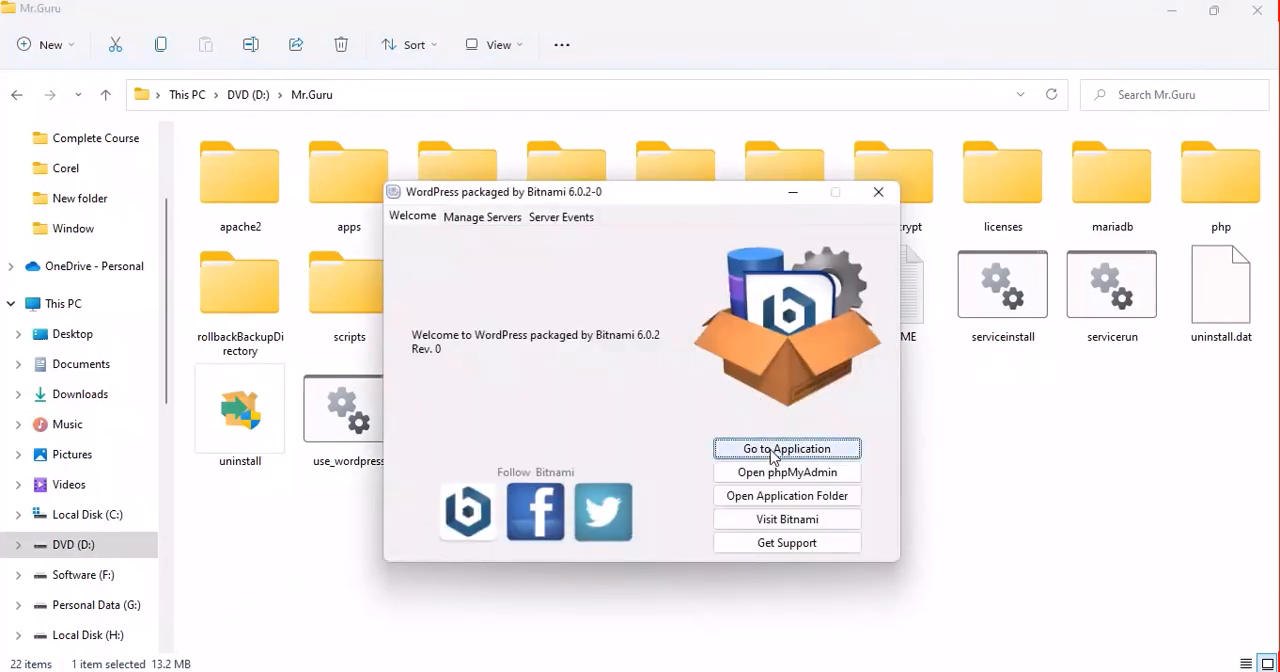
pyautogui.click(744, 360)
pyautogui.click(753, 449)
pyautogui.click(740, 361)
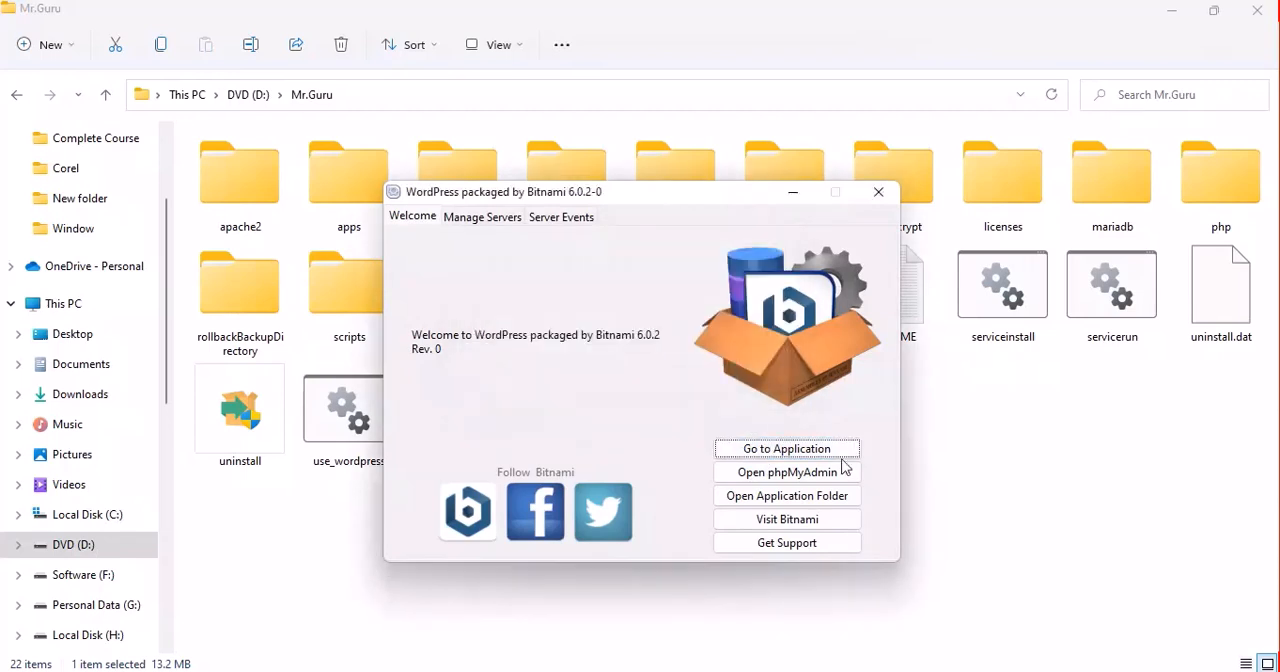
# - Switch to the open Google Chrome window and load localhost
pyautogui.press('super+d')
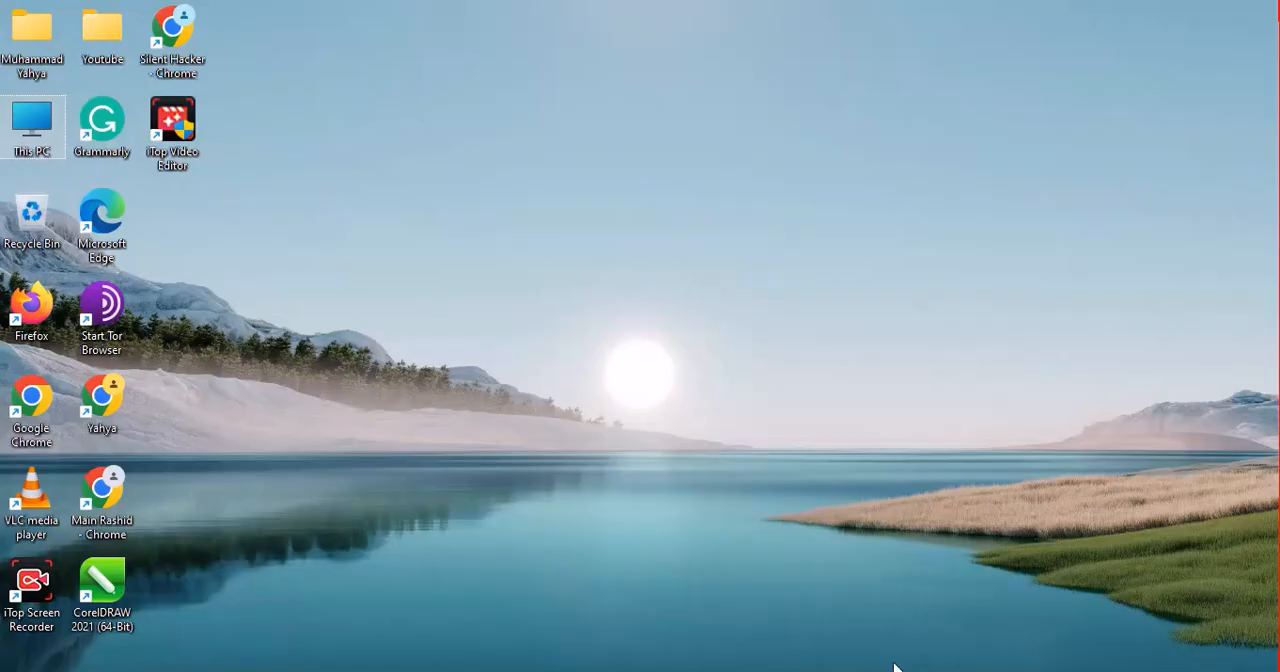
pyautogui.press('super+d')
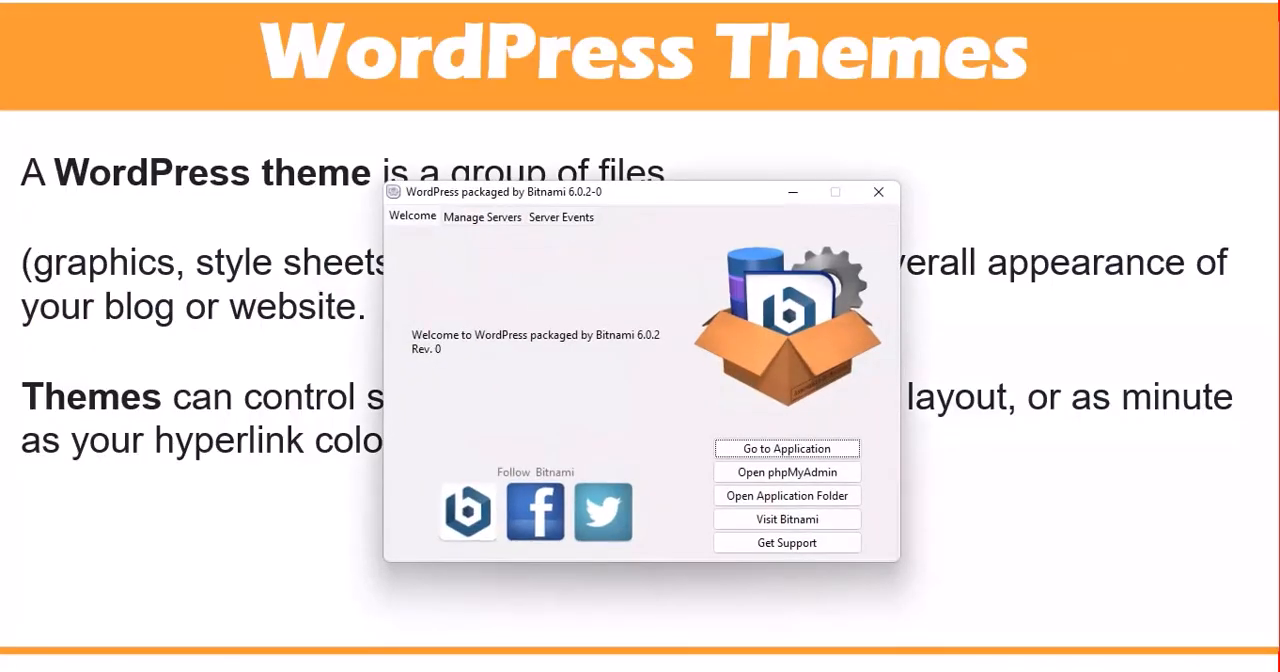
pyautogui.press('super+d')
pyautogui.moveTo(762, 671)
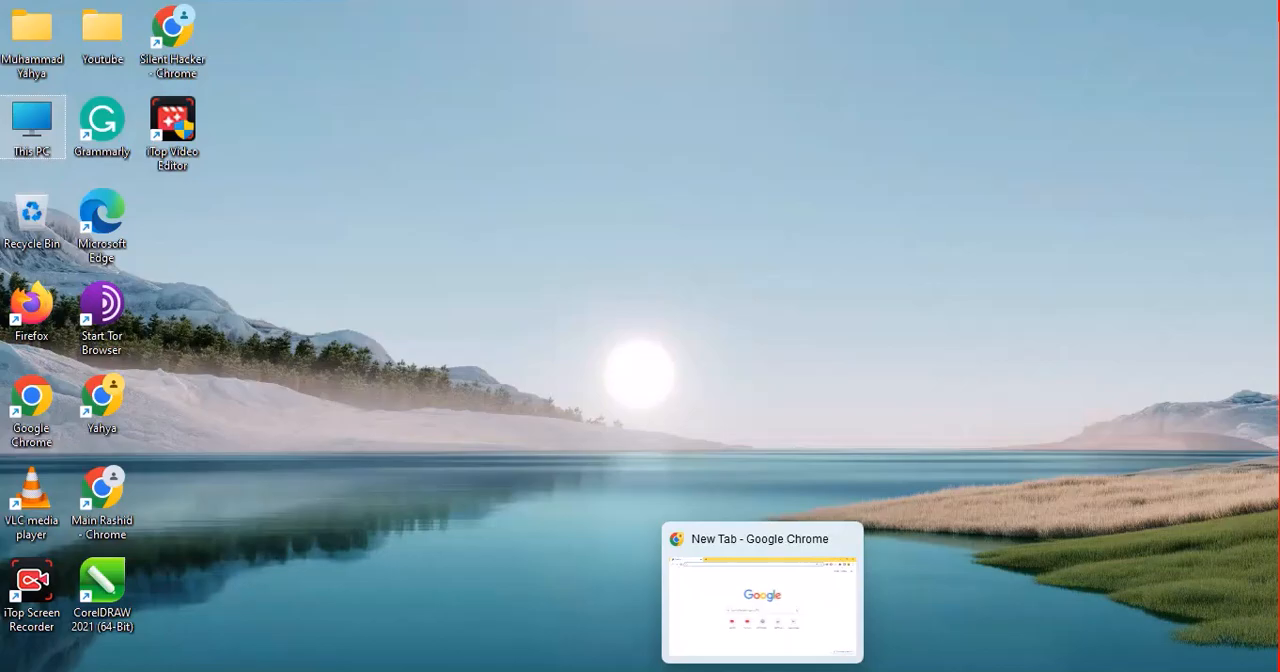
pyautogui.click(762, 600)
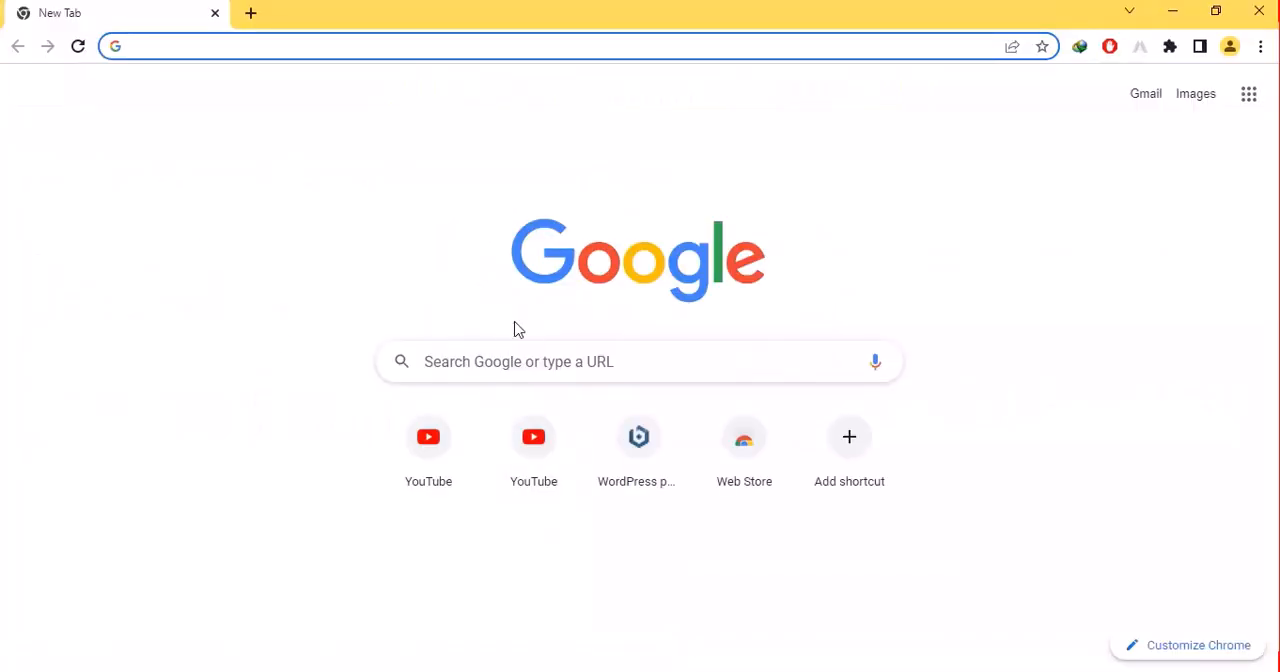
pyautogui.write('localhost')
pyautogui.press('Return')
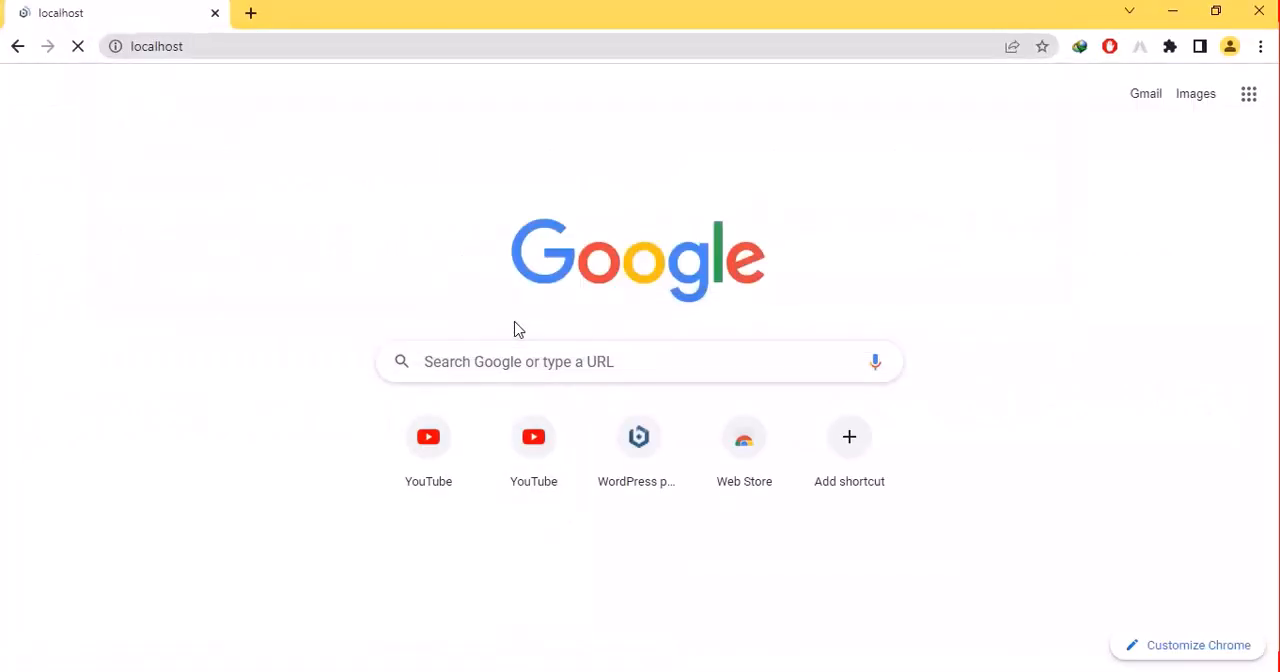
# - Open the WordPress site from the localhost page and look through its homepage
pyautogui.click(613, 290)
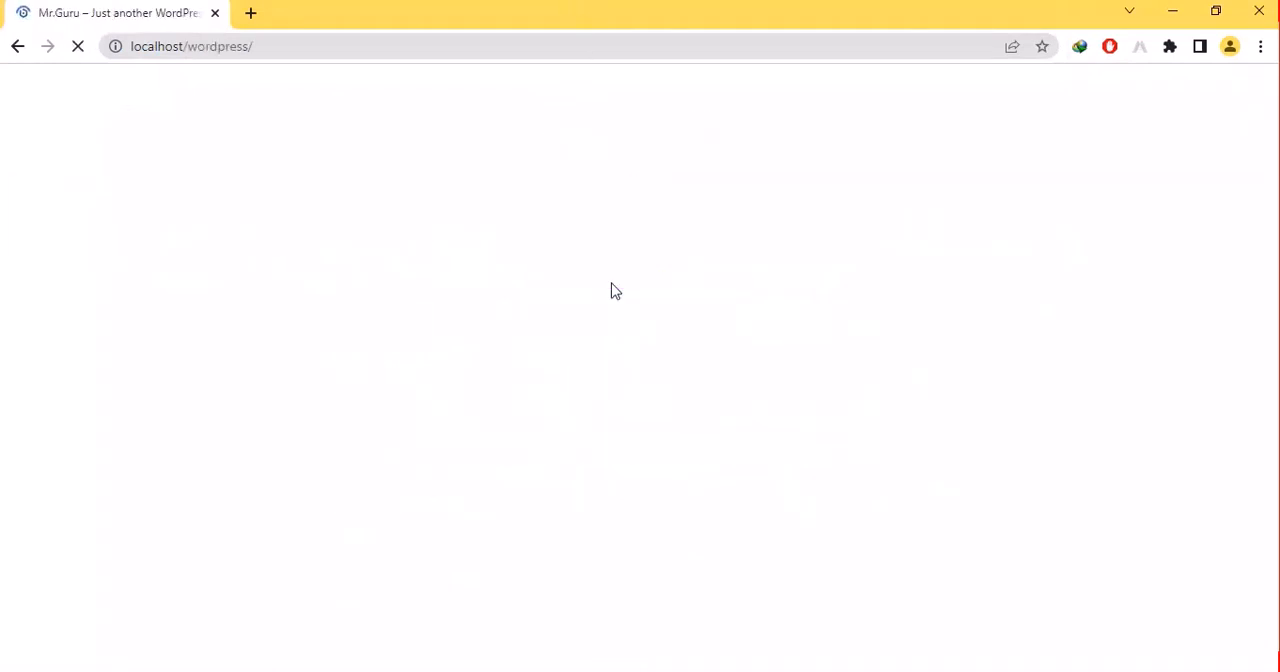
pyautogui.scroll(-5, 612, 291)
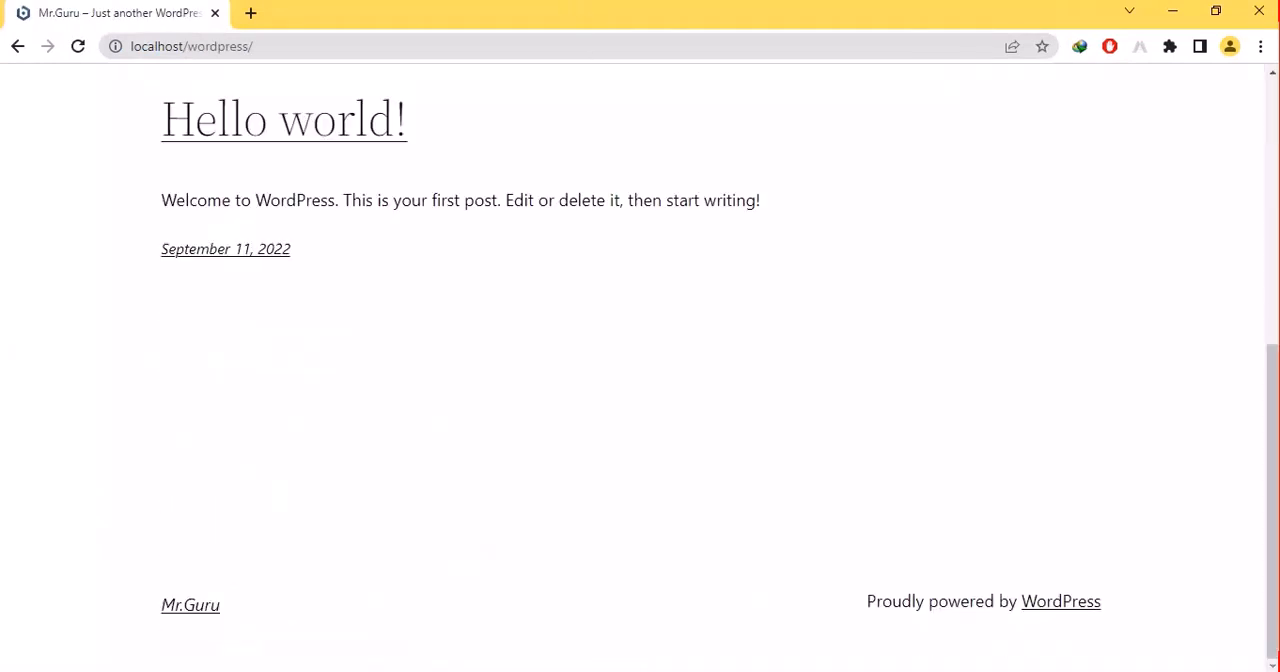
pyautogui.scroll(5, 612, 291)
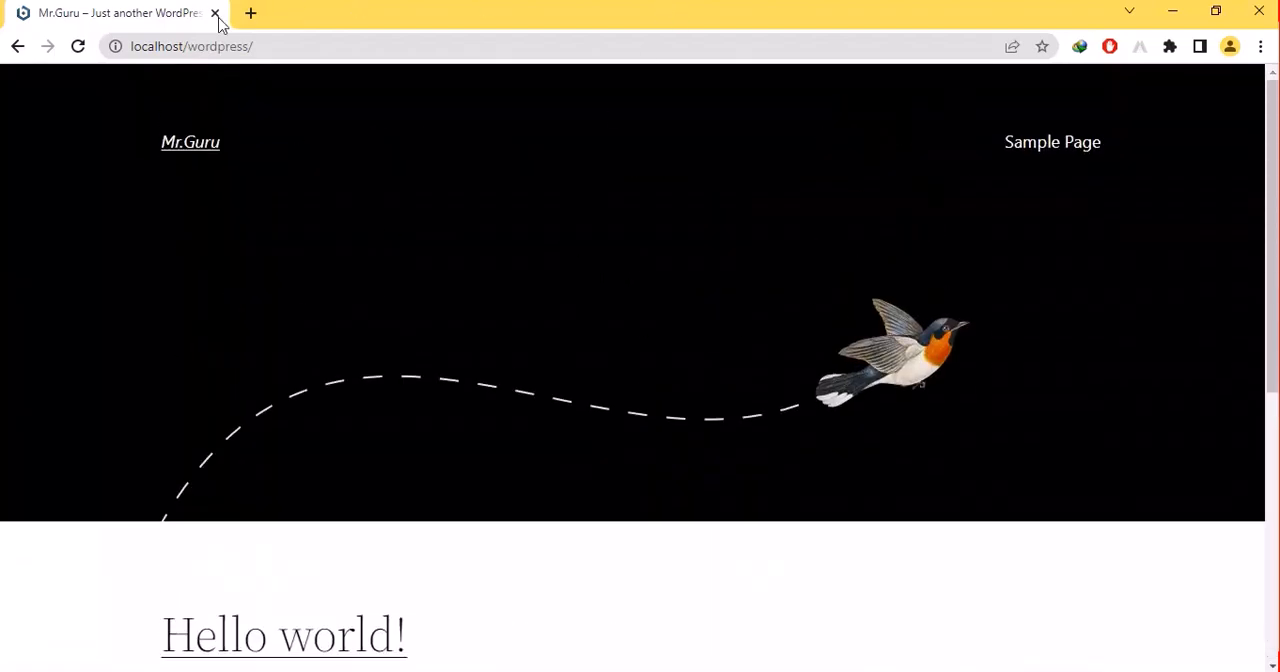
# - Extend the site address to localhost/wordpress/wp-admin and load the WordPress login page
pyautogui.click(283, 49)
pyautogui.click(282, 50)
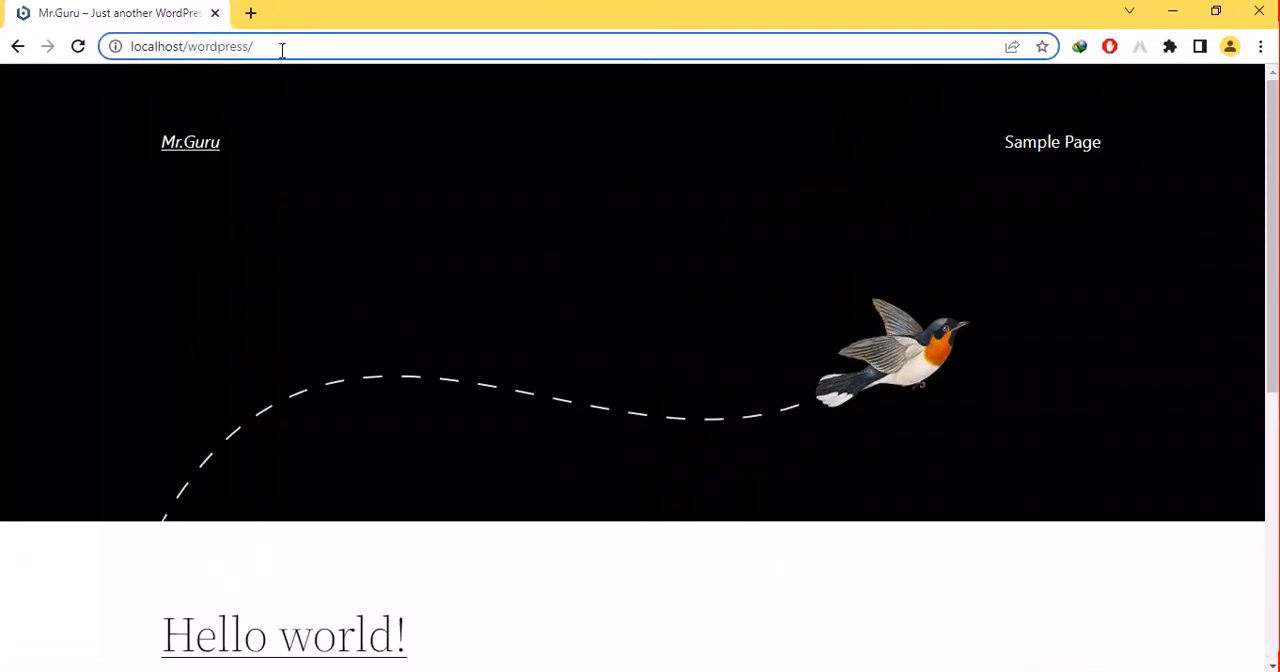
pyautogui.write('wp')
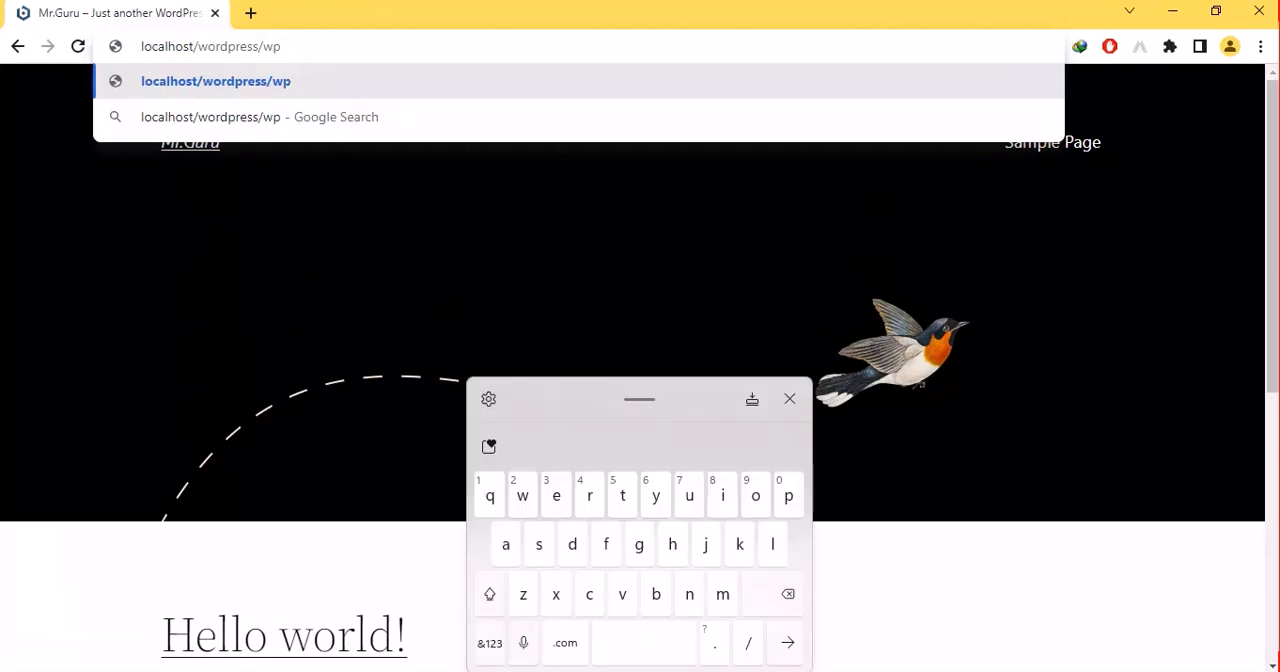
pyautogui.click(487, 650)
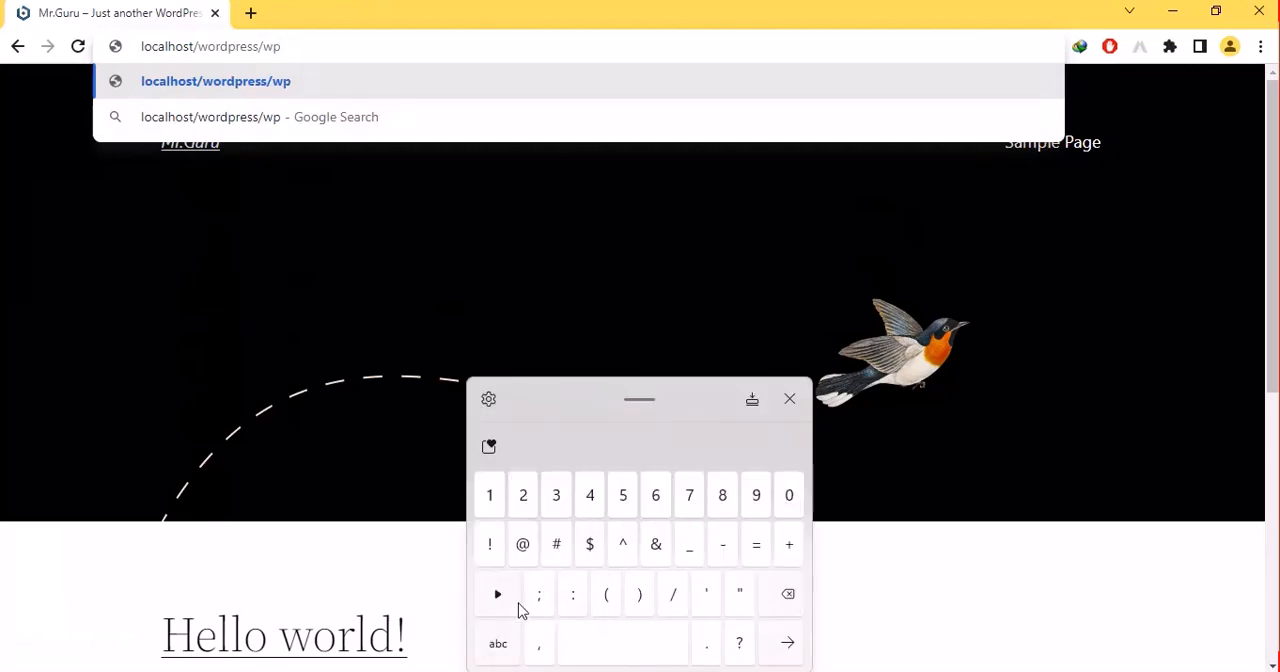
pyautogui.click(491, 646)
pyautogui.click(490, 646)
pyautogui.click(490, 646)
pyautogui.click(490, 646)
pyautogui.click(490, 646)
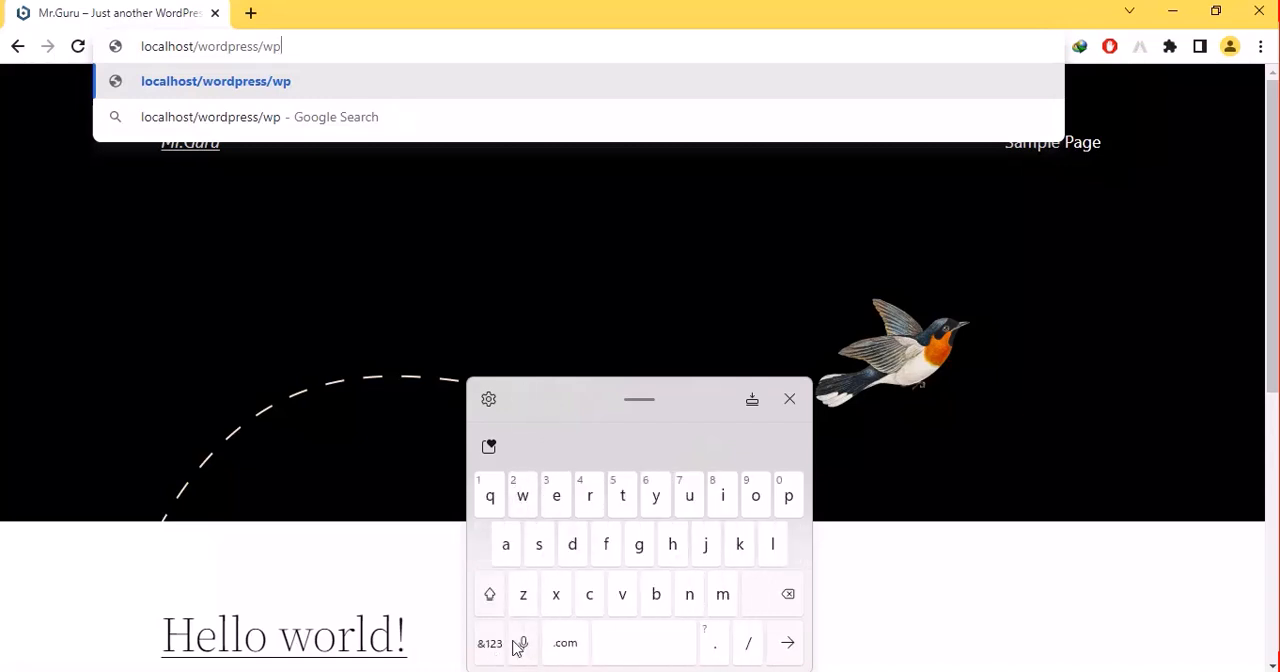
pyautogui.click(490, 643)
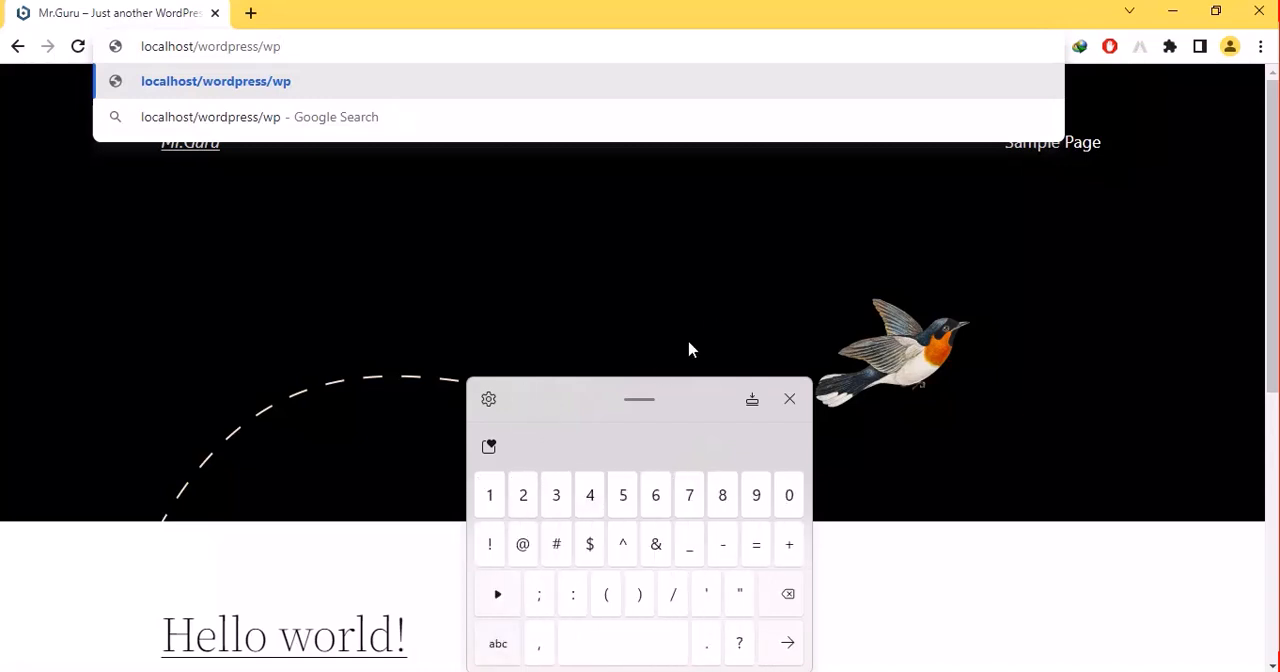
pyautogui.click(752, 400)
pyautogui.write('-admin')
pyautogui.press('Return')
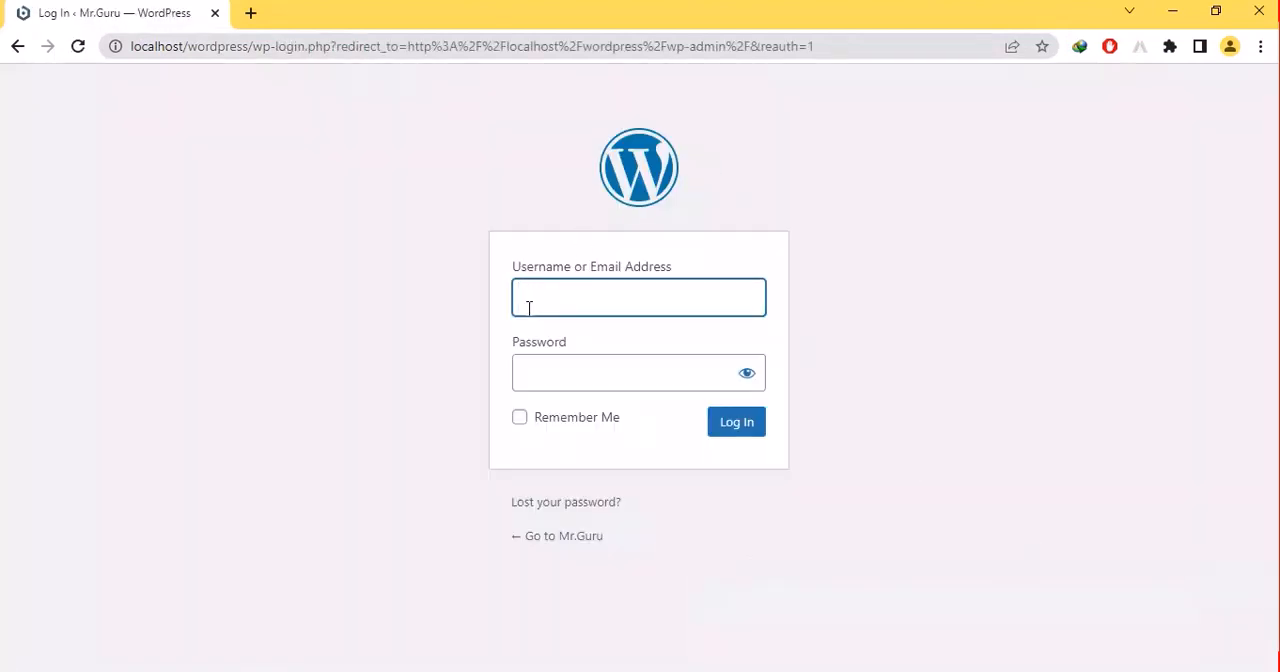
# - Enter the username mradmin and the account password in the login form, with the password made visible
pyautogui.write('mradmin')
pyautogui.click(747, 373)
pyautogui.click(750, 375)
pyautogui.click(610, 386)
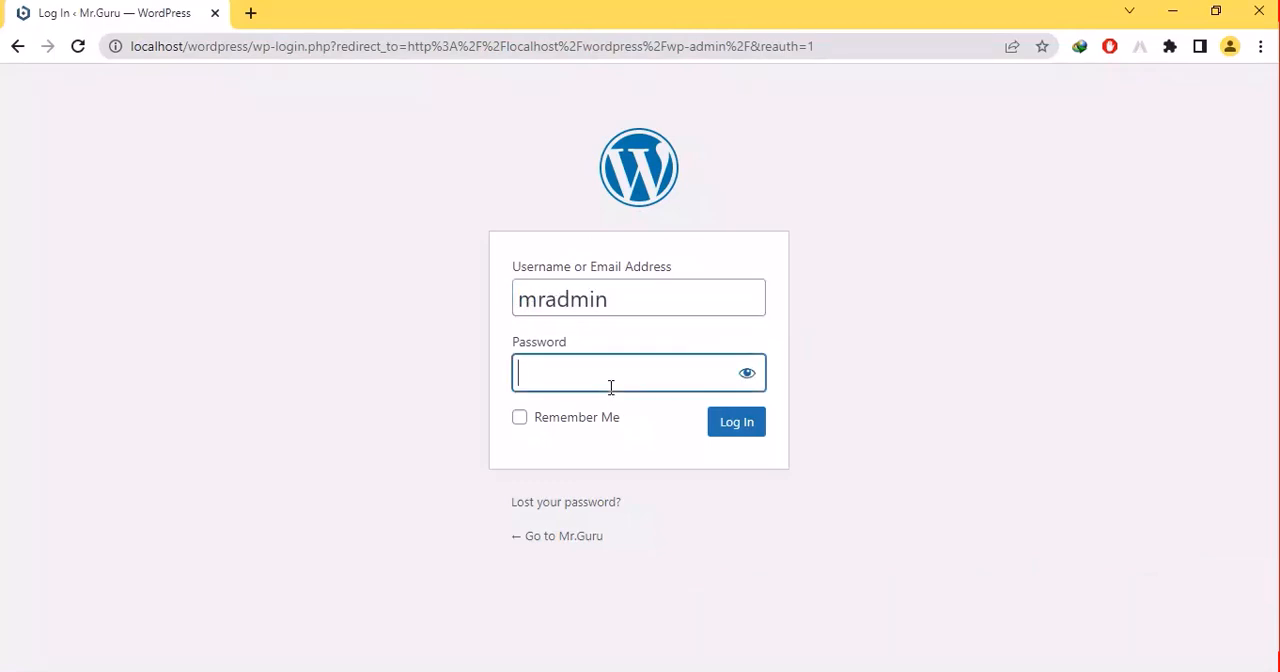
pyautogui.write('•••')
pyautogui.press('BackSpace')
pyautogui.press('BackSpace')
pyautogui.press('BackSpace')
pyautogui.click(757, 382)
pyautogui.click(552, 388)
pyautogui.write('admin')
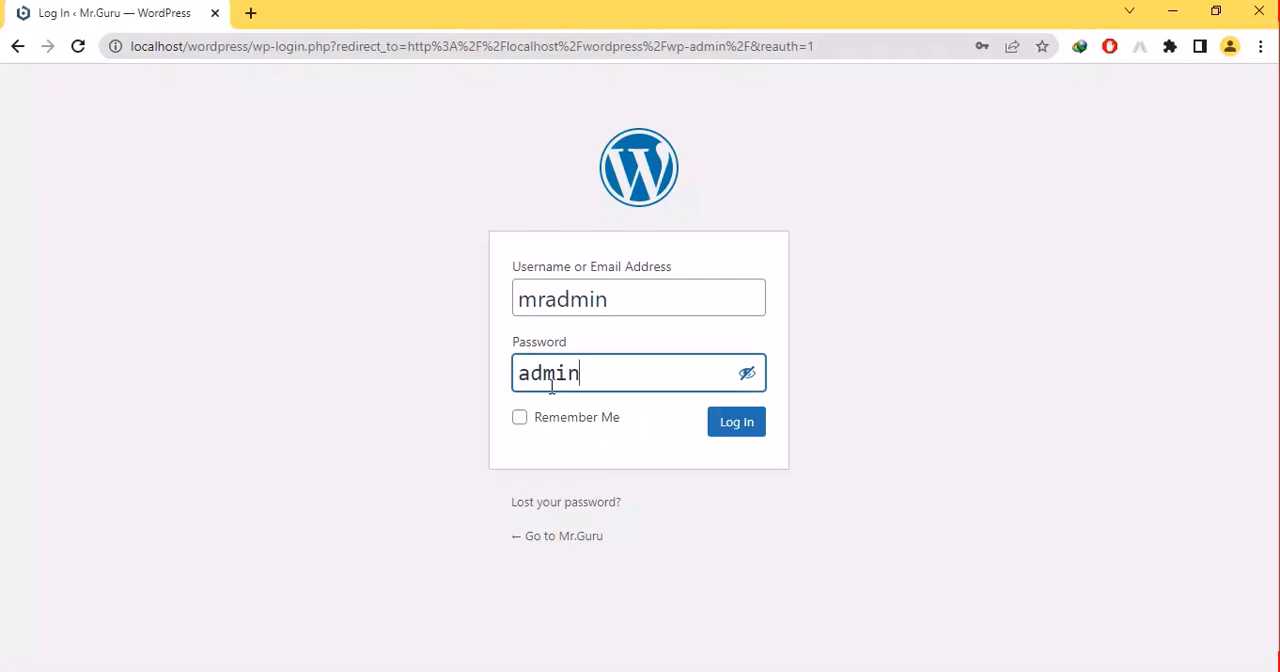
# - Enable Remember Me and log in to the WordPress dashboard, dismissing the browser's save-password prompt
pyautogui.click(580, 421)
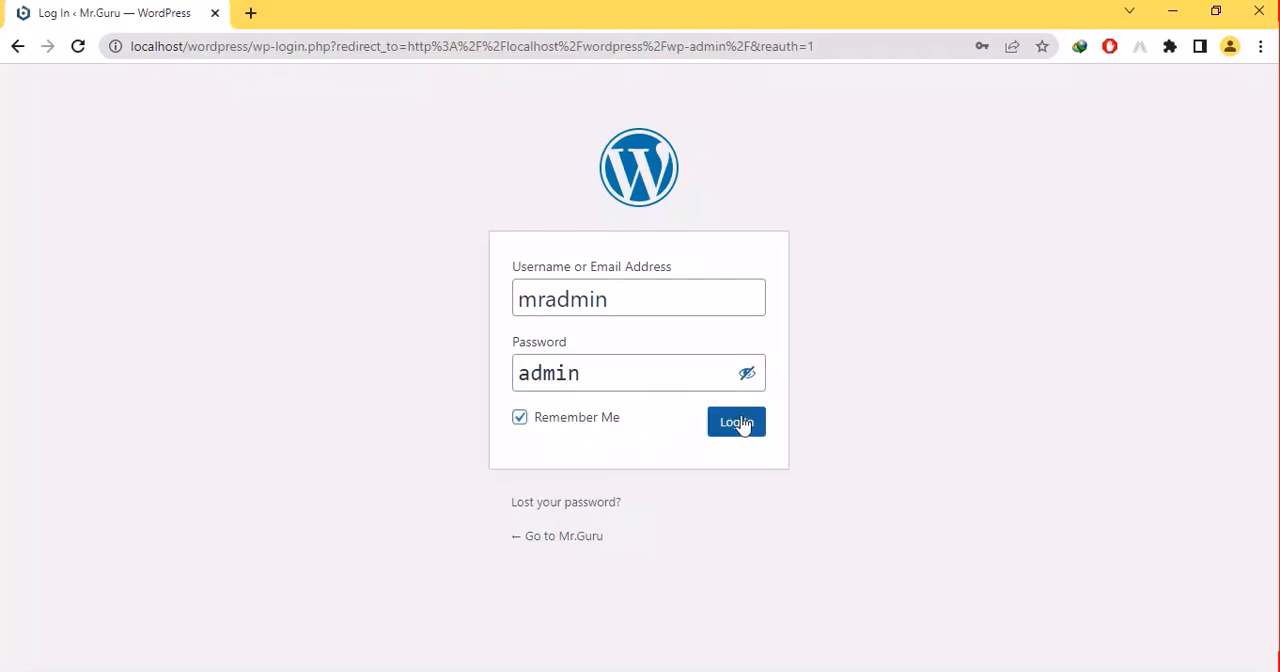
pyautogui.click(740, 424)
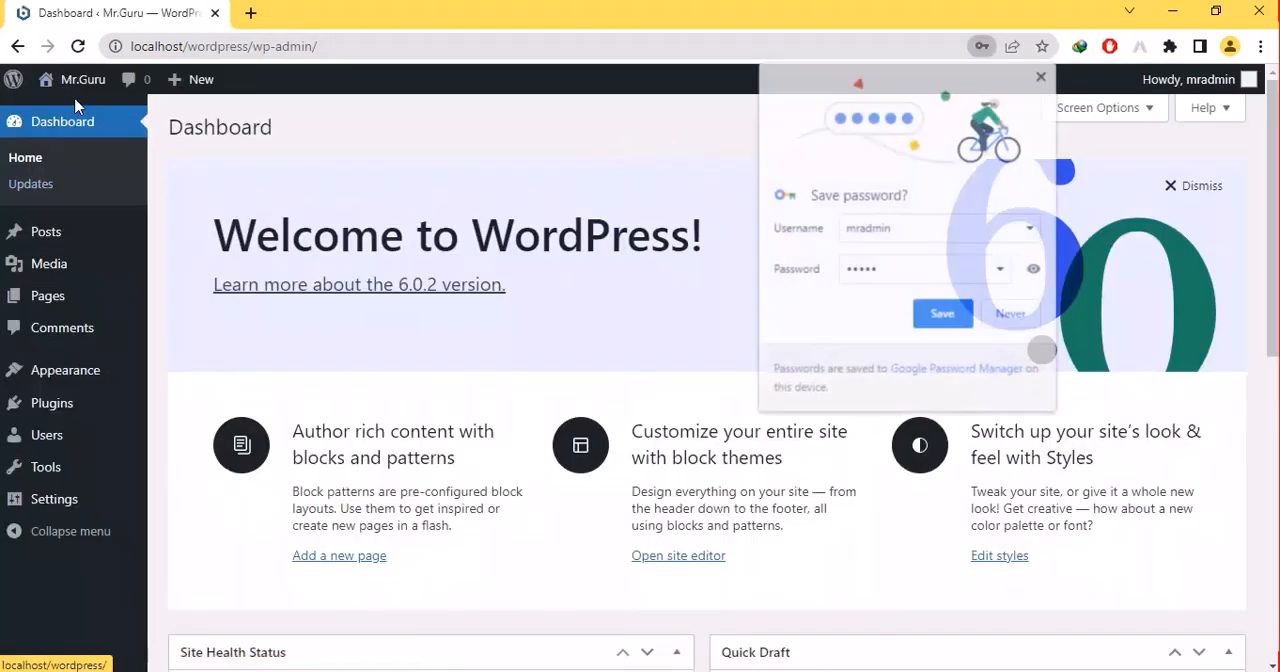
pyautogui.moveTo(86, 96)
pyautogui.click(940, 316)
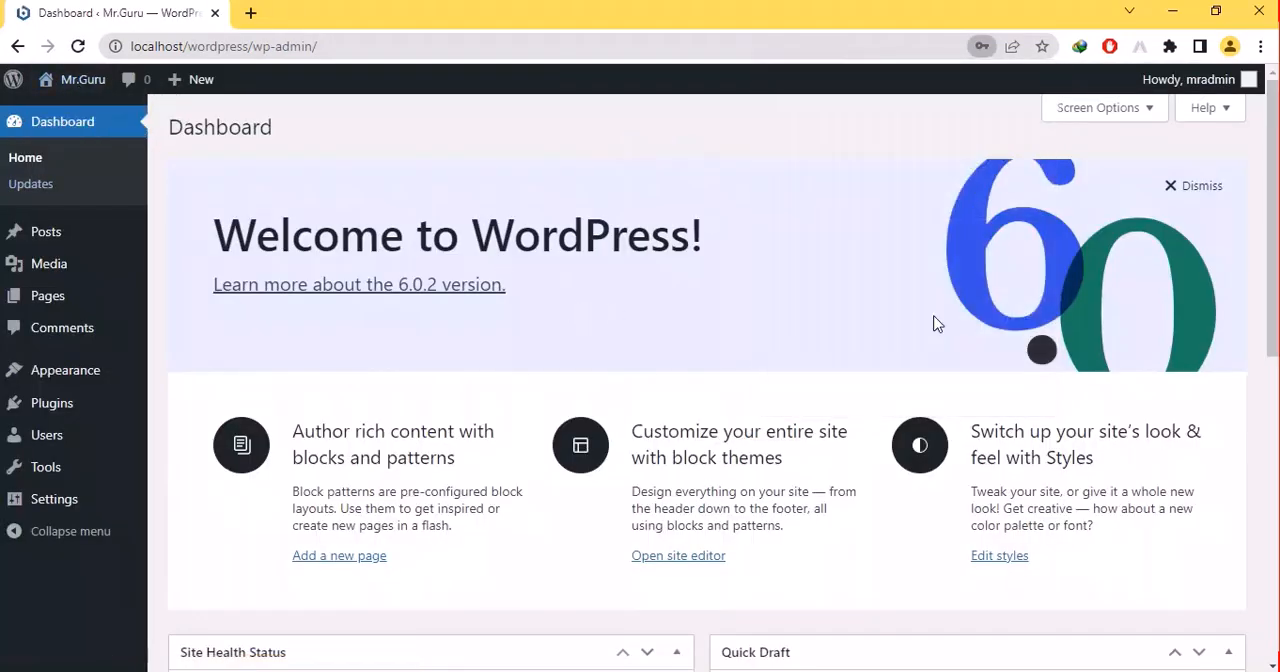
# - Open the Mr.Guru site from the dashboard in a new browser tab and switch to that tab
pyautogui.rightClick(84, 88)
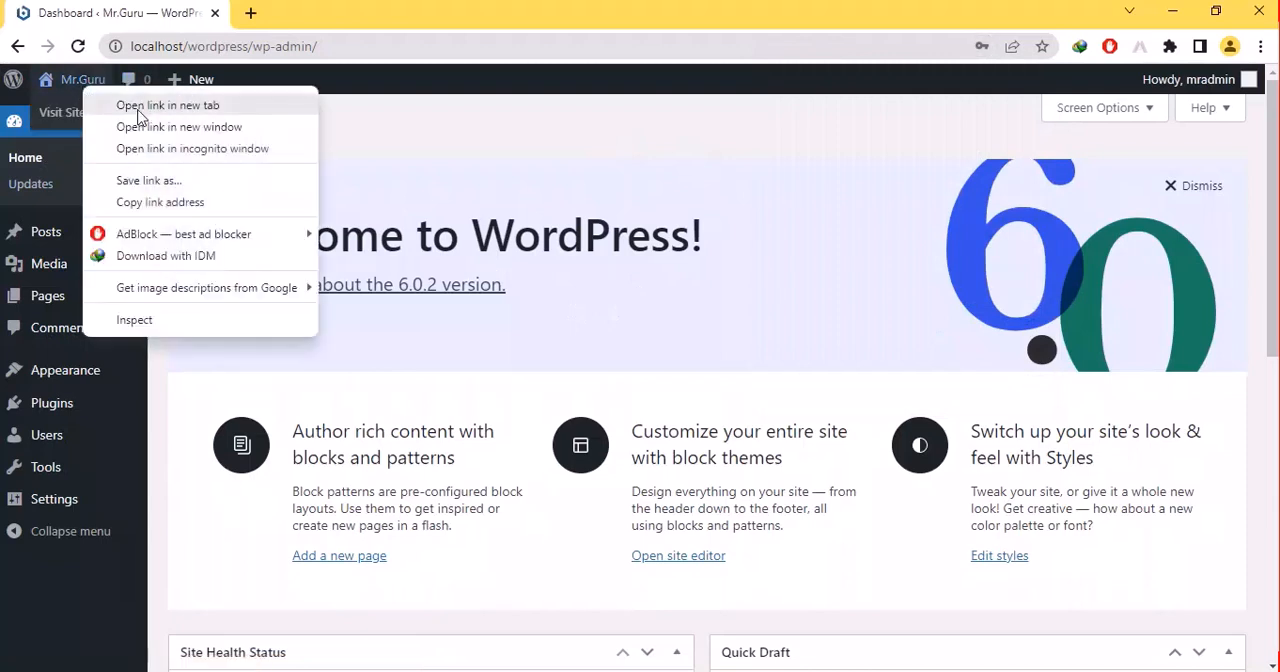
pyautogui.click(68, 119)
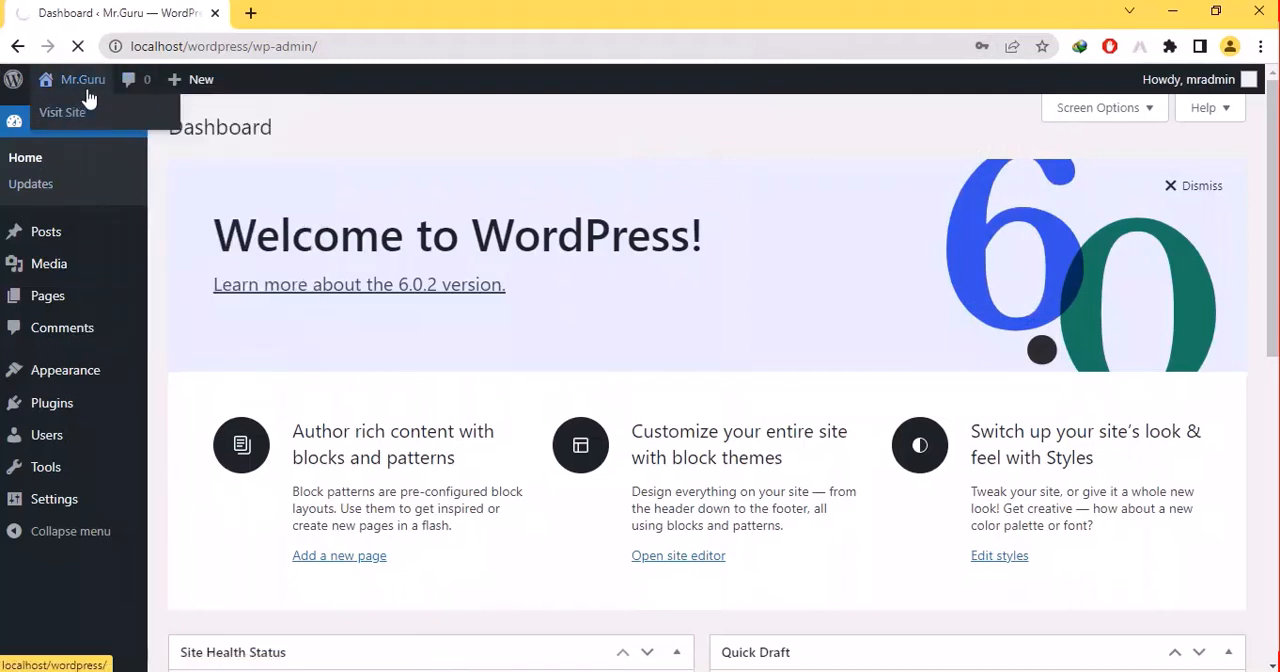
pyautogui.rightClick(88, 92)
pyautogui.click(118, 100)
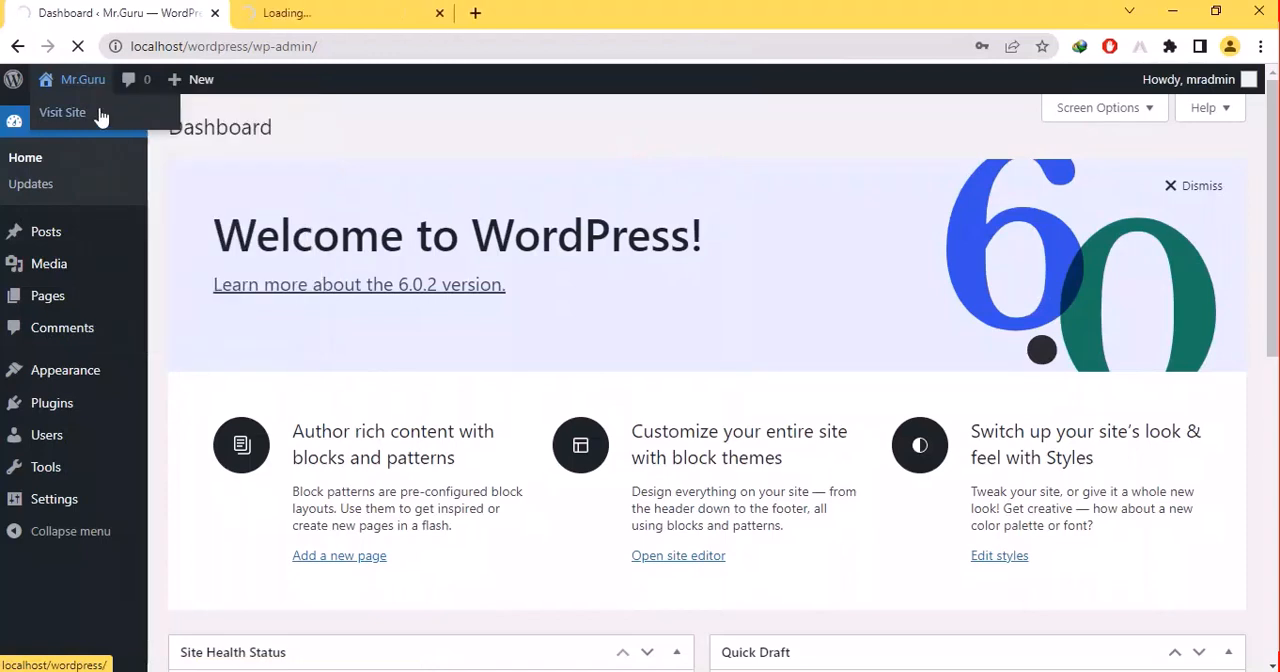
pyautogui.click(282, 22)
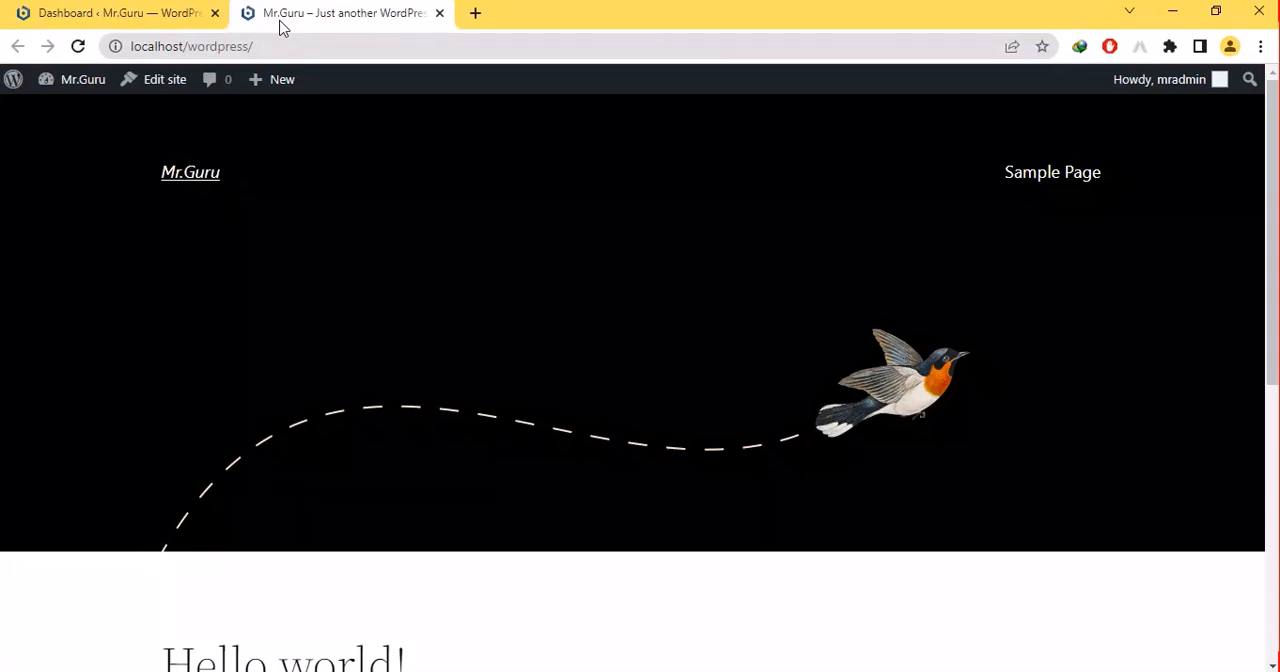
# - Switch to the PowerPoint slide show with the WordPress Themes slide
pyautogui.press('super+d')
pyautogui.click(721, 671)
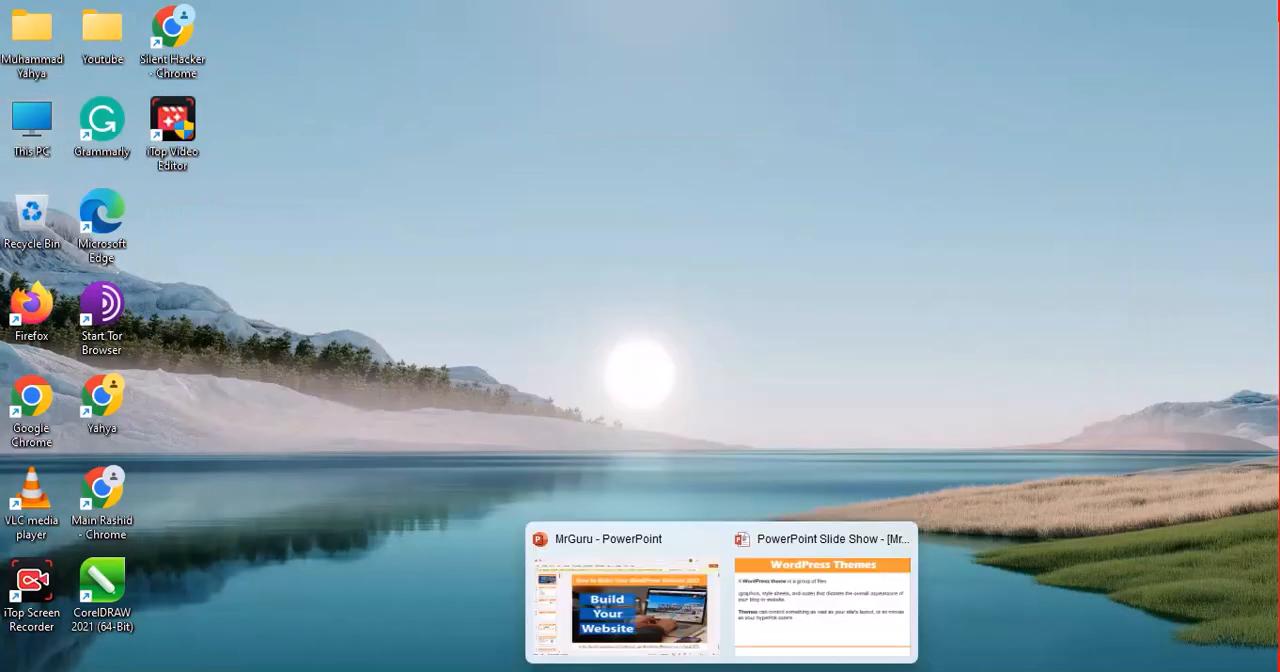
pyautogui.click(800, 634)
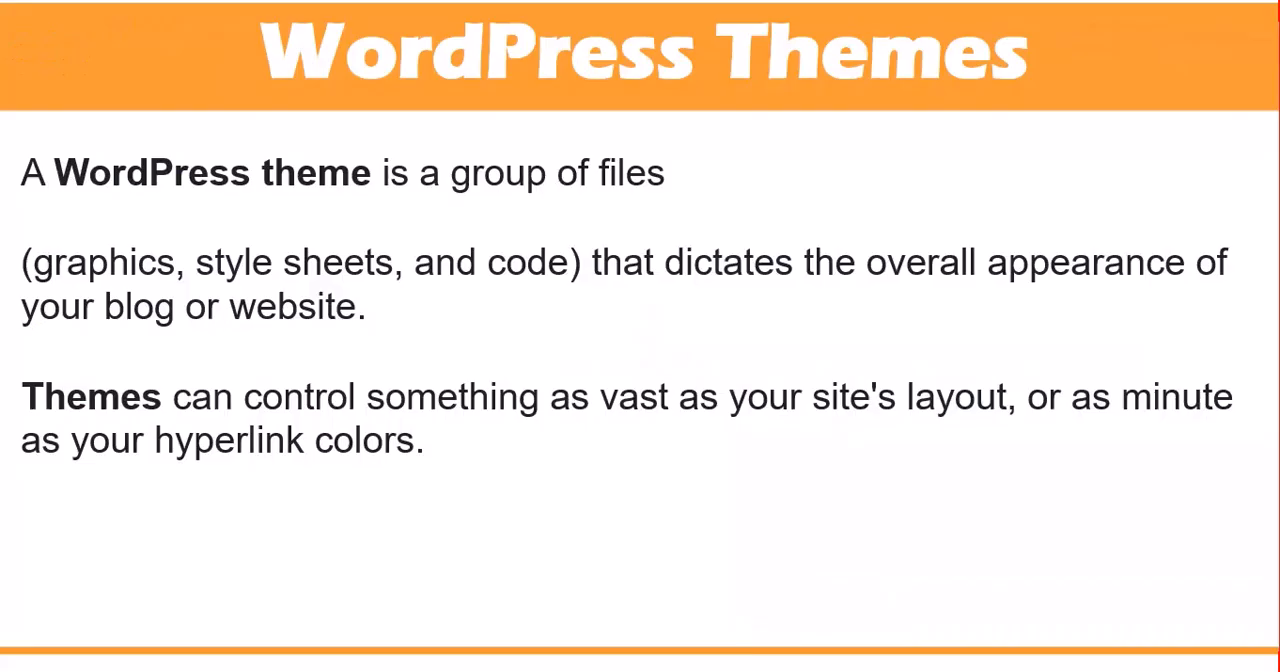
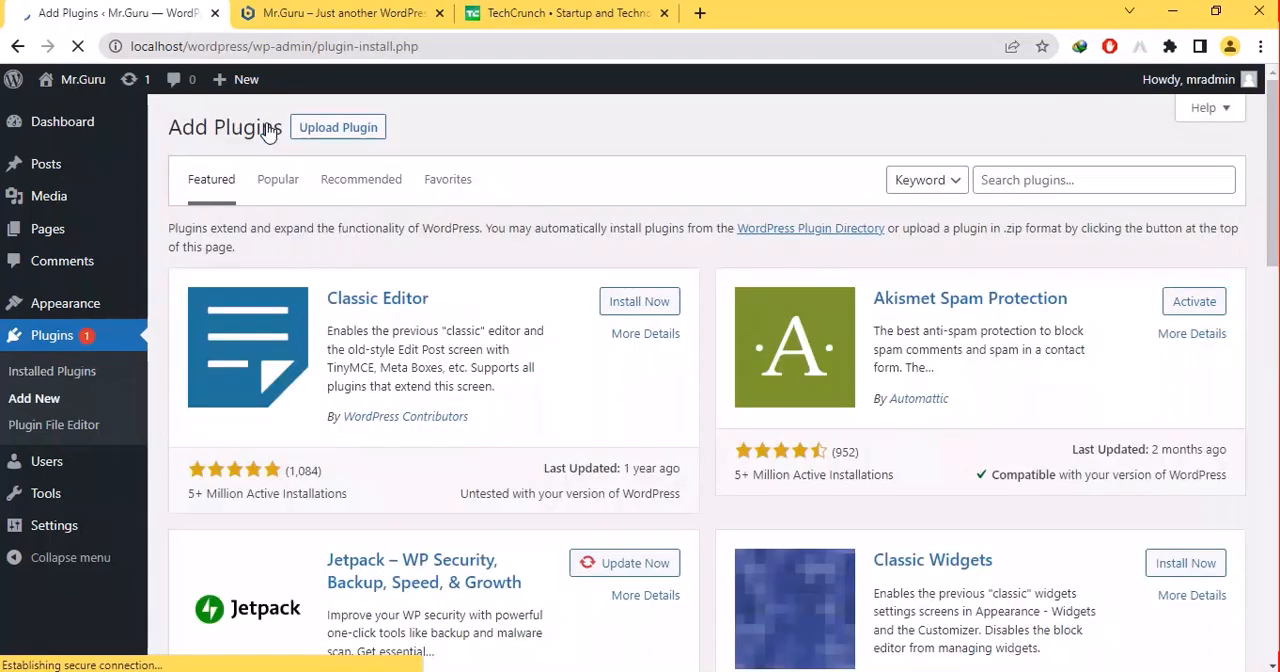
# - Install the Classic Editor plugin and open the Appearance Themes page in a new browser tab
pyautogui.click(622, 305)
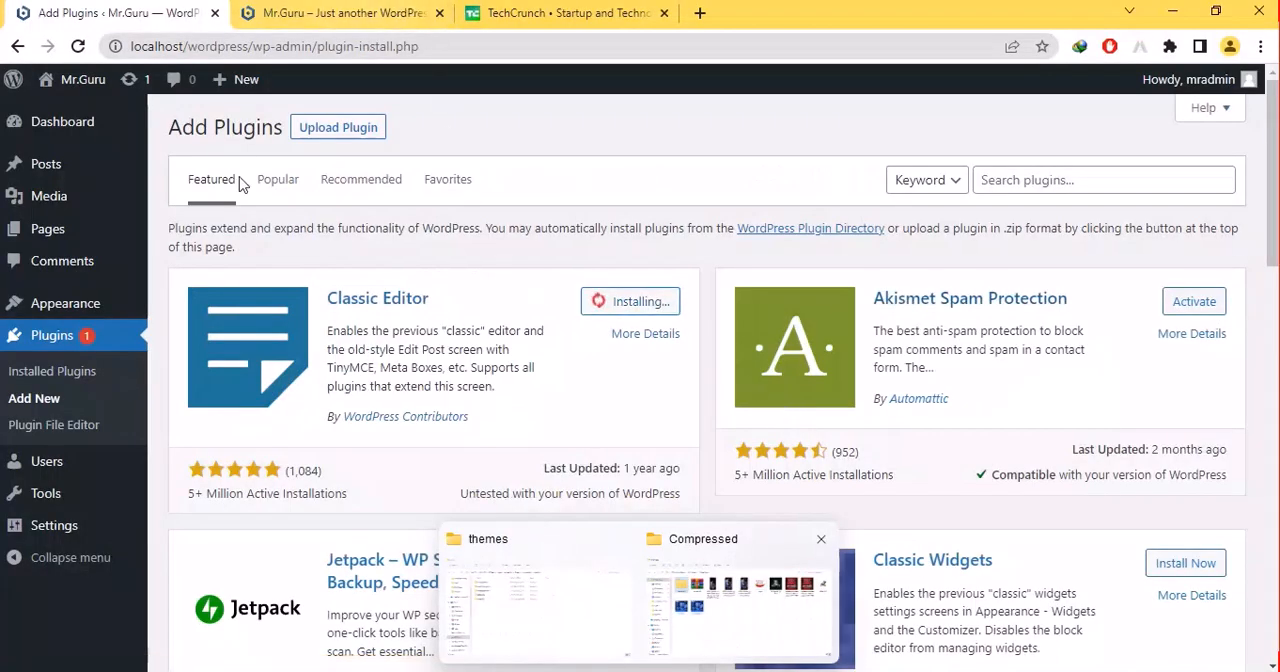
pyautogui.moveTo(44, 300)
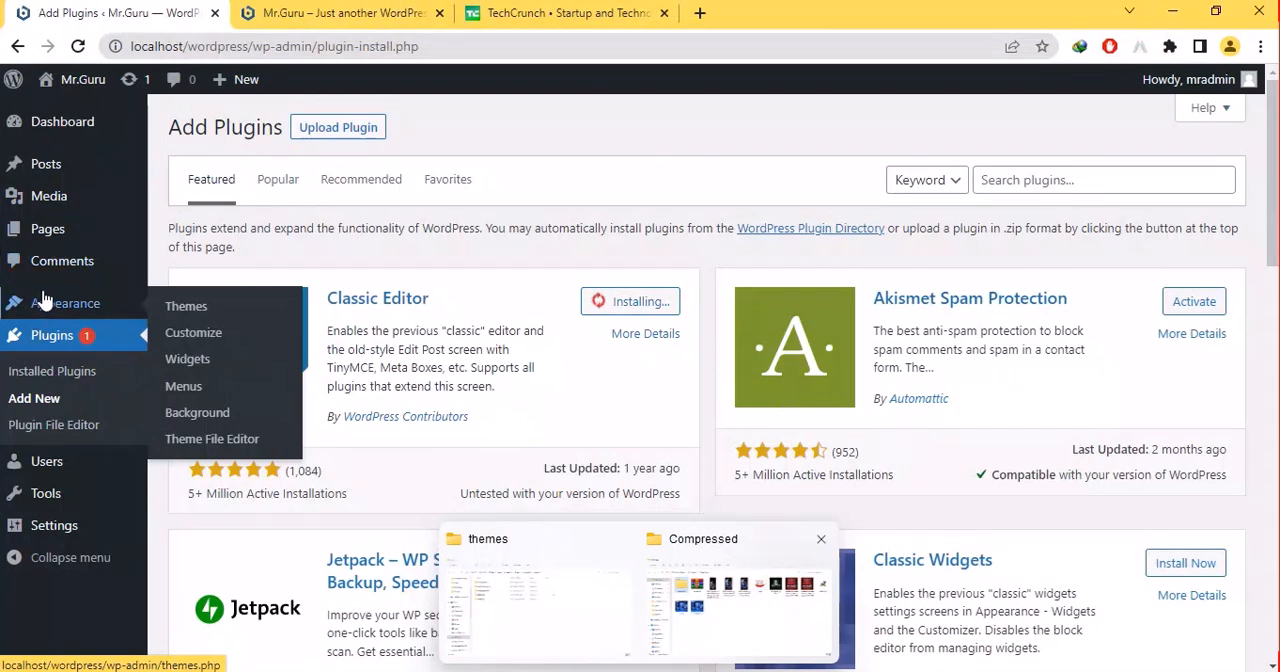
pyautogui.rightClick(182, 306)
pyautogui.press('Escape')
pyautogui.click(320, 14)
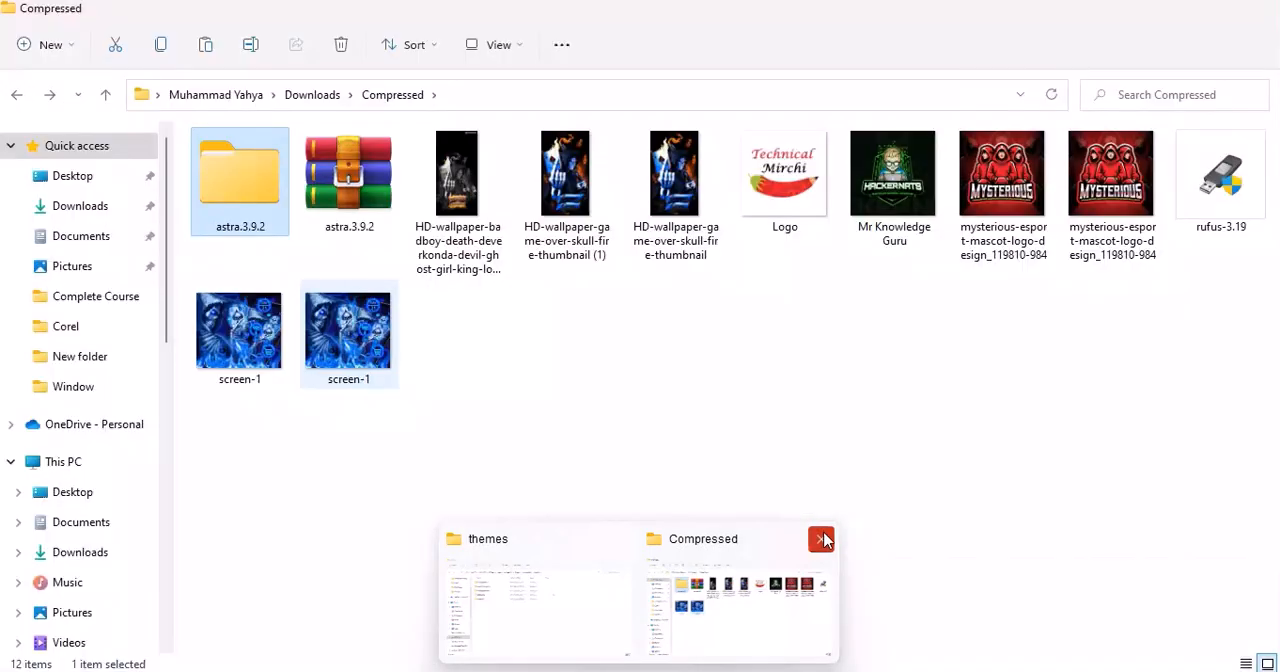
# - Close the Compressed folder window and bring up the Themes page of the Mr.Guru dashboard
pyautogui.click(820, 538)
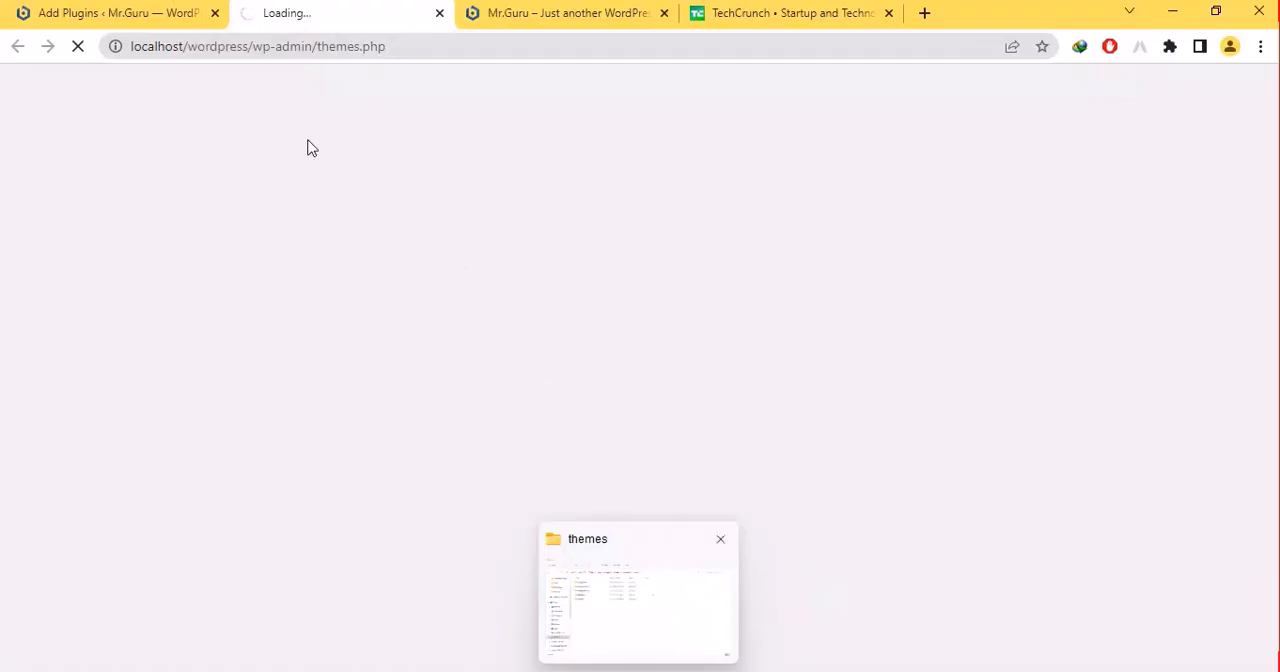
pyautogui.click(163, 10)
pyautogui.click(327, 10)
pyautogui.click(572, 12)
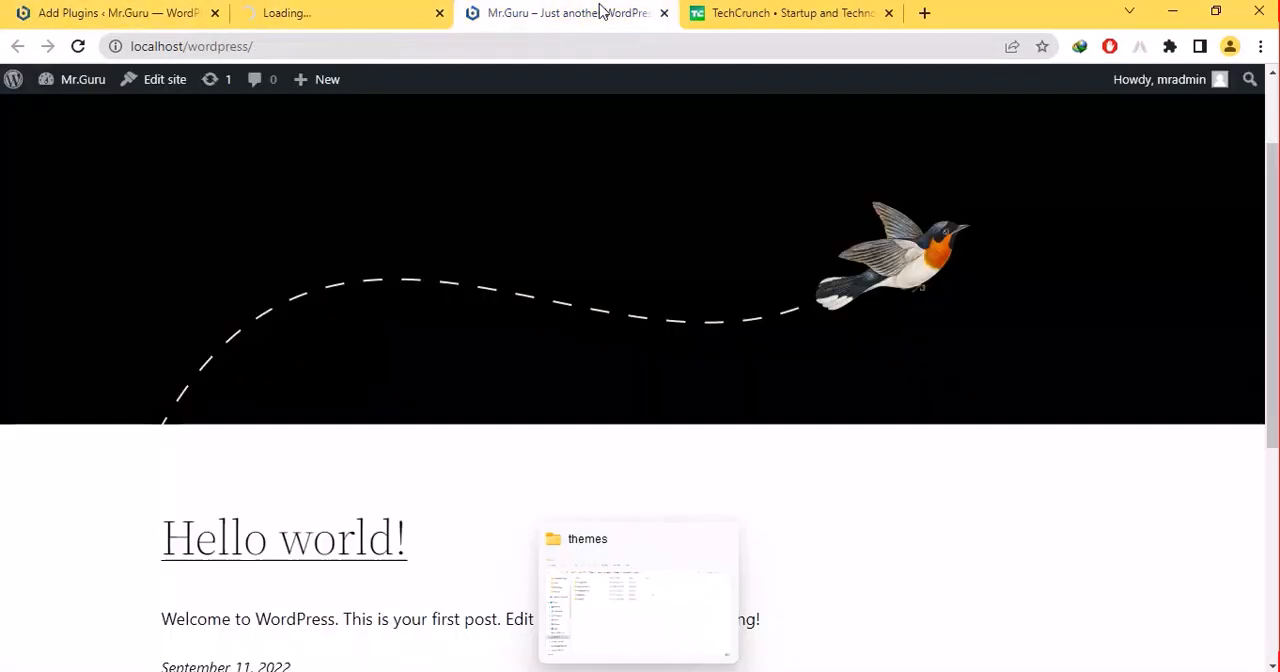
pyautogui.click(771, 11)
pyautogui.click(395, 8)
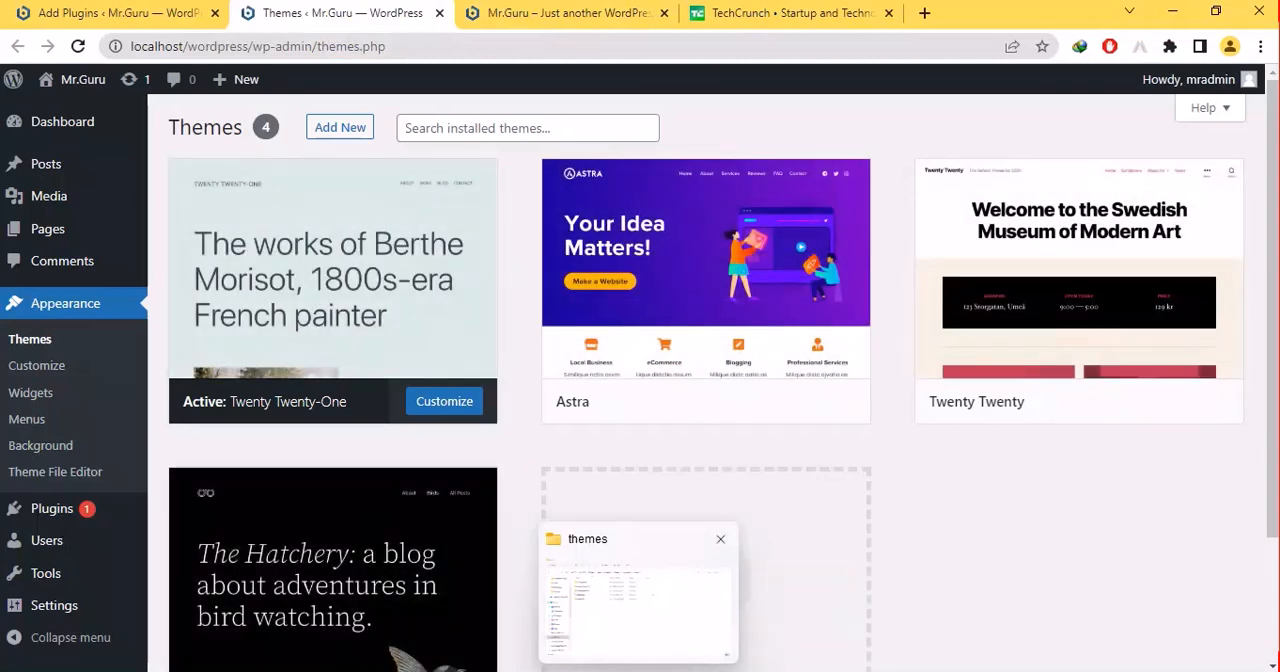
# - Check the astra.3.9.2 folder inside wp-content/themes in File Explorer, and activate the Astra theme in the browser
pyautogui.click(638, 606)
pyautogui.click(638, 670)
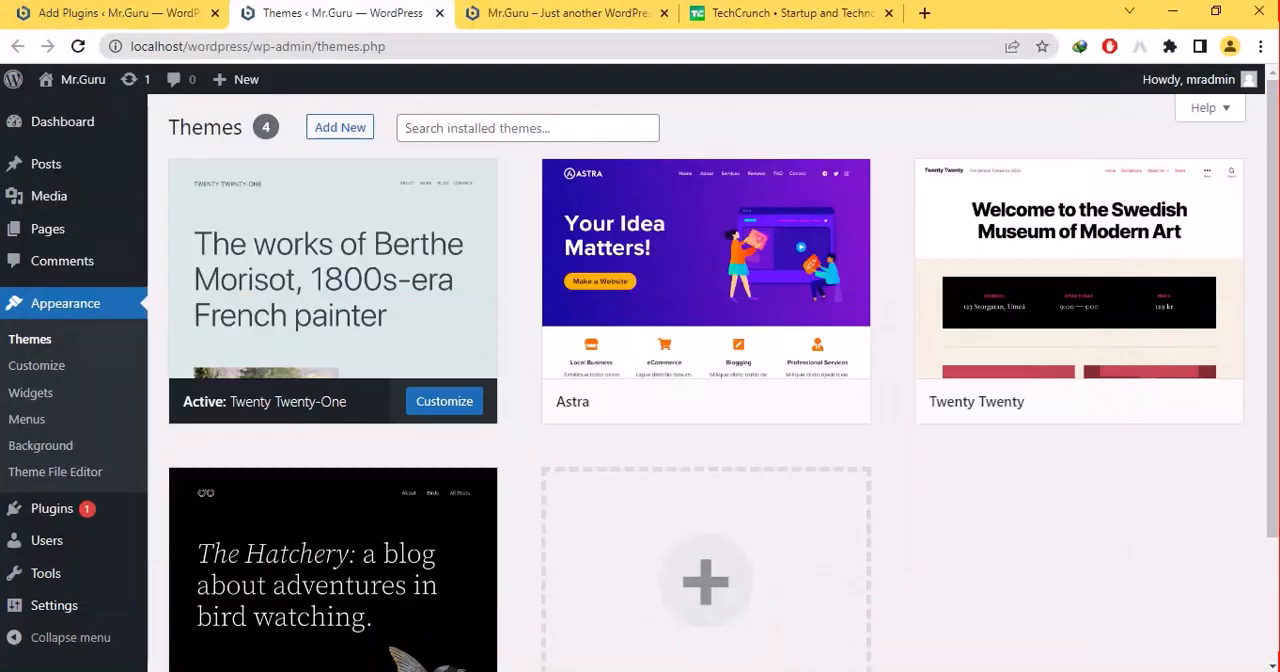
pyautogui.click(638, 670)
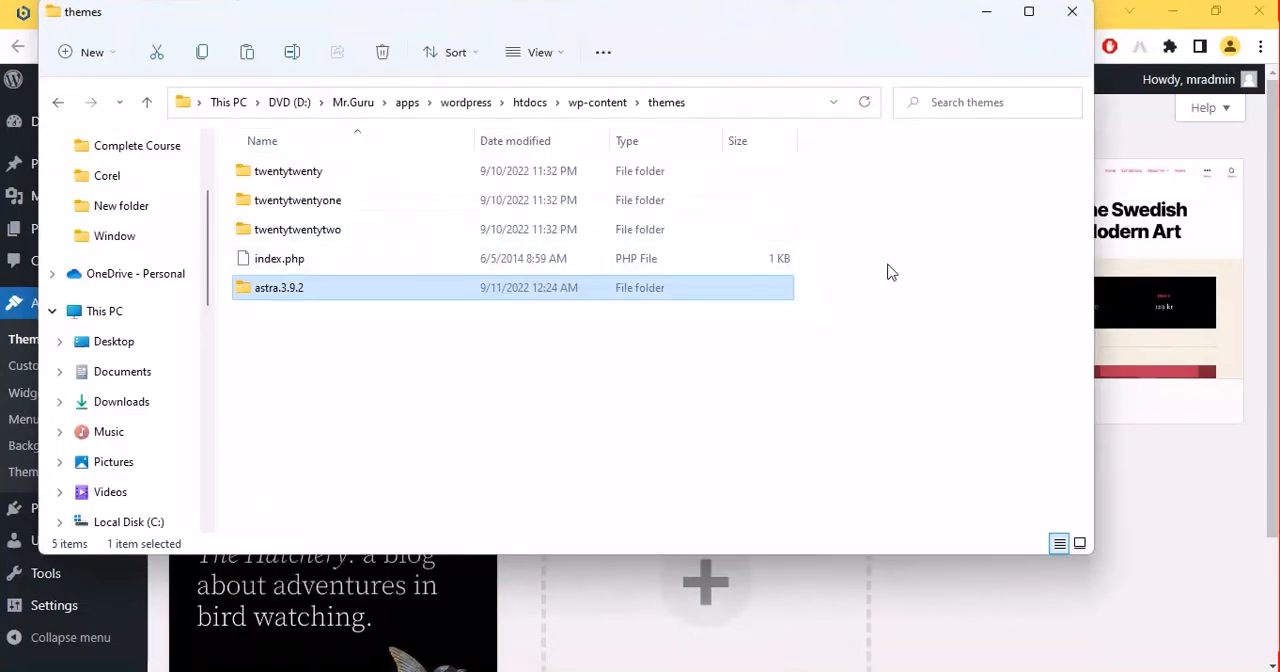
pyautogui.click(1248, 490)
pyautogui.click(727, 404)
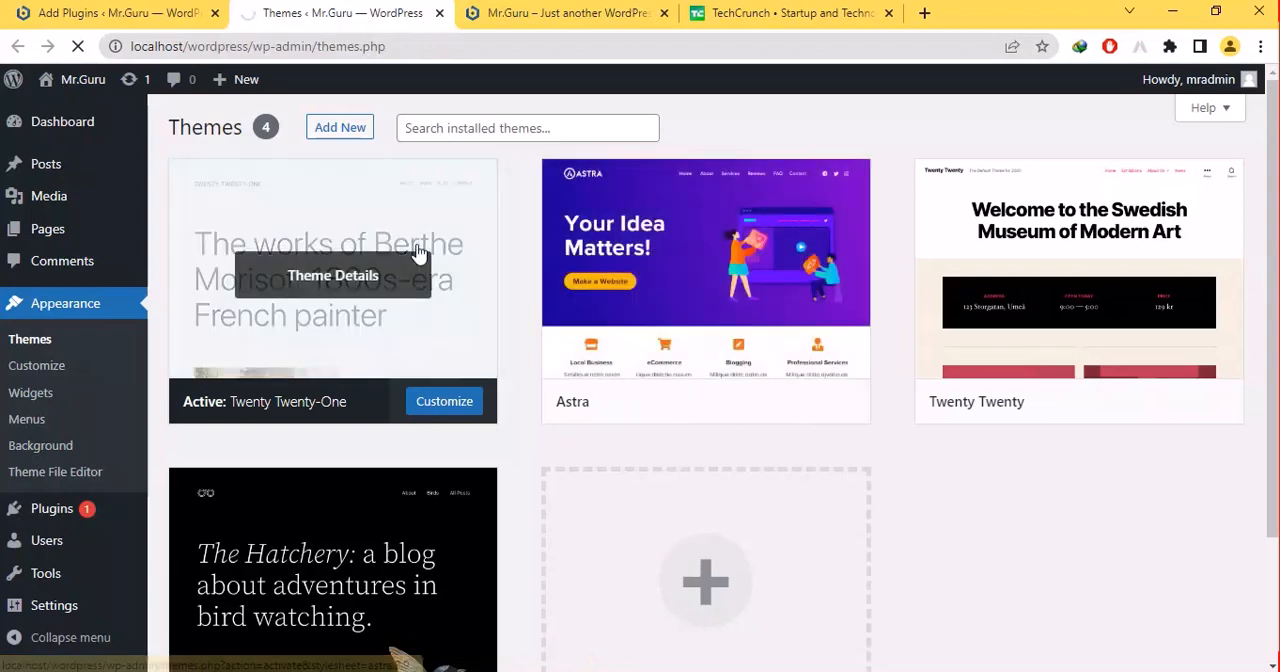
# - Activate the Classic Editor plugin and return to the Themes page
pyautogui.click(130, 11)
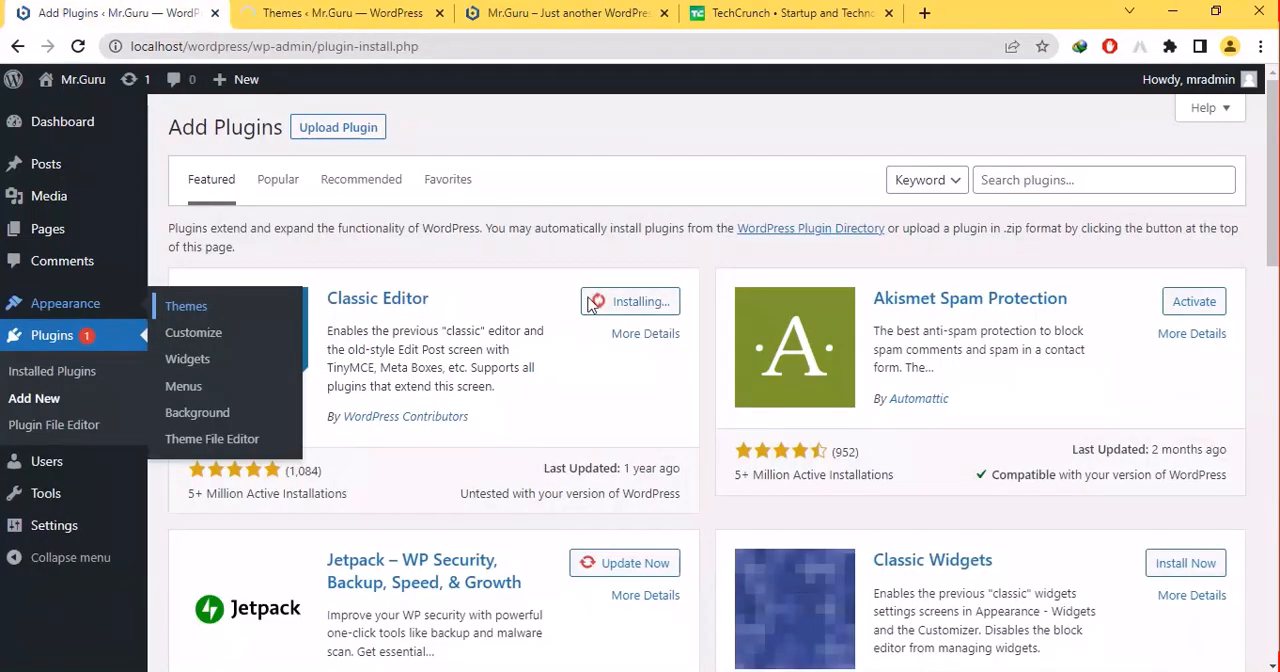
pyautogui.hotkey('ctrl', 'Tab')
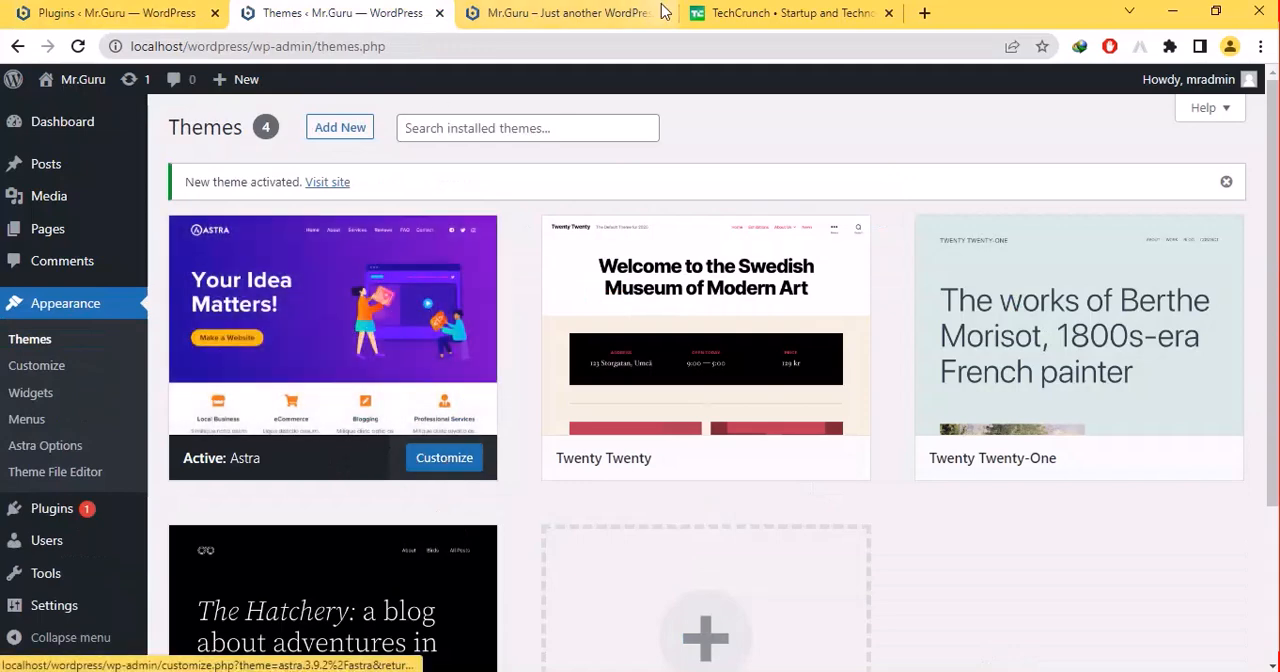
# - Reload the Mr.Guru site and review its home page with the Astra theme down to the footer
pyautogui.click(608, 14)
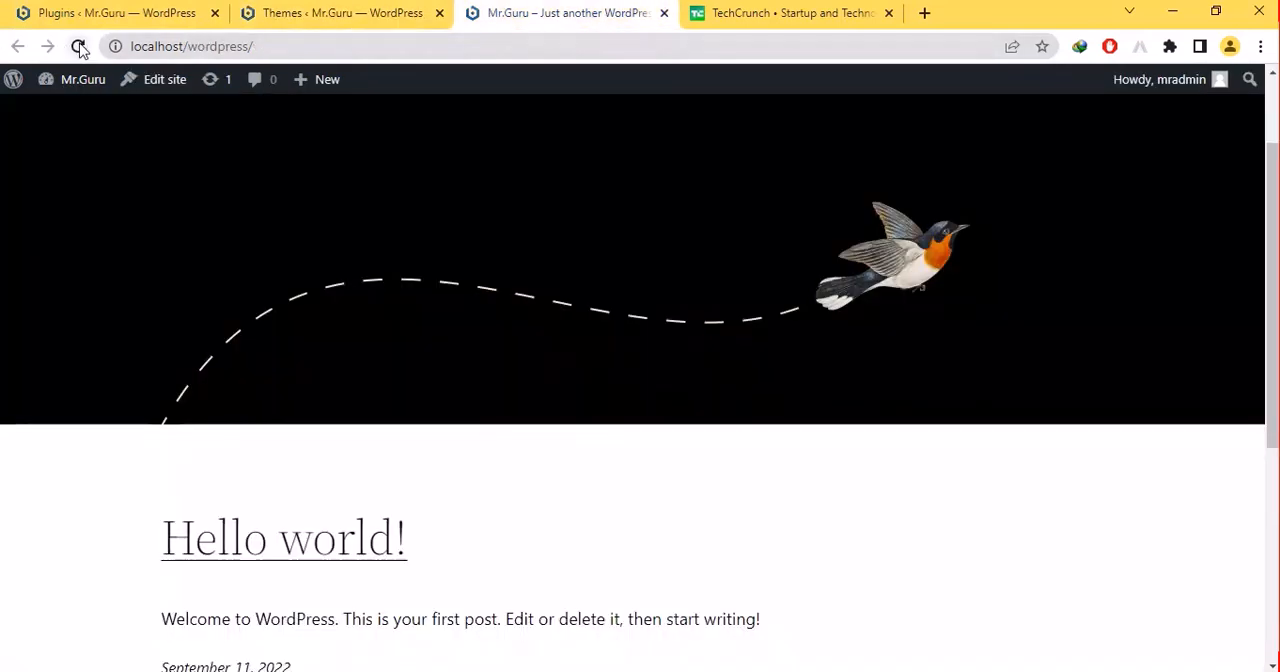
pyautogui.click(78, 46)
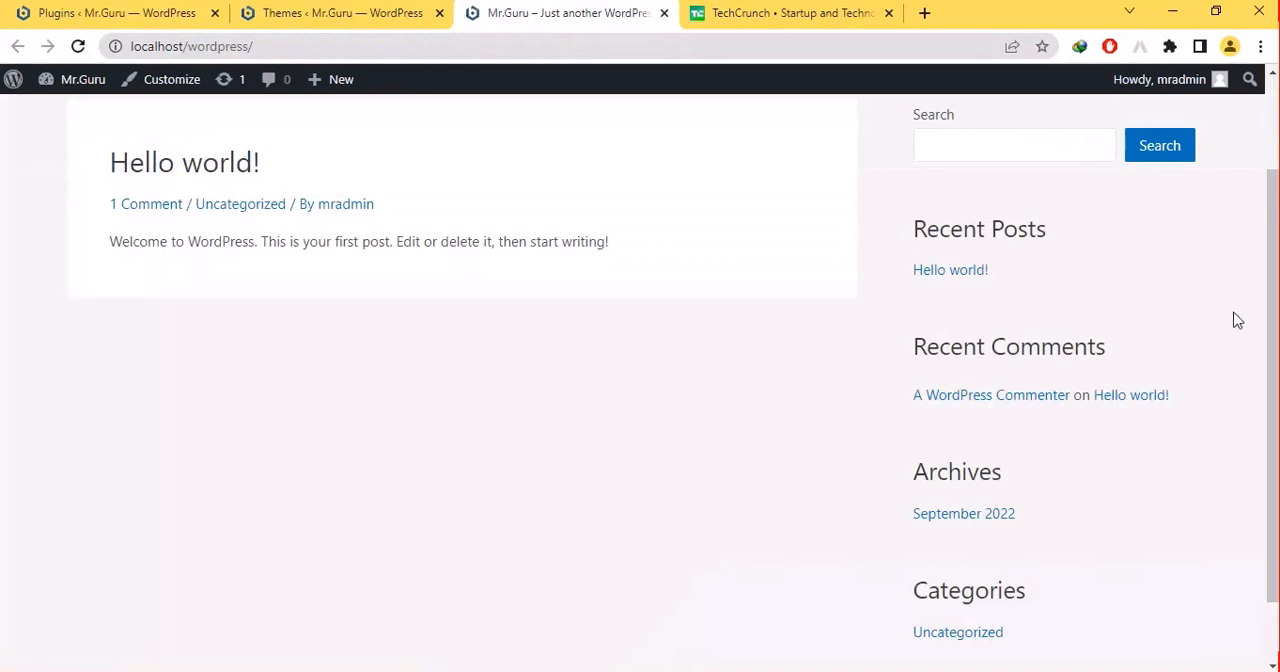
pyautogui.moveTo(1273, 322); pyautogui.dragTo(1272, 192)
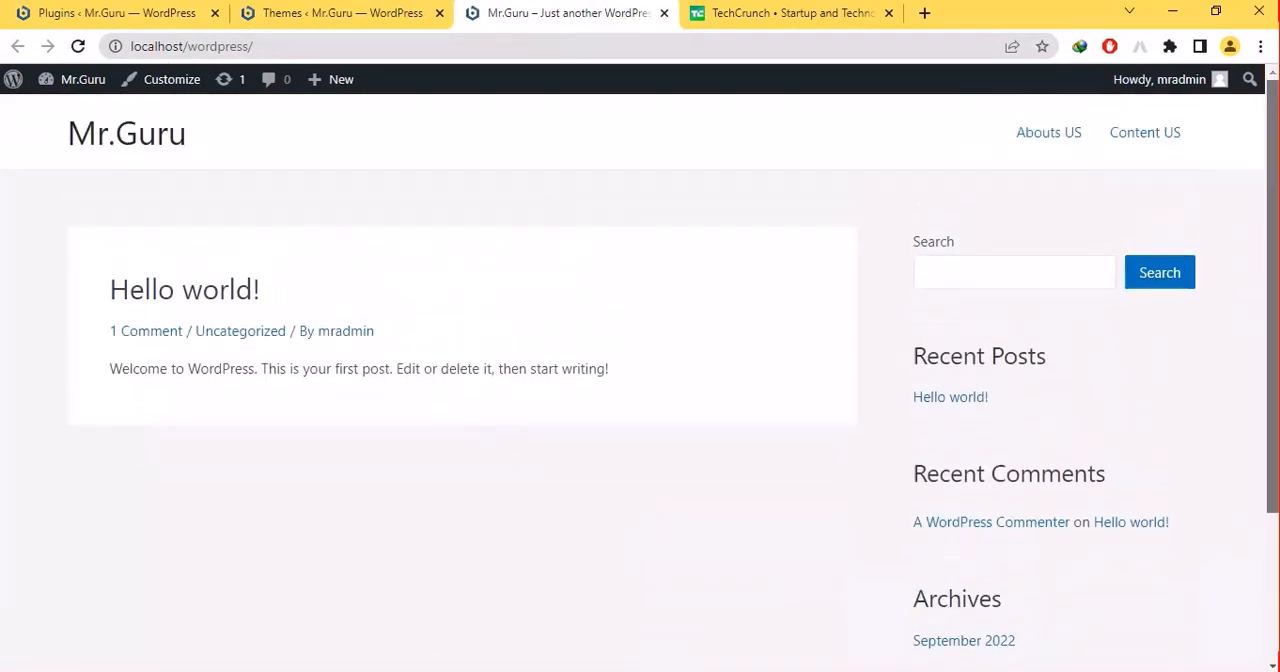
pyautogui.scroll(-2, 1272, 192)
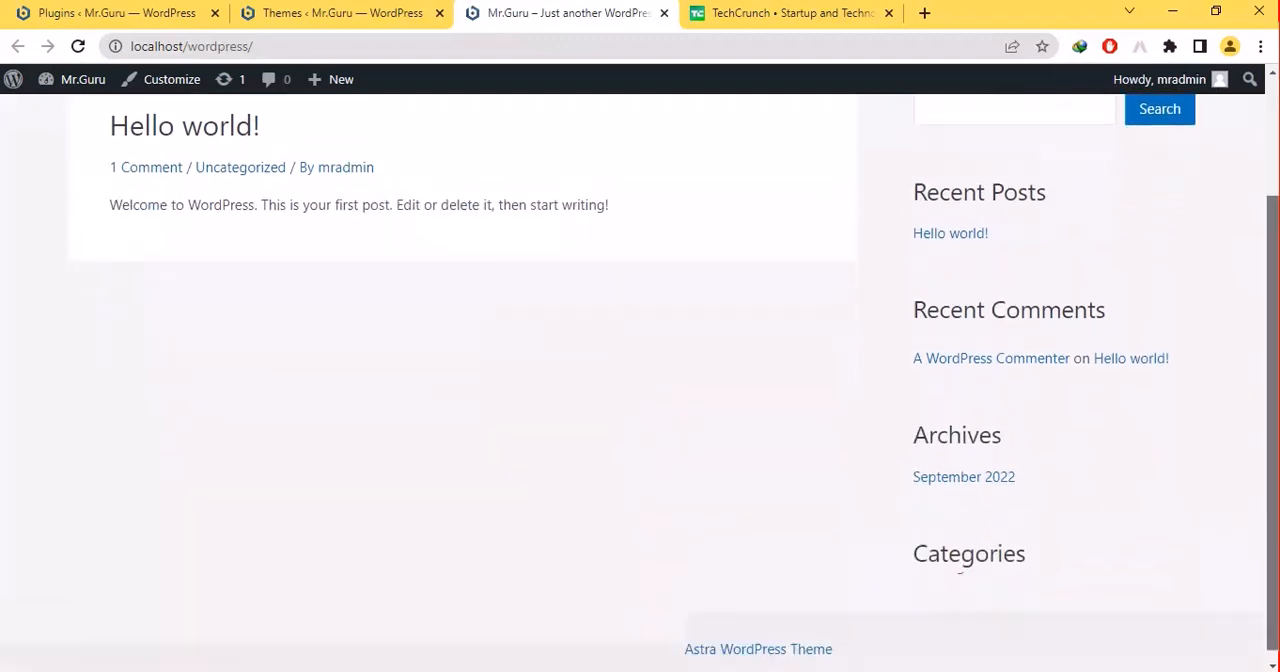
# - Open wordpress.org in a new browser tab and go to its Themes directory
pyautogui.click(838, 20)
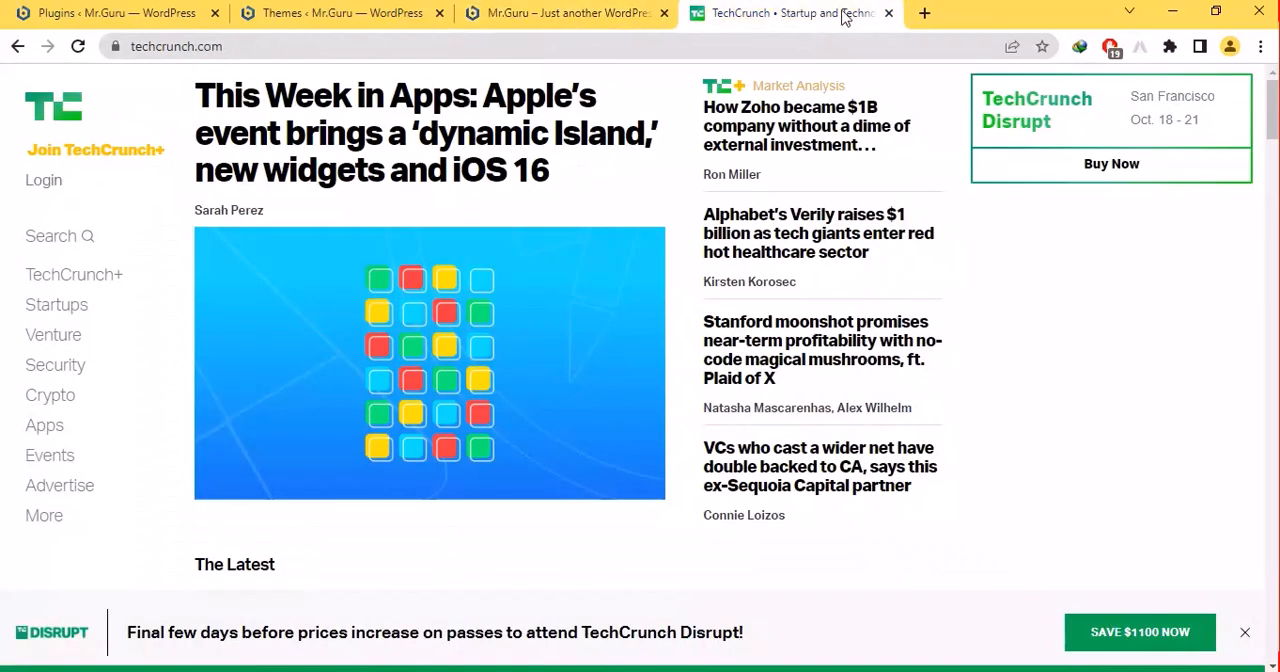
pyautogui.click(924, 13)
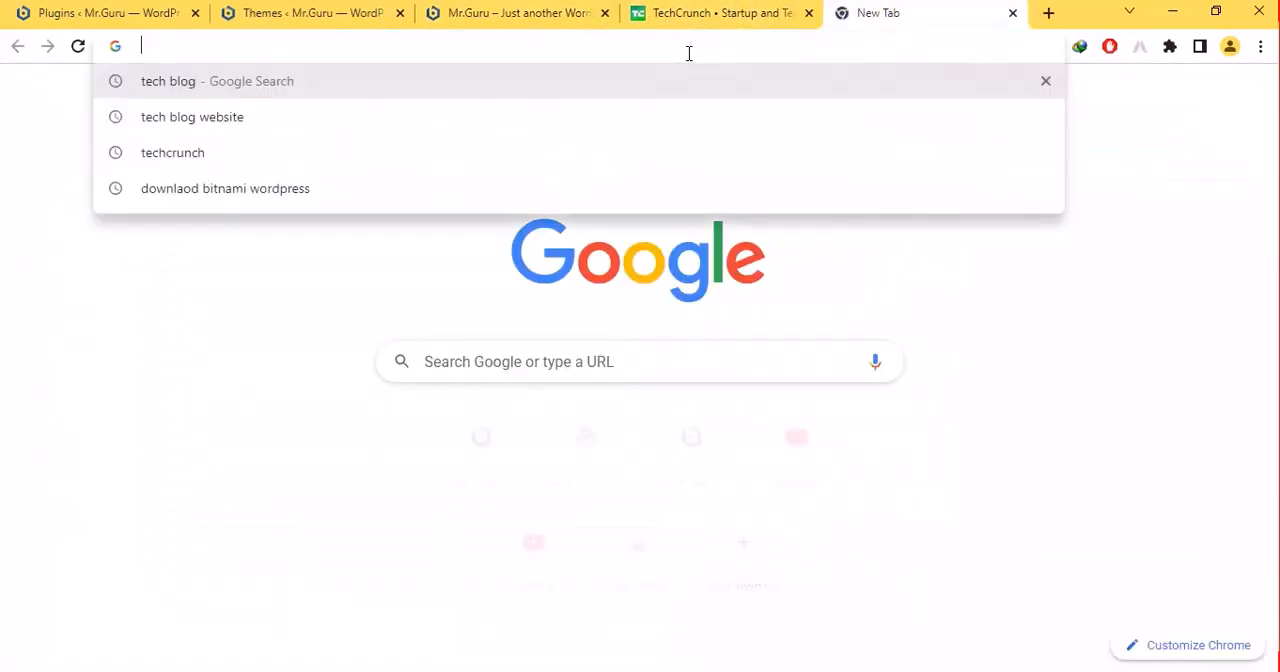
pyautogui.write('wr')
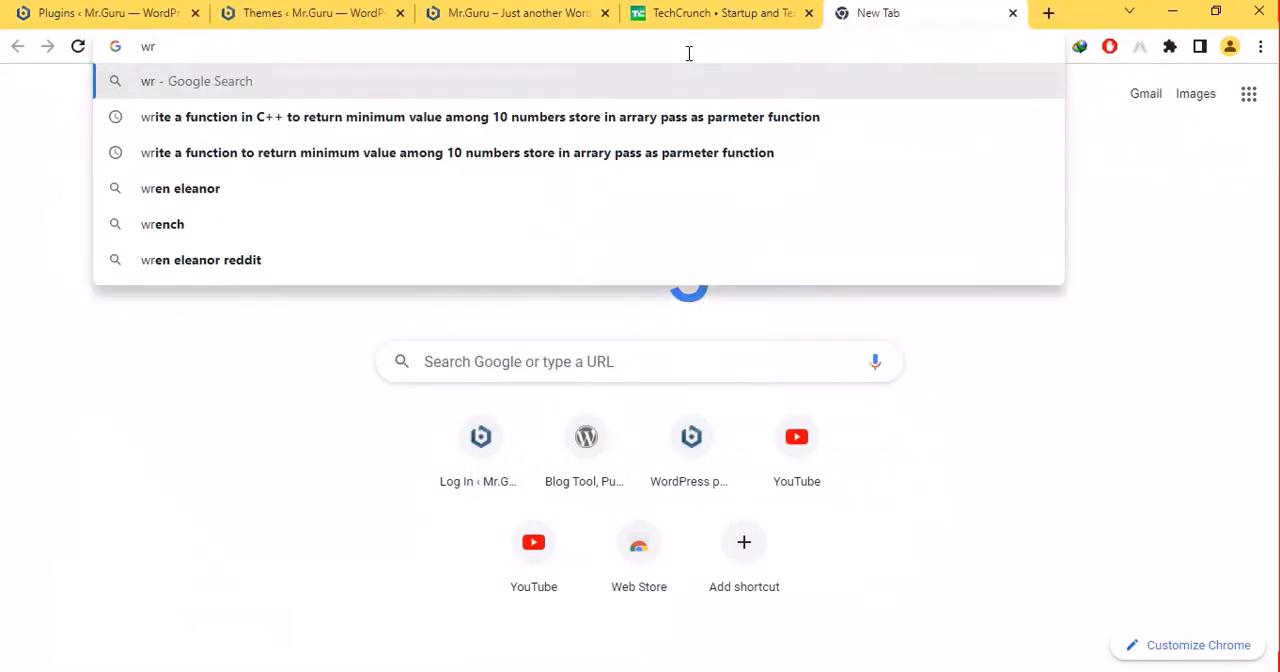
pyautogui.press('BackSpace')
pyautogui.write('or')
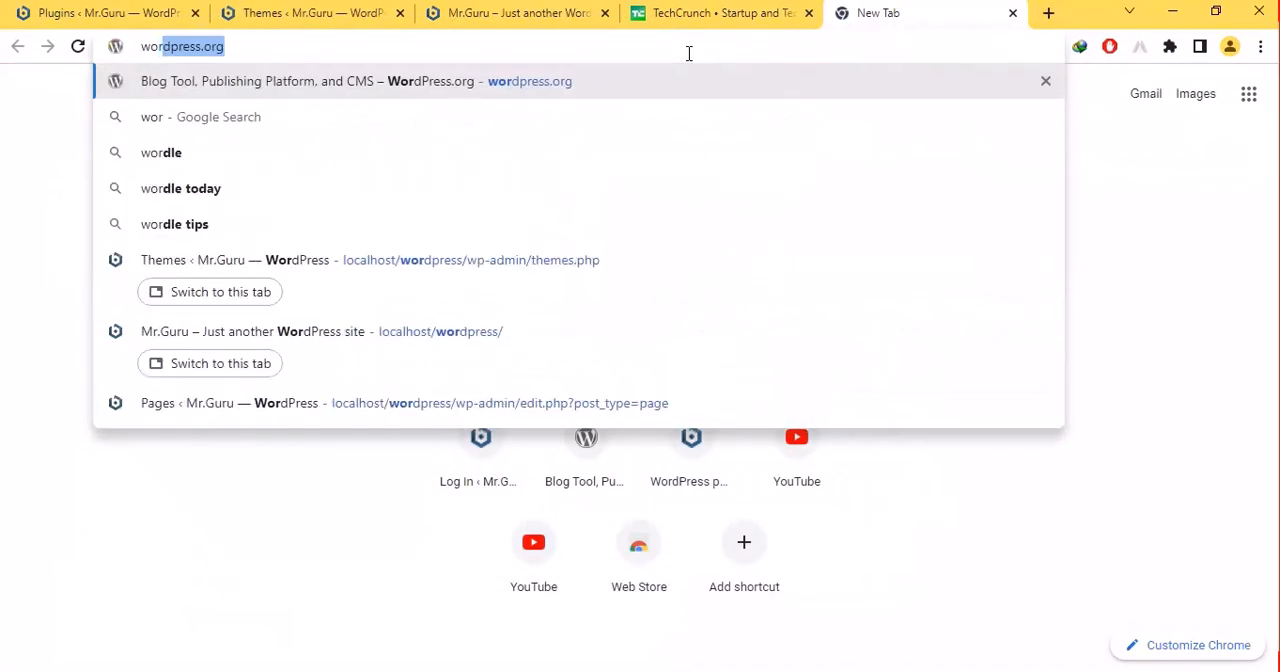
pyautogui.press('Return')
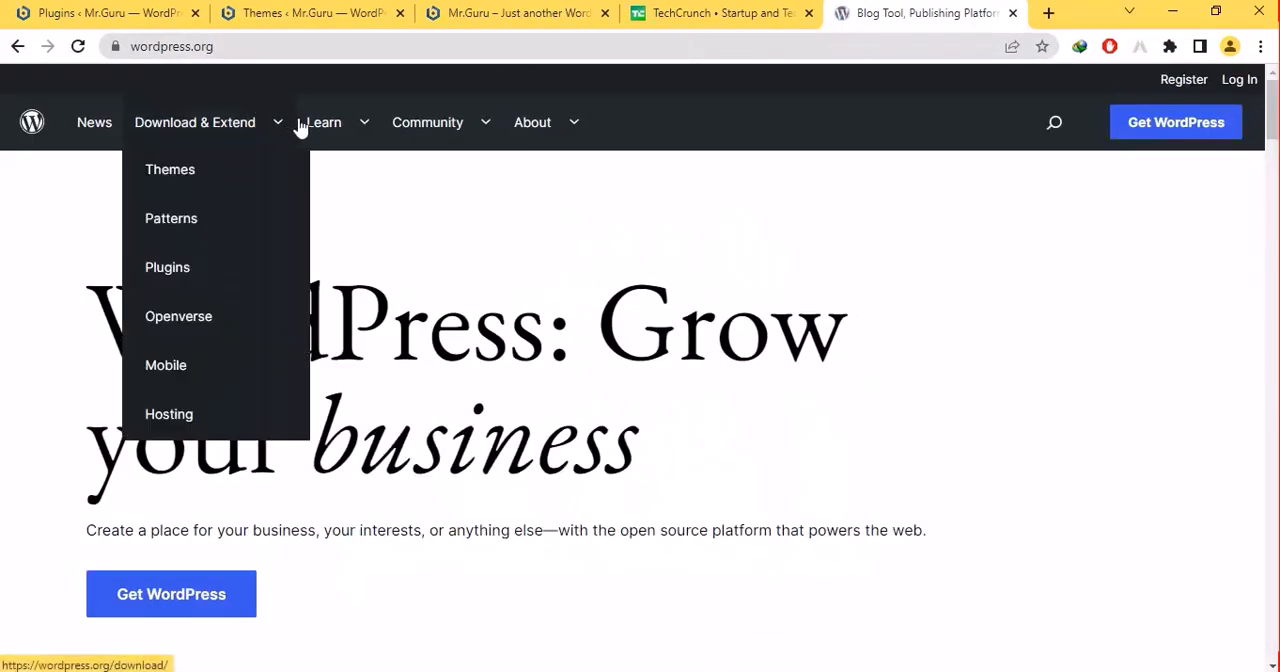
pyautogui.moveTo(305, 128)
pyautogui.moveTo(191, 126)
pyautogui.click(186, 174)
# - Add a new theme from the dashboard's Popular themes by starting the installation of OceanWP
pyautogui.click(458, 12)
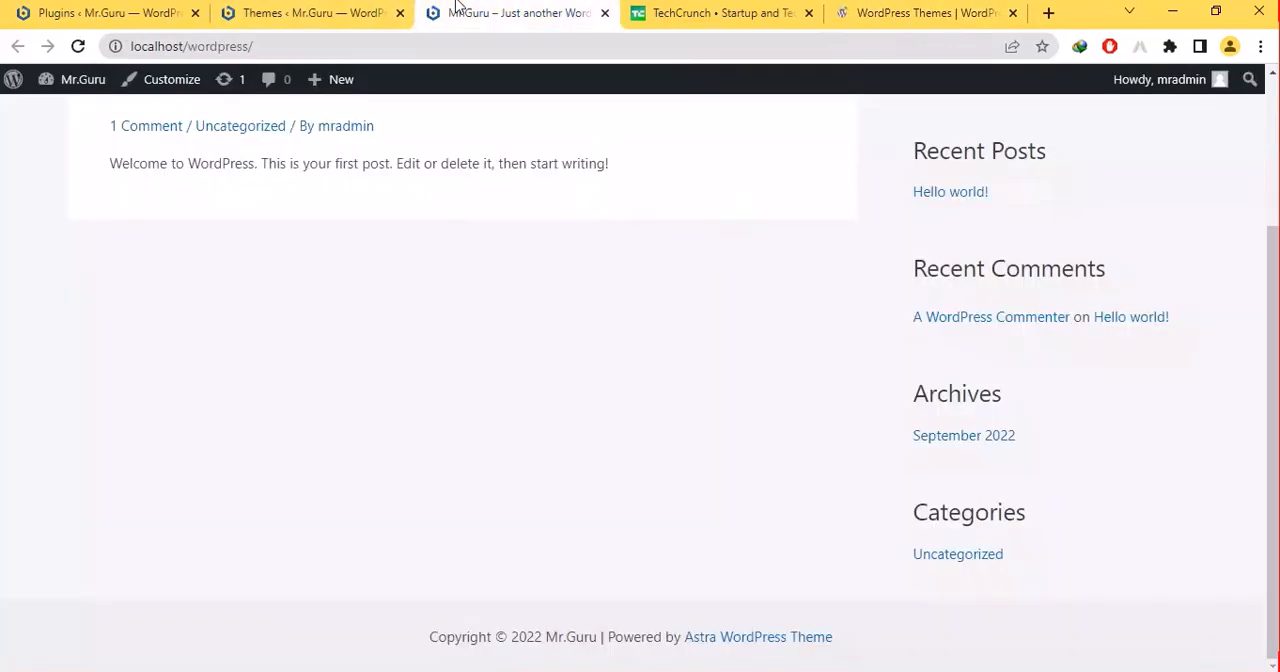
pyautogui.click(357, 12)
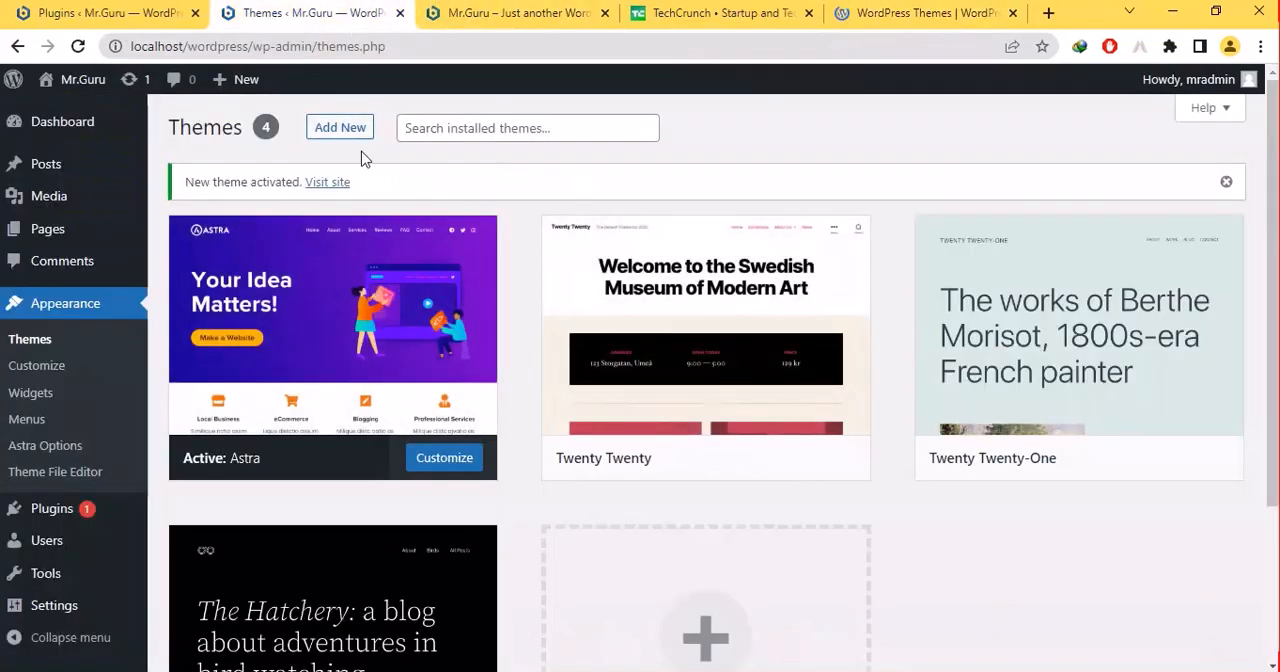
pyautogui.click(345, 137)
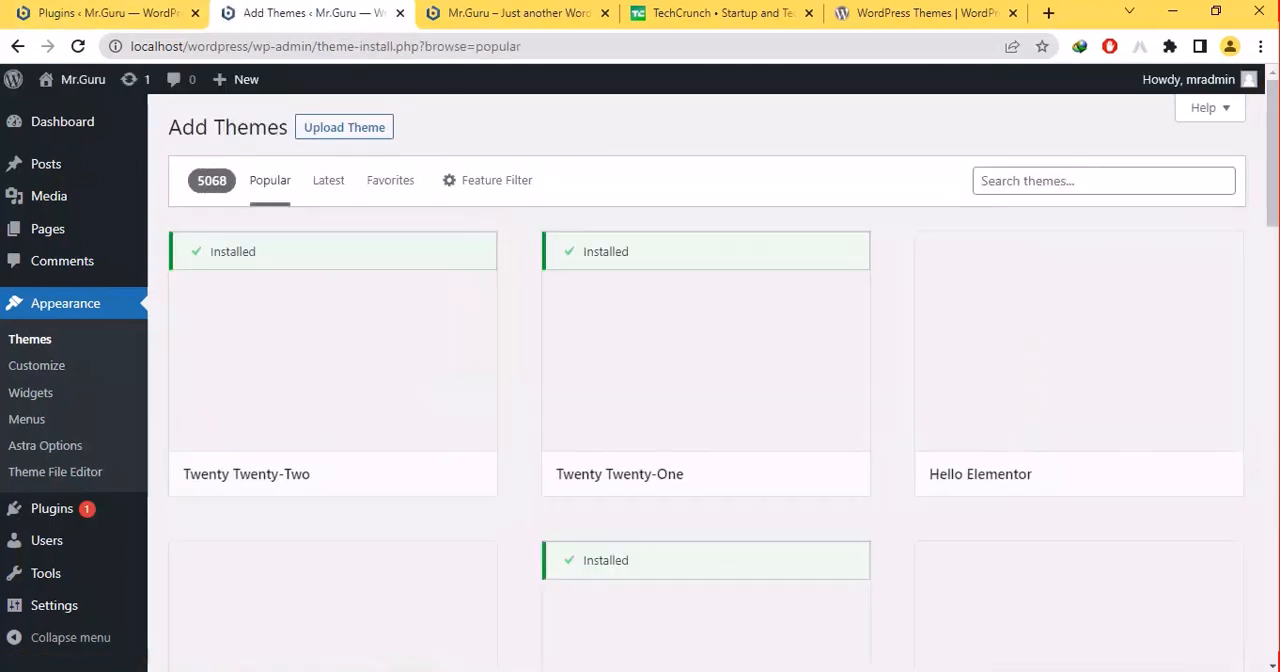
pyautogui.scroll(-5, 706, 380)
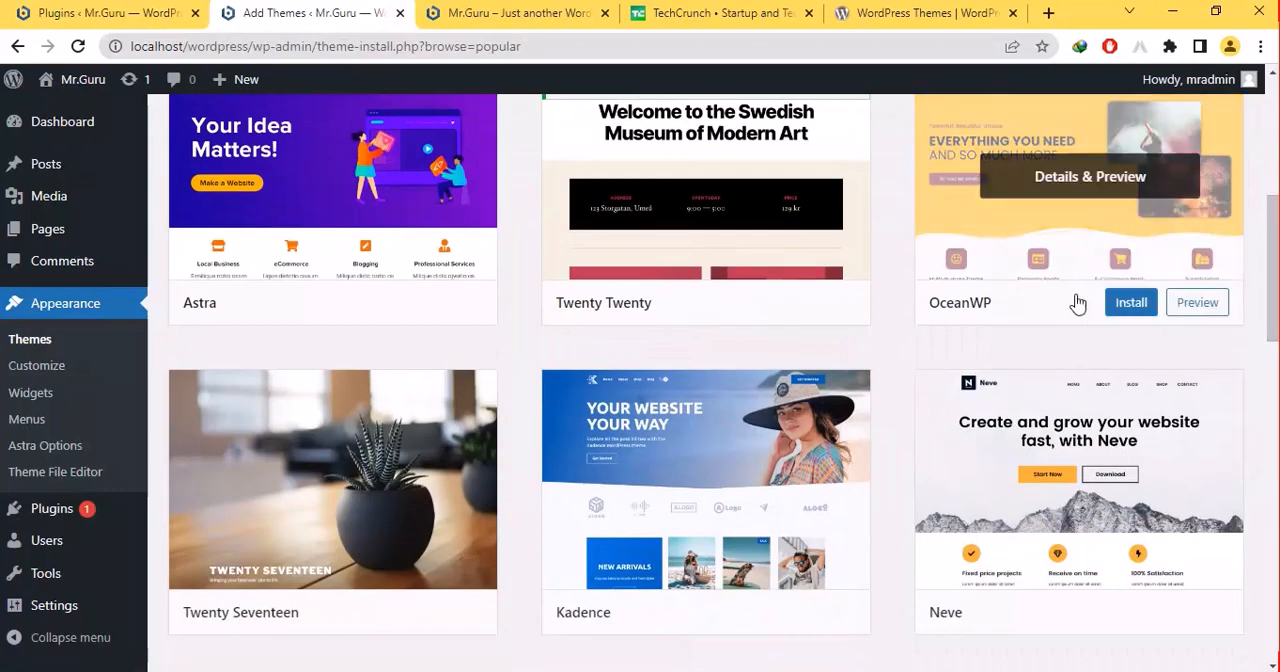
pyautogui.click(1121, 313)
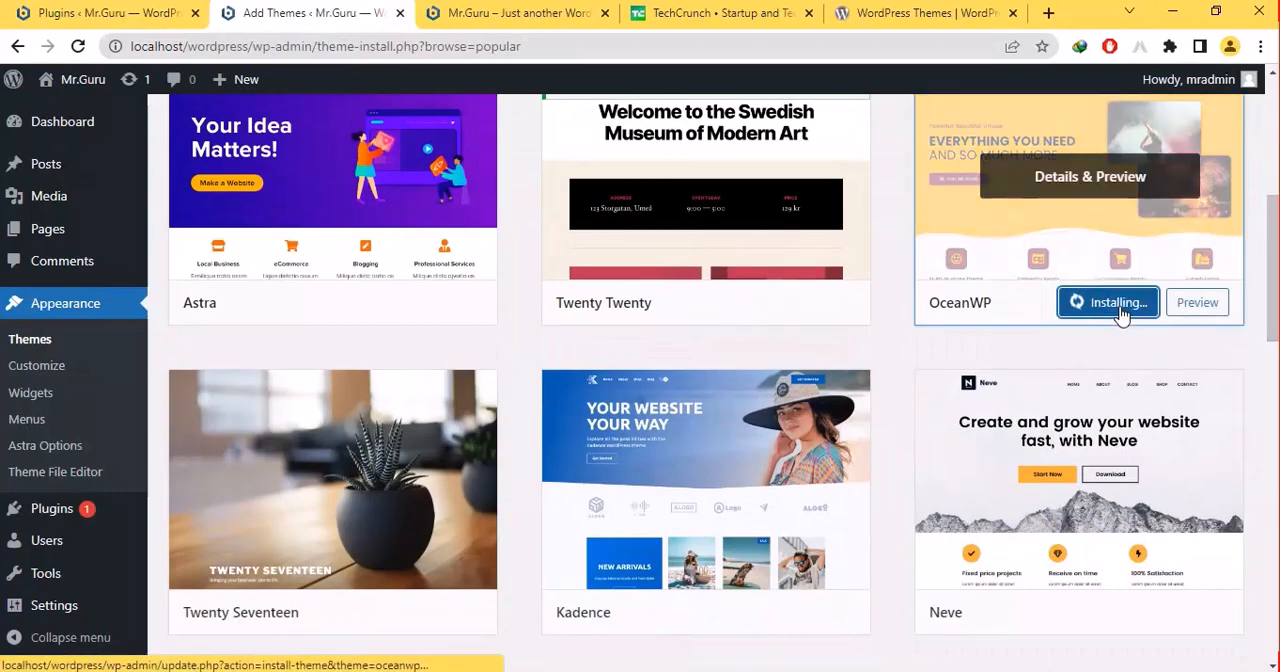
# - List all posts in the dashboard and open the Hello world! post's view in a new browser tab
pyautogui.click(95, 13)
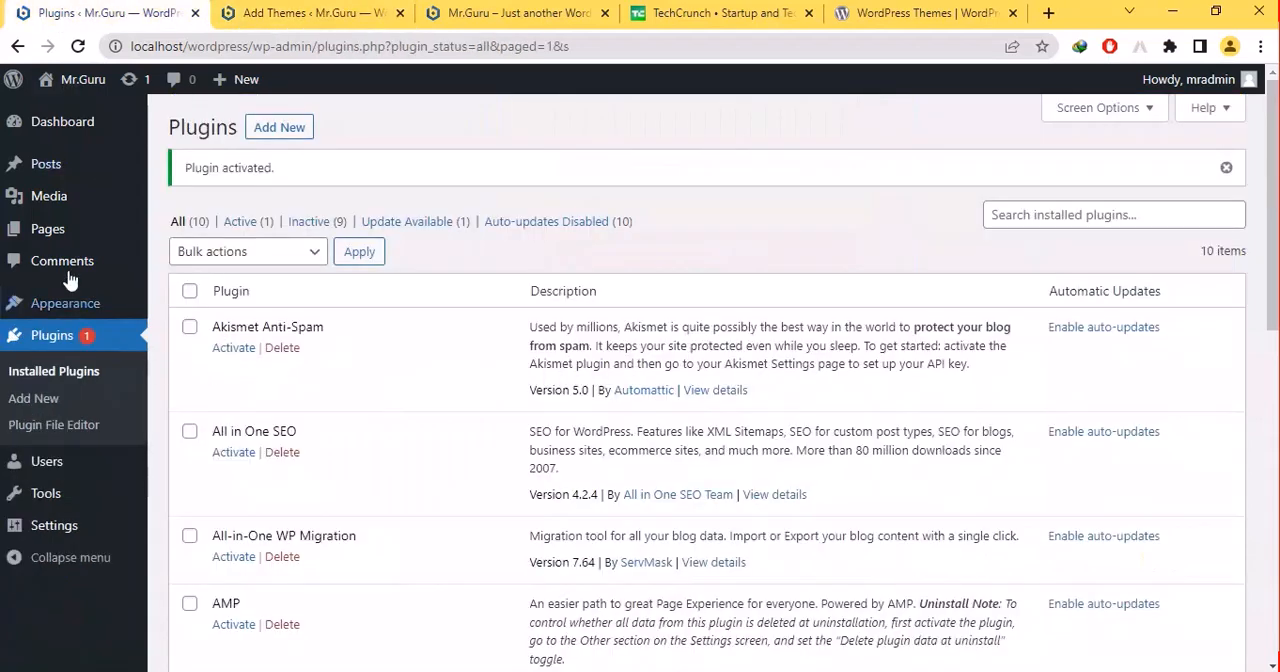
pyautogui.click(62, 179)
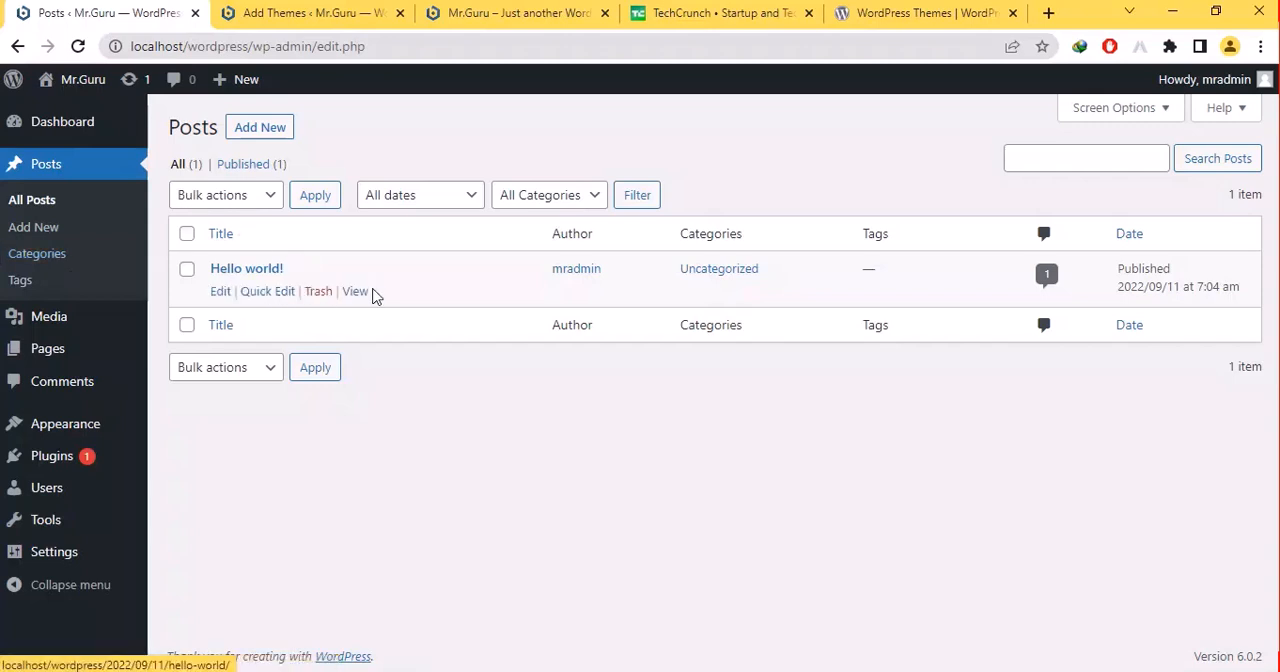
pyautogui.rightClick(352, 291)
pyautogui.click(368, 306)
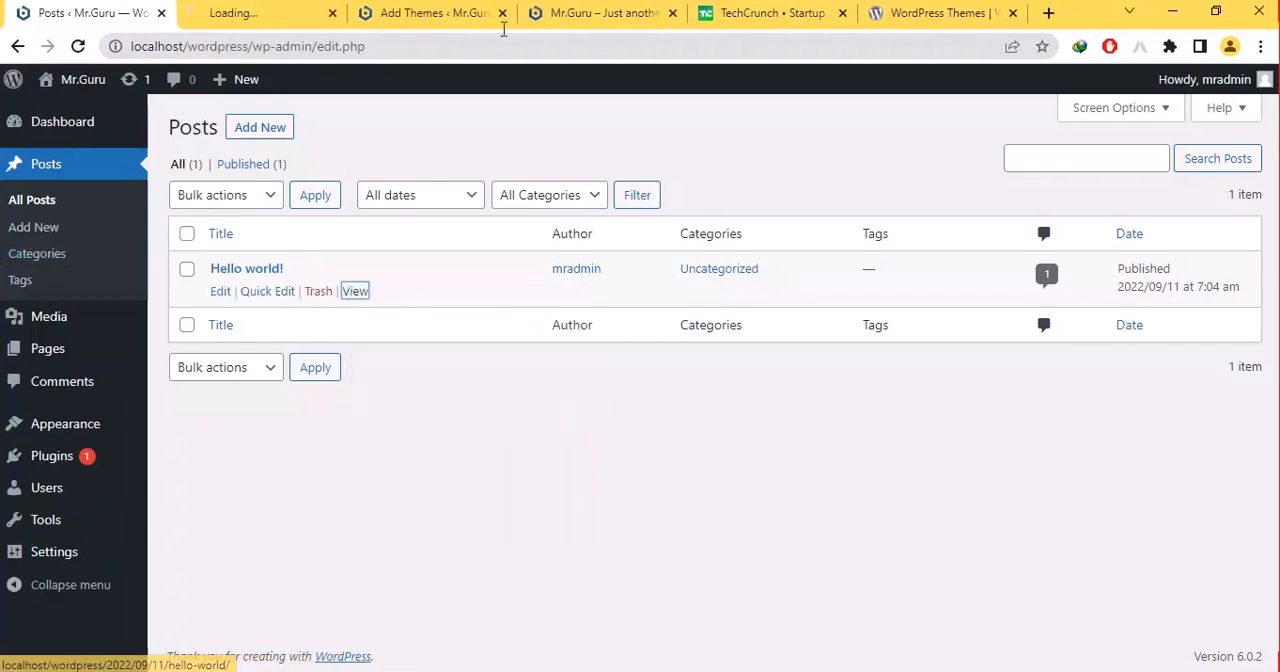
# - Check the OceanWP installation, review the published Hello world! post with its comment and sidebar, and close its tab
pyautogui.click(580, 12)
pyautogui.click(432, 8)
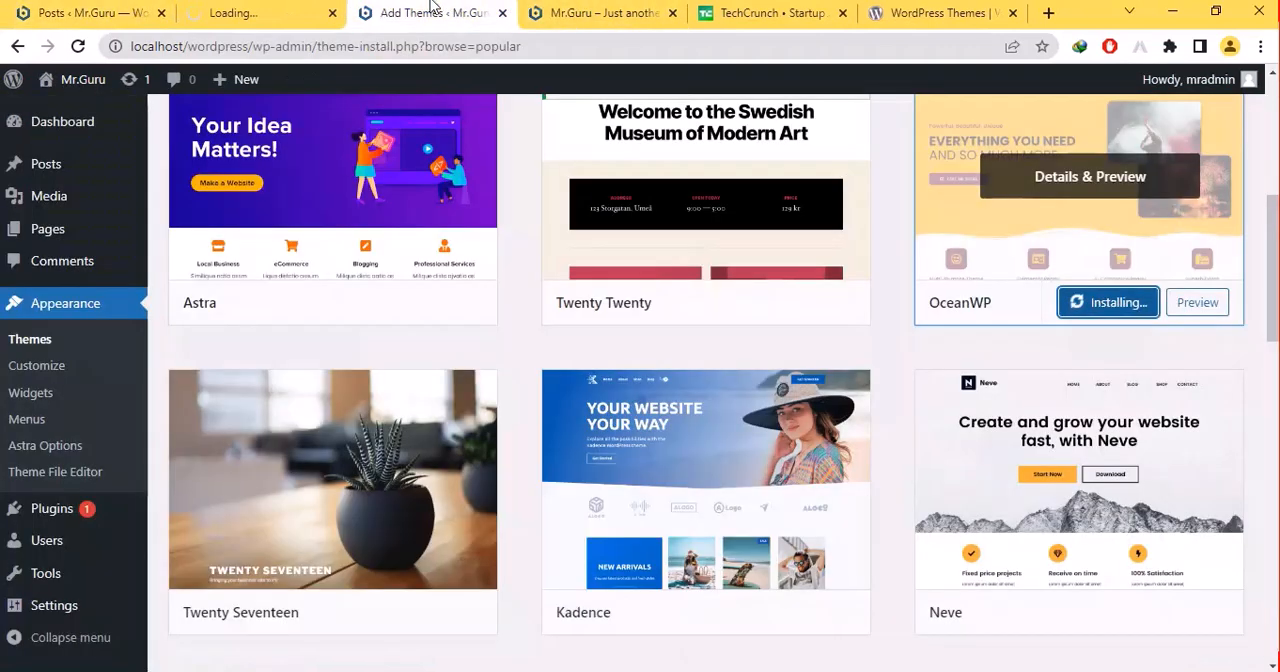
pyautogui.click(280, 10)
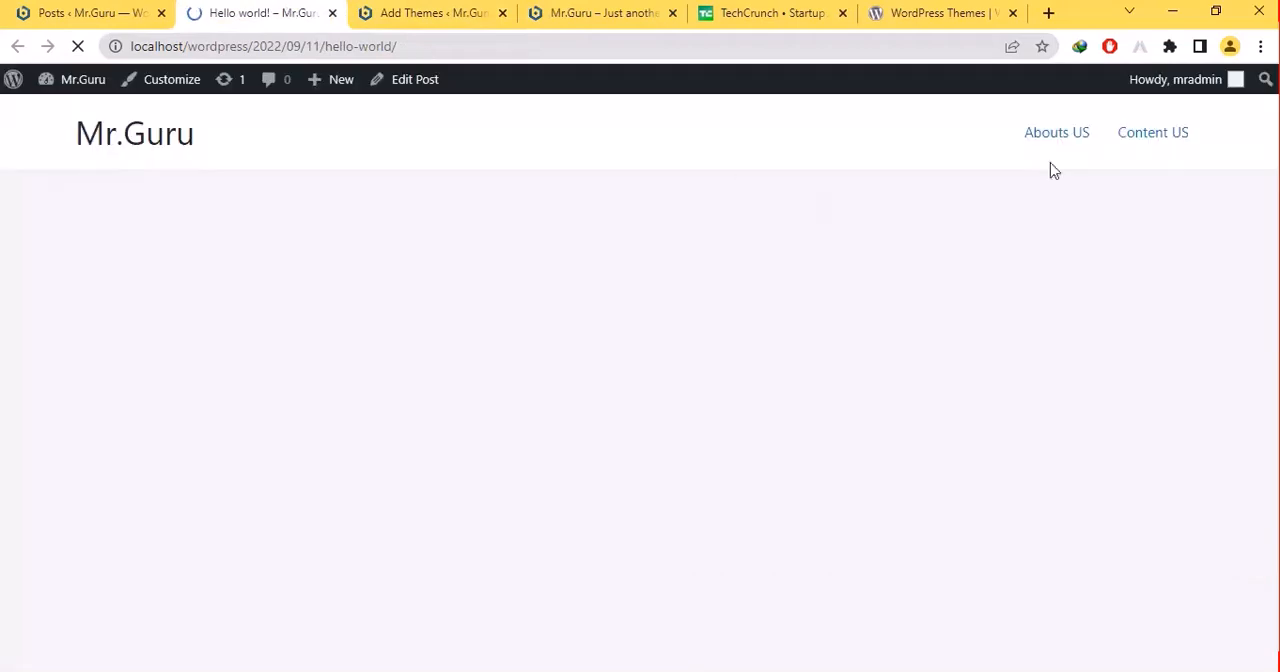
pyautogui.scroll(-4, 1049, 169)
pyautogui.moveTo(1272, 325); pyautogui.dragTo(1272, 209)
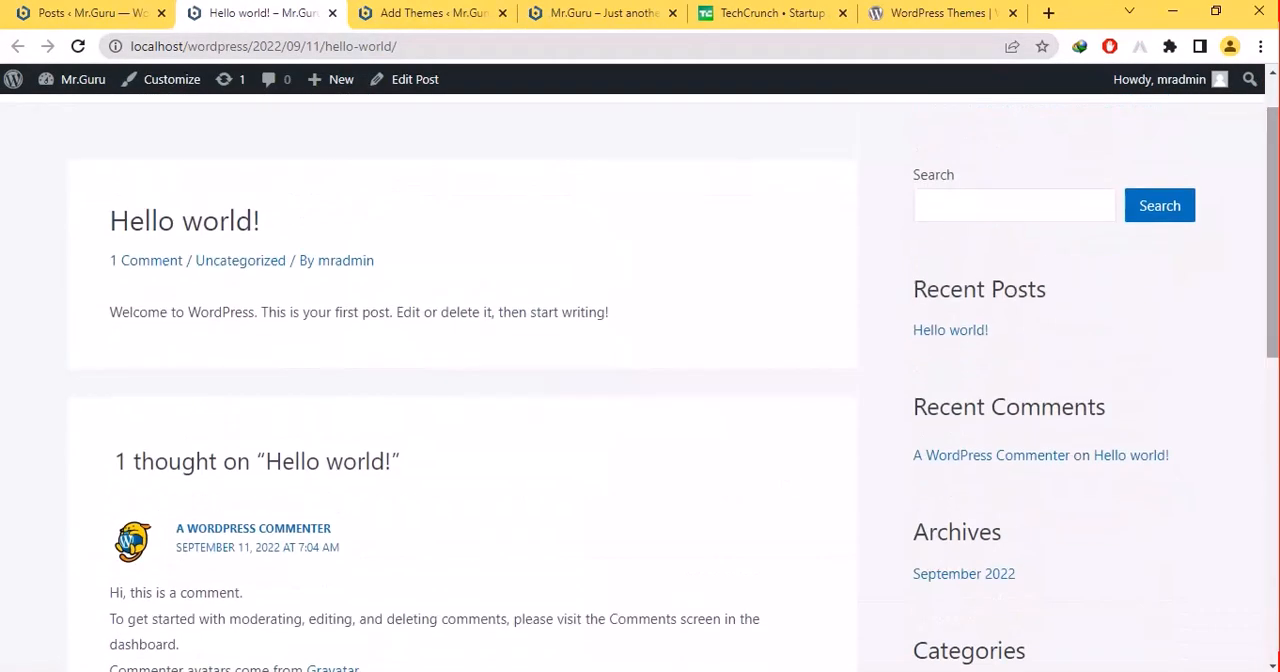
pyautogui.click(333, 13)
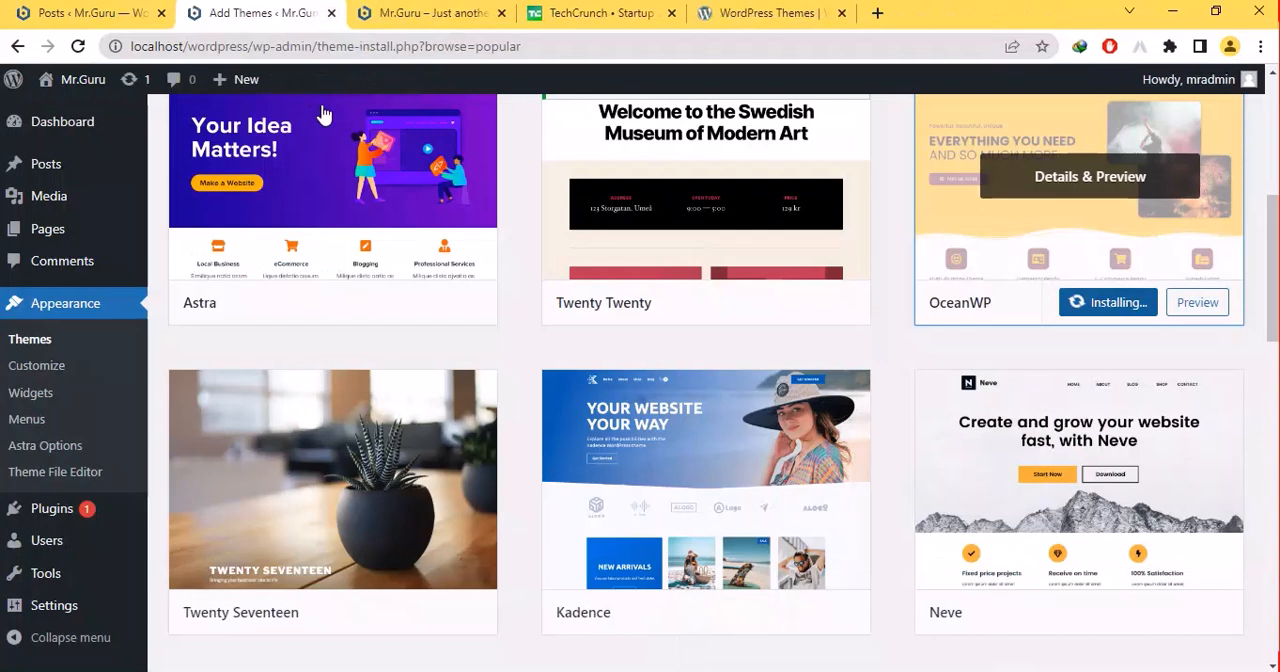
# - Start adding a new post from the Posts list and switch to the TechCrunch site for reference
pyautogui.click(97, 10)
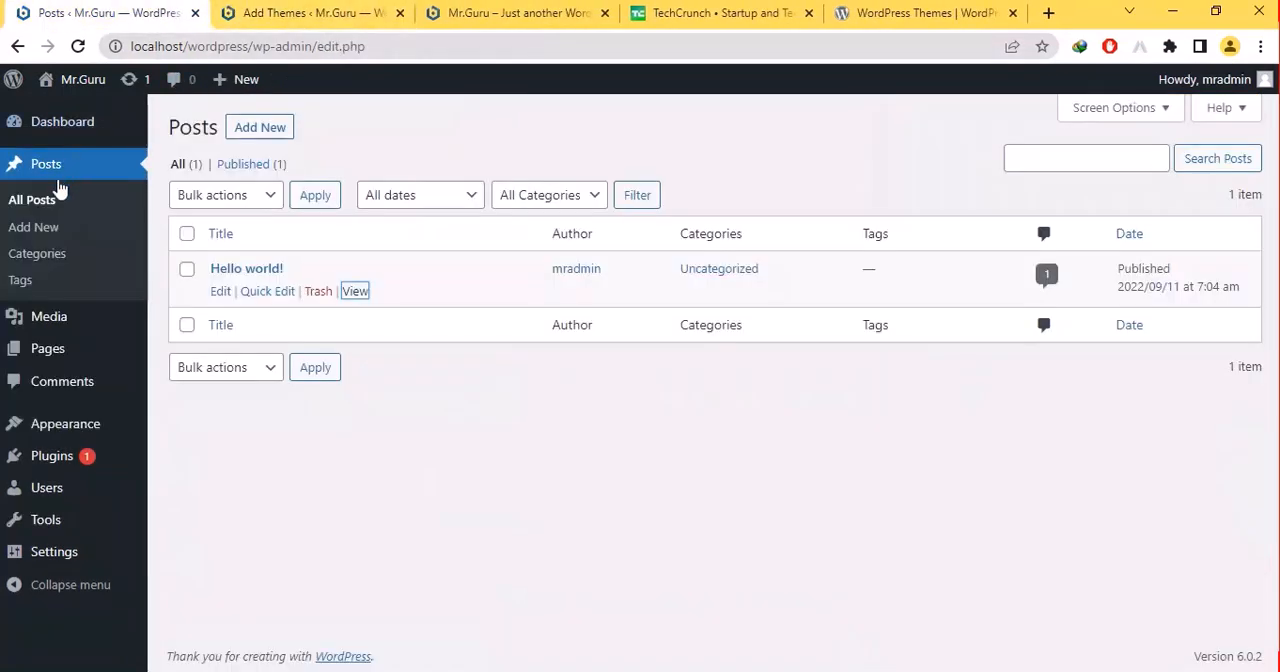
pyautogui.click(250, 133)
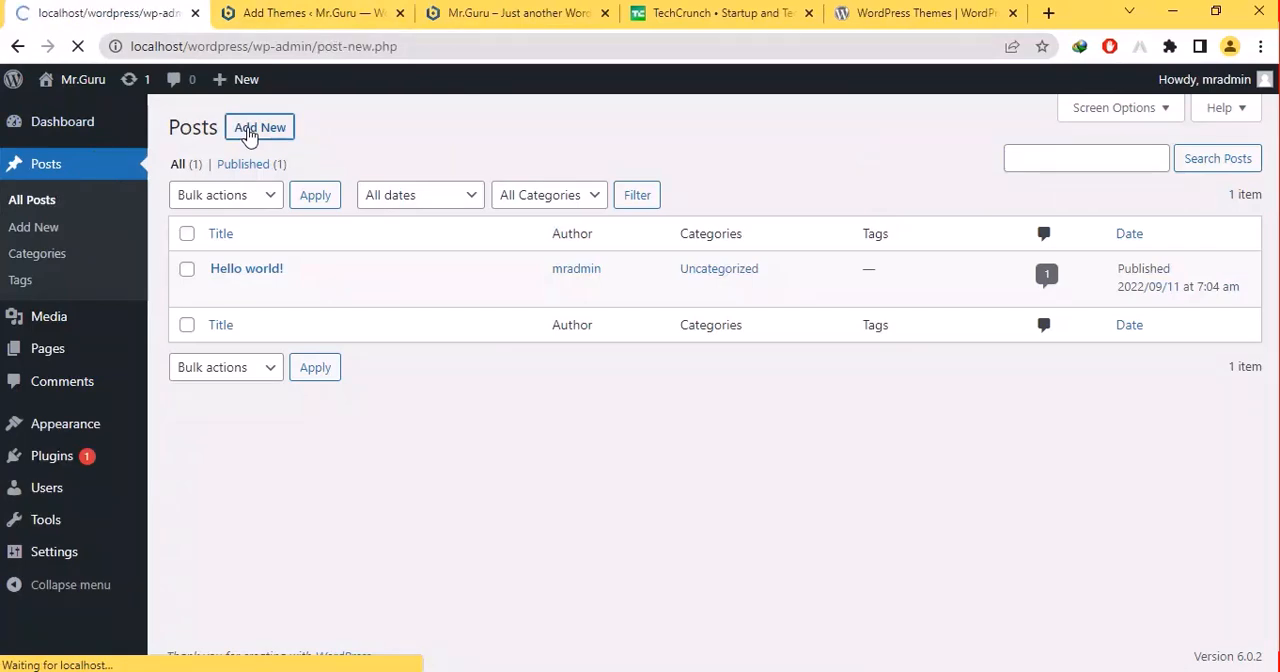
pyautogui.click(686, 12)
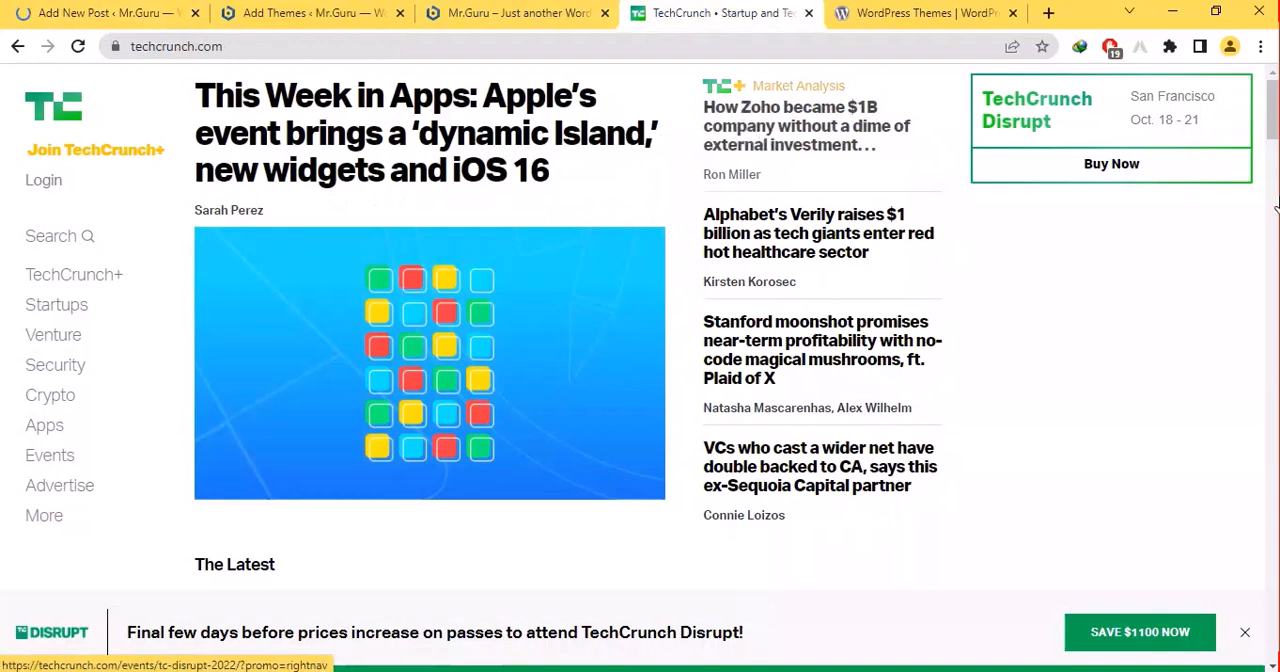
# - Open TechCrunch's article on VCs who cast a wider net and examine its headline, photo and body text
pyautogui.moveTo(1272, 112); pyautogui.dragTo(1272, 281)
pyautogui.click(313, 513)
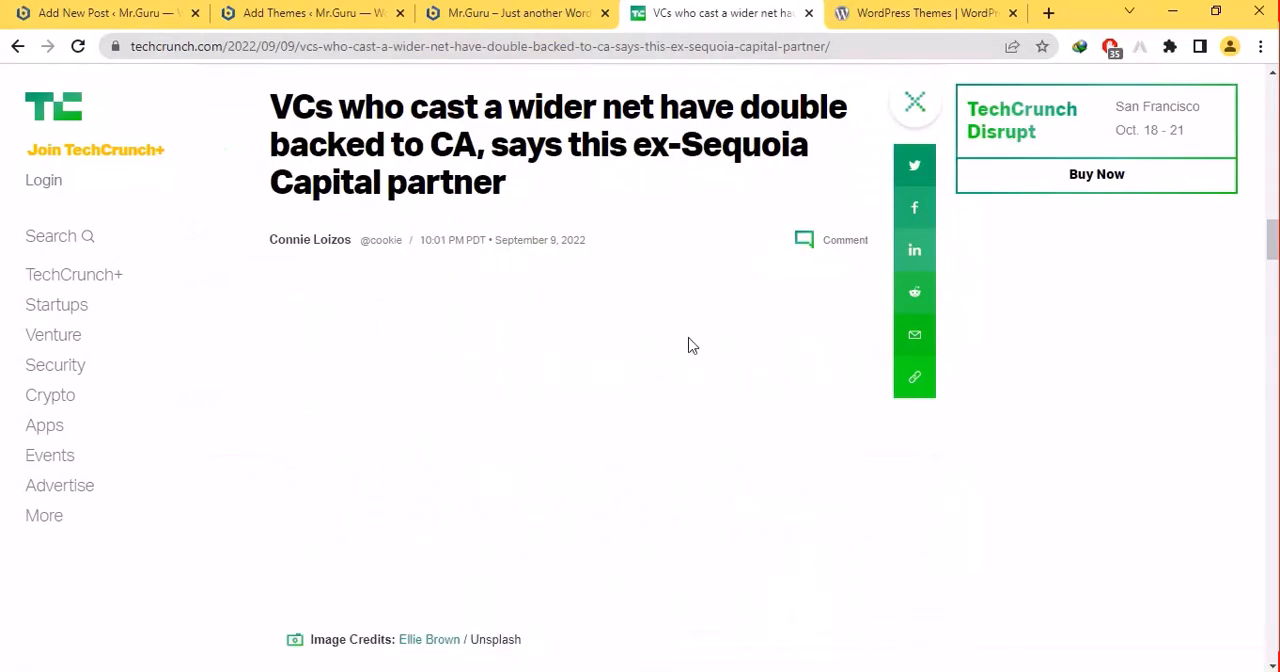
pyautogui.moveTo(1272, 240)
pyautogui.mouseDown()
pyautogui.moveTo(1272, 173)
pyautogui.moveTo(1272, 337)
pyautogui.moveTo(1272, 218)
pyautogui.moveTo(1274, 235)
pyautogui.mouseUp()
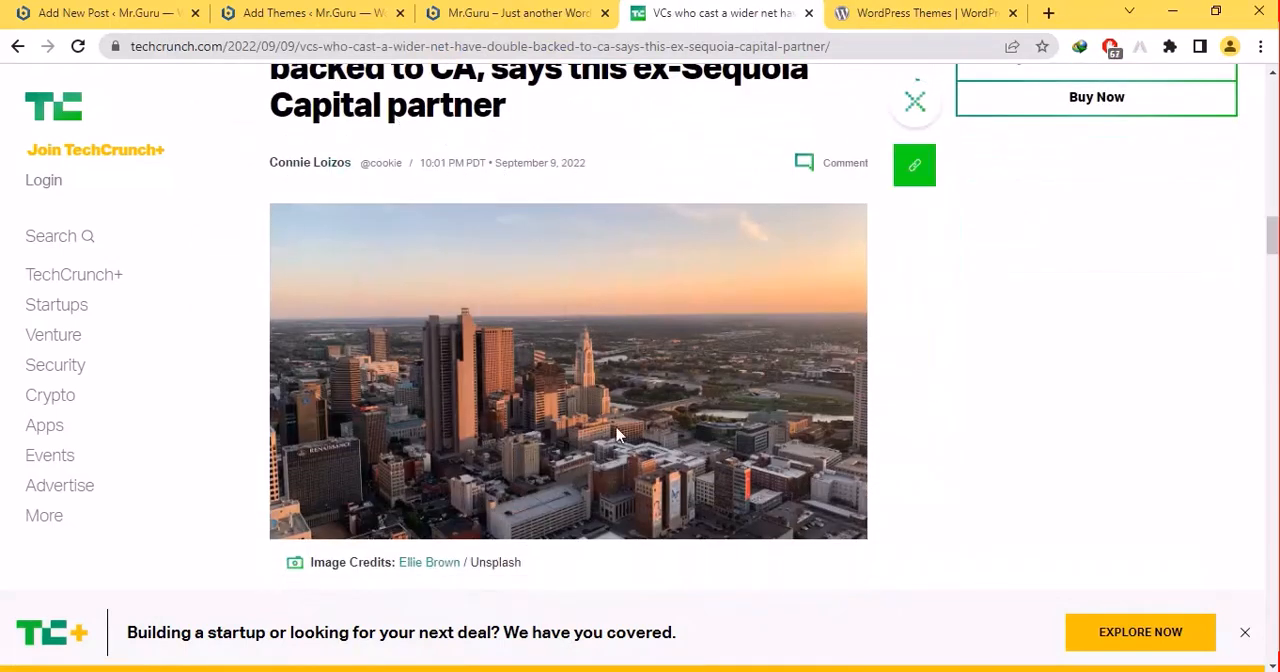
pyautogui.moveTo(1272, 240); pyautogui.dragTo(1272, 317)
pyautogui.scroll(-6, 640, 330)
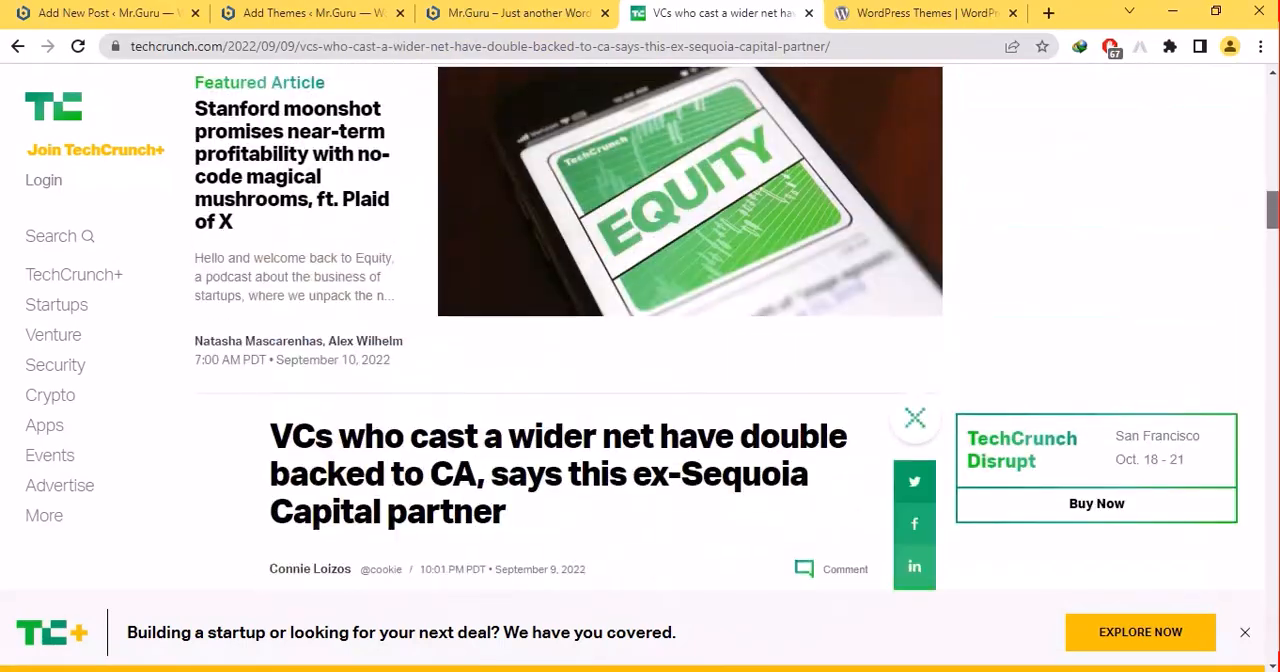
pyautogui.scroll(-5, 528, 142)
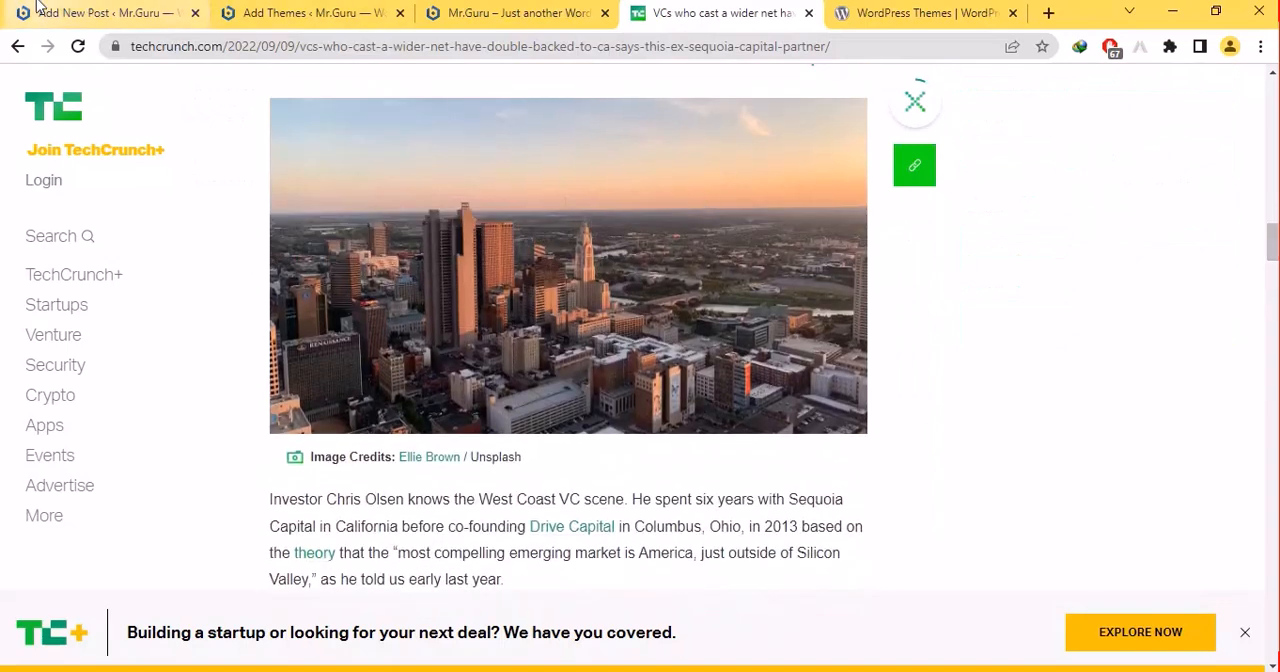
# - Move the TechCrunch article's browser tab in front of the Add New Post tab and return to the article's headline
pyautogui.click(100, 13)
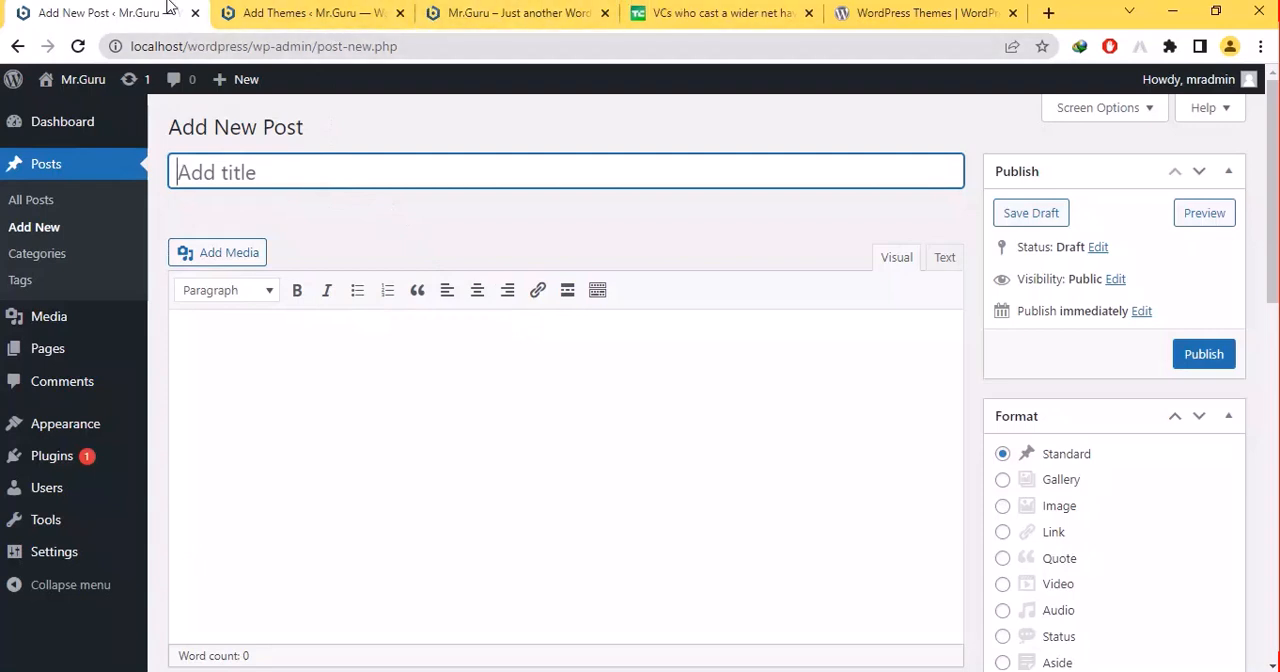
pyautogui.moveTo(749, 14); pyautogui.dragTo(118, 6)
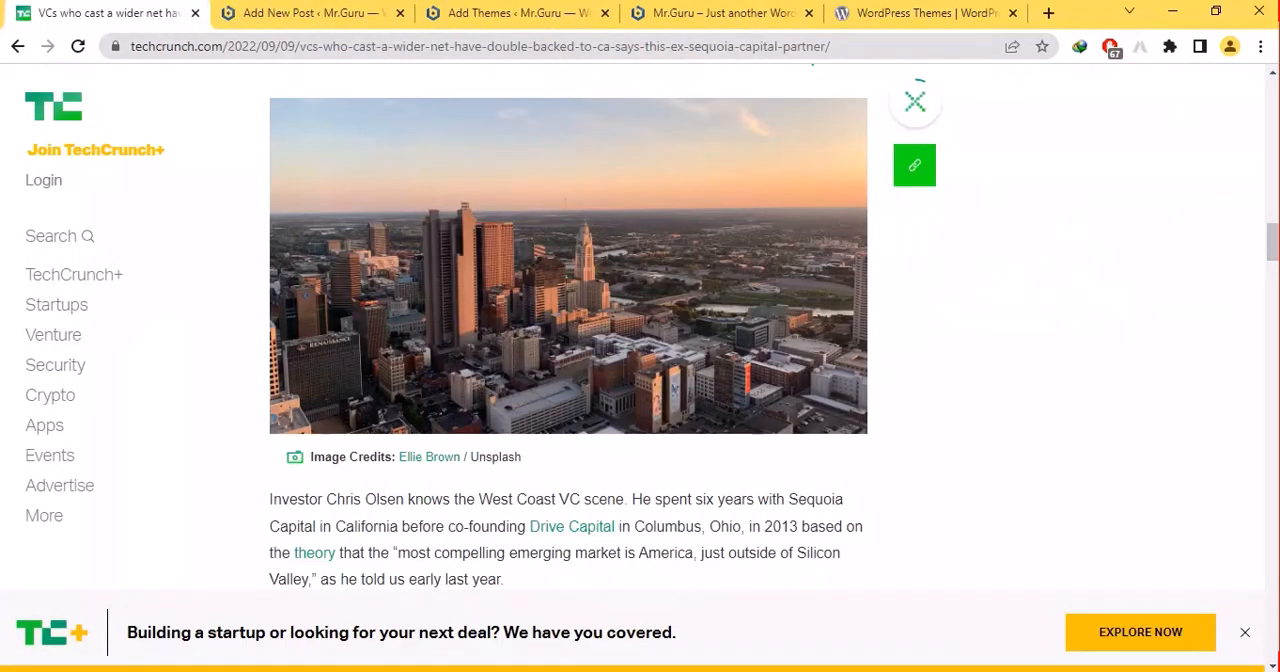
pyautogui.scroll(3, 568, 330)
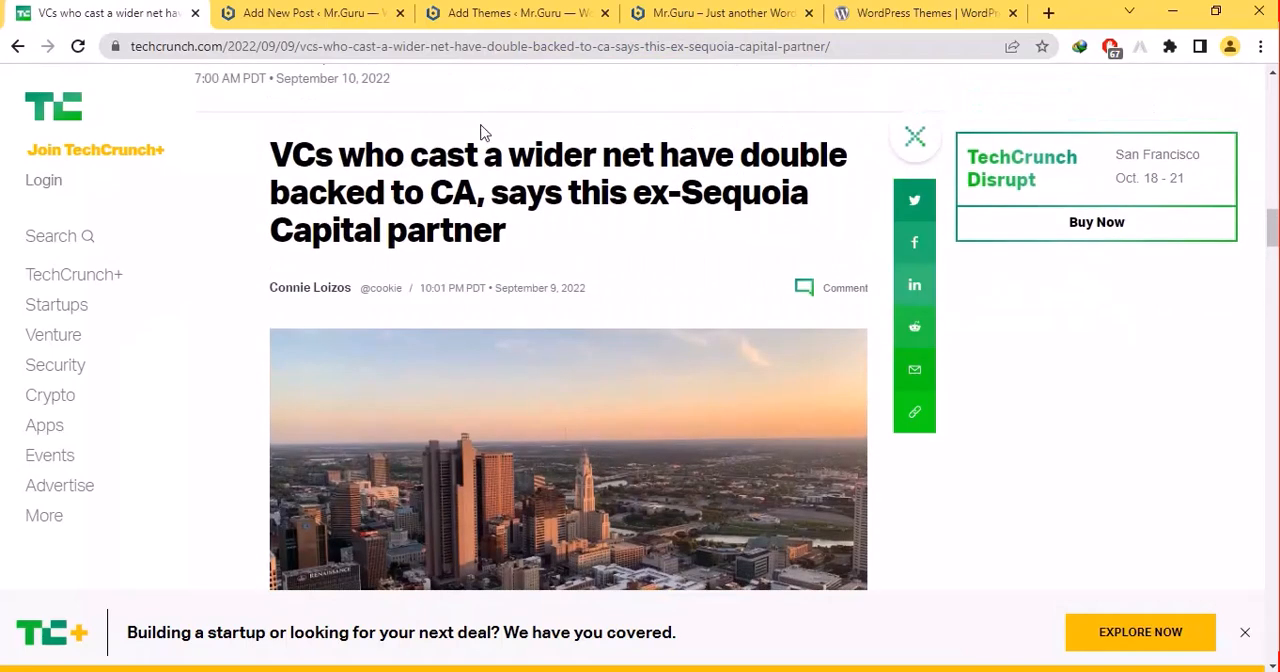
# - Try to take the TechCrunch article's headline over as the title of the new post
pyautogui.moveTo(506, 230); pyautogui.dragTo(272, 164)
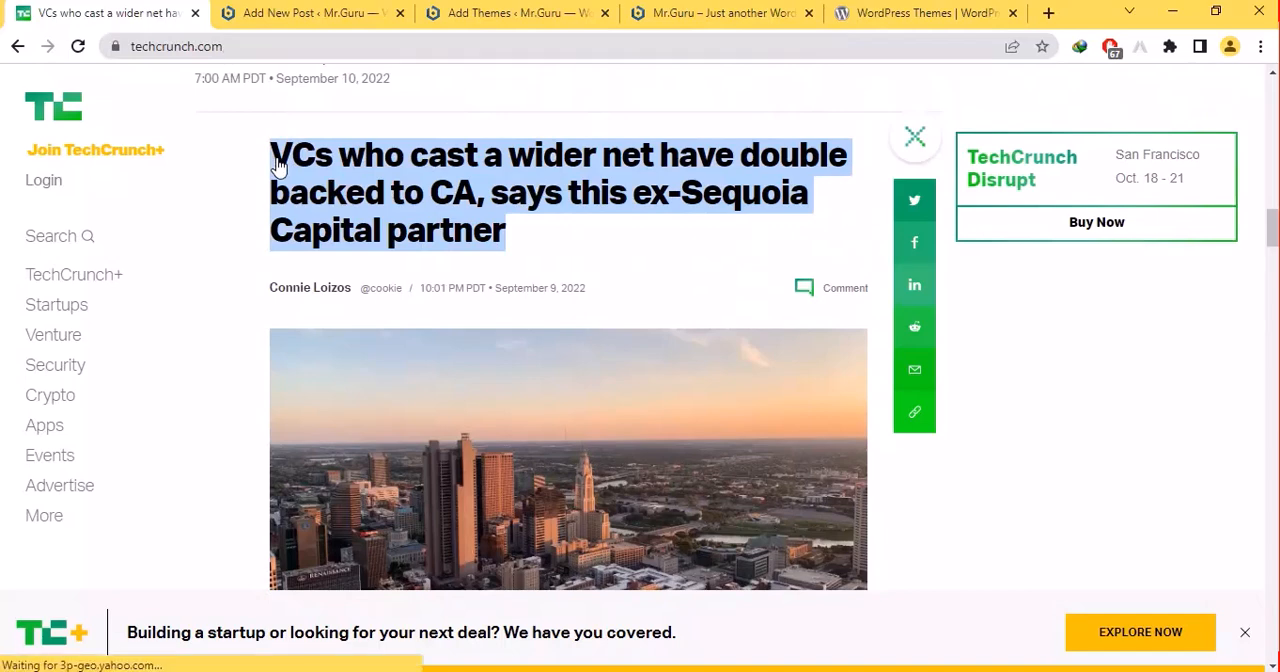
pyautogui.click(300, 13)
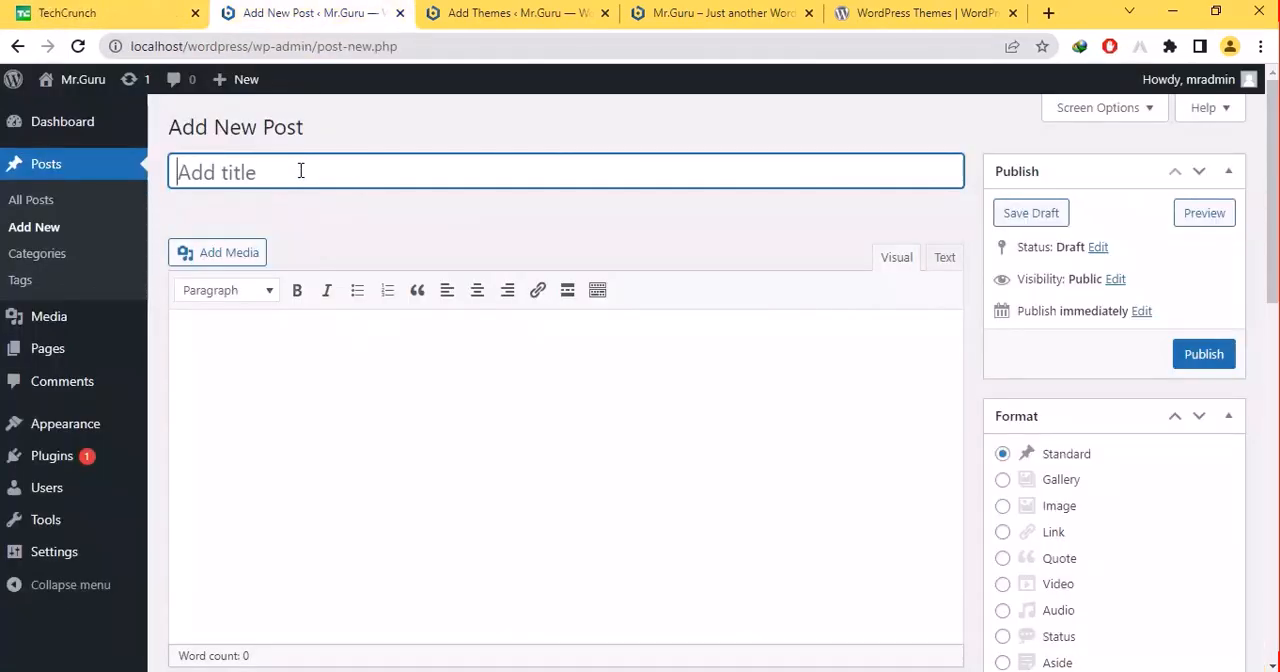
pyautogui.click(75, 13)
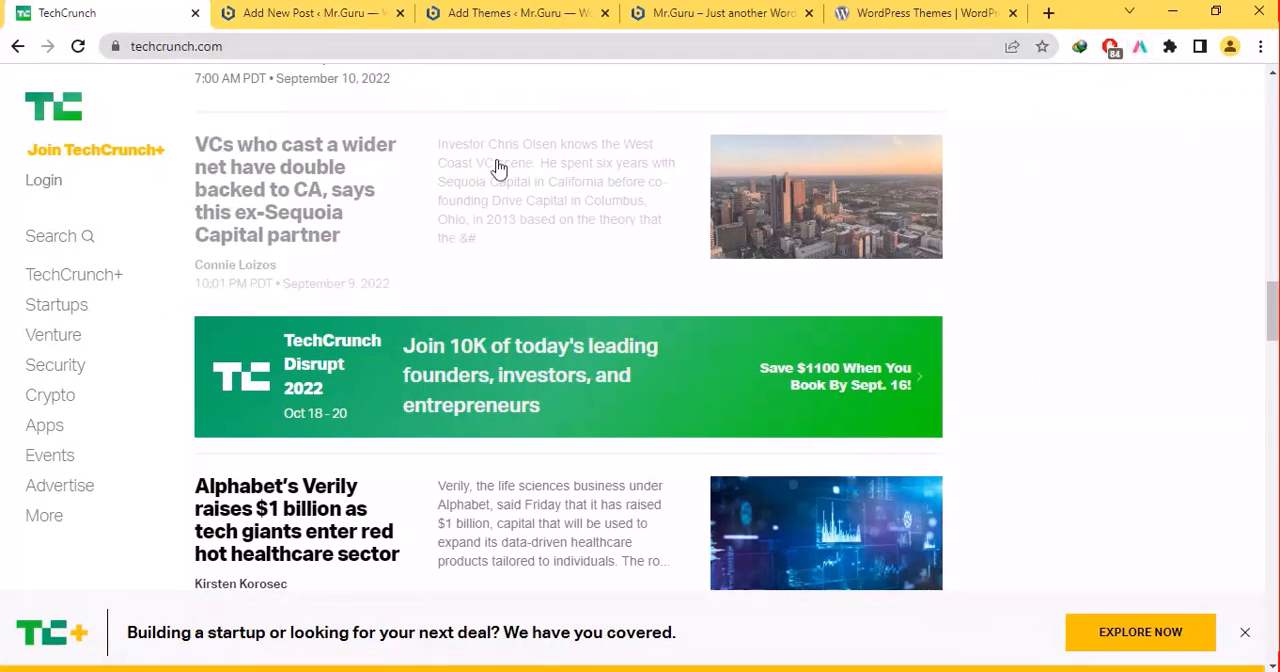
pyautogui.moveTo(1270, 330); pyautogui.dragTo(1269, 274)
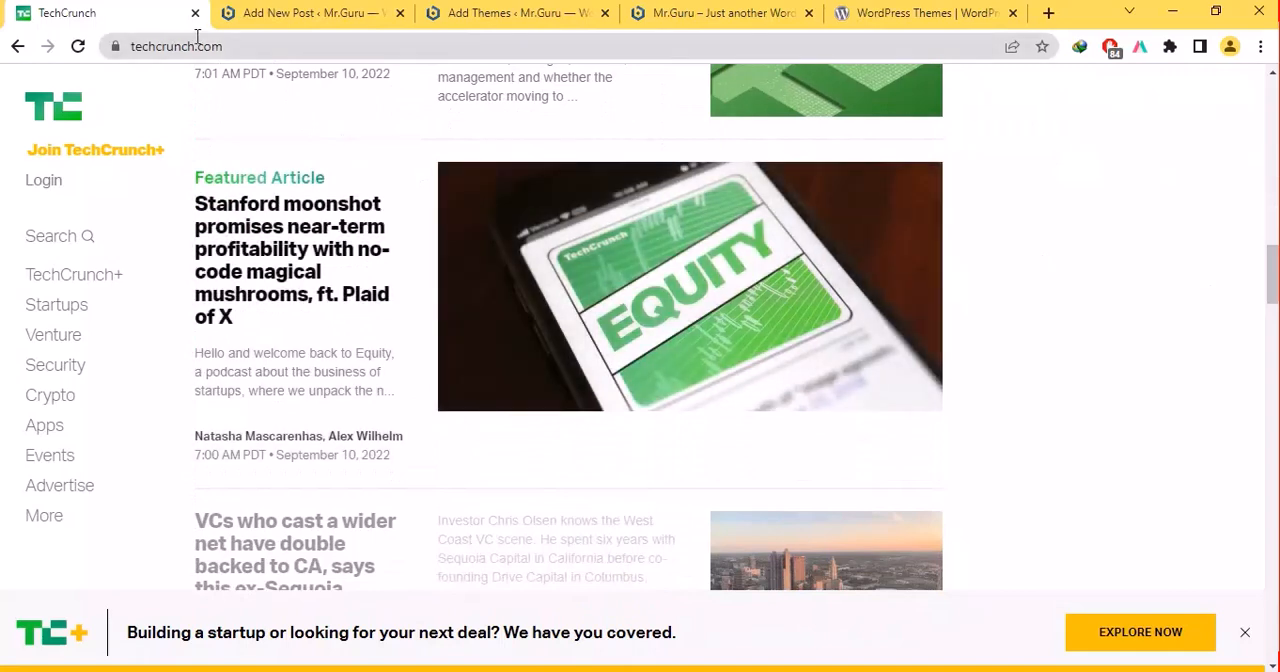
# - Search Google for "how to make wordpress website" in place of the TechCrunch page
pyautogui.click(198, 46)
pyautogui.write('how t')
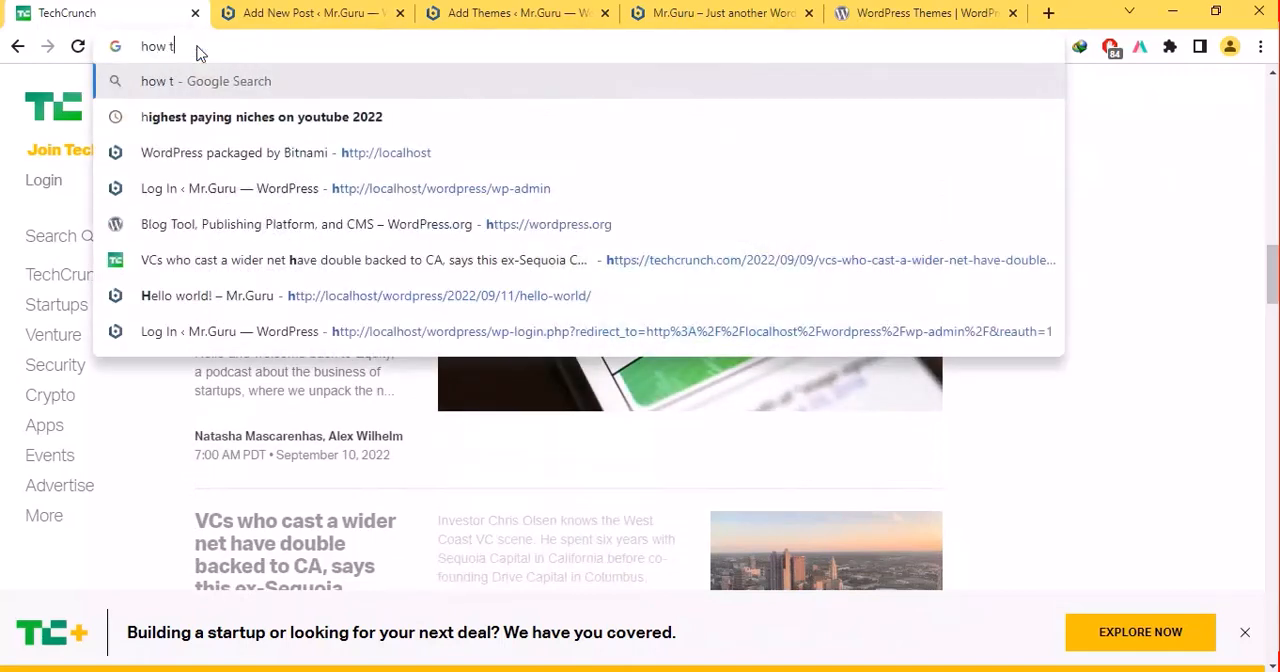
pyautogui.write('o mkae')
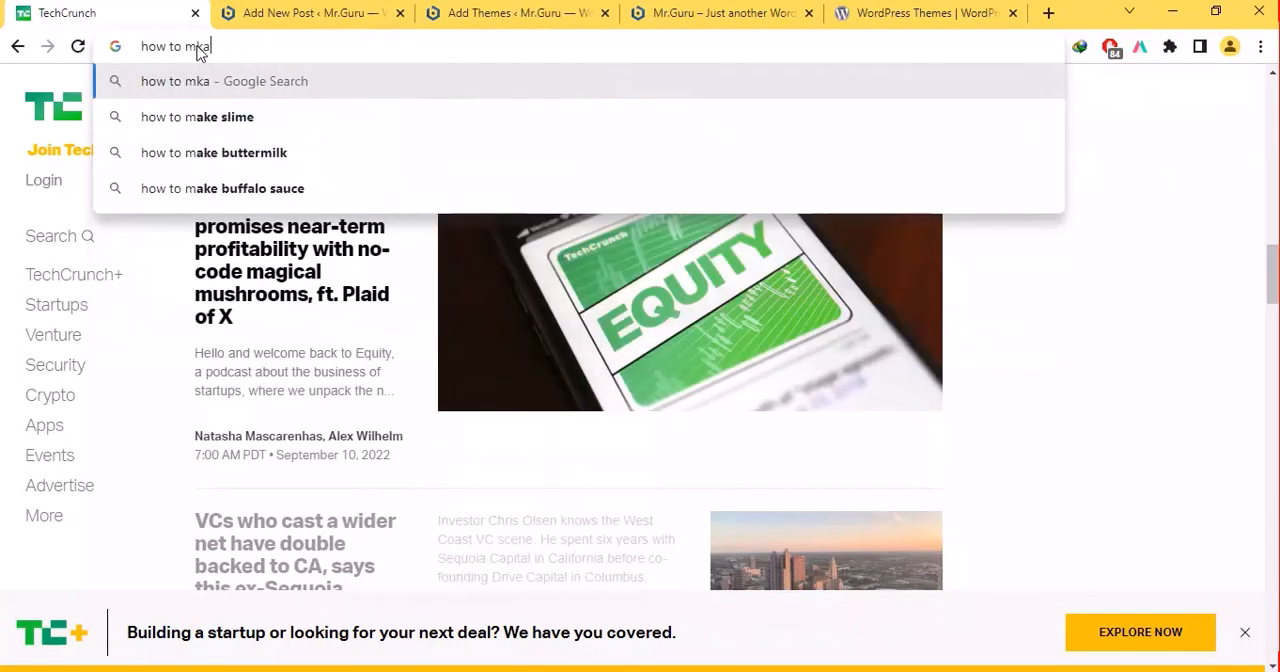
pyautogui.press('BackSpace')
pyautogui.press('BackSpace')
pyautogui.press('BackSpace')
pyautogui.write('ake ')
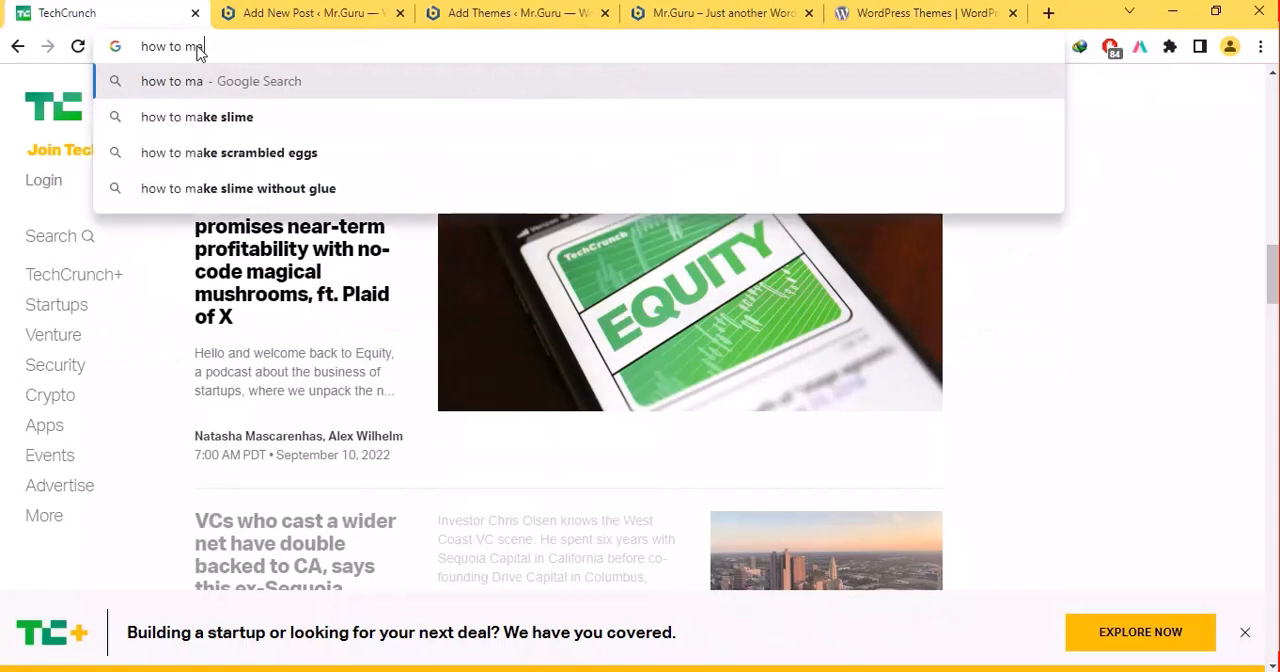
pyautogui.write('wordpre')
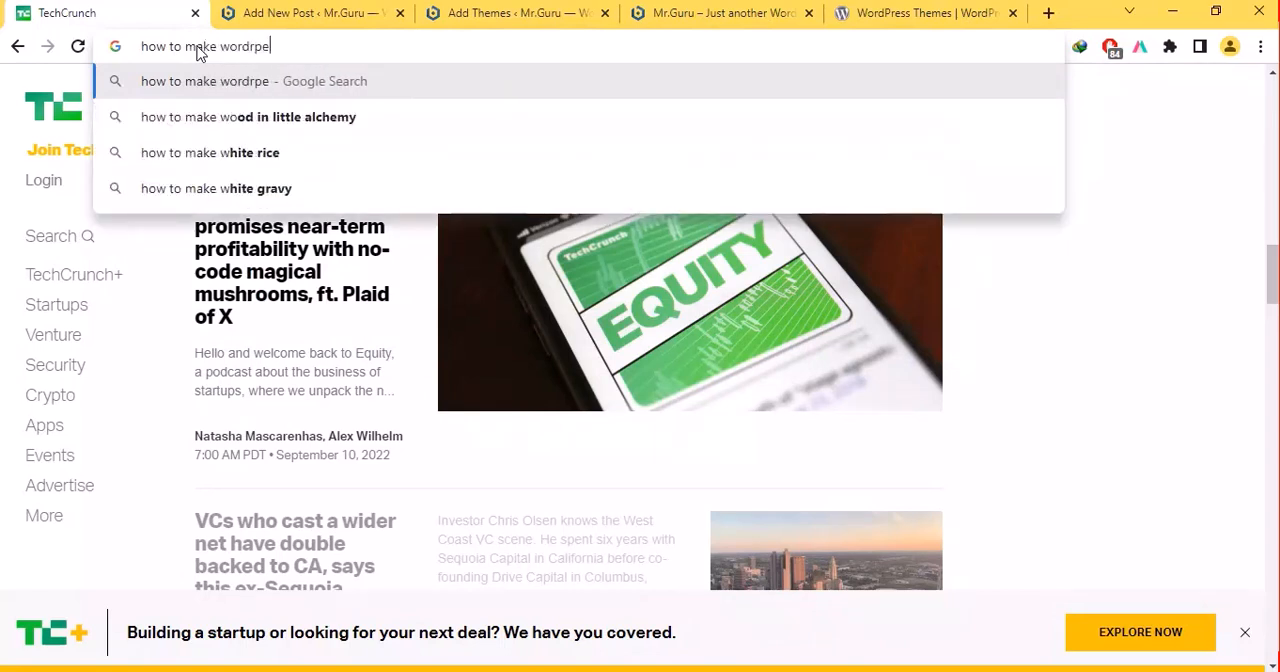
pyautogui.write('ss we')
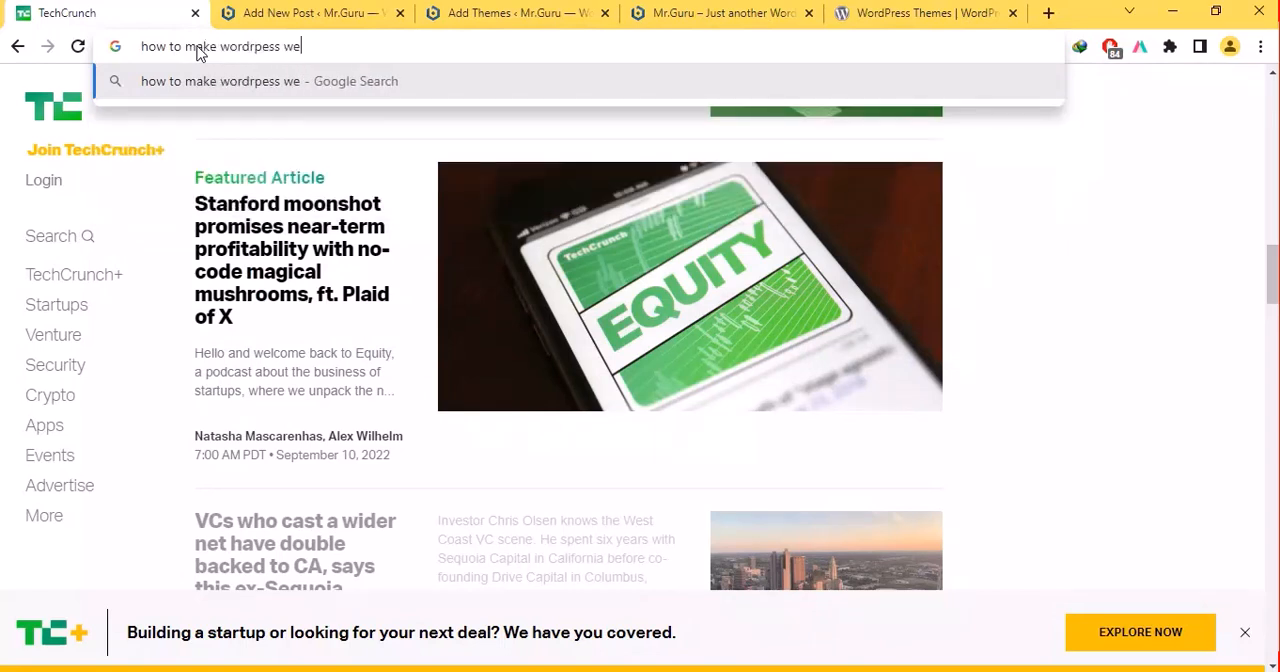
pyautogui.write('bstie')
pyautogui.press('Return')
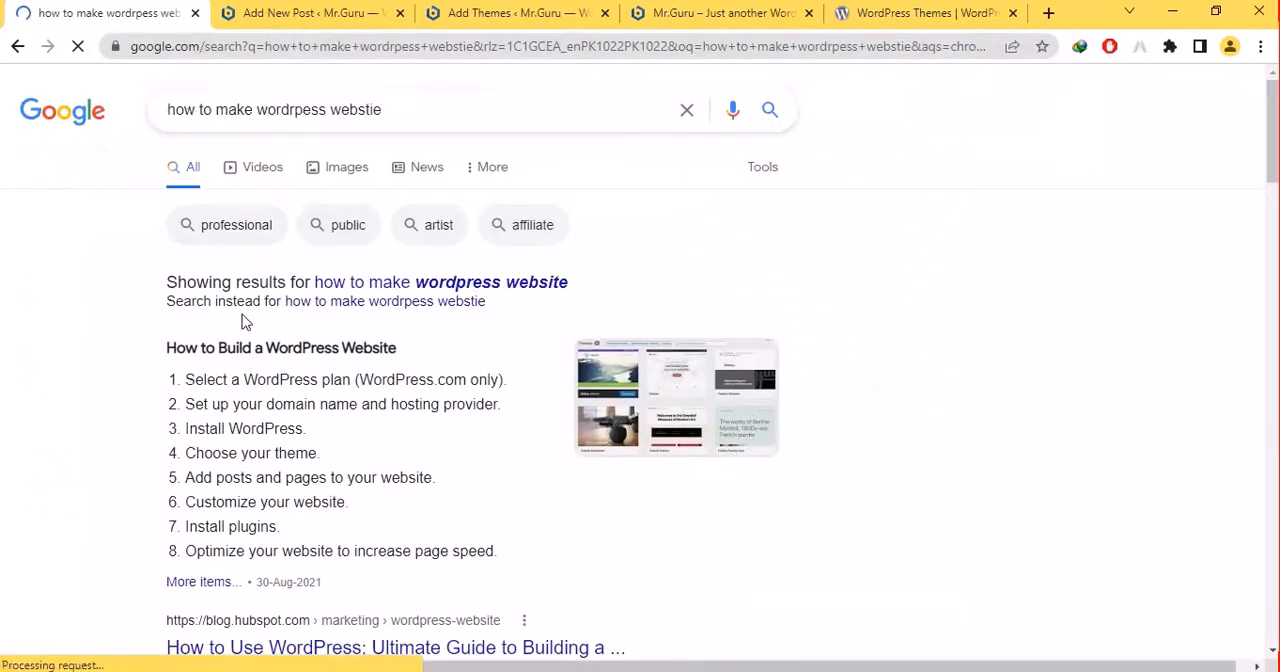
# - Open HubSpot's "How to Use WordPress" guide from the results, select its headline and switch to the new post
pyautogui.click(278, 648)
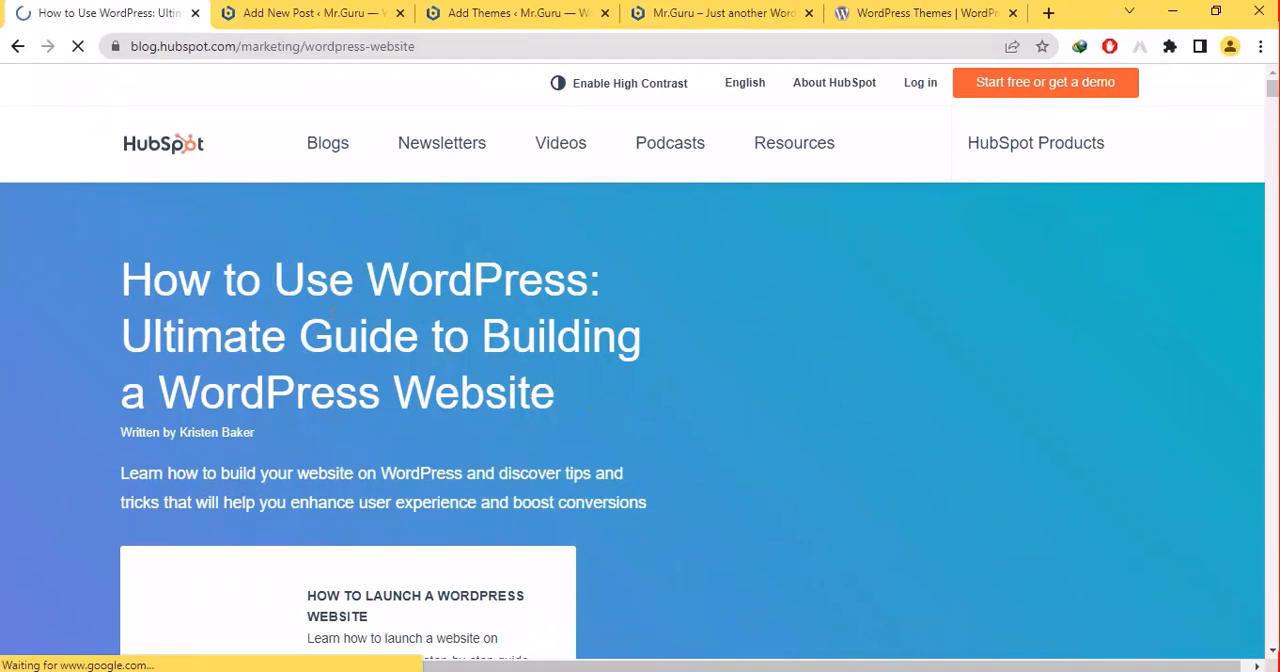
pyautogui.moveTo(271, 451); pyautogui.dragTo(457, 338)
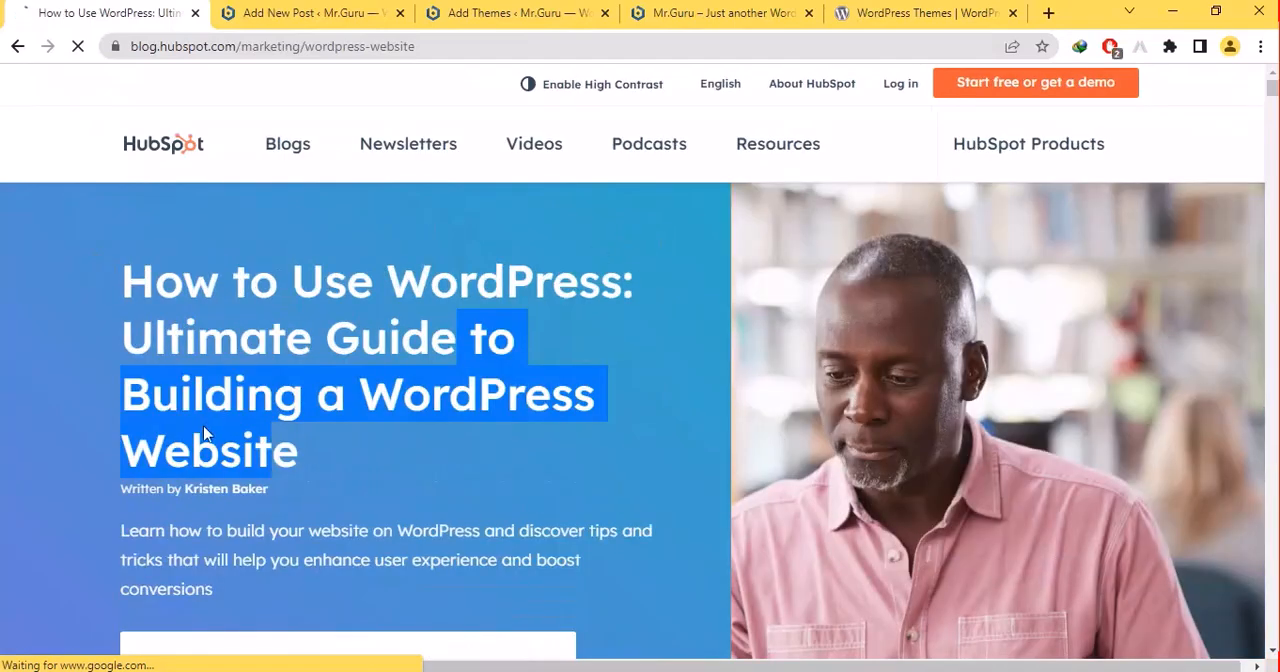
pyautogui.click(310, 467)
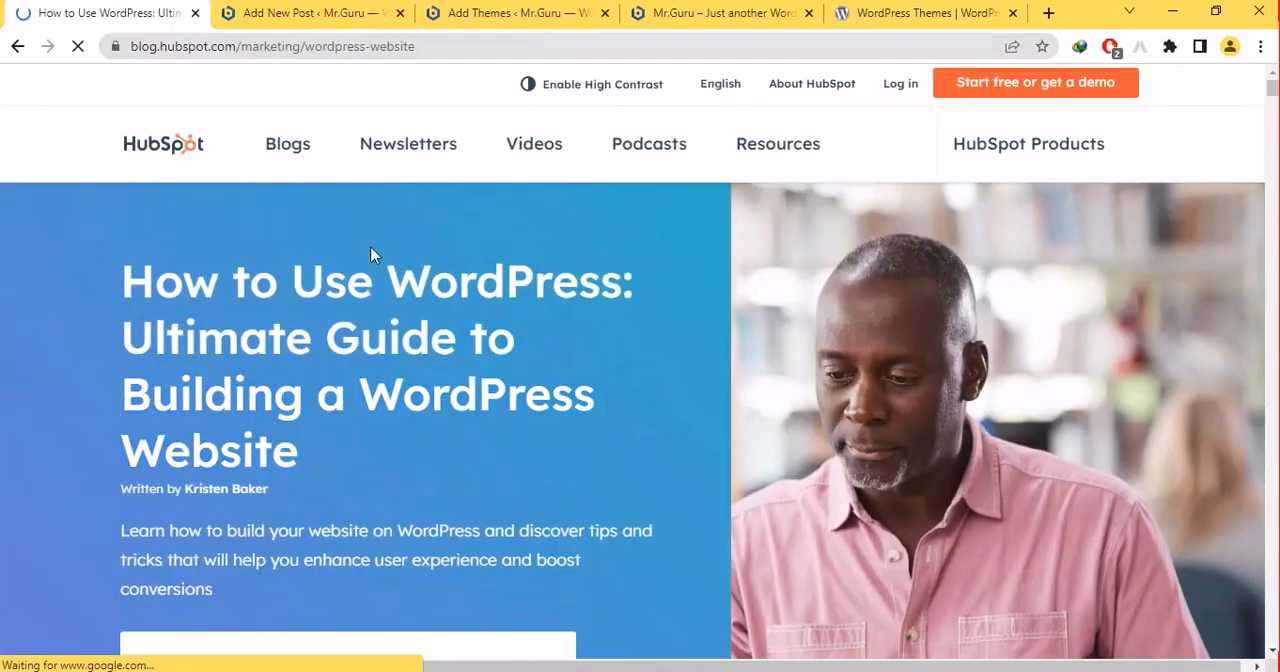
pyautogui.moveTo(310, 467); pyautogui.dragTo(600, 245)
pyautogui.click(520, 10)
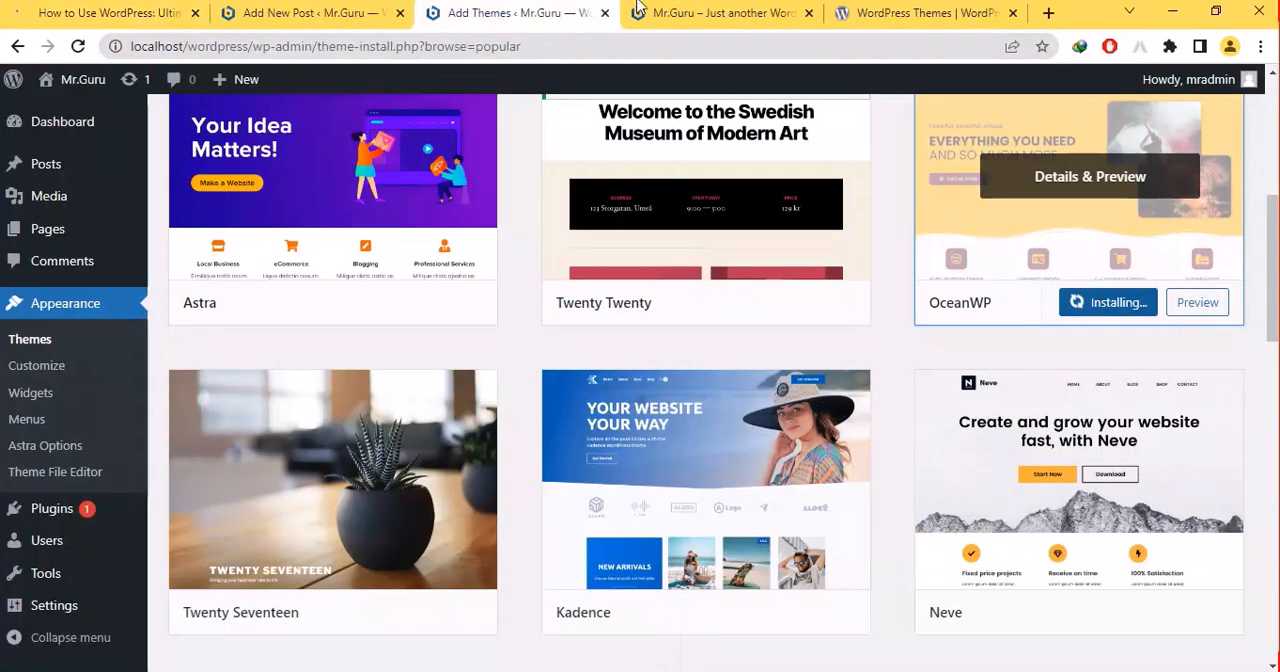
pyautogui.click(700, 10)
pyautogui.click(245, 12)
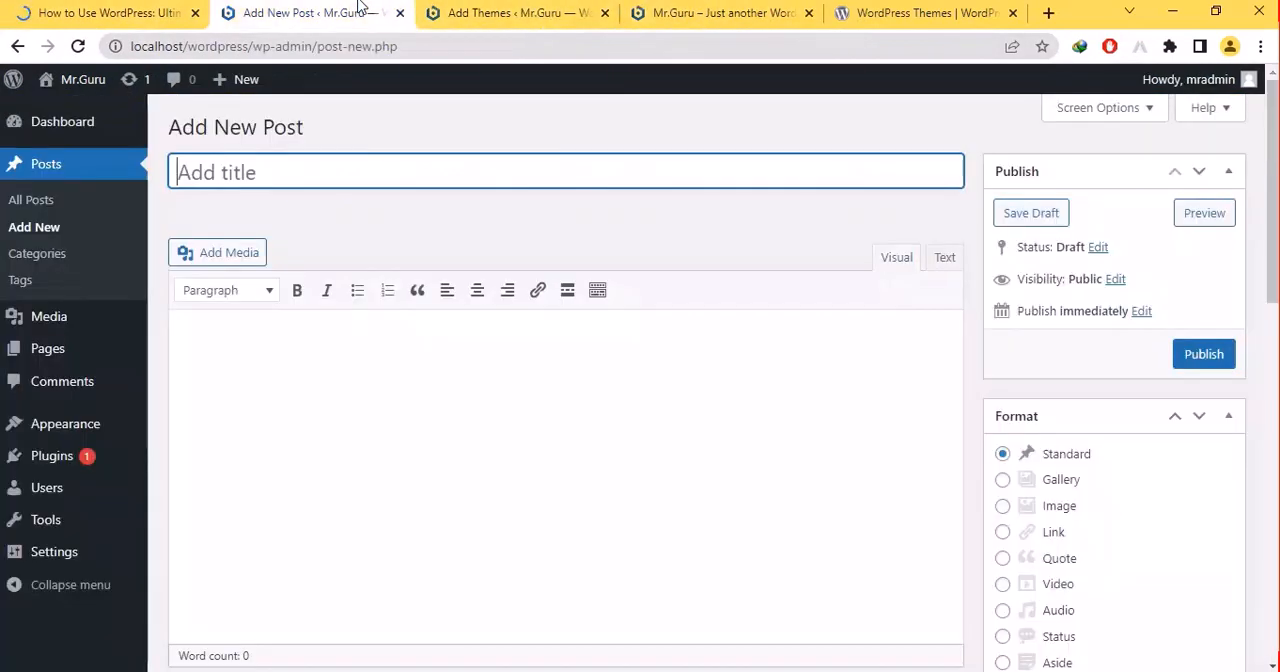
# - Examine the HubSpot guide's text as possible post content and return to the search results
pyautogui.click(150, 12)
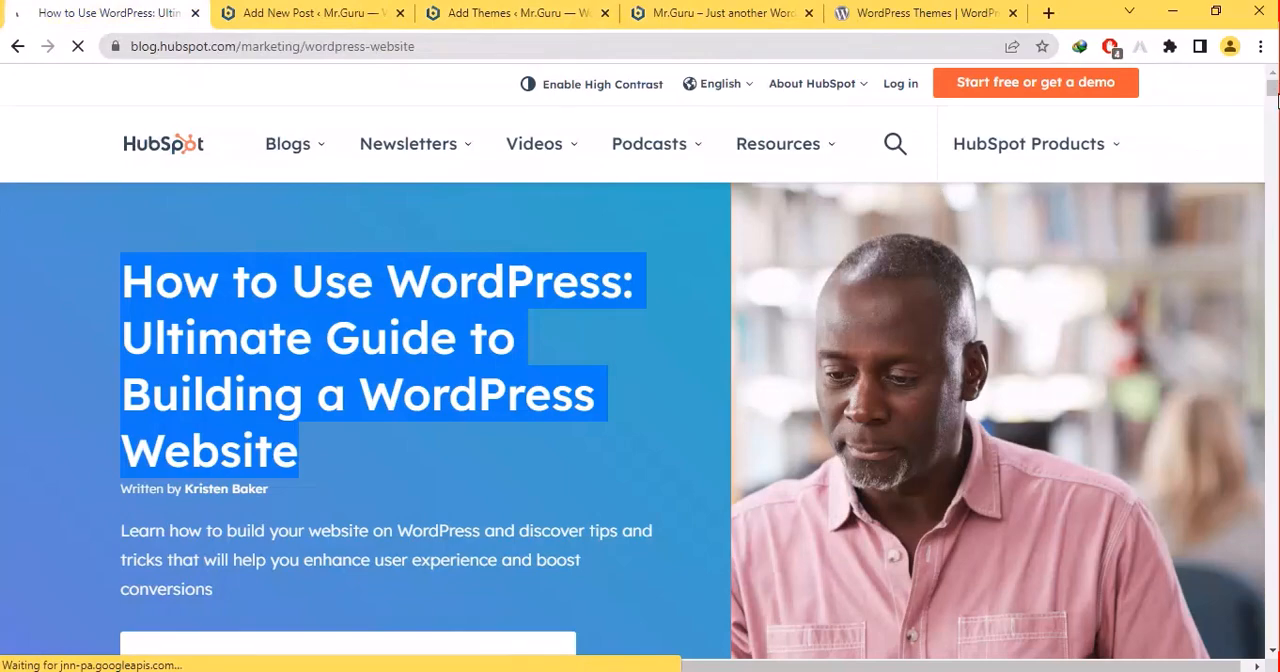
pyautogui.scroll(-10, 633, 420)
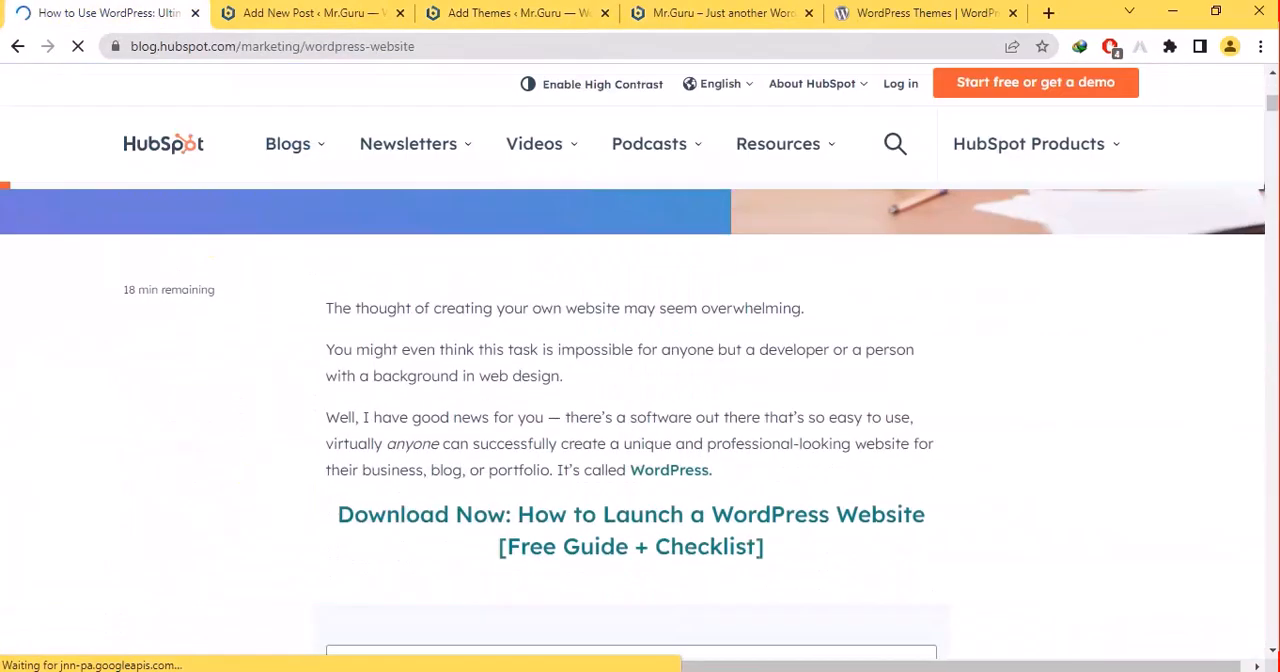
pyautogui.scroll(-15, 633, 420)
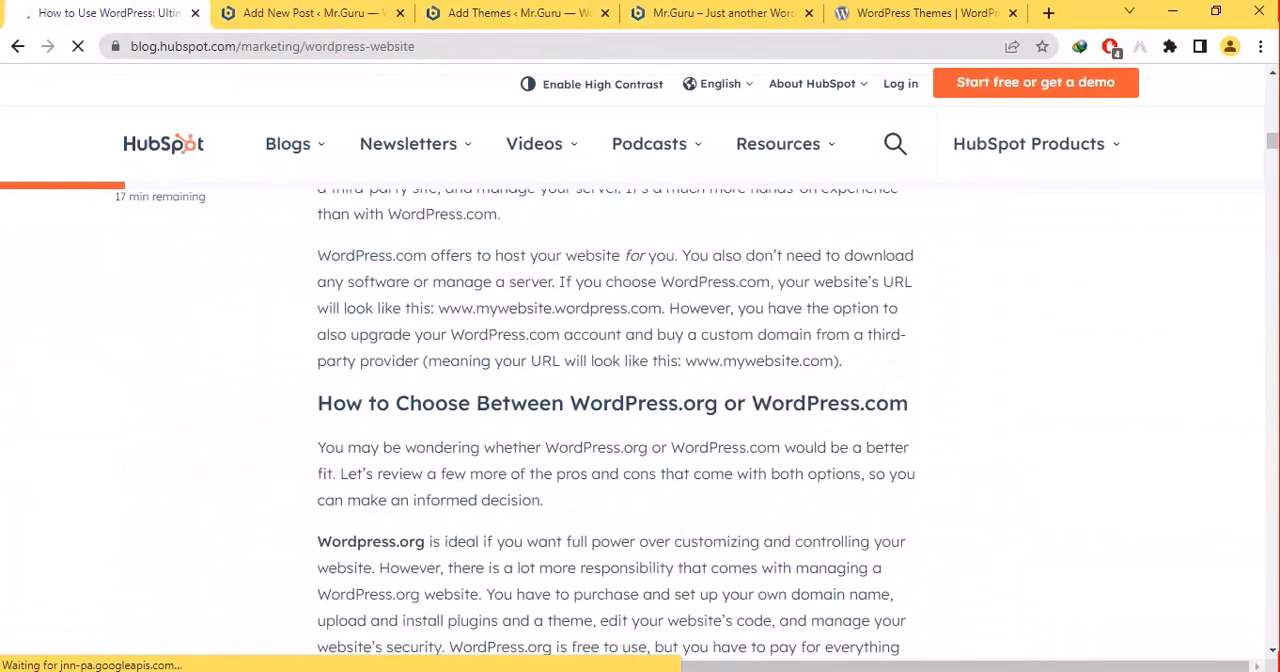
pyautogui.scroll(-2, 633, 420)
pyautogui.scroll(8, 633, 420)
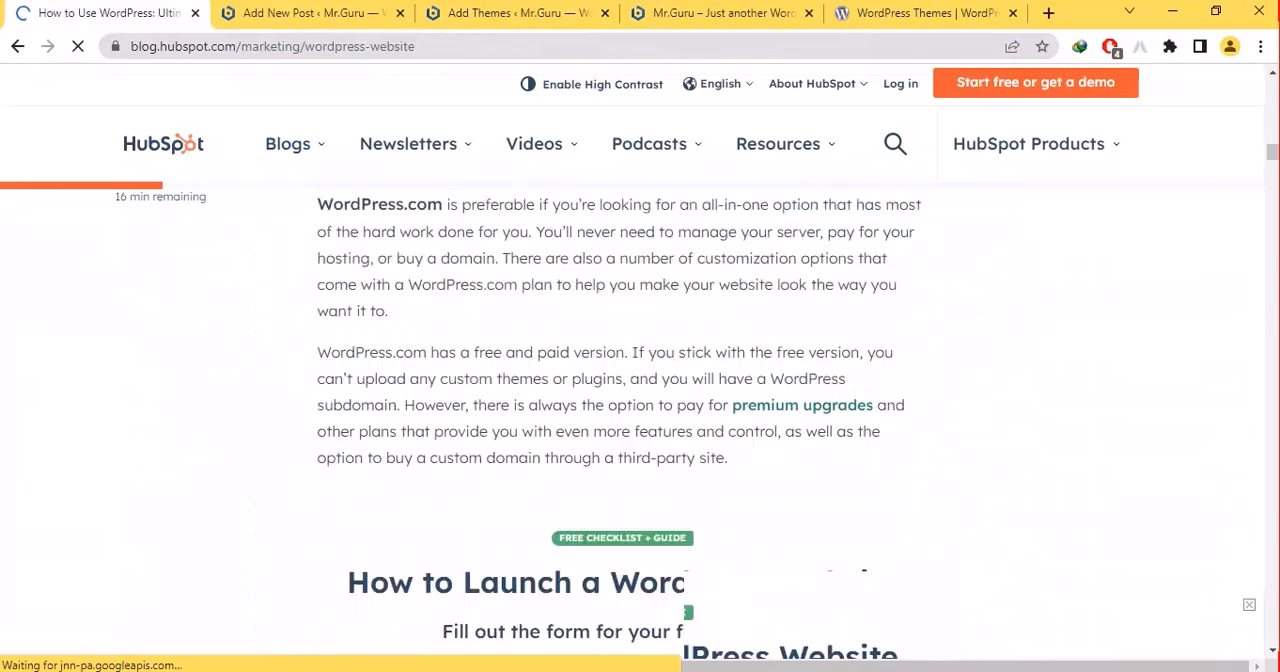
pyautogui.click(17, 46)
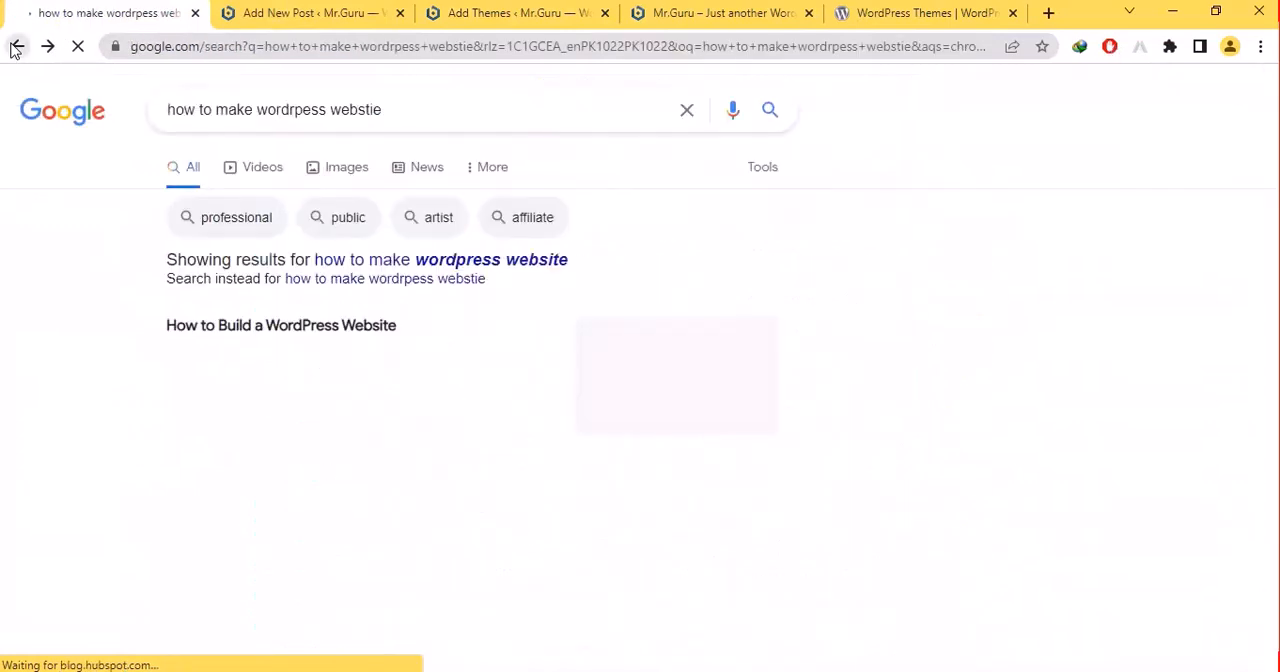
# - Open WPBeginner's guide and copy its headline "How to Make a WordPress Website in 2022 (Ultimate Guide)" into the new post's title
pyautogui.scroll(-4, 250, 566)
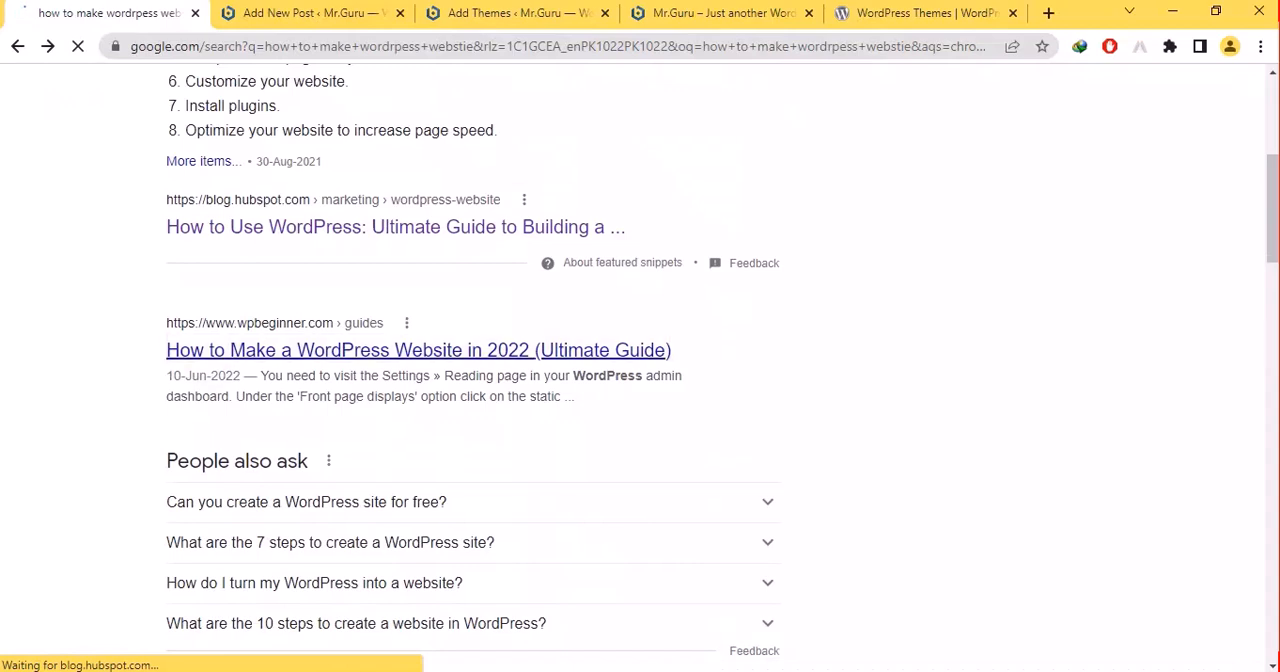
pyautogui.click(418, 350)
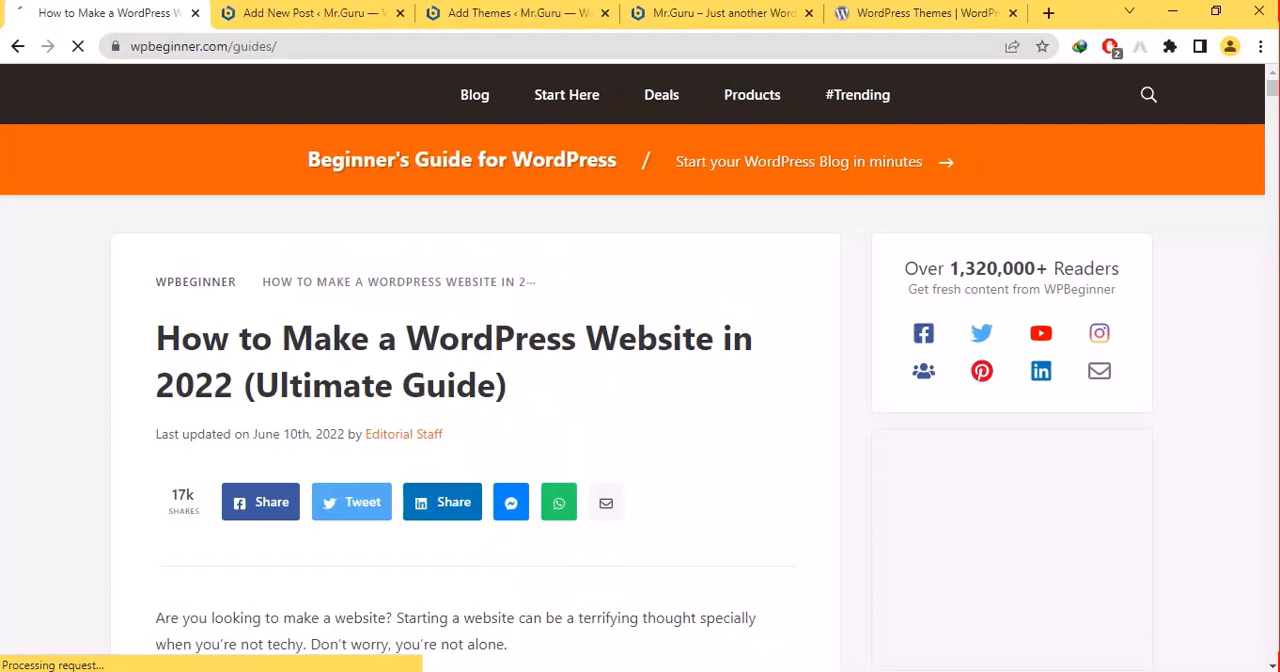
pyautogui.tripleClick(157, 316)
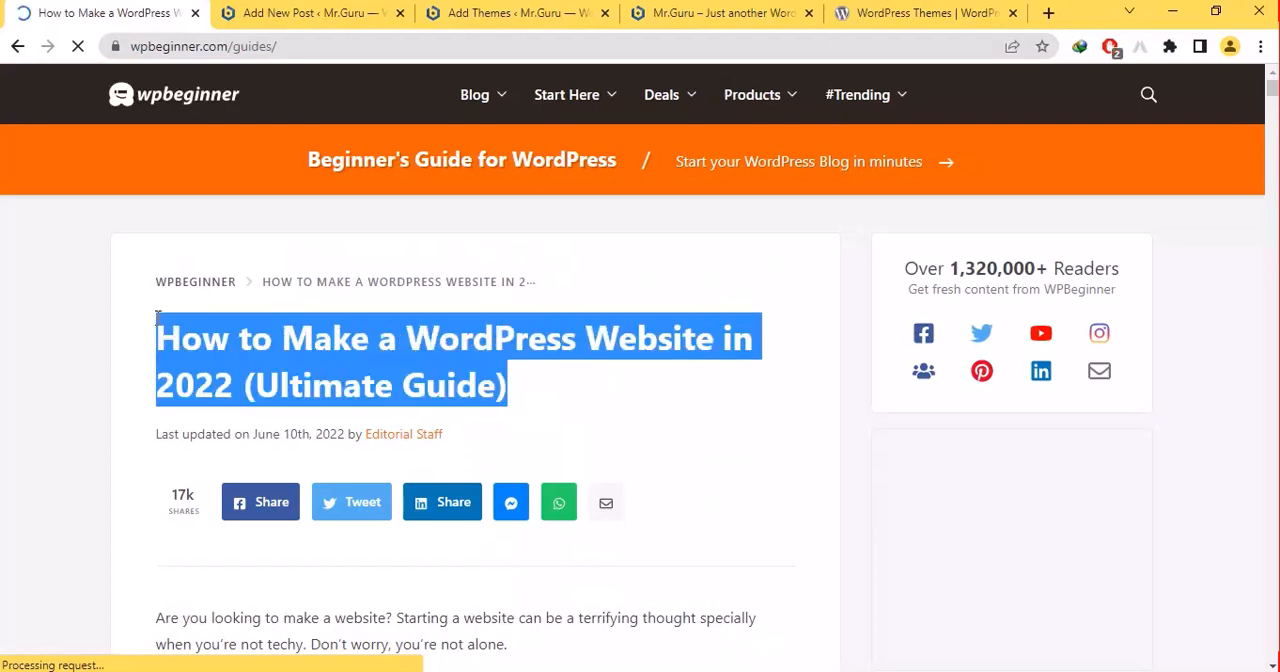
pyautogui.hotkey('ctrl', 'c')
pyautogui.click(308, 12)
pyautogui.hotkey('ctrl', 'v')
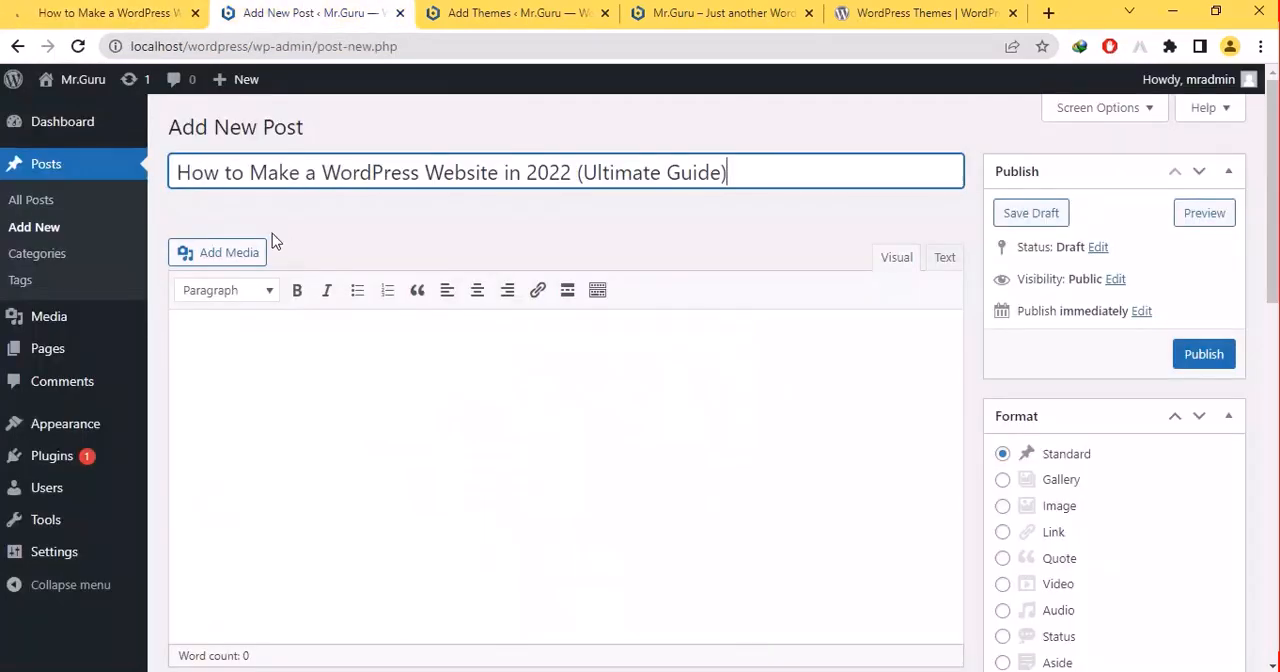
# - Copy the WPBeginner guide's two introductory paragraphs above its image into the new post's body
pyautogui.hotkey('ctrl', 'shift', 'Tab')
pyautogui.scroll(-5, 258, 224)
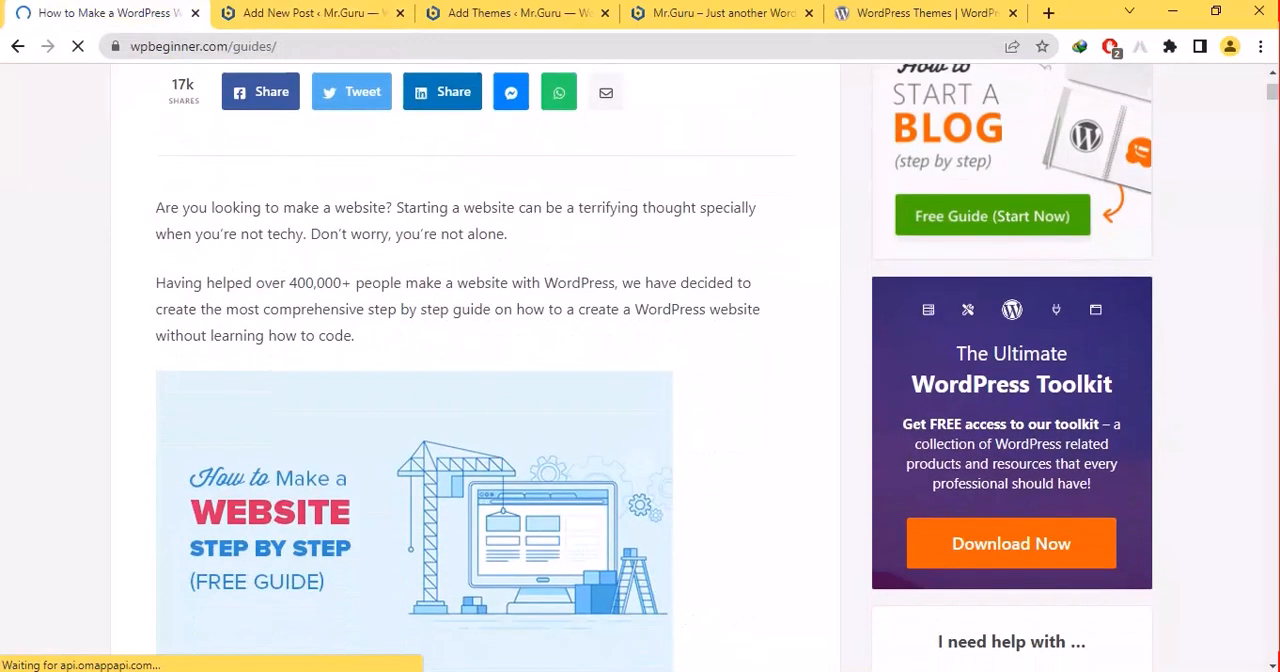
pyautogui.scroll(-1, 317, 283)
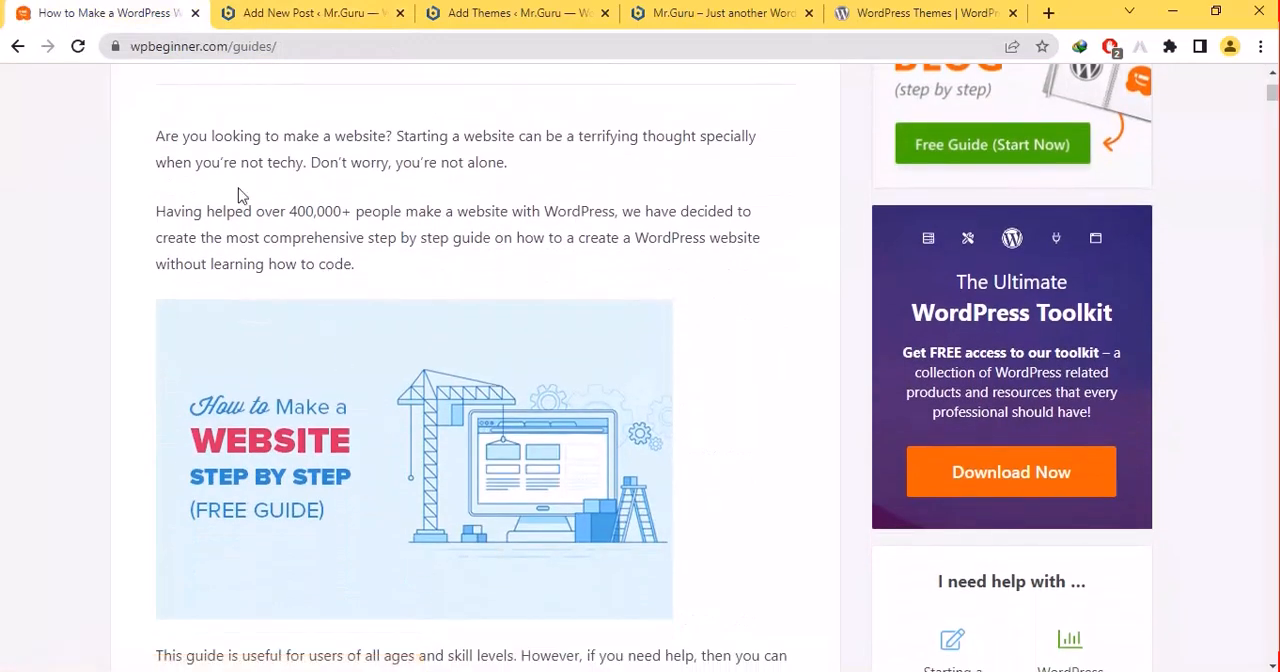
pyautogui.moveTo(156, 135); pyautogui.dragTo(388, 292)
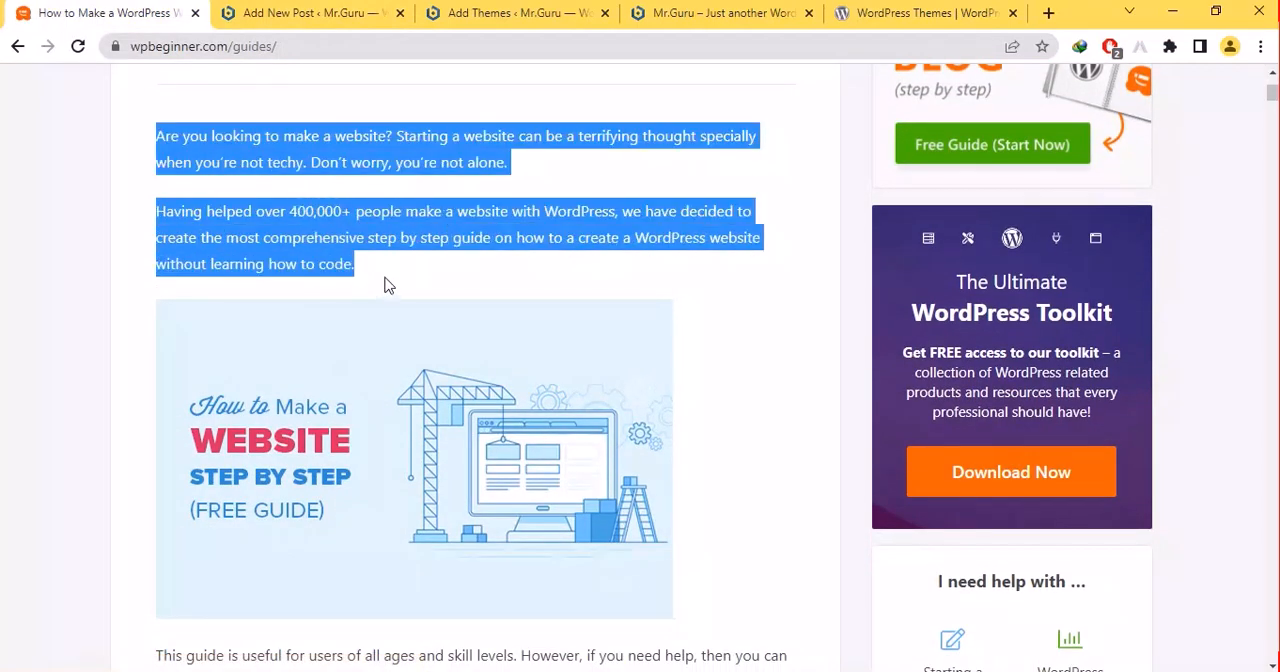
pyautogui.click(300, 12)
pyautogui.click(419, 492)
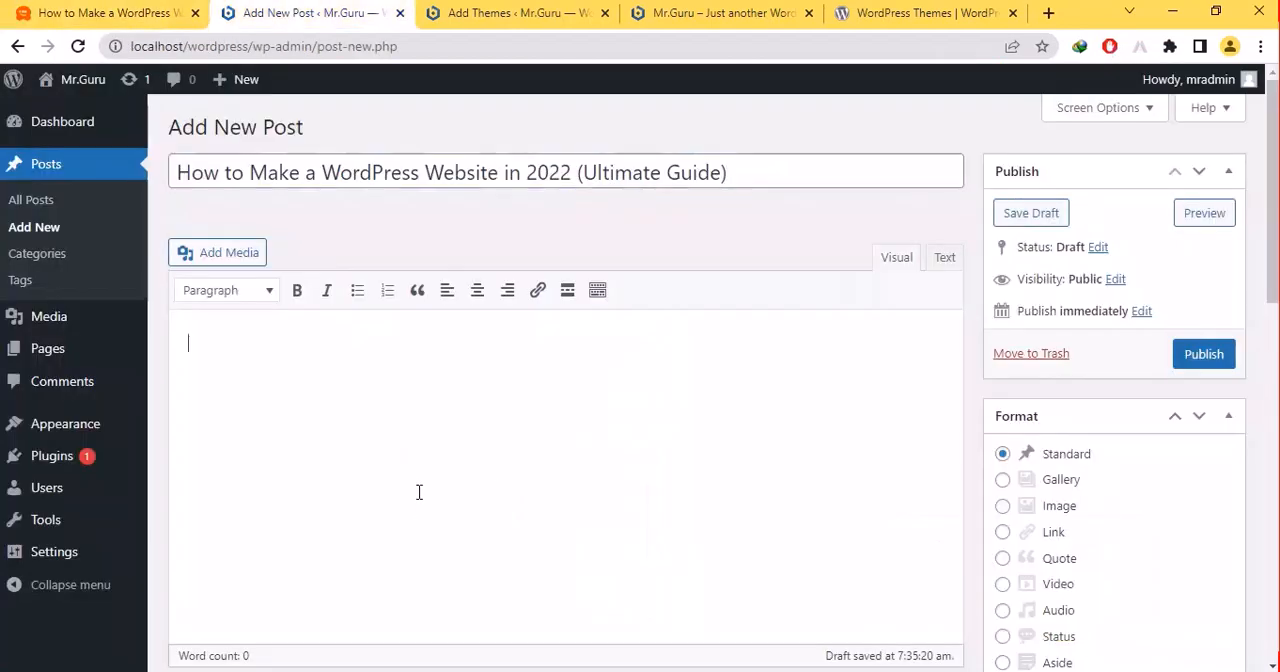
pyautogui.hotkey('ctrl', 'v')
# - Copy the guide's image and text through "With that said, let's look at all the things you need to build a website." into the post body
pyautogui.click(150, 12)
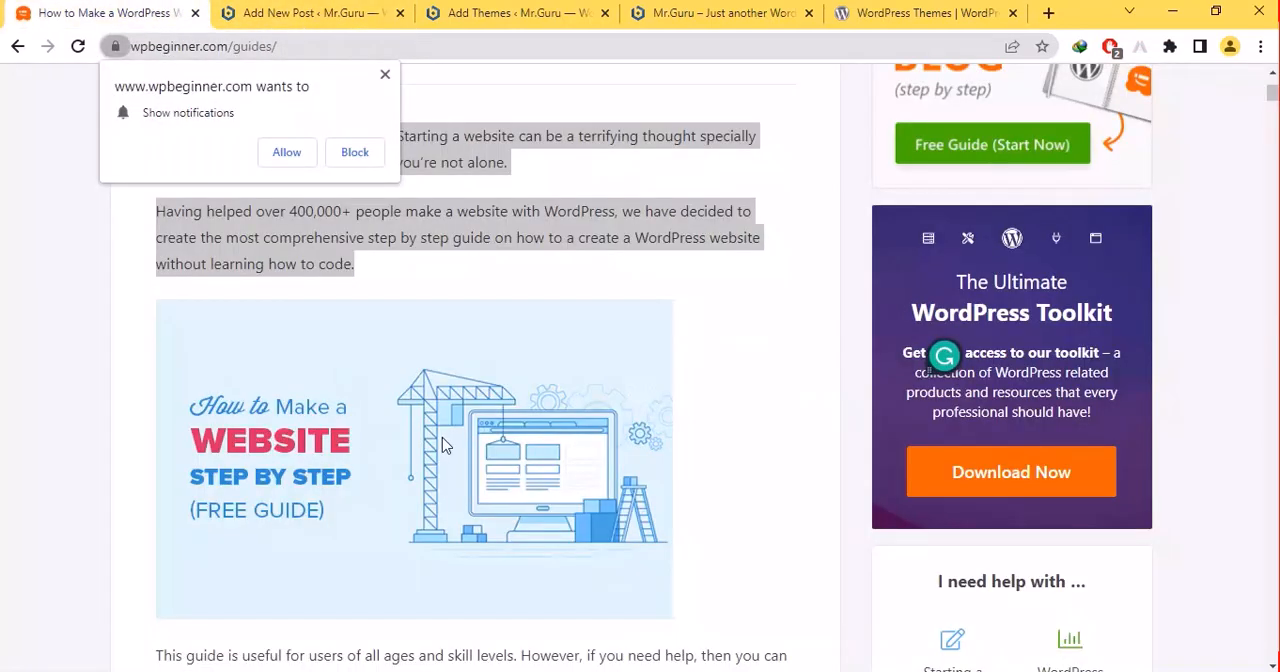
pyautogui.click(109, 277)
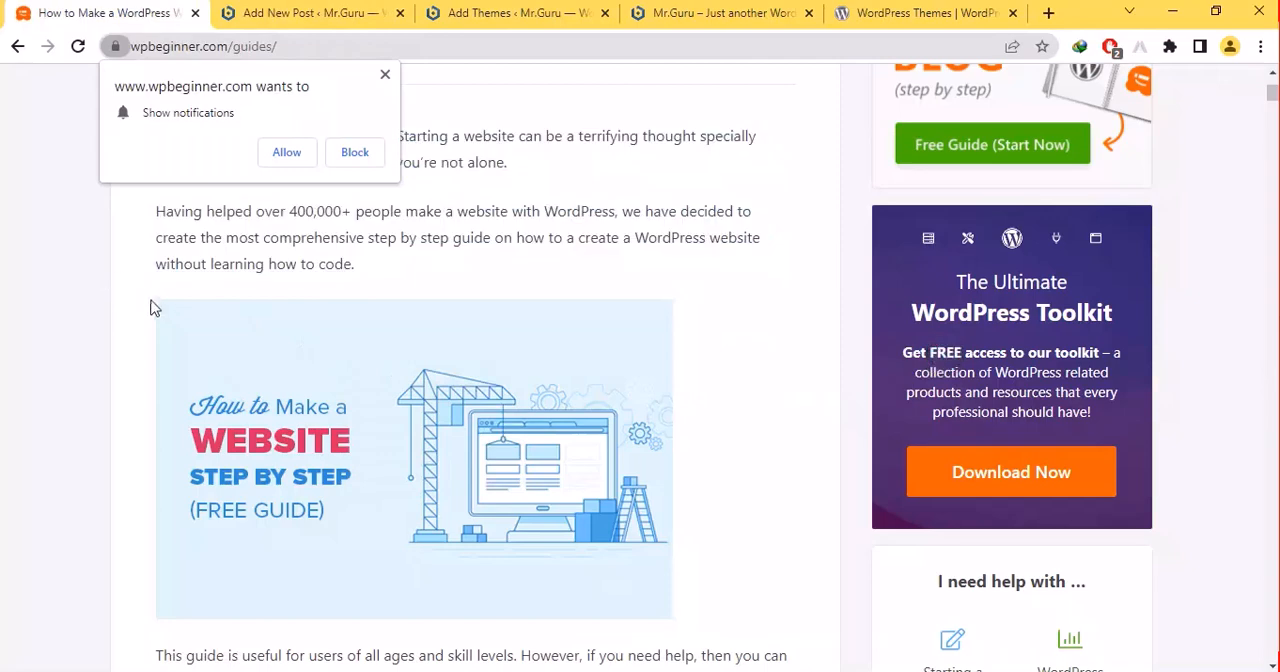
pyautogui.doubleClick(427, 496)
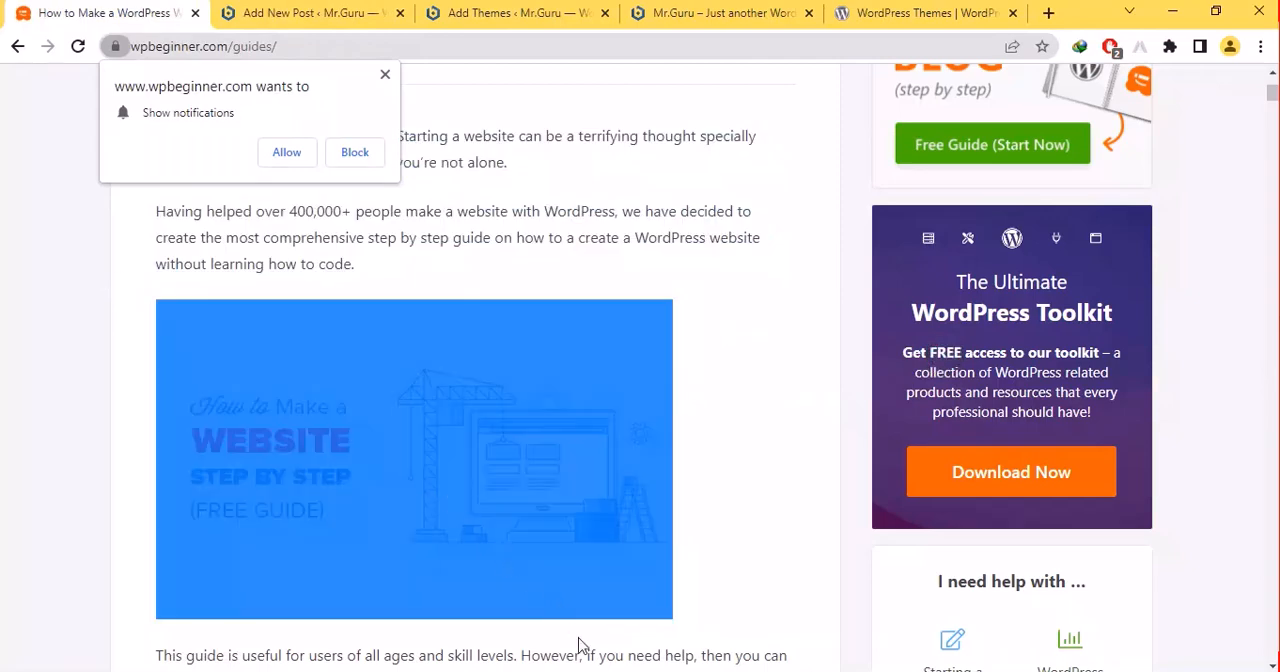
pyautogui.moveTo(578, 645); pyautogui.dragTo(648, 468)
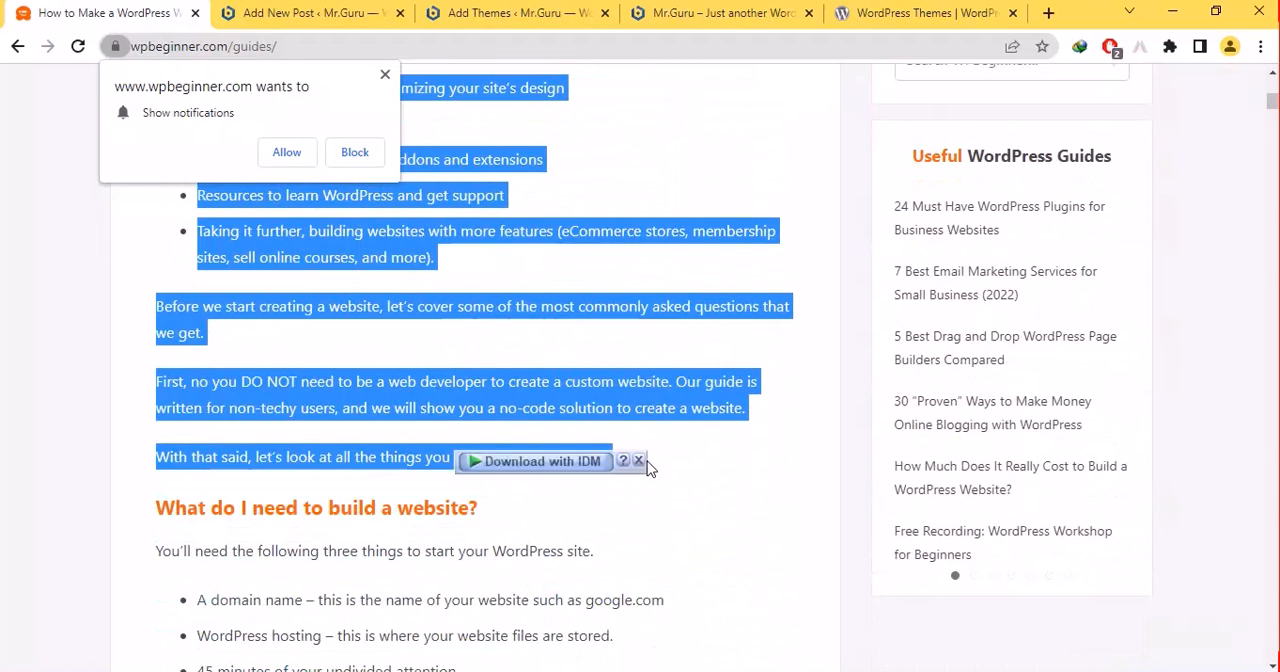
pyautogui.click(305, 10)
pyautogui.hotkey('ctrl', 'v')
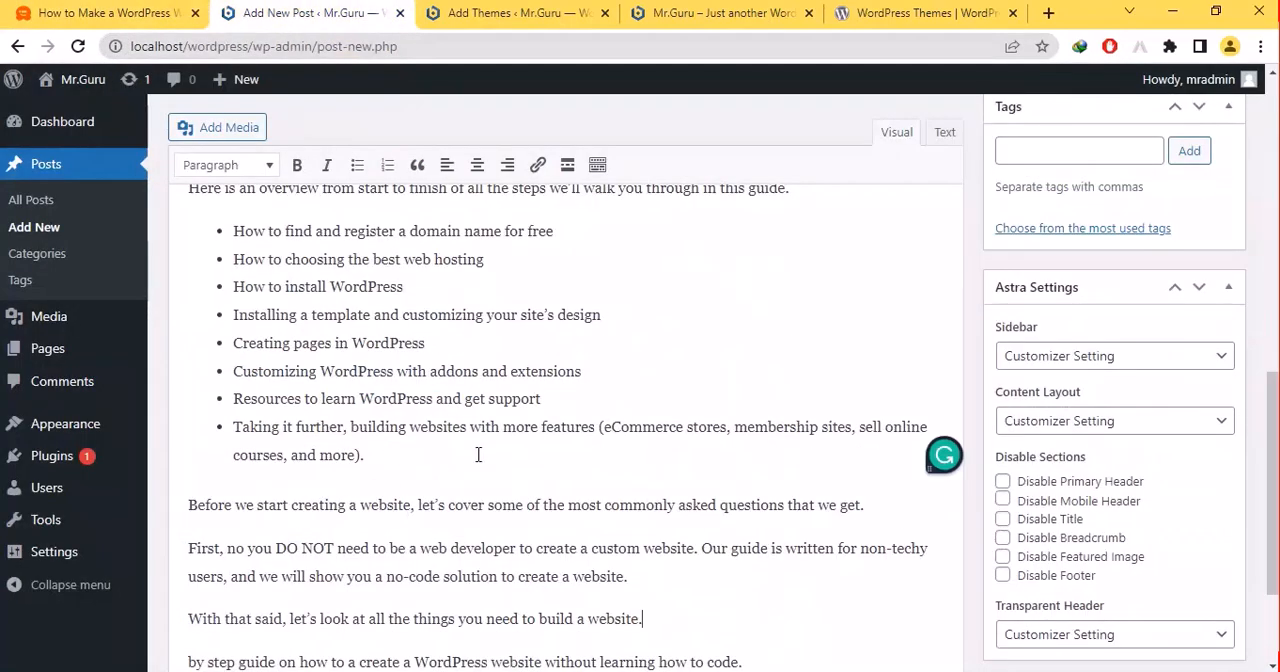
pyautogui.scroll(5, 477, 451)
pyautogui.scroll(8, 560, 400)
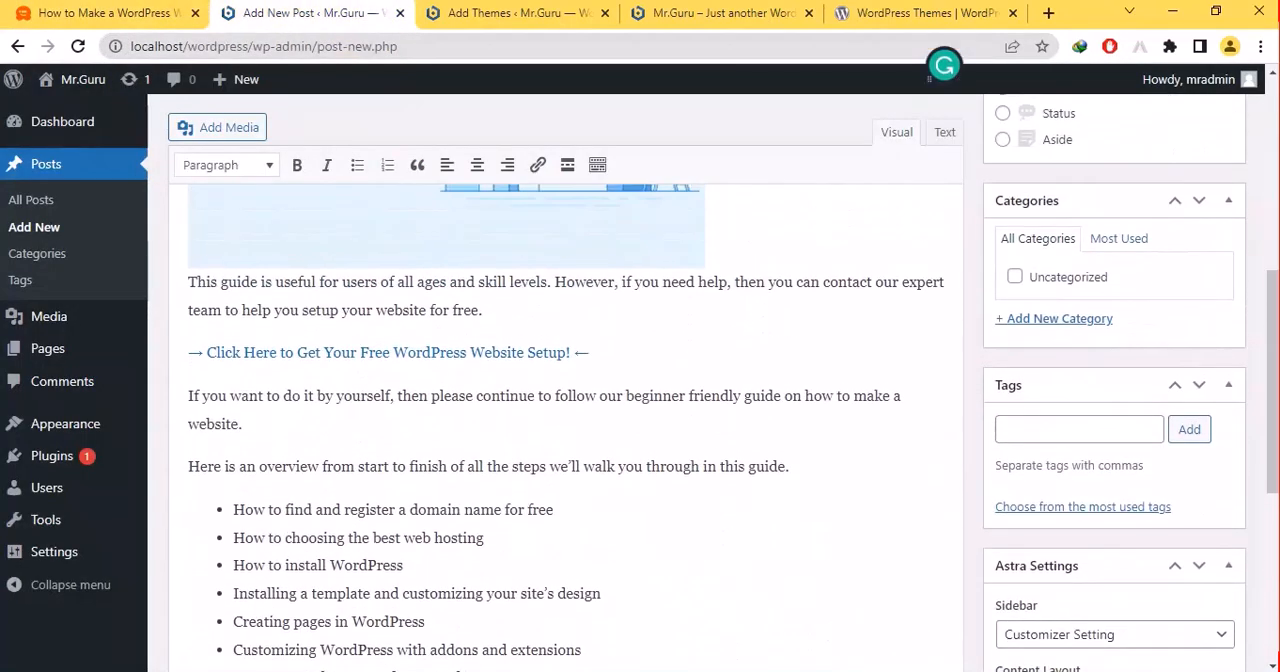
pyautogui.scroll(-15, 560, 400)
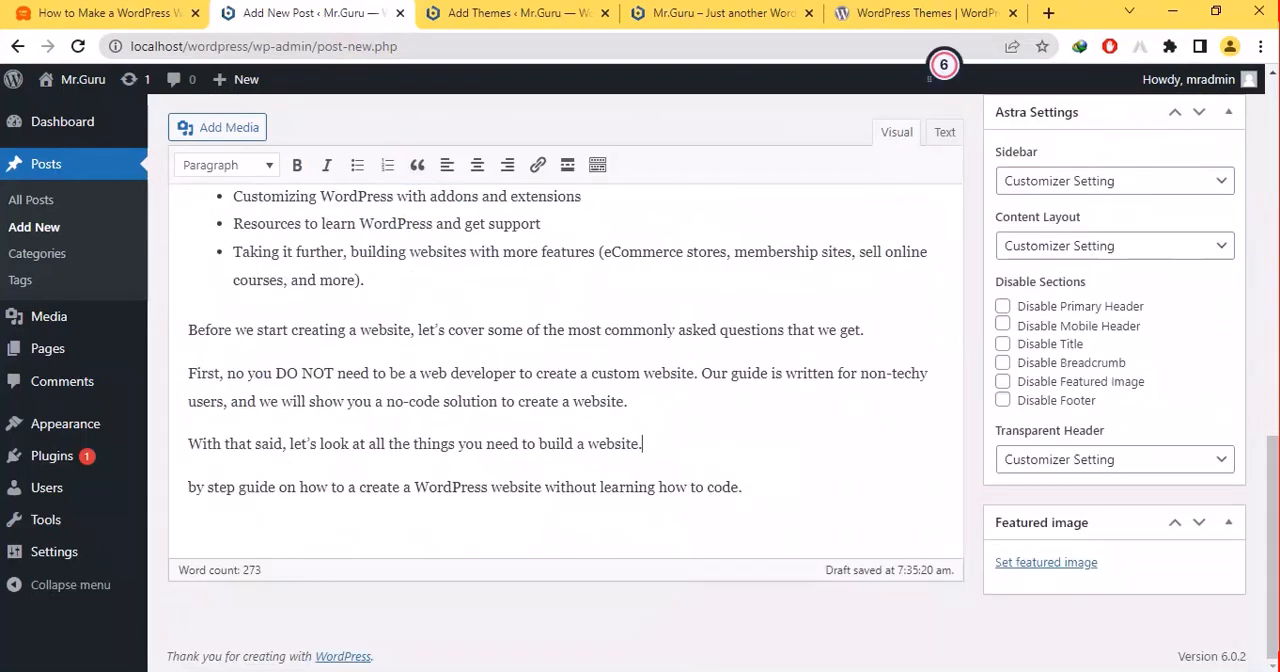
# - Format the post's second paragraph, starting "Having helped over 400,000+ people", as bold and italic
pyautogui.scroll(15, 560, 400)
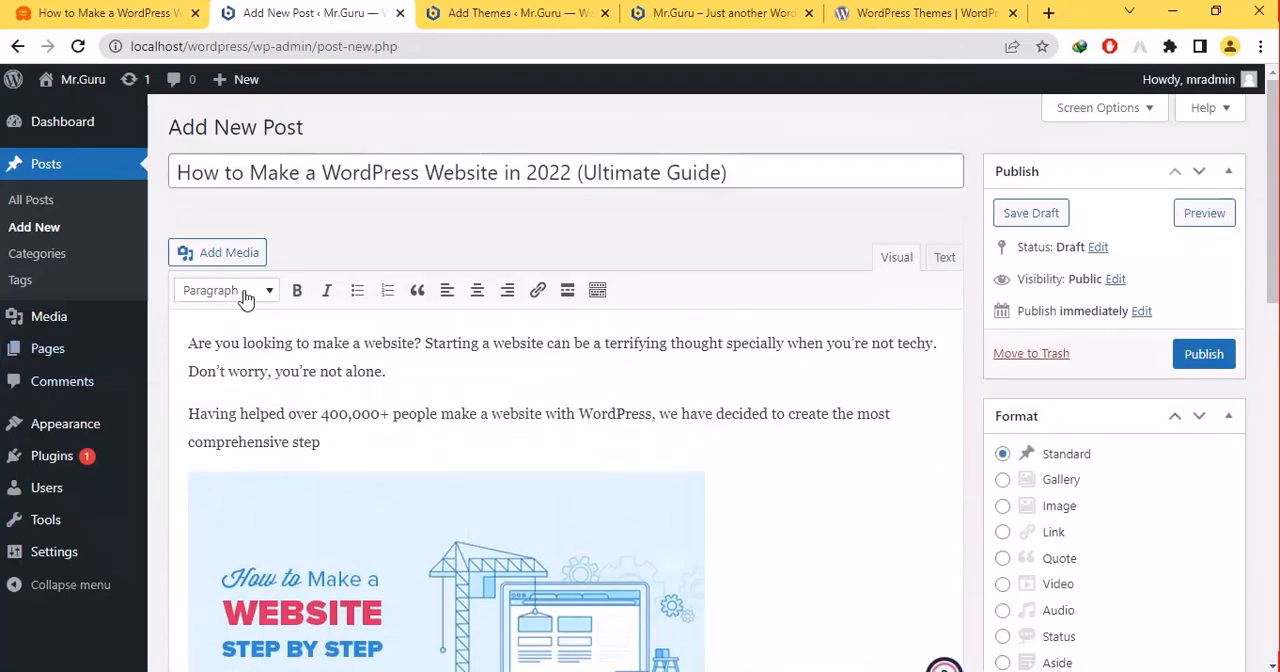
pyautogui.tripleClick(272, 432)
pyautogui.click(297, 290)
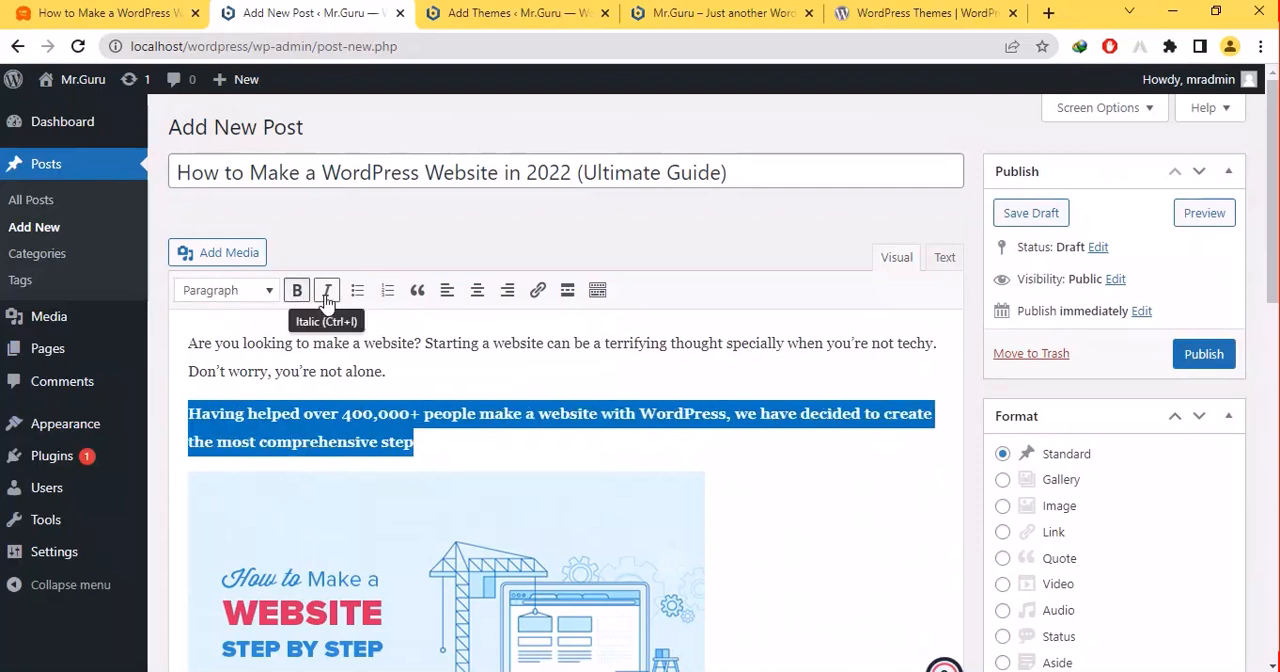
pyautogui.click(327, 290)
# - Italicize the post's opening paragraph and center-align the image below the introduction
pyautogui.moveTo(400, 371); pyautogui.dragTo(265, 330)
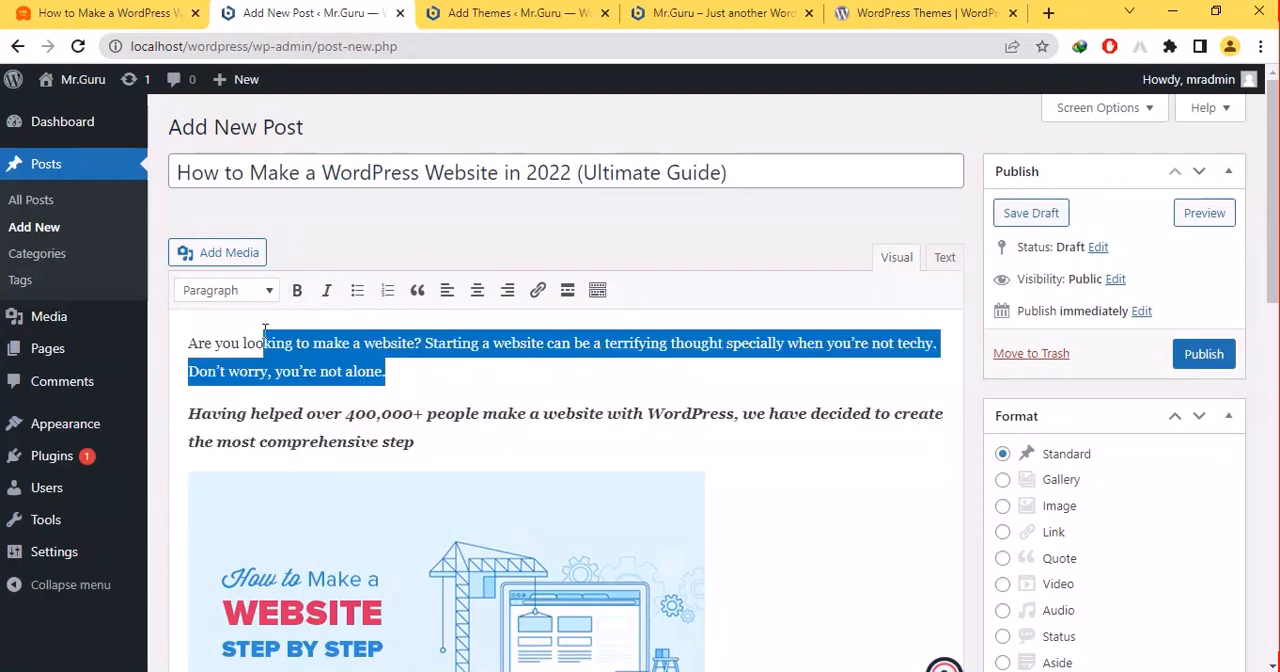
pyautogui.click(400, 365)
pyautogui.moveTo(400, 365); pyautogui.dragTo(166, 331)
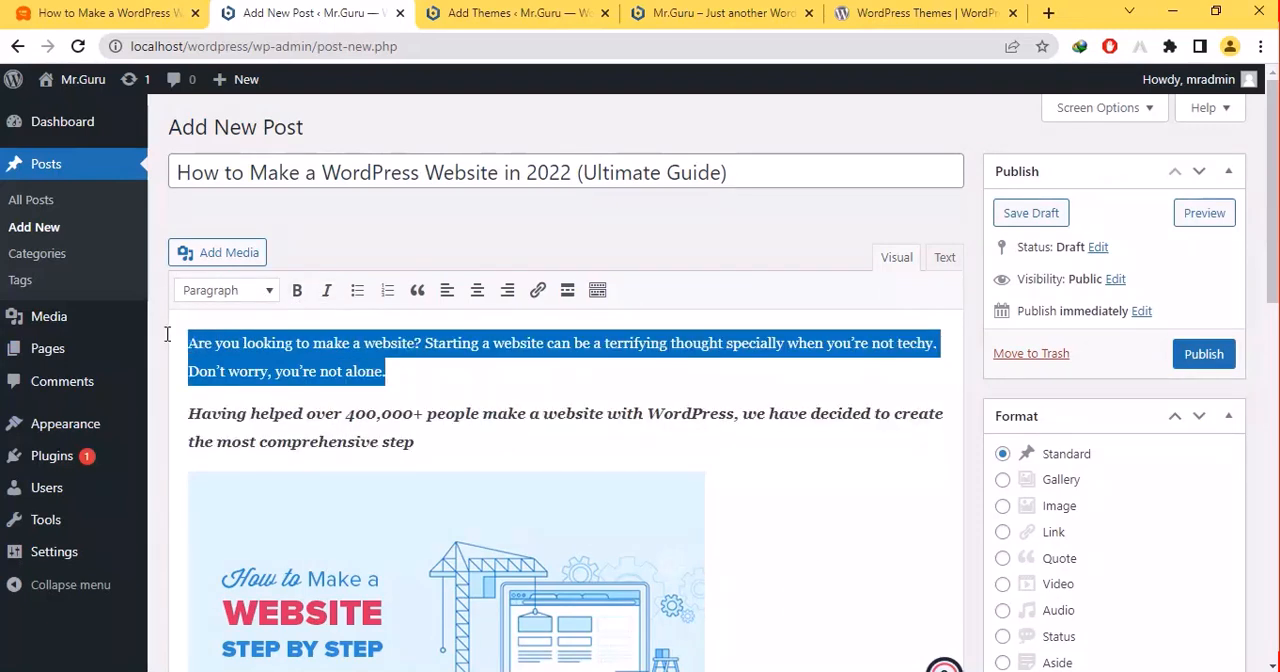
pyautogui.click(327, 290)
pyautogui.click(519, 365)
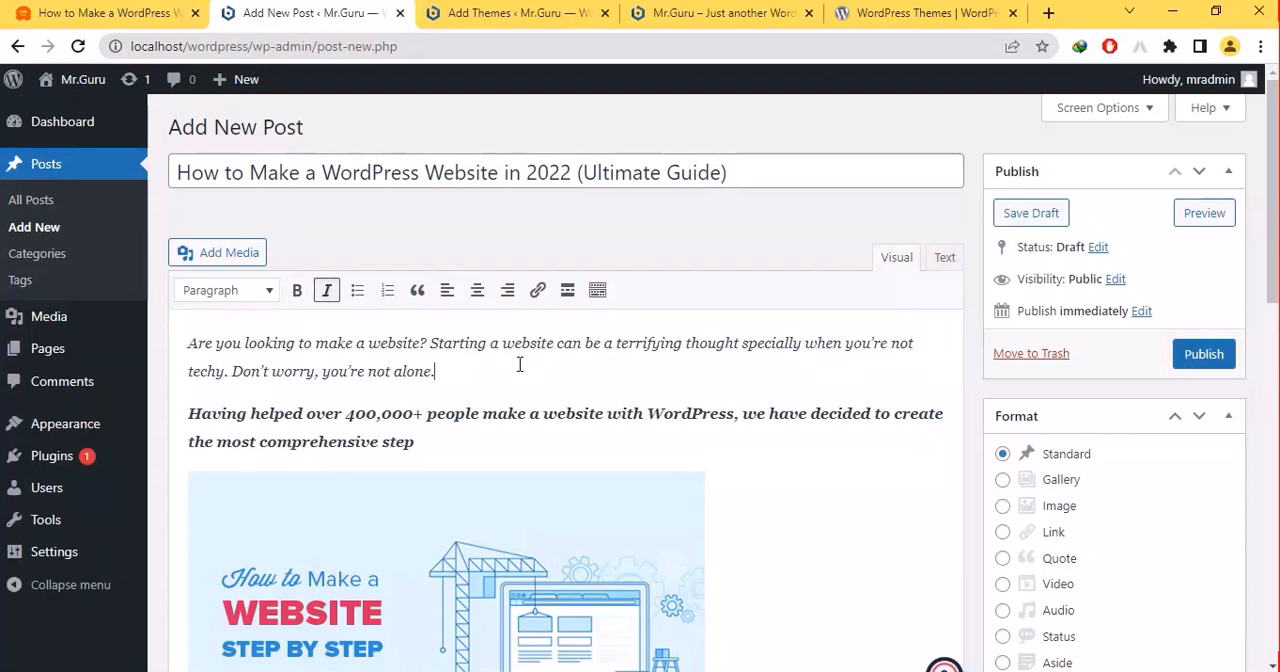
pyautogui.click(436, 484)
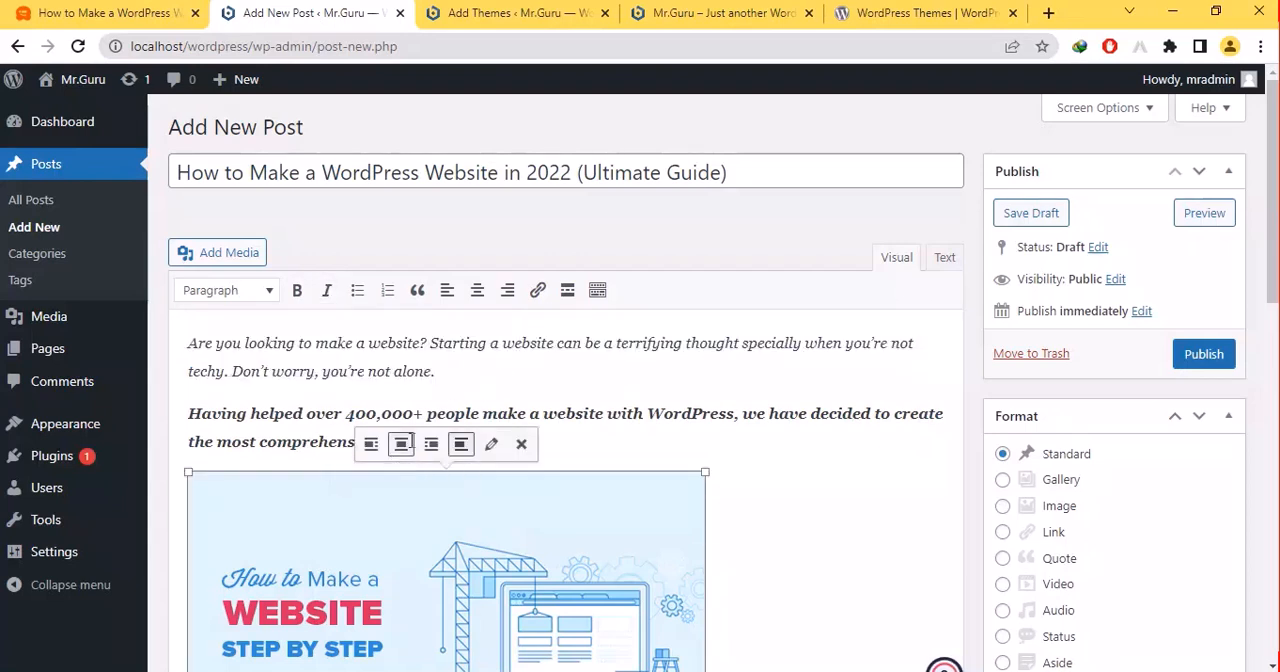
pyautogui.click(403, 443)
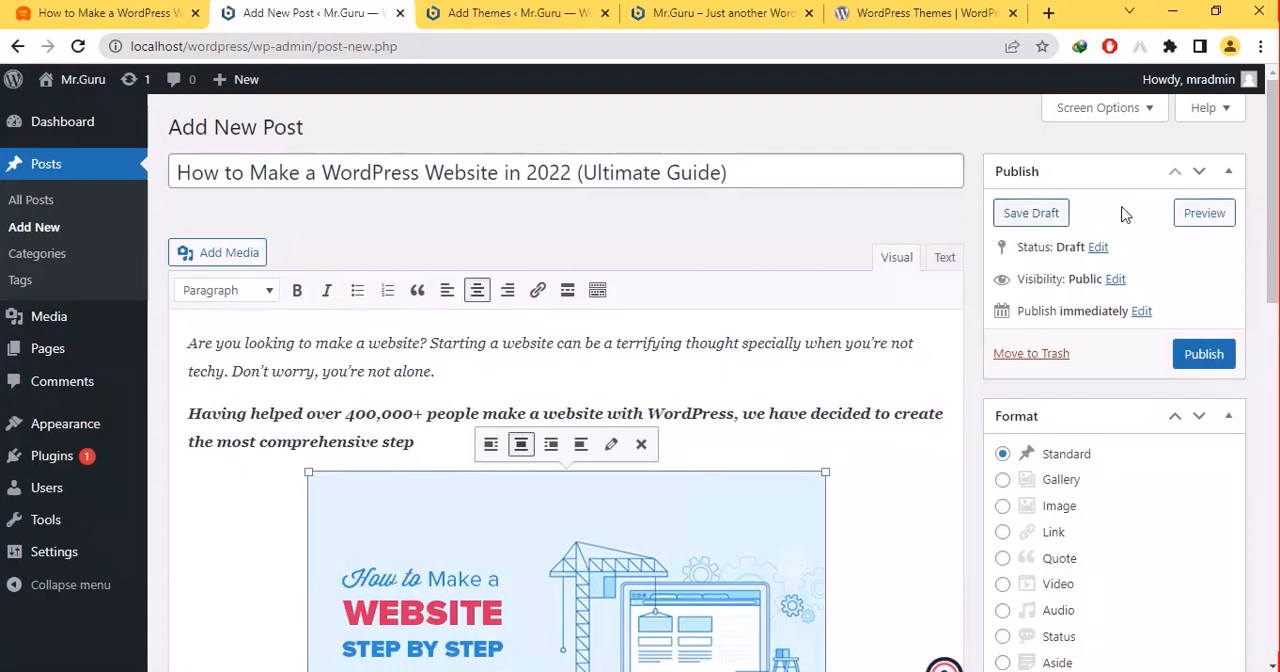
# - Preview the draft post, check its page from start to finish, and close the preview
pyautogui.click(1186, 213)
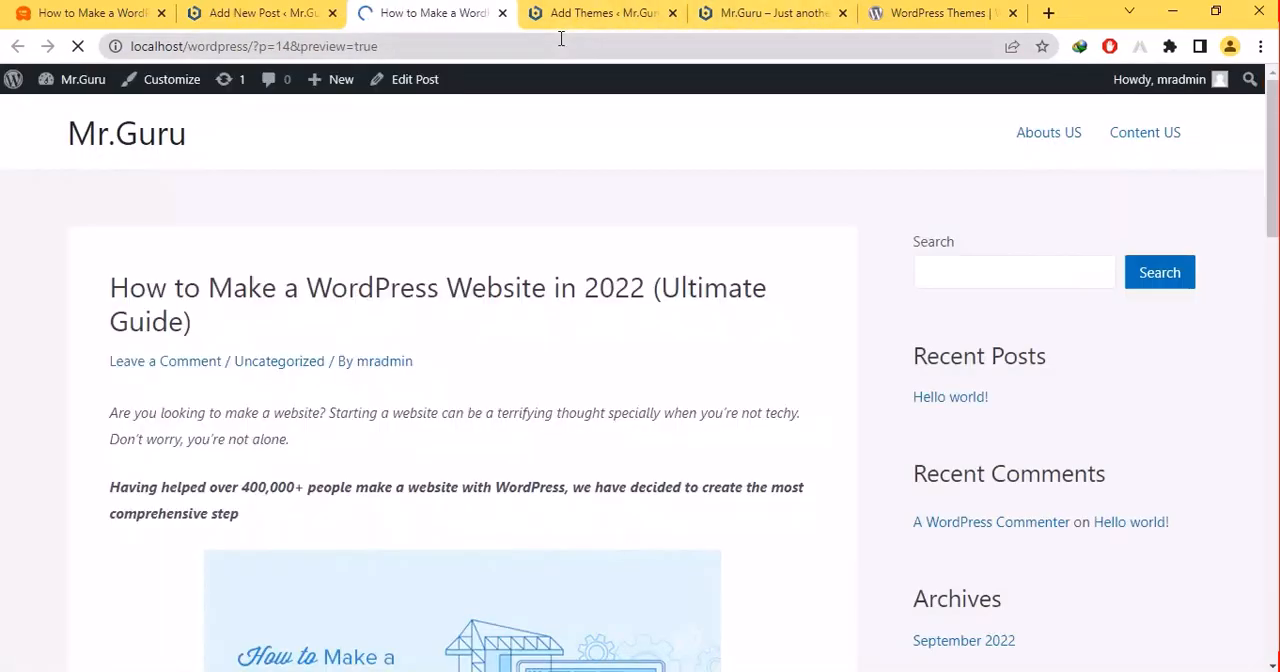
pyautogui.scroll(-16, 600, 370)
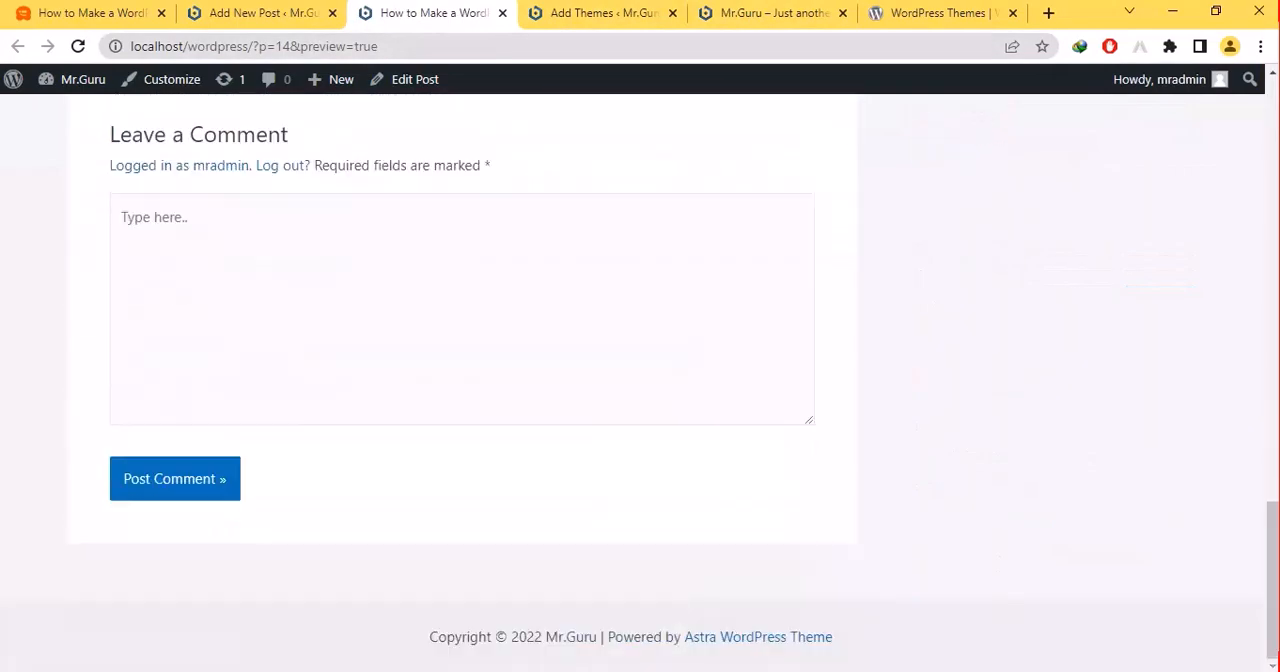
pyautogui.scroll(9, 600, 370)
pyautogui.scroll(7, 600, 370)
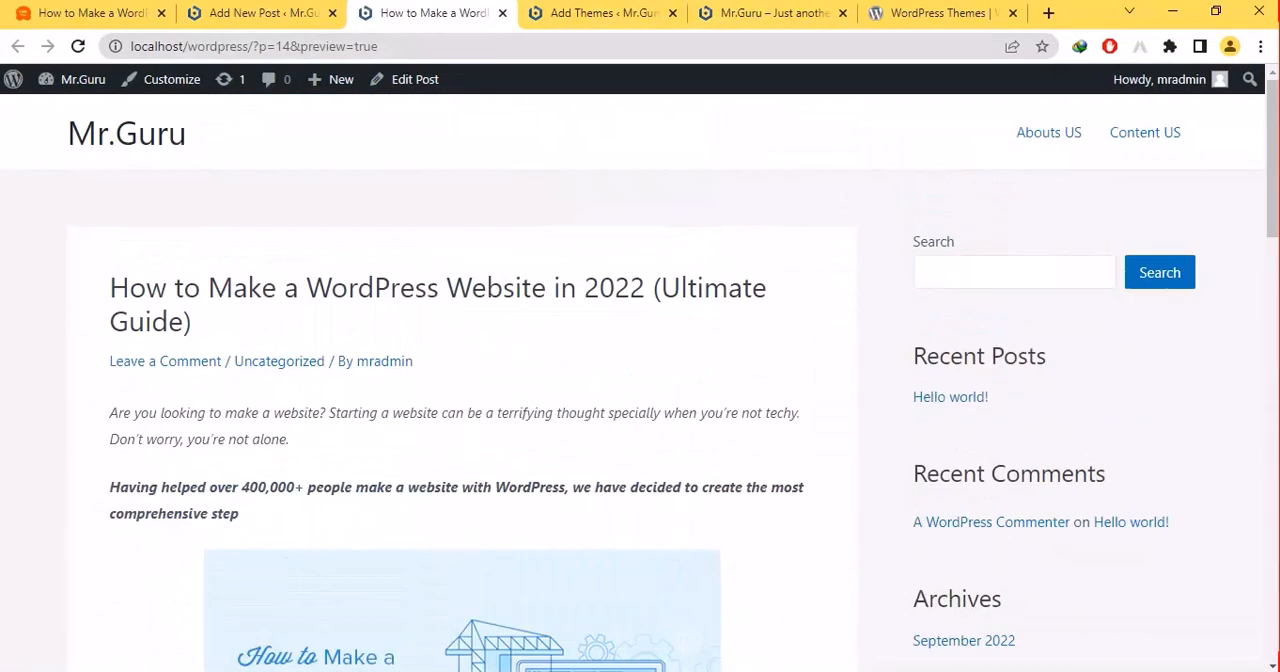
pyautogui.click(501, 14)
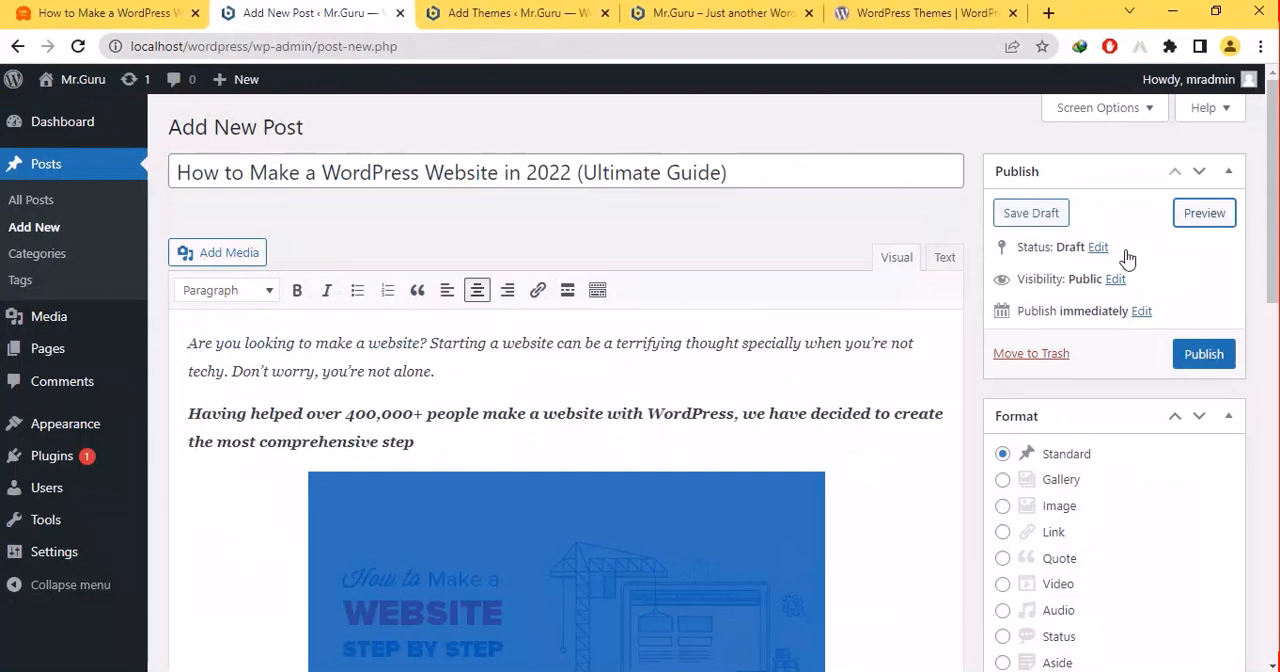
# - Publish the post "How to Make a WordPress Website in 2022 (Ultimate Guide)"
pyautogui.click(1200, 355)
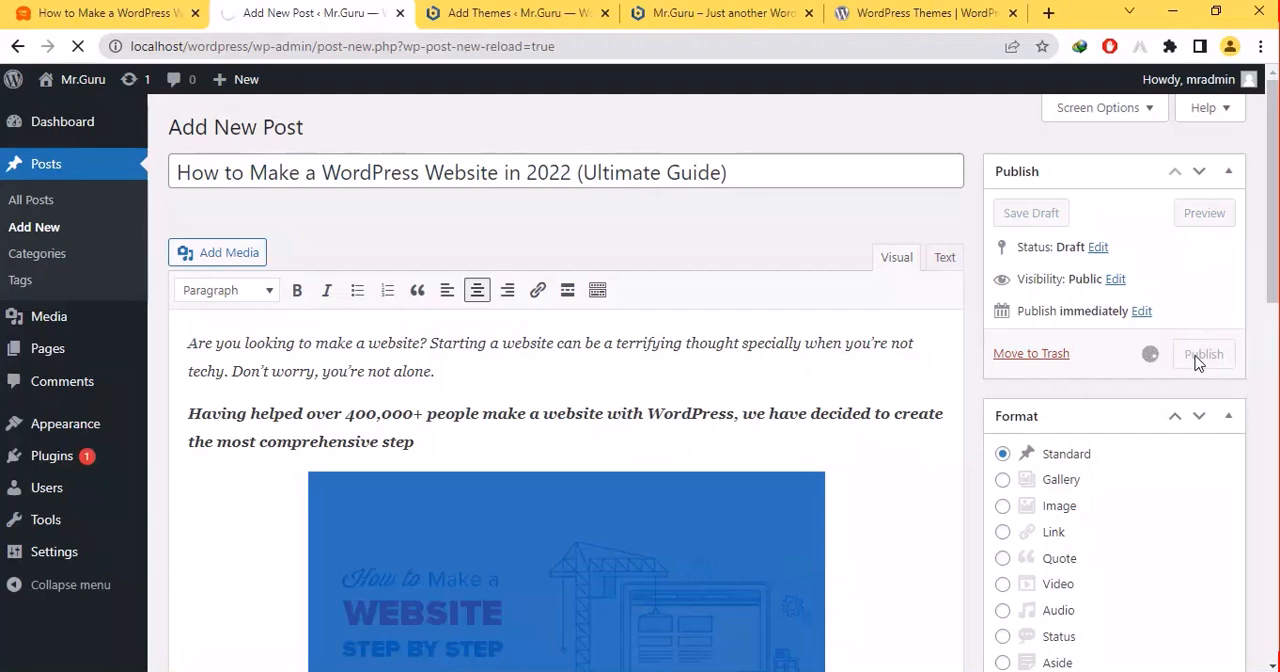
pyautogui.scroll(-9, 1198, 362)
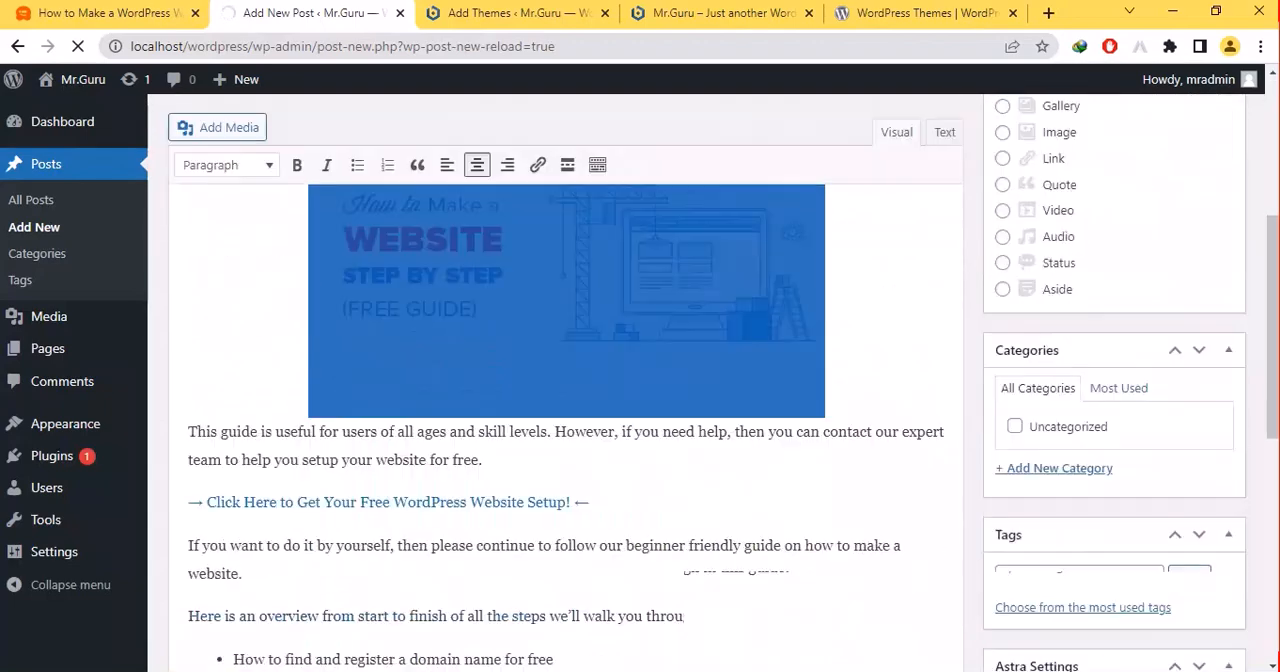
pyautogui.scroll(2, 1132, 366)
pyautogui.click(1130, 363)
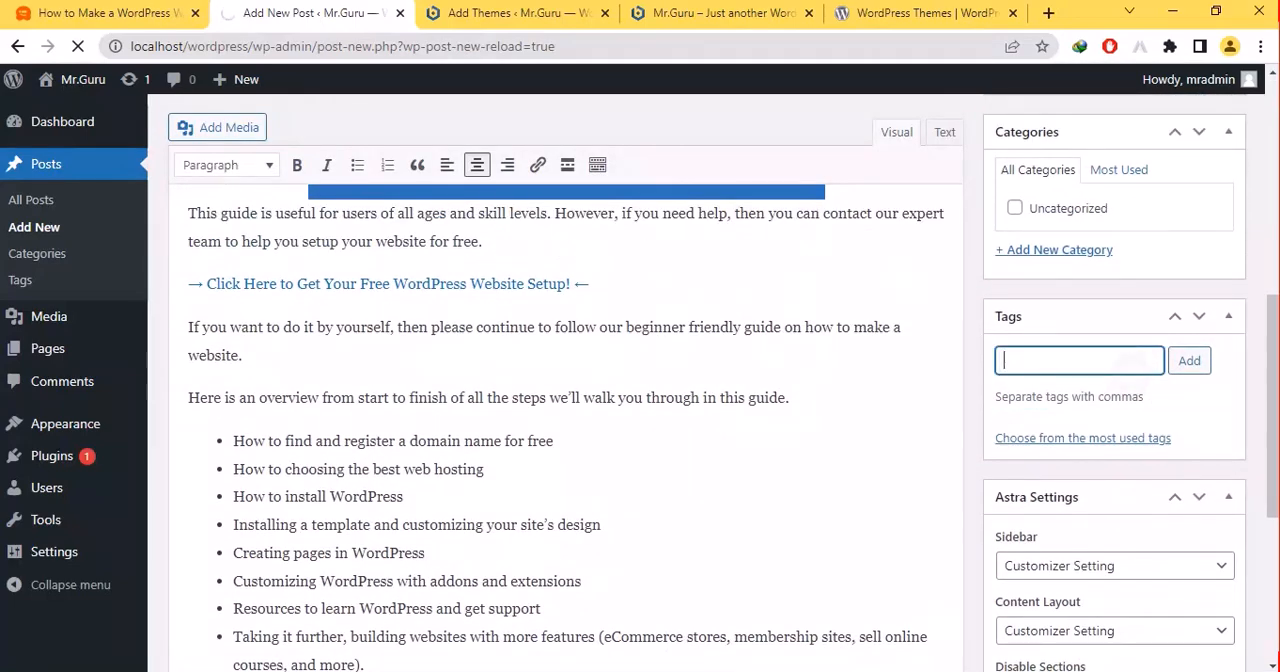
pyautogui.scroll(-4, 1130, 363)
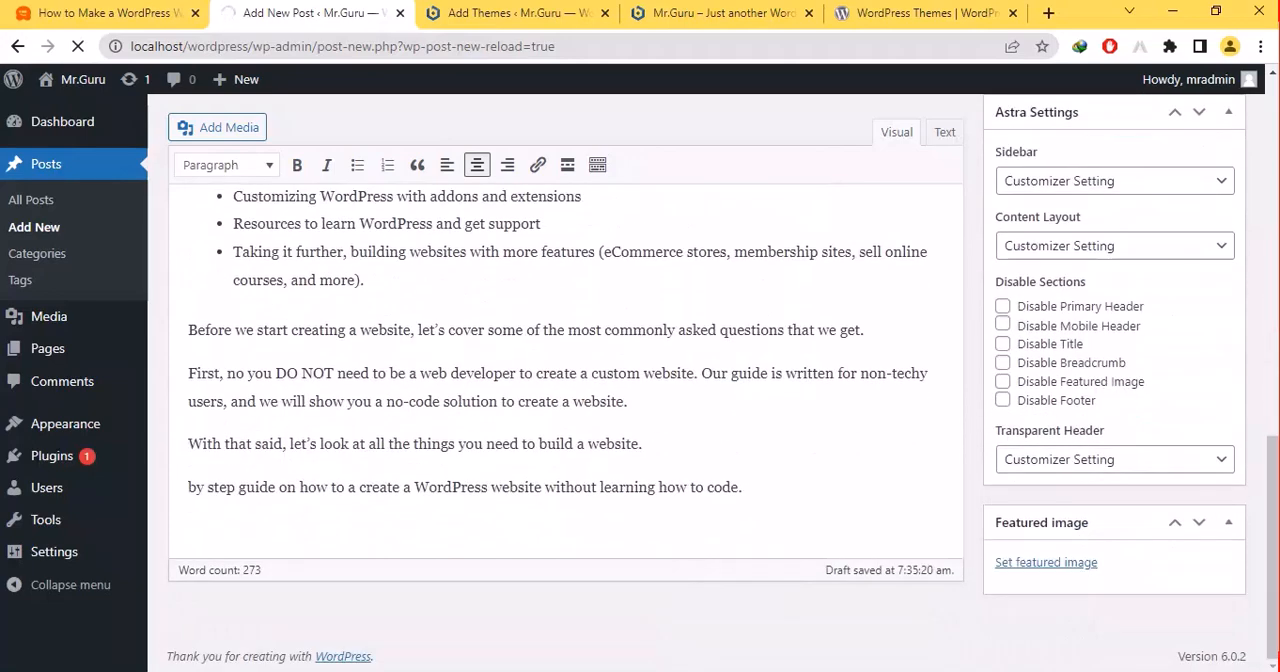
pyautogui.scroll(10, 566, 400)
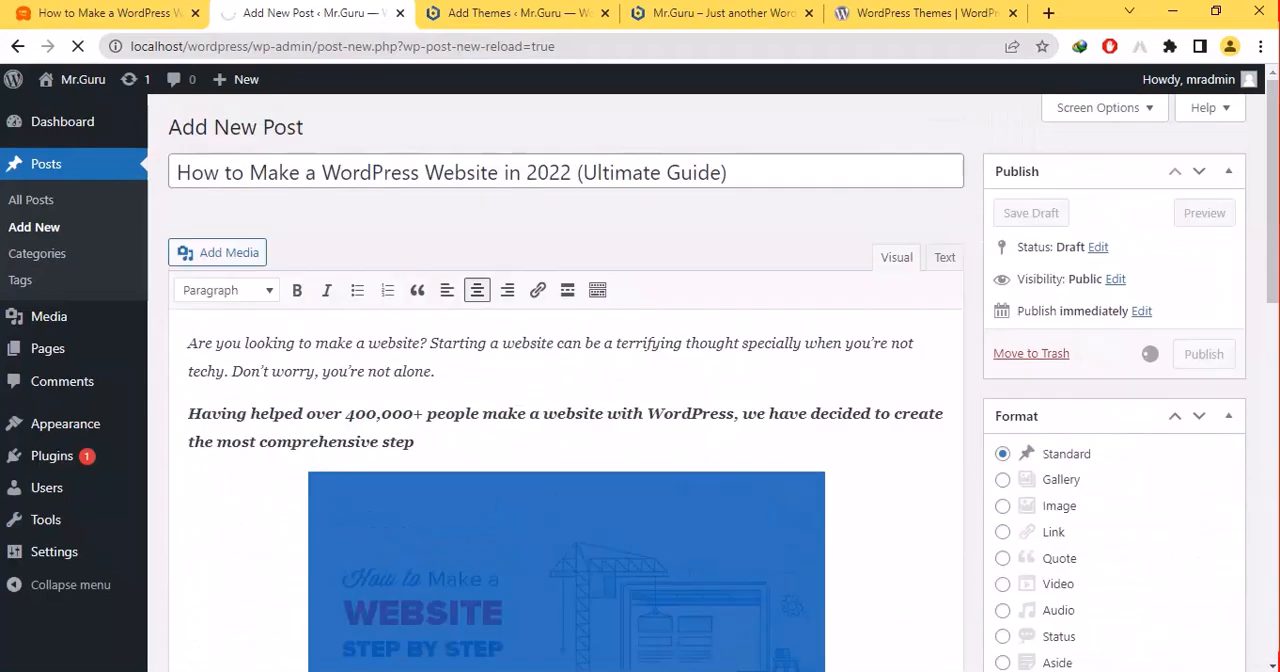
# - Open the OceanWP theme's details on the Add Themes page and start its installation
pyautogui.click(510, 10)
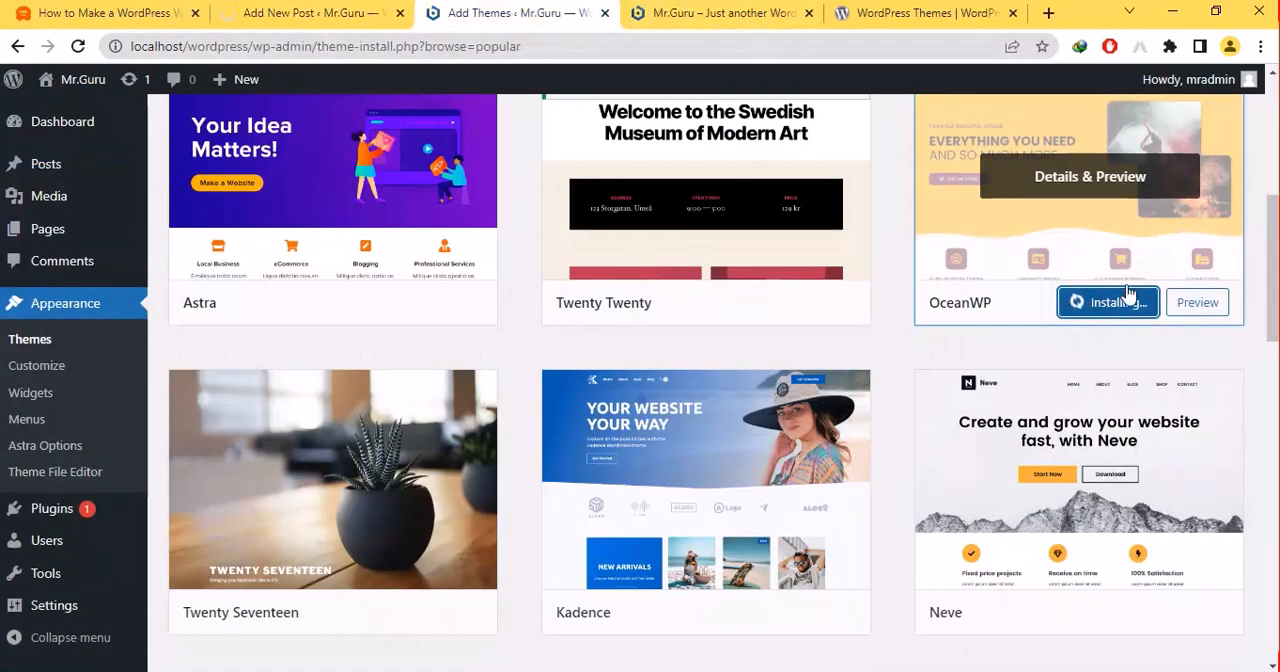
pyautogui.click(932, 298)
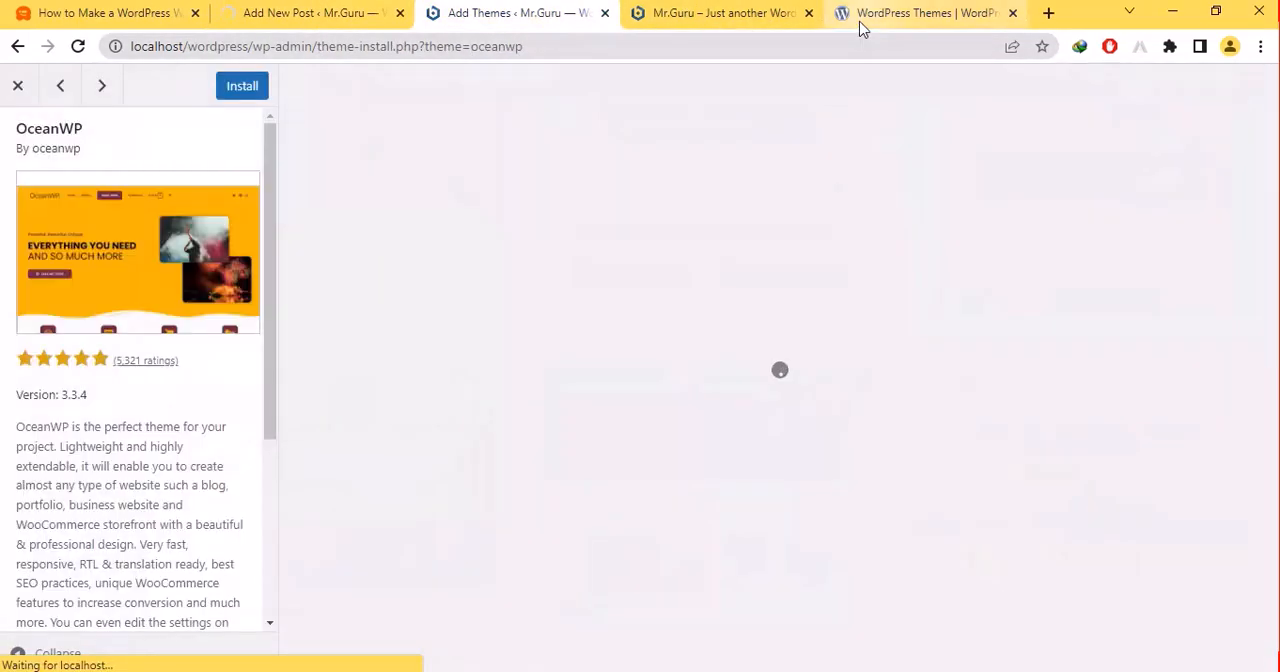
pyautogui.click(230, 87)
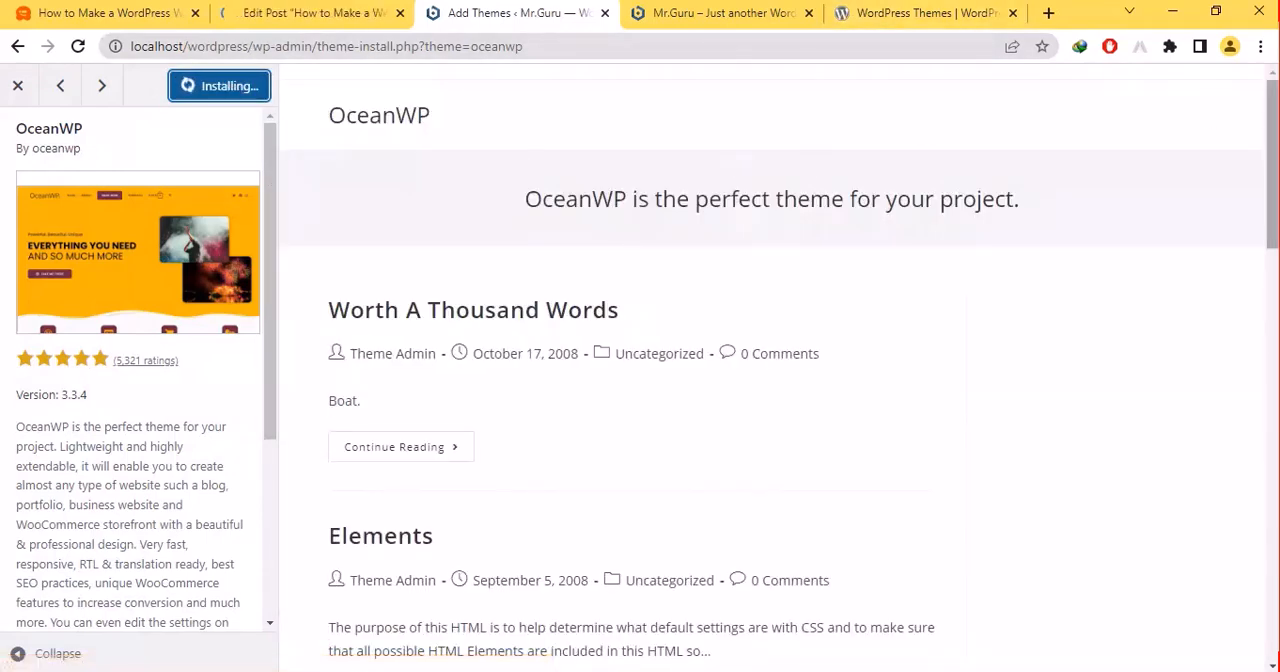
pyautogui.scroll(-5, 1183, 114)
pyautogui.moveTo(1271, 257); pyautogui.dragTo(1233, 82)
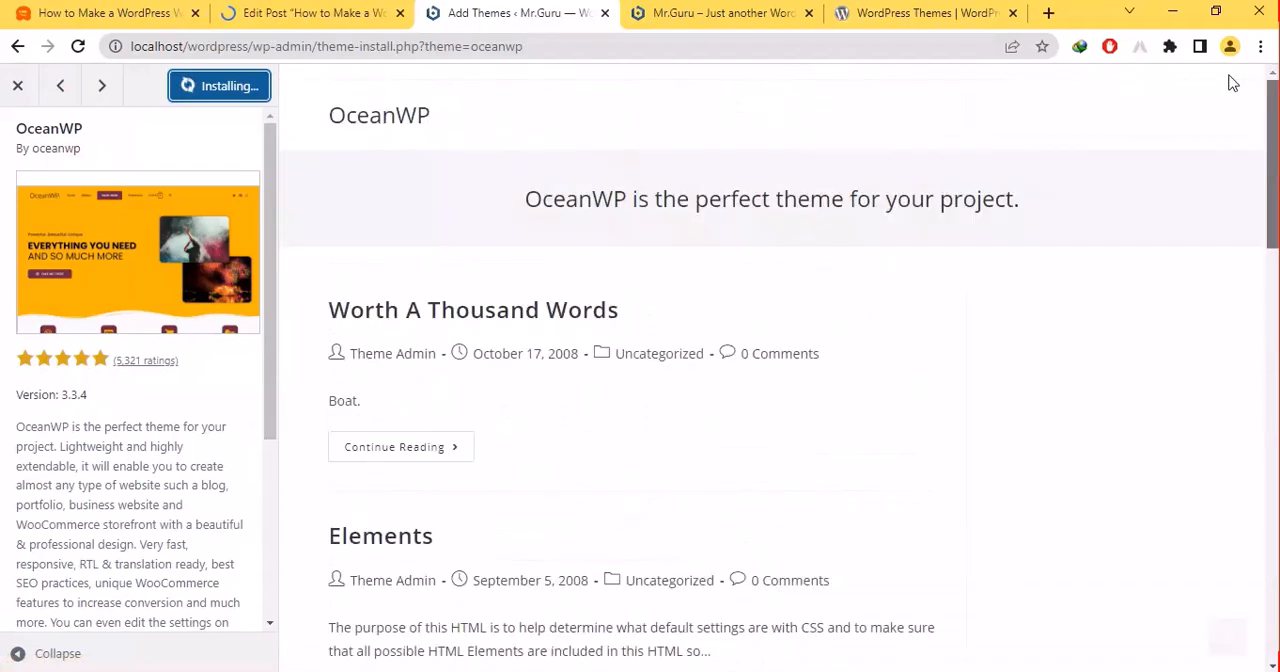
# - Check the post's publishing status and reload the Mr.Guru site's home page
pyautogui.click(295, 10)
pyautogui.click(88, 12)
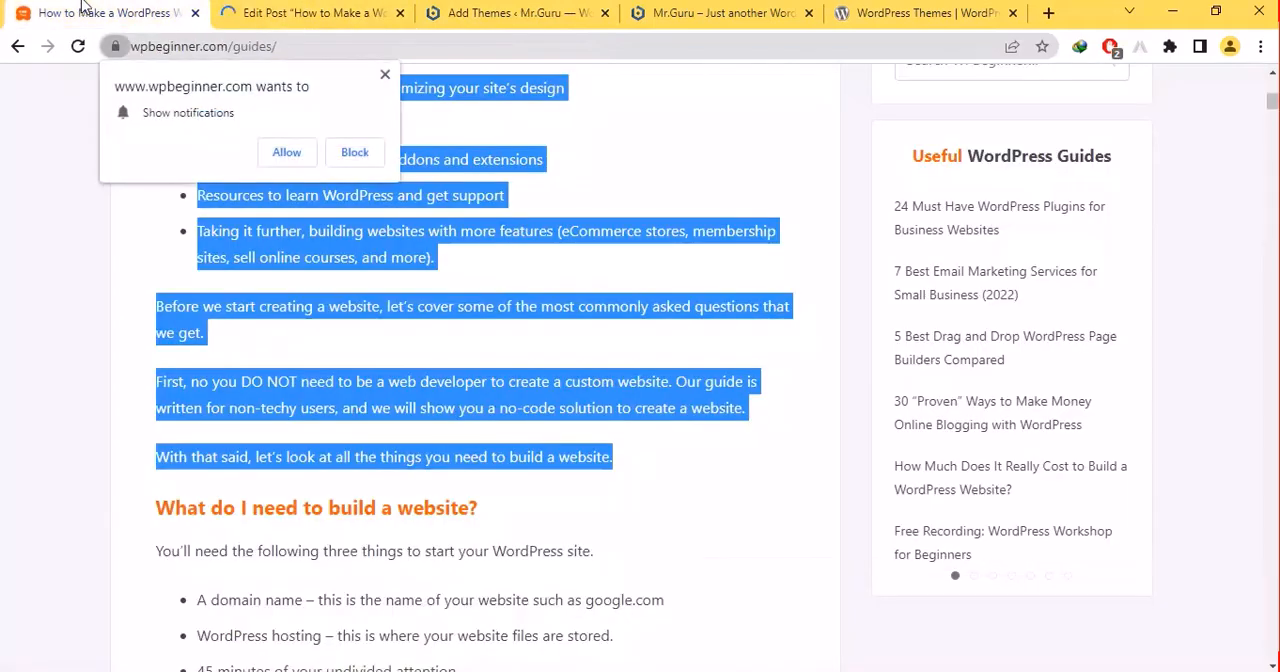
pyautogui.click(290, 12)
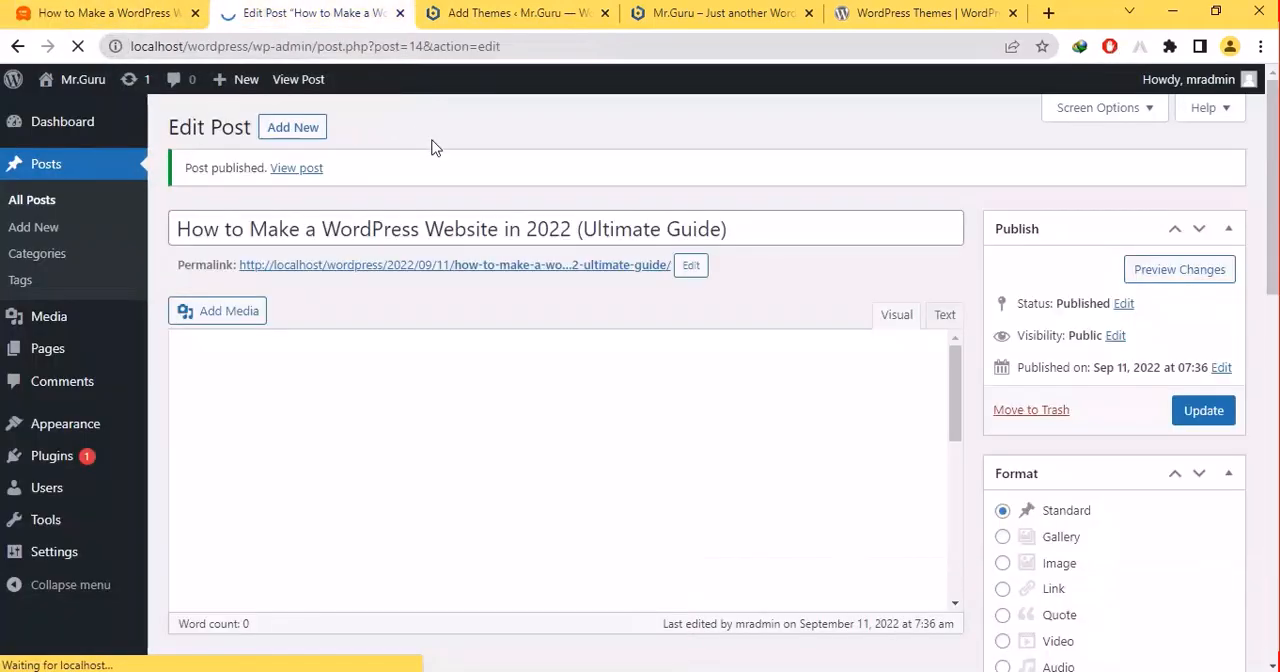
pyautogui.click(706, 8)
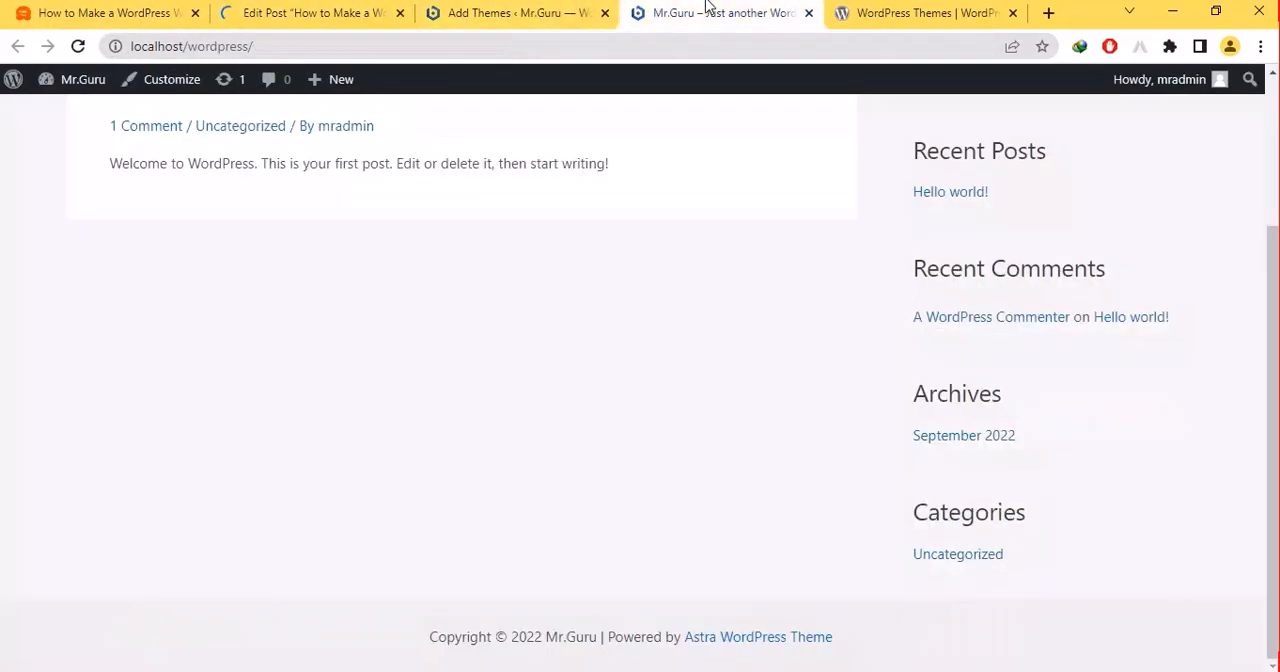
pyautogui.click(77, 48)
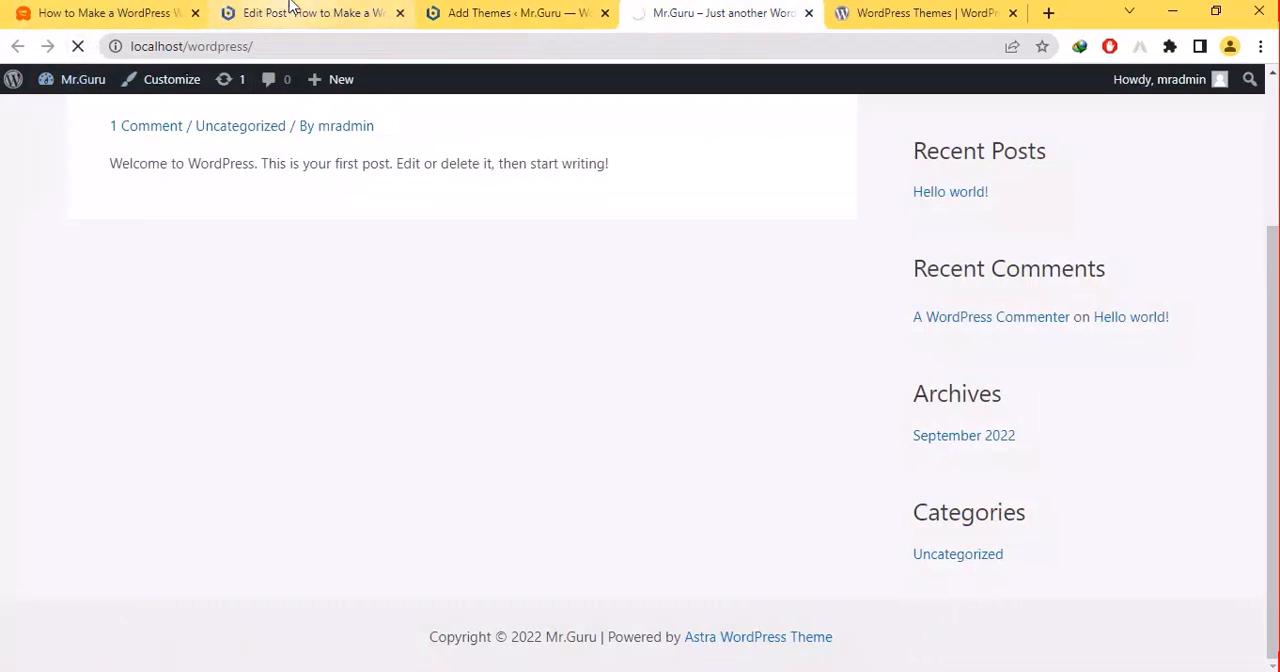
# - Open the list of all posts and check the newly published post there and on the Mr.Guru home page
pyautogui.click(290, 10)
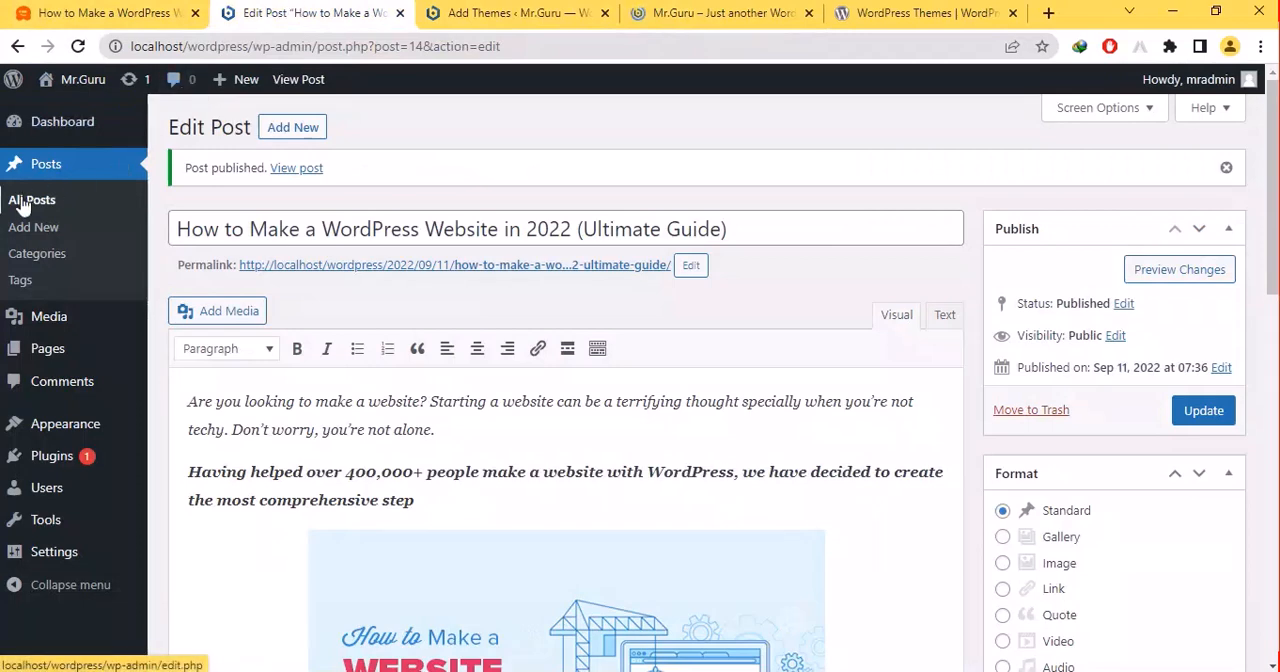
pyautogui.click(553, 10)
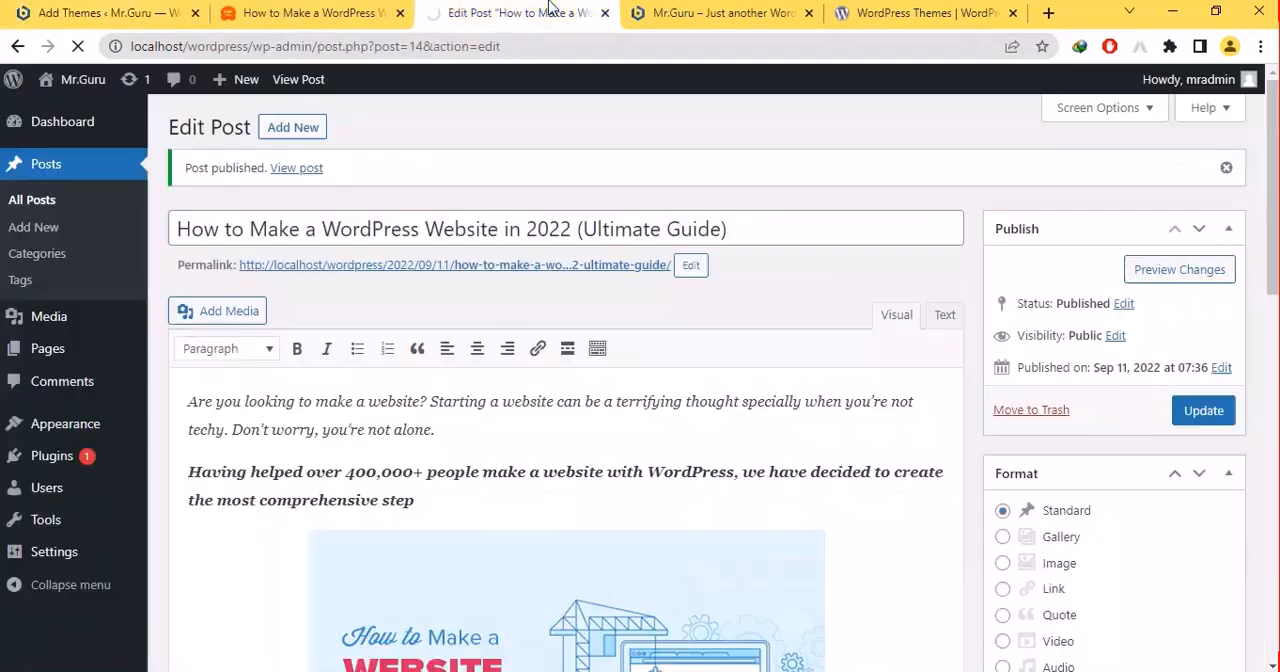
pyautogui.click(572, 12)
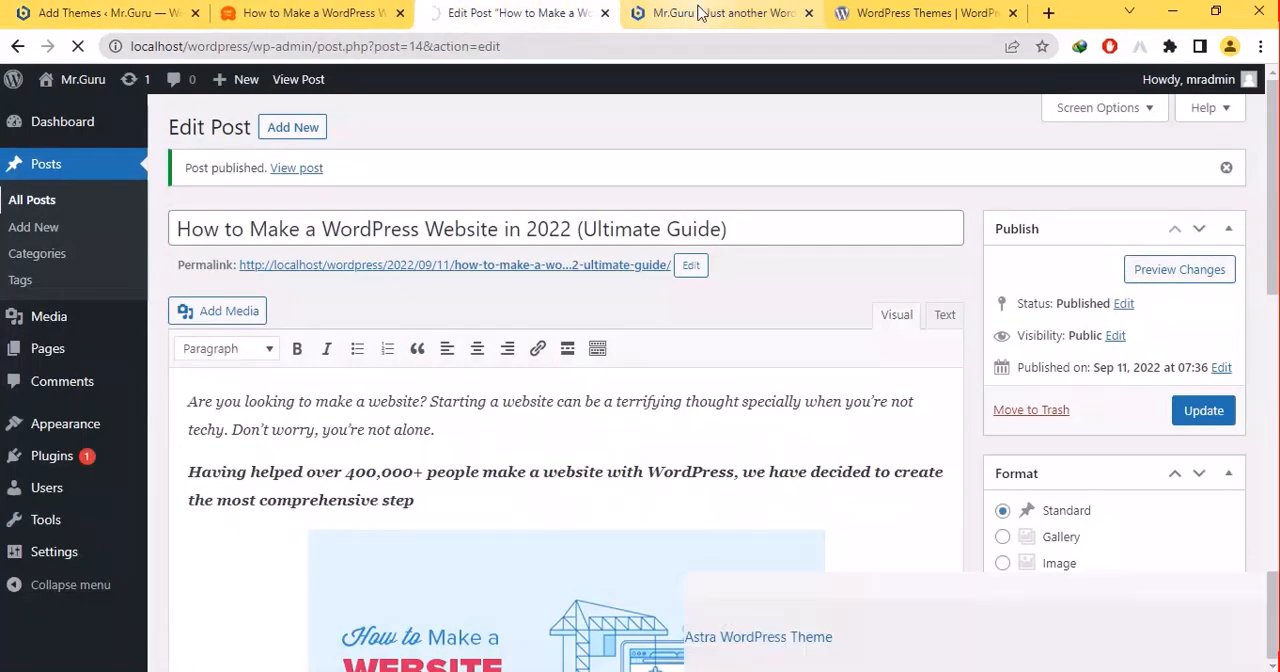
pyautogui.click(676, 14)
pyautogui.scroll(3, 640, 400)
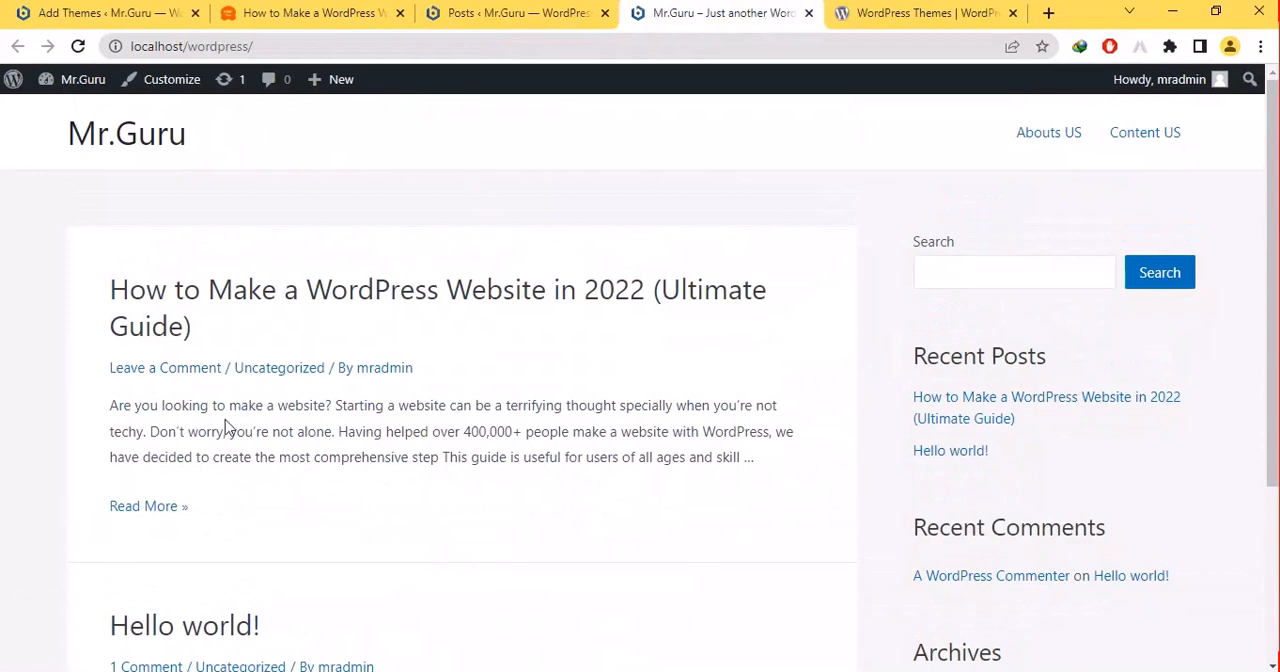
pyautogui.click(480, 11)
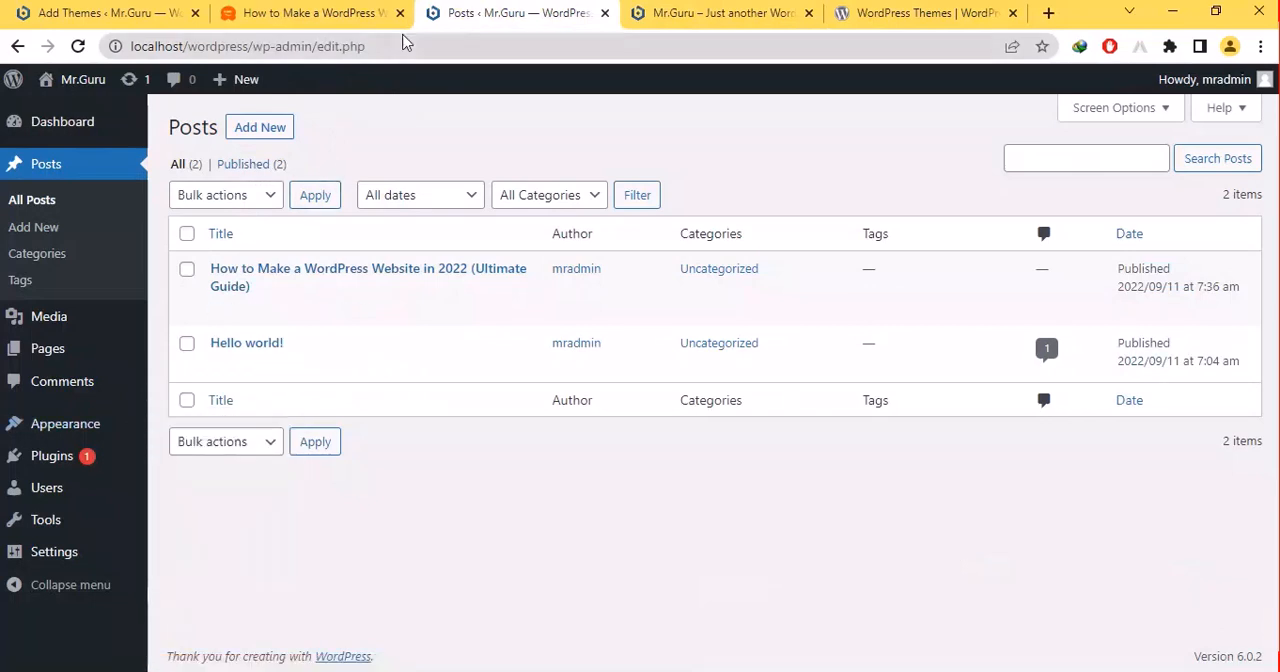
pyautogui.click(713, 10)
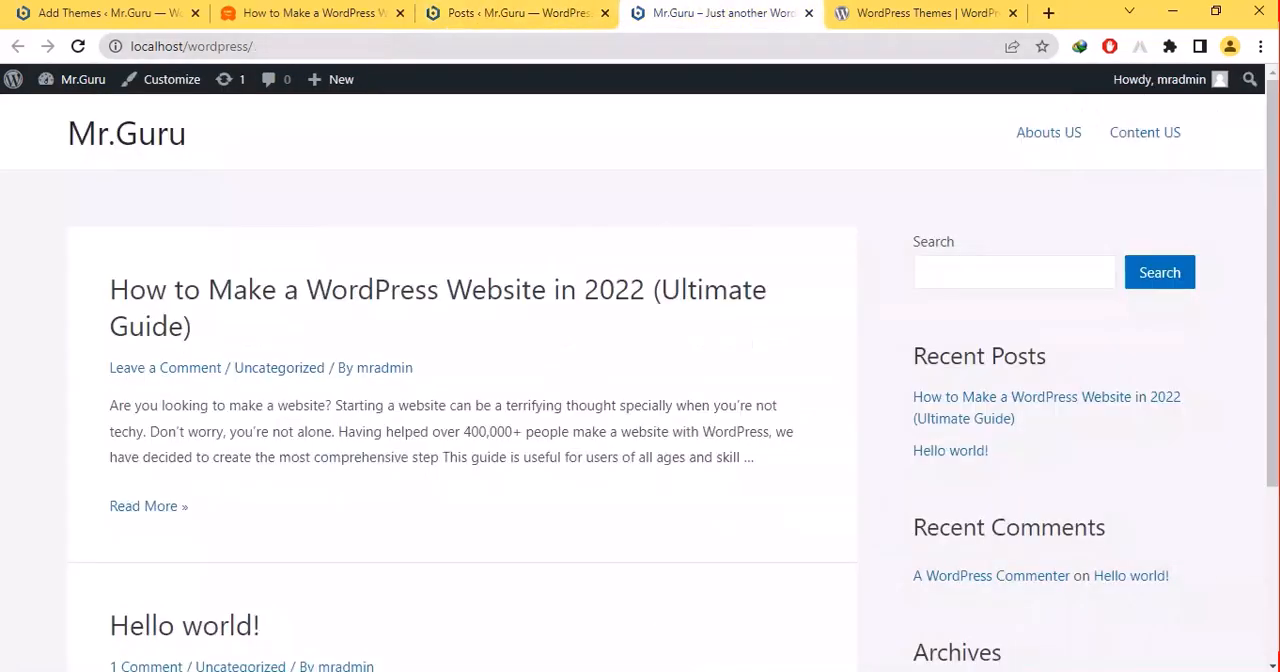
pyautogui.moveTo(800, 657)
pyautogui.click(794, 630)
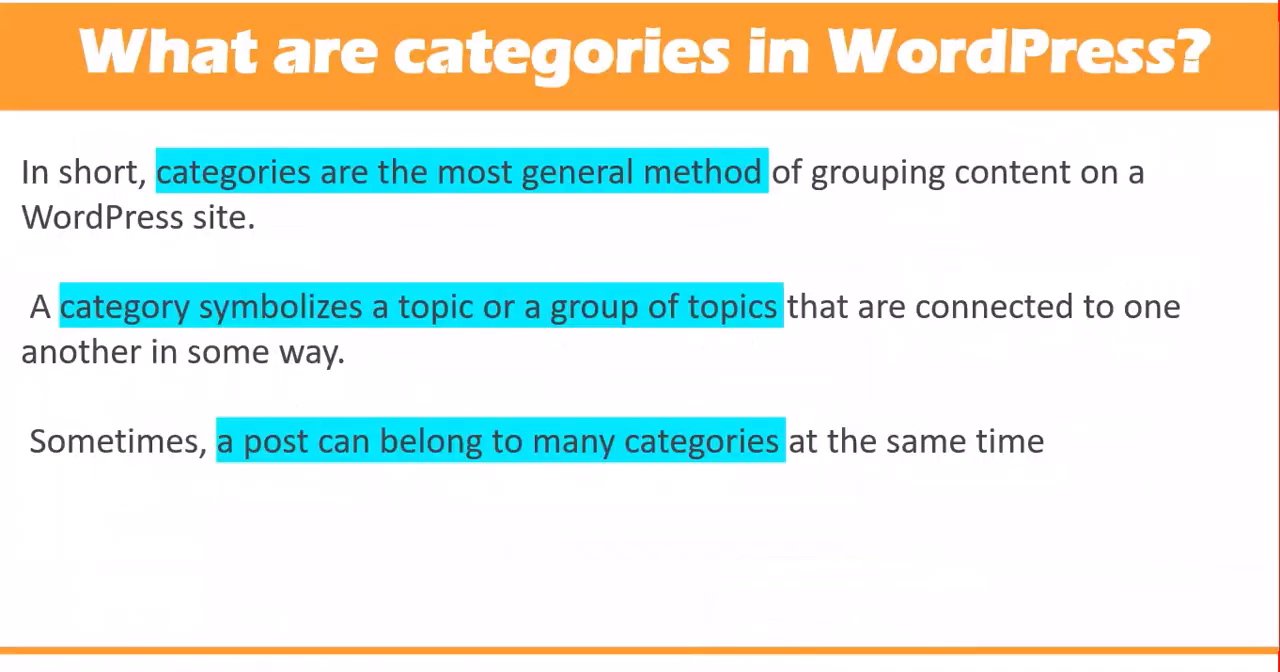
pyautogui.press('Right')
pyautogui.press('Left')
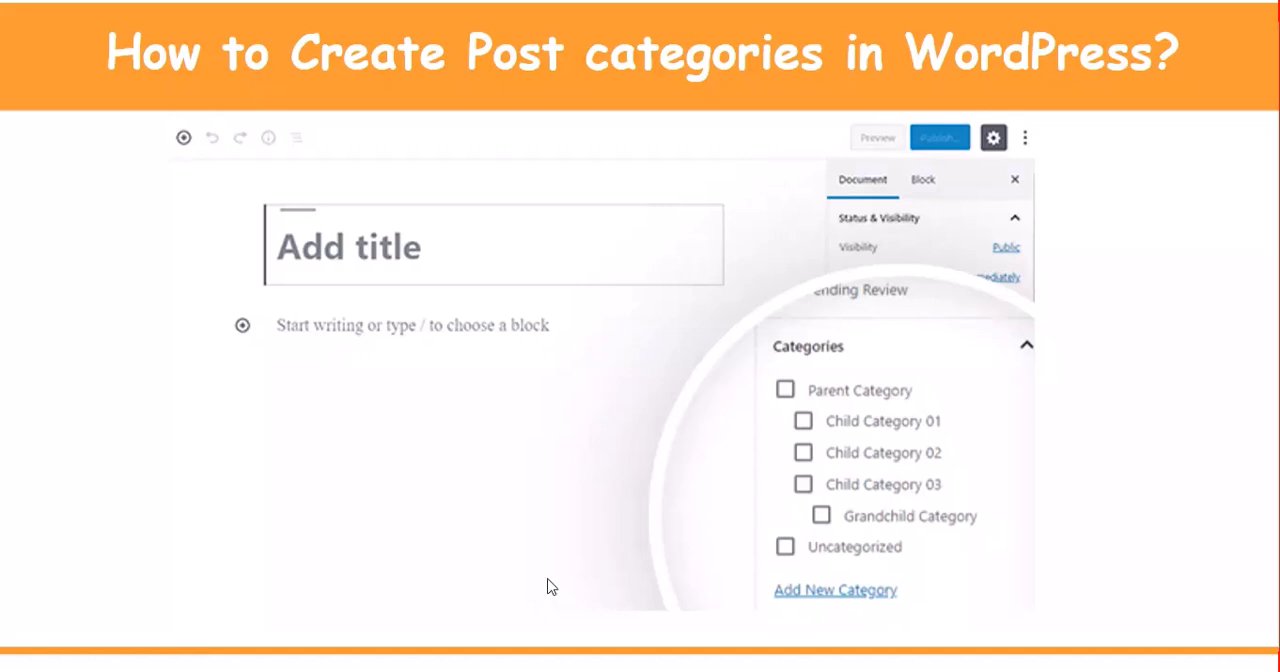
pyautogui.press('super+d')
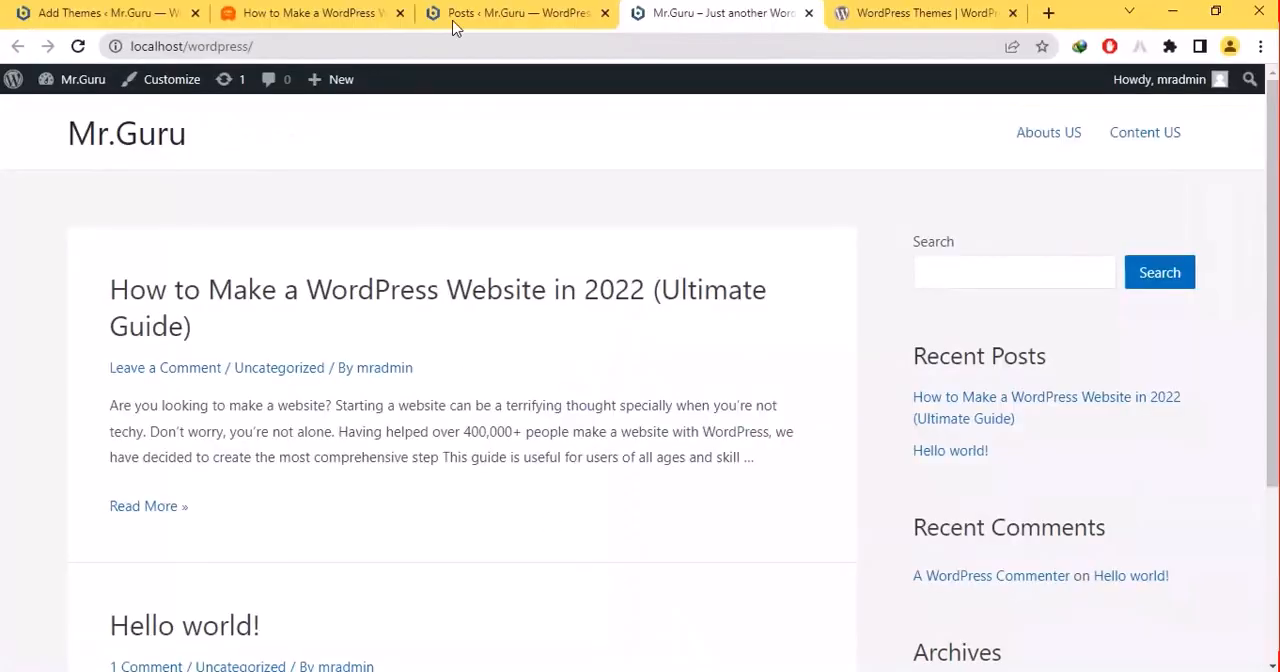
# - Return to the browser and open the post "How to Make a WordPress Website in 2022 (Ultimate Guide)" for editing
pyautogui.click(457, 26)
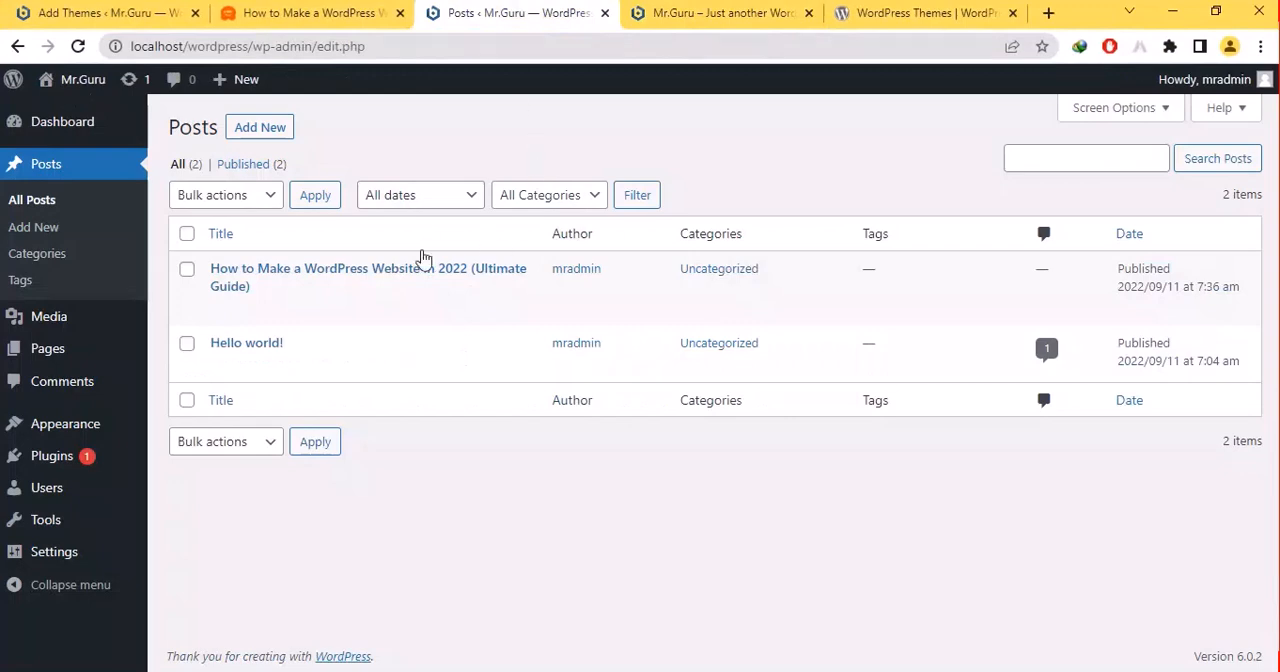
pyautogui.click(219, 310)
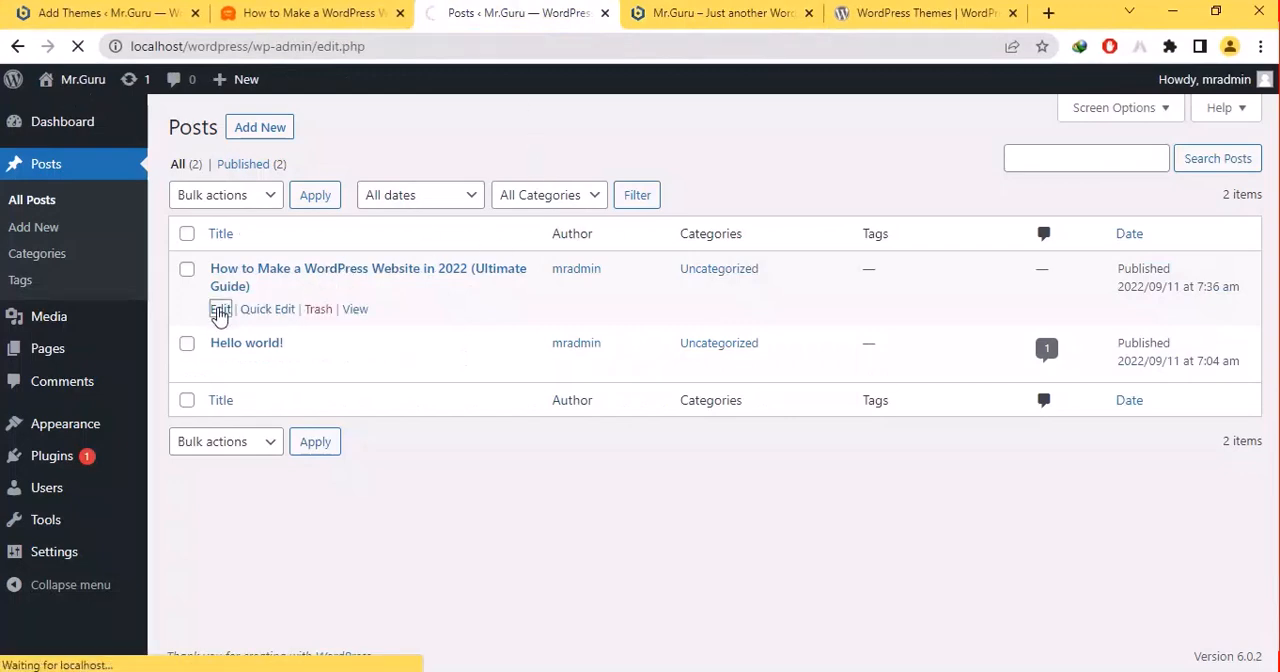
pyautogui.click(680, 13)
pyautogui.click(340, 13)
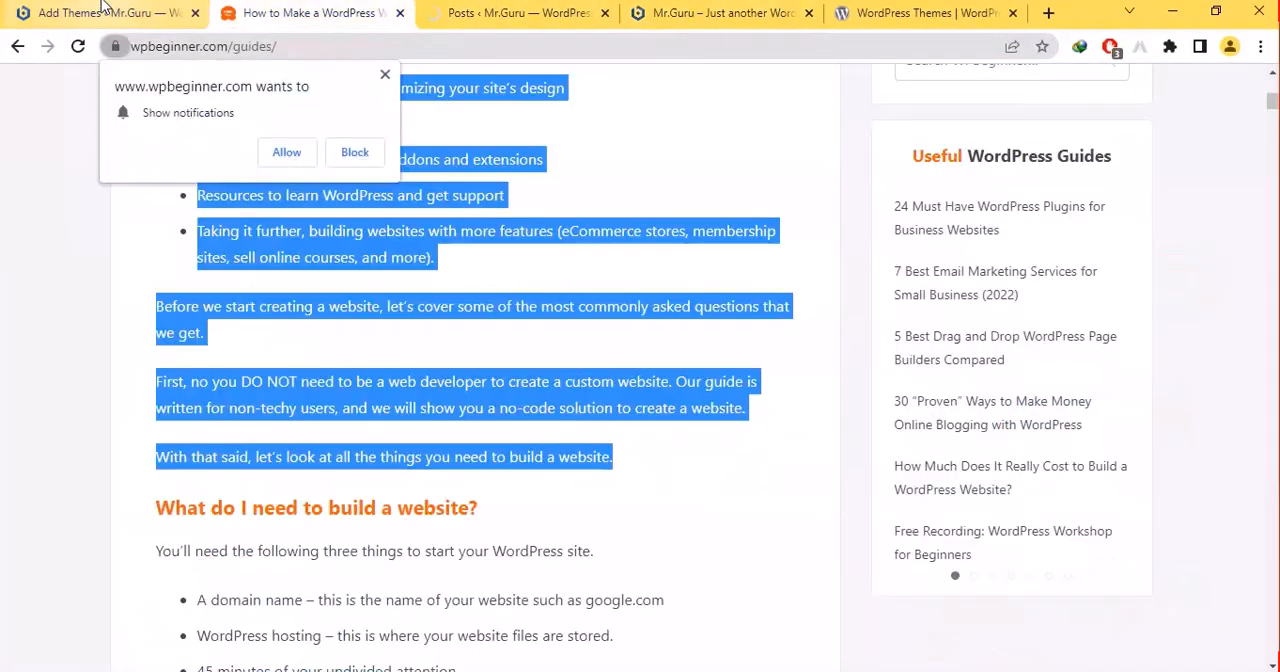
pyautogui.click(103, 10)
pyautogui.click(215, 93)
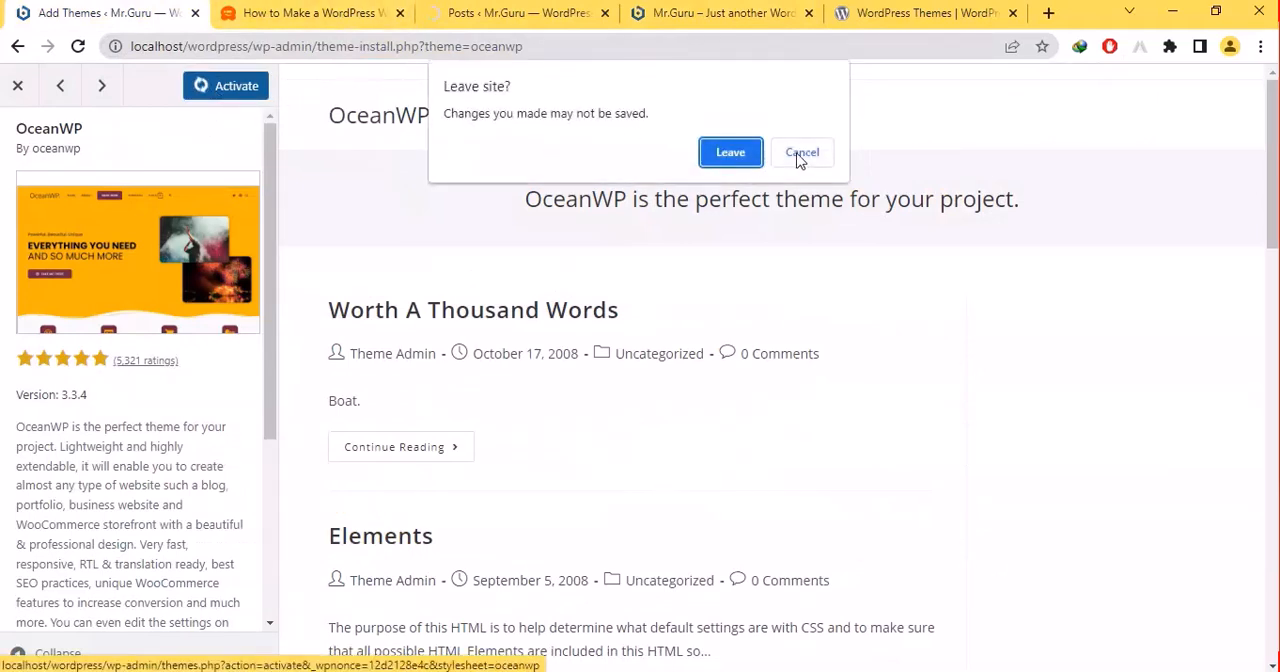
pyautogui.click(800, 158)
# - Create a "WordPress" category for the post and remove the post from Uncategorized
pyautogui.click(520, 13)
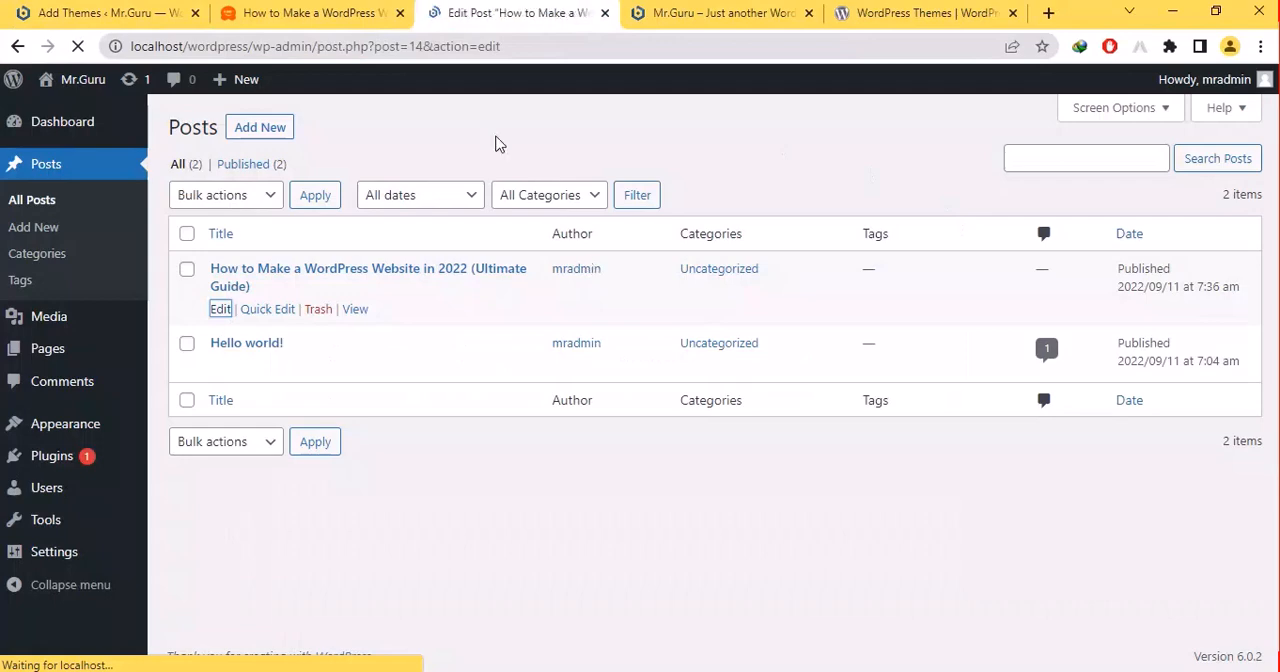
pyautogui.scroll(-3, 1200, 215)
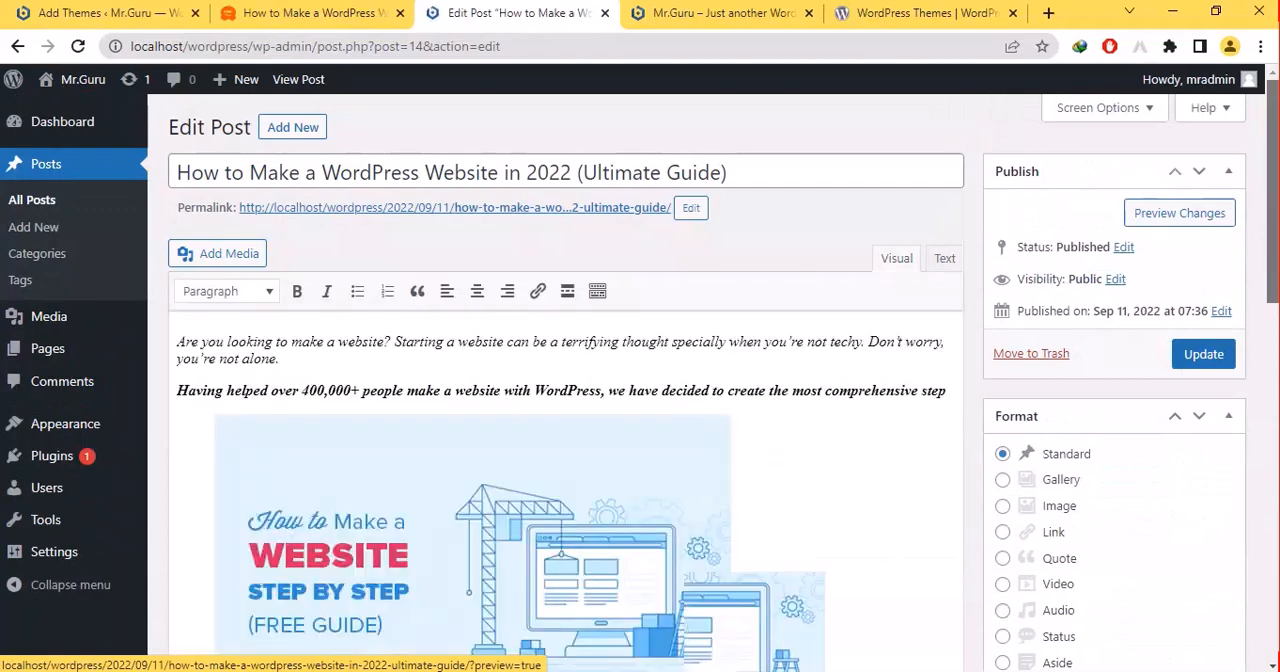
pyautogui.scroll(-9, 1180, 213)
pyautogui.scroll(4, 1180, 213)
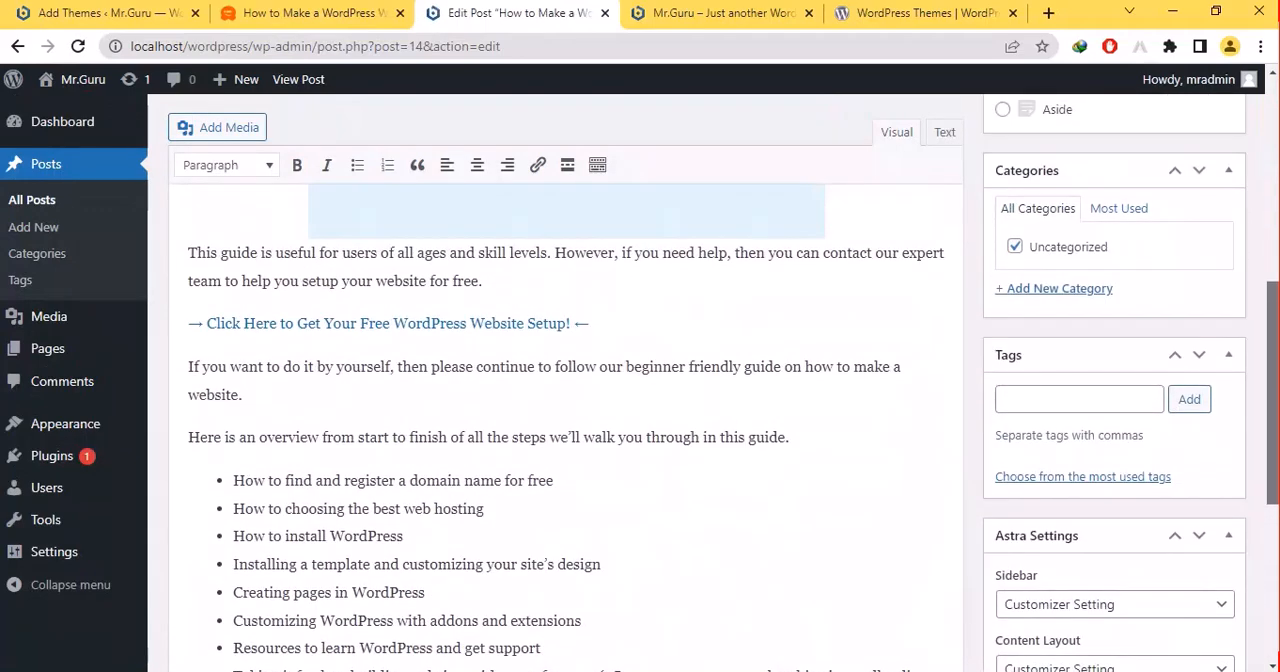
pyautogui.click(1054, 285)
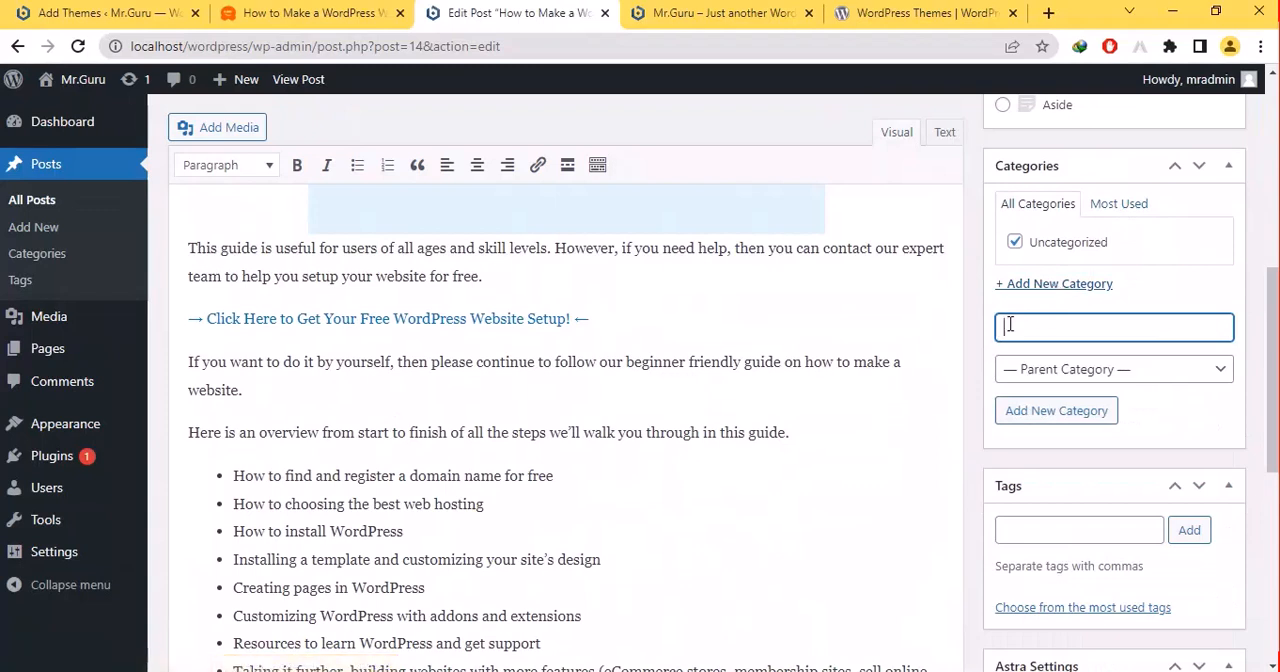
pyautogui.write('Word')
pyautogui.press('BackSpace')
pyautogui.write('dPr')
pyautogui.press('BackSpace')
pyautogui.press('BackSpace')
pyautogui.write('Press')
pyautogui.click(1036, 421)
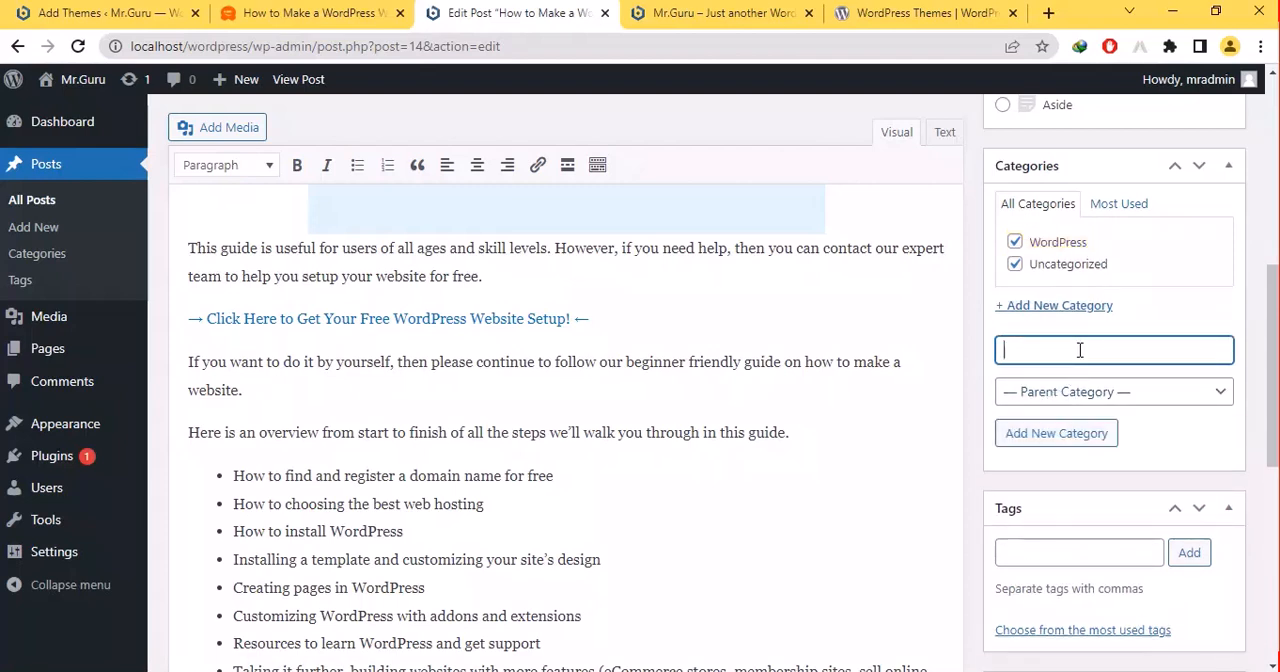
pyautogui.click(1018, 266)
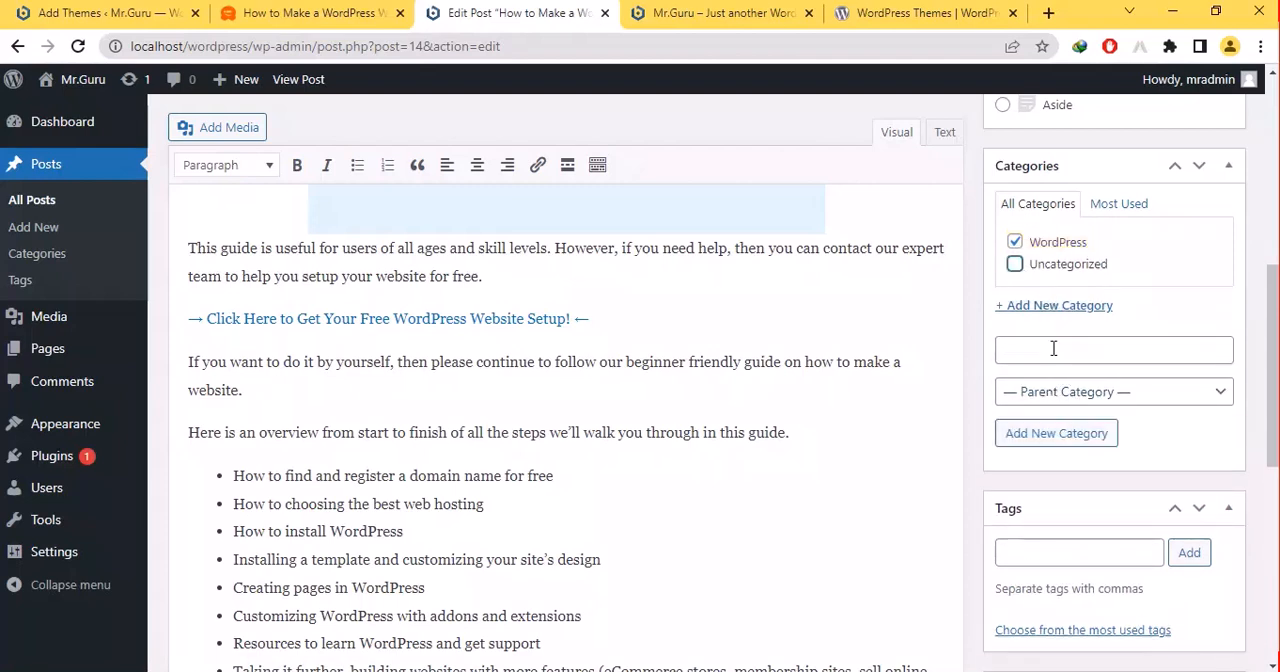
# - Create a "Blog WordPress" category for the post with WordPress as its parent category
pyautogui.click(1053, 348)
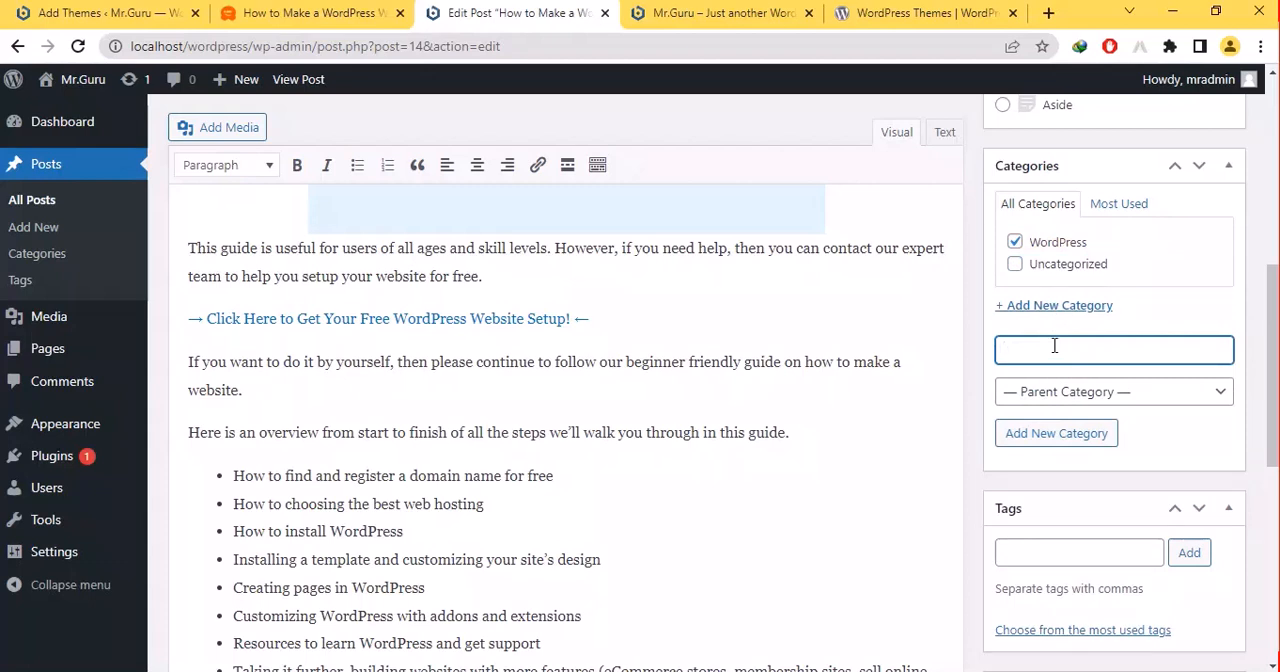
pyautogui.write('W')
pyautogui.press('BackSpace')
pyautogui.write('Make')
pyautogui.press('BackSpace')
pyautogui.press('BackSpace')
pyautogui.write('Blog')
pyautogui.press('BackSpace')
pyautogui.press('BackSpace')
pyautogui.press('BackSpace')
pyautogui.press('BackSpace')
pyautogui.write('Bllog Wordre')
pyautogui.press('BackSpace')
pyautogui.press('BackSpace')
pyautogui.write('Press')
pyautogui.click(1055, 394)
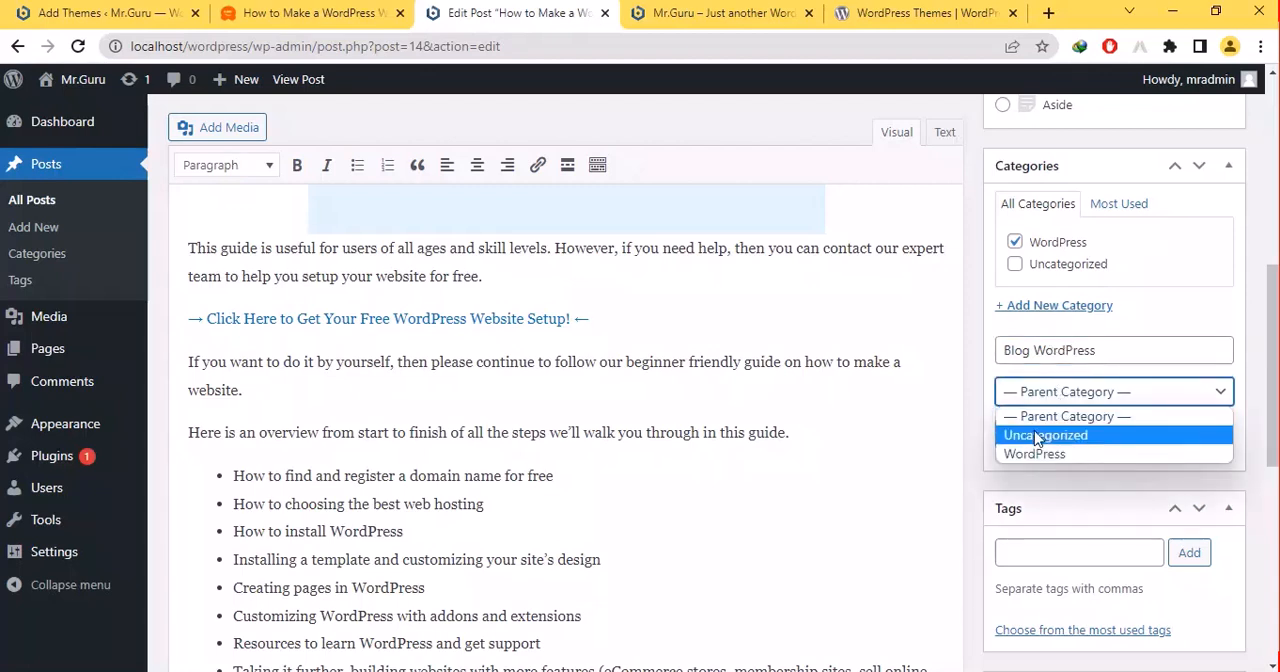
pyautogui.click(1035, 453)
pyautogui.click(1037, 435)
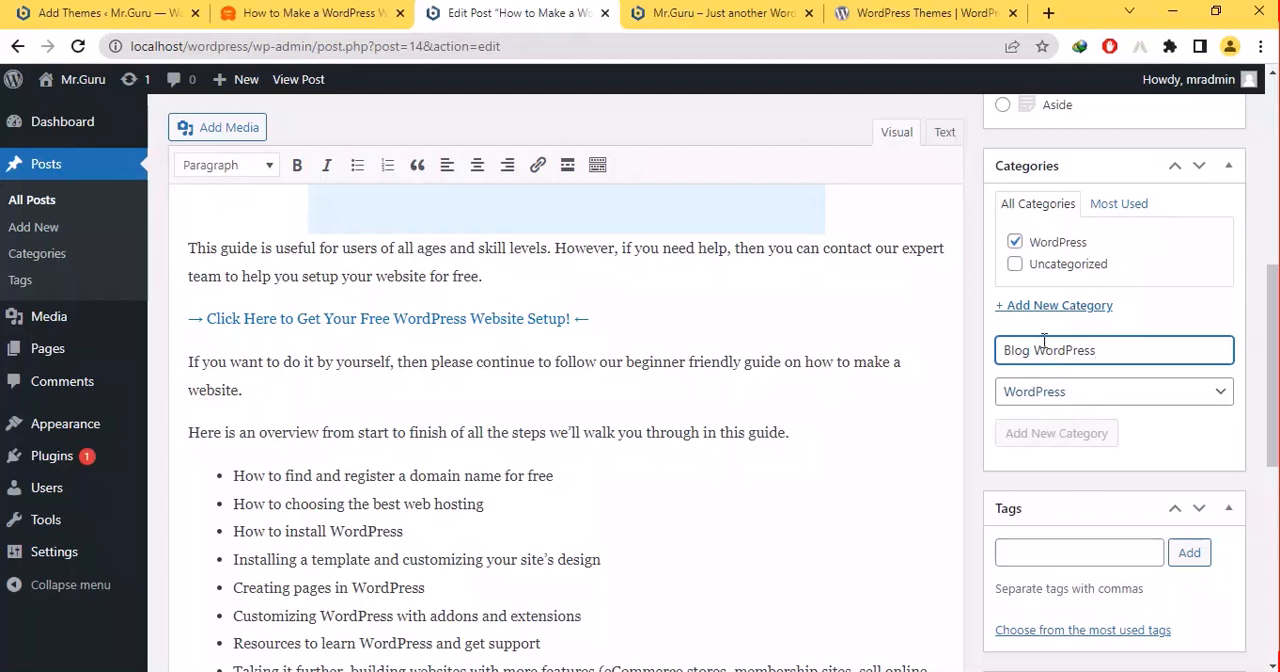
pyautogui.click(1057, 437)
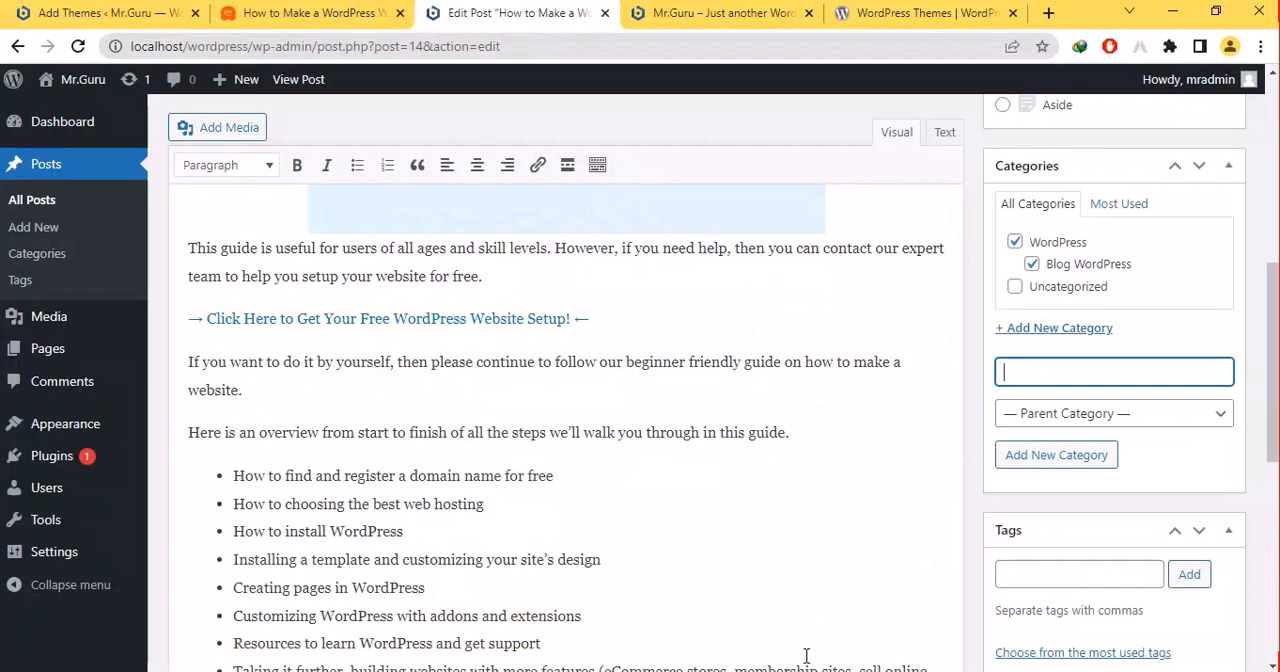
# - Add the tag "how to make wordress website" to the post
pyautogui.click(1015, 567)
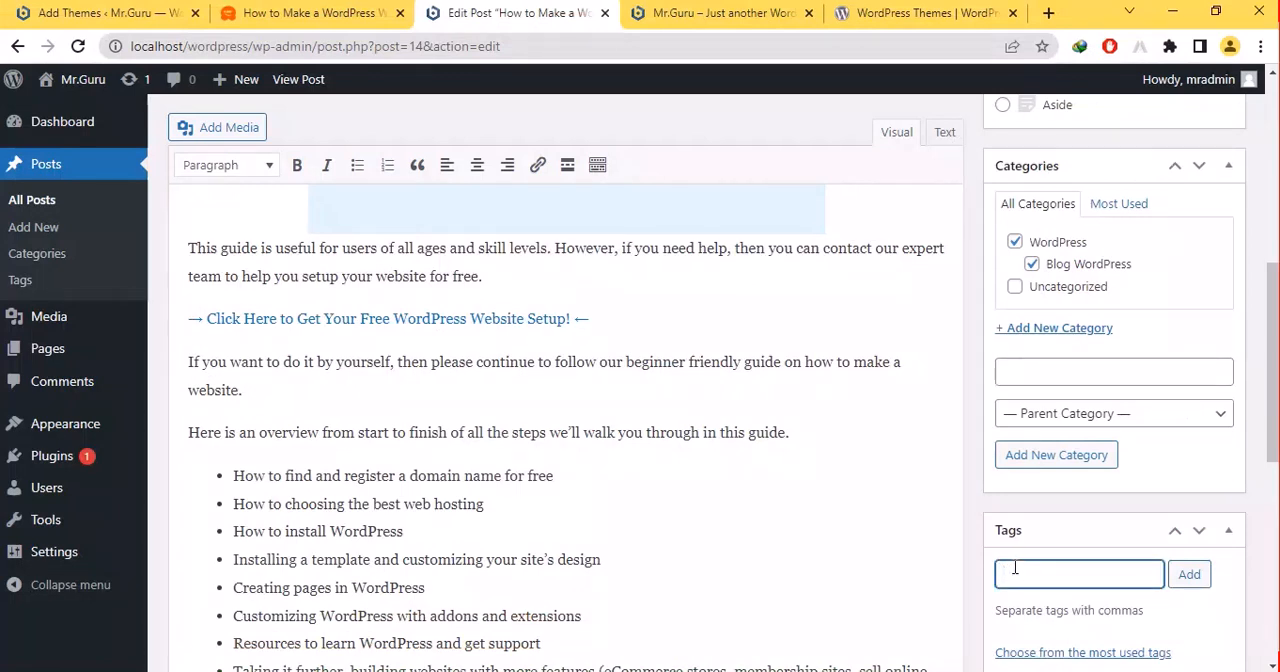
pyautogui.write('how to make word')
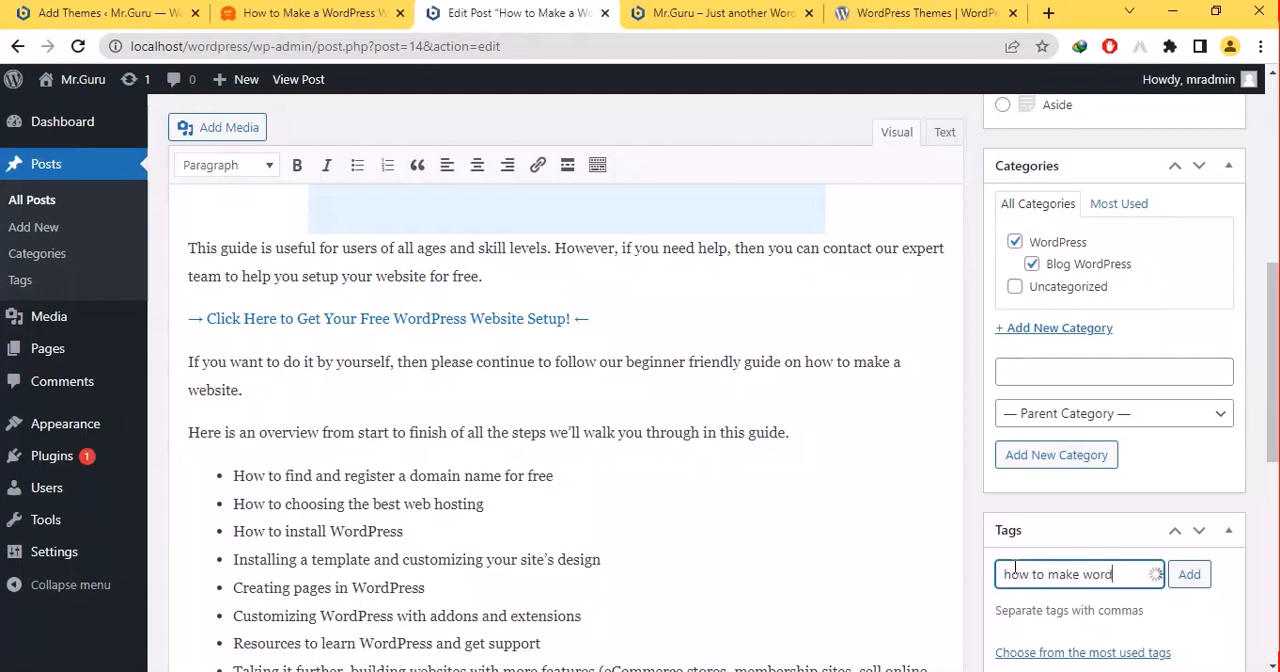
pyautogui.write('ress')
pyautogui.write(' websit')
pyautogui.write('e')
pyautogui.press('Return')
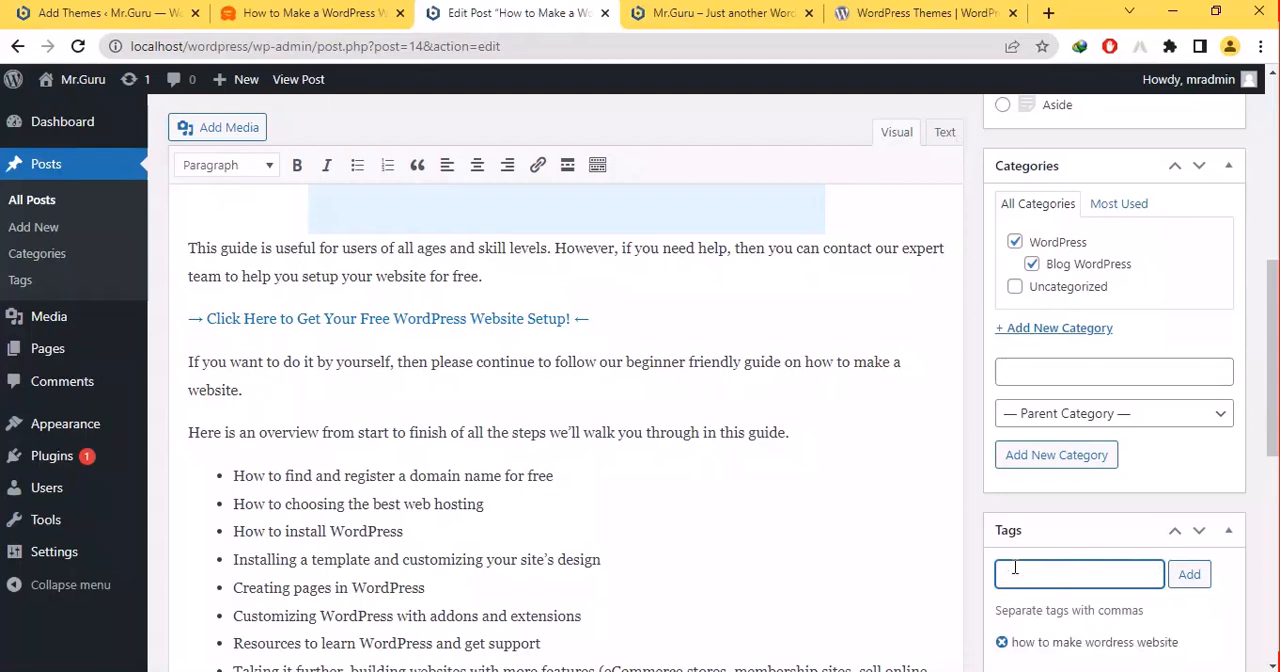
# - Add the tag "wordpress website" to the post
pyautogui.scroll(-3, 1014, 567)
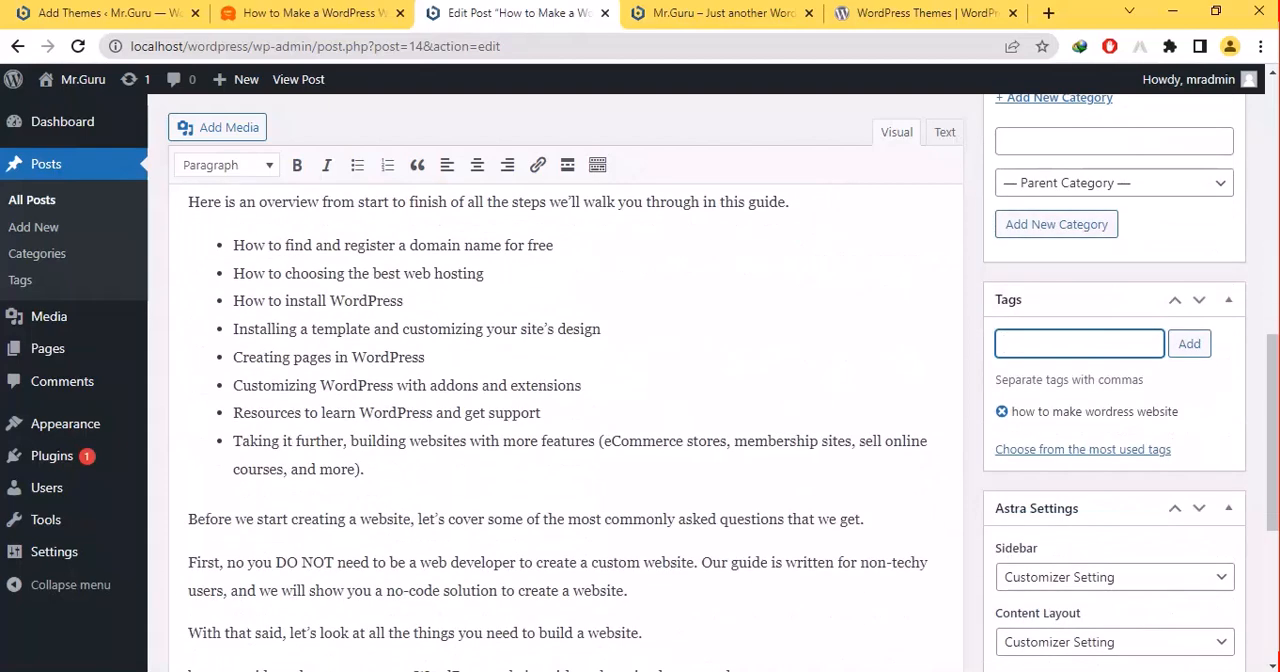
pyautogui.write('wordpress webs')
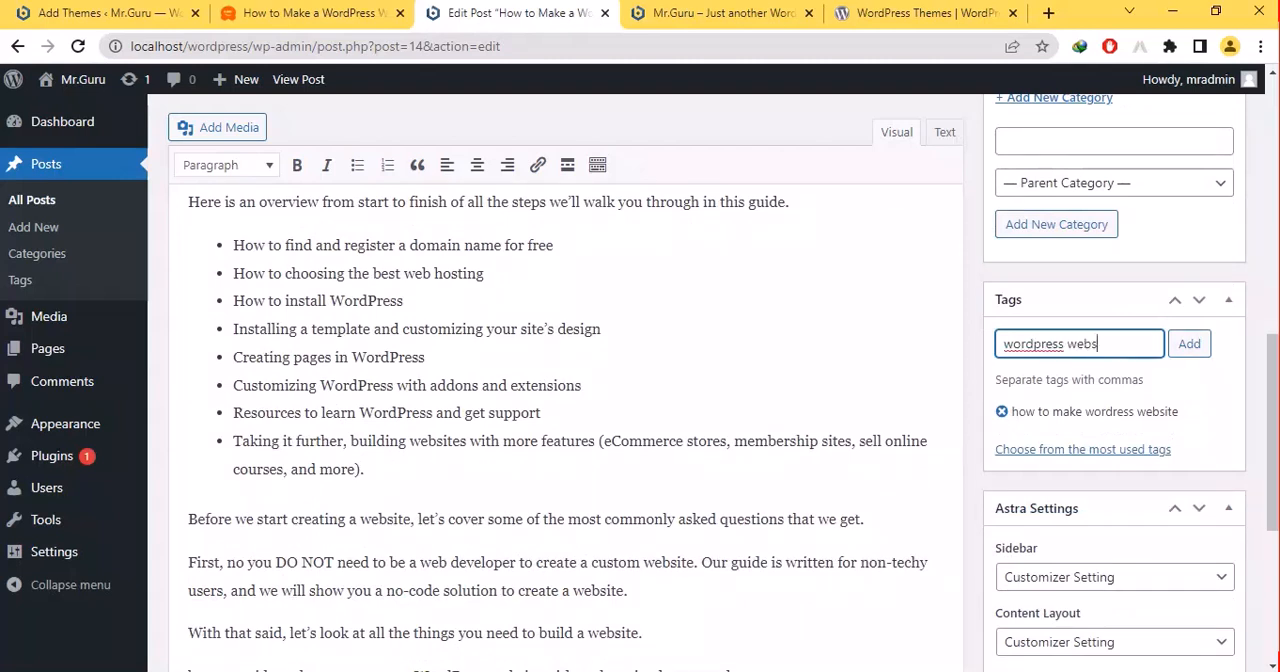
pyautogui.write('ite')
pyautogui.press('Return')
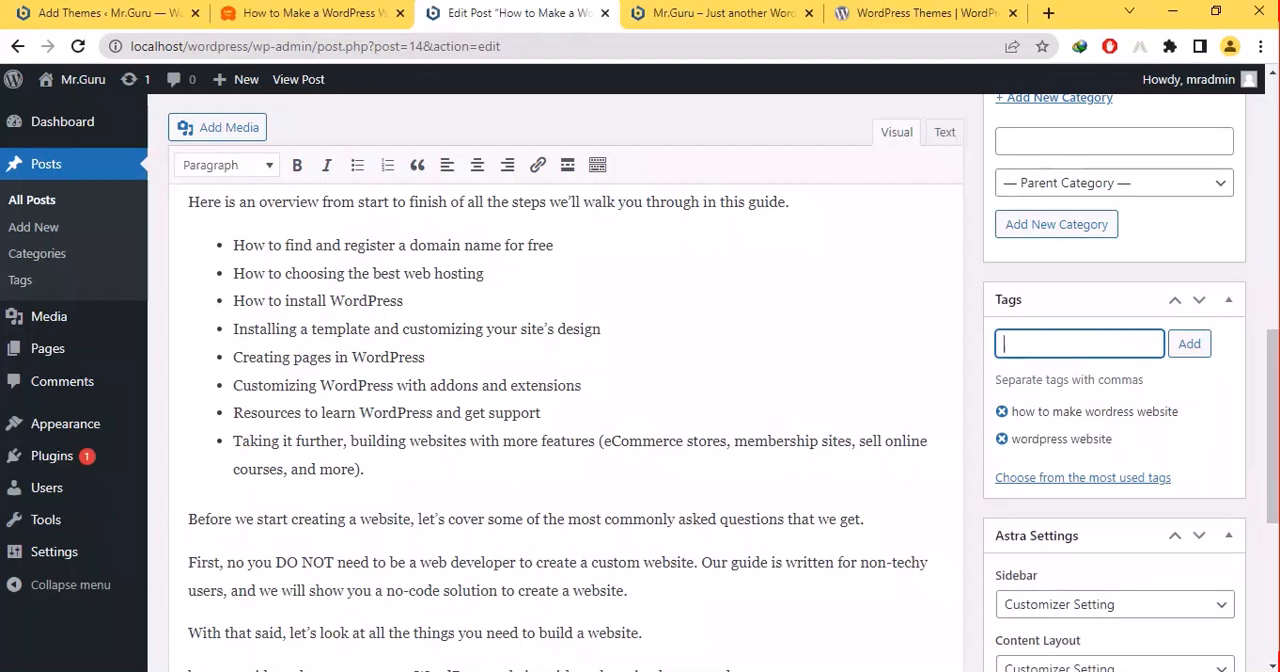
# - Add the tag "Create wordpress website" to the post
pyautogui.write('m')
pyautogui.press('BackSpace')
pyautogui.write('Crat')
pyautogui.press('BackSpace')
pyautogui.press('BackSpace')
pyautogui.write('eate wordpre')
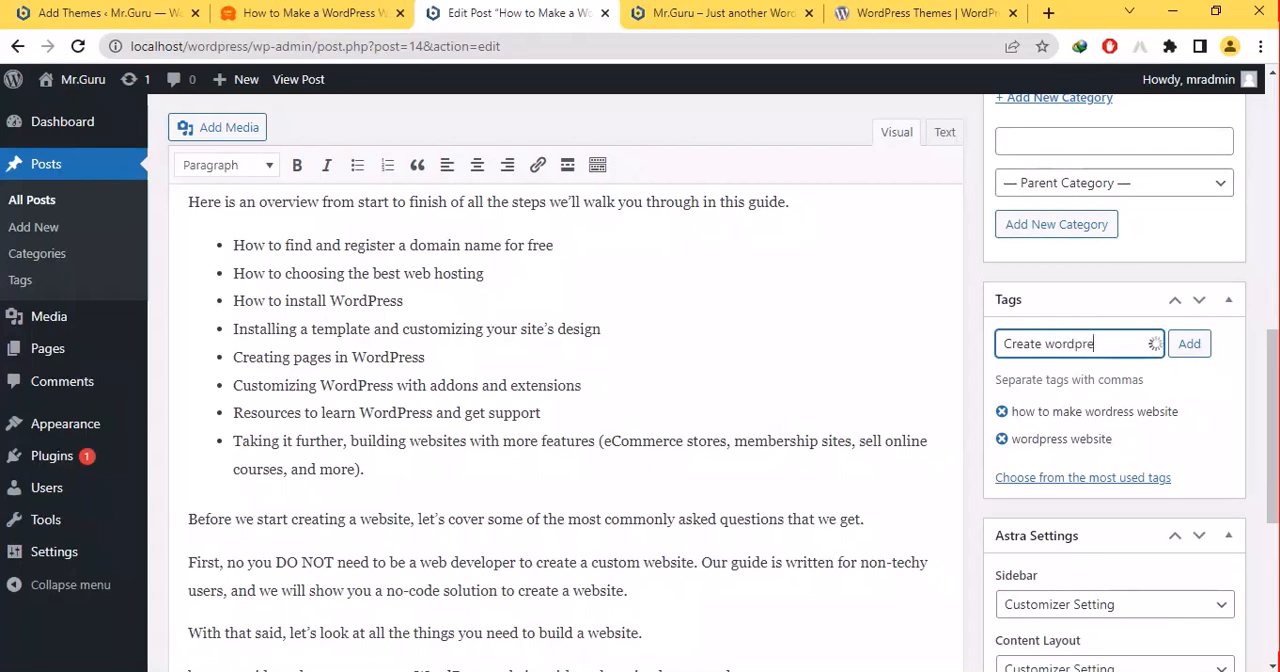
pyautogui.write('ss web')
pyautogui.press('BackSpace')
pyautogui.write('bsite')
pyautogui.press('Return')
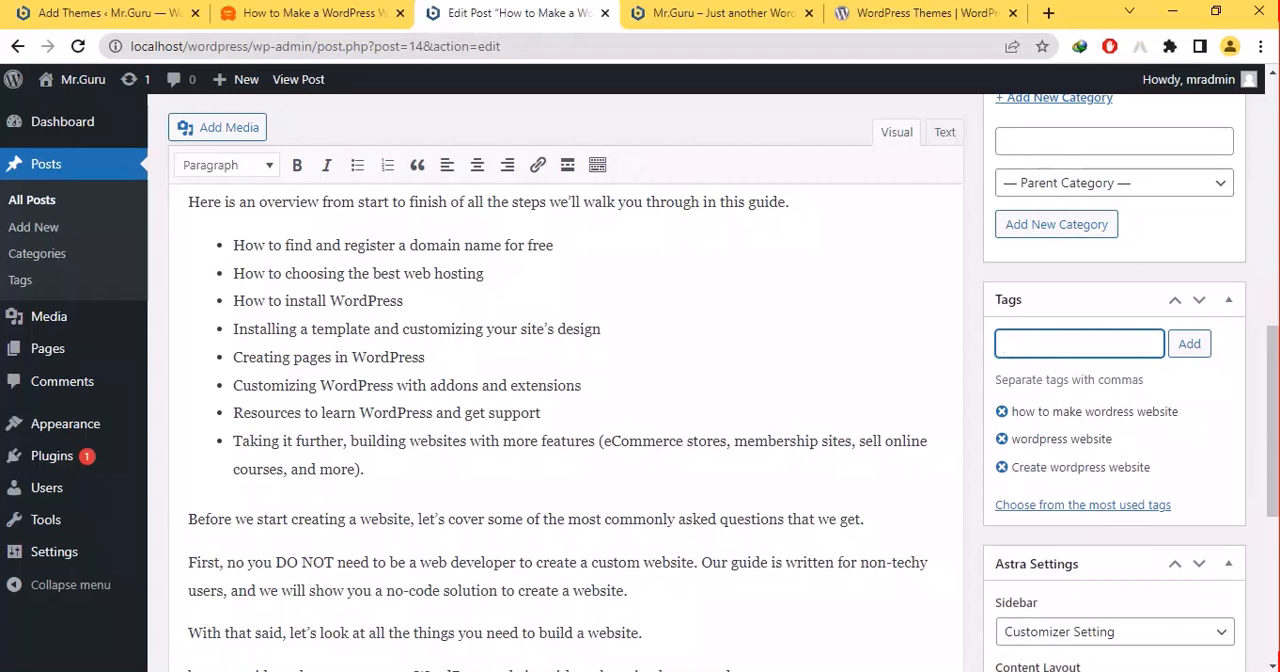
pyautogui.write('new')
pyautogui.press('BackSpace')
pyautogui.press('BackSpace')
pyautogui.press('BackSpace')
# - Update the published post to save its new categories and tags
pyautogui.scroll(-5, 566, 450)
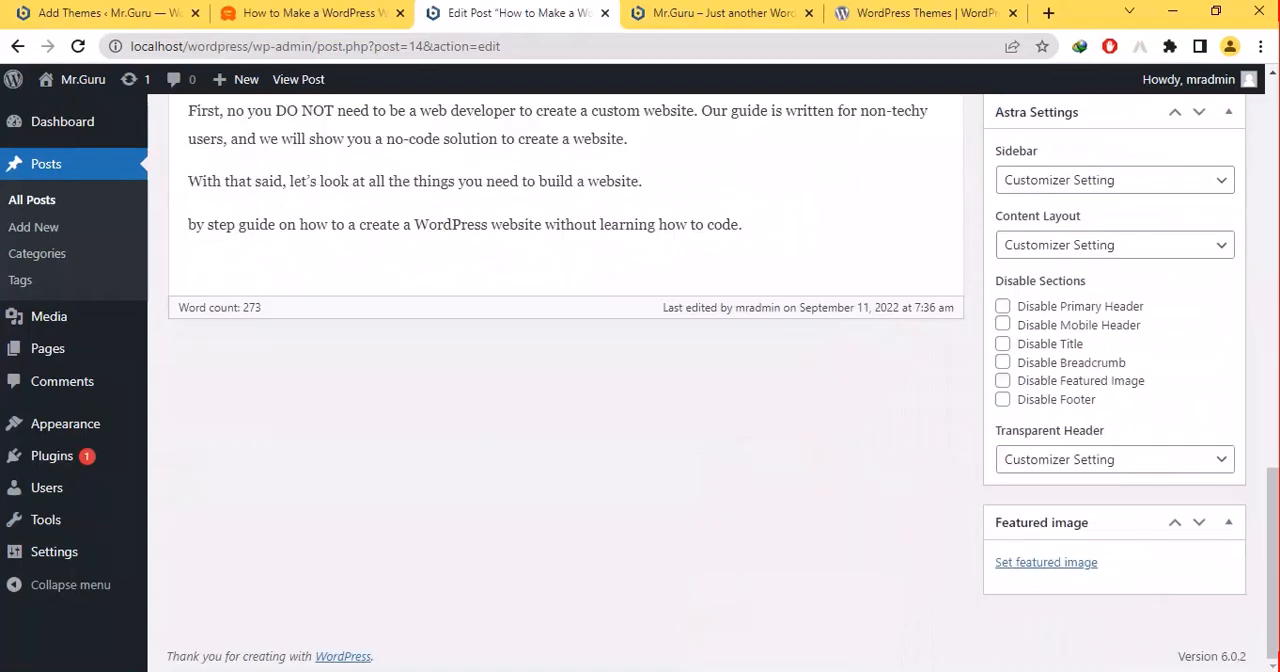
pyautogui.scroll(10, 566, 450)
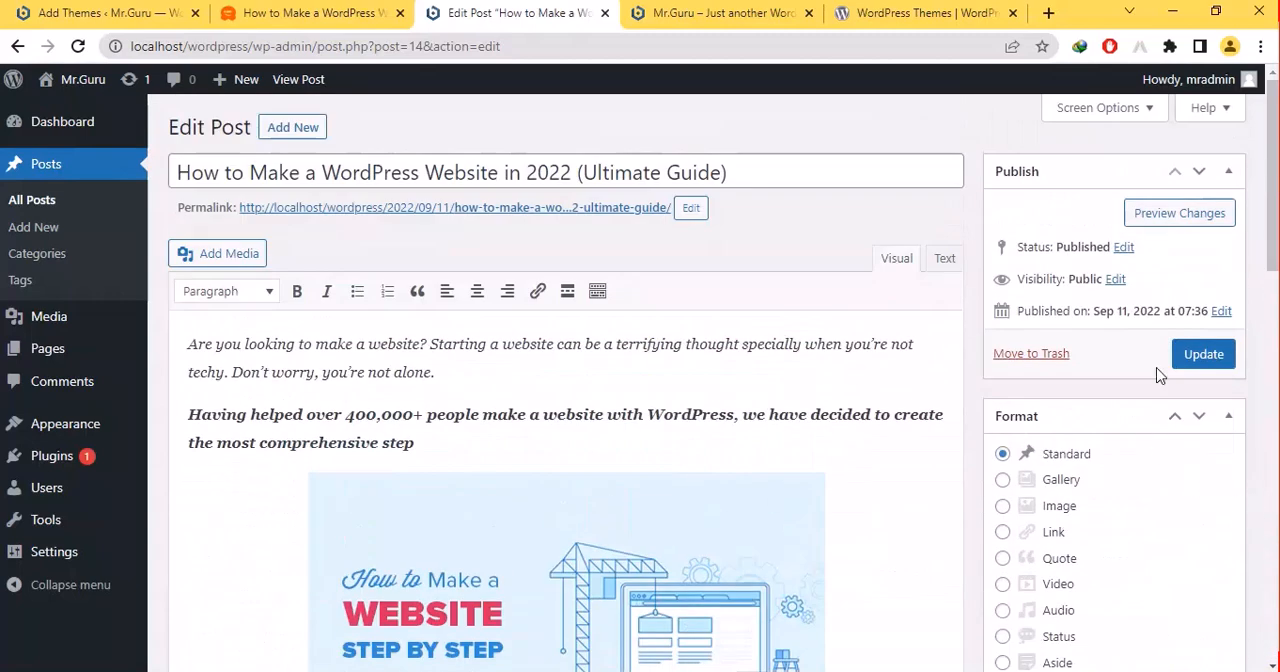
pyautogui.click(1185, 364)
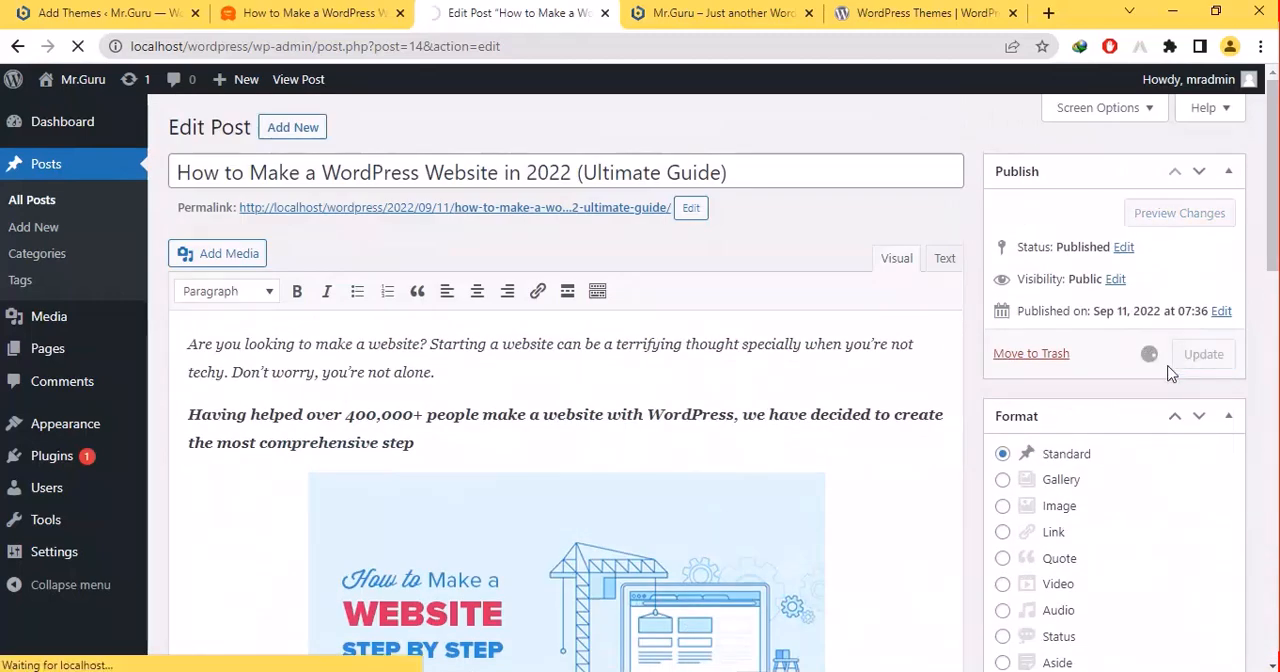
# - Open the post Categories page in a new tab and load the Tags page
pyautogui.rightClick(47, 257)
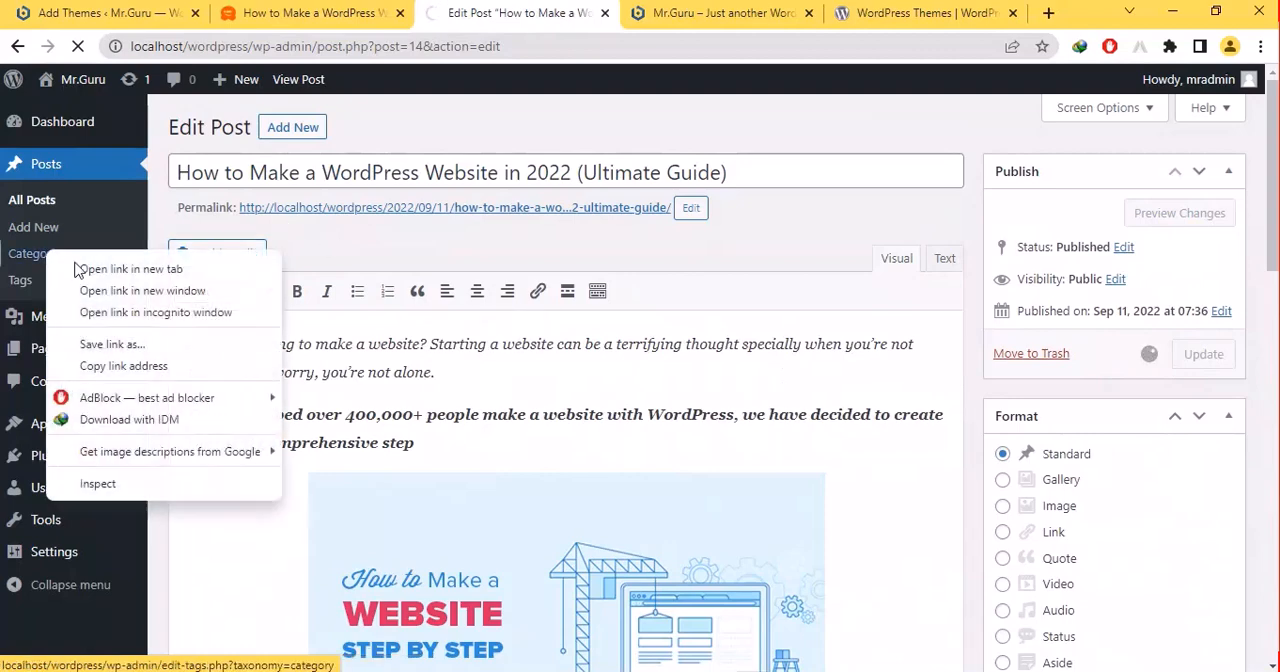
pyautogui.click(72, 268)
pyautogui.rightClick(60, 282)
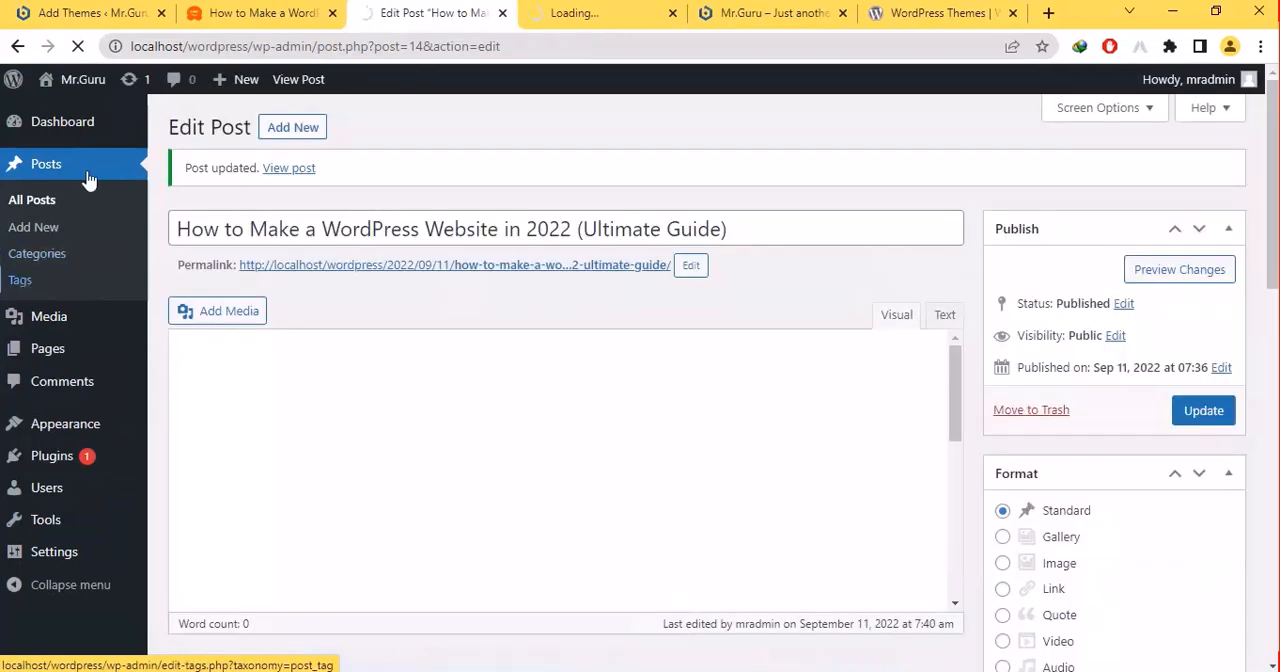
# - Activate the OceanWP theme and leave its preview
pyautogui.click(98, 12)
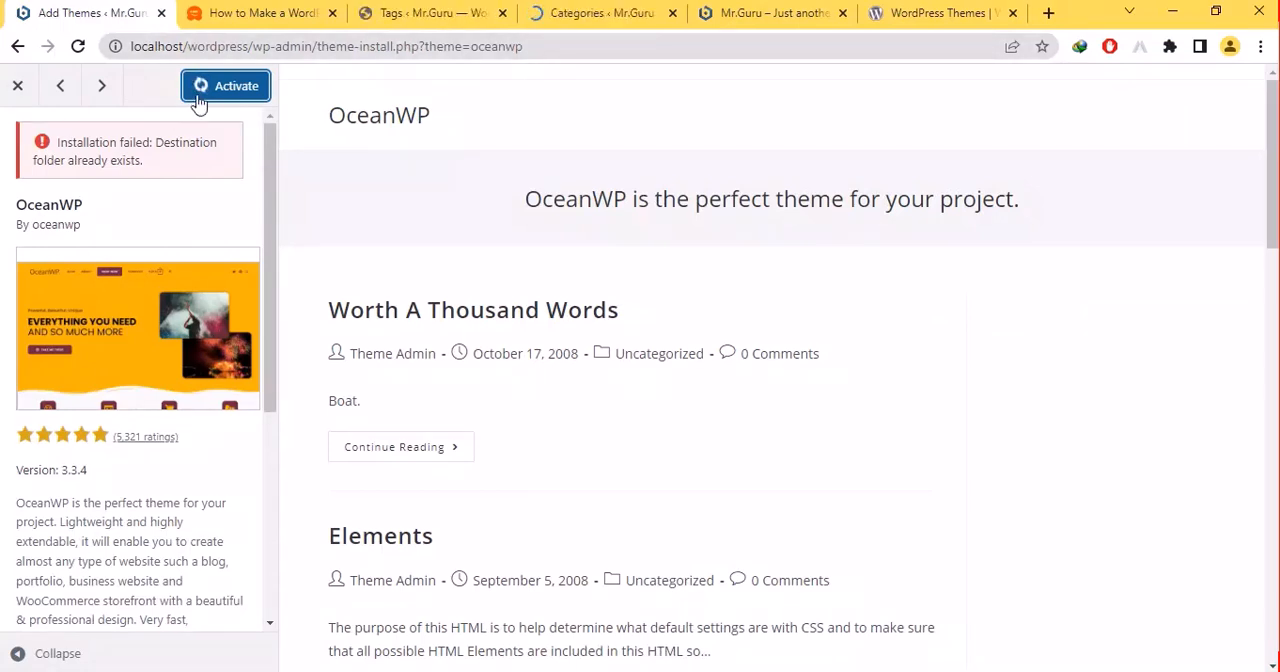
pyautogui.click(236, 92)
pyautogui.click(17, 92)
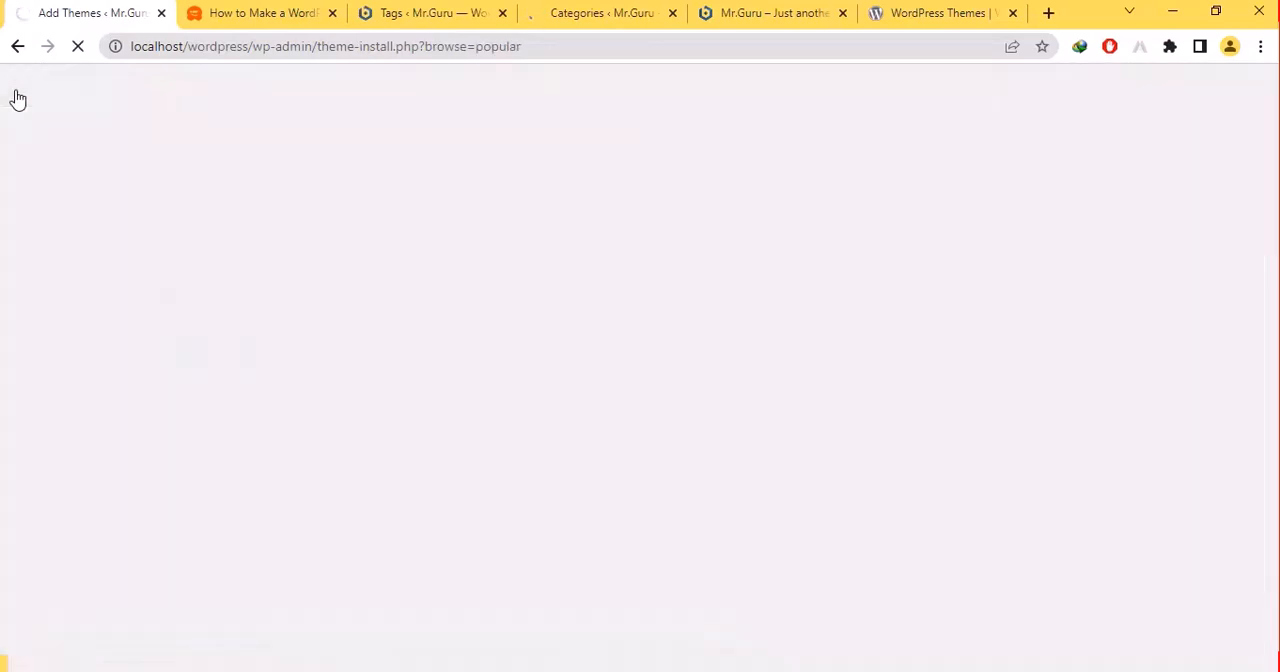
# - Add a new tag named "Make Money Onlien" on the Tags page
pyautogui.click(265, 8)
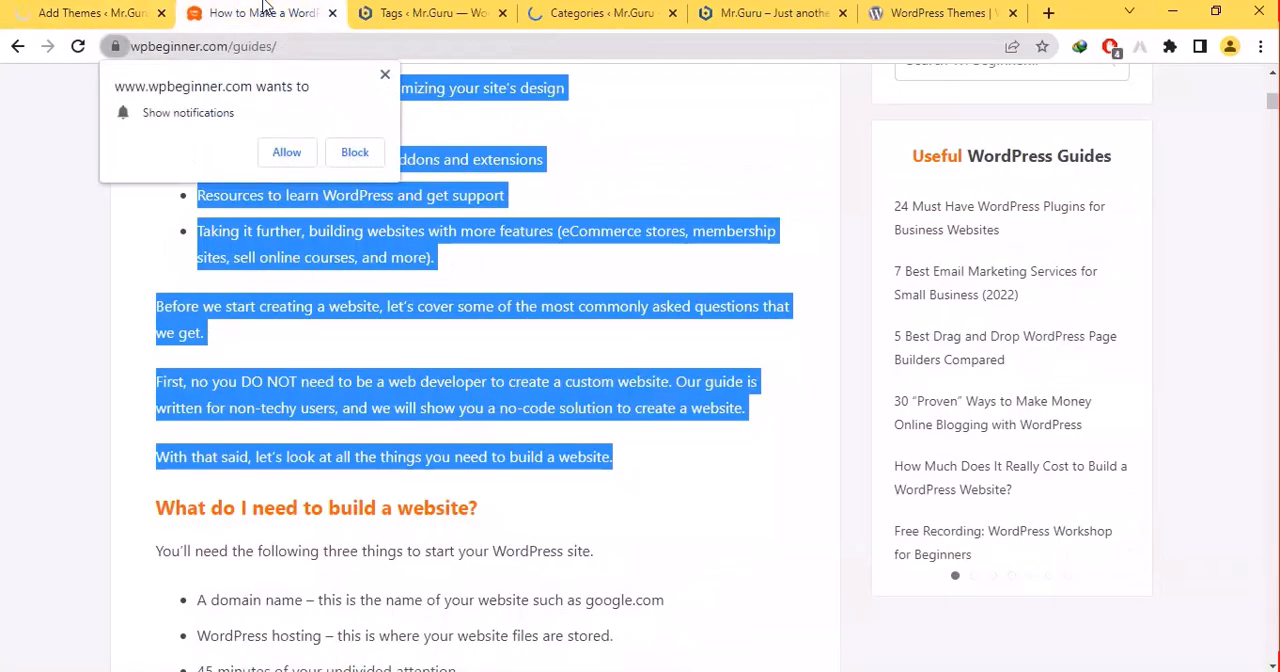
pyautogui.click(468, 11)
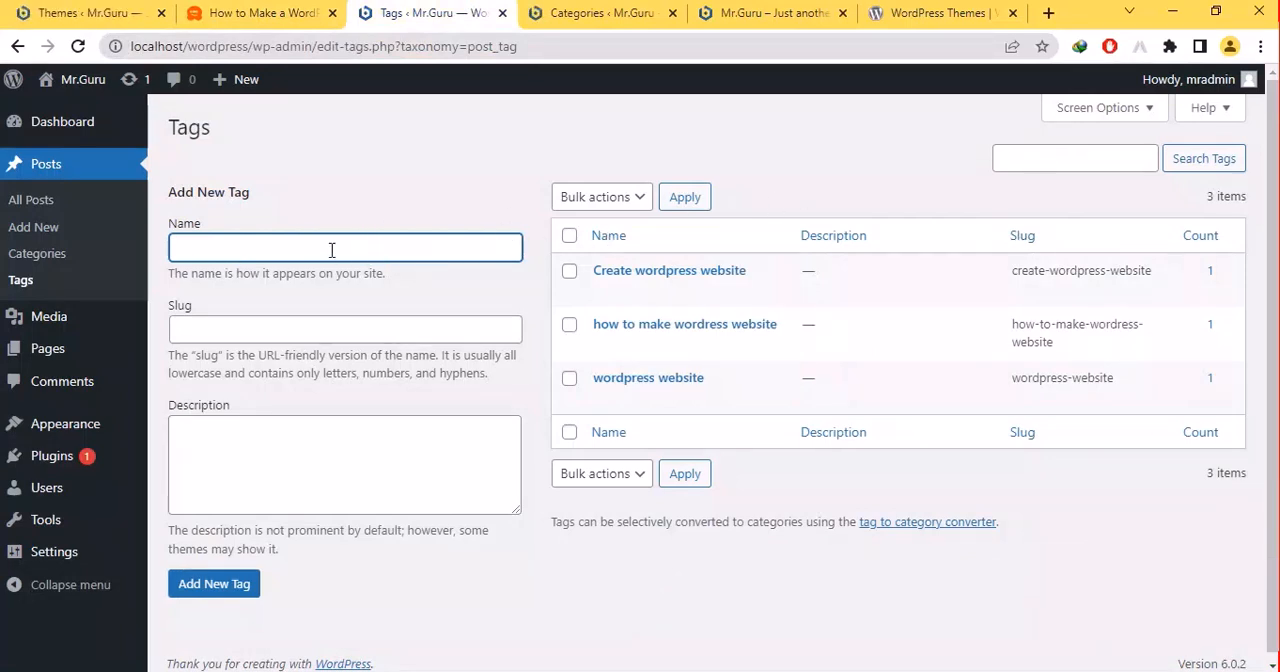
pyautogui.write('w')
pyautogui.press('BackSpace')
pyautogui.write('Ad')
pyautogui.press('BackSpace')
pyautogui.press('BackSpace')
pyautogui.press('BackSpace')
pyautogui.write('Mi')
pyautogui.press('BackSpace')
pyautogui.press('BackSpace')
pyautogui.write('Mi')
pyautogui.press('BackSpace')
pyautogui.press('BackSpace')
pyautogui.write('Make Monet')
pyautogui.write('Onlien')
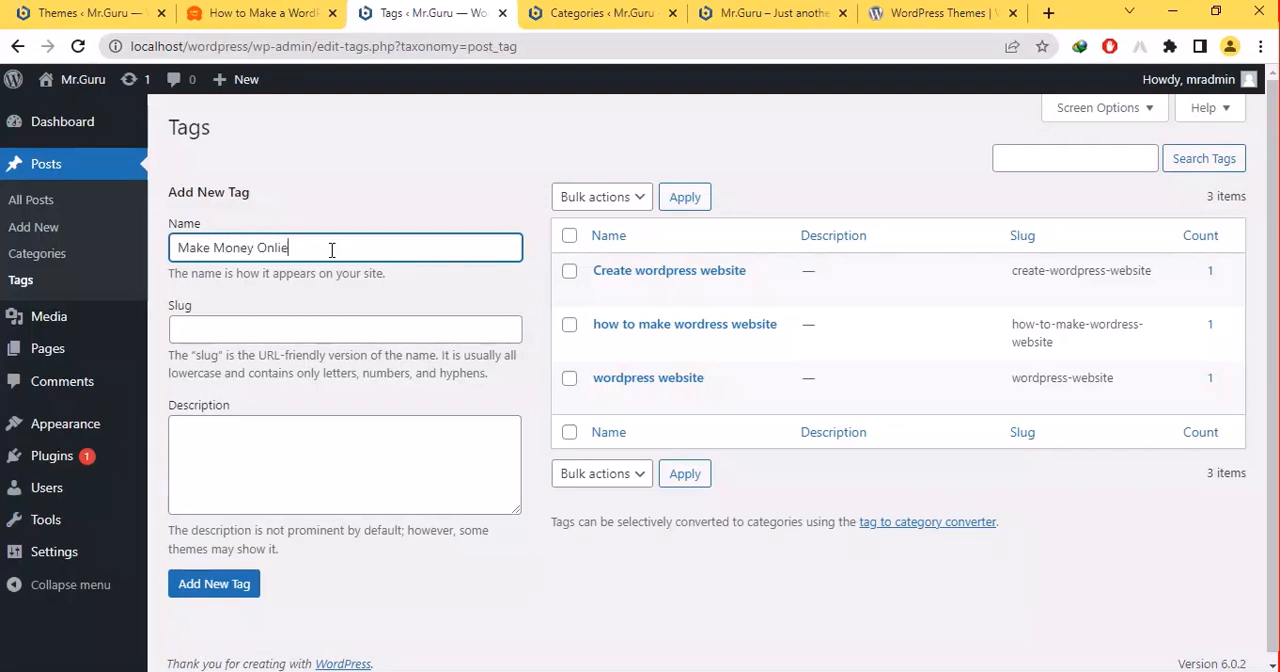
pyautogui.press('Return')
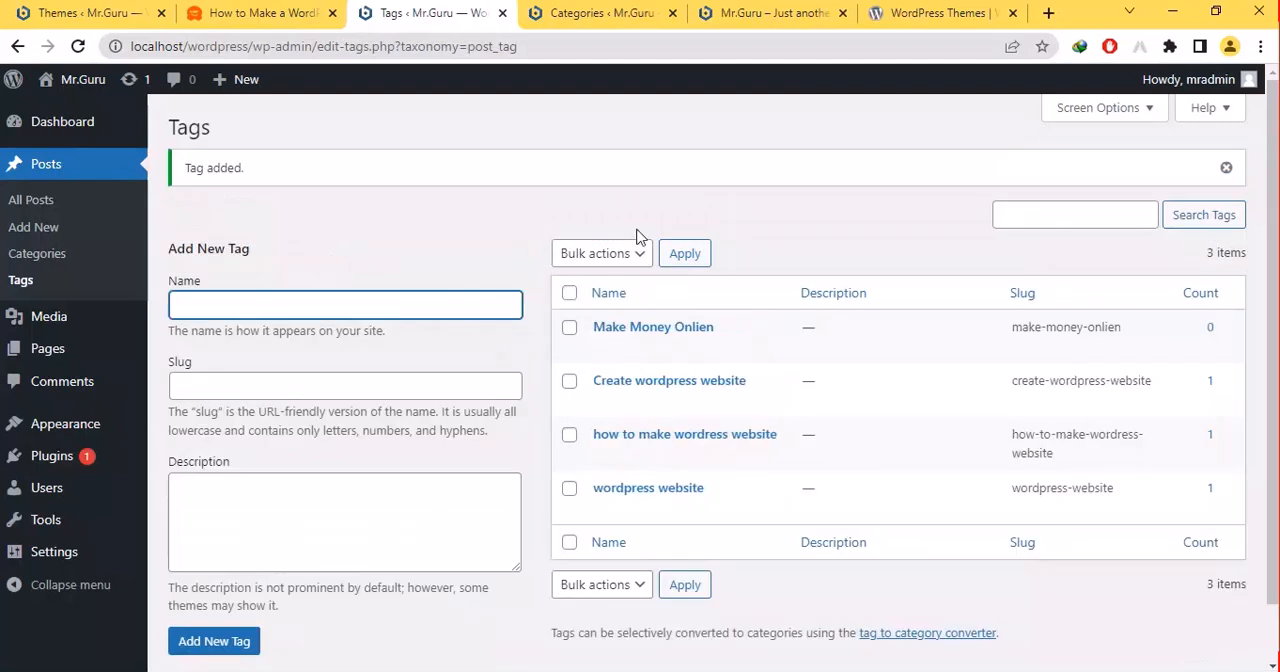
# - Rename the tag "Make Money Onlien" as "Make Money Online", save it and close its edit page
pyautogui.click(377, 329)
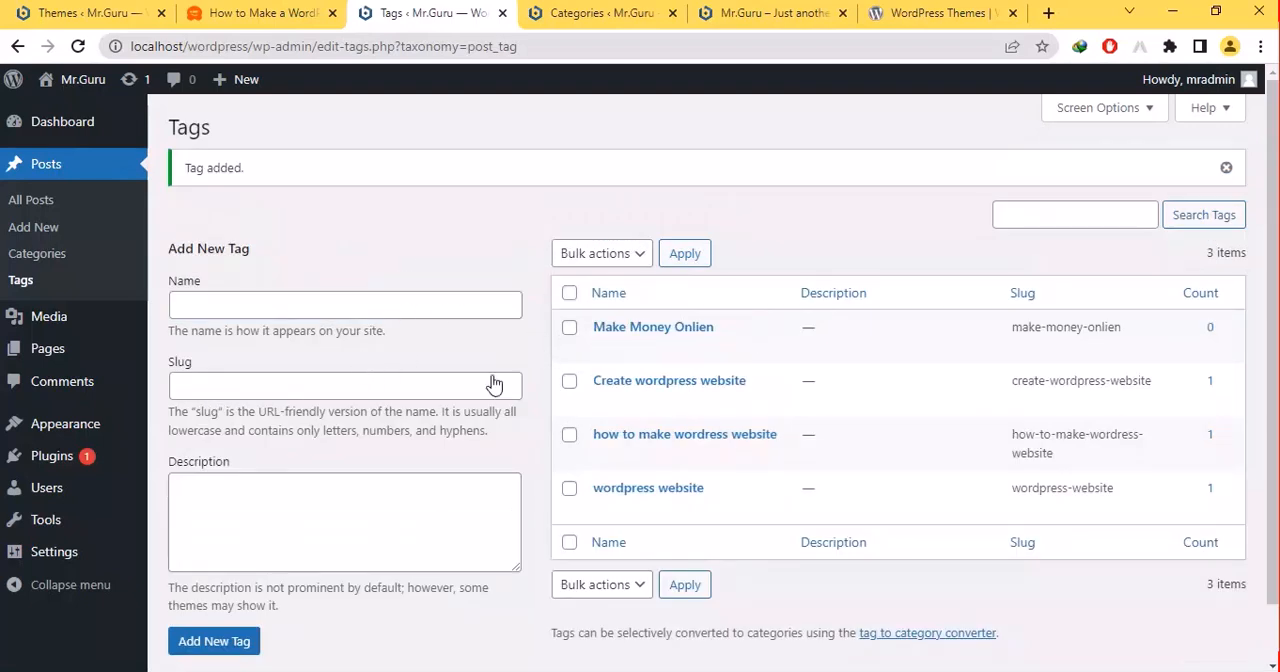
pyautogui.moveTo(654, 342)
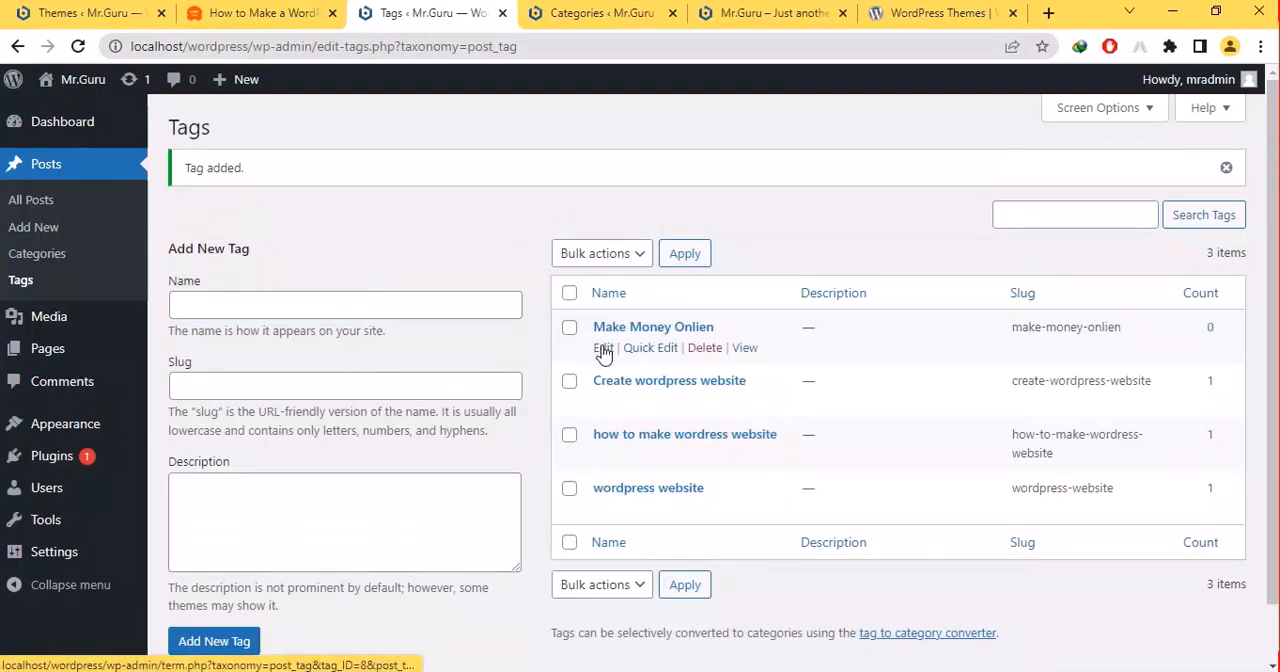
pyautogui.rightClick(603, 354)
pyautogui.click(640, 362)
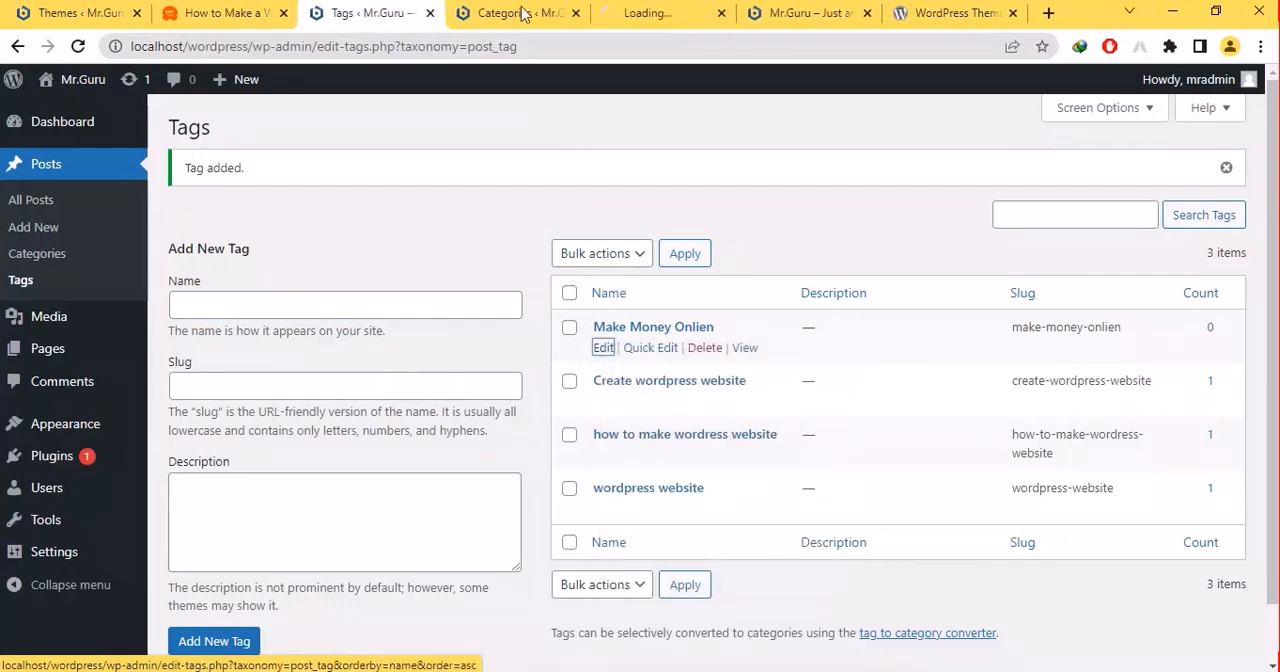
pyautogui.click(520, 7)
pyautogui.click(627, 7)
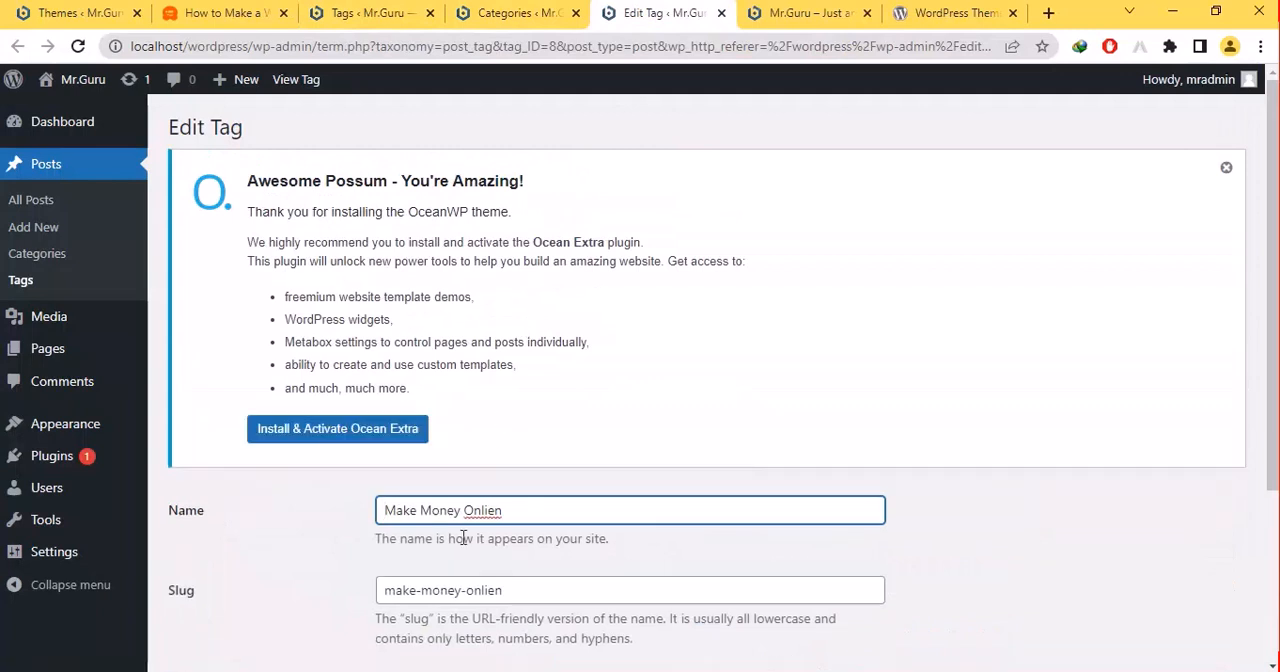
pyautogui.moveTo(420, 590); pyautogui.dragTo(506, 590)
pyautogui.click(520, 591)
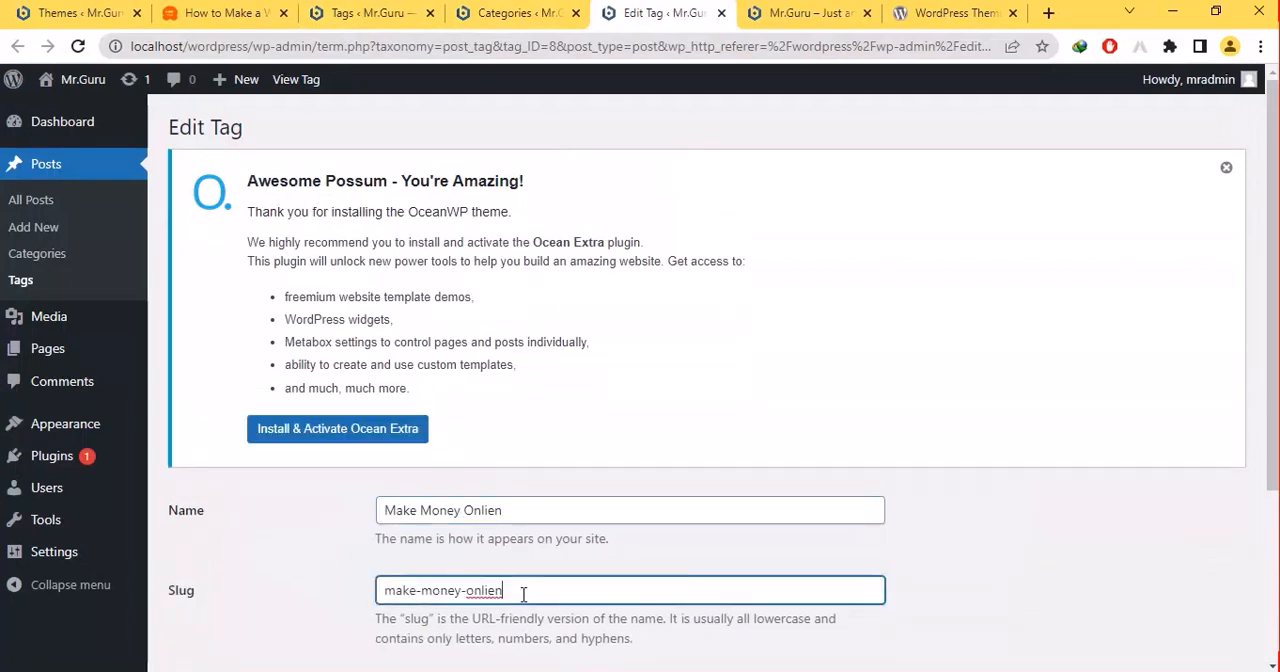
pyautogui.click(540, 510)
pyautogui.press('BackSpace')
pyautogui.press('BackSpace')
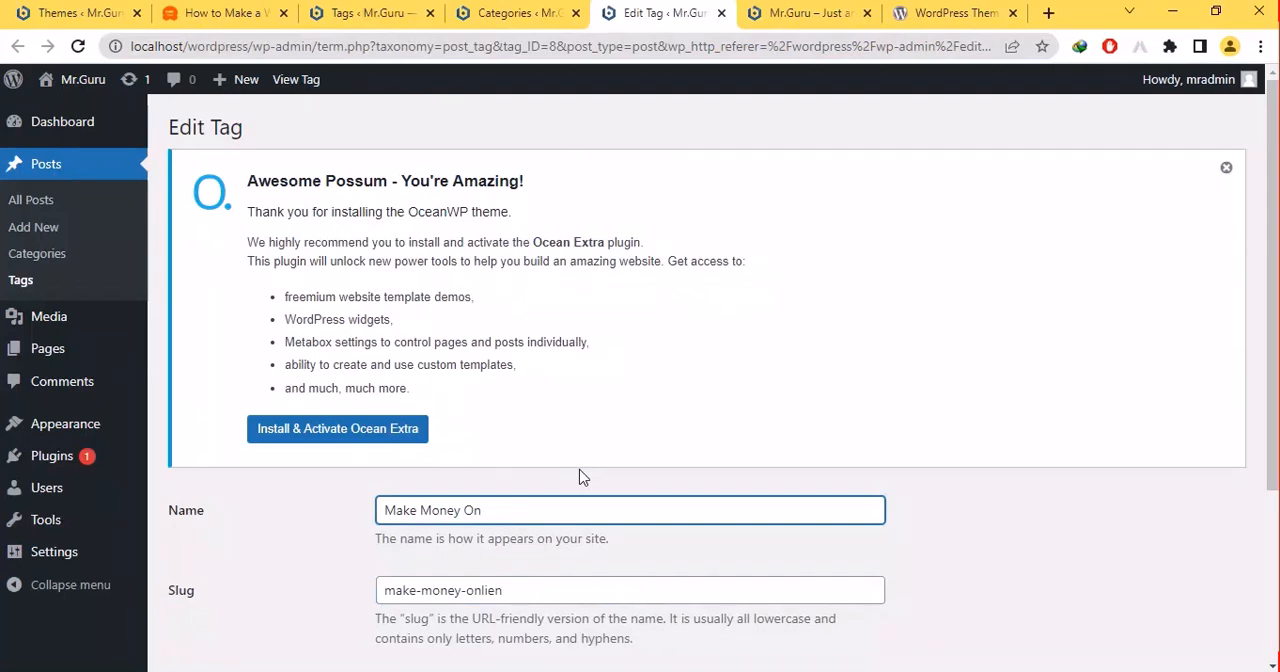
pyautogui.write('ne')
pyautogui.press('Return')
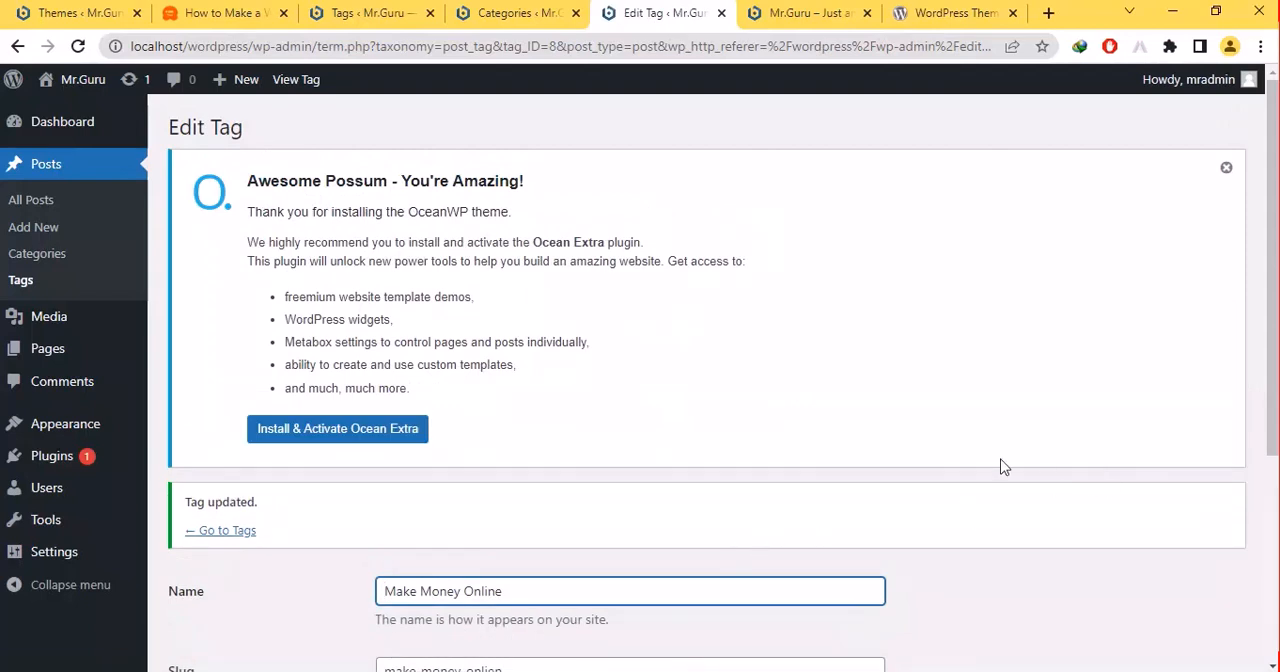
pyautogui.click(721, 13)
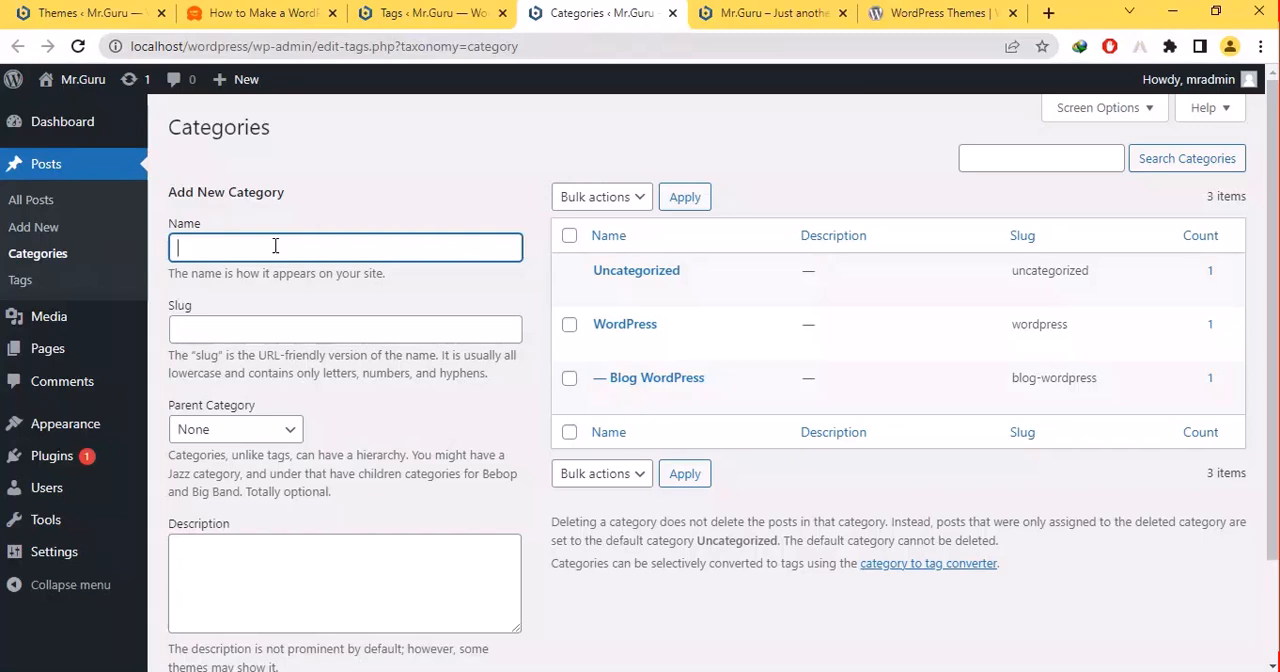
# - Try to add a category named "Website" under the parent category WordPress
pyautogui.write('Wr')
pyautogui.write('bs')
pyautogui.press('BackSpace')
pyautogui.write('ite')
pyautogui.press('BackSpace')
pyautogui.press('BackSpace')
pyautogui.write('te')
pyautogui.click(189, 335)
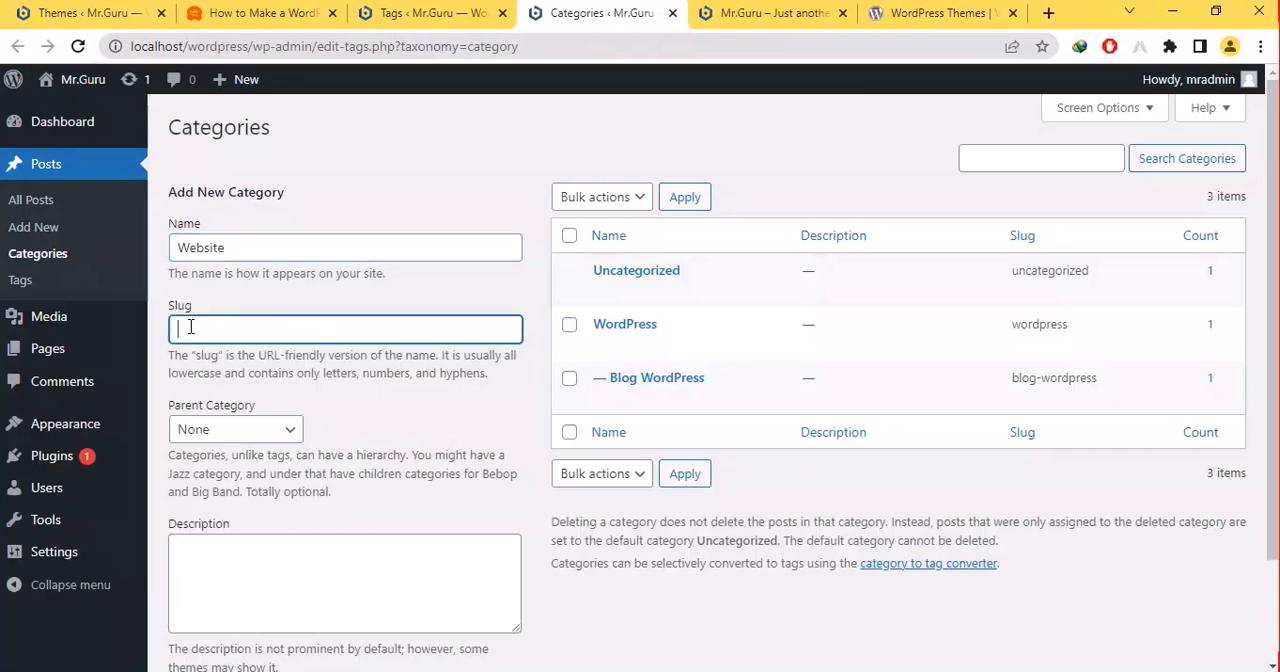
pyautogui.click(195, 436)
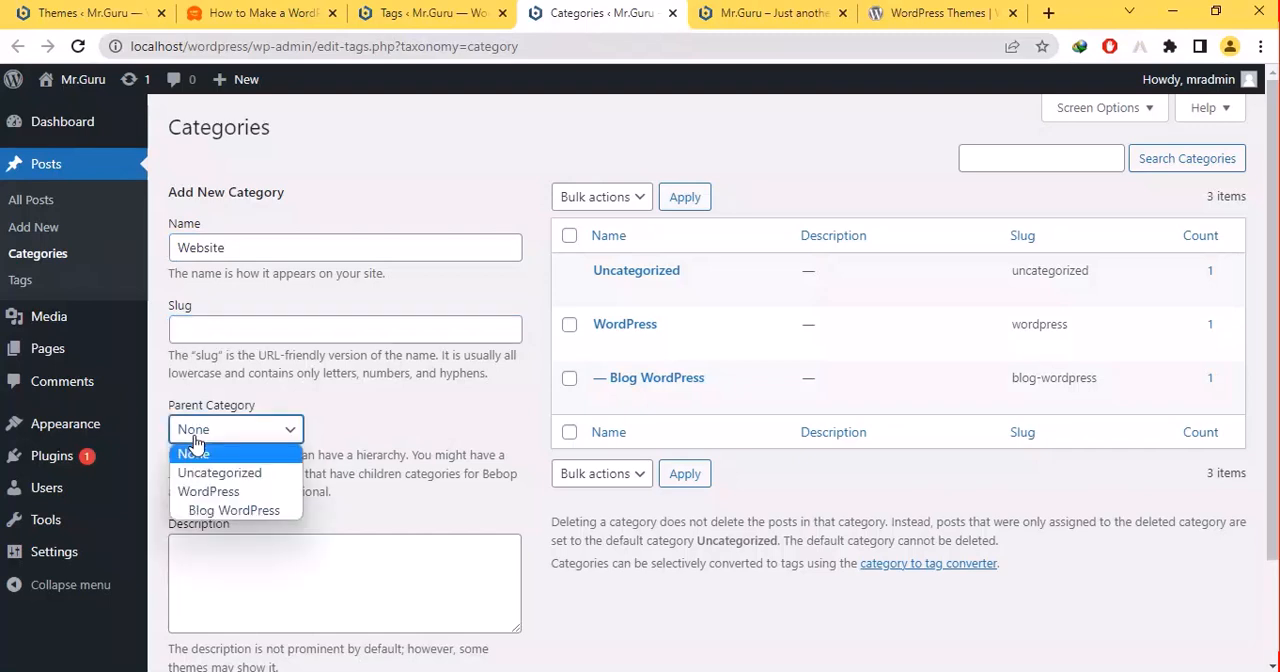
pyautogui.click(205, 489)
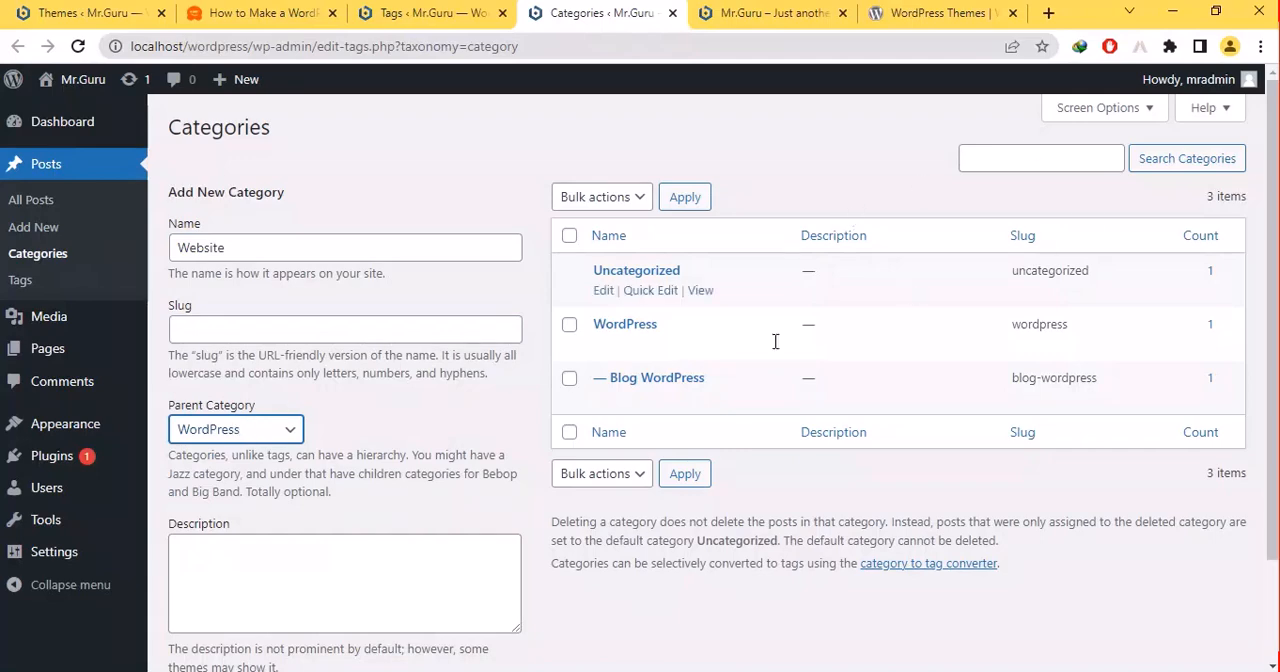
pyautogui.click(680, 476)
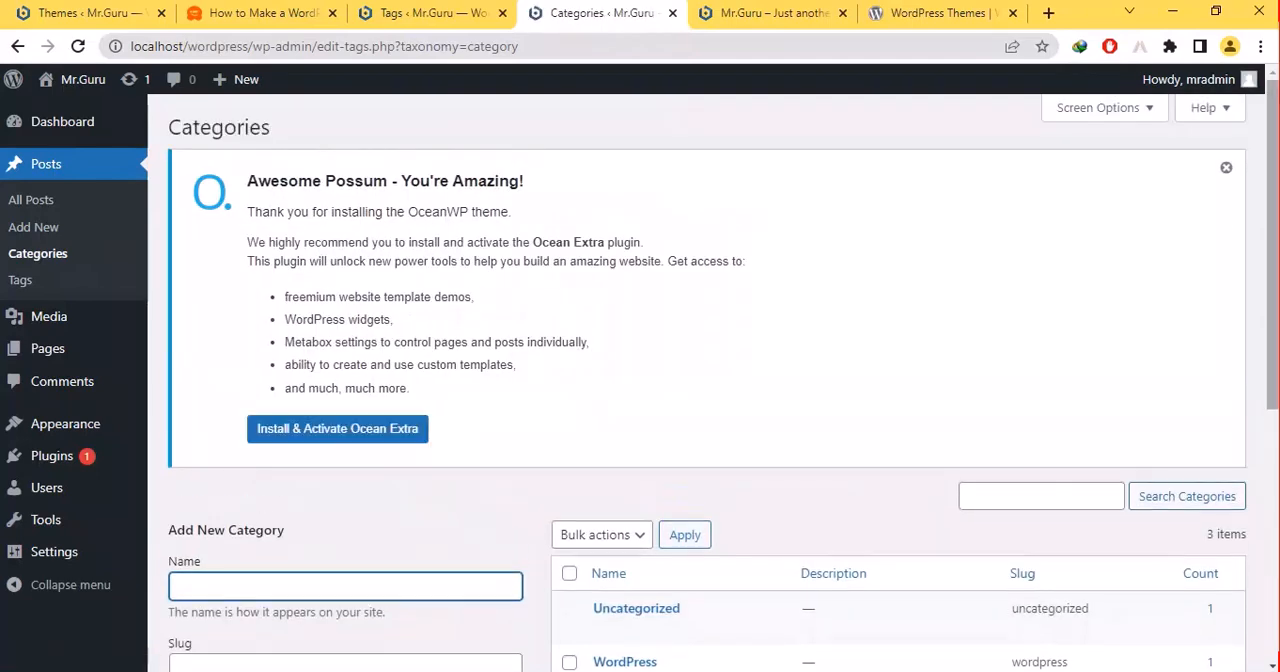
# - Dismiss the OceanWP notice, reload the Categories page and close it
pyautogui.click(1226, 167)
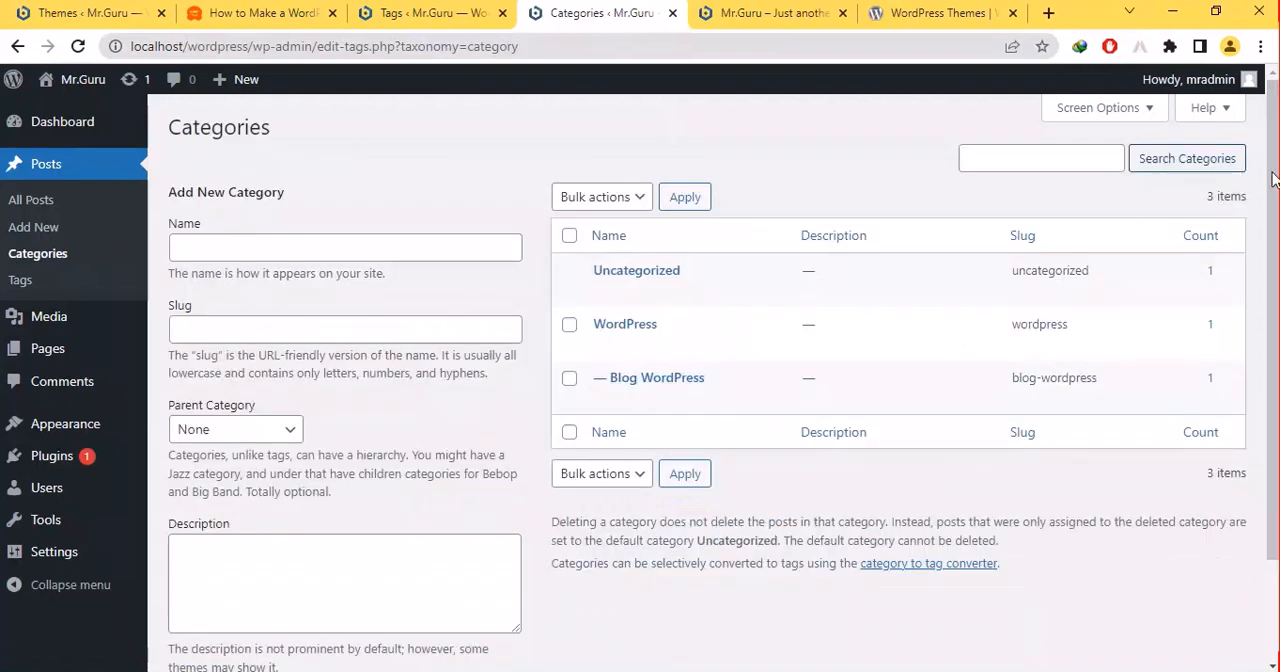
pyautogui.click(78, 47)
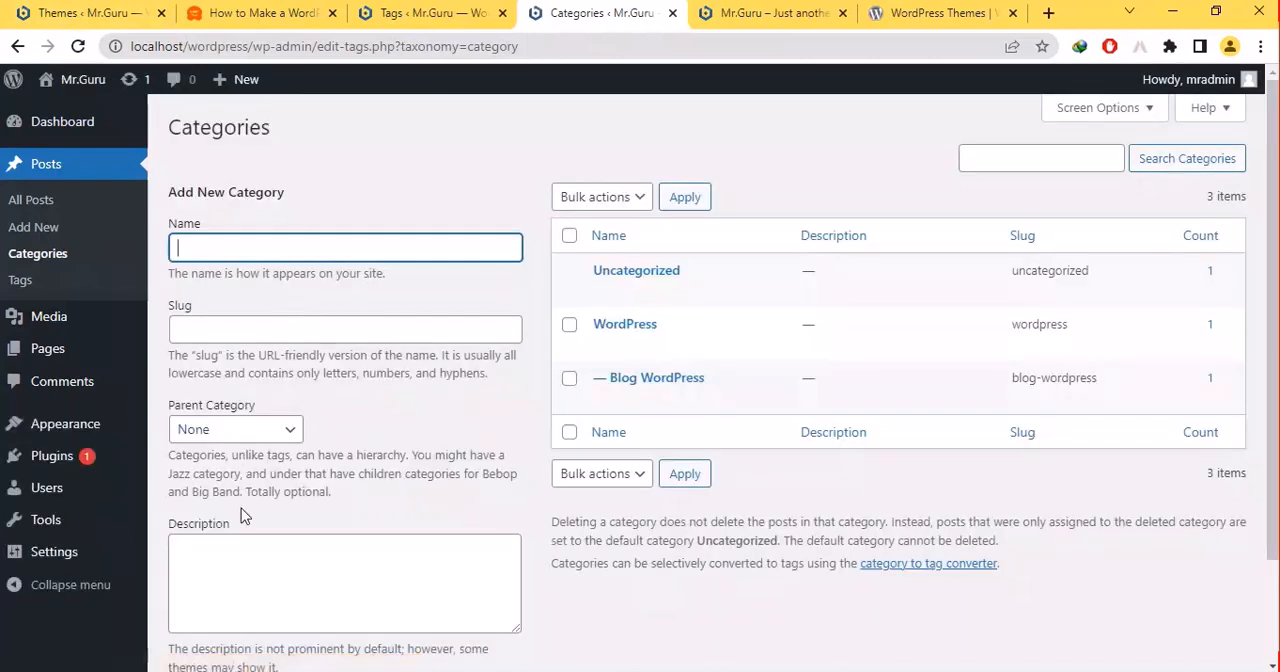
pyautogui.click(232, 563)
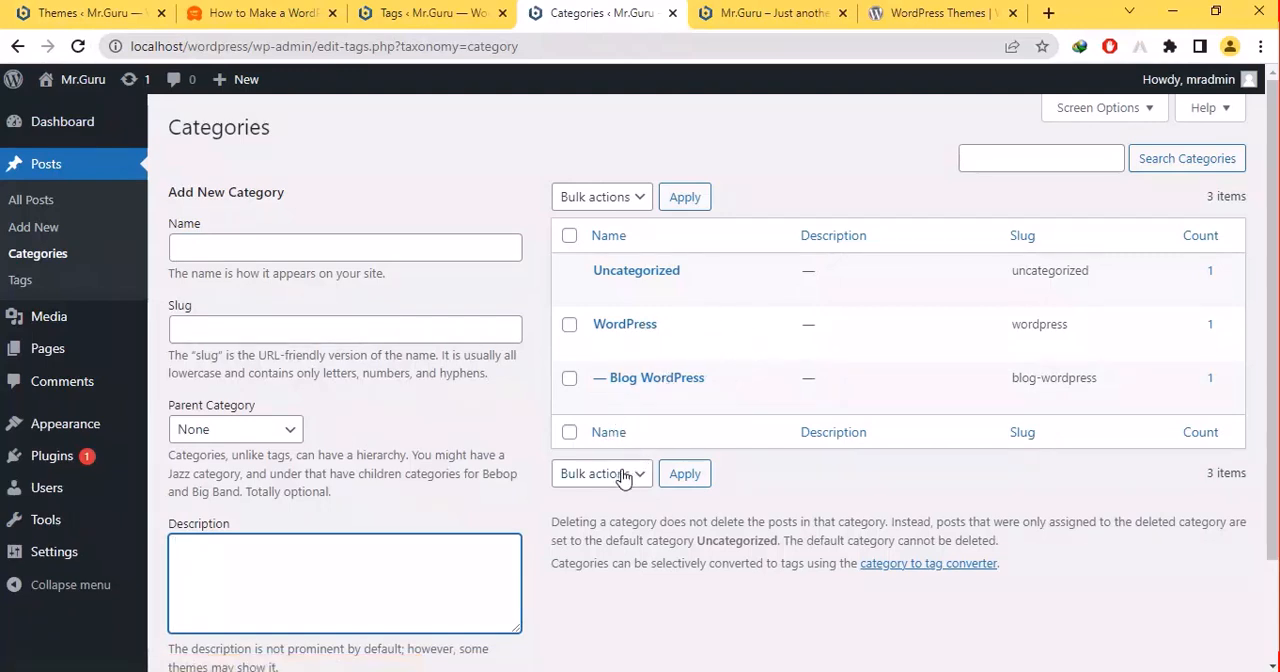
pyautogui.click(673, 14)
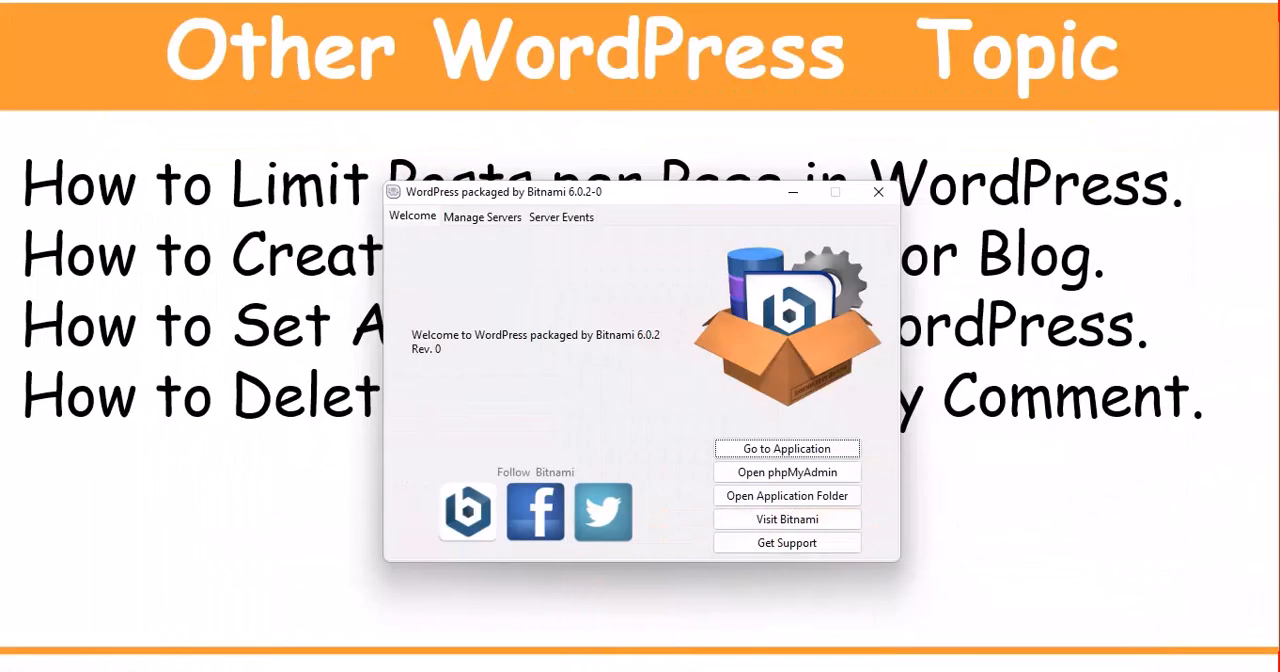
# - Open the list of all posts and apply an adjusted number of items per page in its screen options
pyautogui.click(795, 194)
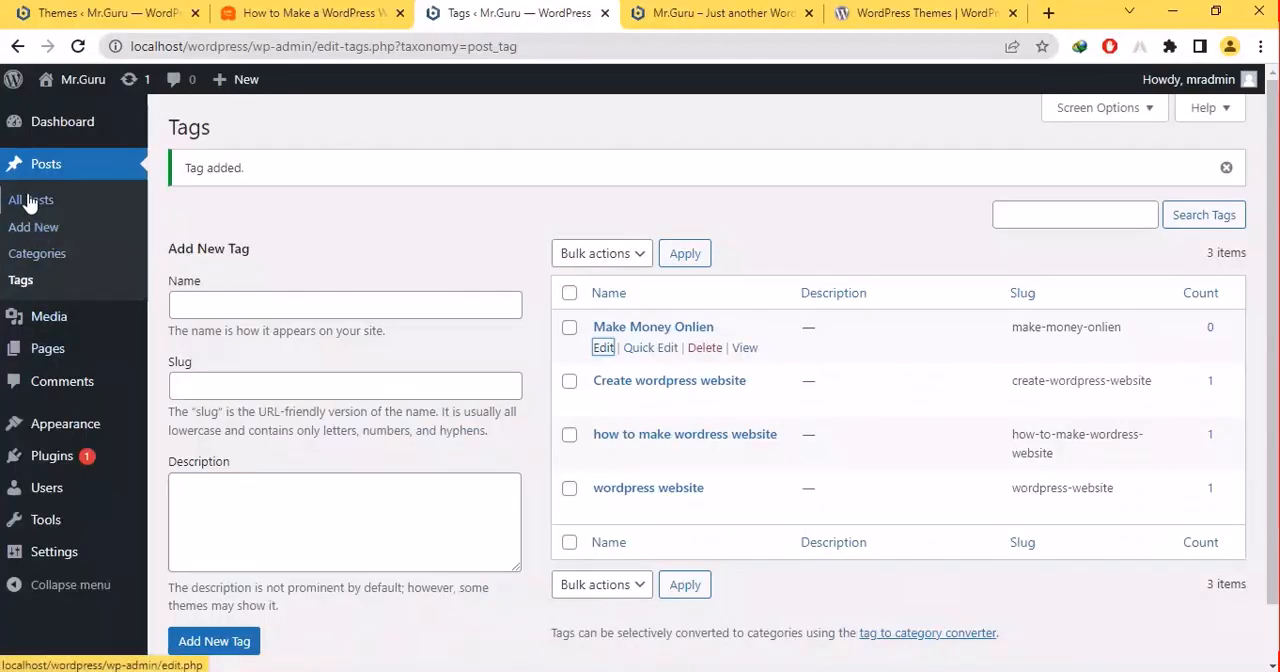
pyautogui.click(28, 202)
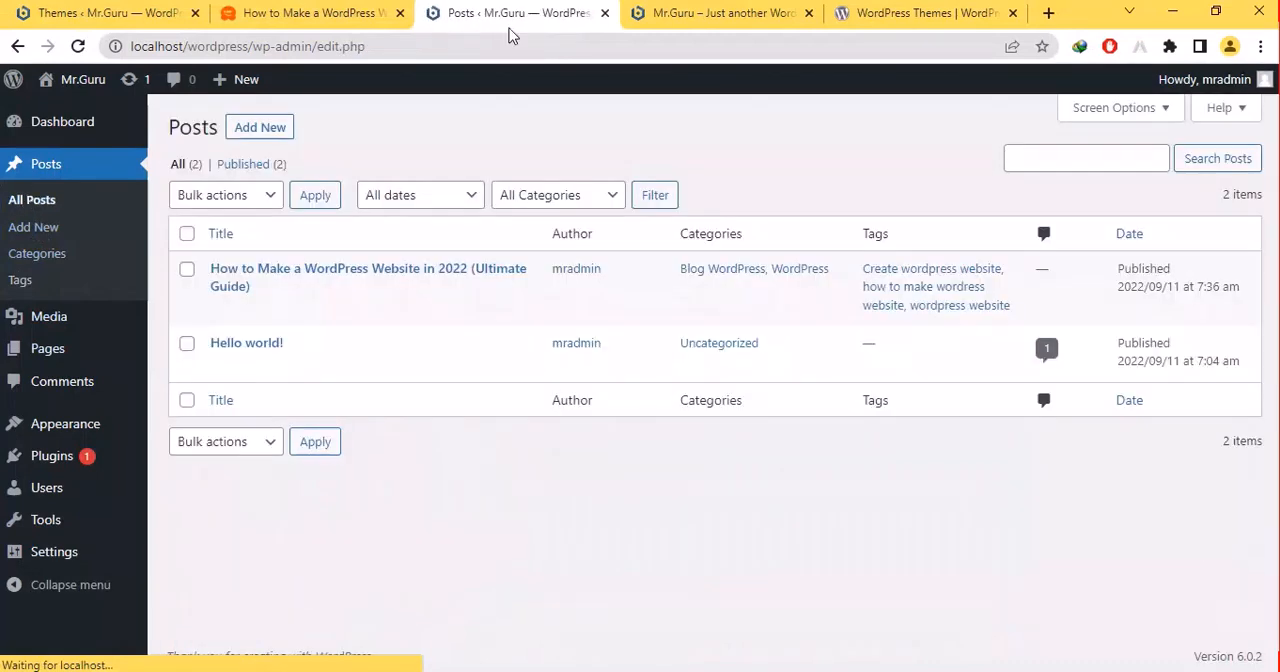
pyautogui.click(1128, 112)
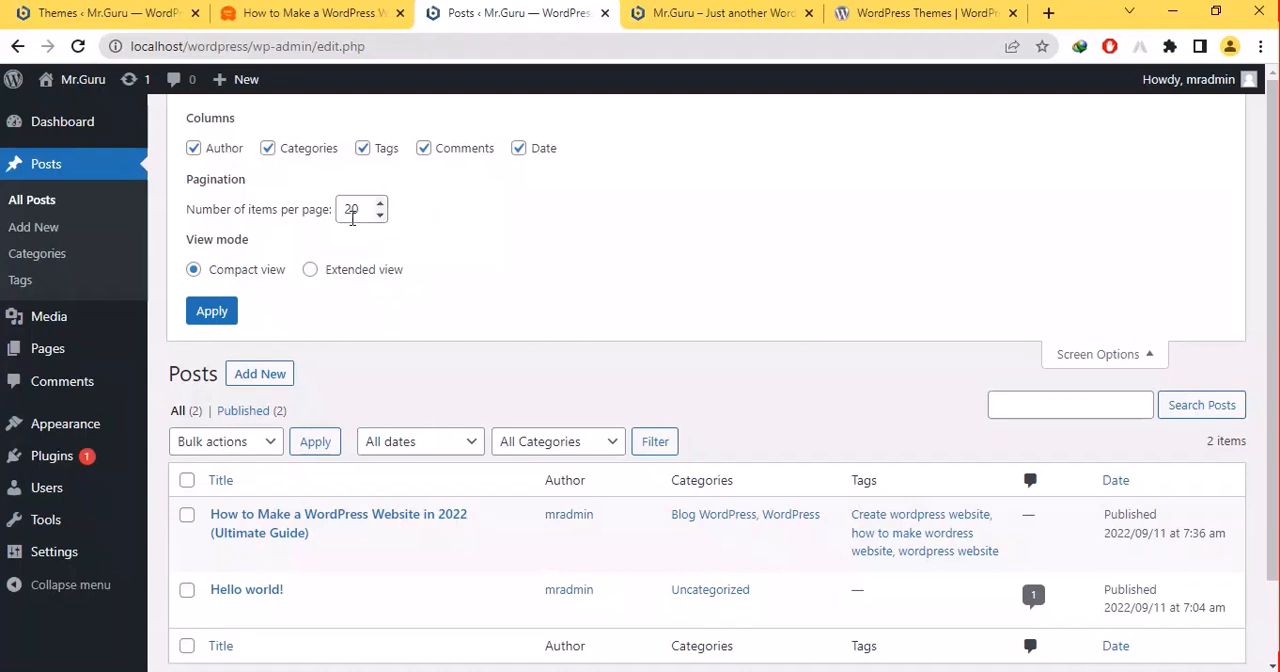
pyautogui.moveTo(352, 210); pyautogui.dragTo(314, 222)
pyautogui.click(380, 203)
pyautogui.click(380, 203)
pyautogui.click(380, 203)
pyautogui.click(380, 203)
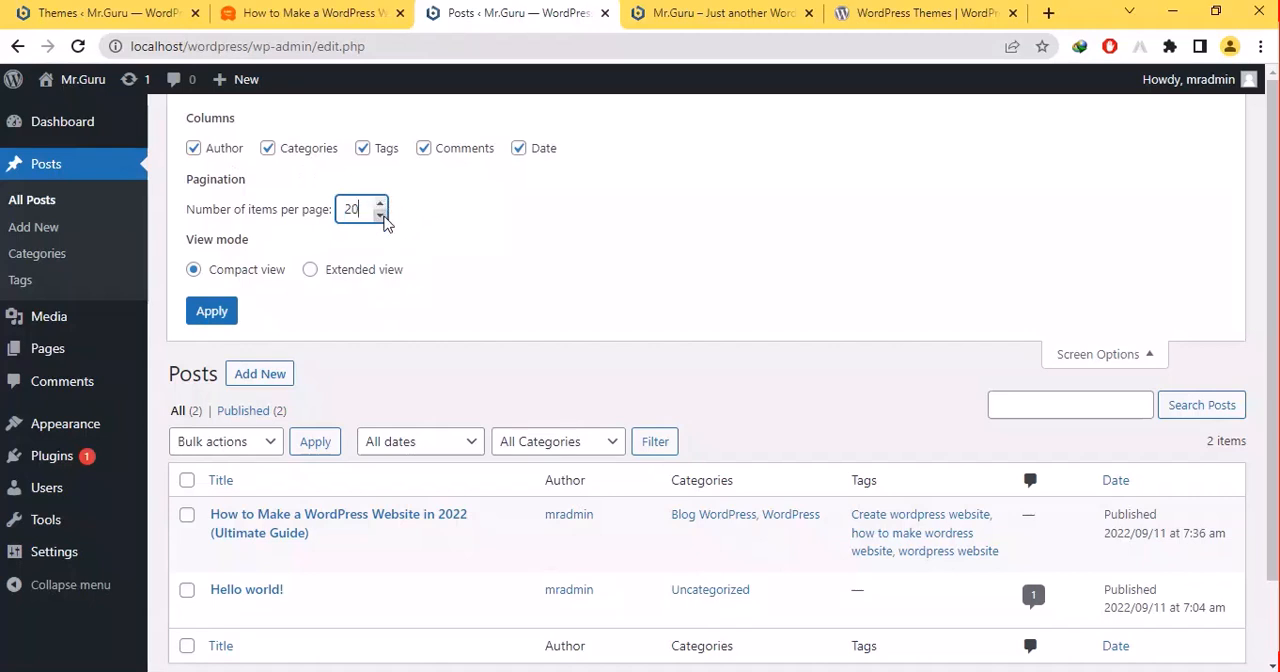
pyautogui.click(381, 205)
pyautogui.click(381, 205)
pyautogui.click(381, 205)
pyautogui.click(381, 205)
pyautogui.click(381, 205)
pyautogui.click(224, 314)
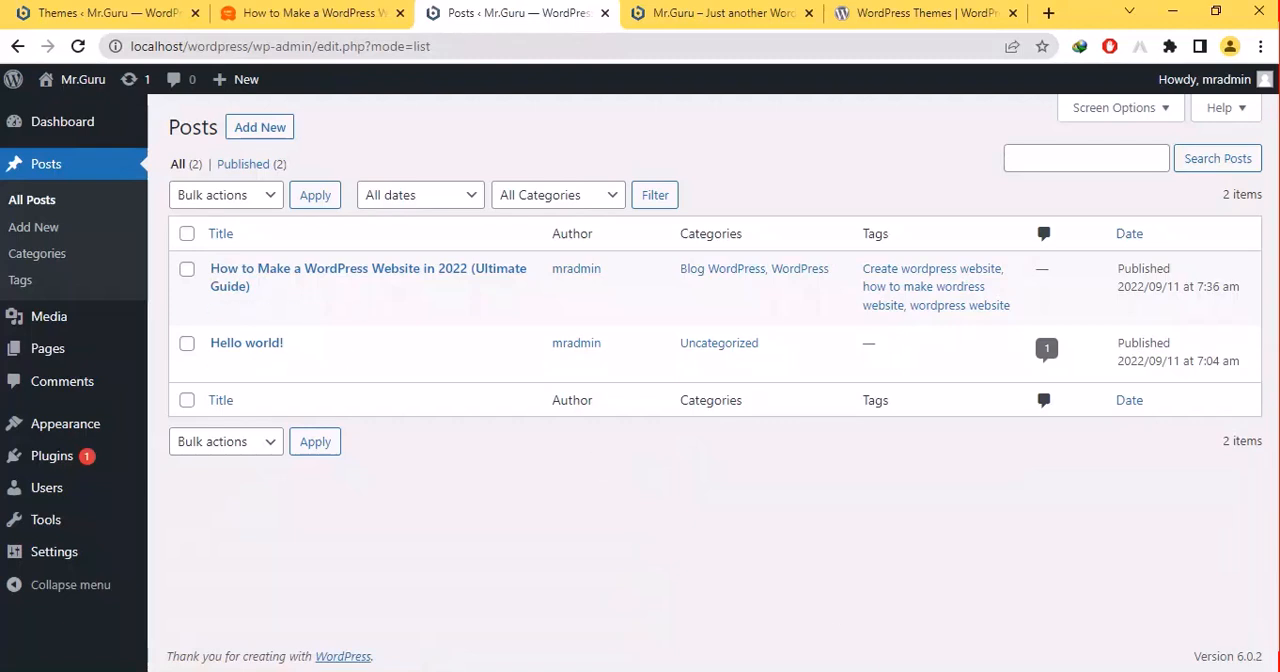
pyautogui.moveTo(722, 671)
pyautogui.click(836, 620)
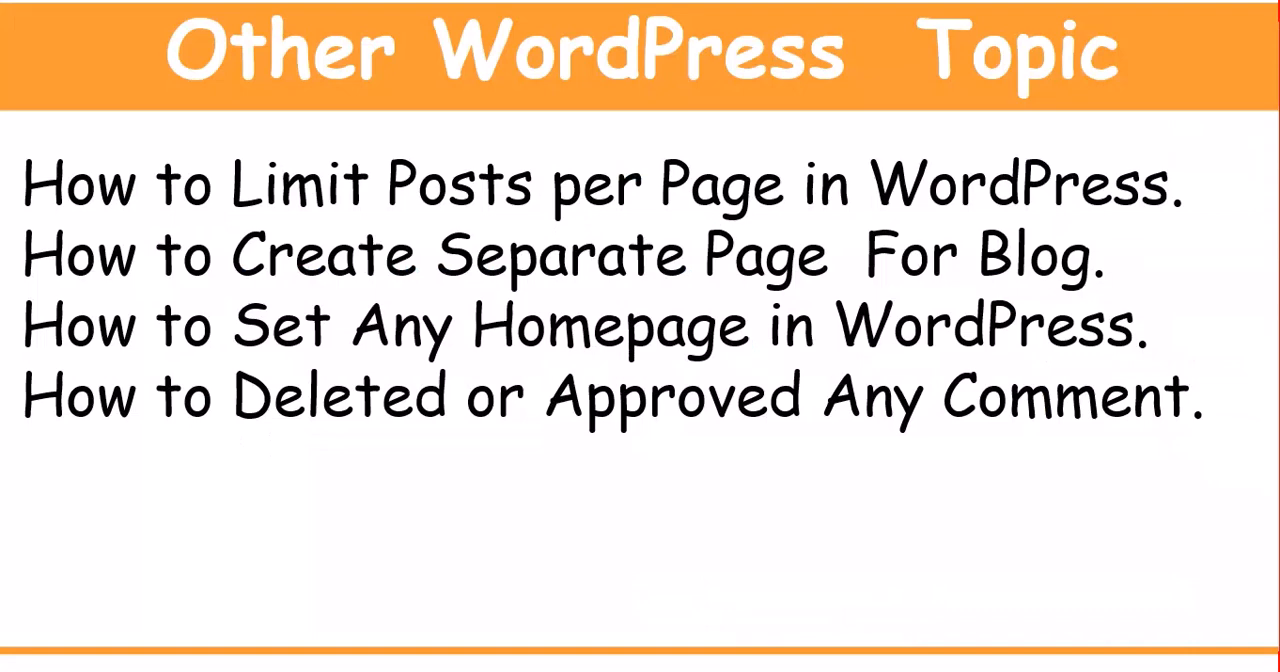
pyautogui.press('Right')
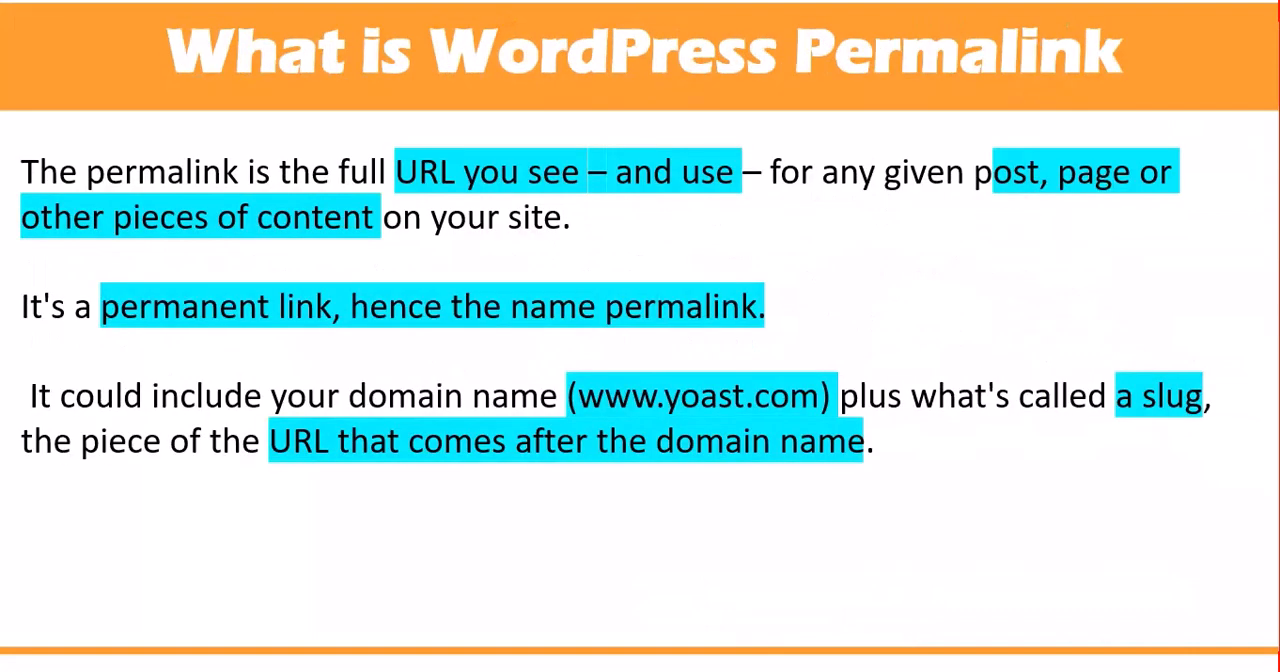
pyautogui.press('Left')
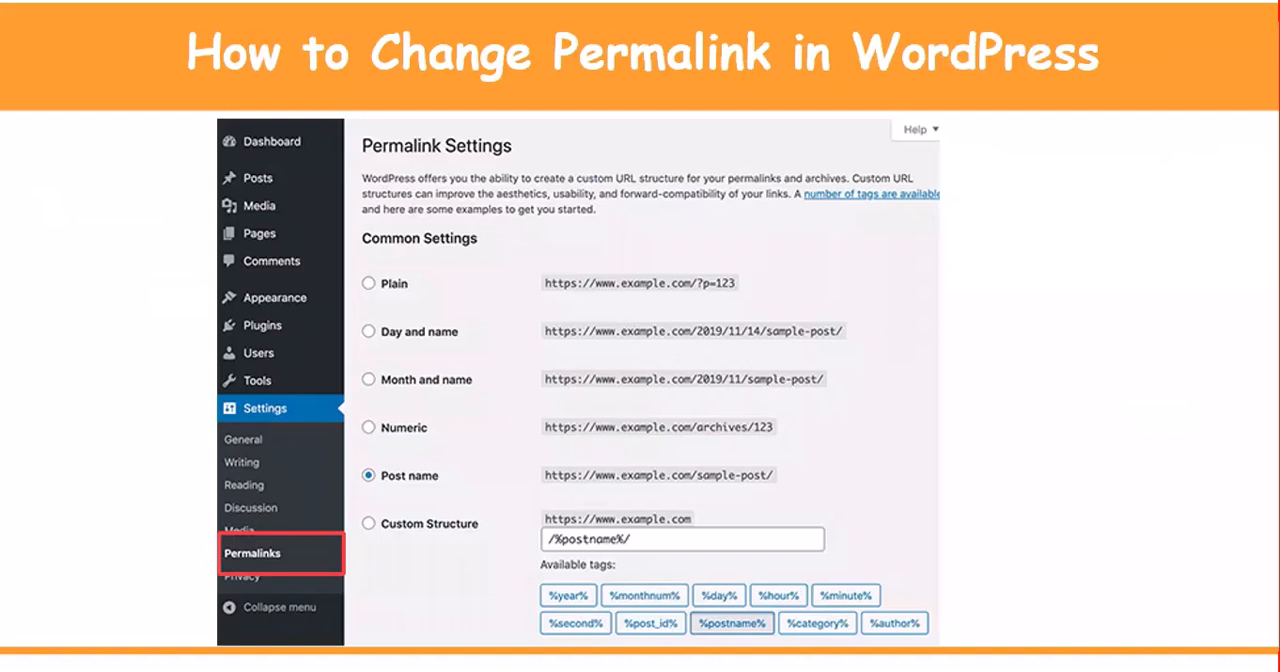
# - Switch from the slide show to the Chrome window and open the site's Permalink Settings page
pyautogui.press('super+d')
pyautogui.moveTo(722, 671)
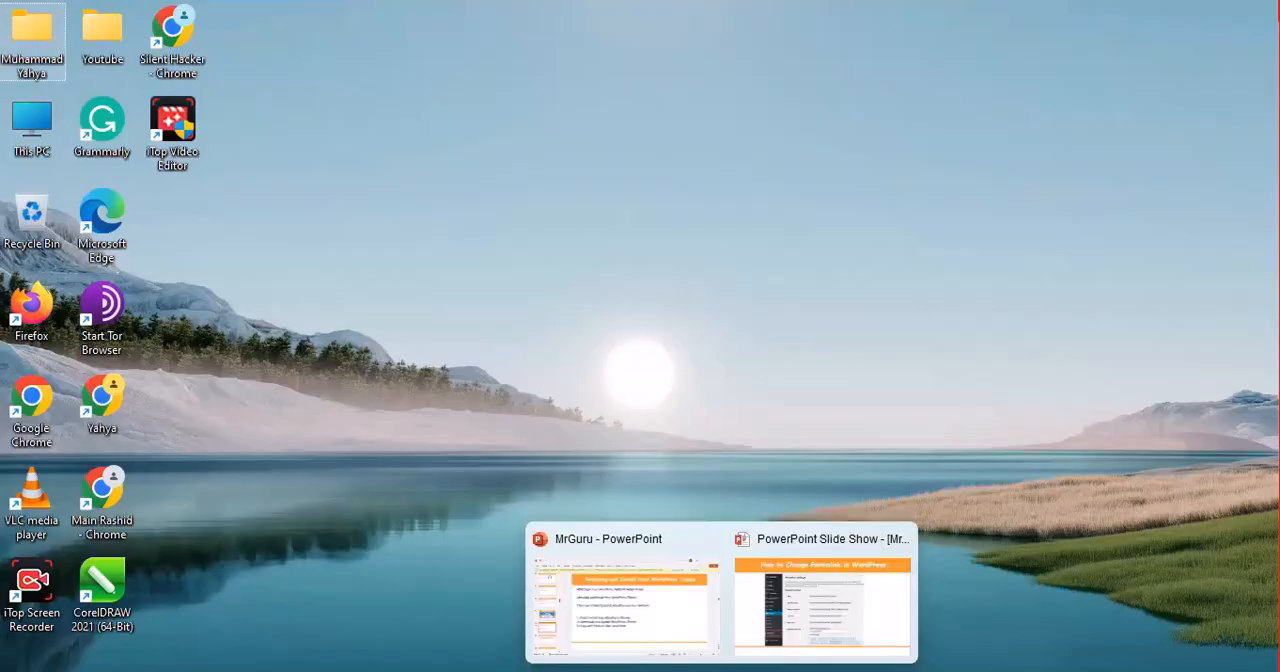
pyautogui.click(846, 671)
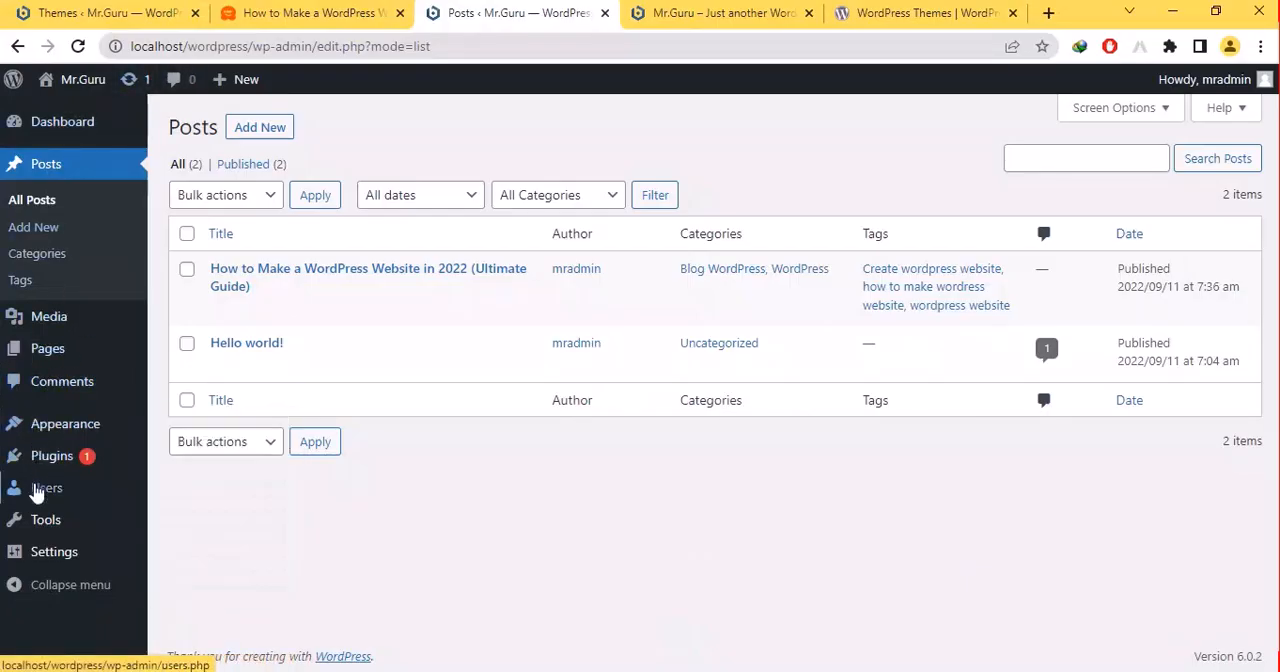
pyautogui.moveTo(44, 489)
pyautogui.moveTo(30, 440)
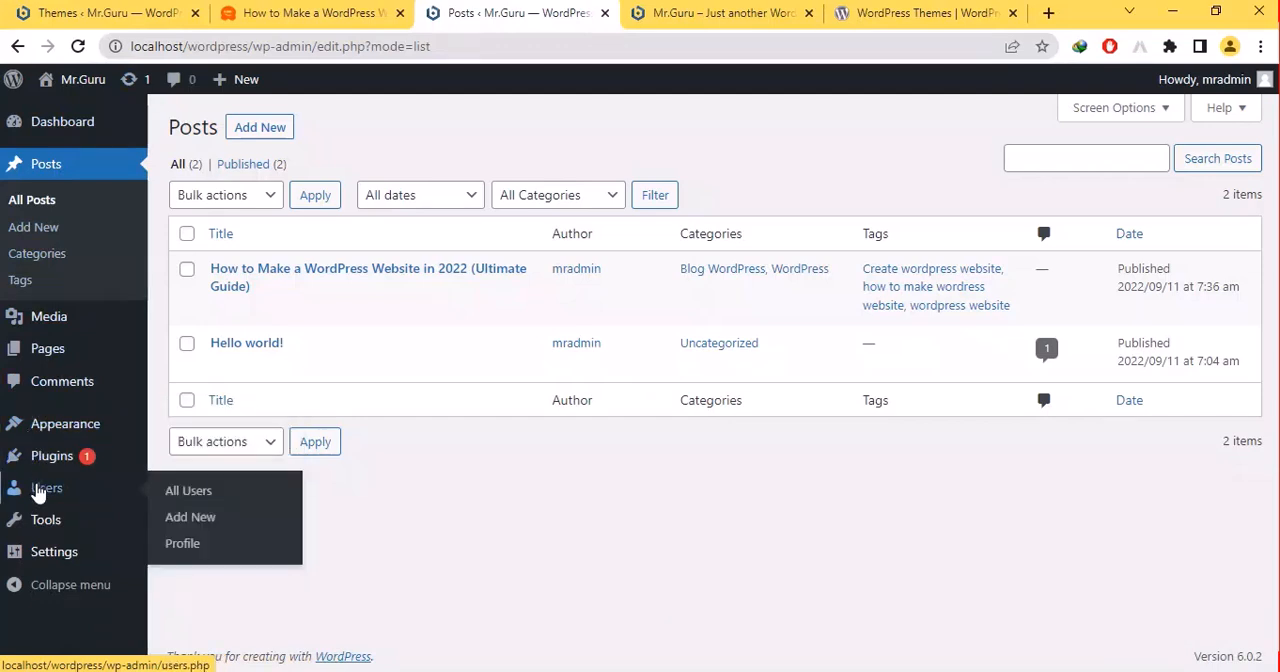
pyautogui.moveTo(38, 527)
pyautogui.moveTo(38, 556)
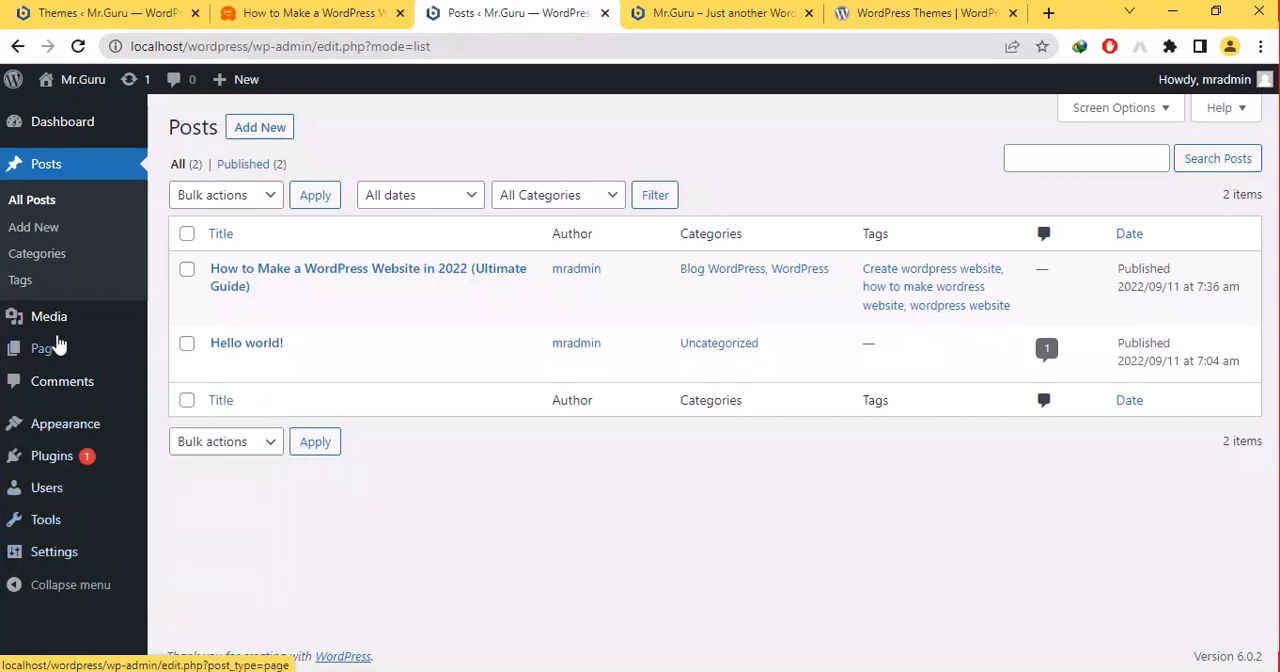
pyautogui.moveTo(45, 352)
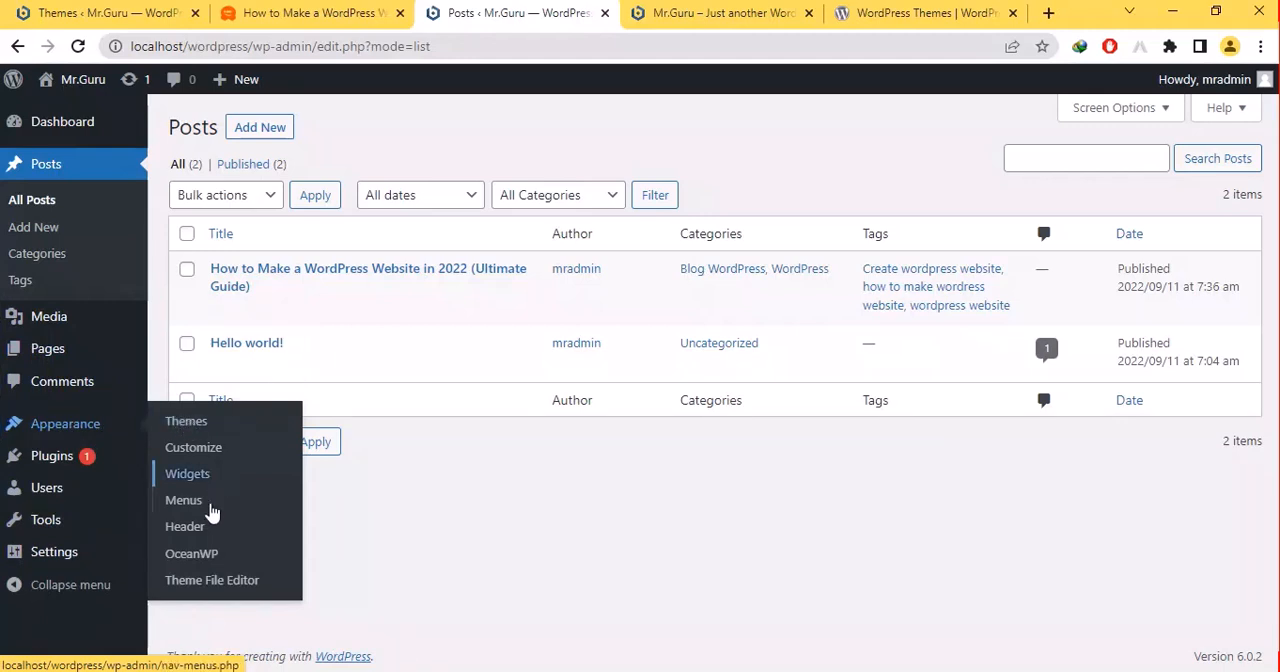
pyautogui.moveTo(106, 464)
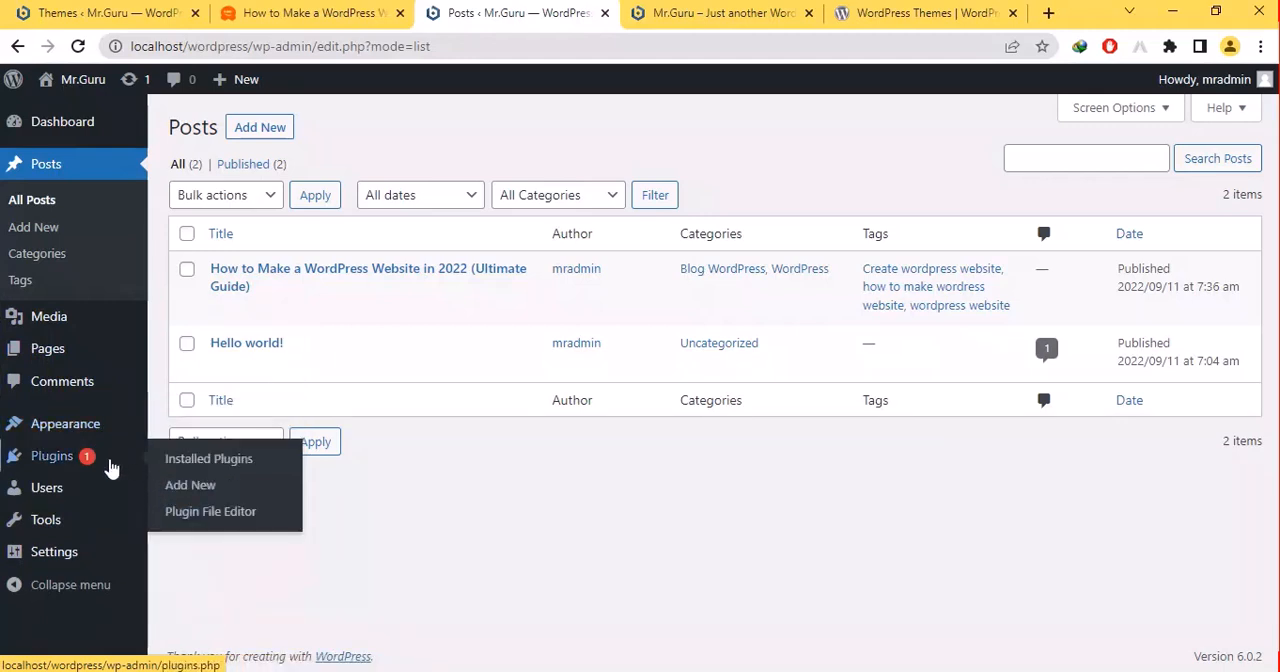
pyautogui.moveTo(90, 486)
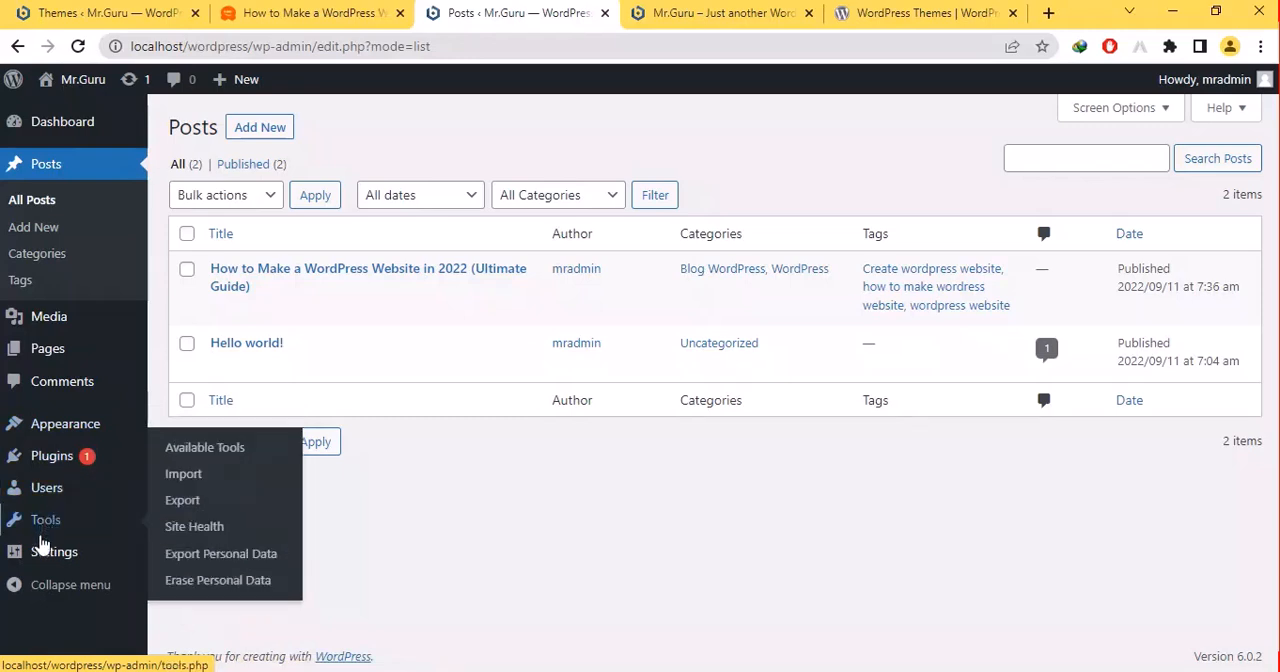
pyautogui.click(55, 576)
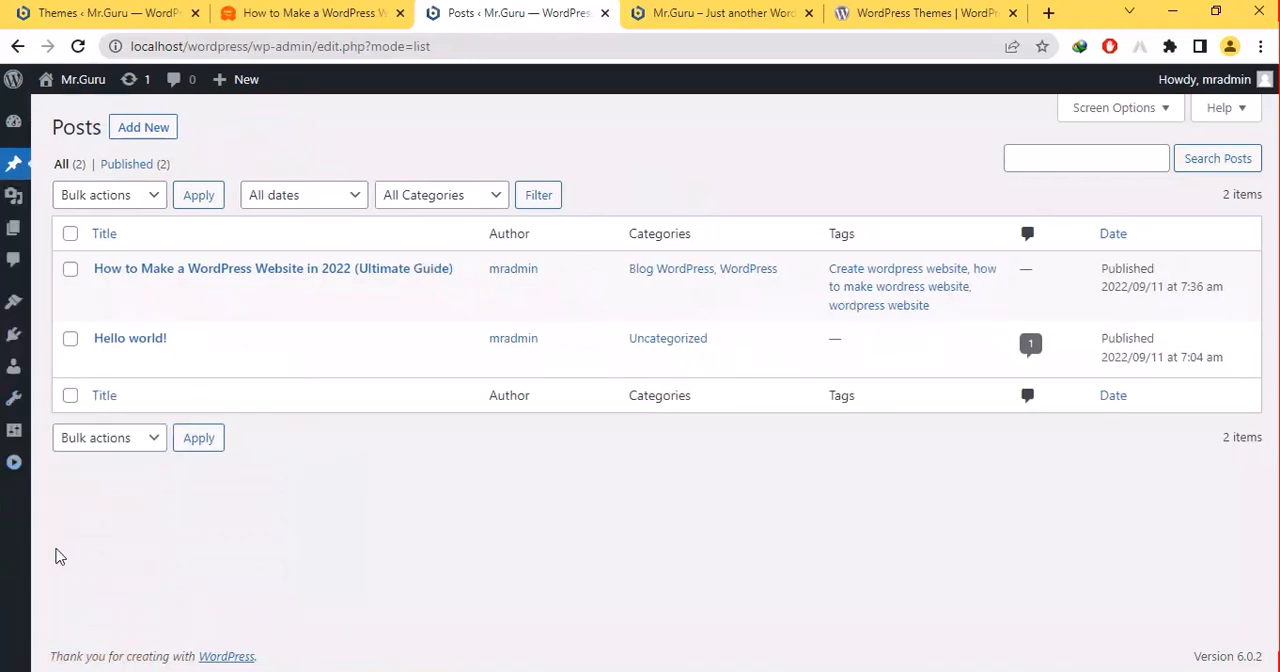
pyautogui.click(27, 449)
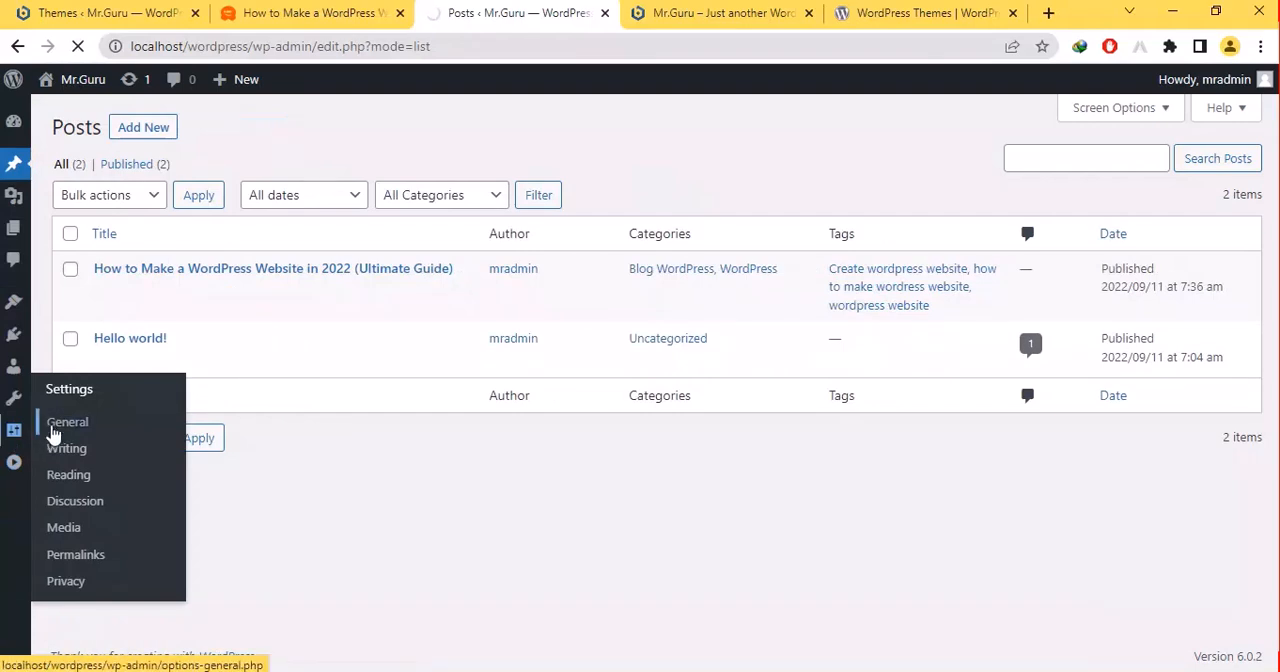
pyautogui.click(66, 558)
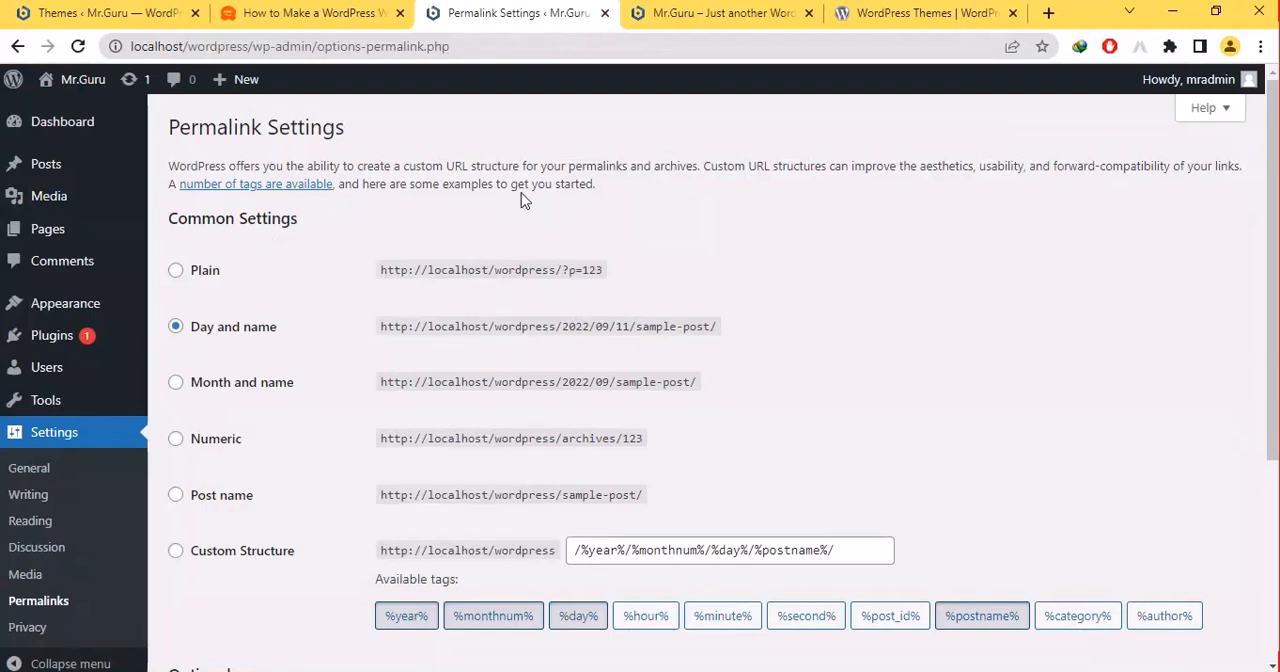
# - View the post "How to Make a WordPress Website in 2022 (Ultimate Guide)" on the site to check its URL, and return to Permalink Settings
pyautogui.click(672, 14)
pyautogui.click(336, 300)
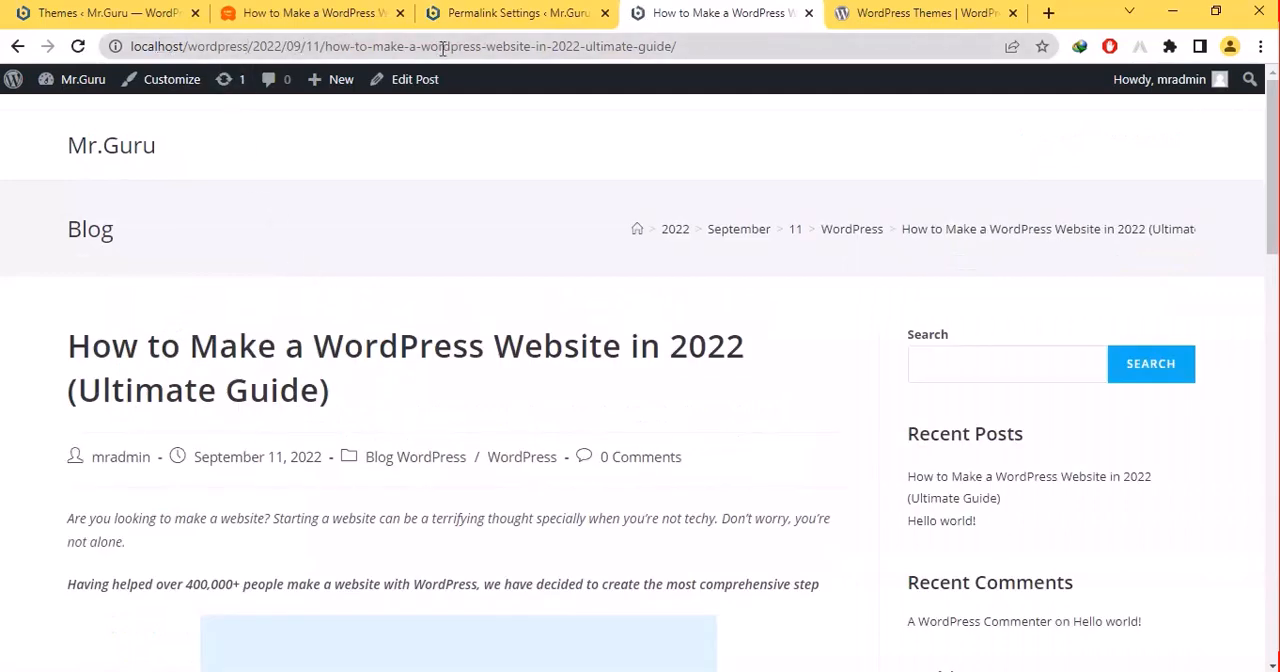
pyautogui.click(545, 8)
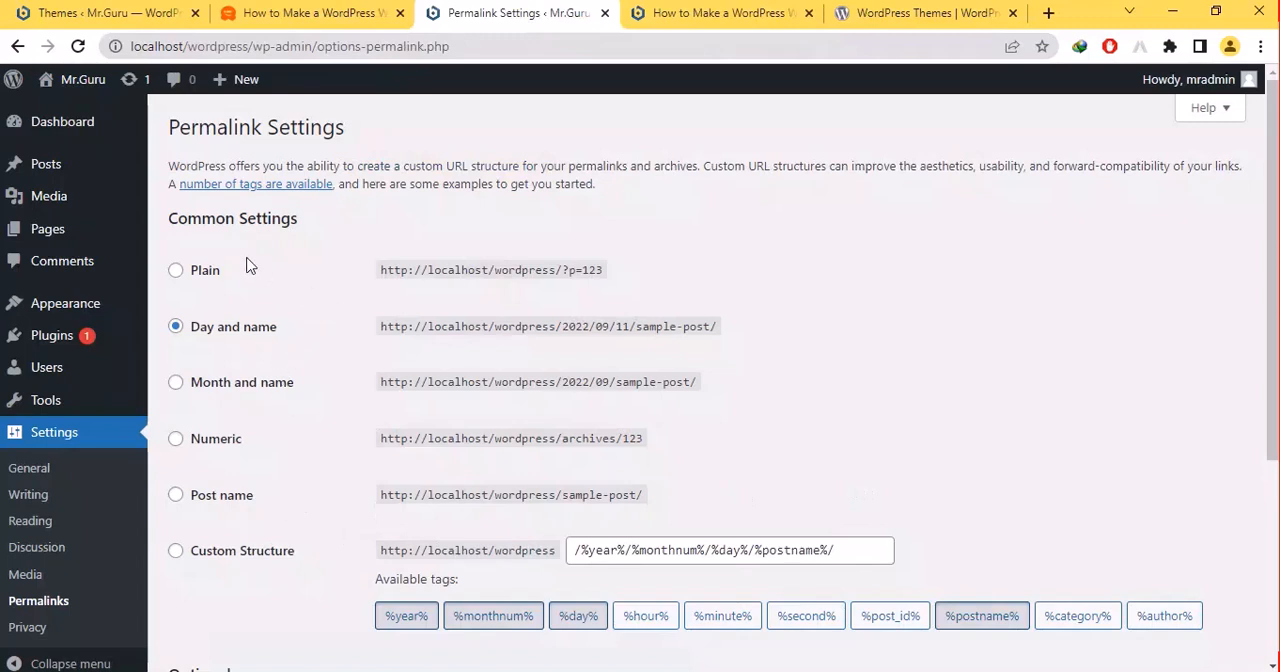
# - Set the permalink structure to Post name and save the changes
pyautogui.click(190, 274)
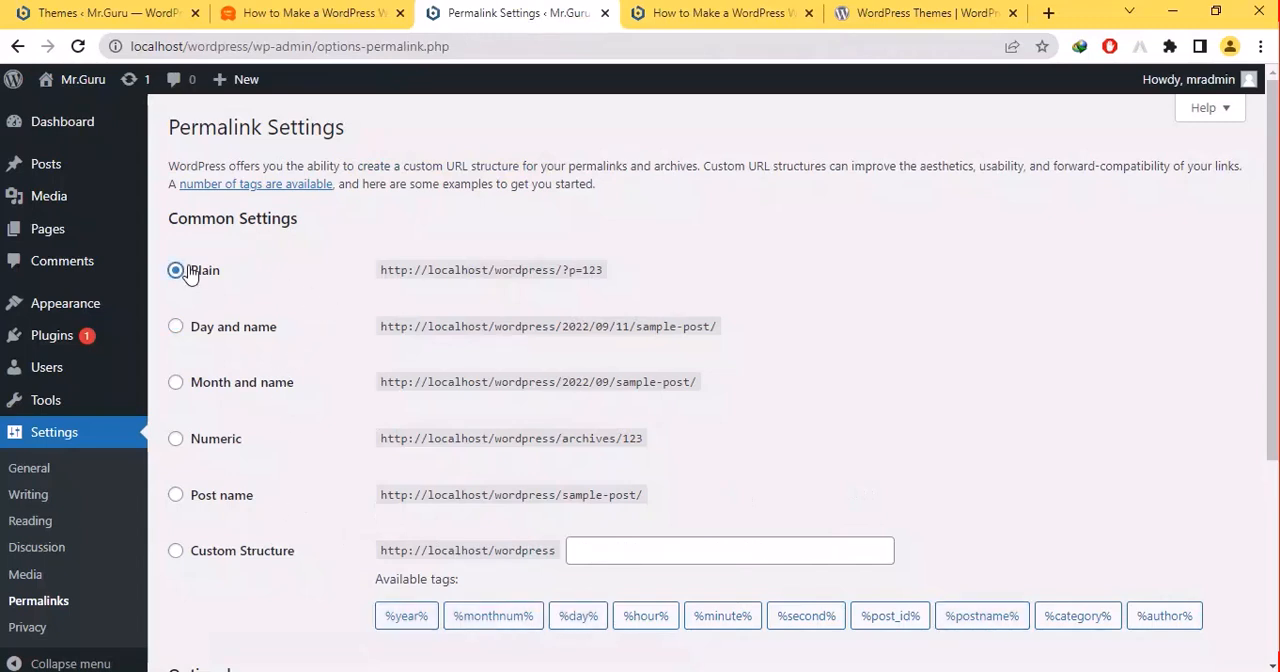
pyautogui.moveTo(190, 274); pyautogui.dragTo(180, 437)
pyautogui.click(178, 554)
pyautogui.click(178, 496)
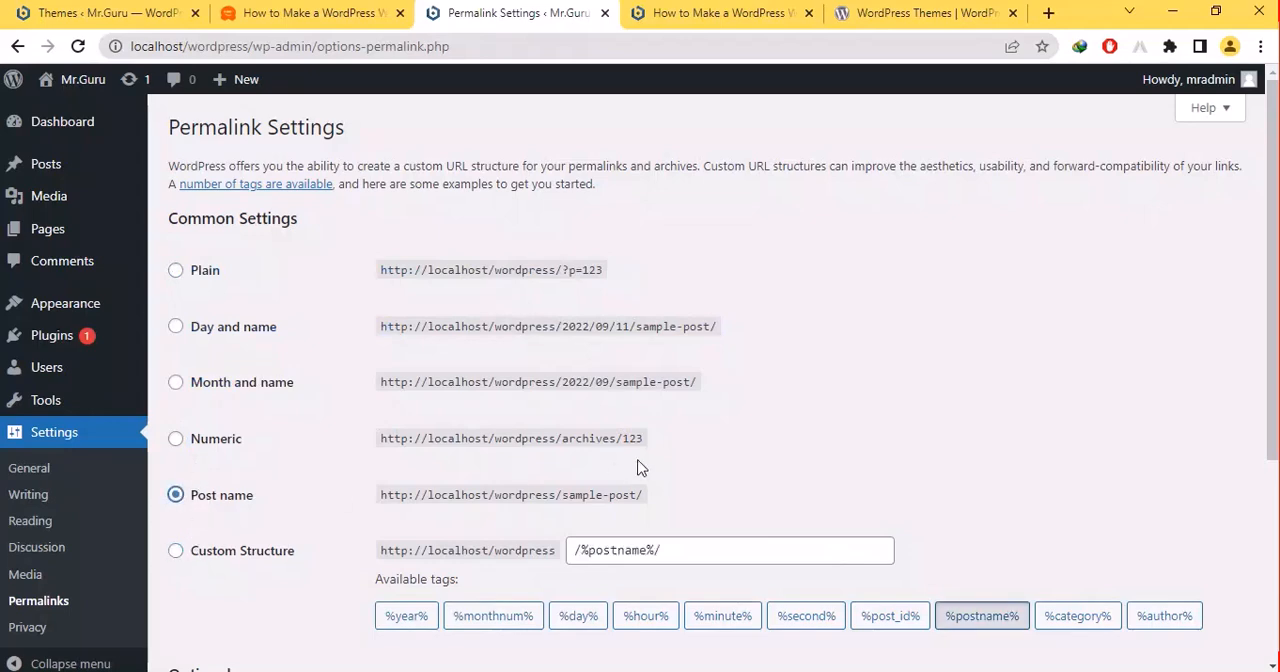
pyautogui.scroll(-3, 1273, 400)
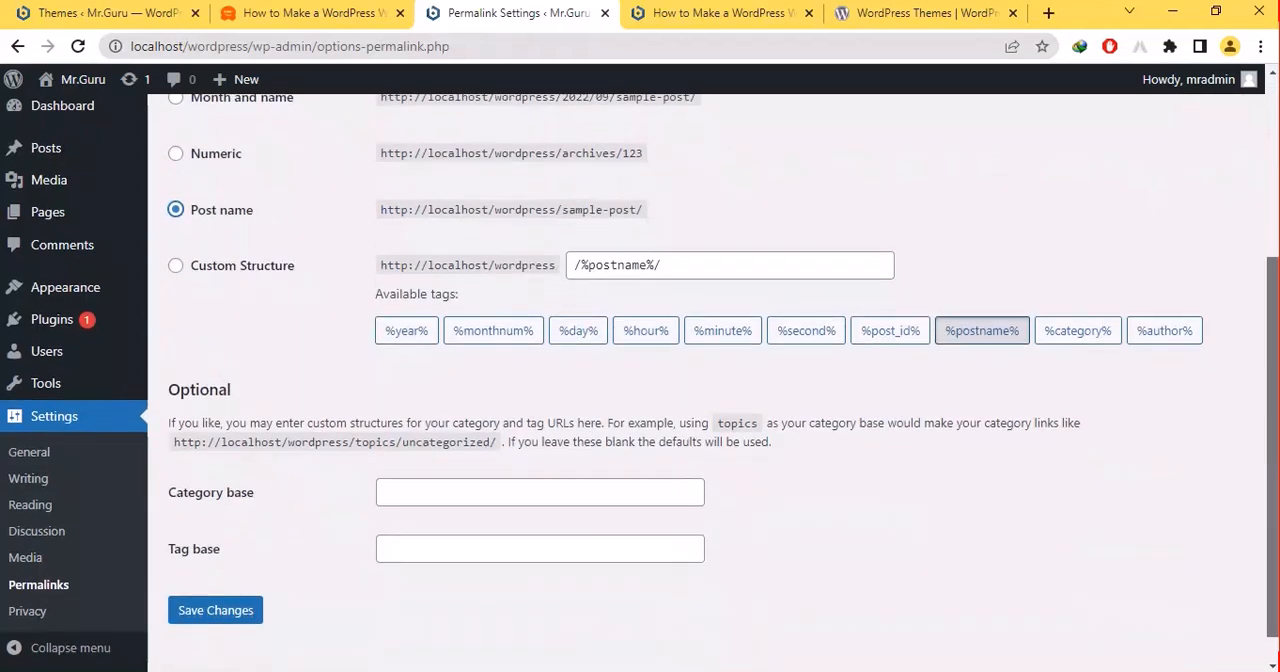
pyautogui.click(220, 589)
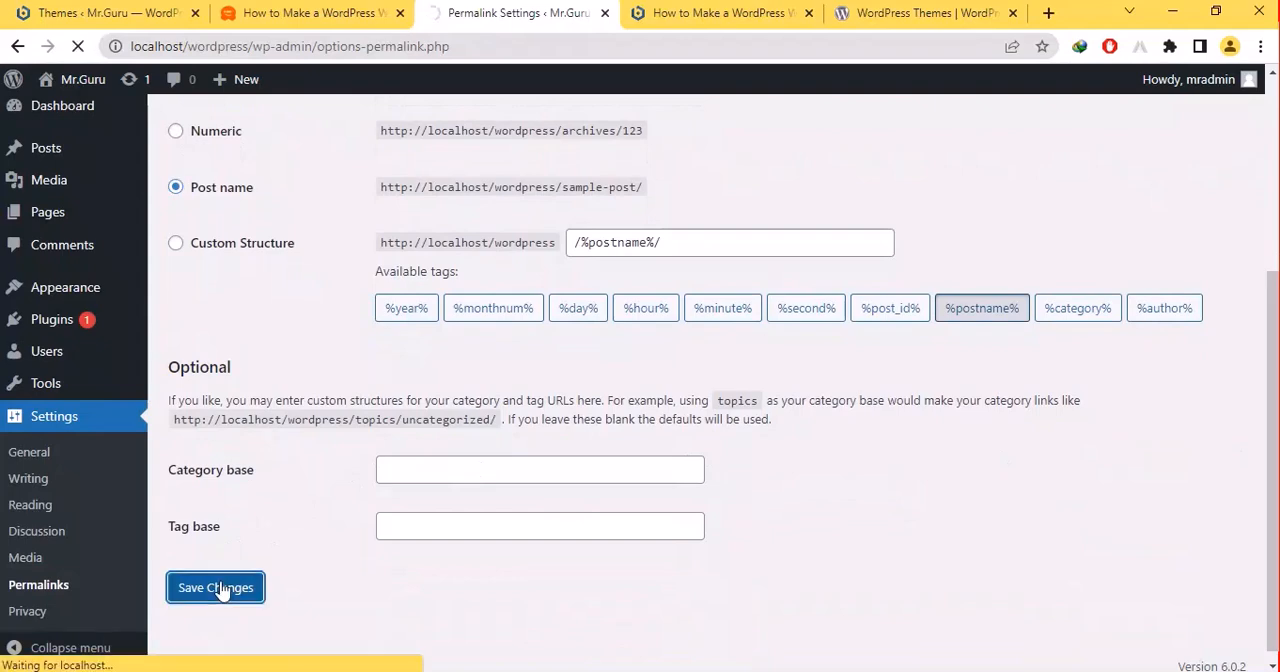
# - Reload the post page open under its dated URL to check it against the new permalink structure
pyautogui.click(662, 13)
pyautogui.click(481, 8)
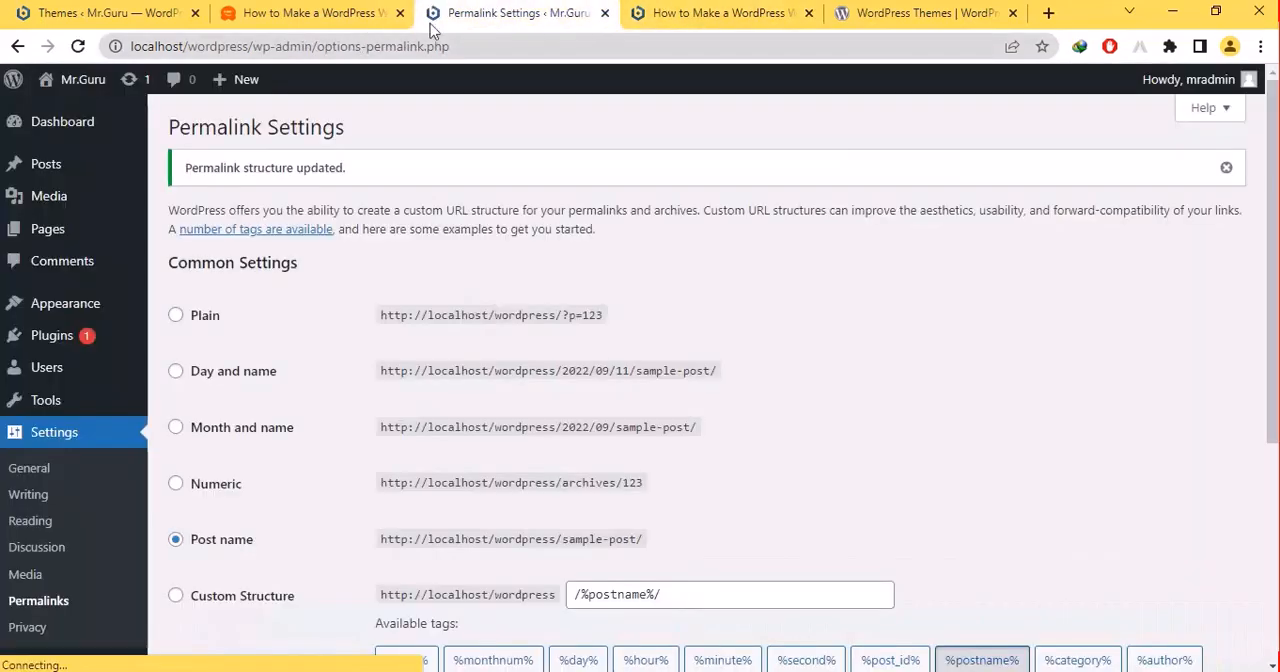
pyautogui.click(685, 14)
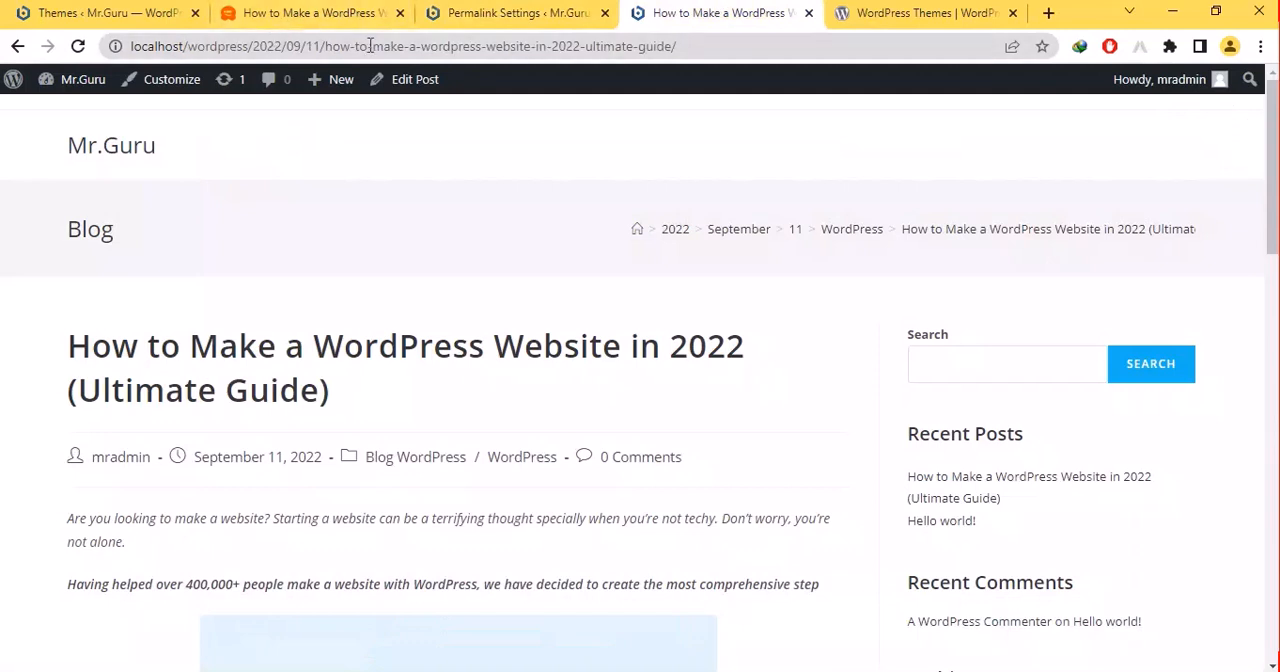
pyautogui.click(79, 47)
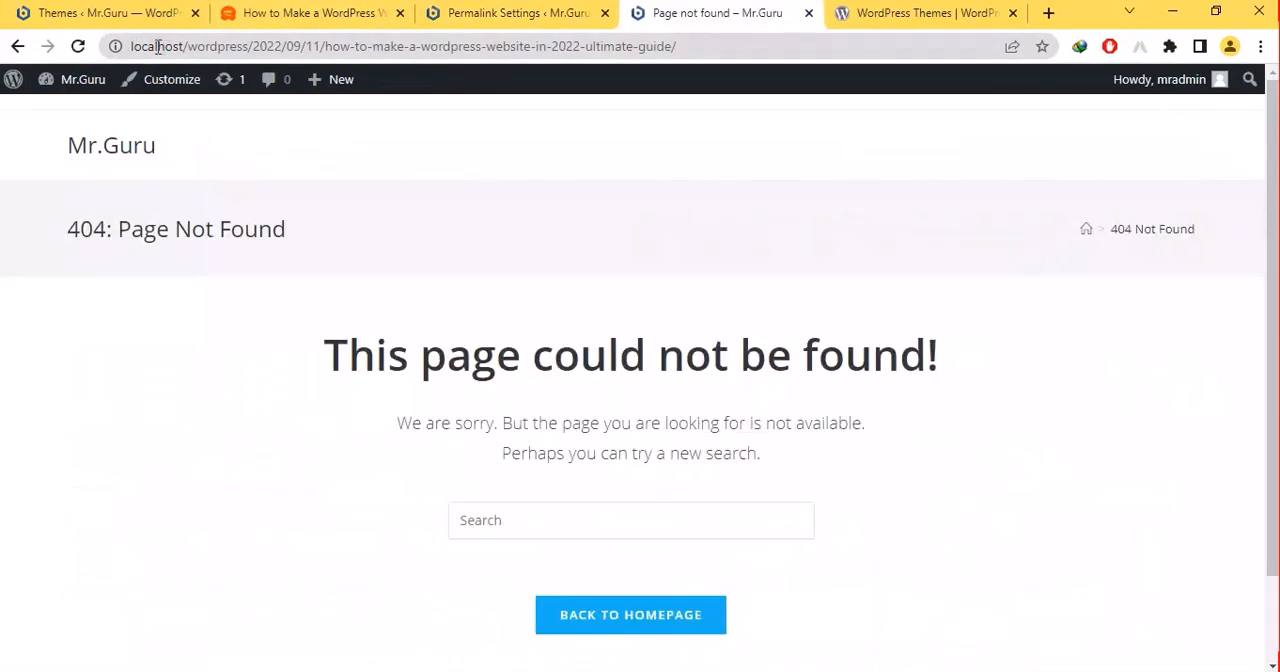
pyautogui.click(78, 46)
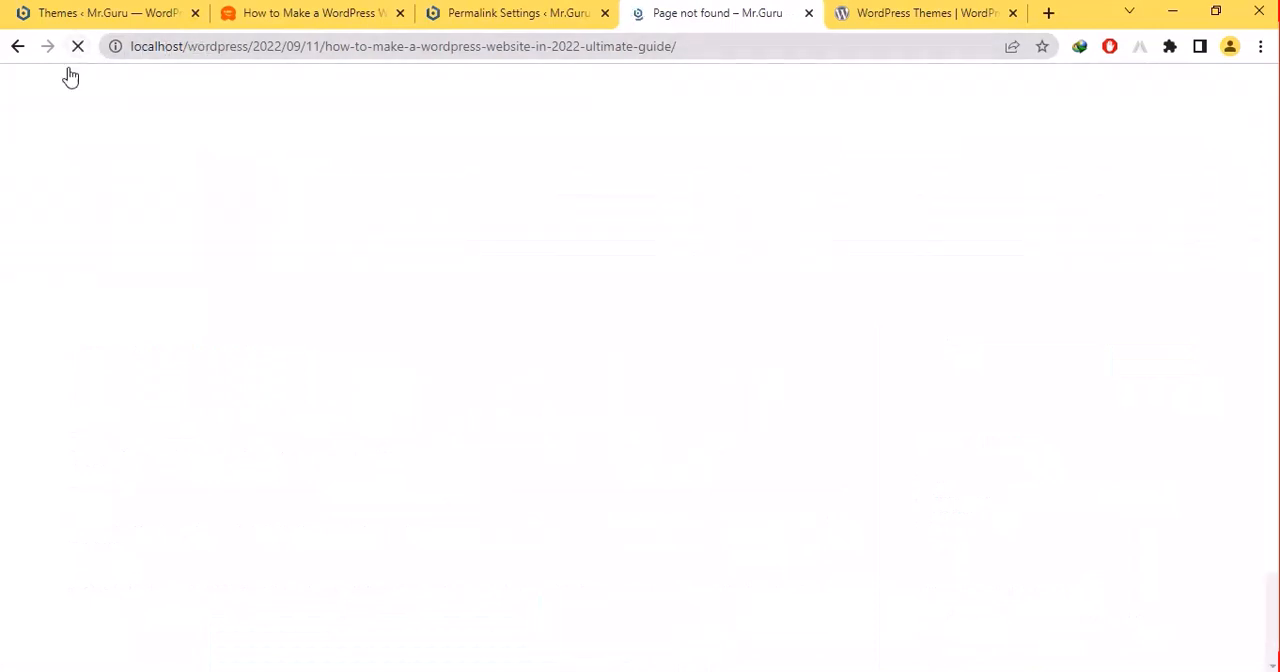
# - Go to the site's homepage and open the post "How to Make a WordPress Website in 2022 (Ultimate Guide)" to check its new URL
pyautogui.click(84, 79)
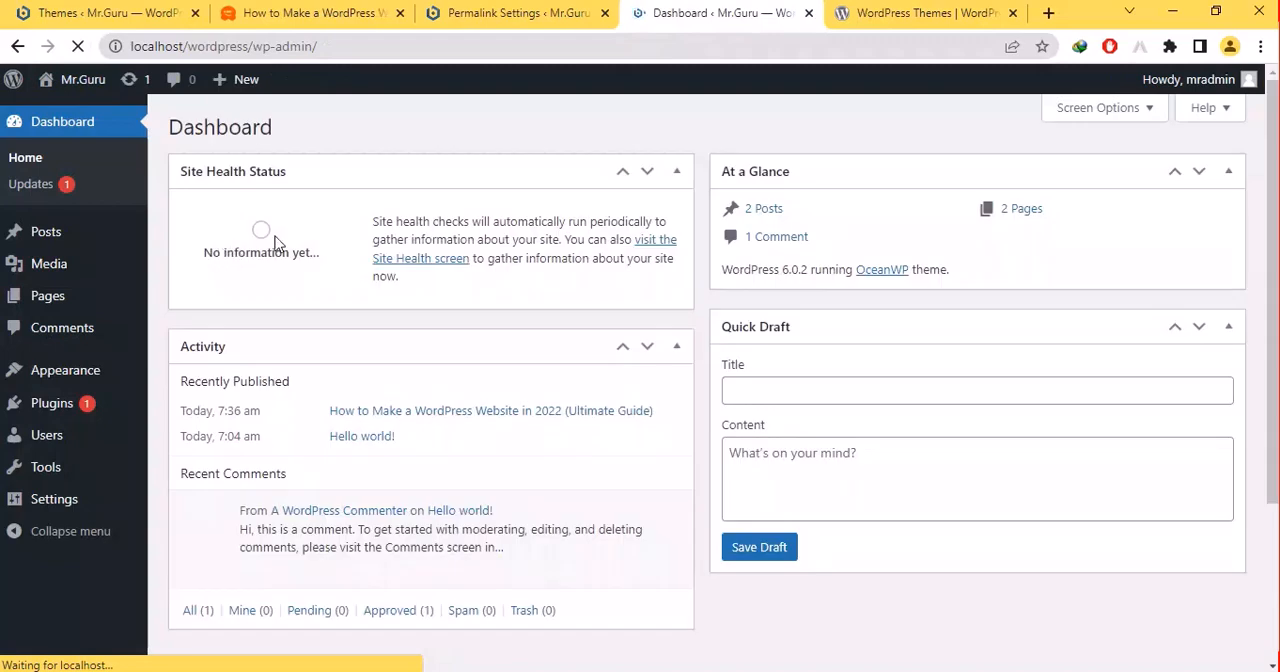
pyautogui.click(586, 12)
pyautogui.click(636, 12)
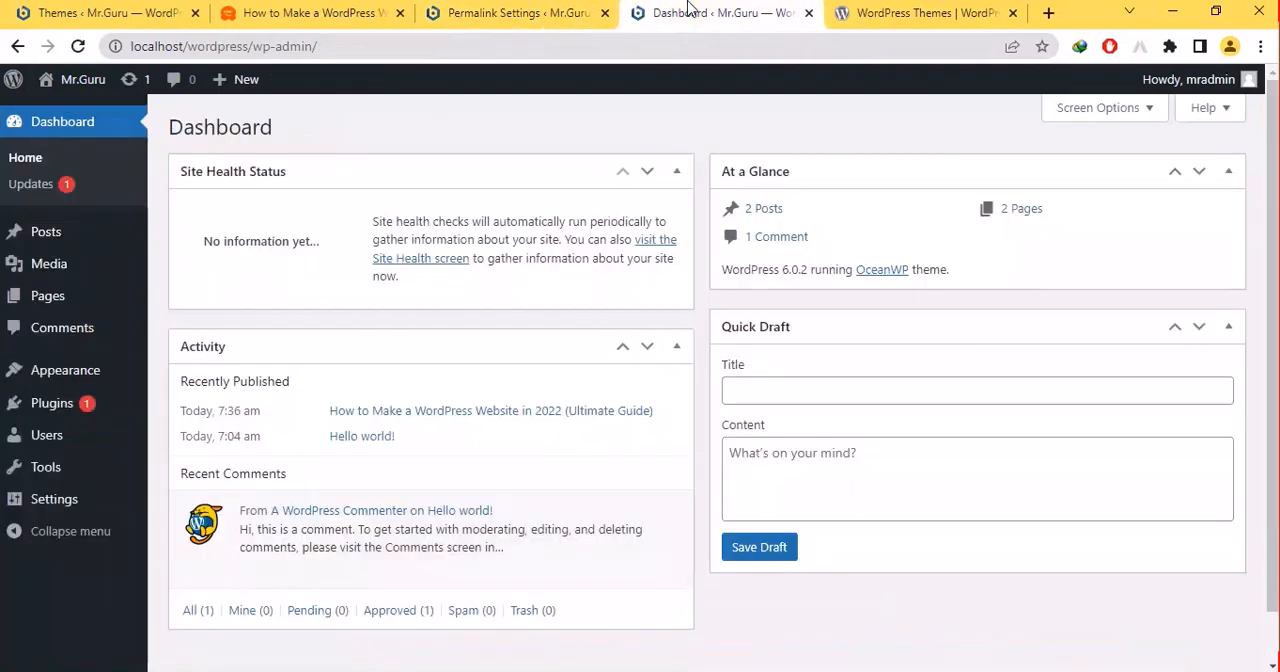
pyautogui.click(64, 84)
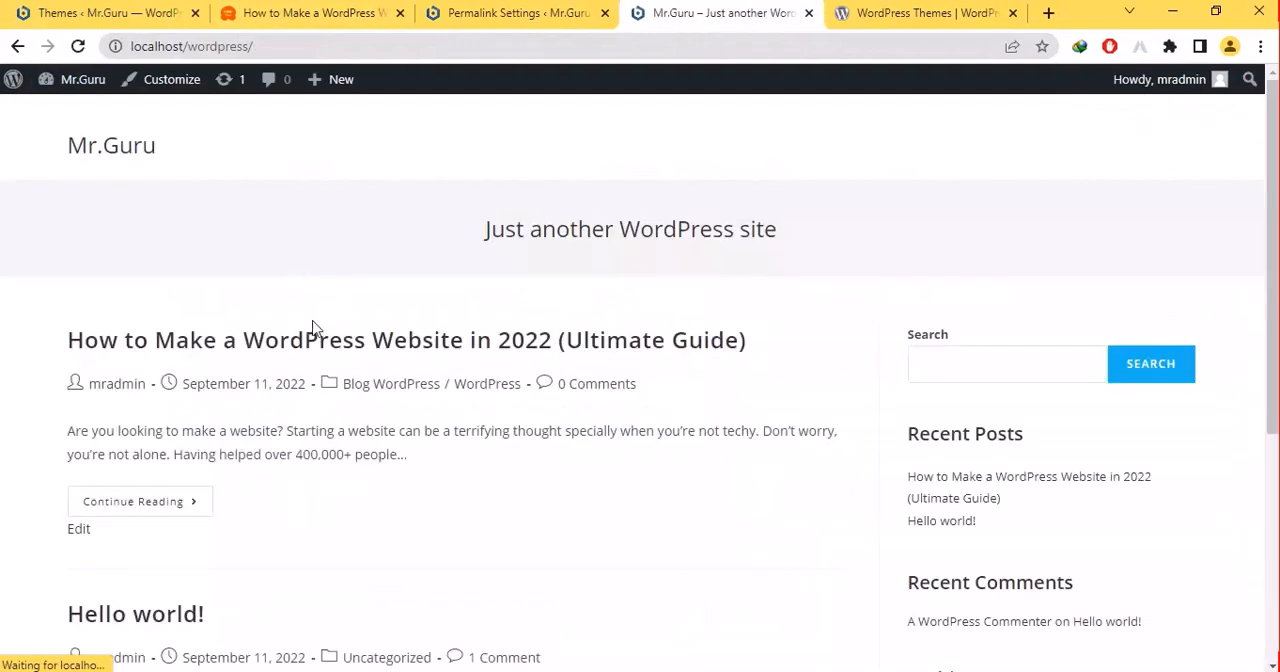
pyautogui.click(285, 345)
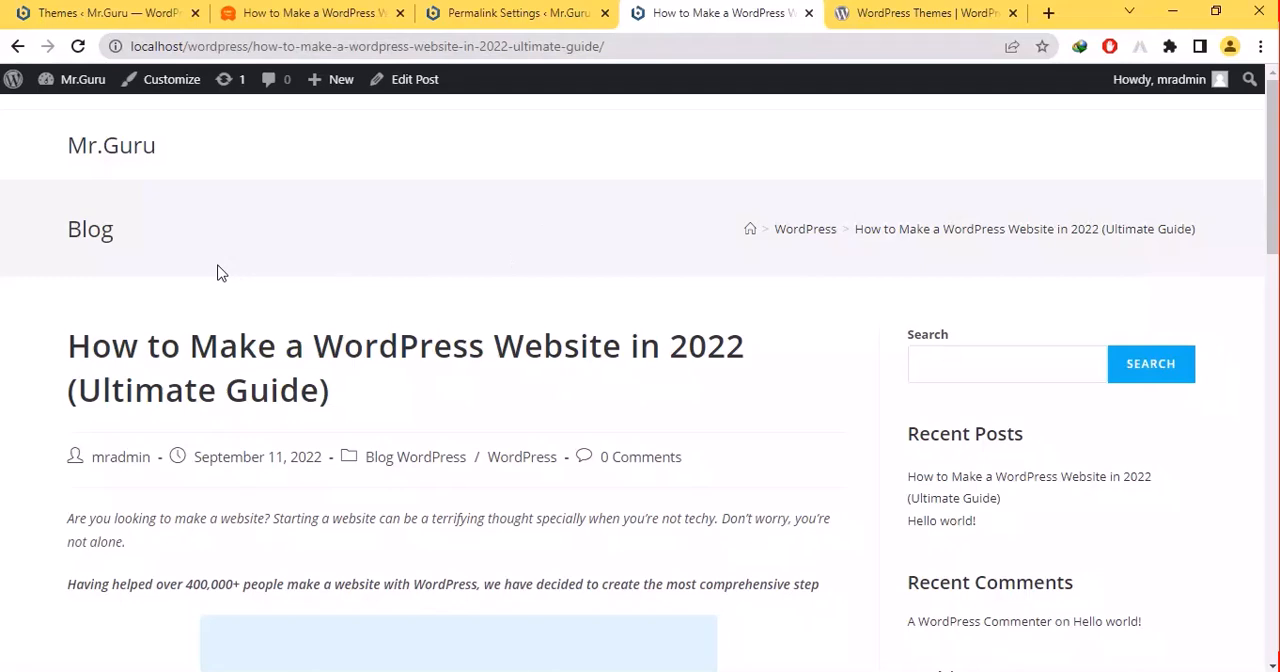
# - Return to the PowerPoint slide show and advance past the permalink slide
pyautogui.click(330, 12)
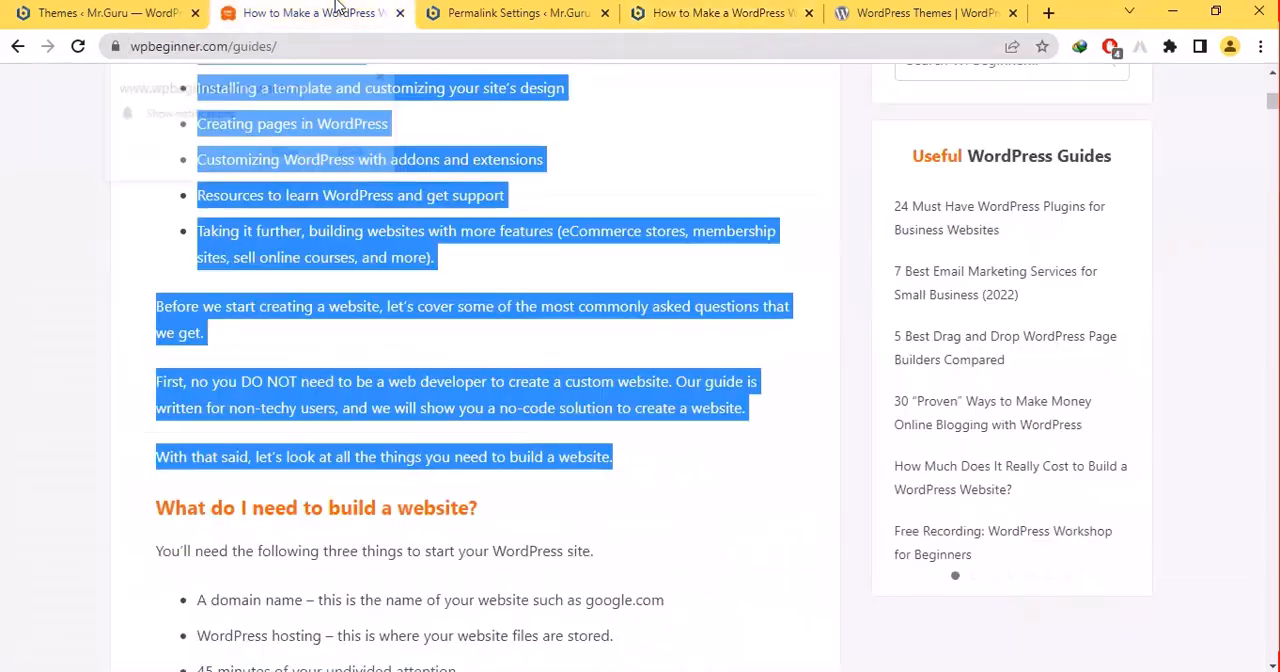
pyautogui.moveTo(721, 671)
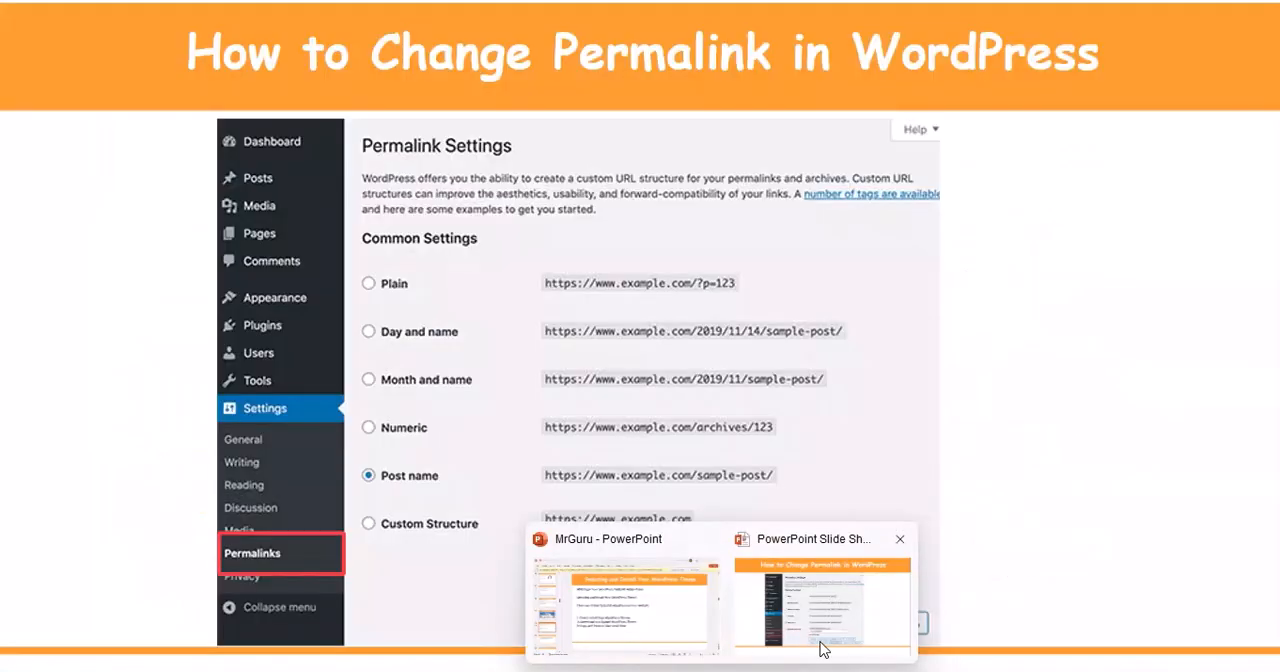
pyautogui.click(823, 650)
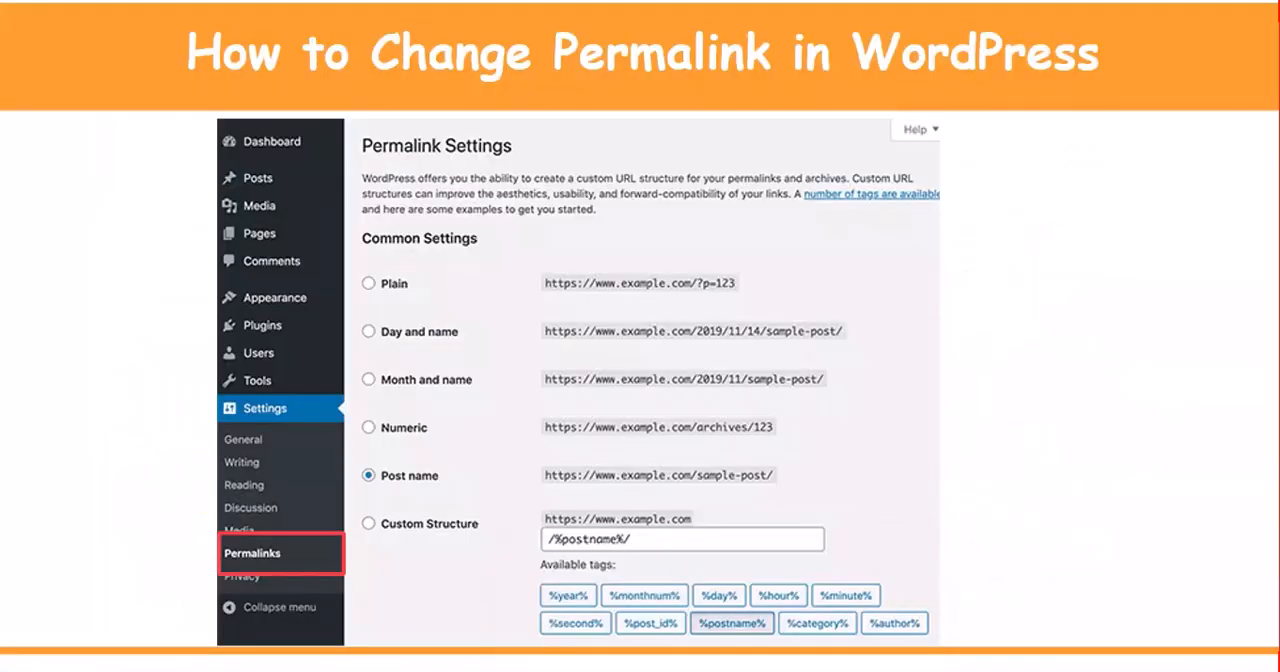
pyautogui.press('Right')
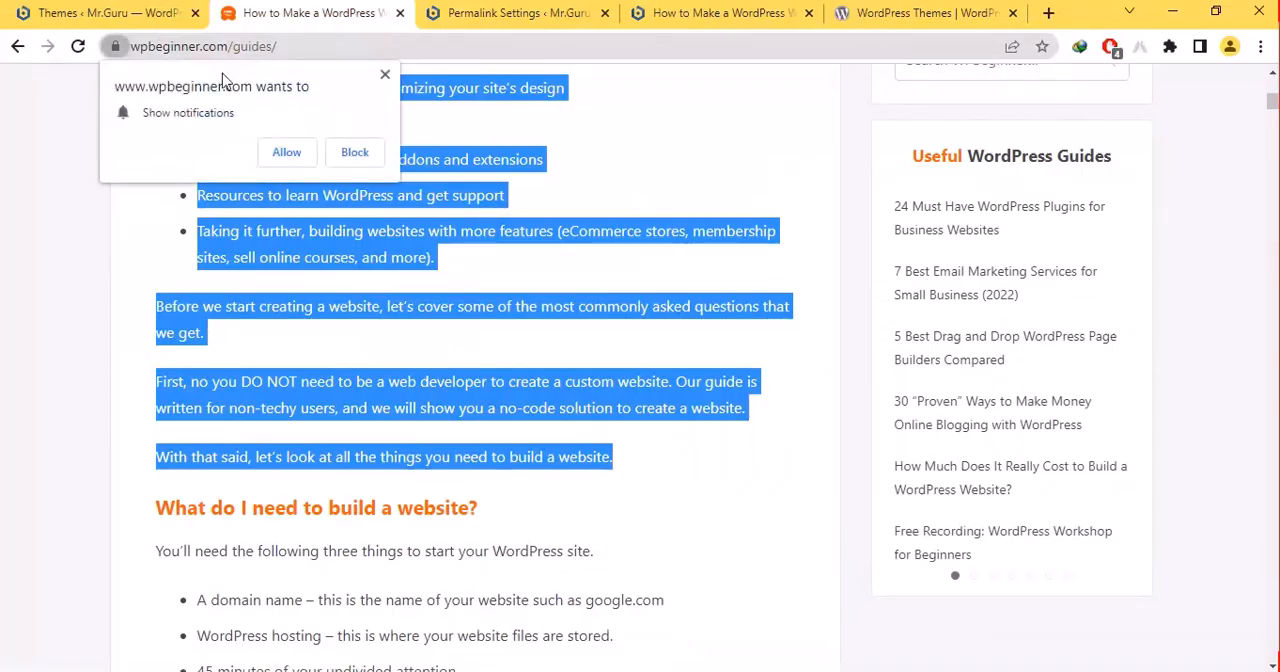
# - Switch back to the Themes admin page in Chrome and open the site's Widgets page
pyautogui.click(130, 12)
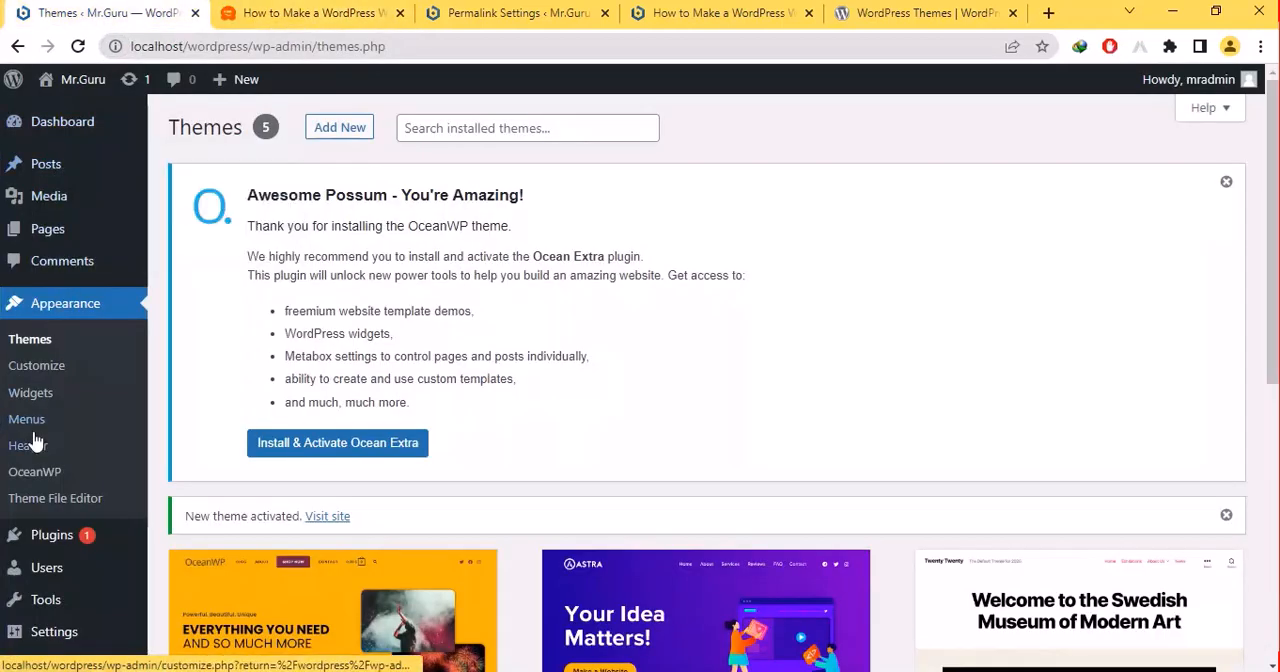
pyautogui.click(40, 401)
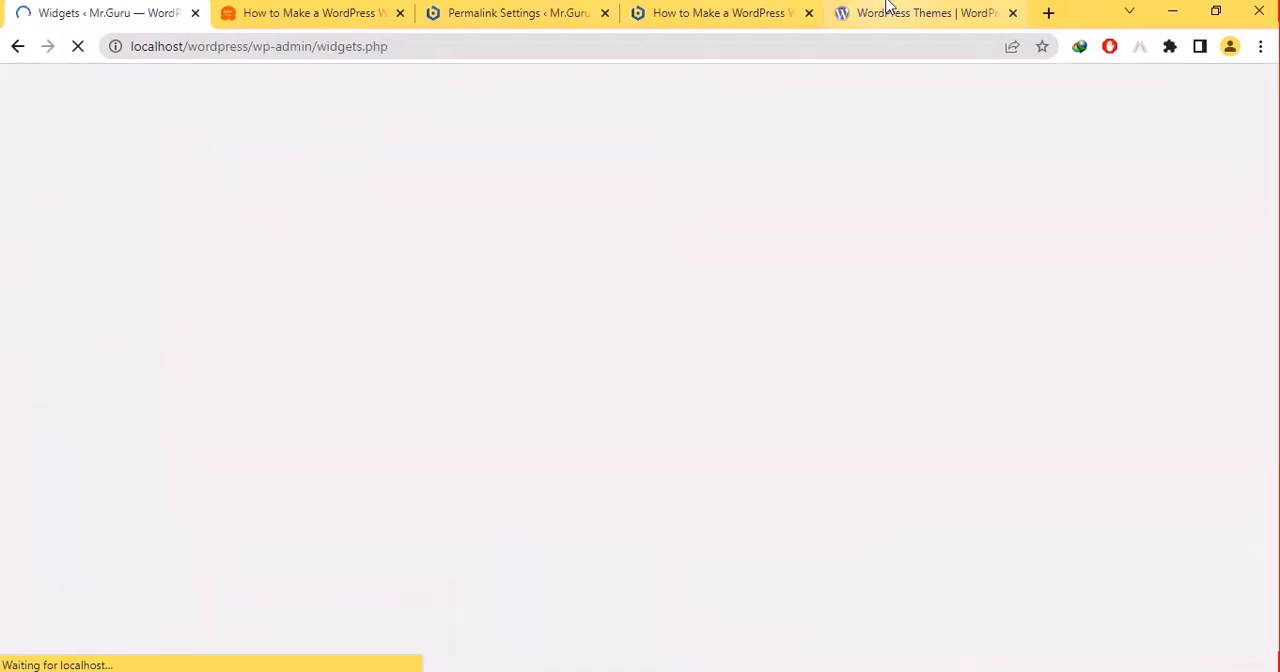
# - Examine the sidebar widgets beside the article on the WPBeginner guide page
pyautogui.click(369, 10)
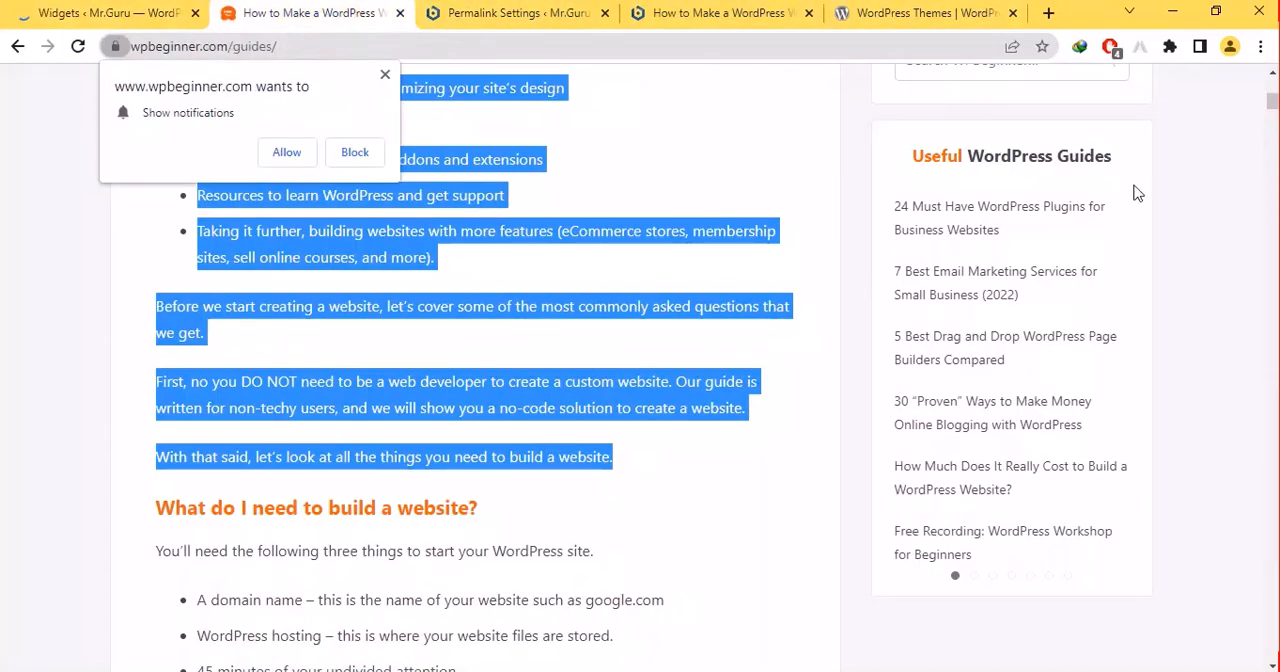
pyautogui.scroll(10, 640, 368)
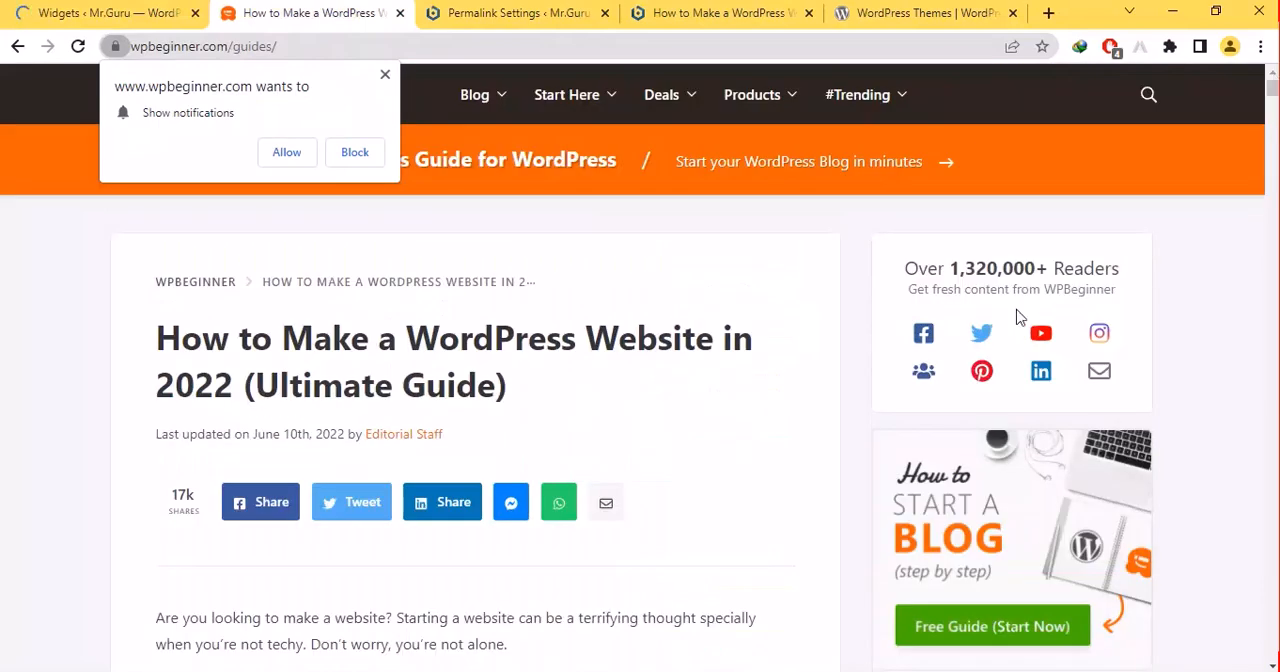
pyautogui.scroll(-5, 1000, 318)
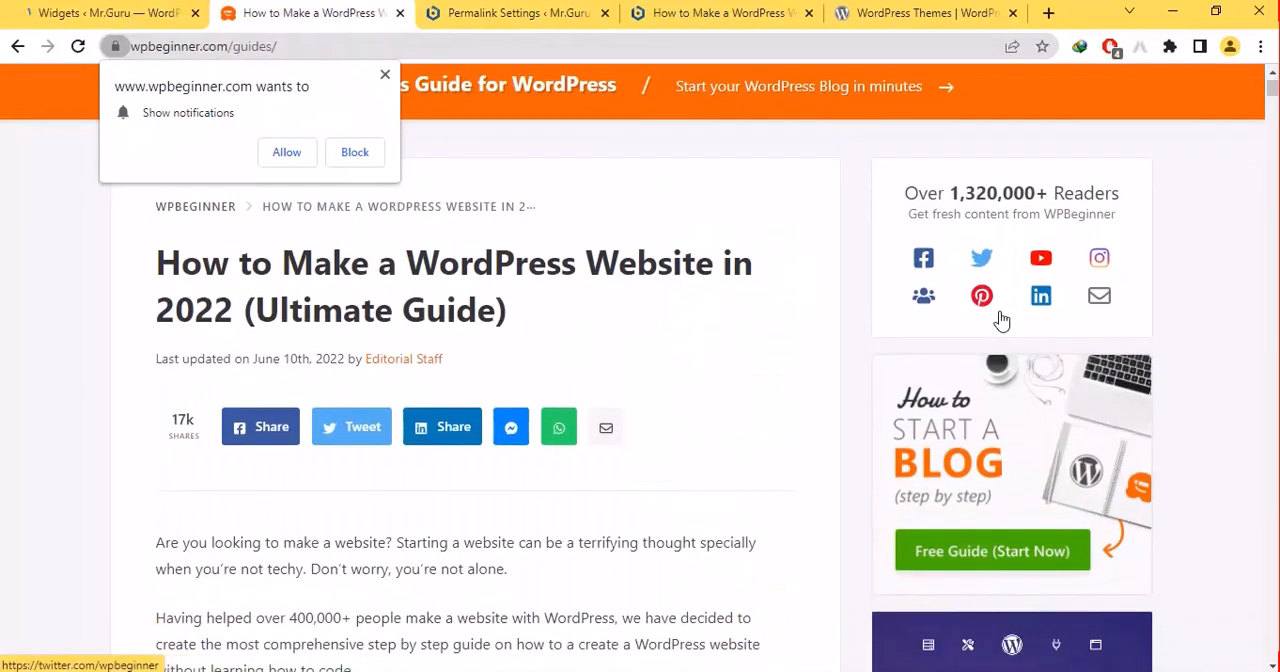
pyautogui.scroll(-11, 1000, 315)
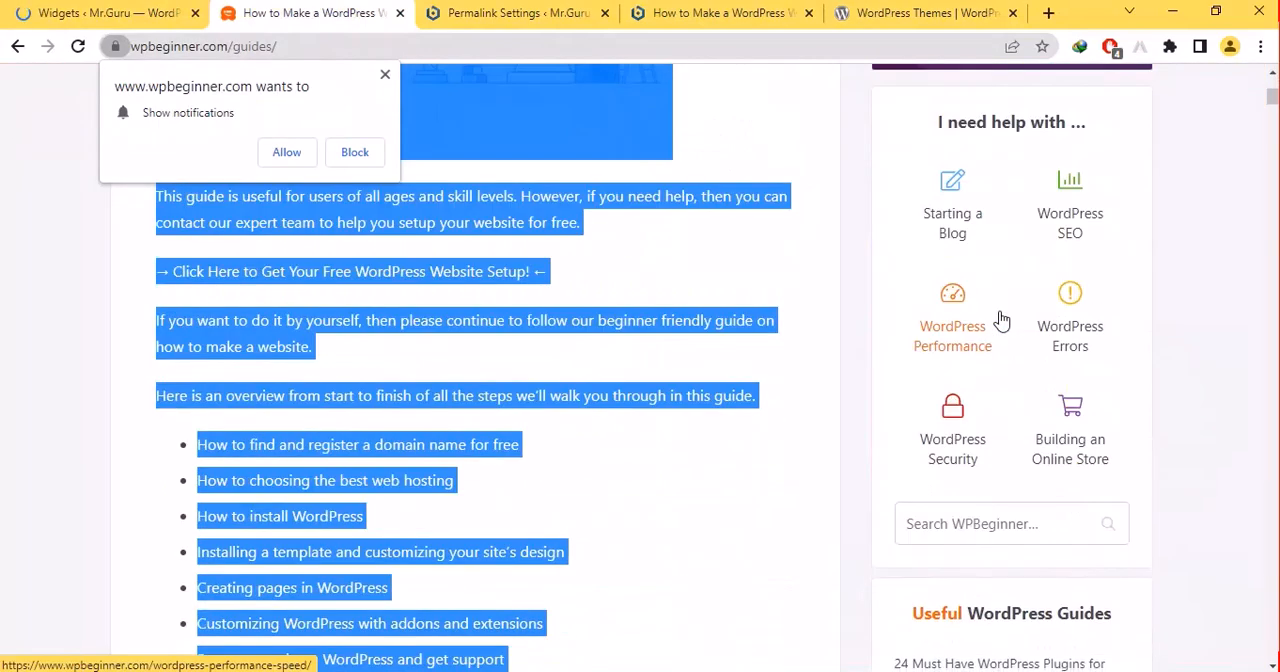
pyautogui.scroll(-14, 1003, 318)
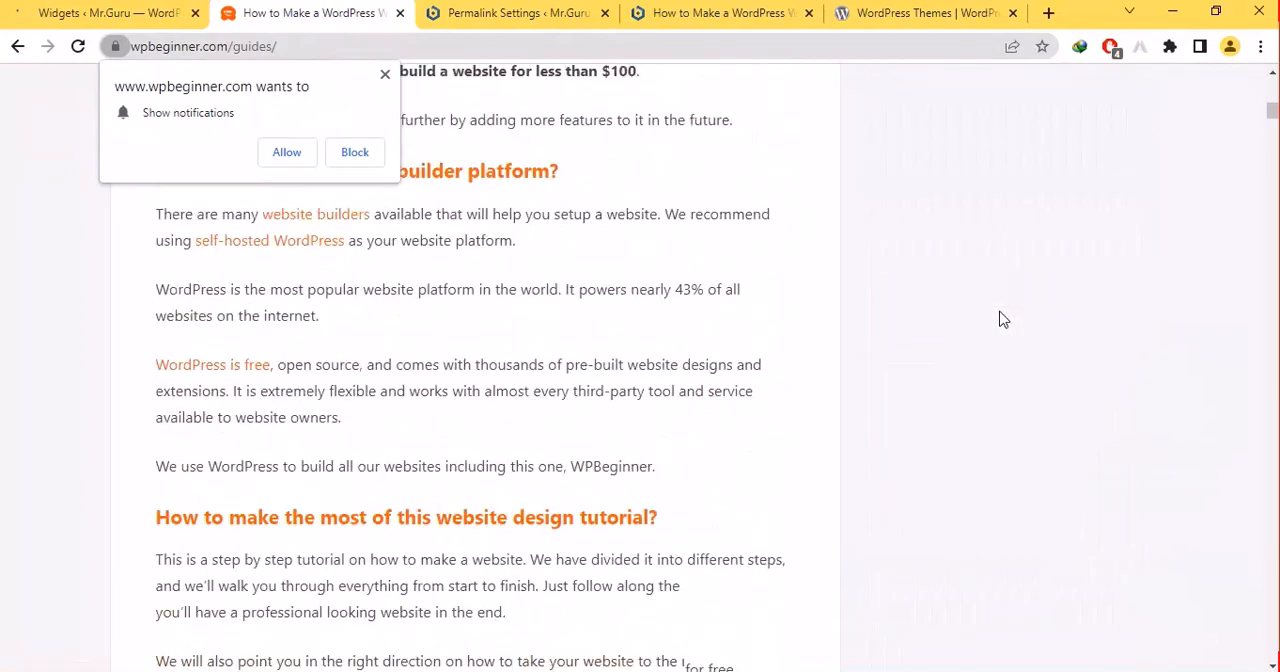
# - Examine the rest of the WPBeginner guide page down to the widgets in its footer
pyautogui.scroll(-20, 1003, 319)
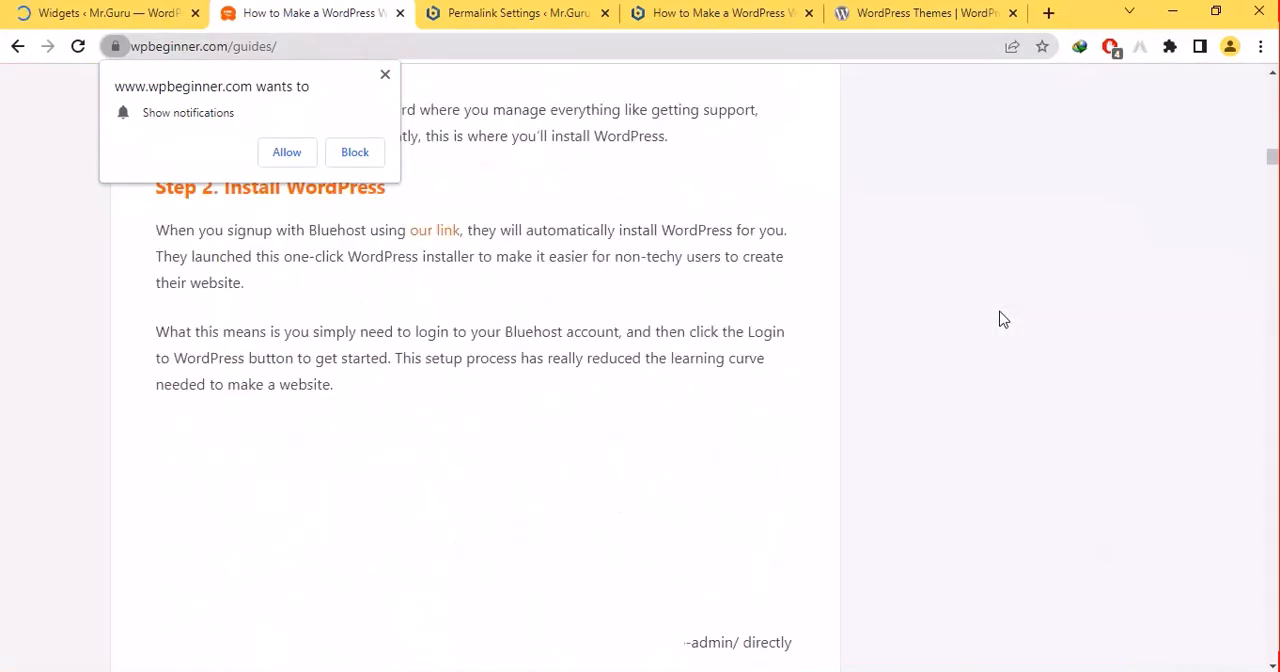
pyautogui.scroll(-2, 1003, 319)
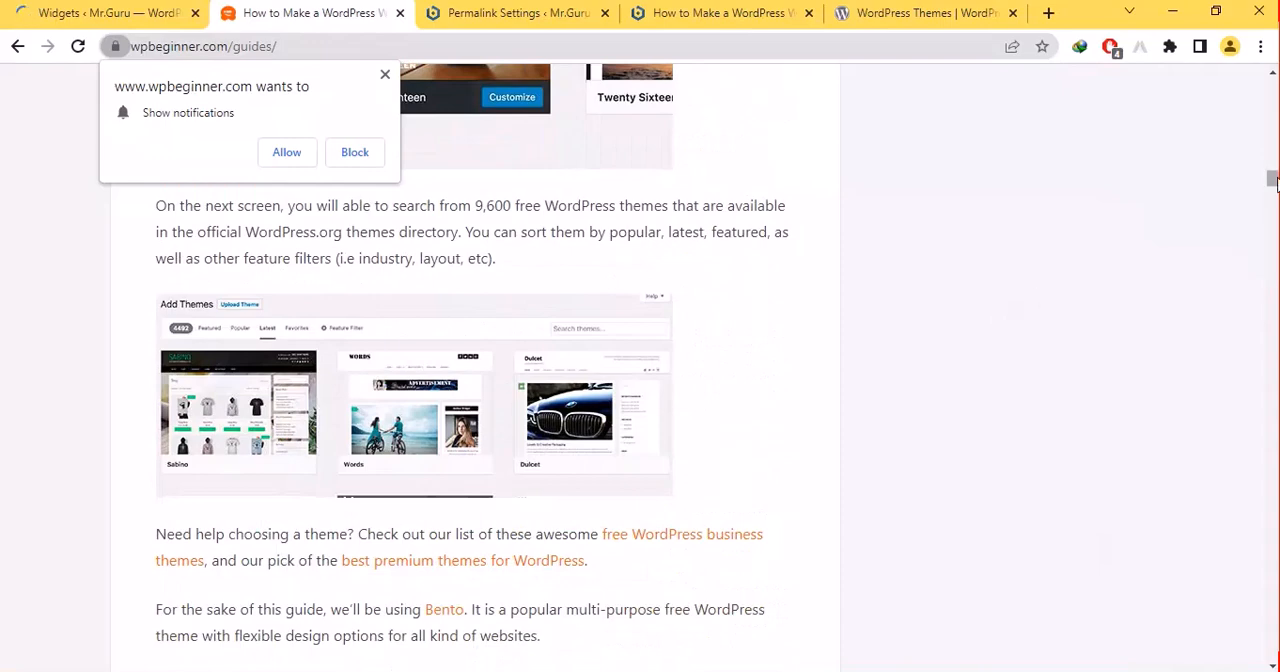
pyautogui.moveTo(1276, 179); pyautogui.dragTo(1276, 652)
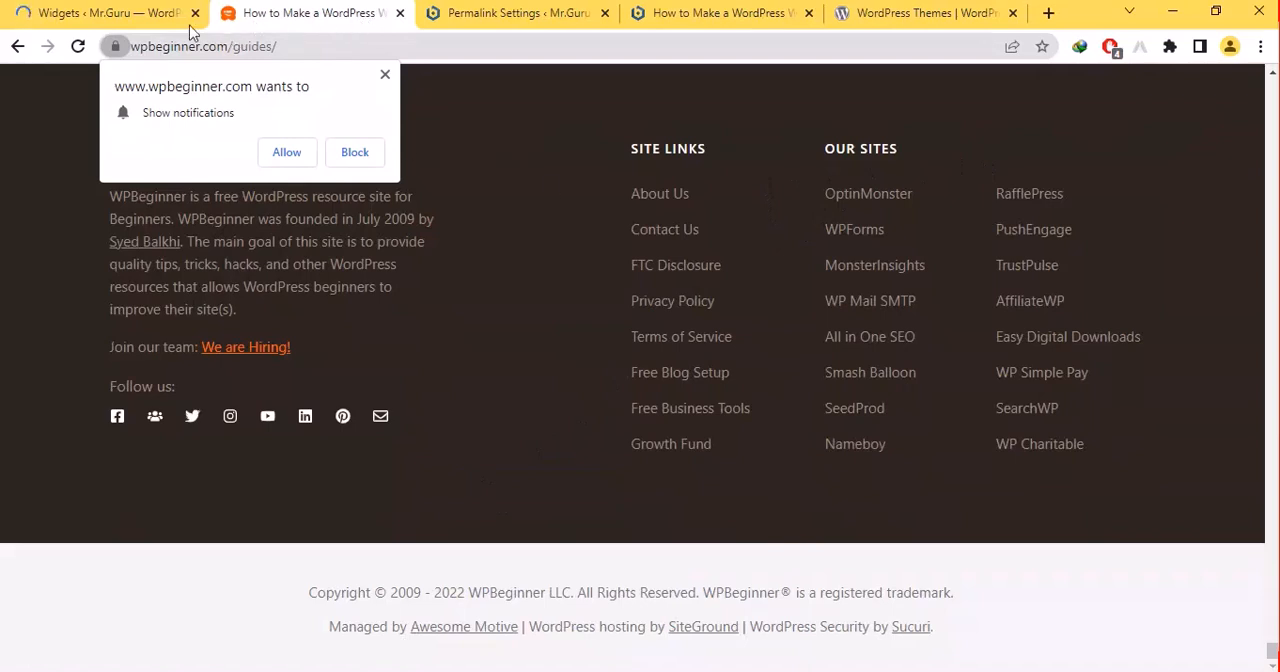
# - Return to the site's Widgets admin page and open the block inserter to view the available widget blocks
pyautogui.click(50, 6)
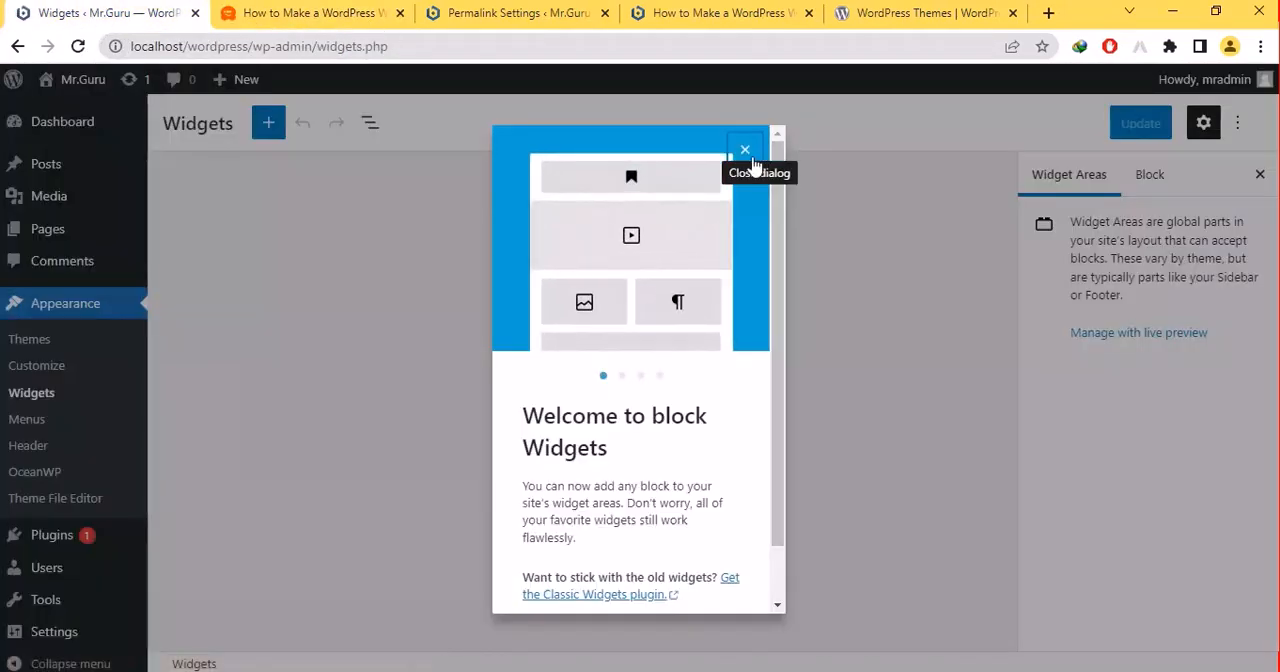
pyautogui.click(745, 150)
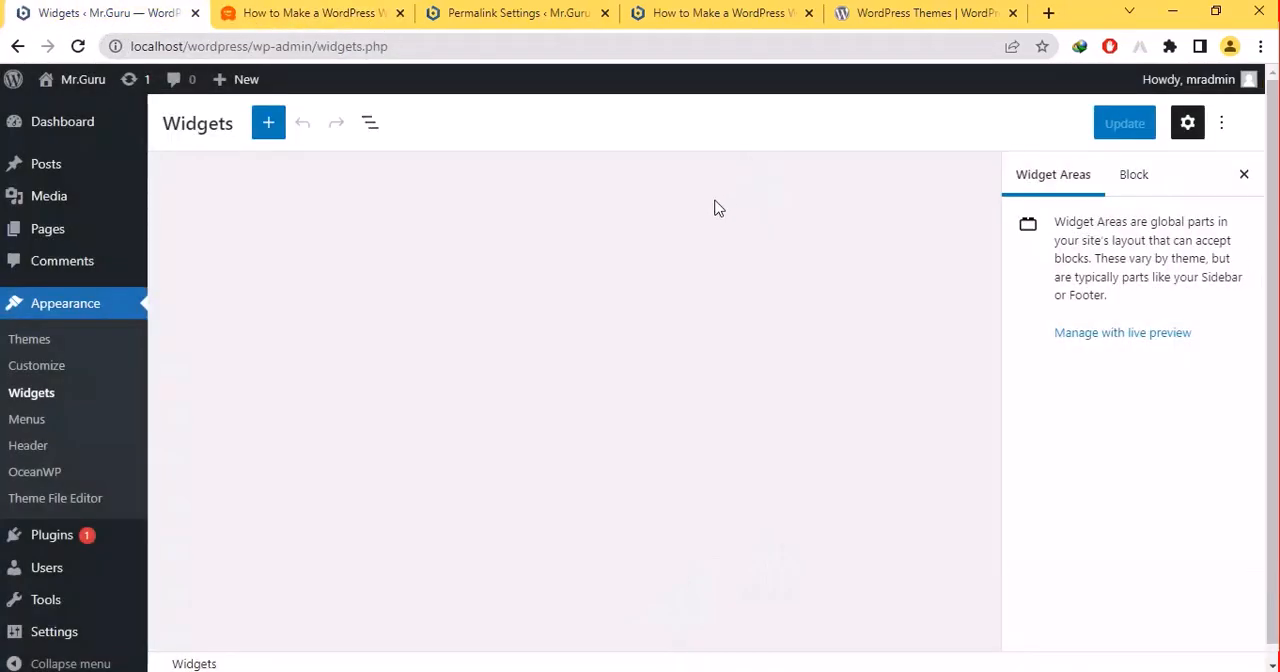
pyautogui.click(277, 128)
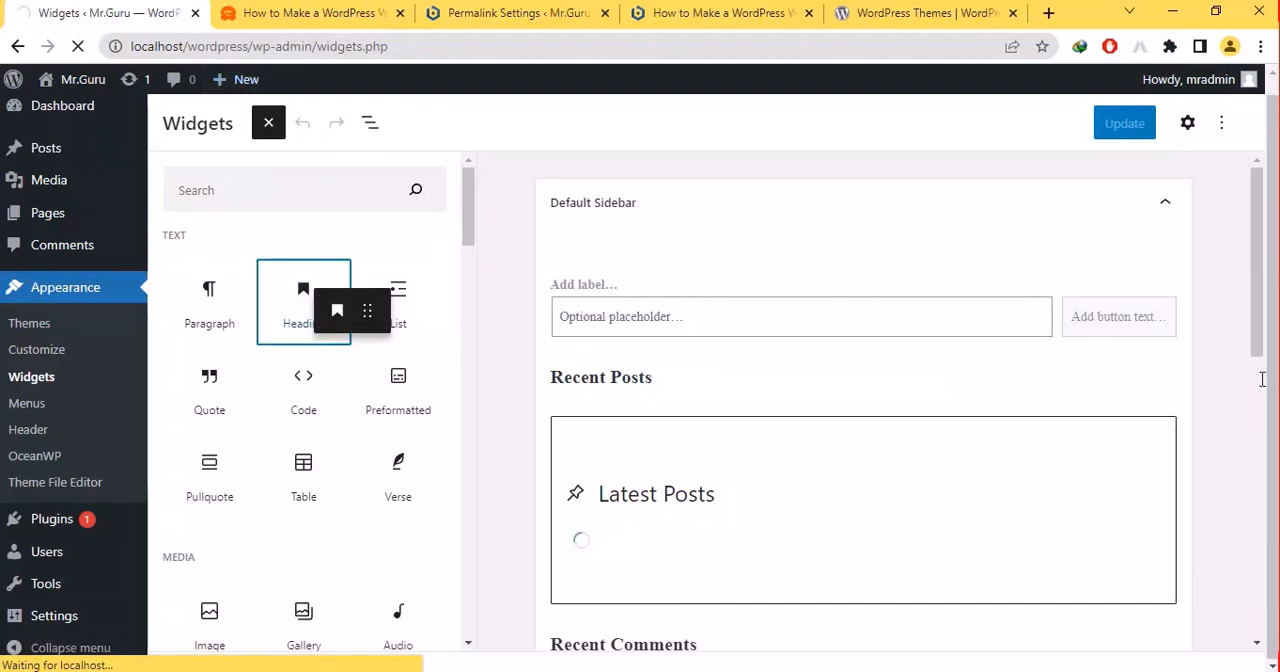
# - Switch to the PowerPoint slide show and advance past the "How to Used Widgets in wordPress" slide
pyautogui.moveTo(723, 670)
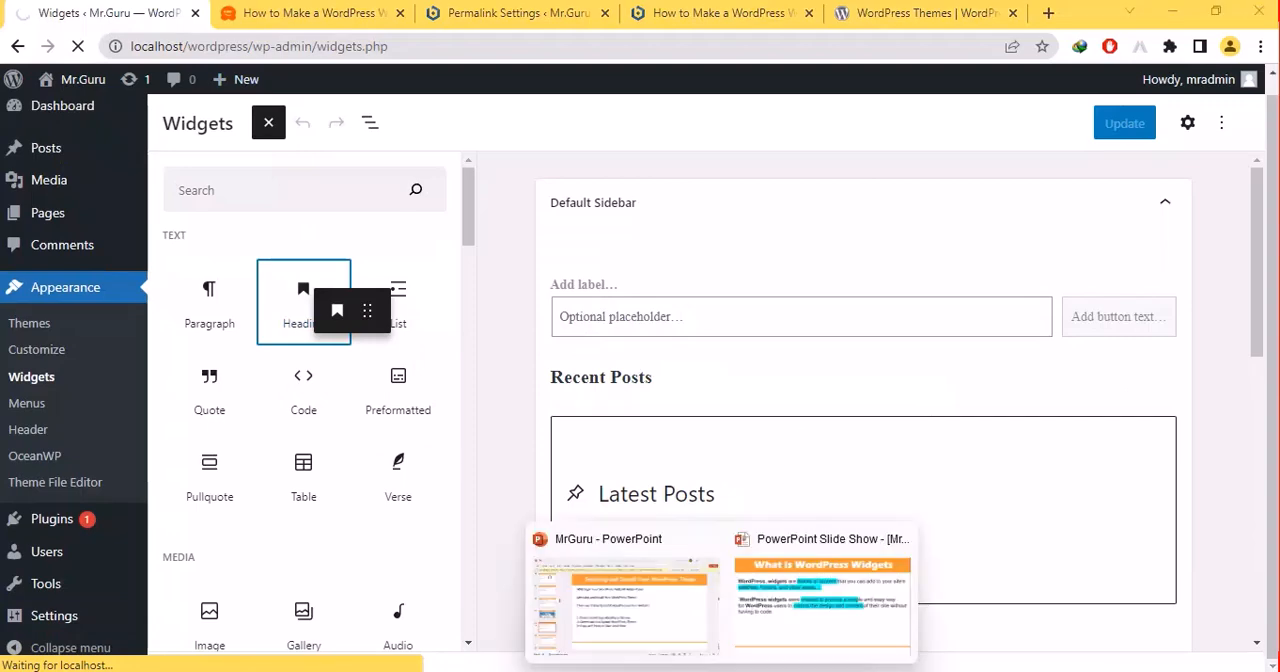
pyautogui.click(831, 620)
pyautogui.press('Right')
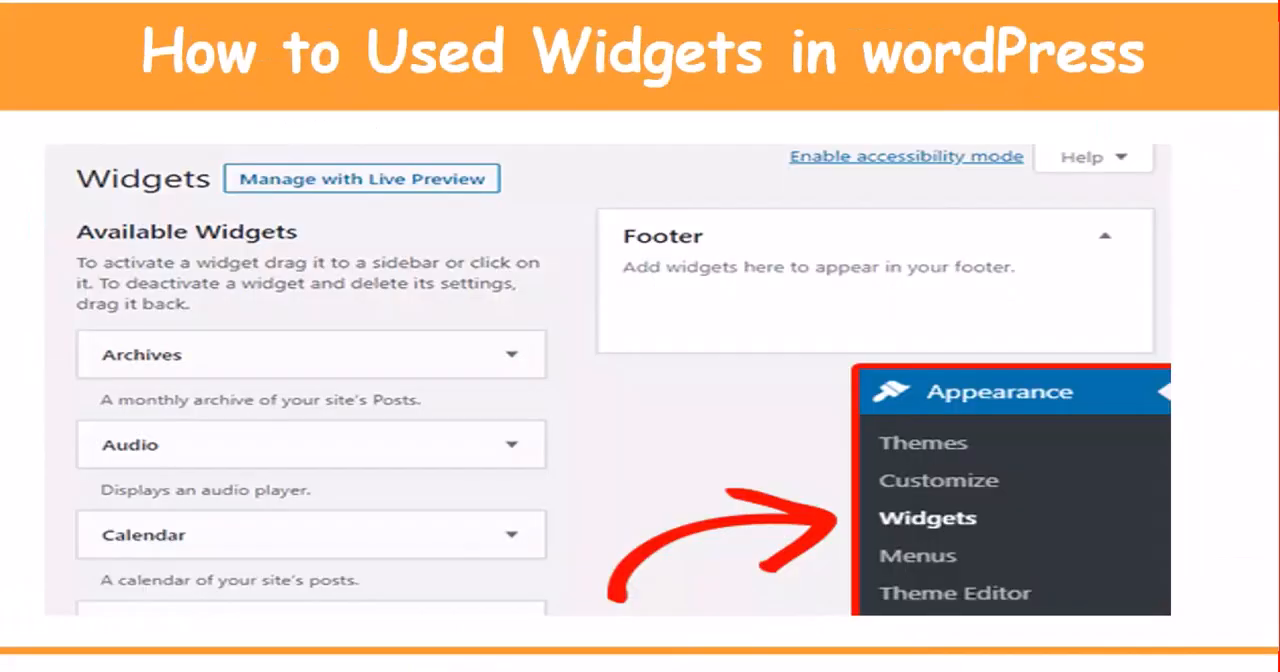
pyautogui.press('Right')
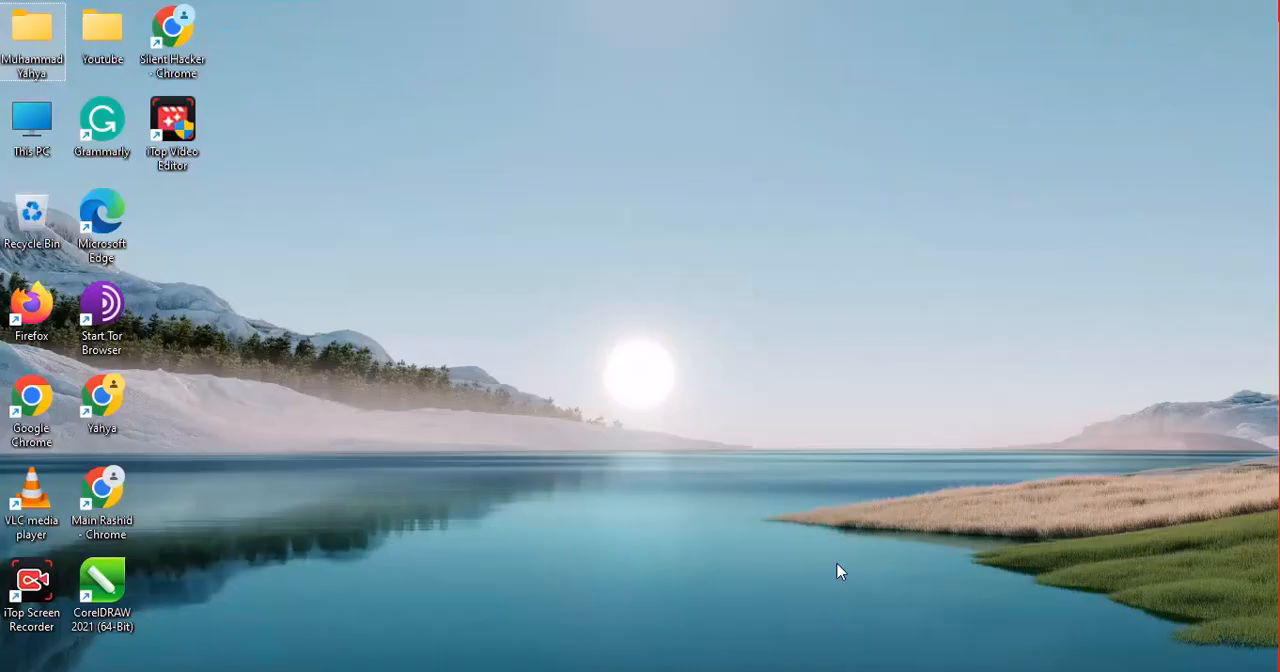
# - Switch back to the WordPress admin in Chrome and open the Media Library
pyautogui.click(800, 590)
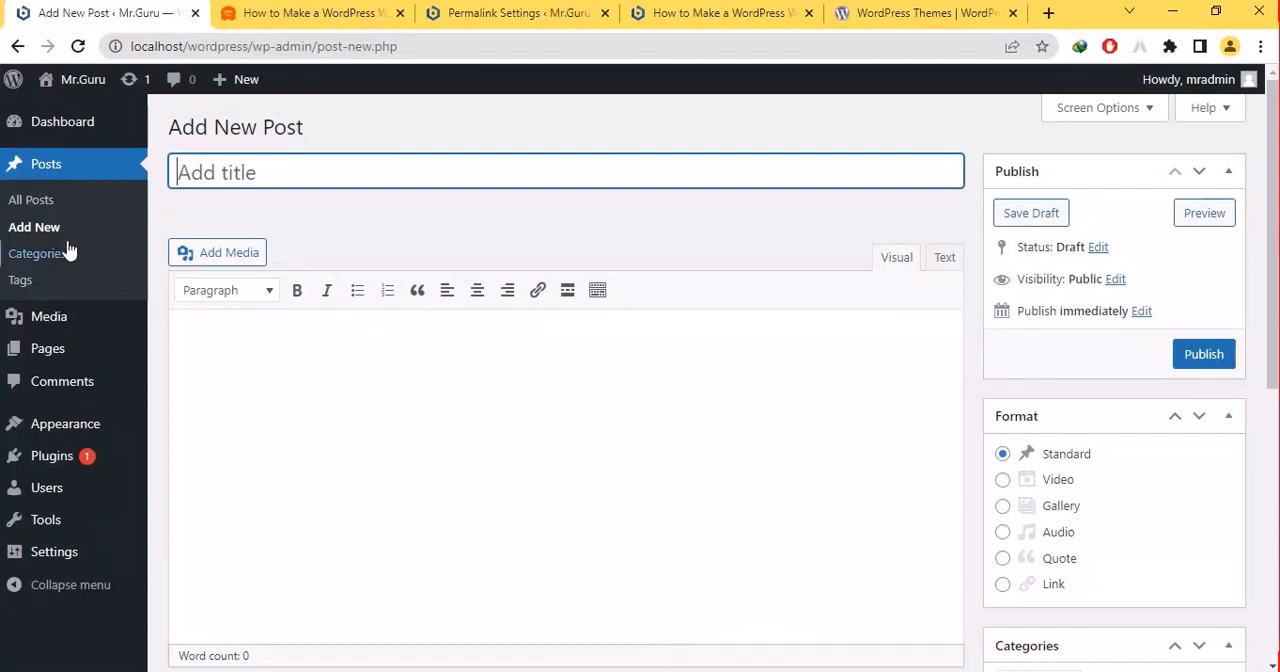
pyautogui.moveTo(36, 305)
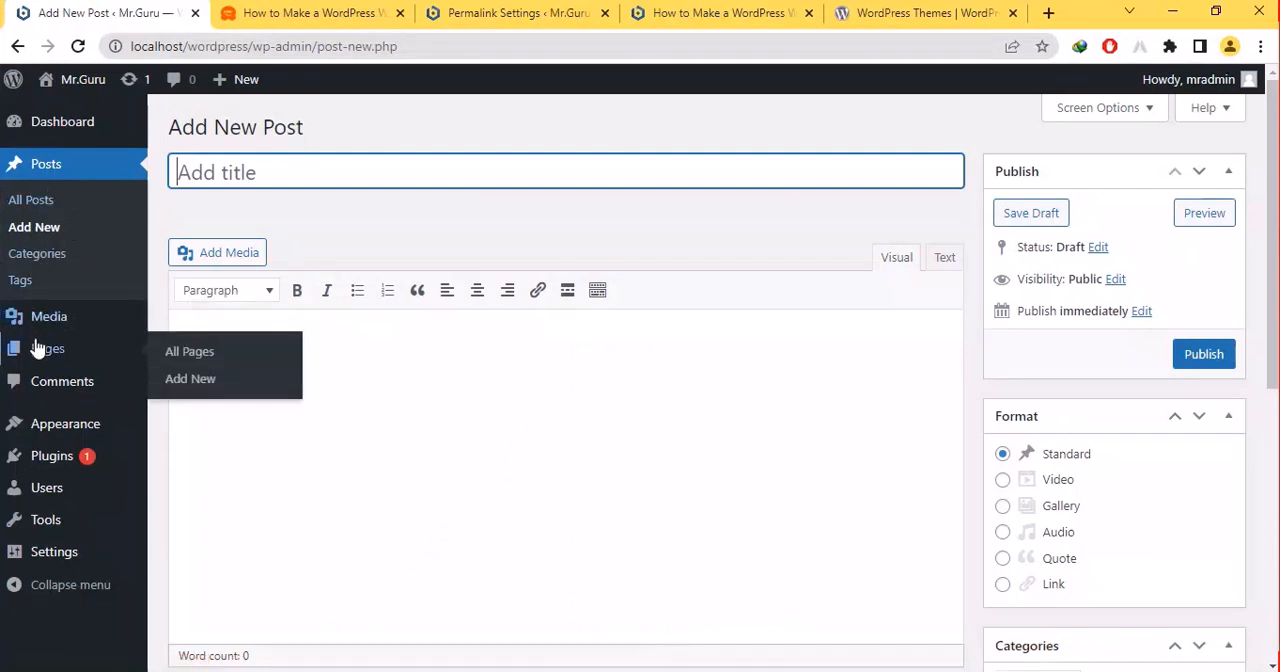
pyautogui.click(37, 332)
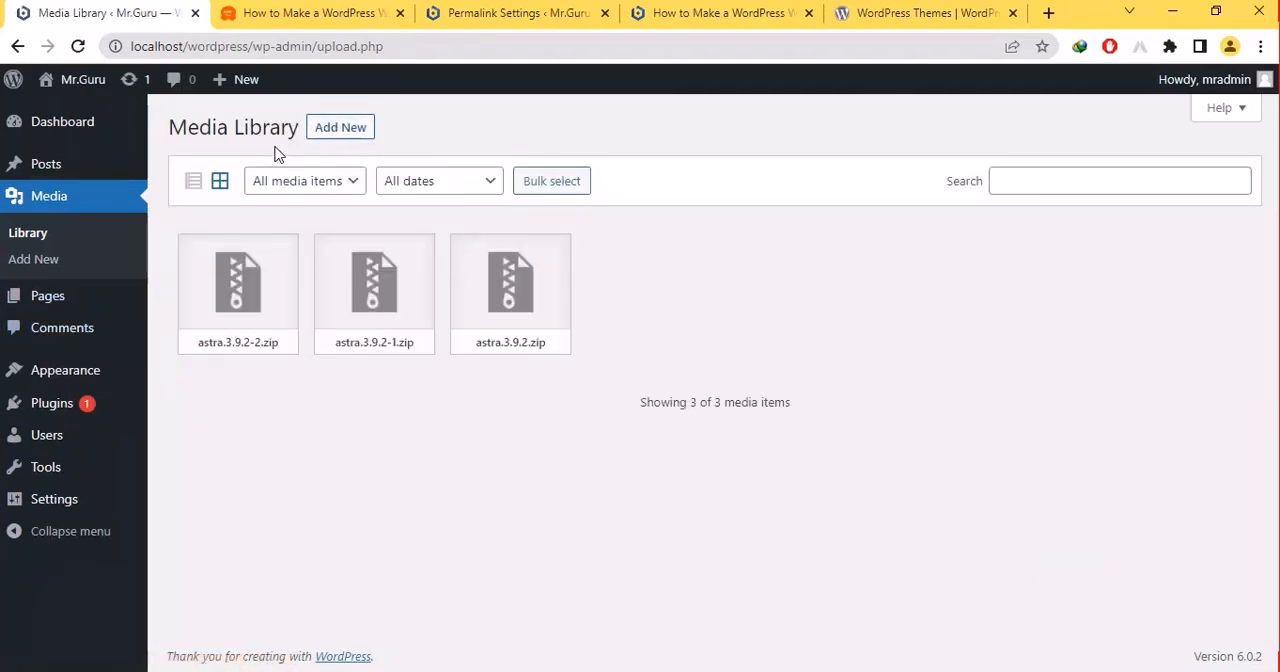
# - Upload the screen-1 image from the Downloads > Compressed folder to the Media Library
pyautogui.click(341, 131)
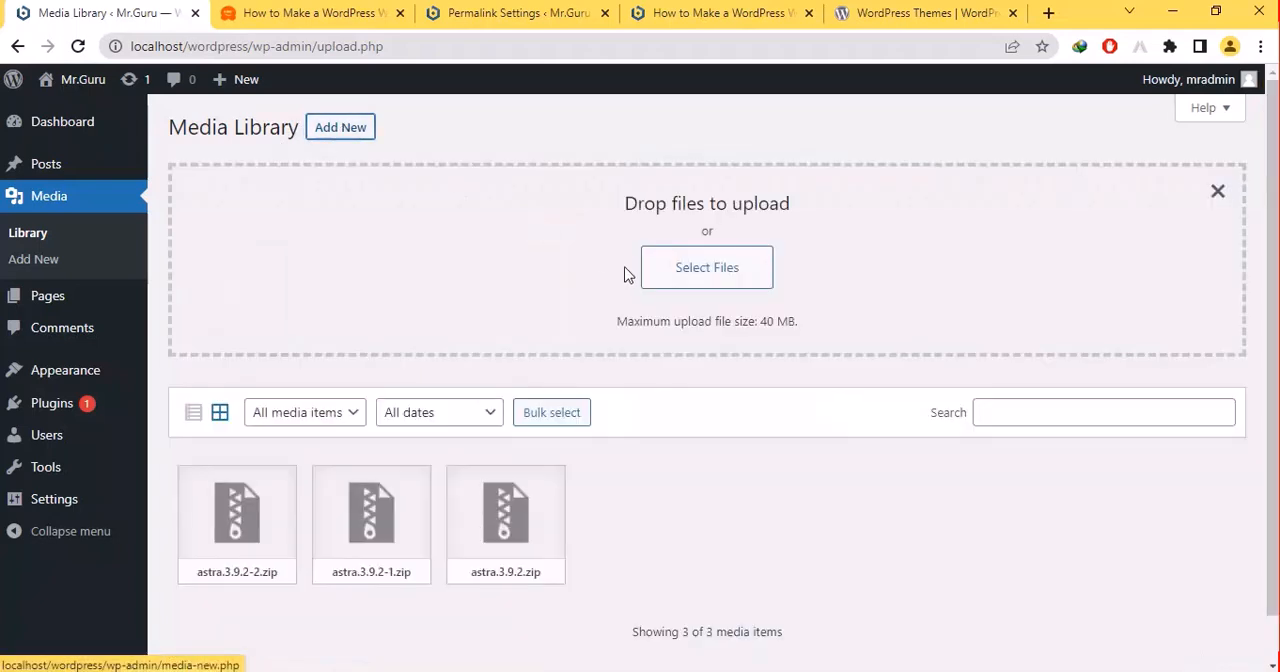
pyautogui.click(659, 268)
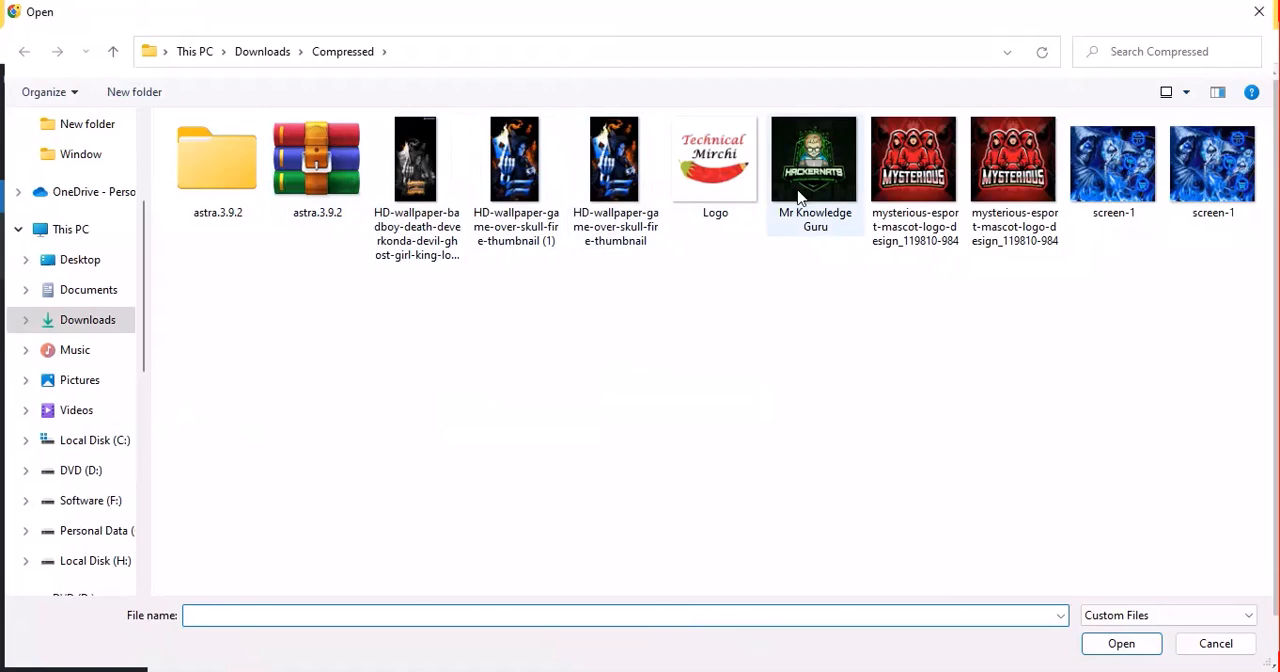
pyautogui.doubleClick(1212, 165)
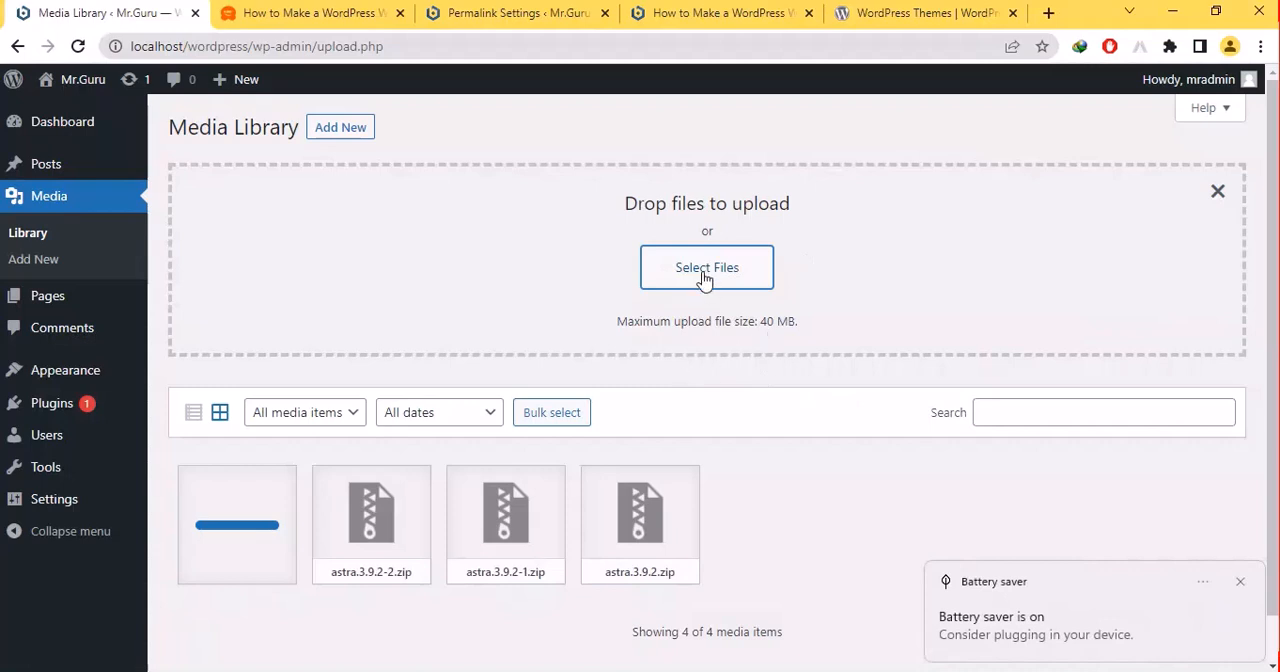
pyautogui.moveTo(755, 320); pyautogui.dragTo(820, 324)
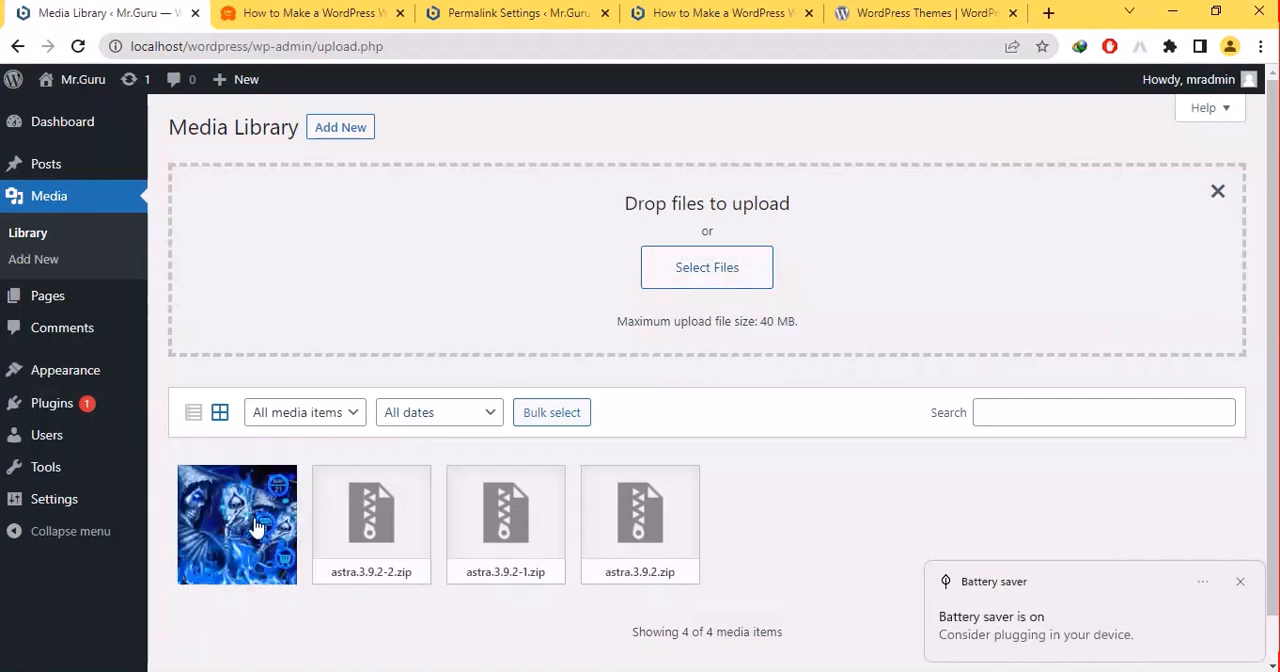
# - Open the uploaded screen-1 image's attachment details and set its alternative text to "new img"
pyautogui.click(253, 525)
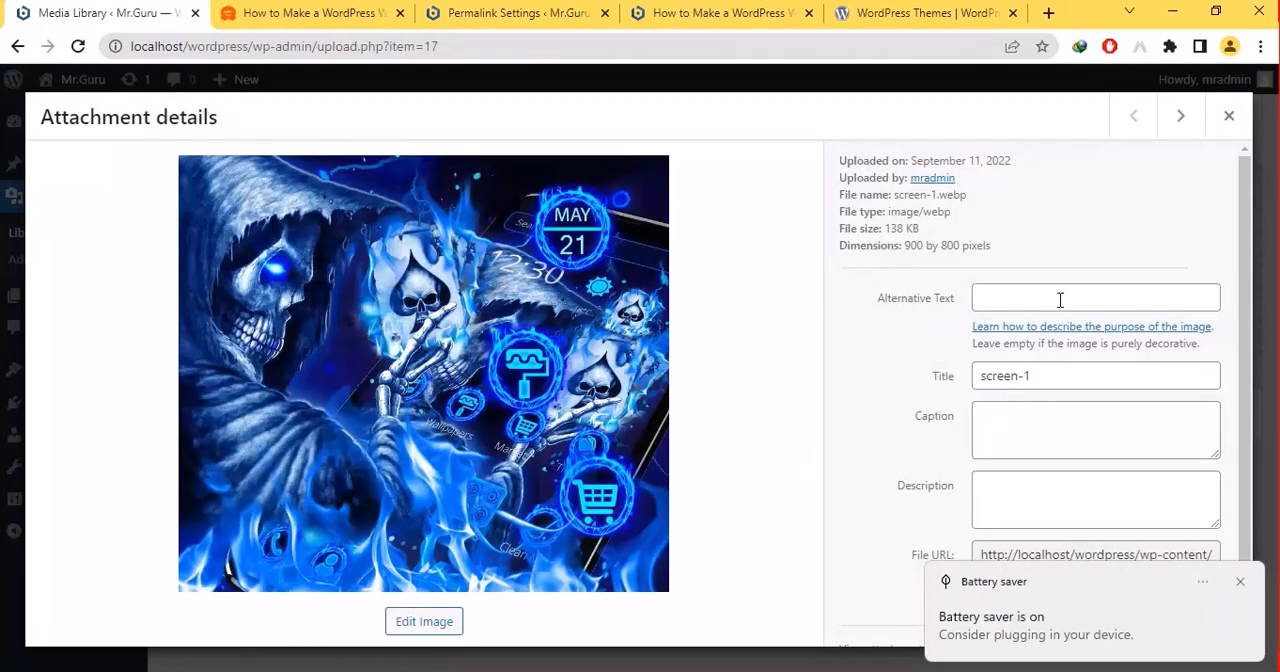
pyautogui.click(1046, 305)
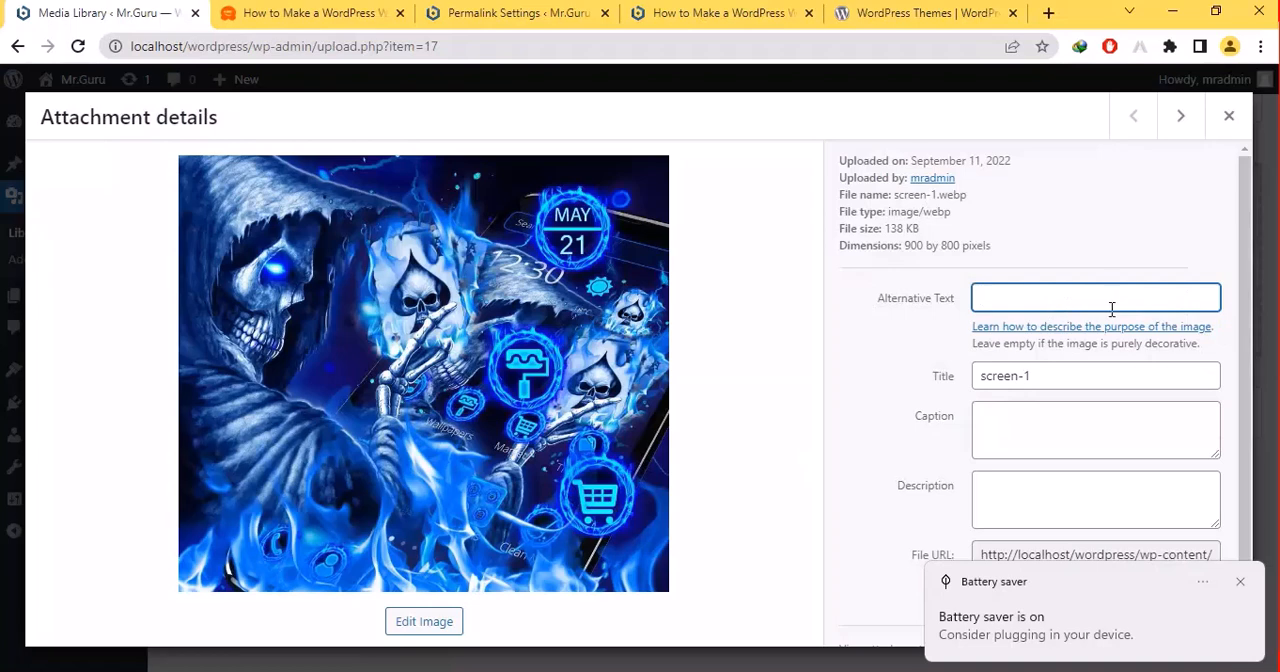
pyautogui.write('new img')
# - Copy the image's alternative text into its caption so the caption reads "new img"
pyautogui.click(1060, 430)
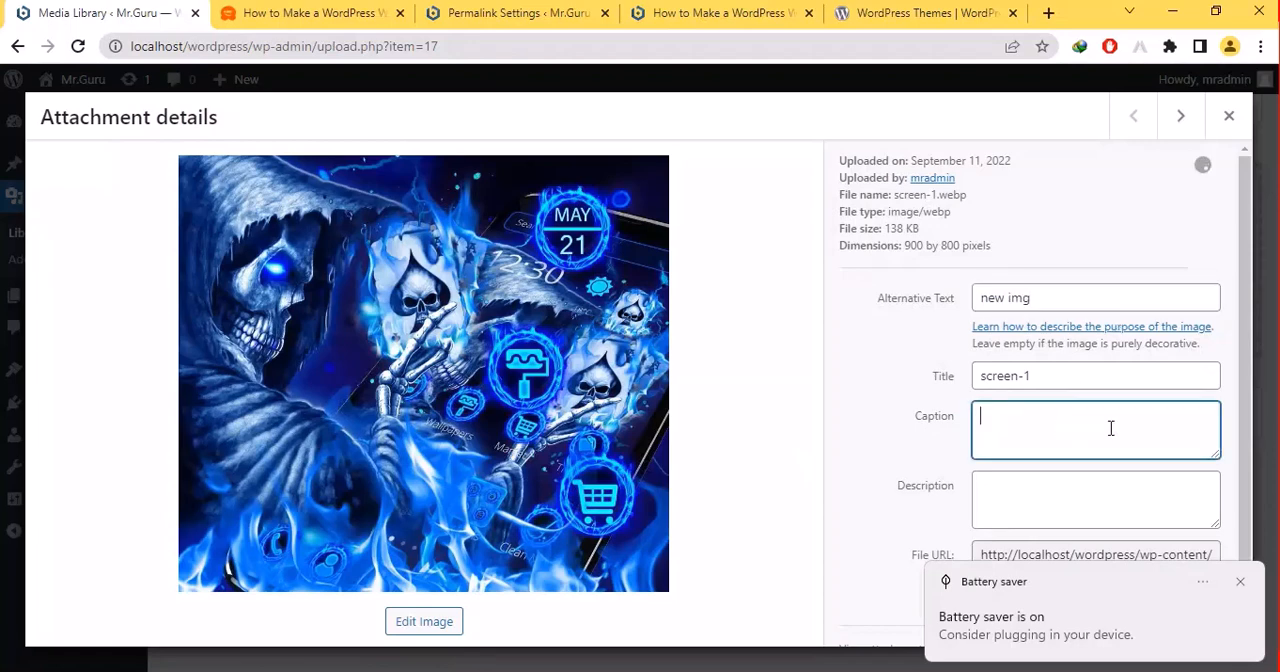
pyautogui.moveTo(1065, 297); pyautogui.dragTo(910, 318)
pyautogui.hotkey('ctrl', 'c')
pyautogui.click(1036, 440)
pyautogui.hotkey('ctrl', 'v')
pyautogui.moveTo(1260, 310); pyautogui.dragTo(1231, 521)
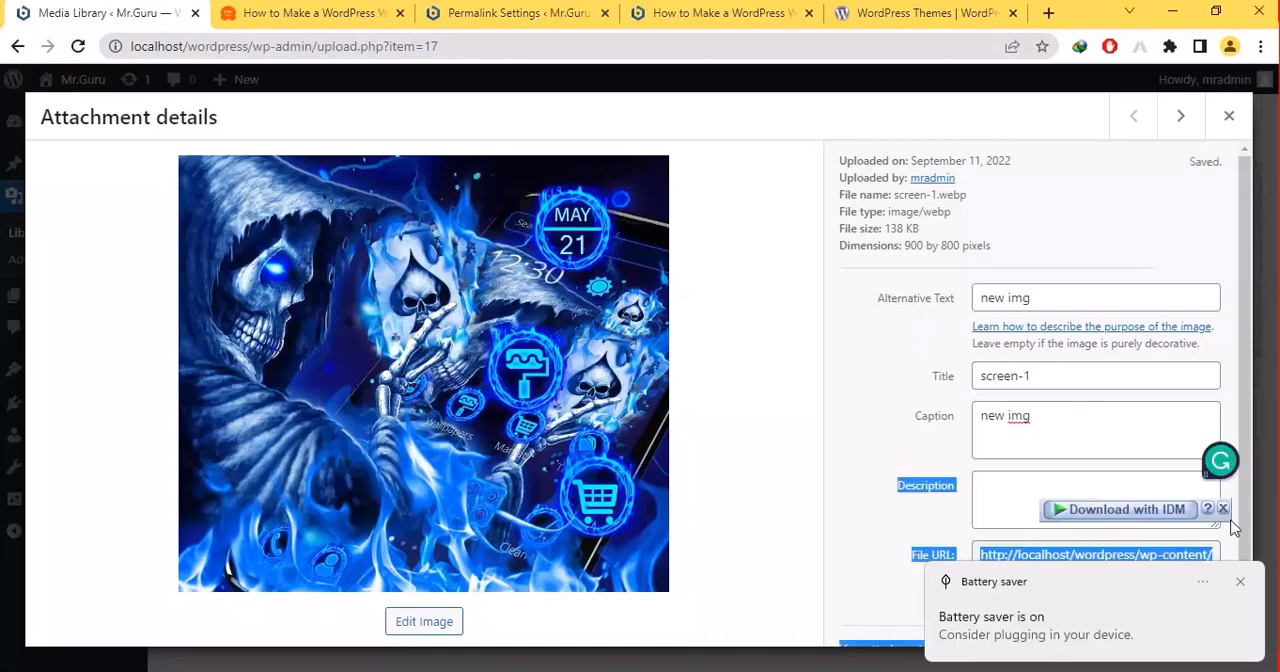
# - Dismiss the battery saver notification, copy the image's file URL to the clipboard and close the attachment details
pyautogui.click(1236, 582)
pyautogui.click(1055, 590)
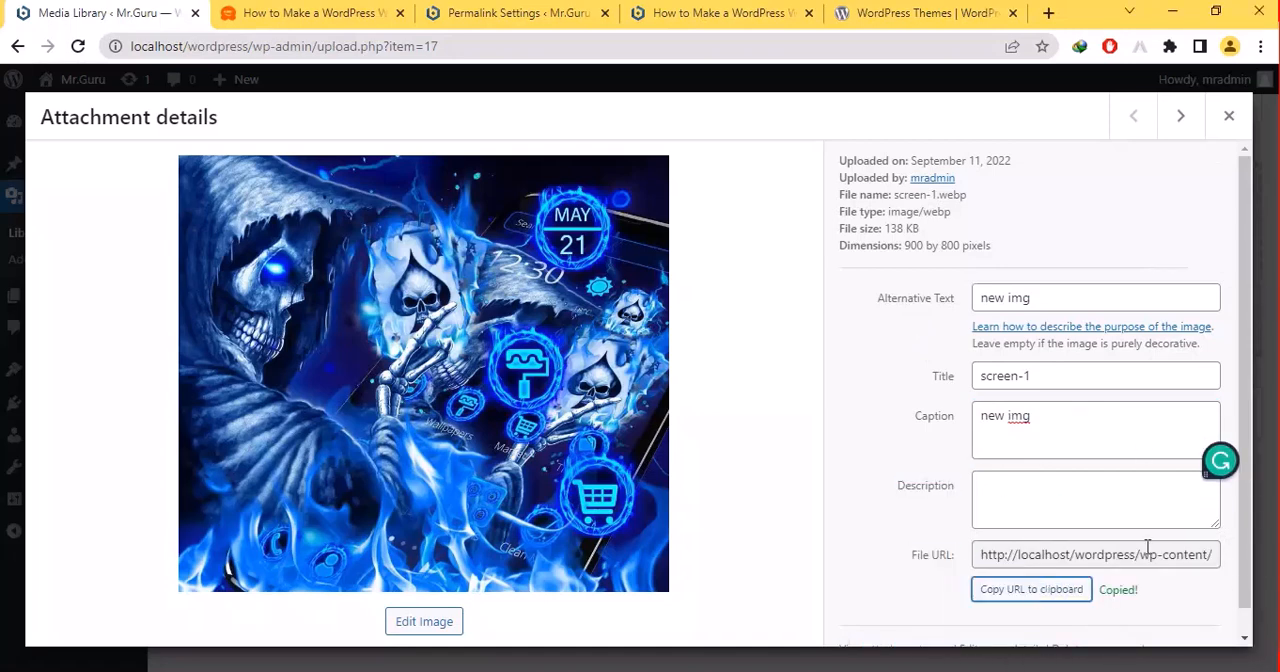
pyautogui.moveTo(1234, 443); pyautogui.dragTo(1265, 558)
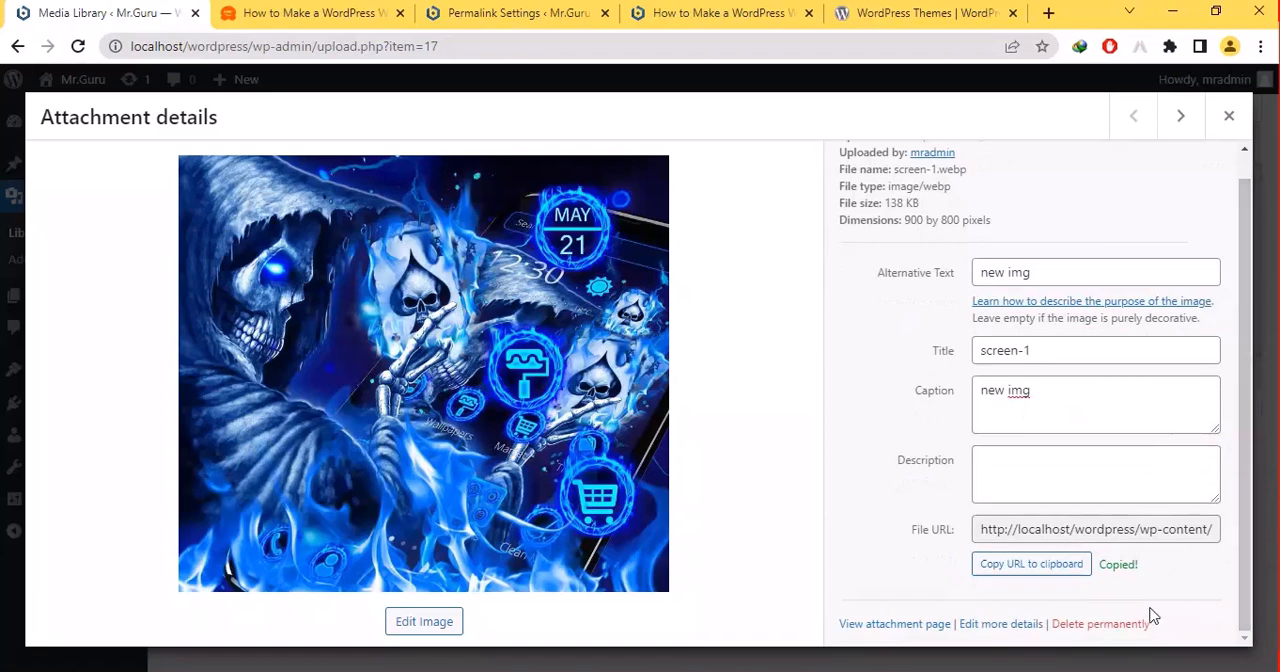
pyautogui.moveTo(1174, 207); pyautogui.dragTo(1229, 120)
pyautogui.click(1229, 116)
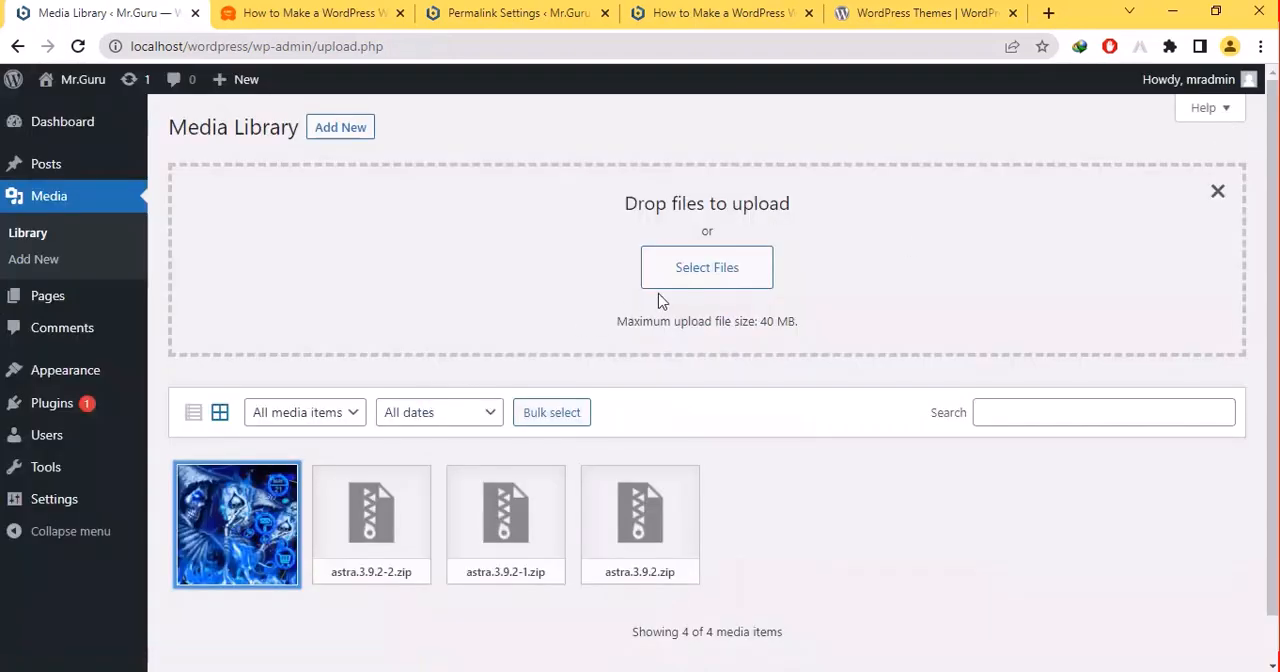
# - Return to the PowerPoint slide show and advance to the "What is WordPress Administration" slide
pyautogui.click(556, 307)
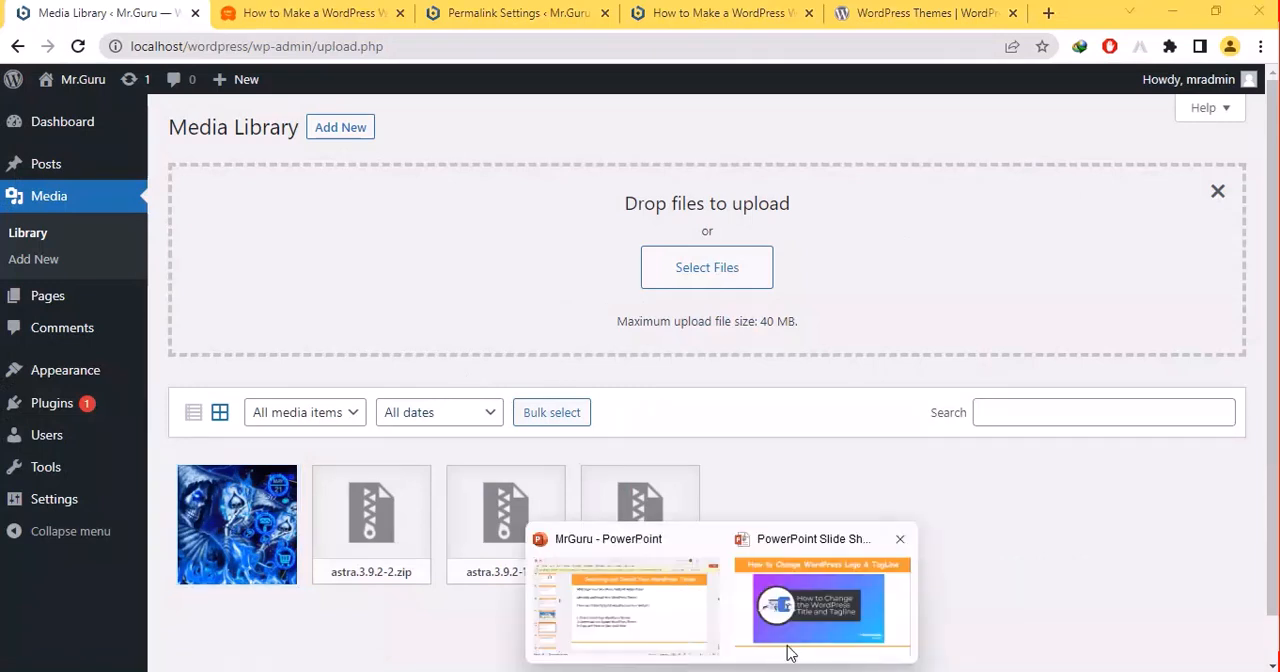
pyautogui.click(826, 619)
pyautogui.click(826, 619)
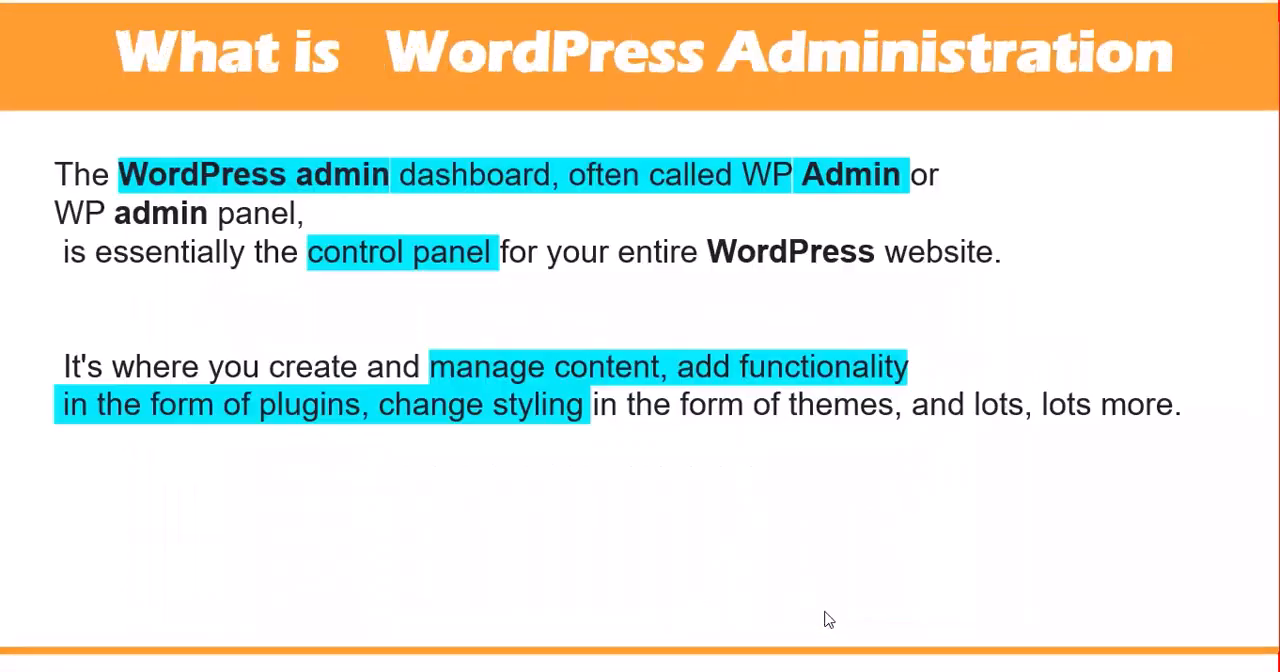
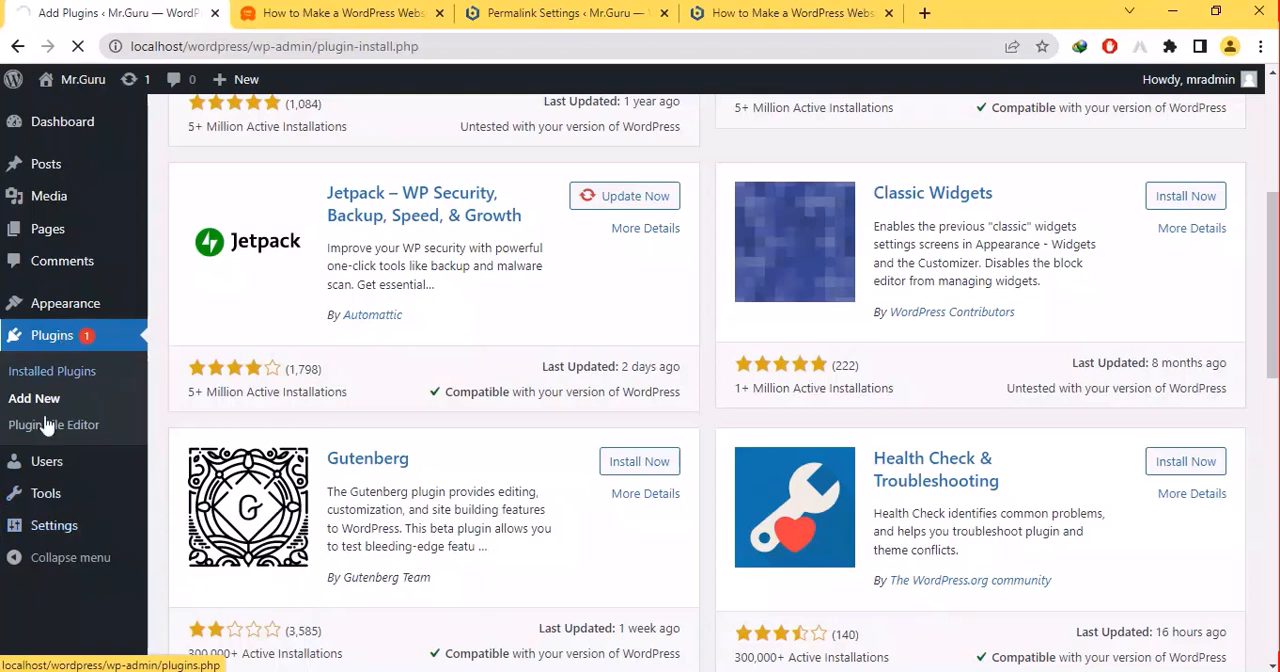
# - Open the Users list, briefly visit the Add New User page and expand the roles available for a role change
pyautogui.moveTo(46, 466)
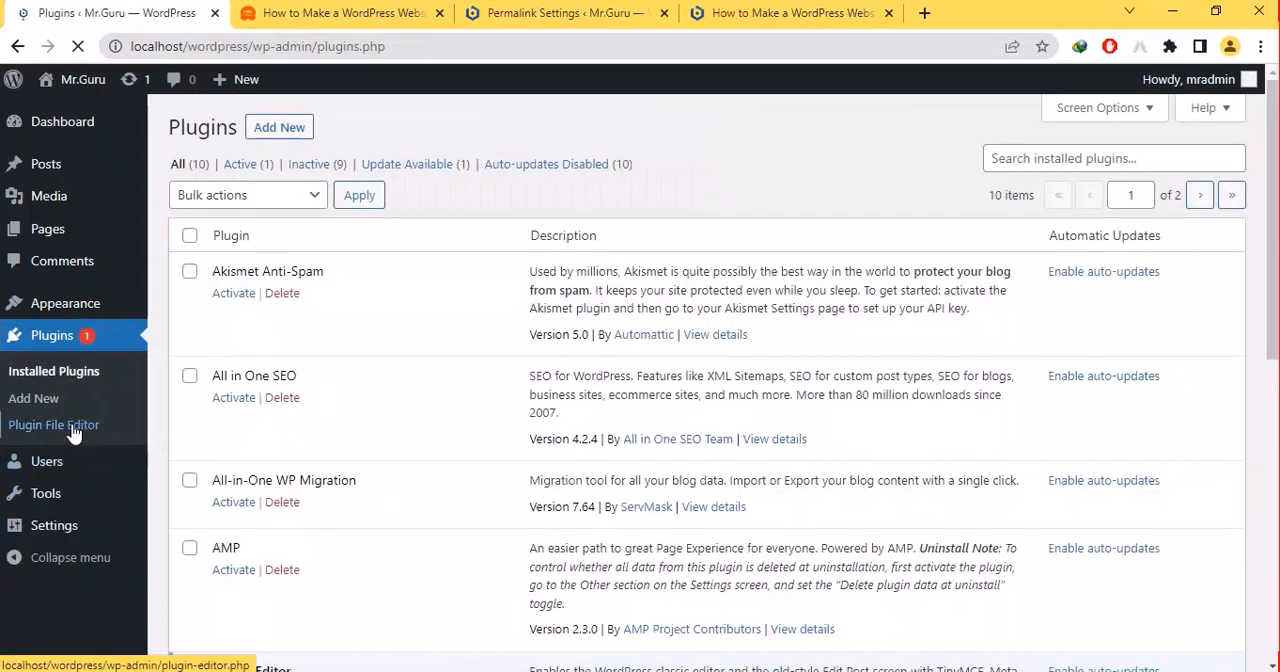
pyautogui.click(63, 461)
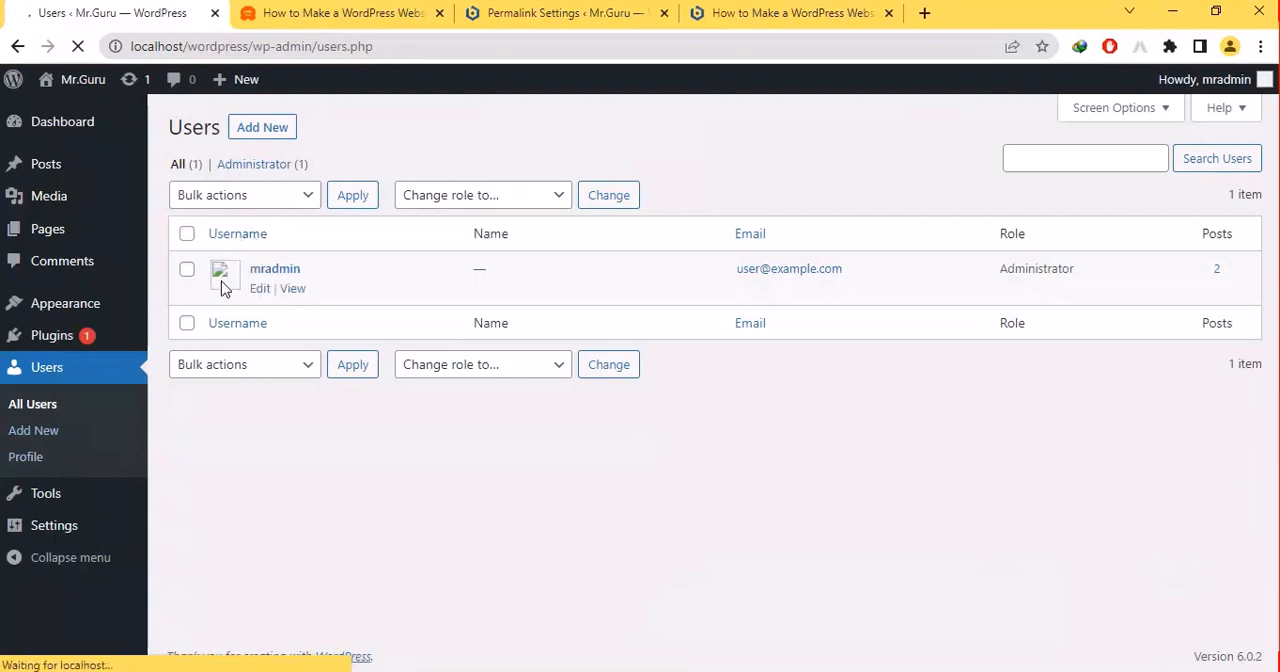
pyautogui.click(257, 143)
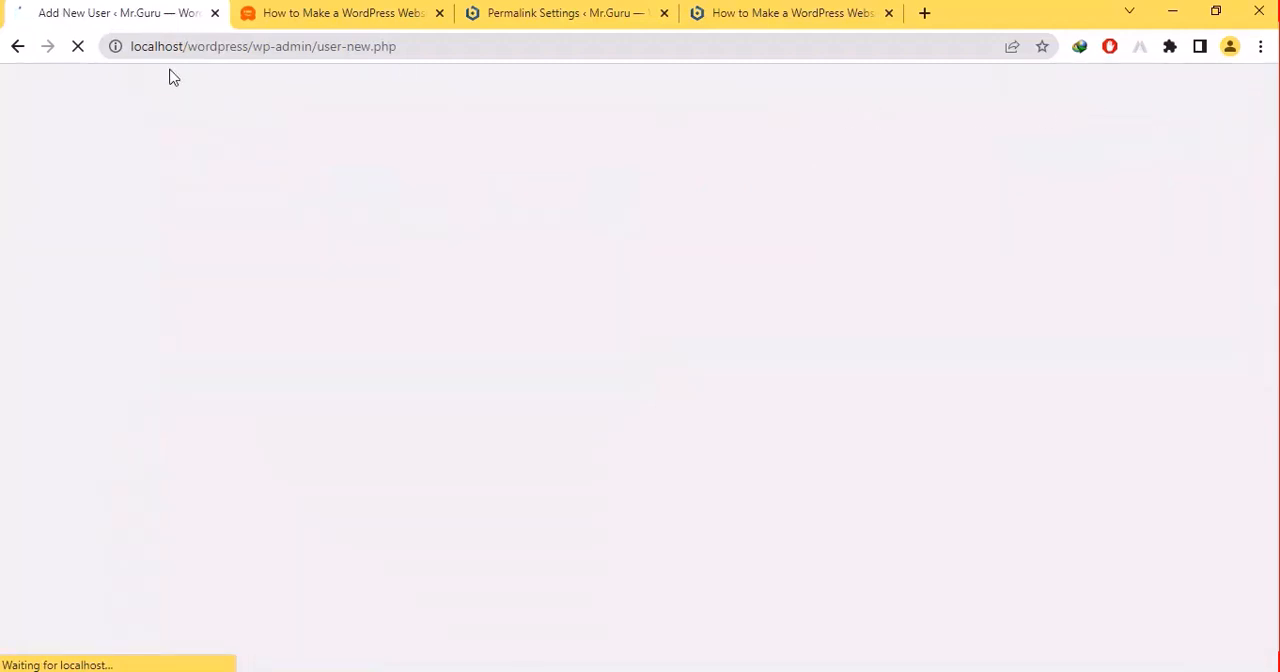
pyautogui.click(15, 48)
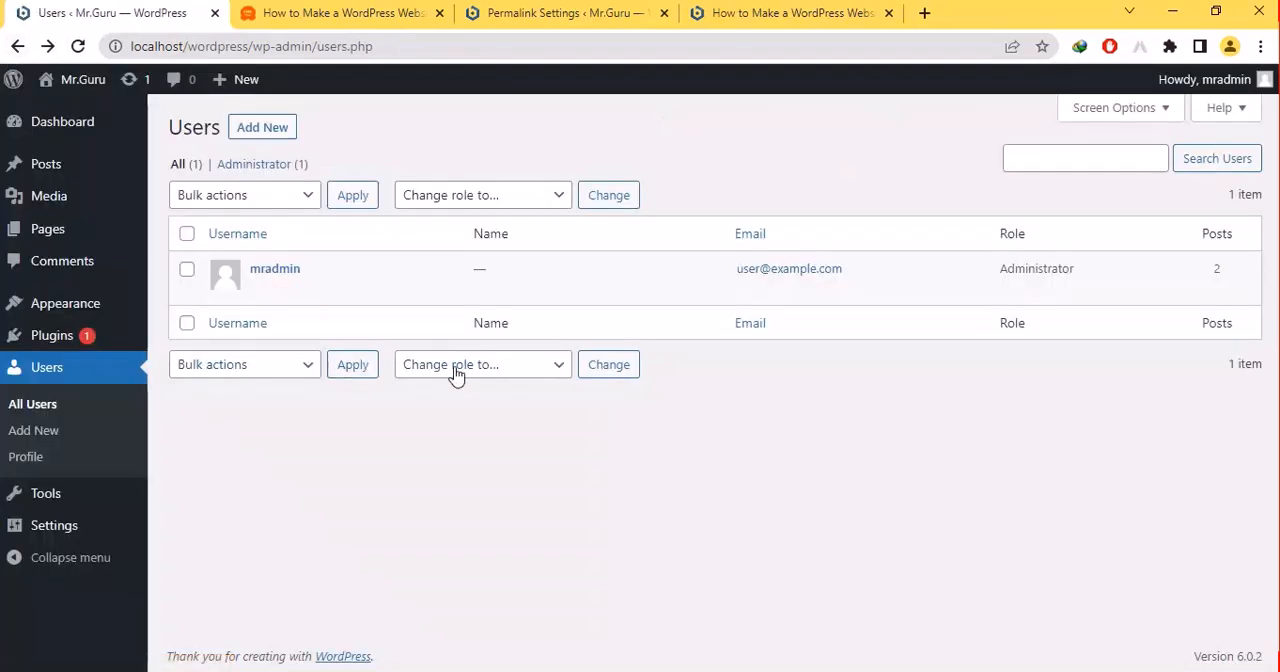
pyautogui.click(519, 368)
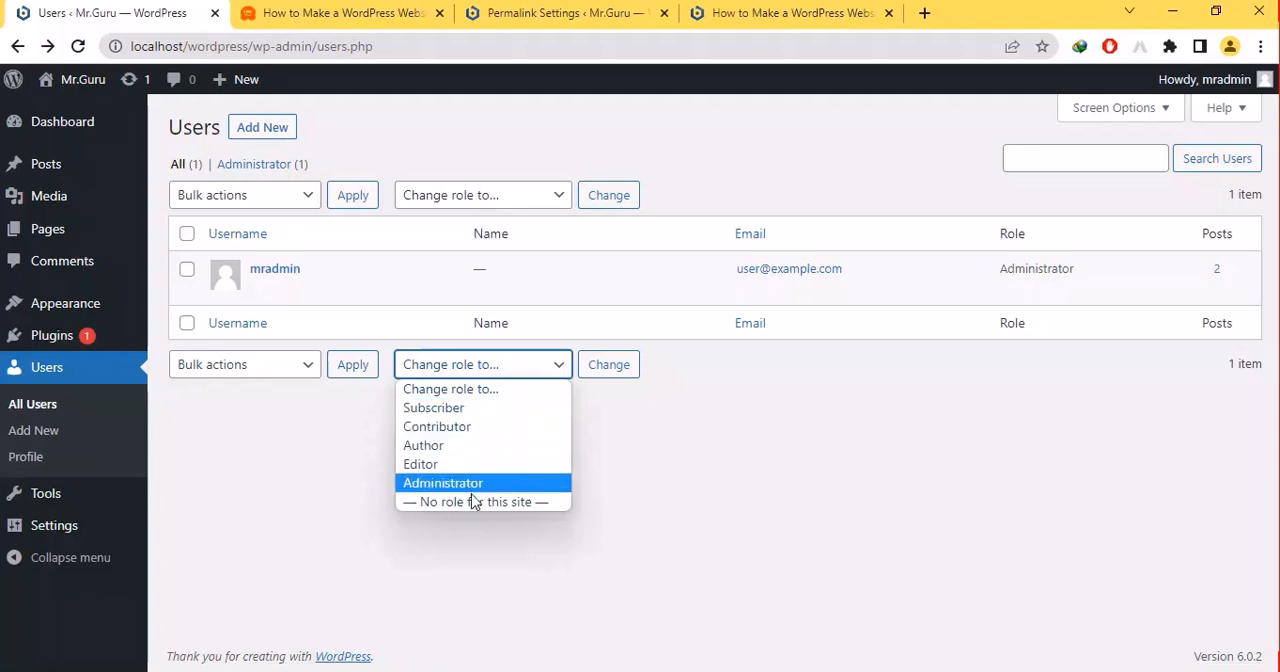
# - Open the Add New User page in a separate browser tab and return to the Users list
pyautogui.click(266, 140)
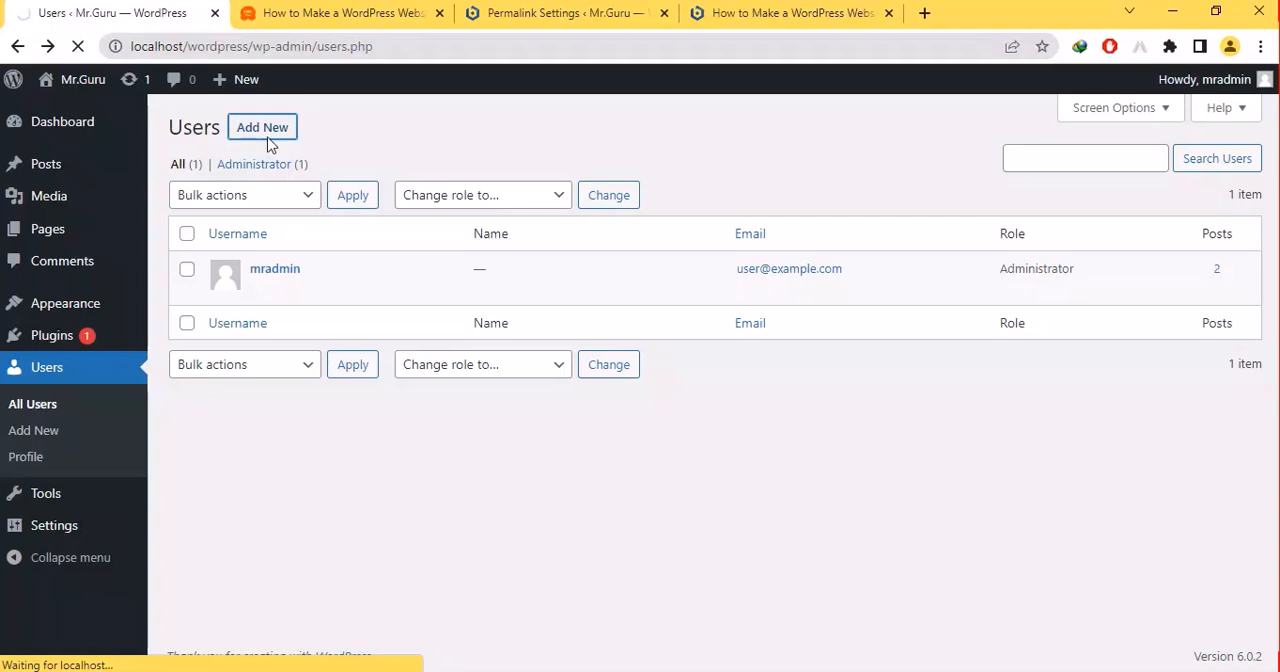
pyautogui.rightClick(268, 143)
pyautogui.click(312, 155)
pyautogui.click(305, 8)
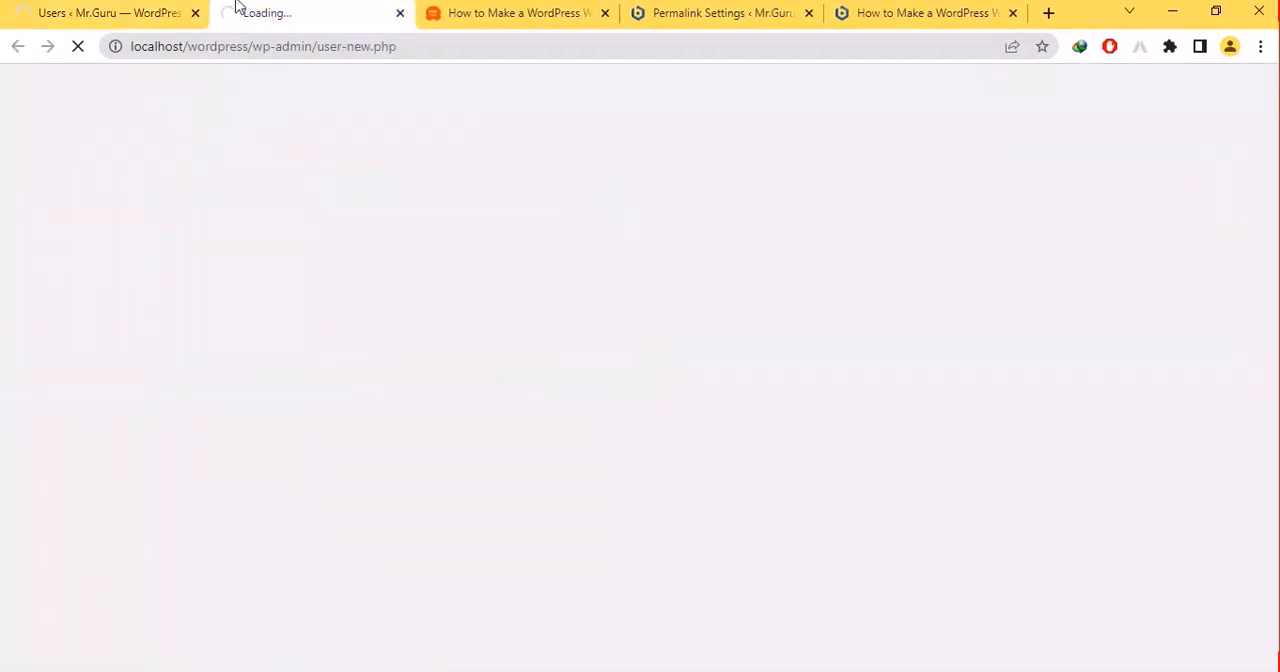
pyautogui.click(125, 8)
pyautogui.click(252, 8)
pyautogui.click(171, 9)
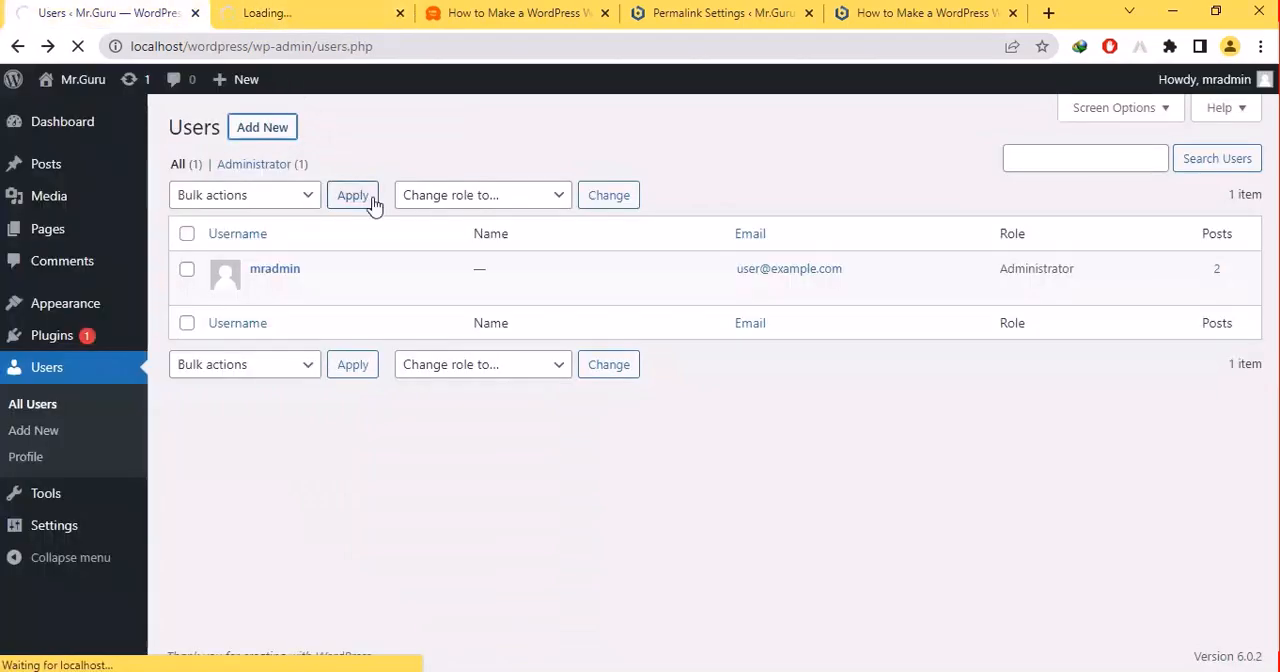
# - Show the role choices and the screen options of the Users list, and check the Add New User tab
pyautogui.click(445, 197)
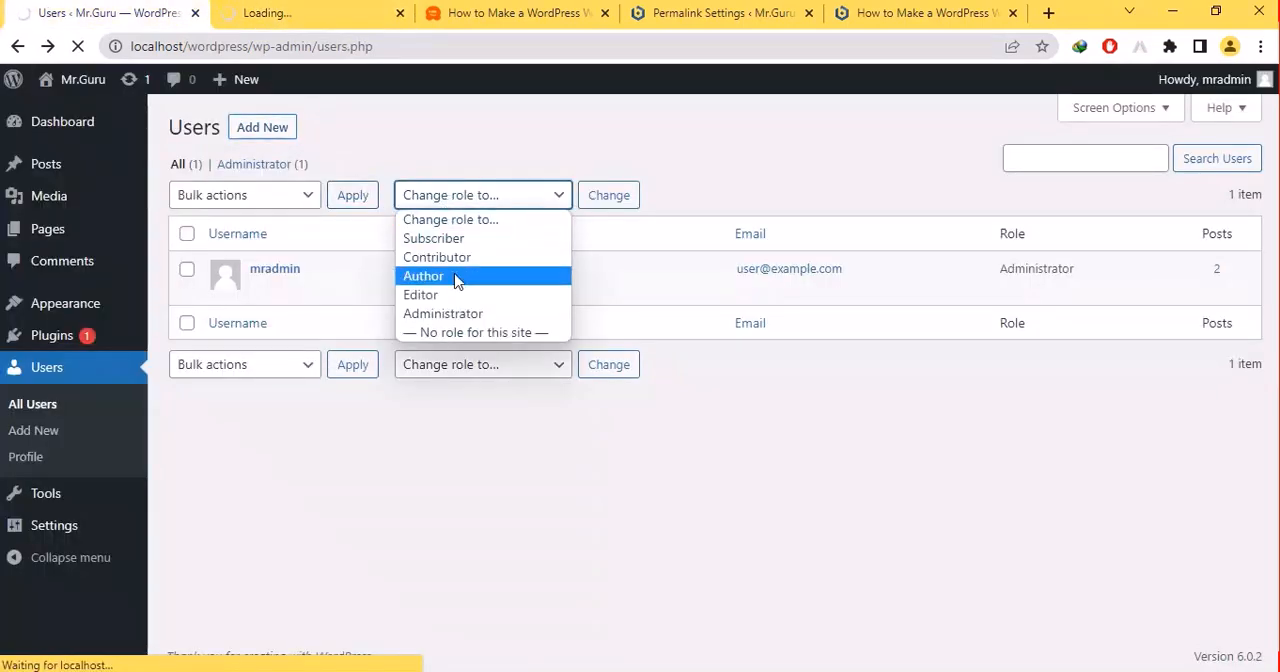
pyautogui.click(1140, 118)
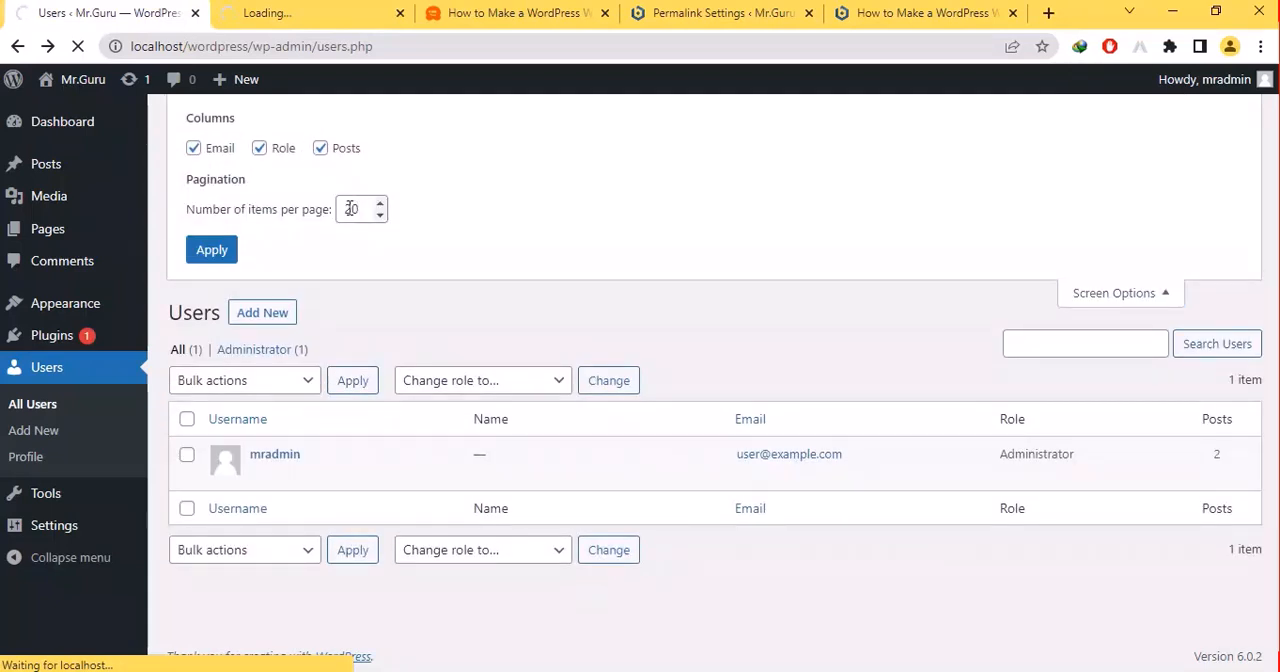
pyautogui.moveTo(294, 210); pyautogui.dragTo(272, 214)
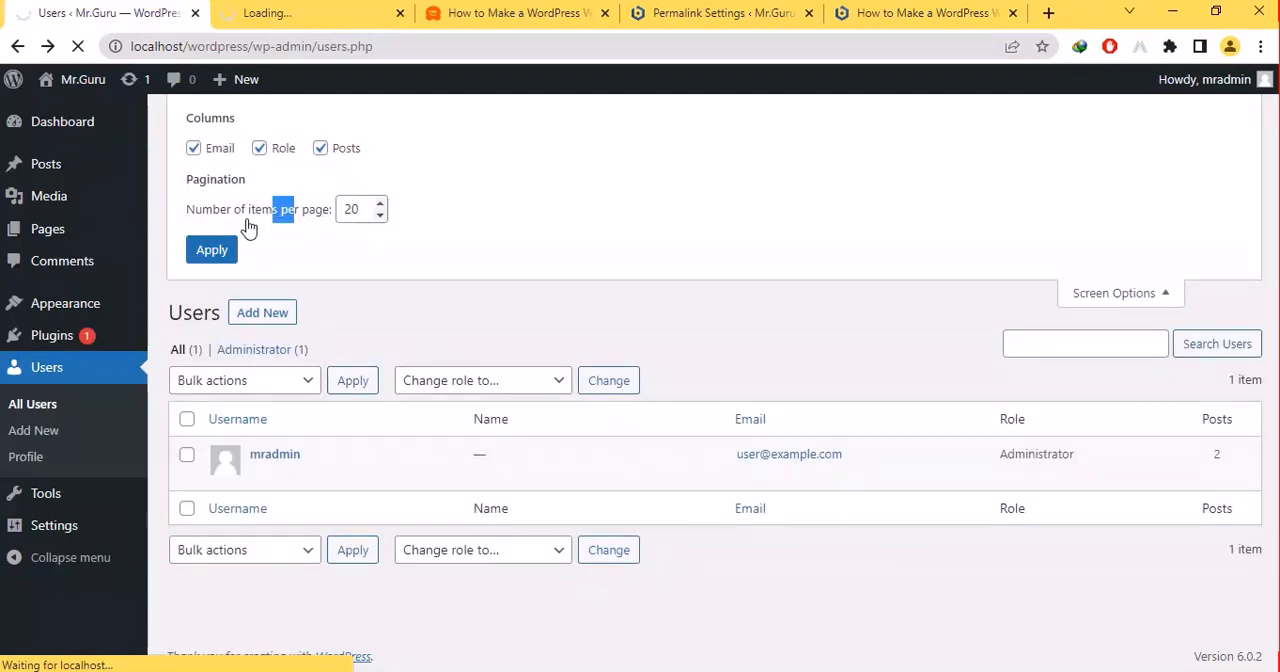
pyautogui.click(334, 8)
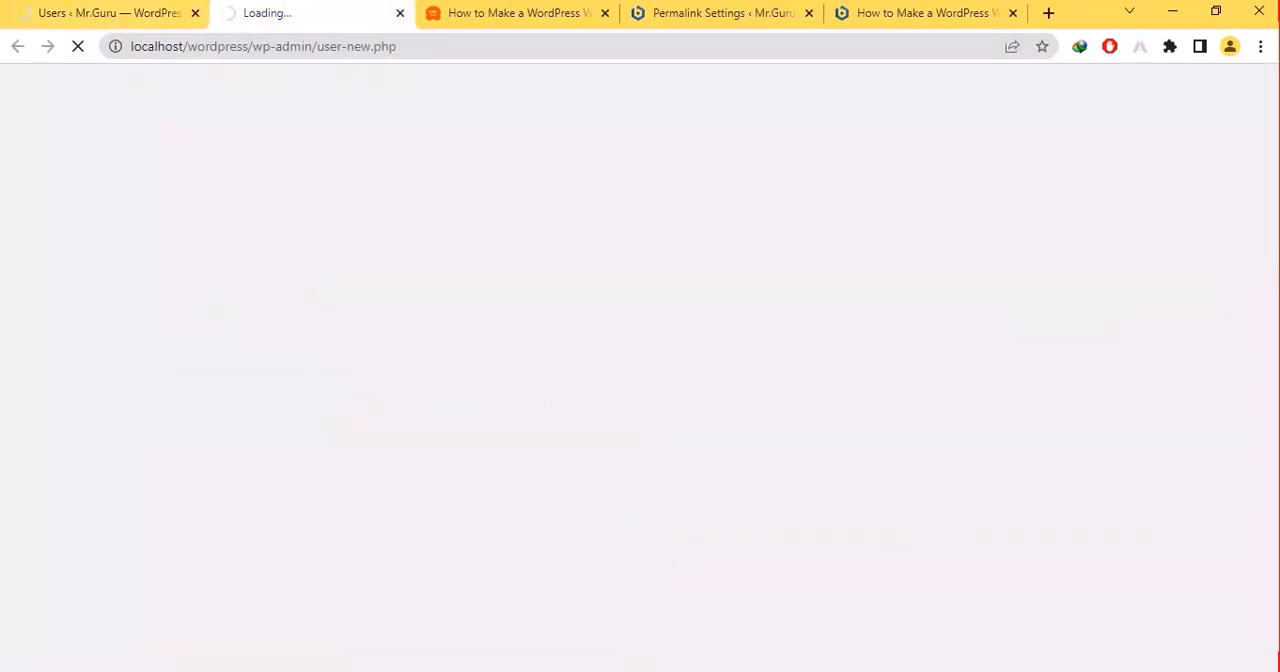
# - Switch to the PowerPoint slide show, leaf through the slides around "WordPress Customization" and show the desktop
pyautogui.click(804, 671)
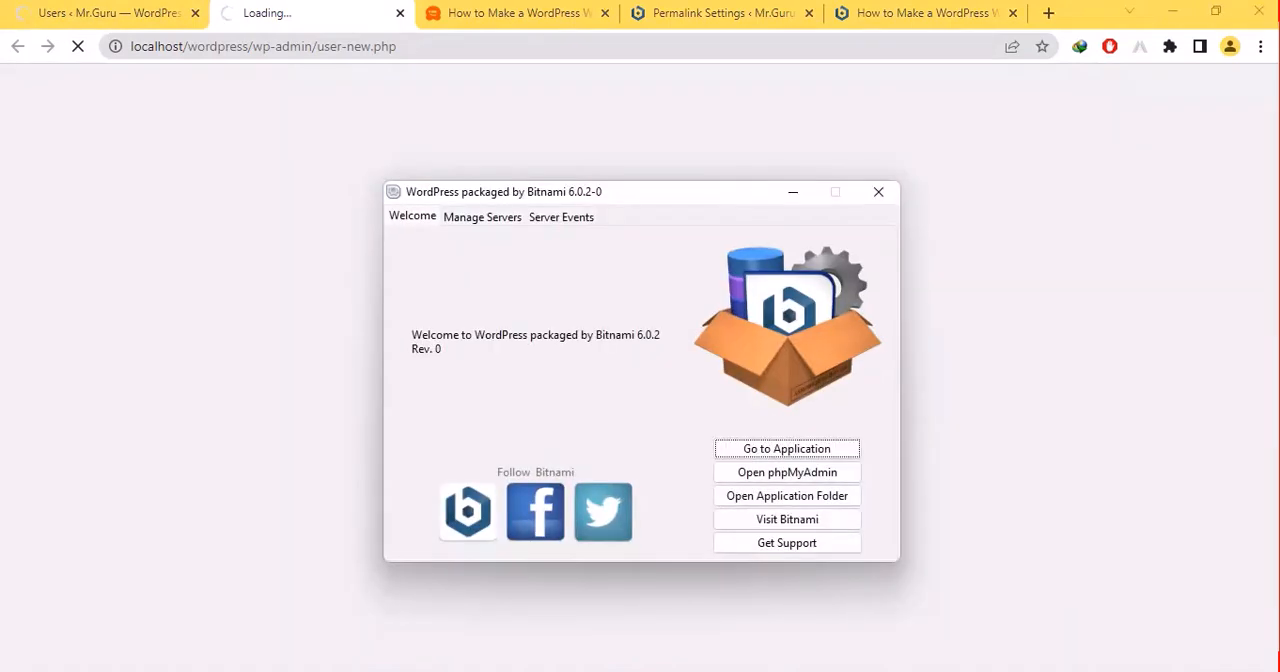
pyautogui.click(804, 671)
pyautogui.moveTo(722, 671)
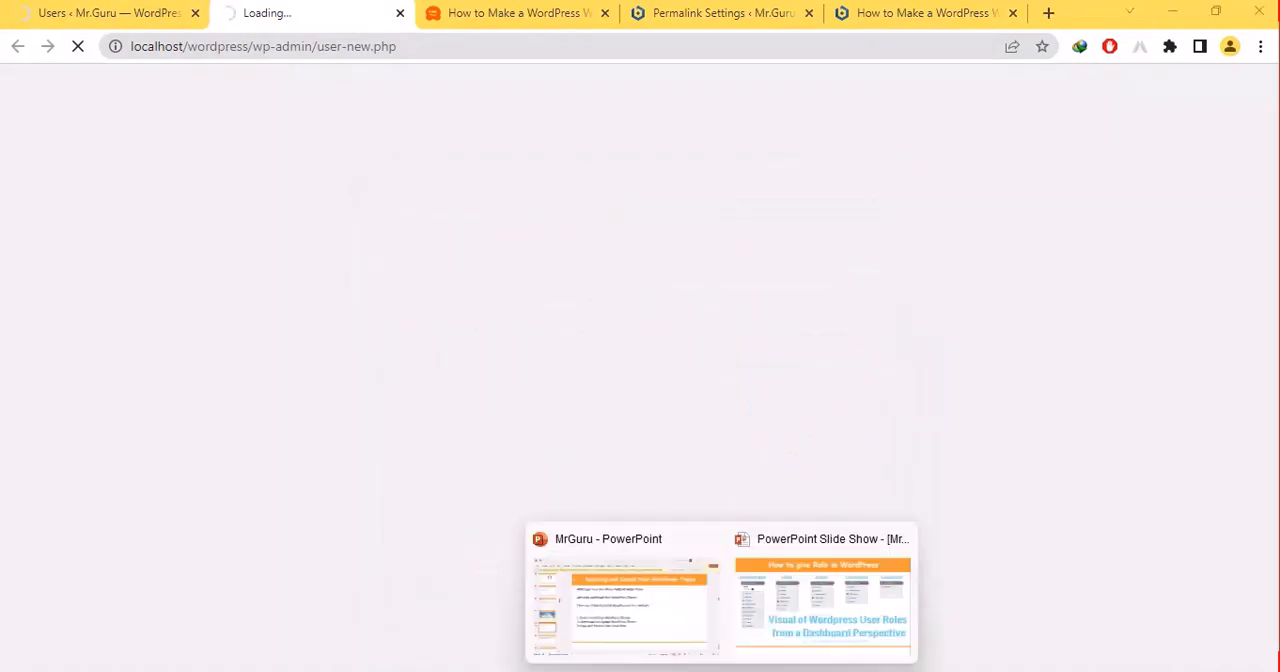
pyautogui.click(808, 603)
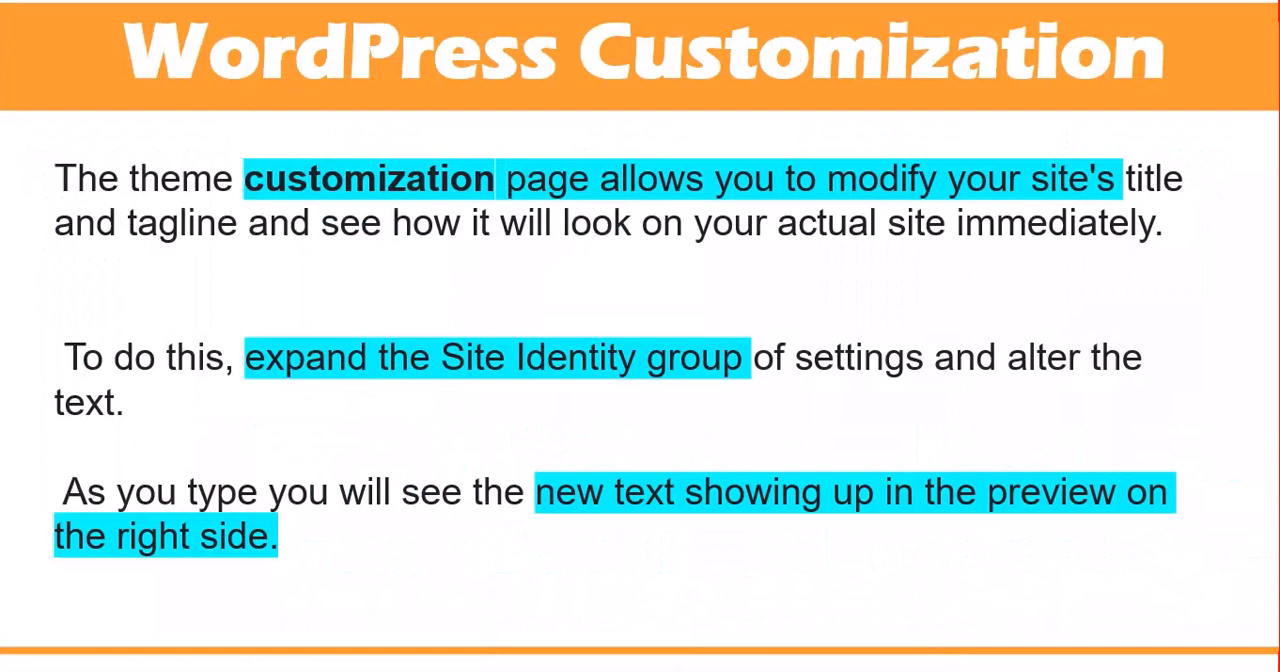
pyautogui.press('Right')
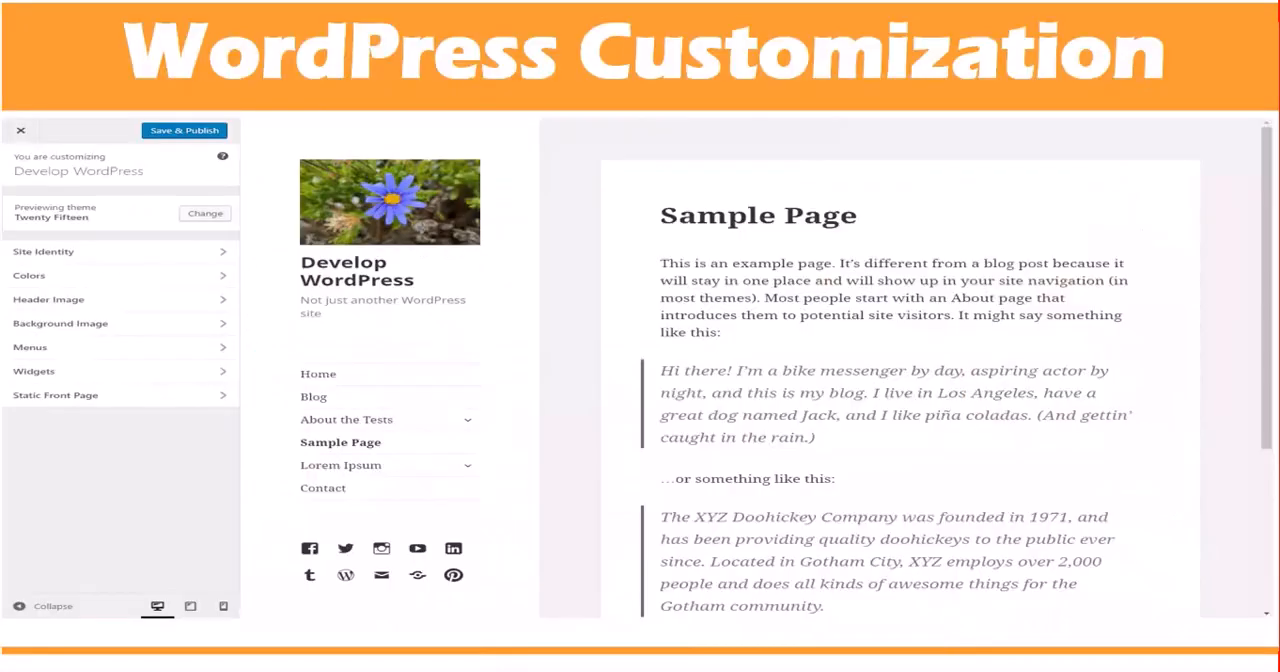
pyautogui.press('super+d')
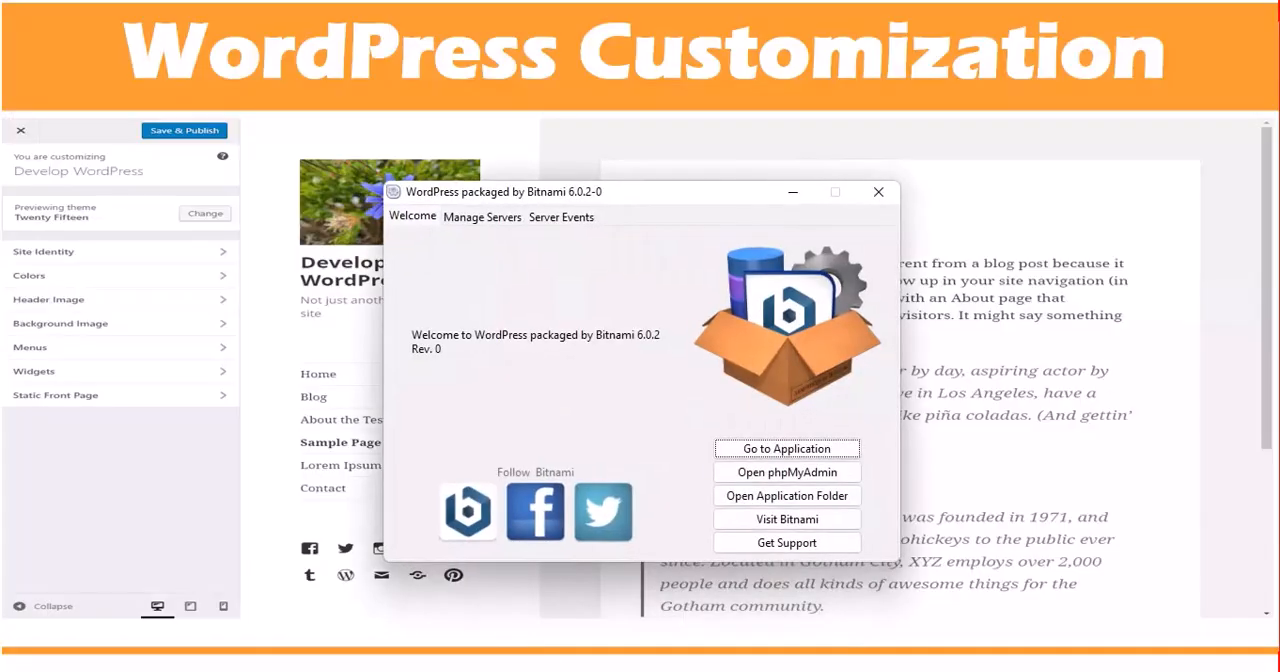
pyautogui.press('super+d')
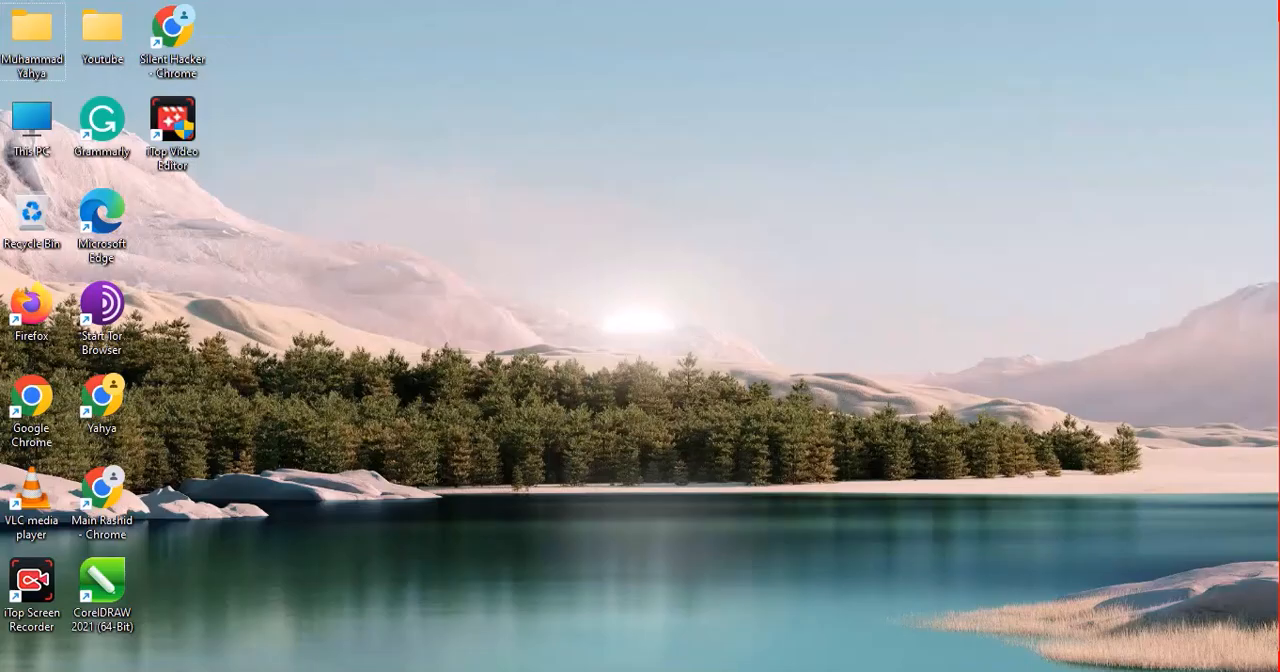
# - Return to the browser, close the Add New User tab and open the WordPress Dashboard home page
pyautogui.moveTo(722, 671)
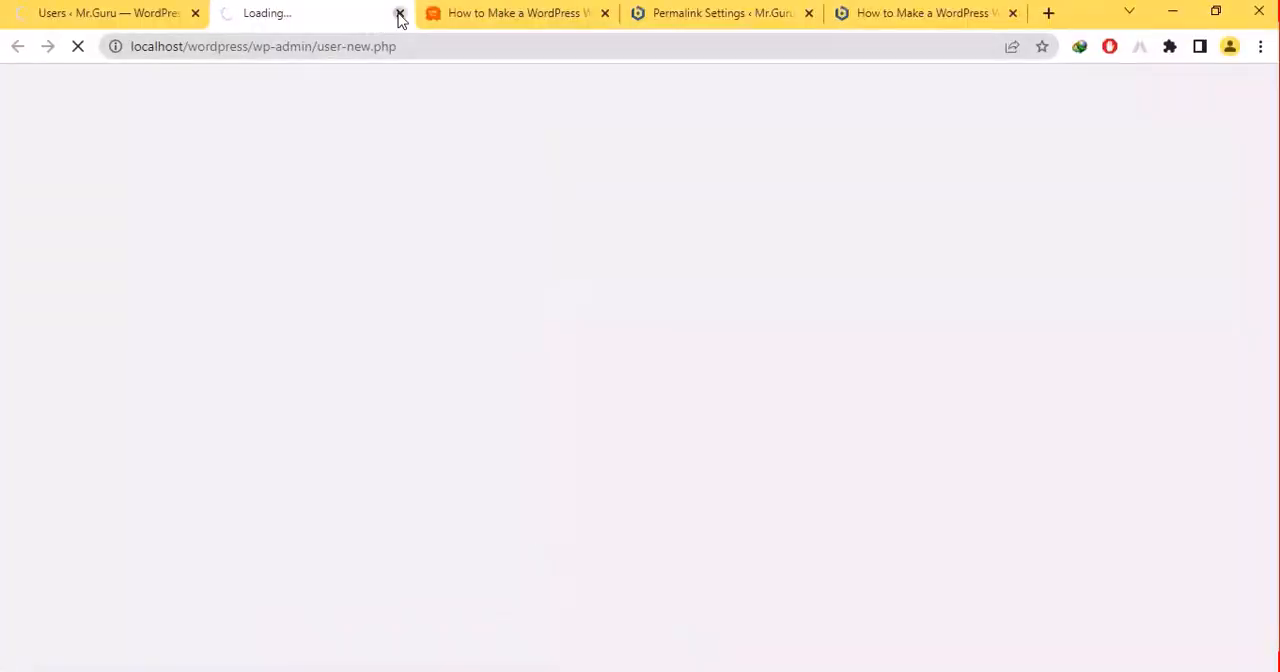
pyautogui.click(400, 13)
pyautogui.moveTo(60, 115)
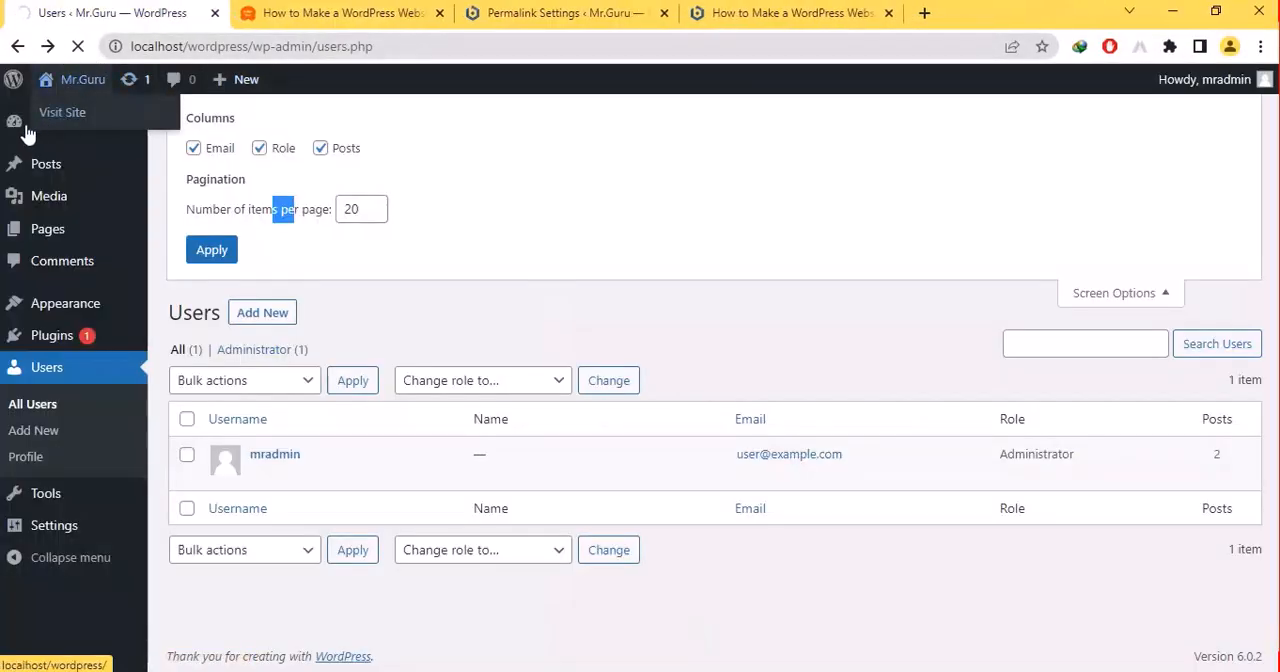
pyautogui.click(23, 132)
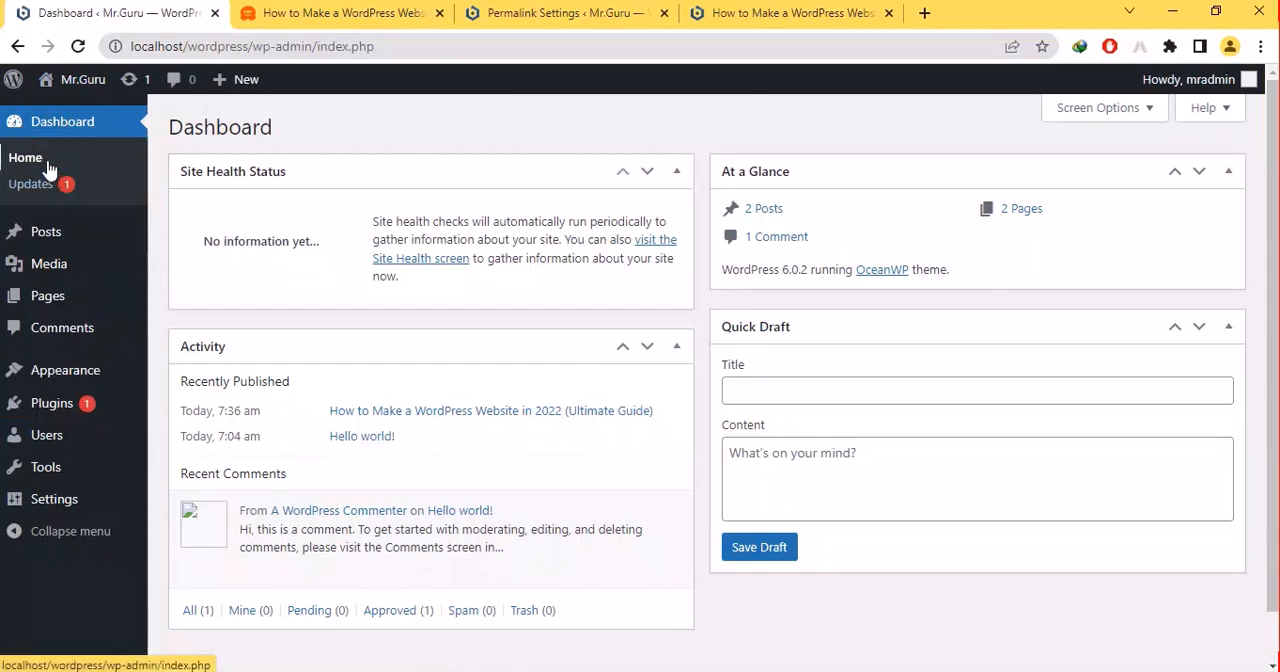
pyautogui.click(48, 168)
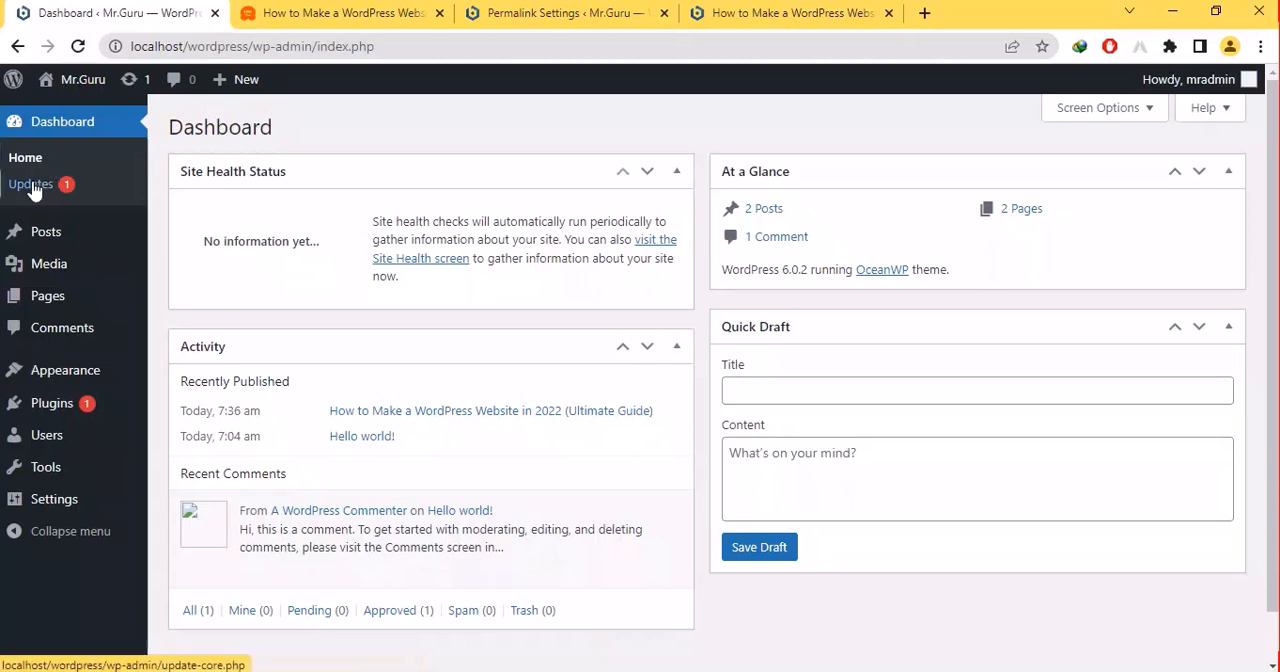
# - Close the neighbouring "How to Make a WordPress Website" guide tab and open the WordPress Updates page in a new browser tab
pyautogui.rightClick(33, 190)
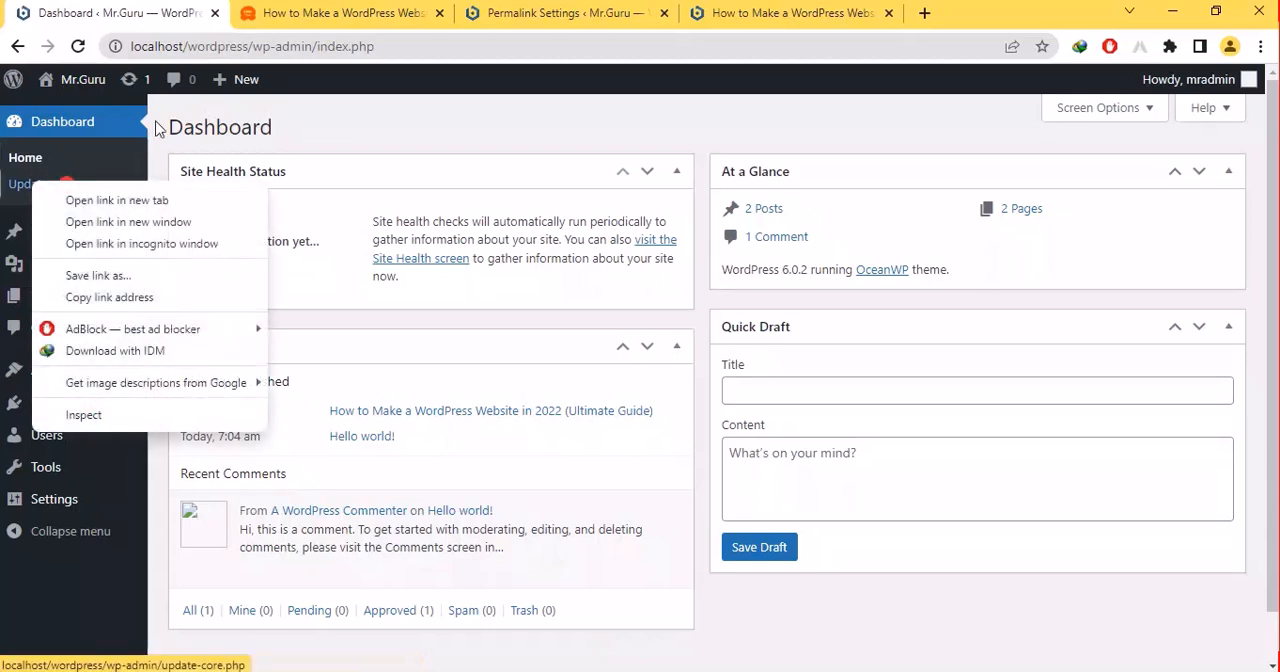
pyautogui.click(440, 16)
pyautogui.click(440, 14)
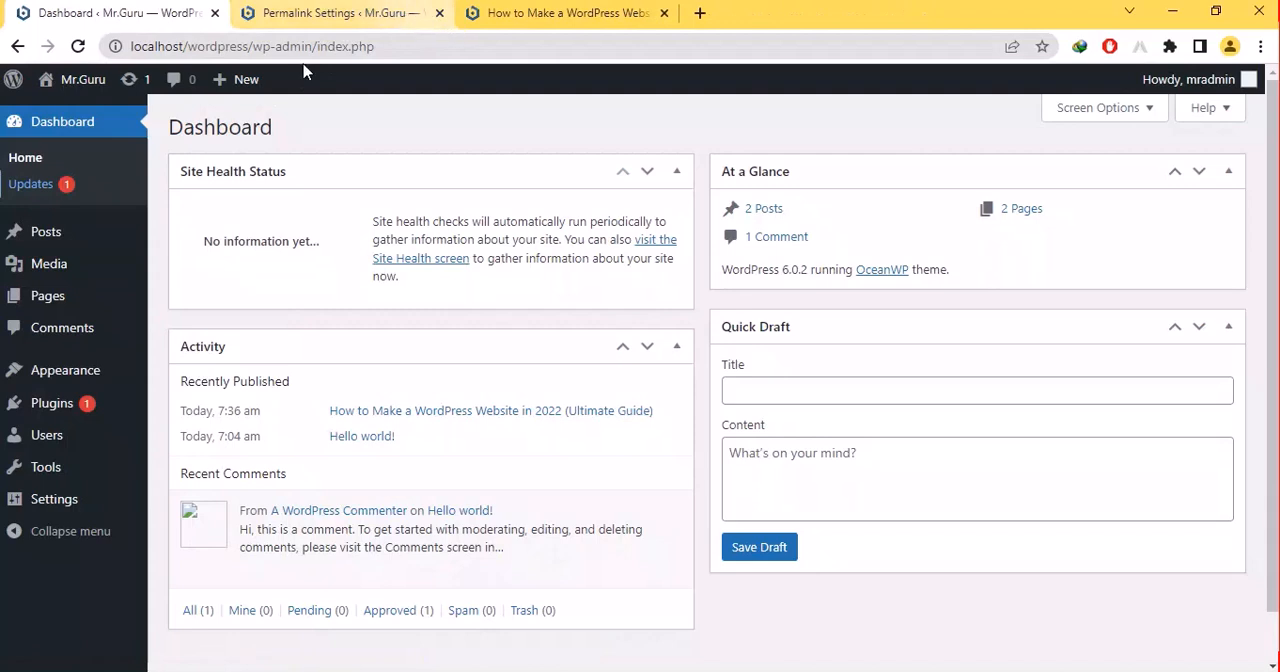
pyautogui.rightClick(62, 185)
pyautogui.click(90, 114)
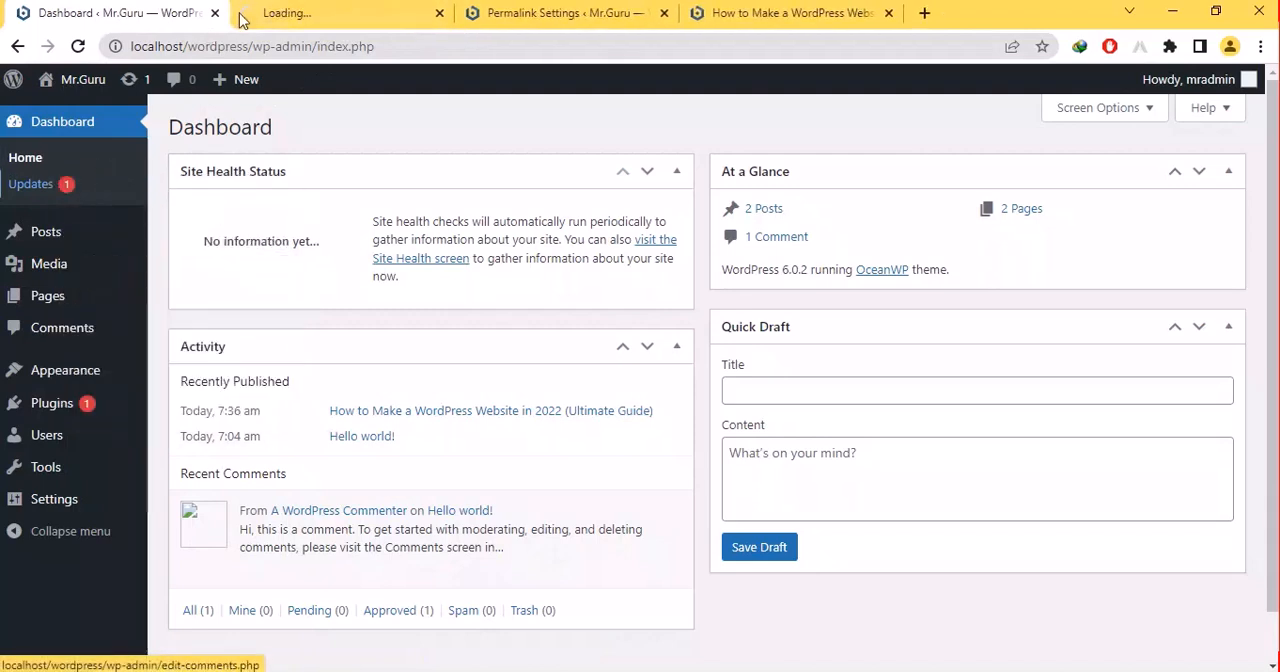
pyautogui.click(340, 7)
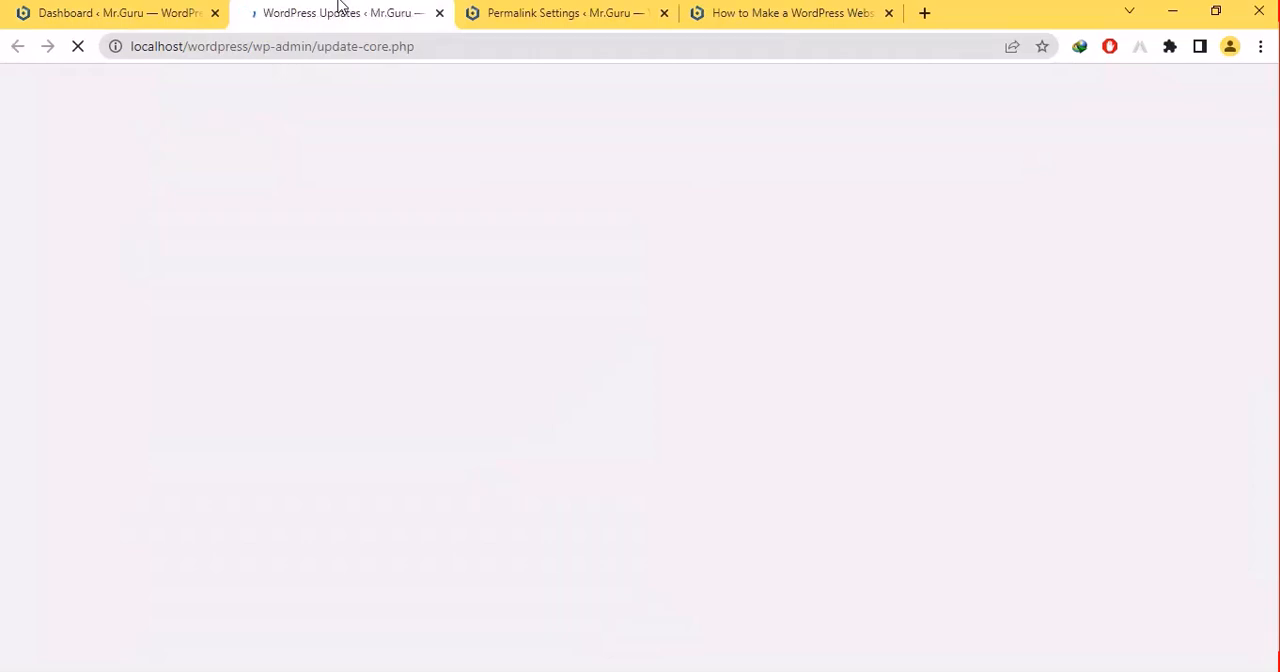
# - Return to the Dashboard and display the options available under Posts and Media
pyautogui.click(106, 12)
pyautogui.moveTo(46, 240)
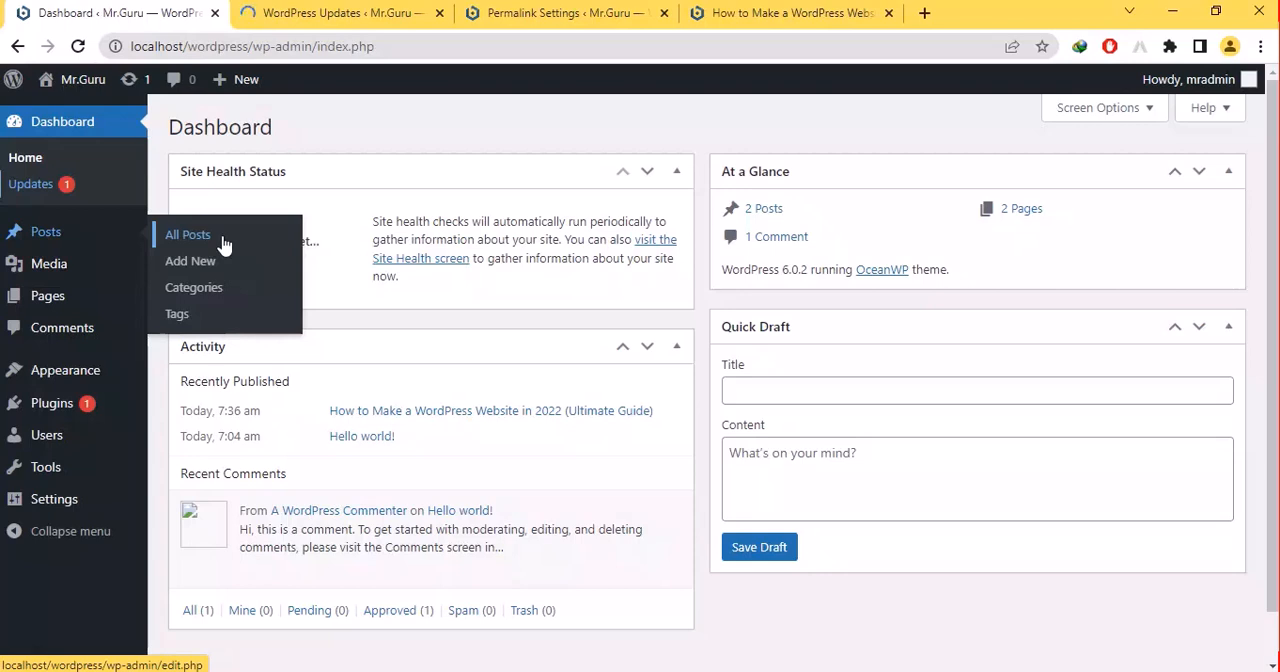
pyautogui.moveTo(42, 272)
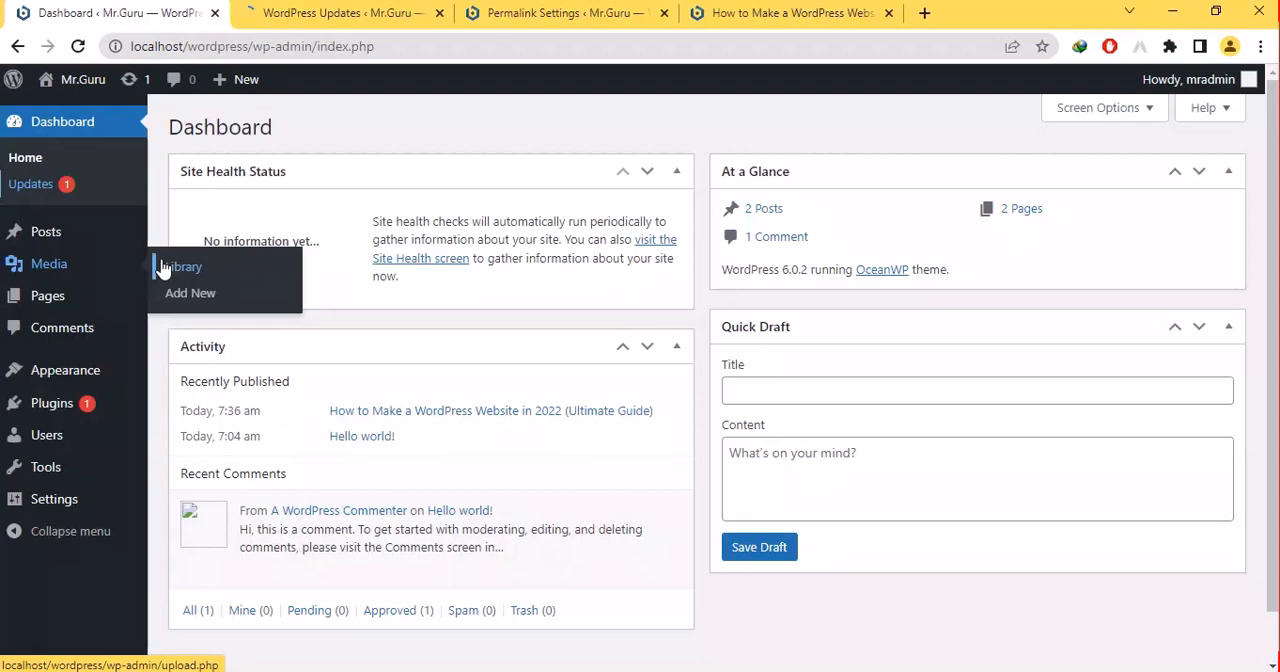
# - Open the Comments page in a new browser tab and switch to it after checking the WordPress Updates tab
pyautogui.rightClick(70, 328)
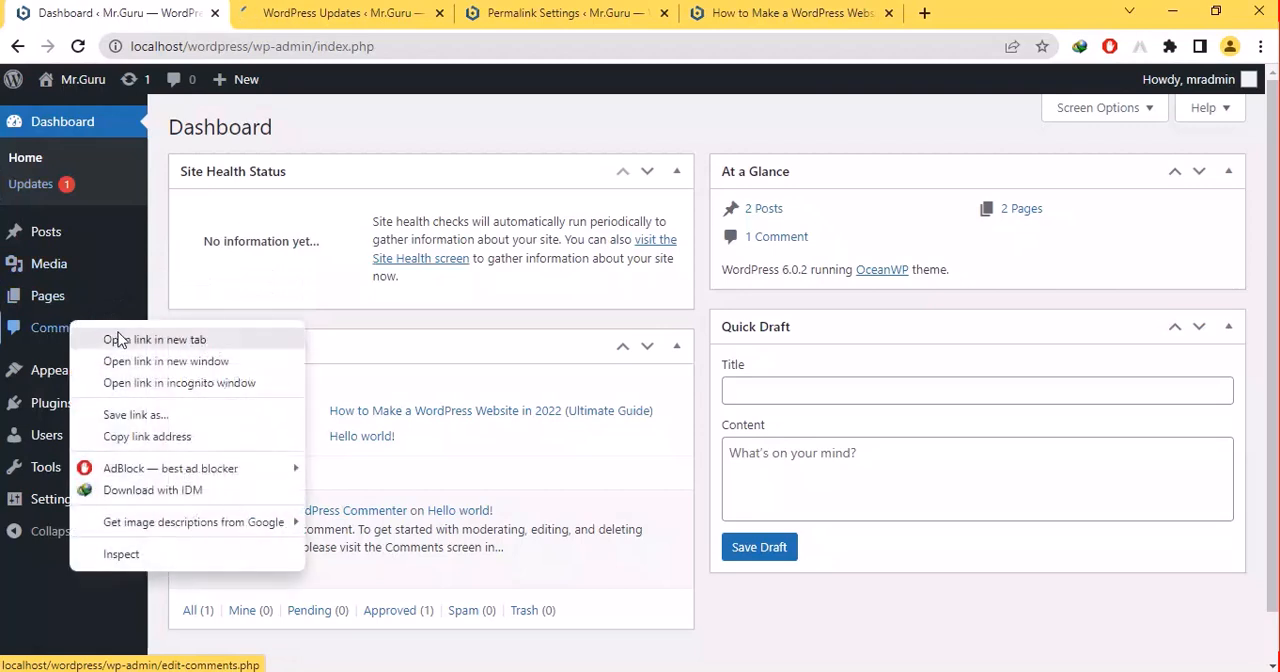
pyautogui.click(122, 338)
pyautogui.click(322, 10)
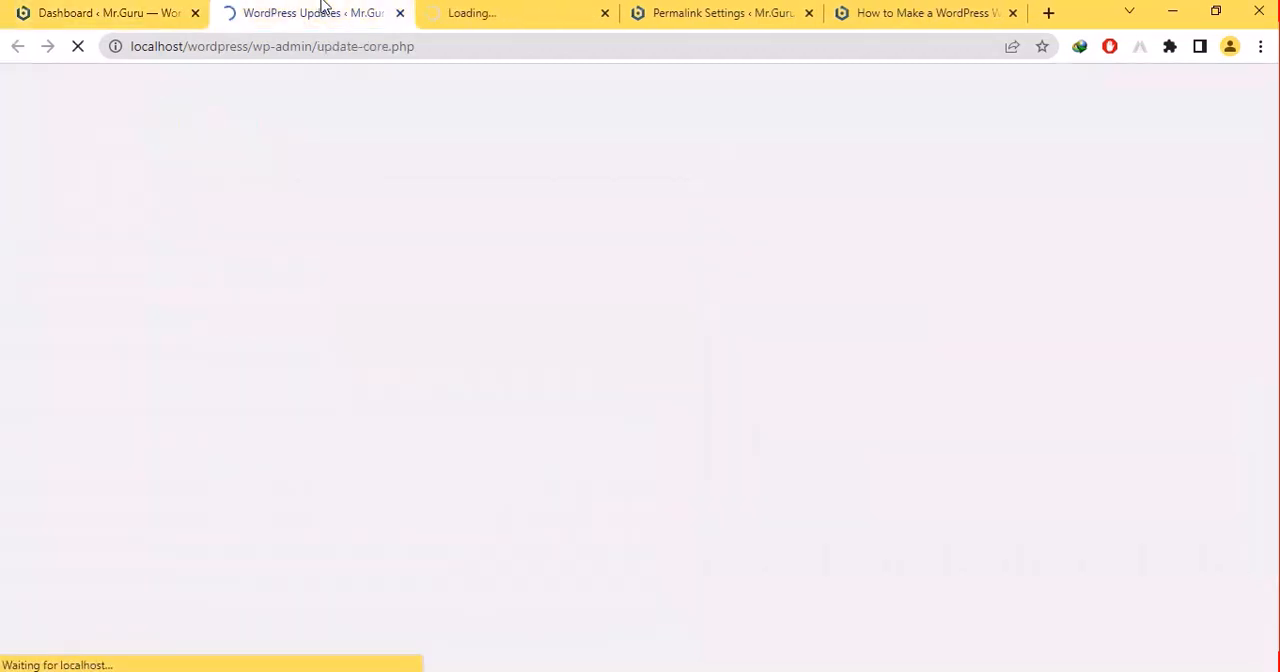
pyautogui.click(580, 9)
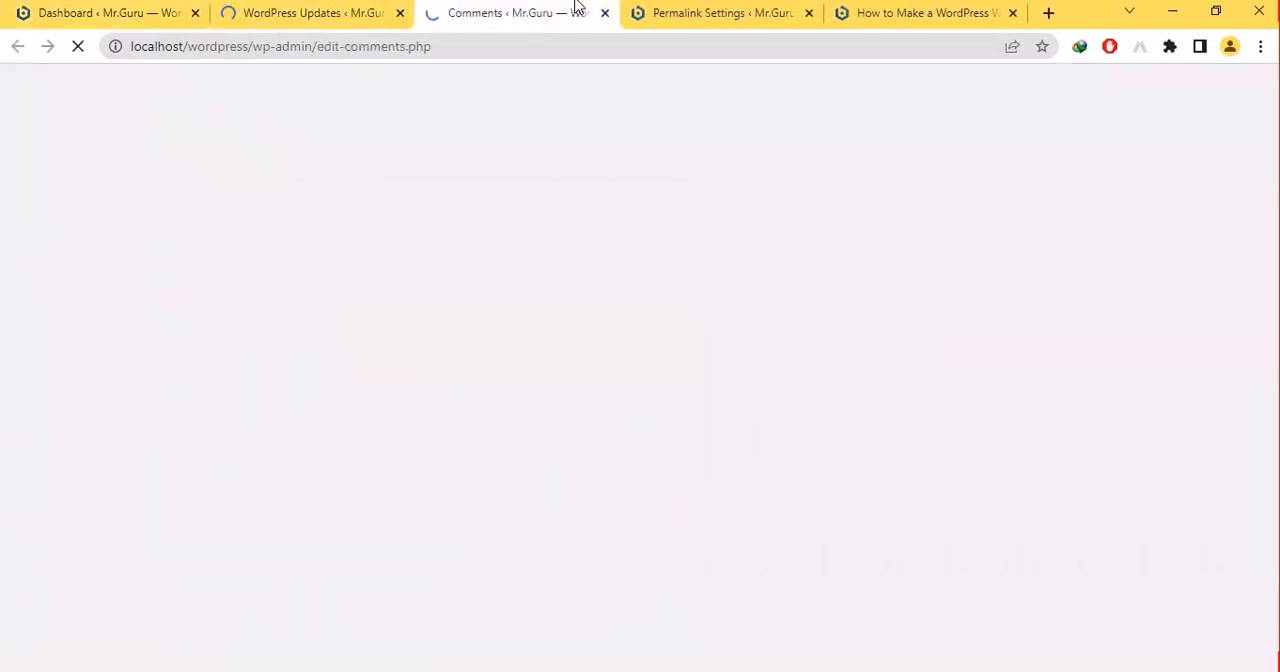
# - Close the Permalink Settings tab and, after viewing the comments list, the Comments tab, returning to WordPress Updates
pyautogui.click(778, 12)
pyautogui.click(809, 12)
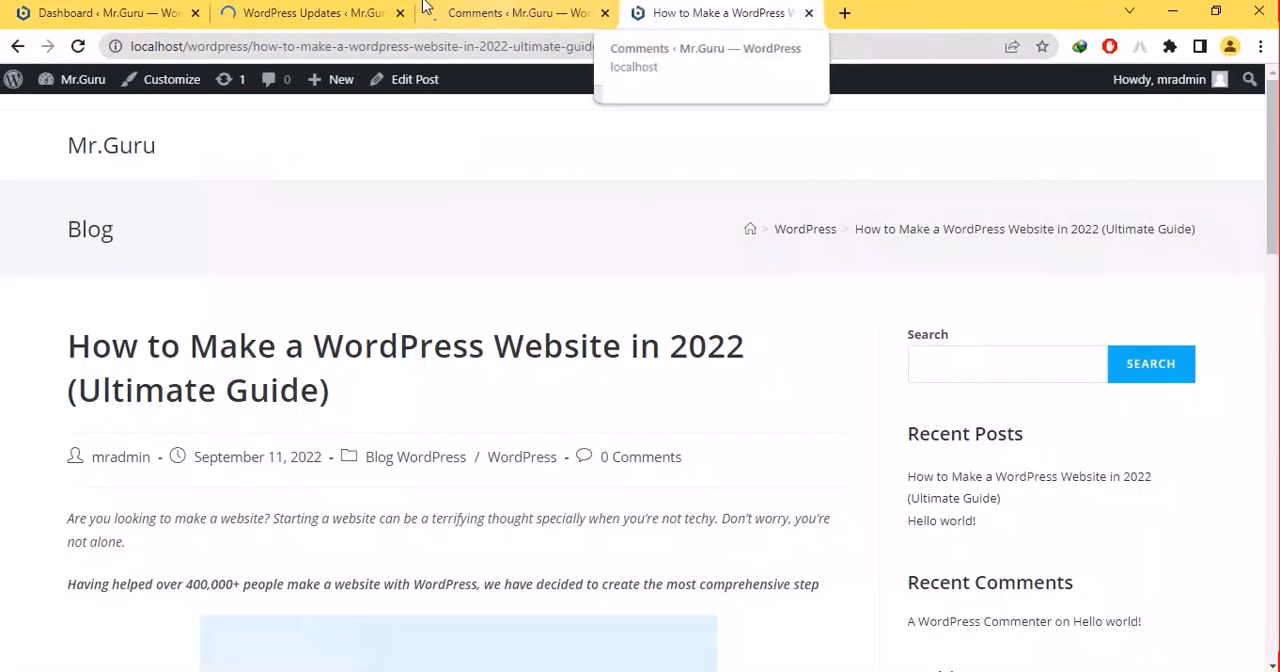
pyautogui.click(575, 12)
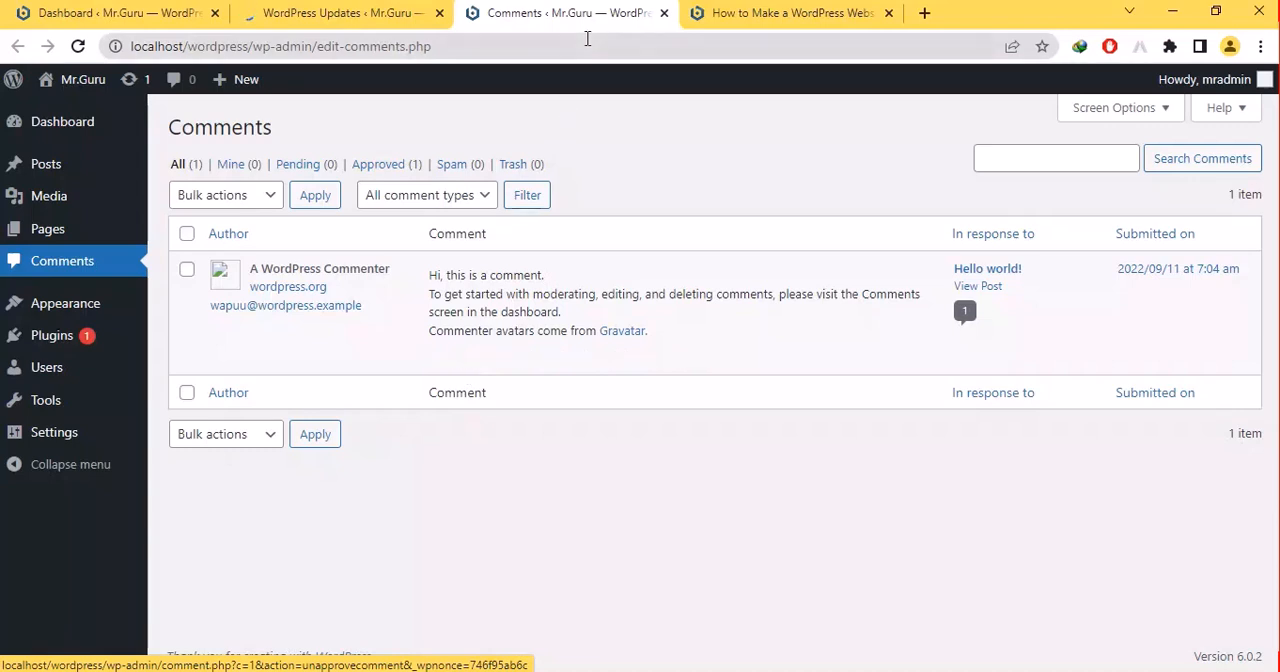
pyautogui.click(664, 13)
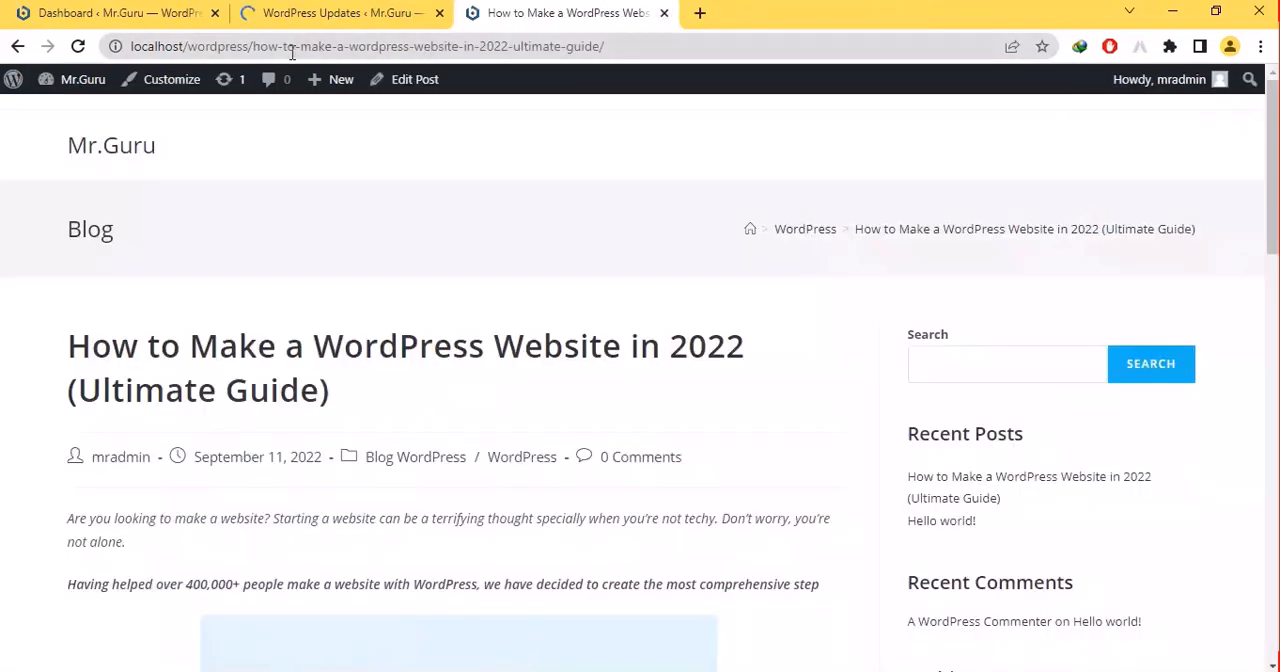
pyautogui.click(306, 12)
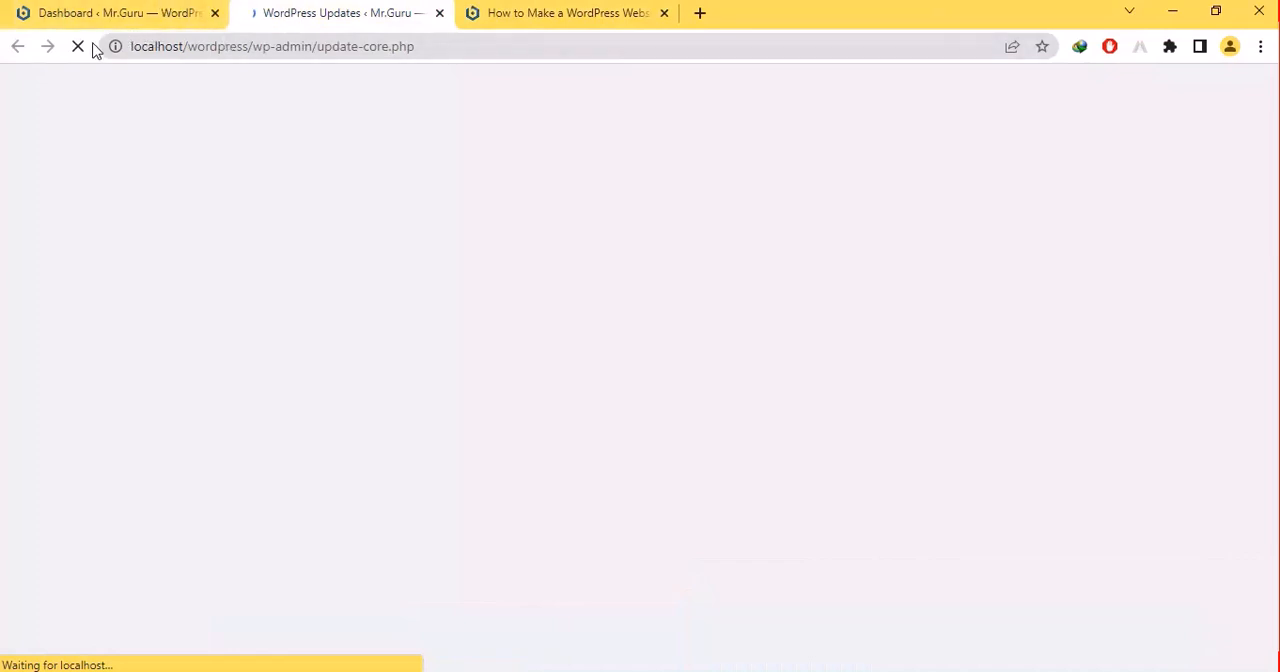
# - From the Dashboard, open the Appearance Customize page in a new browser tab and switch to it
pyautogui.click(90, 10)
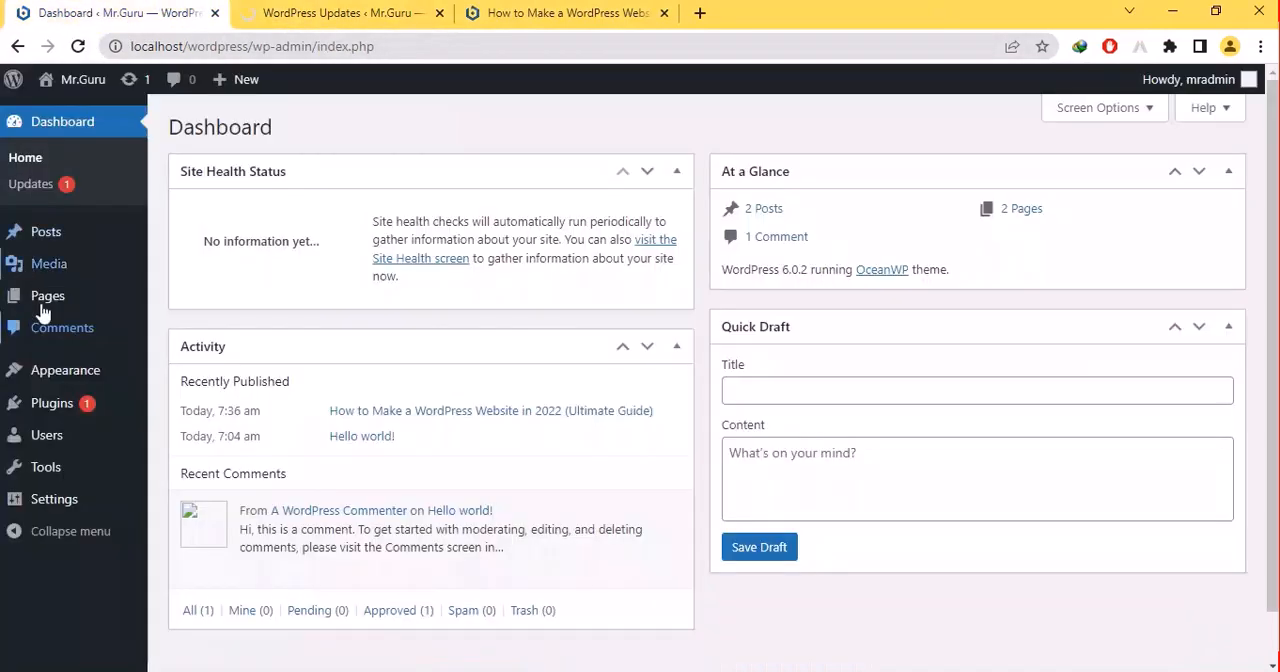
pyautogui.moveTo(55, 382)
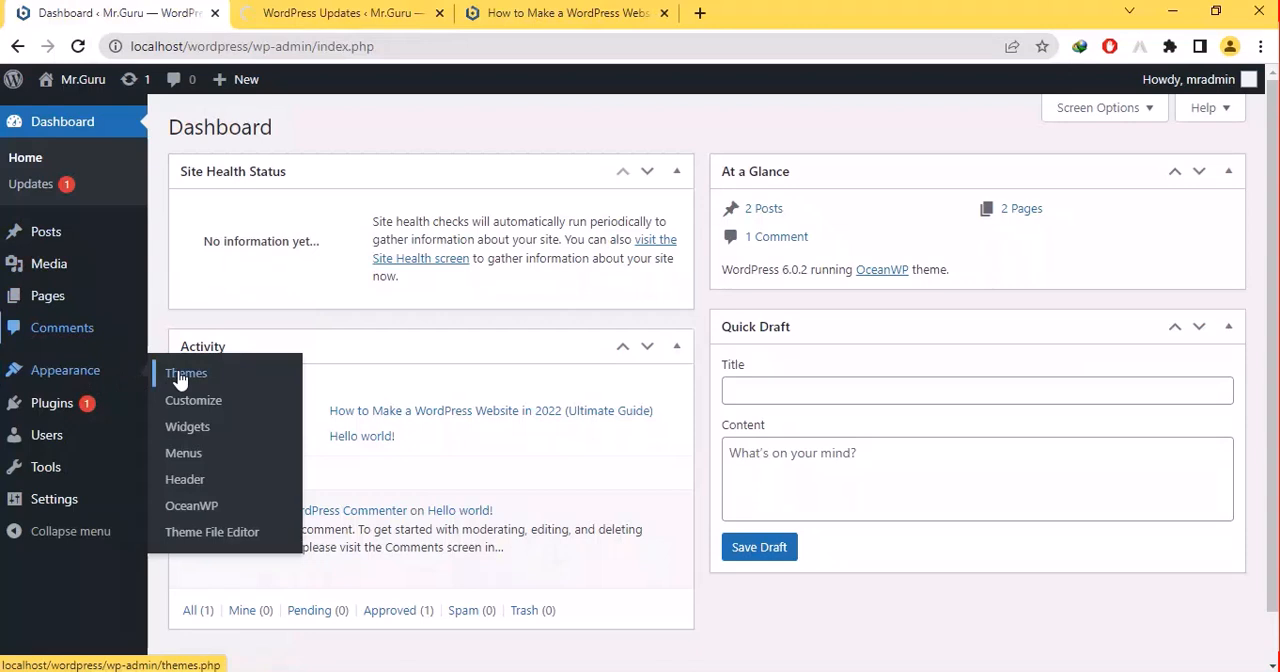
pyautogui.rightClick(208, 403)
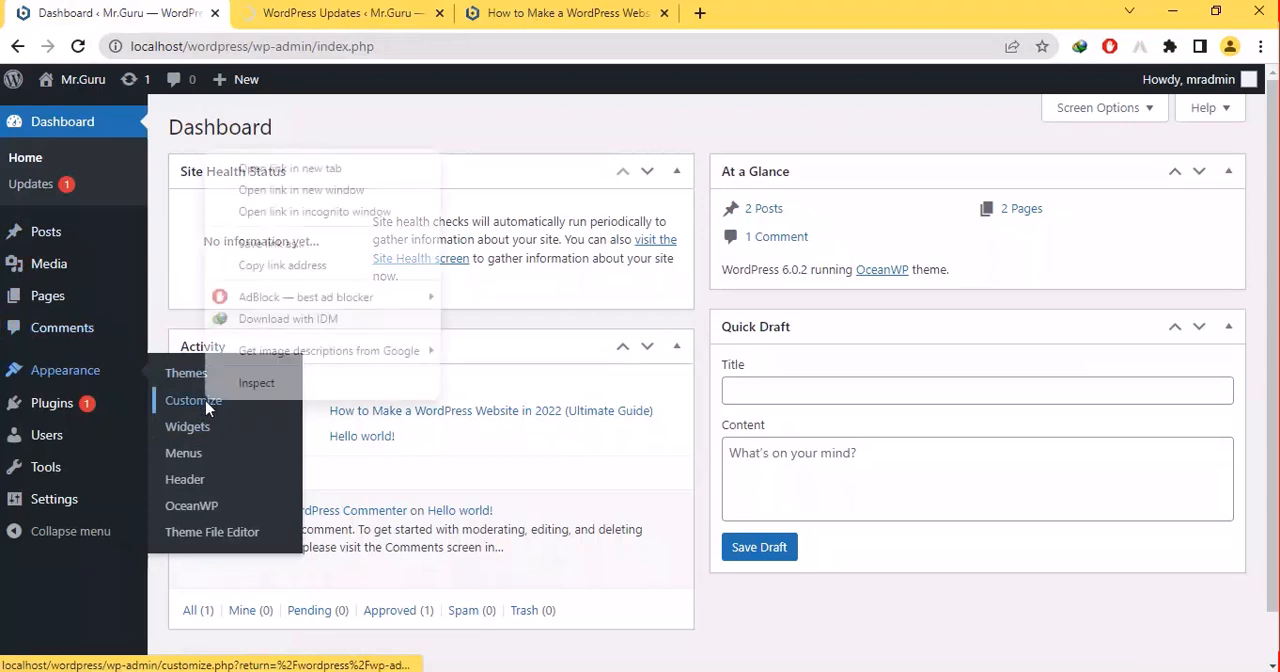
pyautogui.click(300, 169)
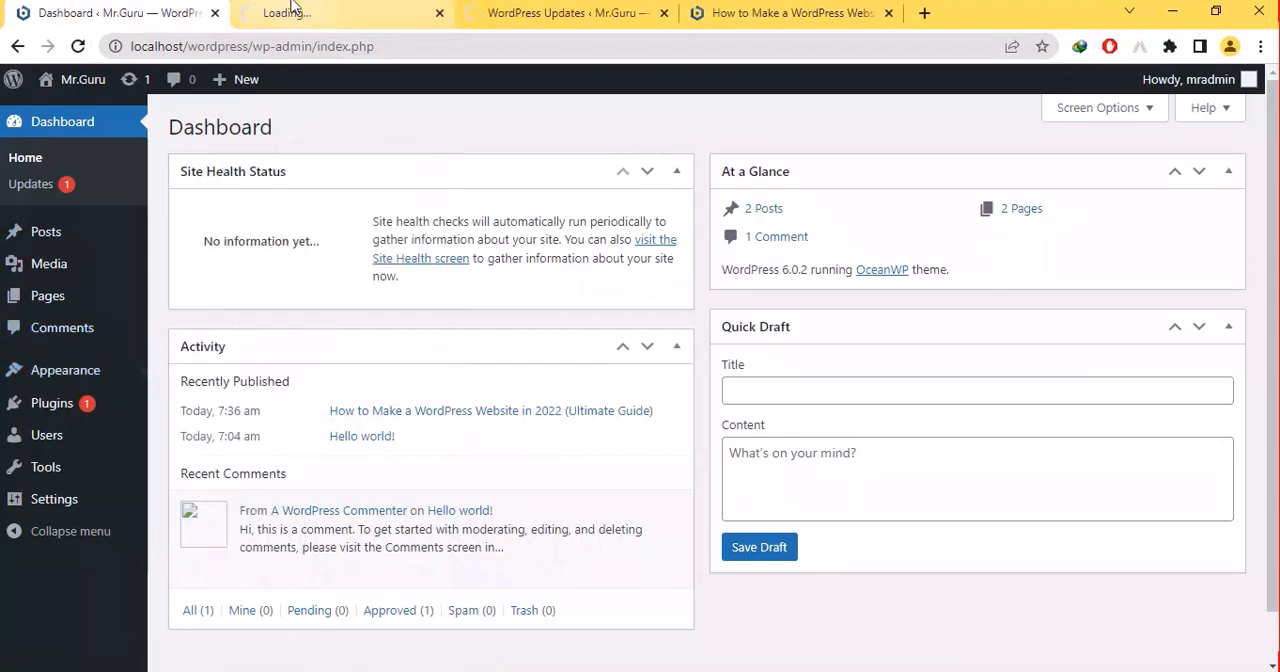
pyautogui.click(291, 7)
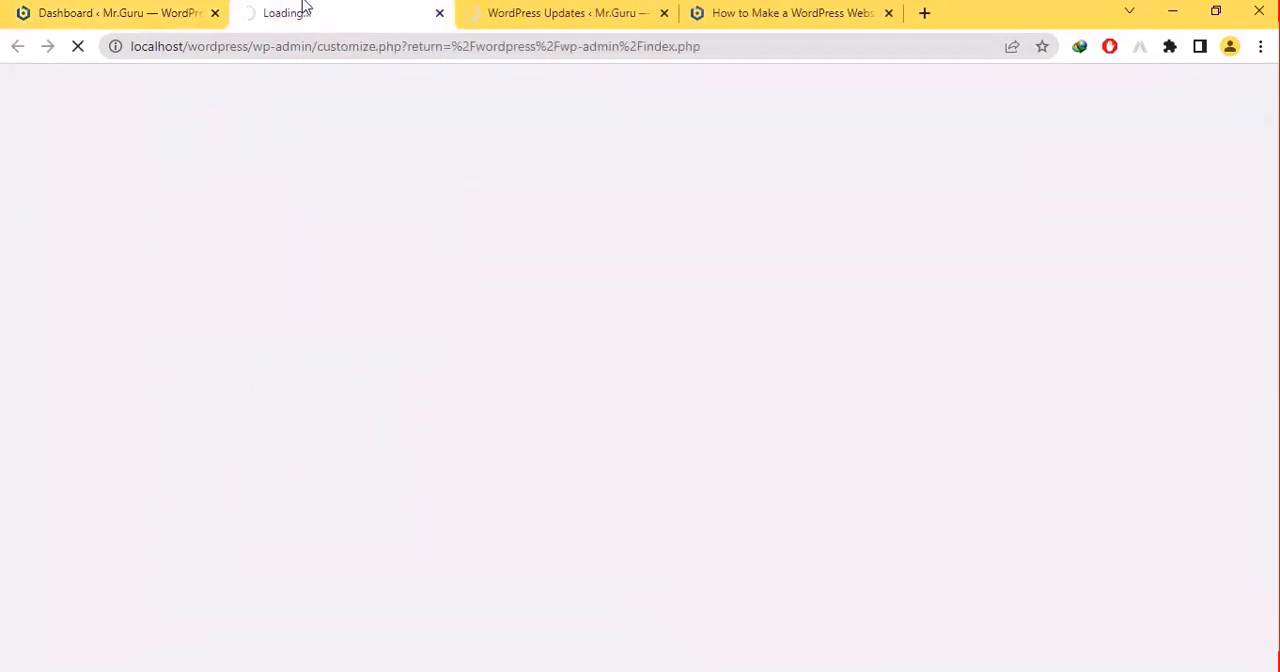
# - Close the WordPress Updates browser tab and return to the loading Customize page
pyautogui.click(543, 6)
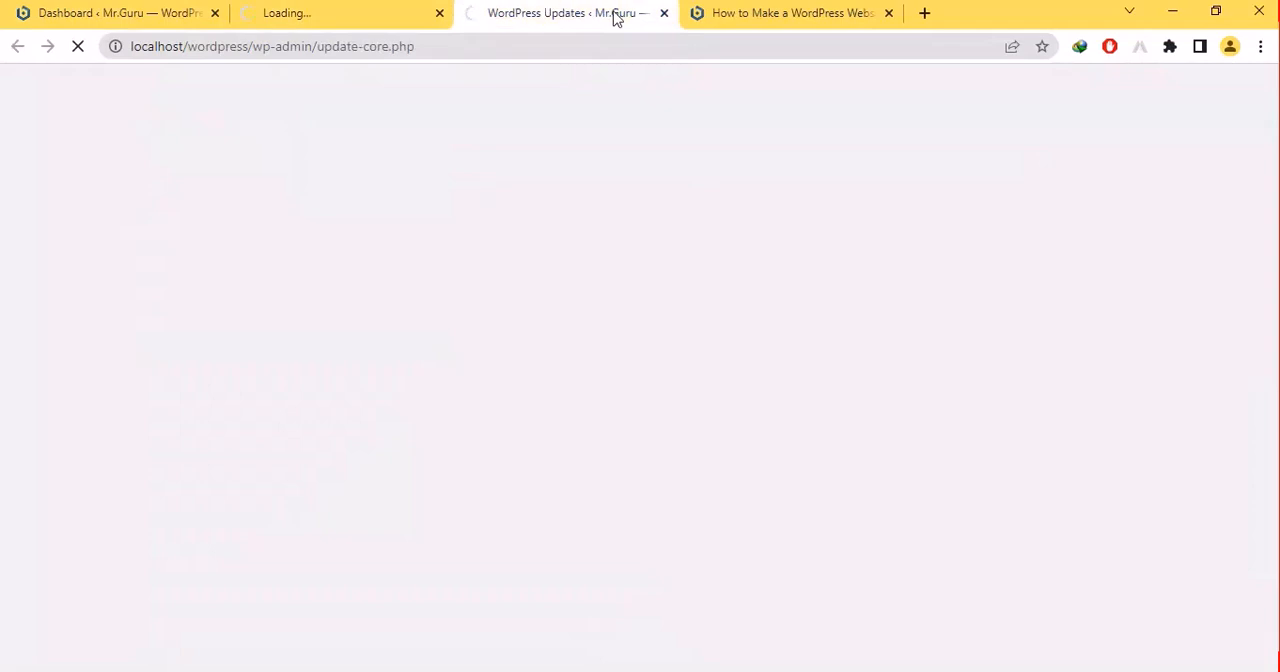
pyautogui.click(663, 13)
pyautogui.click(330, 8)
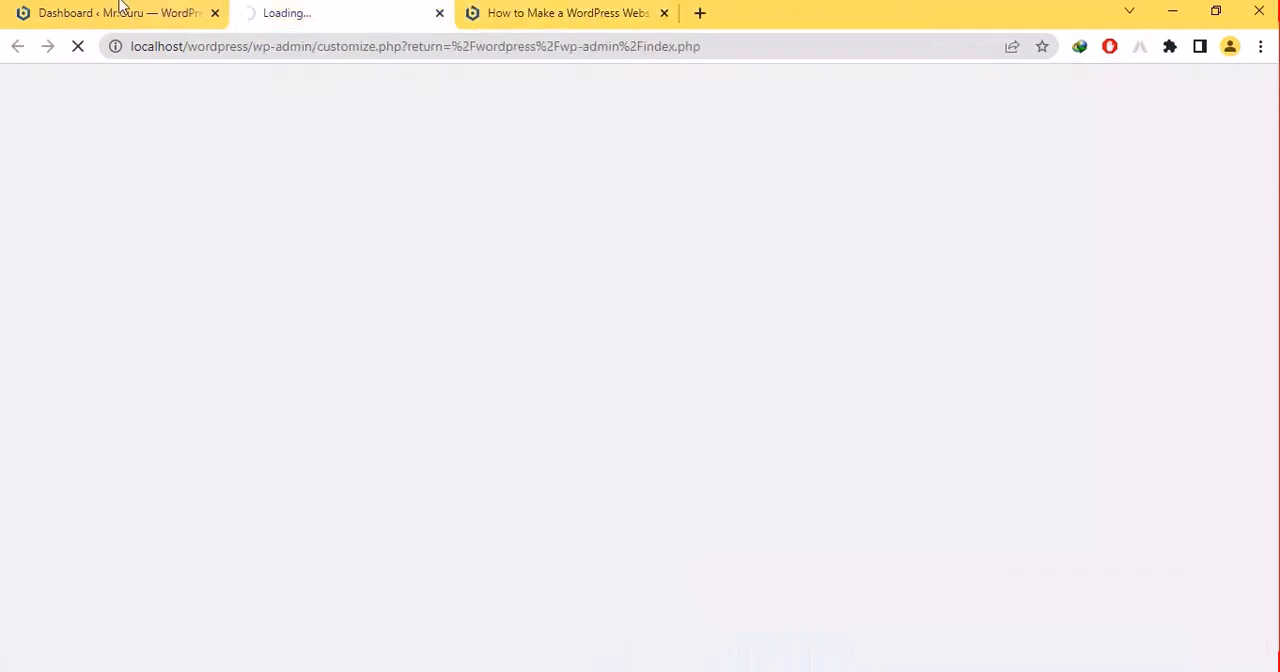
# - Return to the Dashboard and open the Appearance Menus page in a new browser tab
pyautogui.click(122, 8)
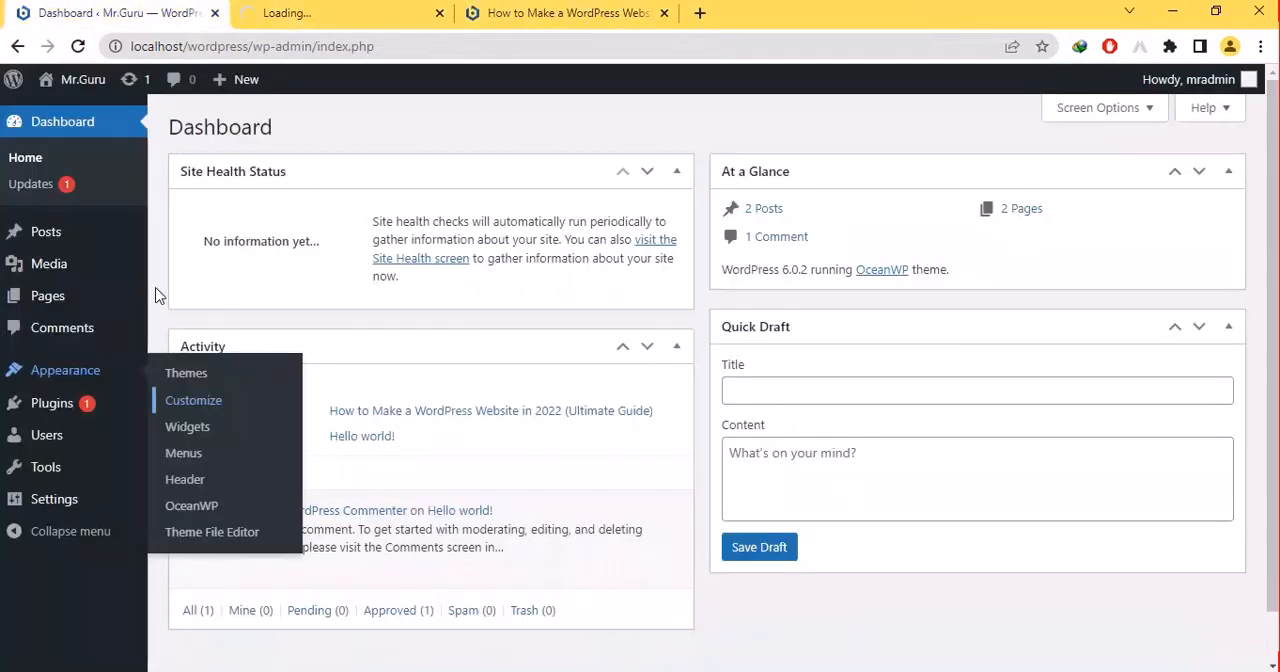
pyautogui.rightClick(200, 454)
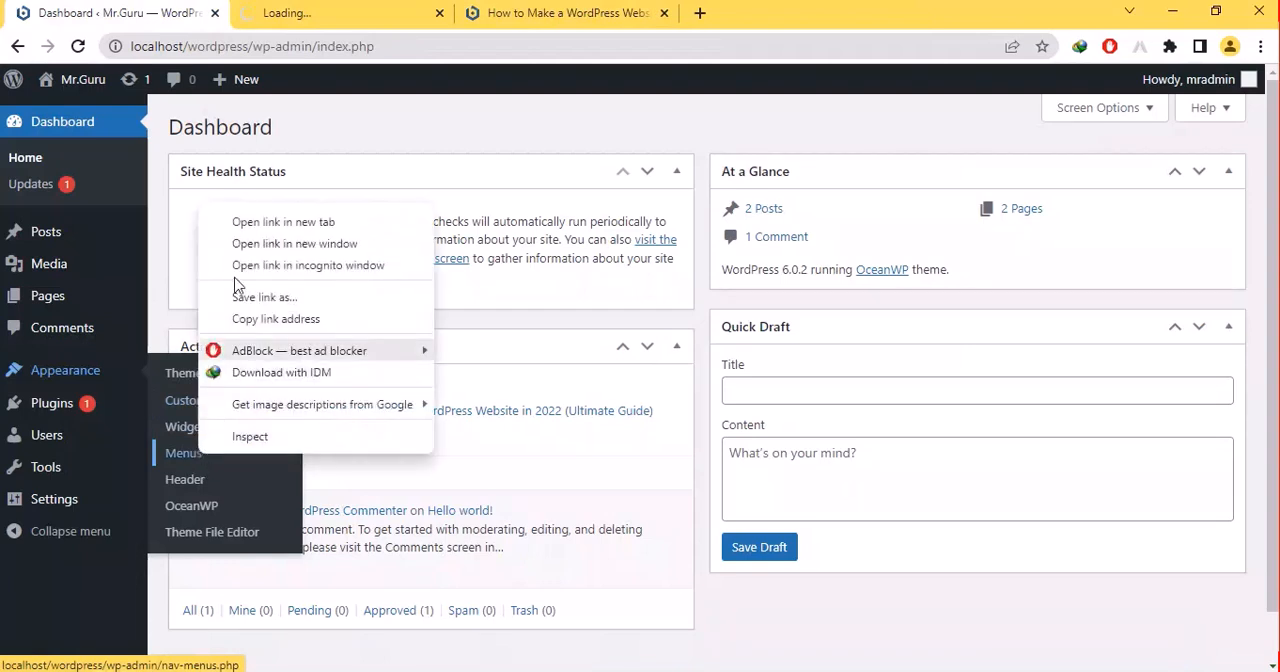
pyautogui.click(250, 222)
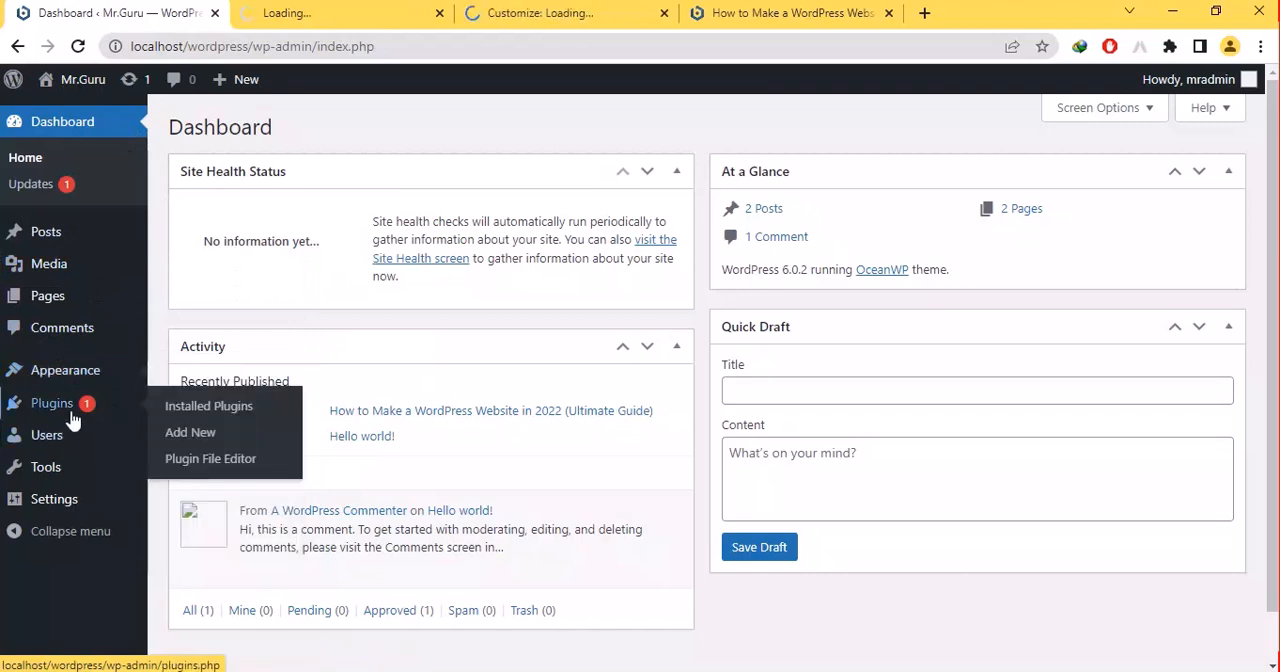
# - Display the options under Plugins, Users and Tools, and open the Tools Export page in a new browser tab
pyautogui.moveTo(68, 412); pyautogui.dragTo(253, 484)
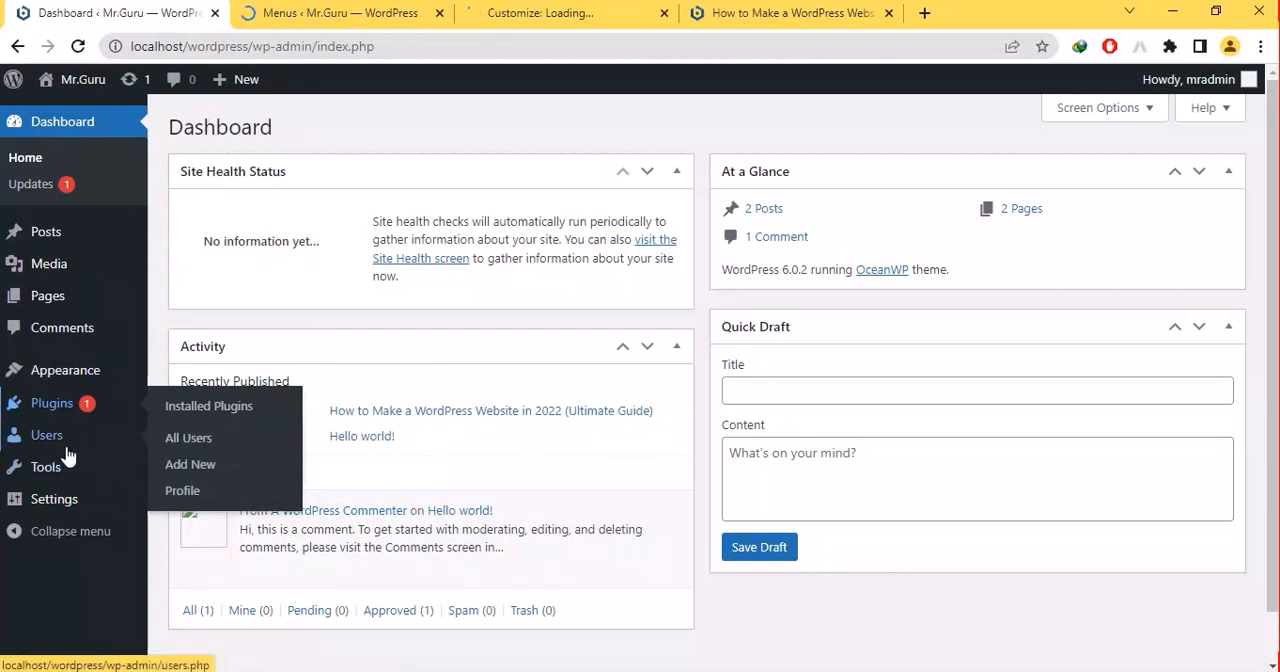
pyautogui.click(40, 470)
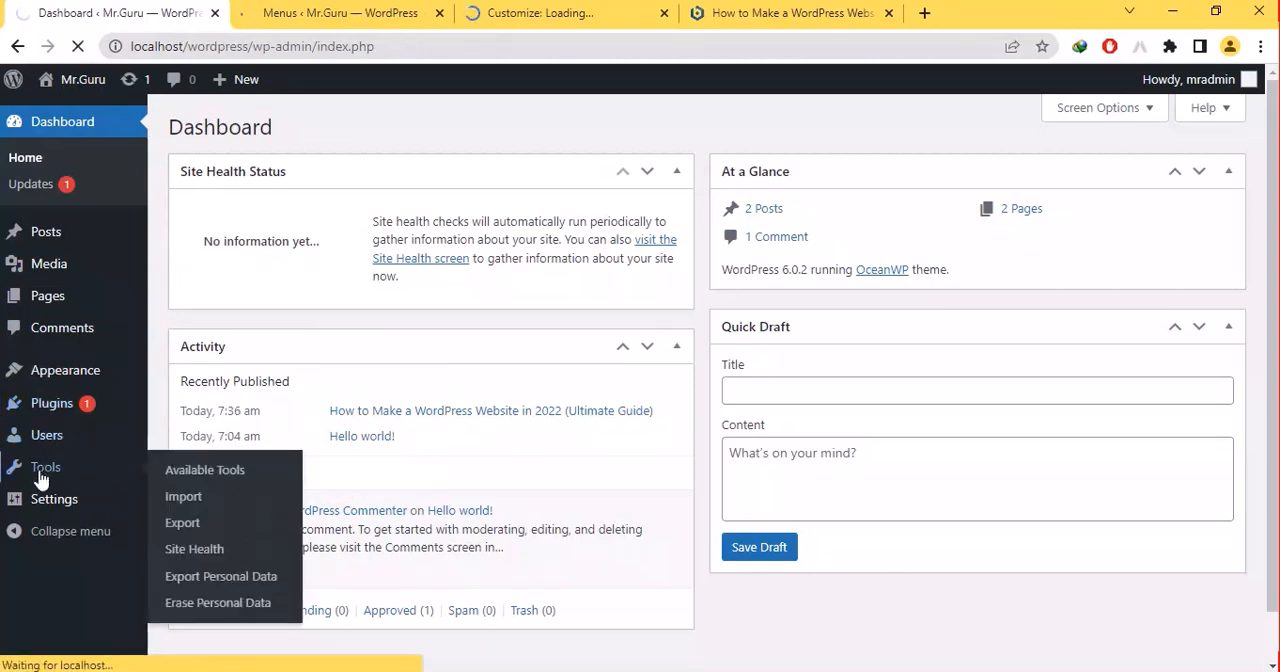
pyautogui.rightClick(190, 512)
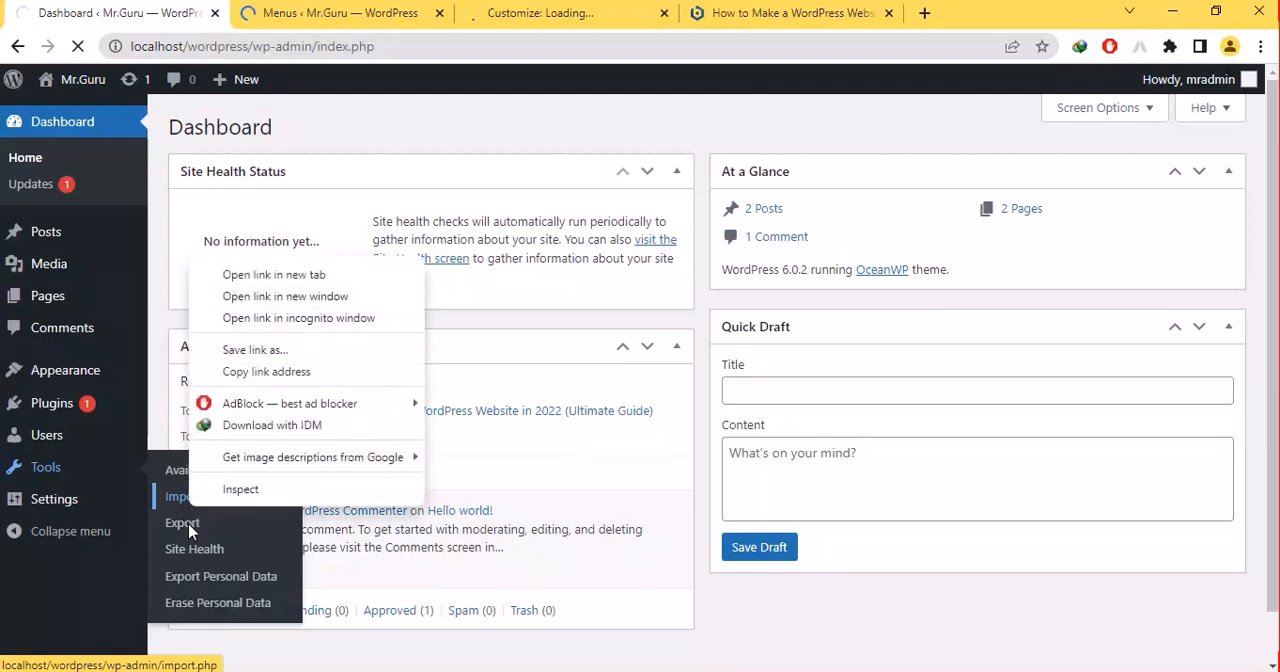
pyautogui.click(210, 549)
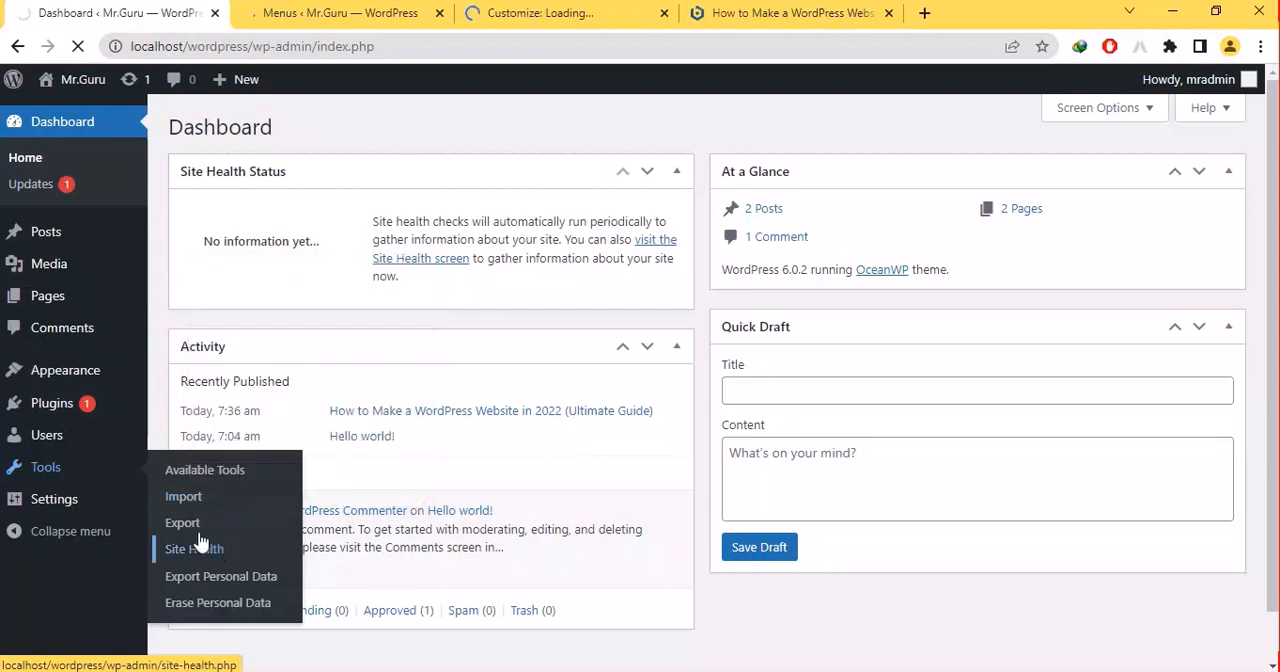
pyautogui.rightClick(190, 533)
pyautogui.click(242, 290)
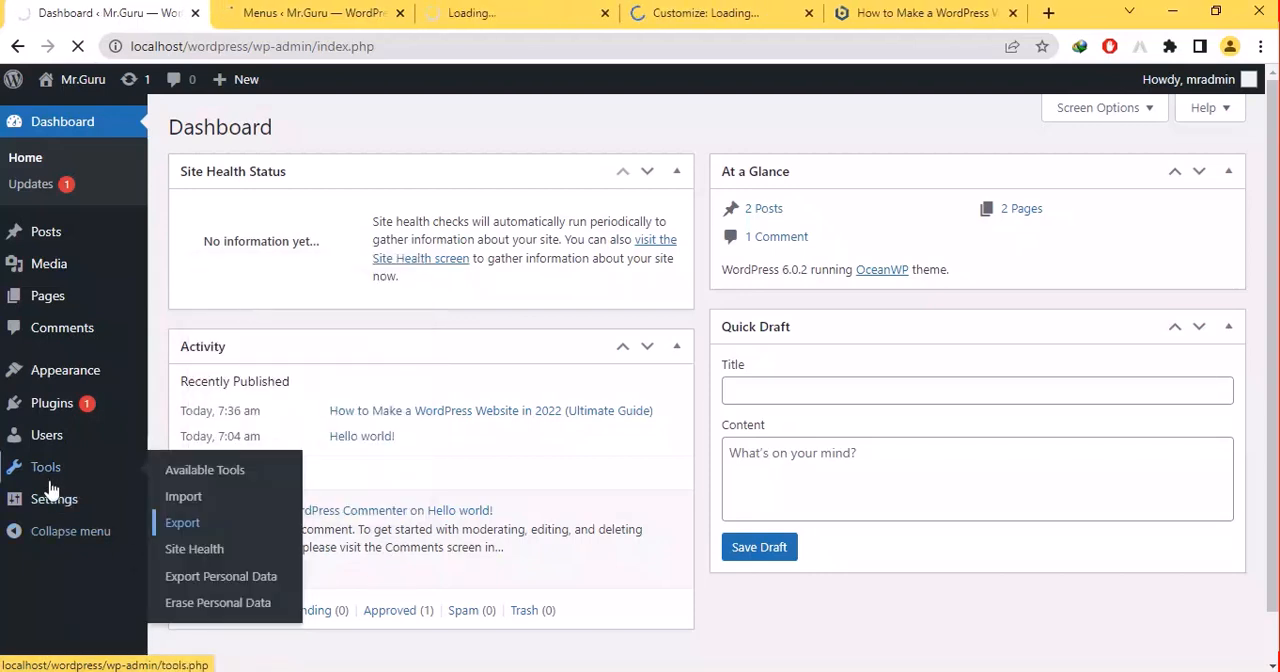
# - Load General Settings in the Dashboard's browser tab and check the Menus, Export and Customize tabs
pyautogui.moveTo(47, 508)
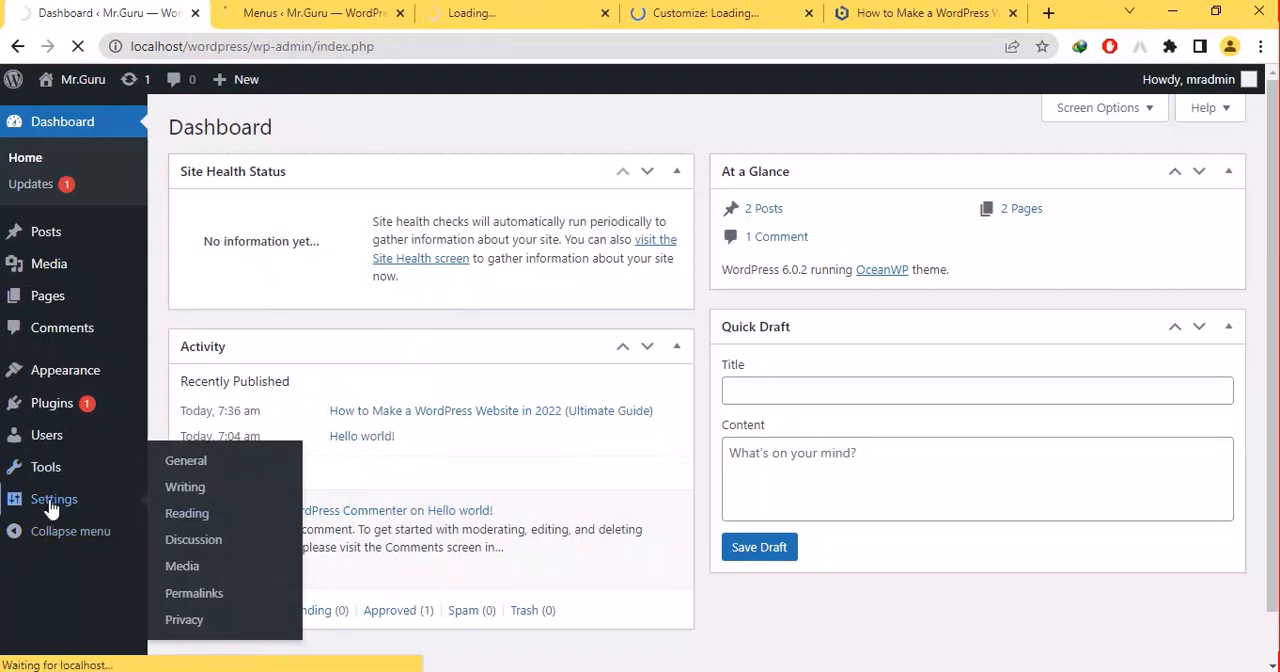
pyautogui.click(330, 6)
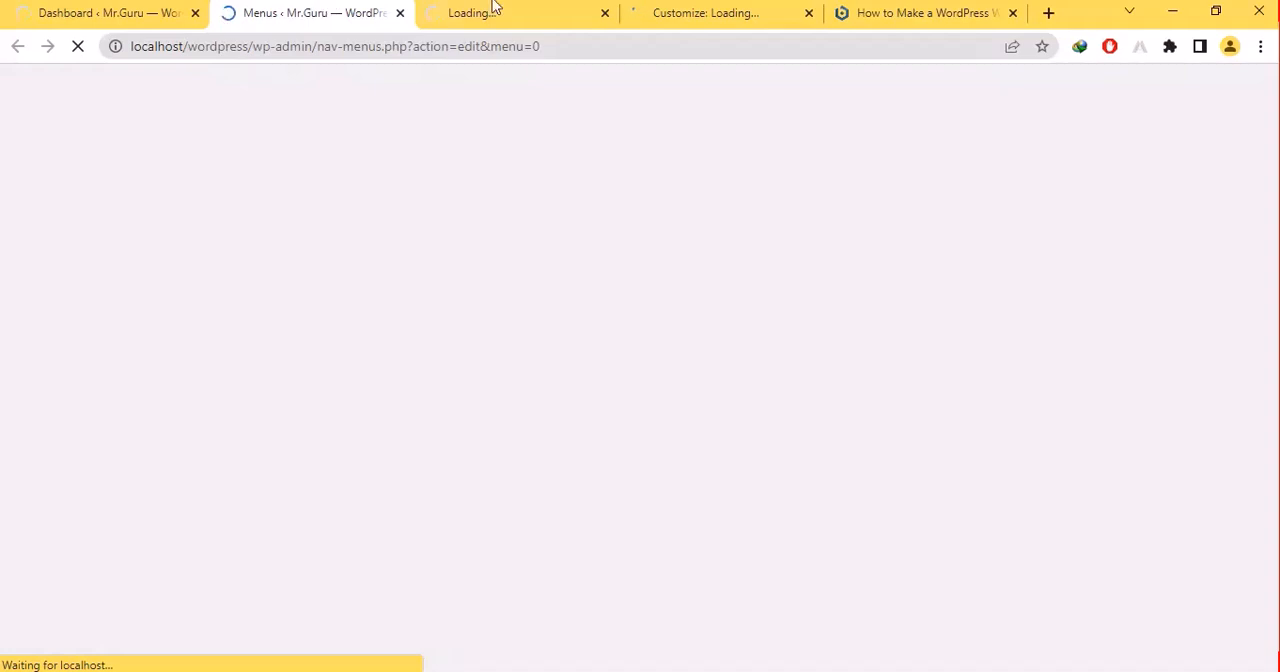
pyautogui.click(498, 9)
pyautogui.click(700, 9)
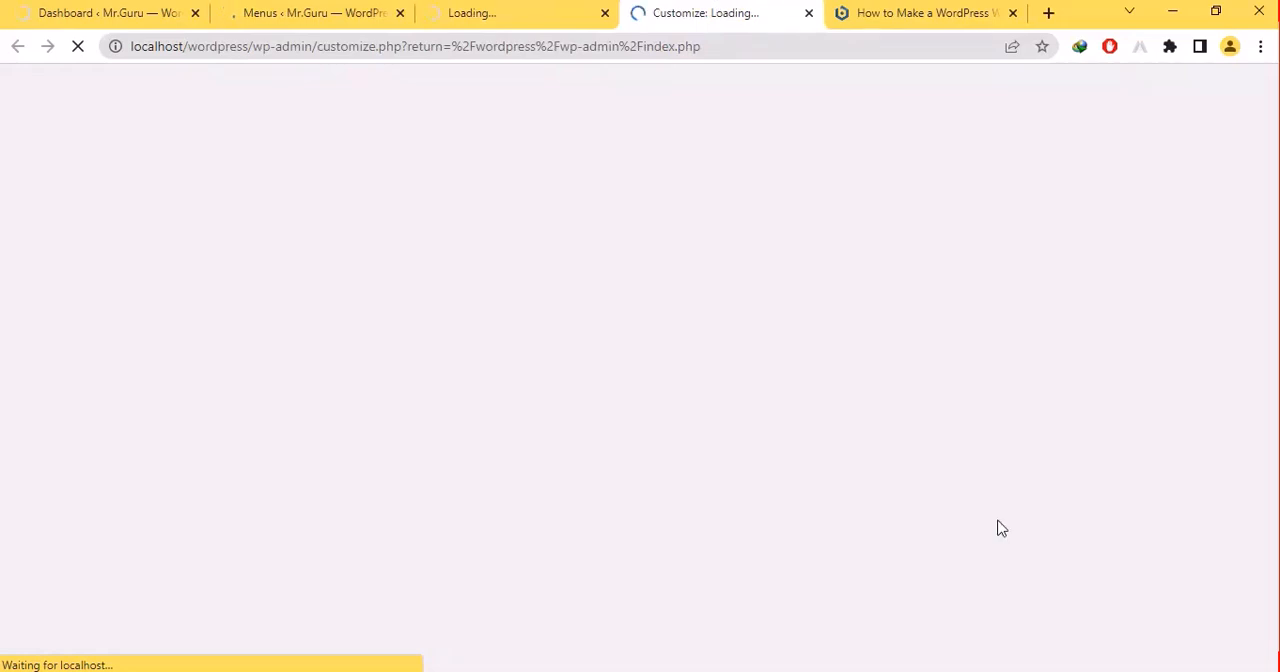
# - Check the computer's Wi-Fi connection in the Windows network settings and dismiss them
pyautogui.press('super+a')
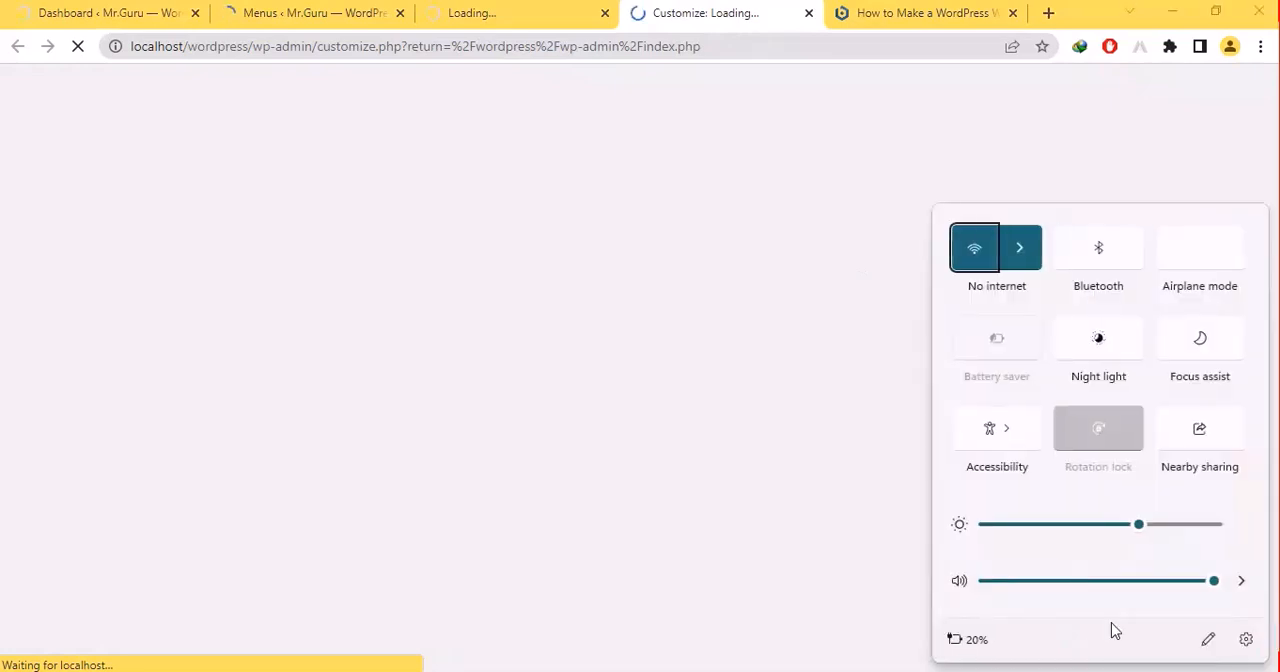
pyautogui.click(1035, 260)
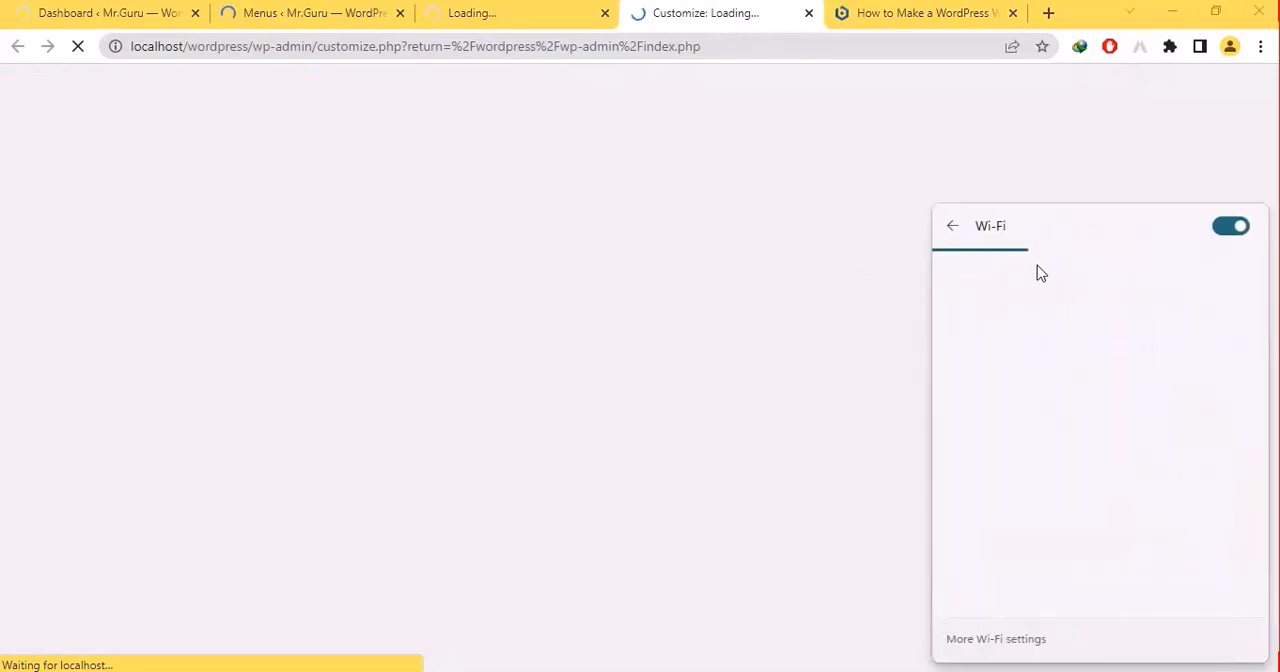
pyautogui.click(780, 263)
# - Check the loading Menus and Export pages, stop loading the Customize page, and switch to the General Settings tab
pyautogui.click(190, 10)
pyautogui.click(310, 12)
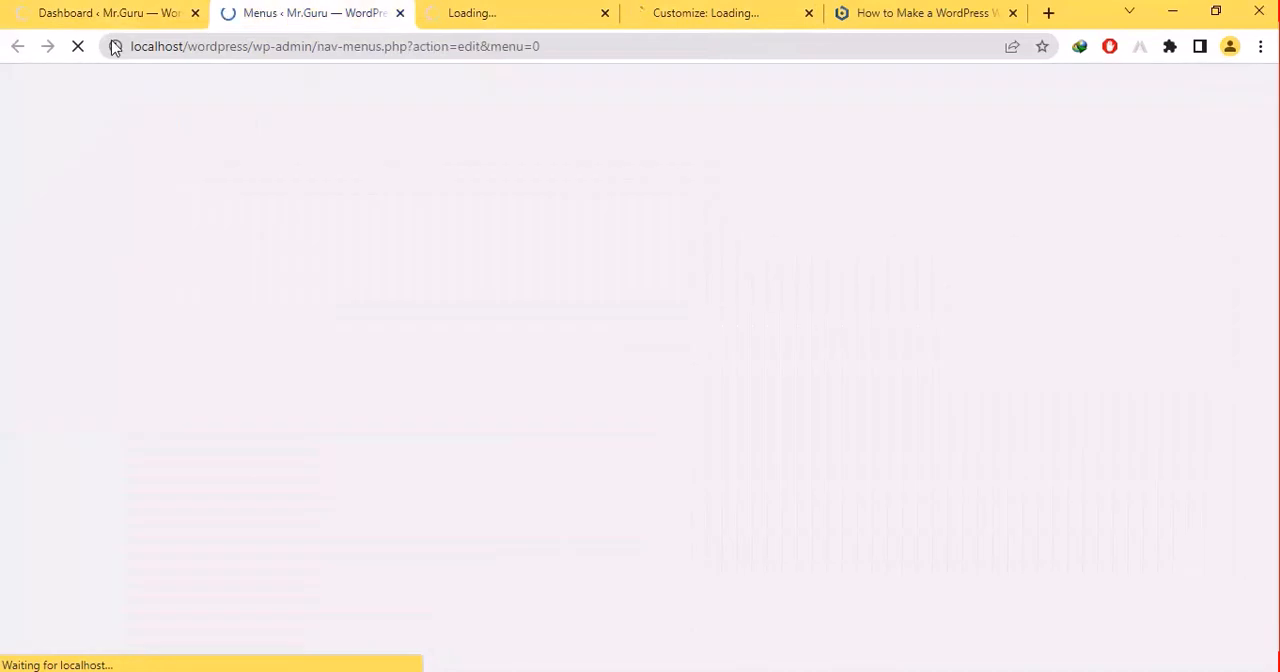
pyautogui.click(566, 12)
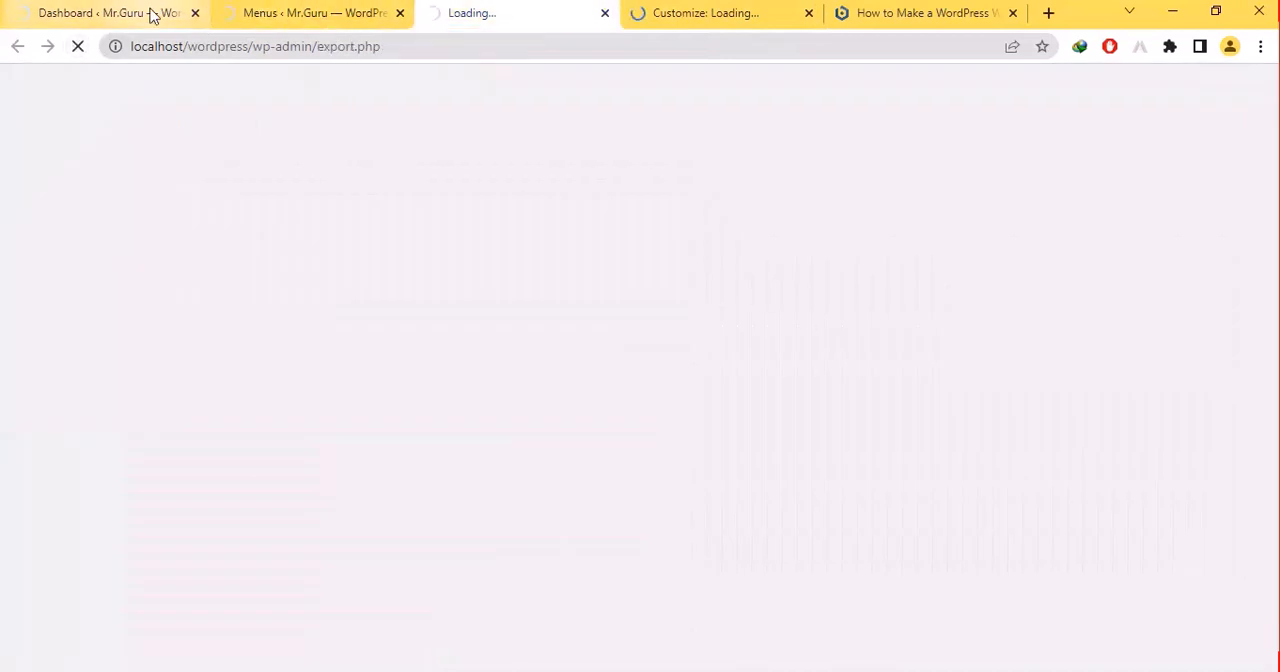
pyautogui.click(680, 8)
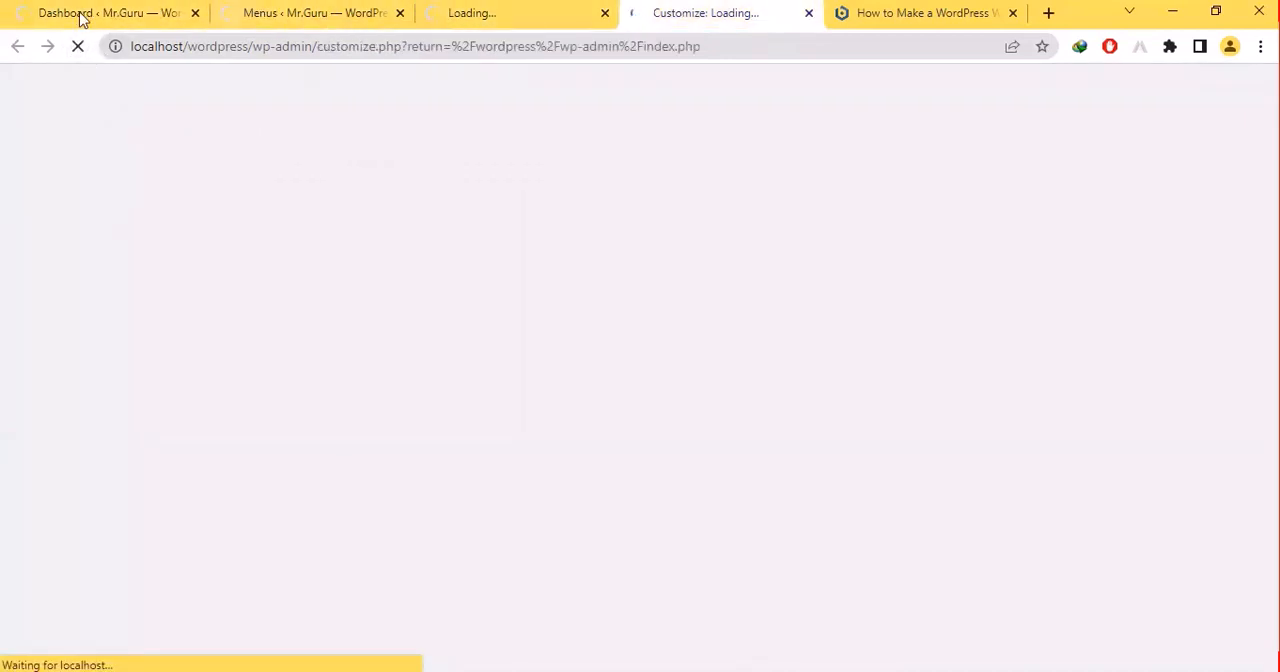
pyautogui.click(84, 49)
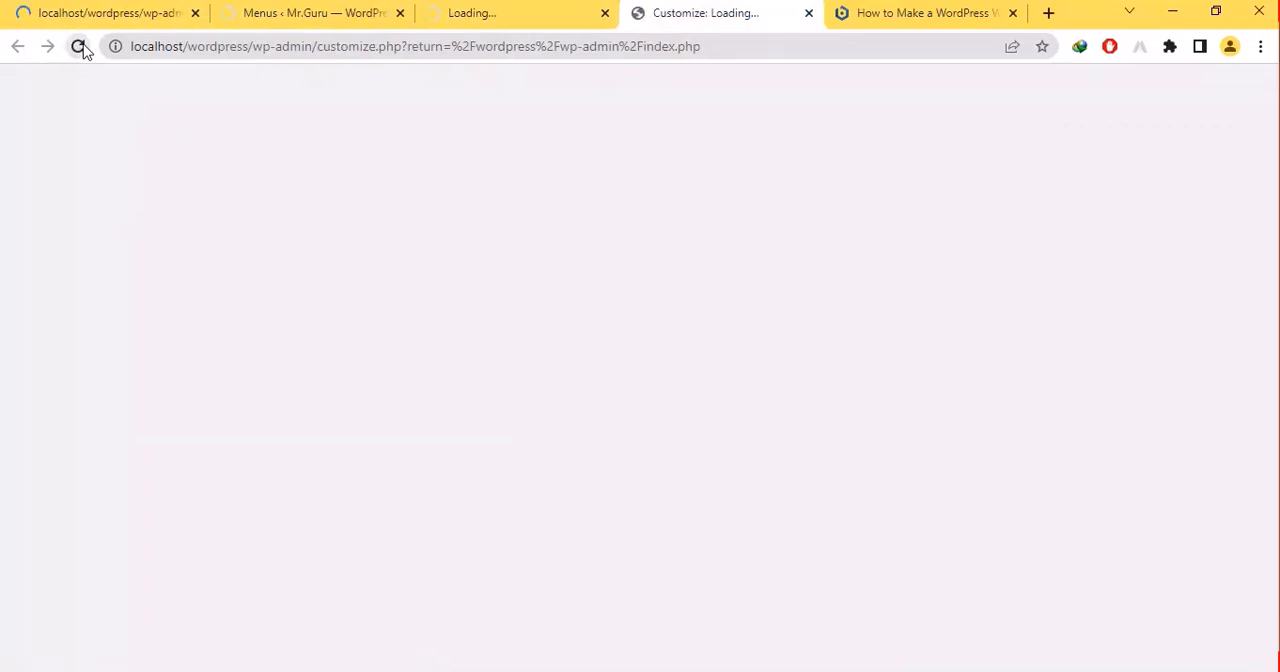
pyautogui.click(113, 10)
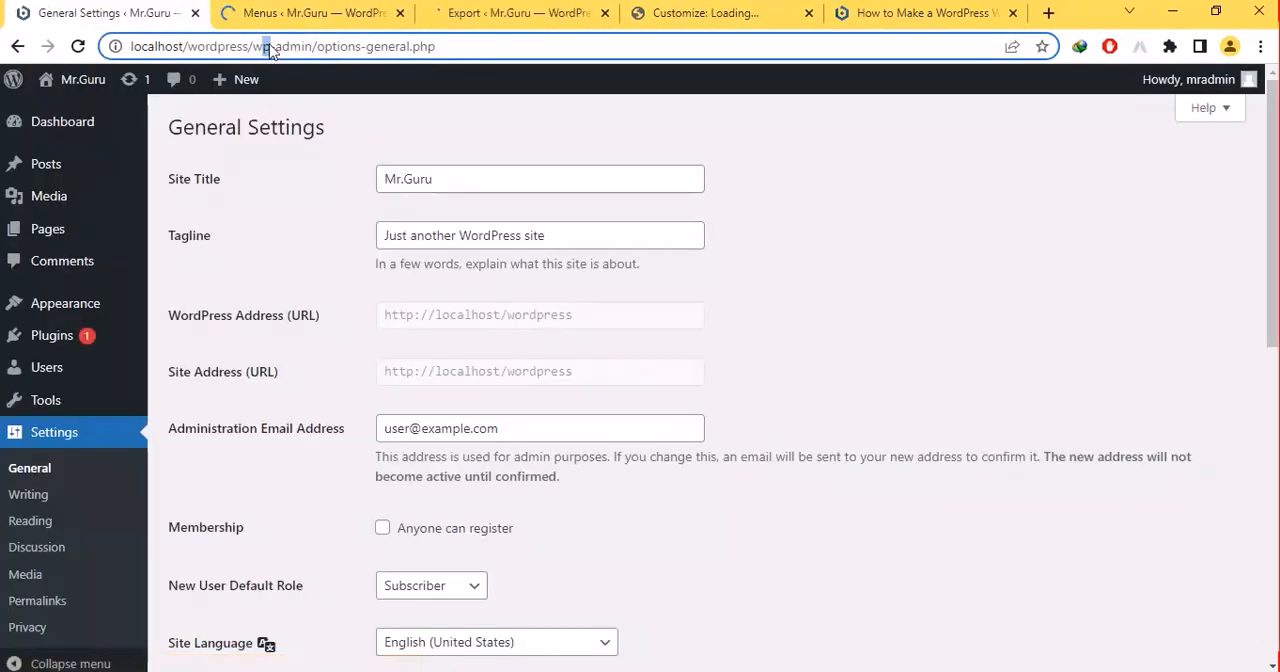
# - Check the Menus, Export and Customize browser tabs and bring up the Export page
pyautogui.click(323, 10)
pyautogui.click(470, 12)
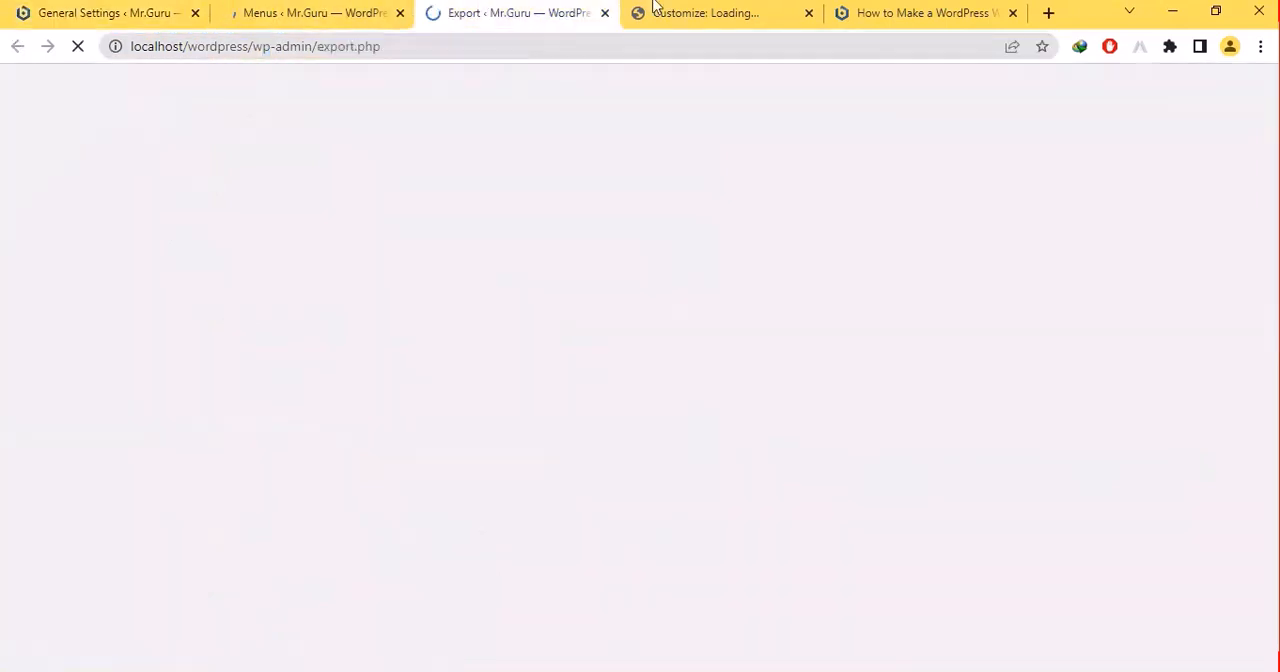
pyautogui.click(686, 12)
pyautogui.click(500, 12)
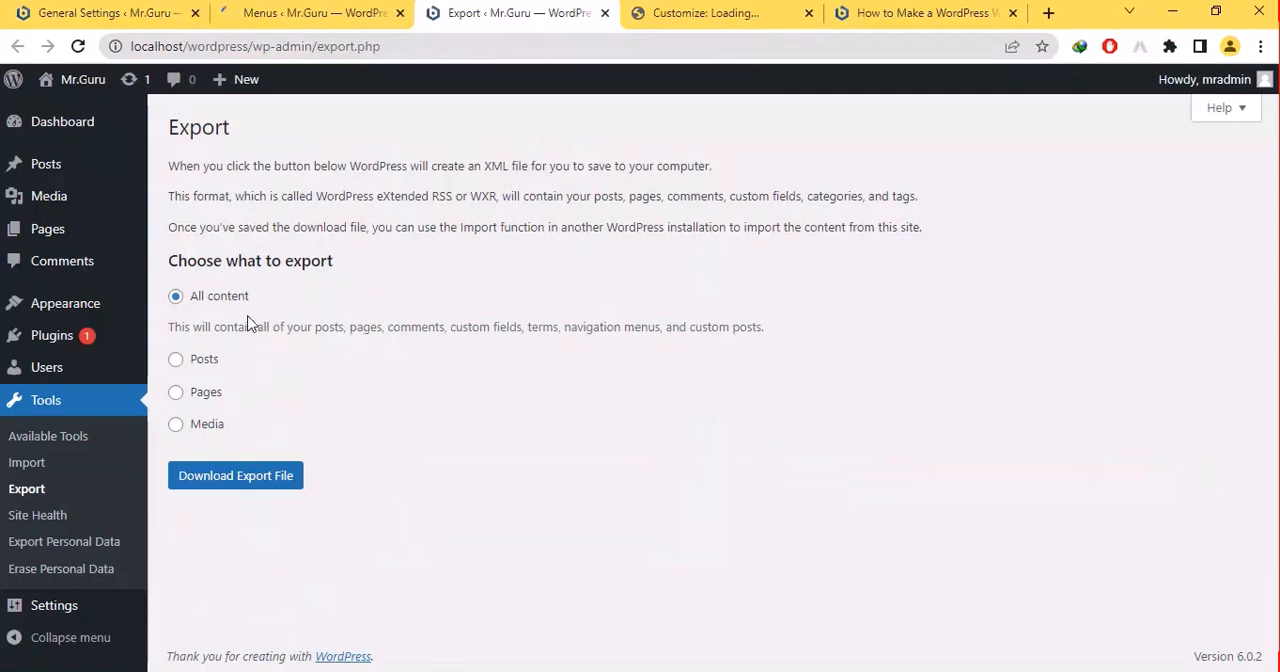
# - Download an export file containing all of the site's content and dismiss the download's options
pyautogui.click(231, 482)
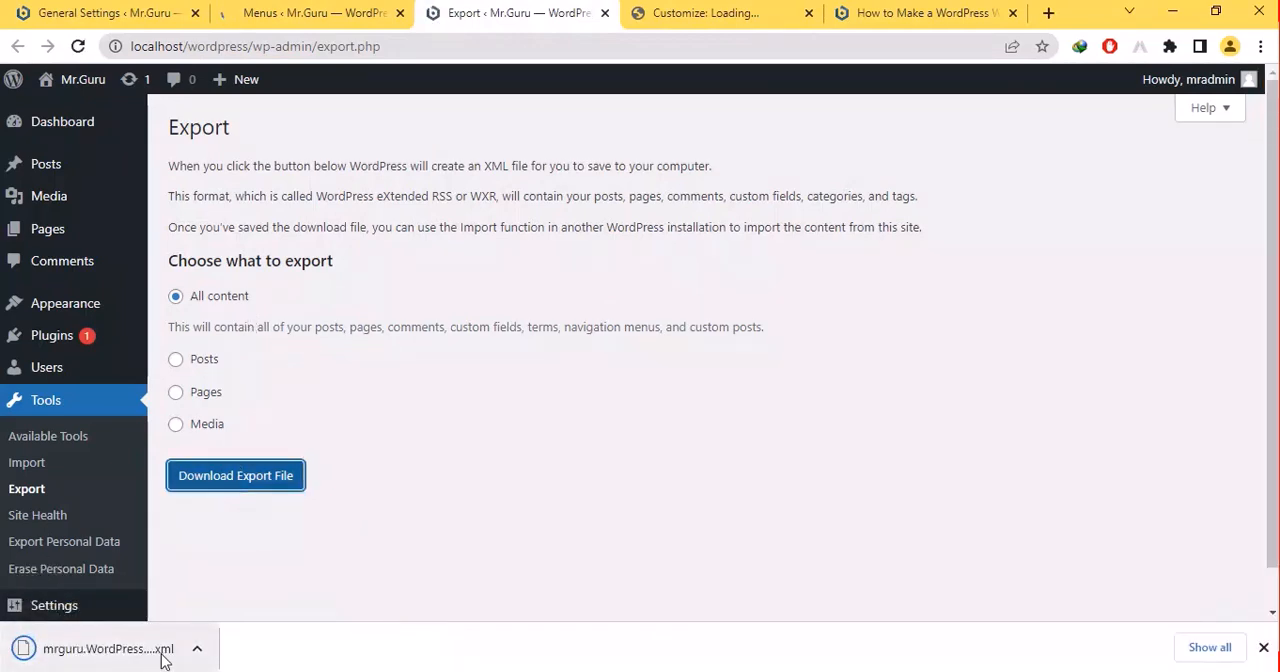
pyautogui.rightClick(169, 658)
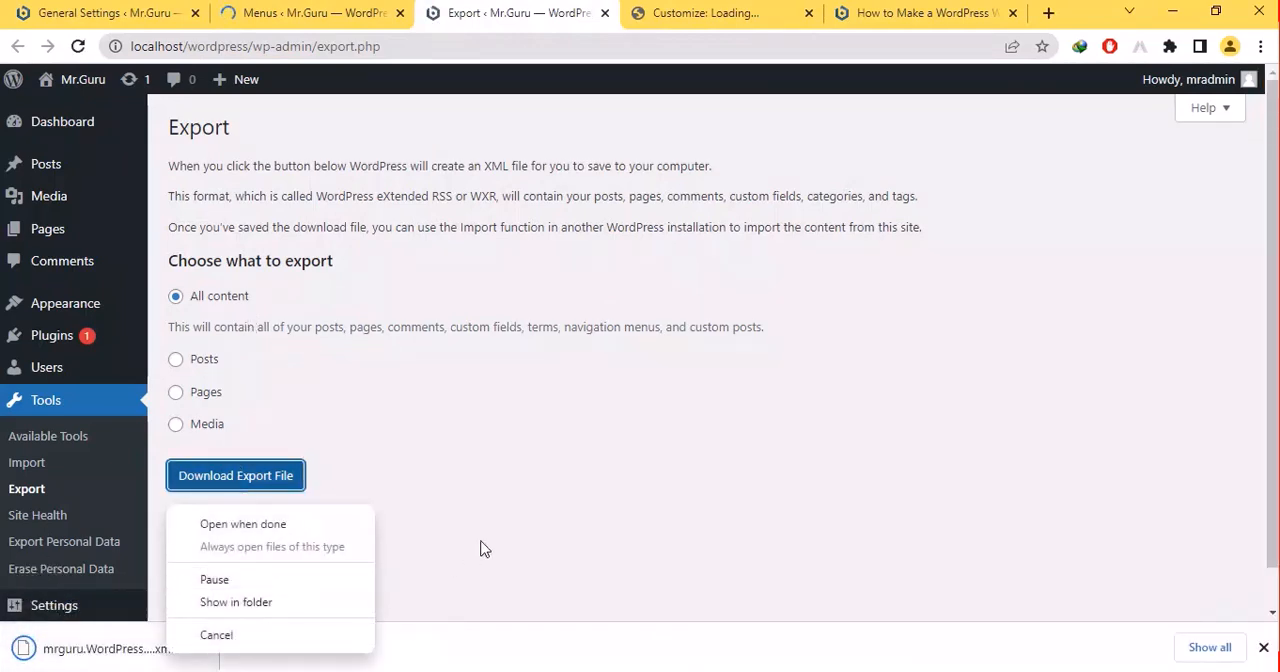
pyautogui.click(527, 524)
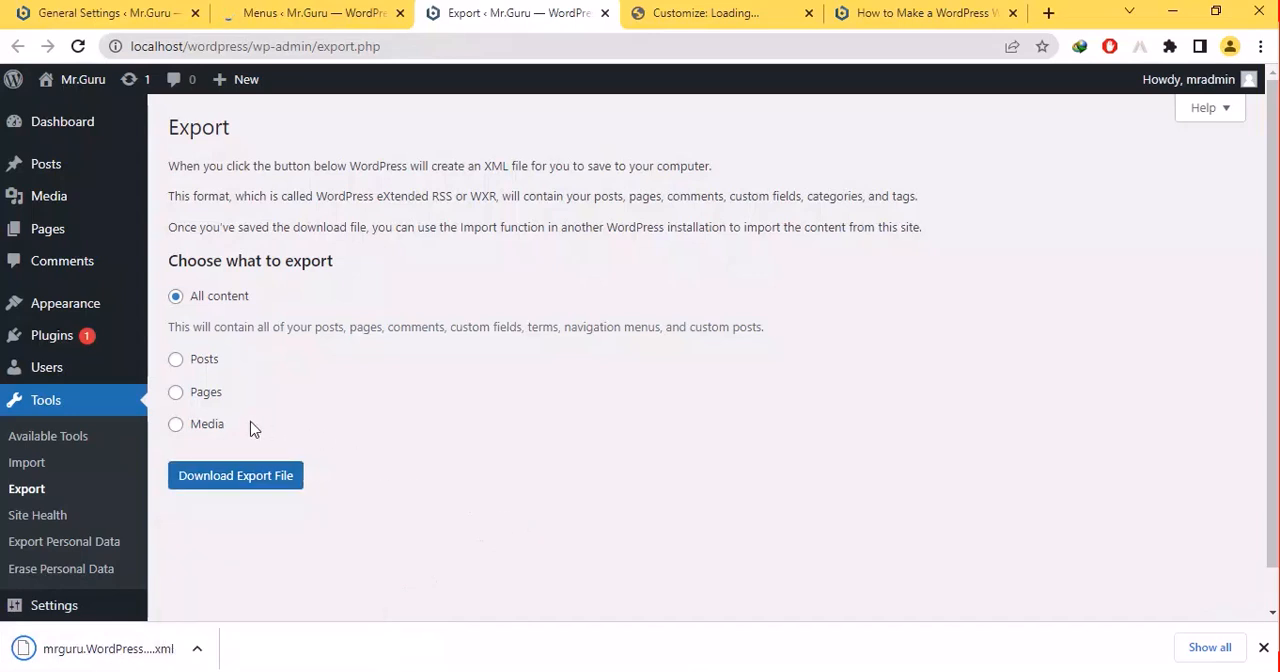
# - Request the Site Health page from the Export page and reload the Customize page in its own browser tab
pyautogui.click(47, 518)
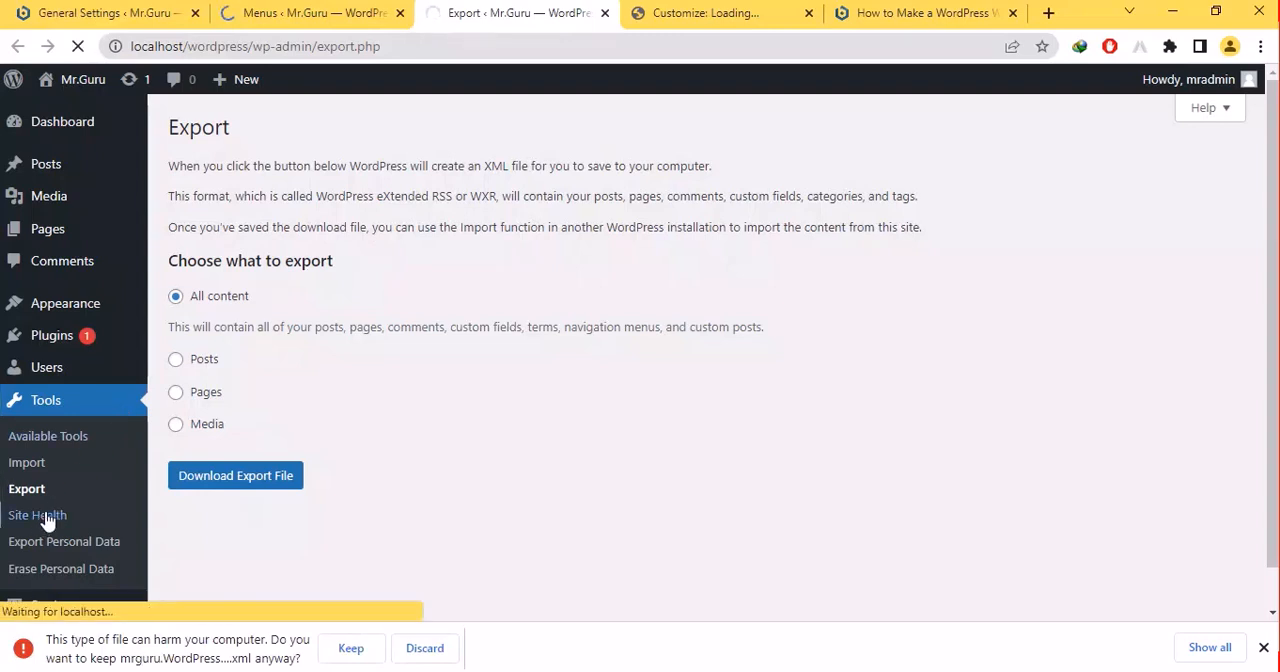
pyautogui.click(700, 12)
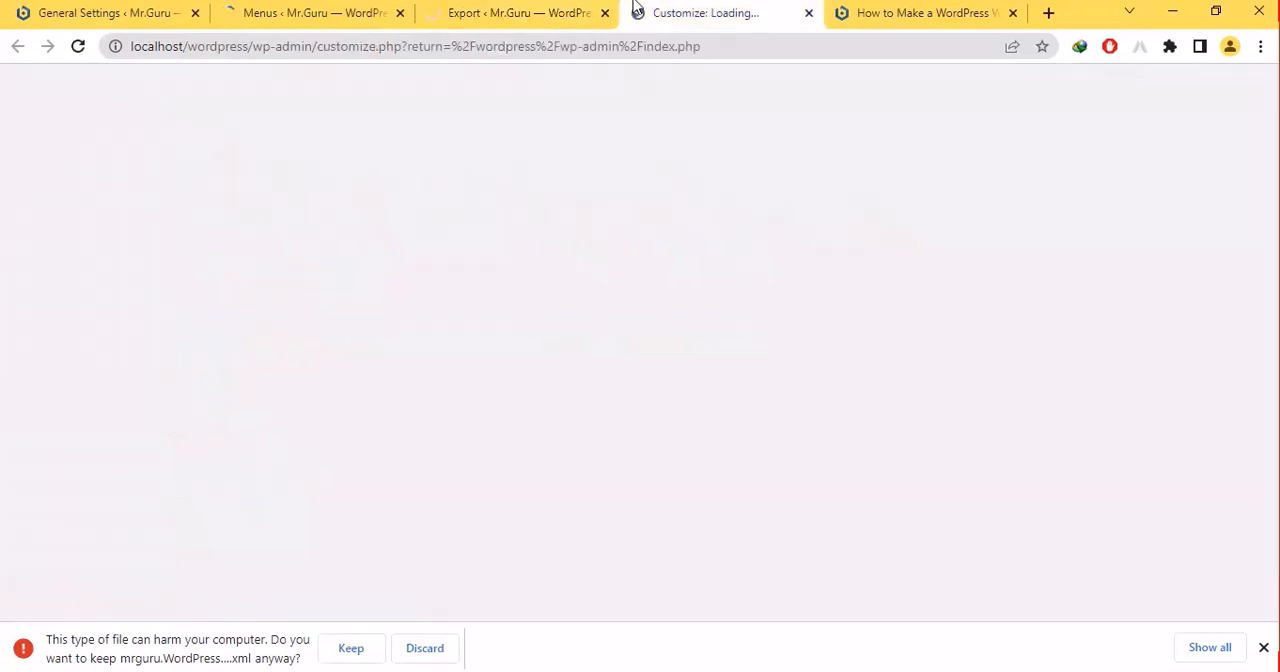
pyautogui.click(78, 46)
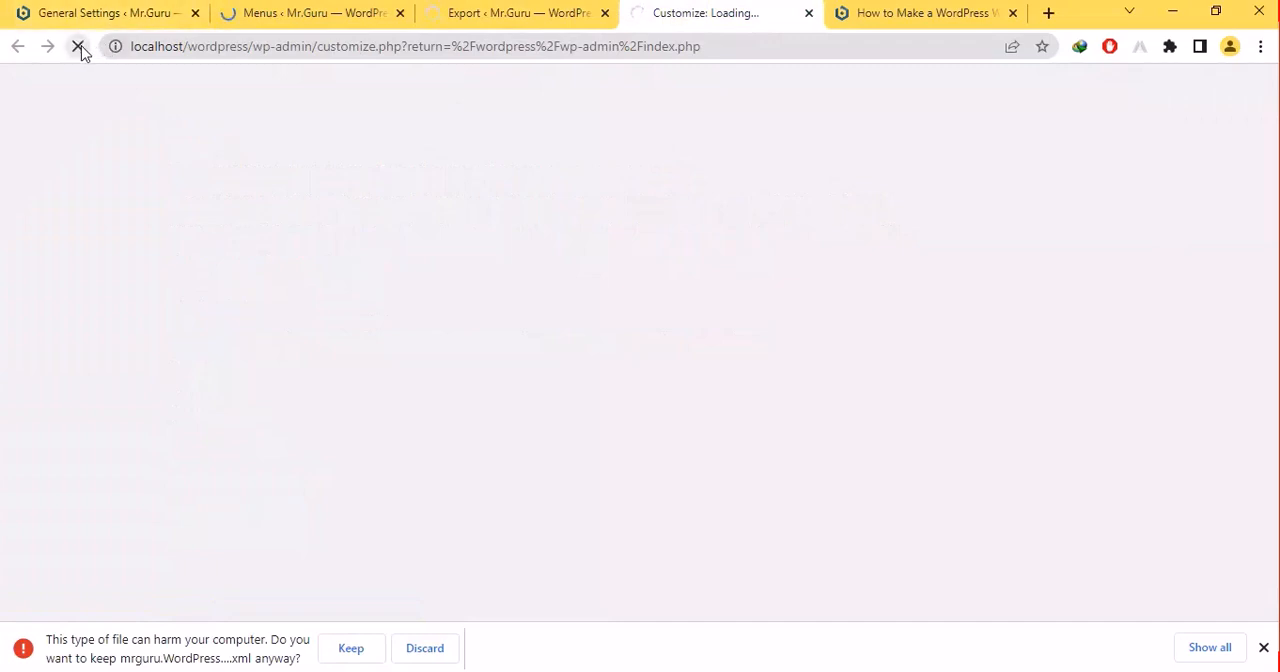
# - Switch to the Menus browser tab and discard the downloaded WordPress XML export file
pyautogui.click(355, 10)
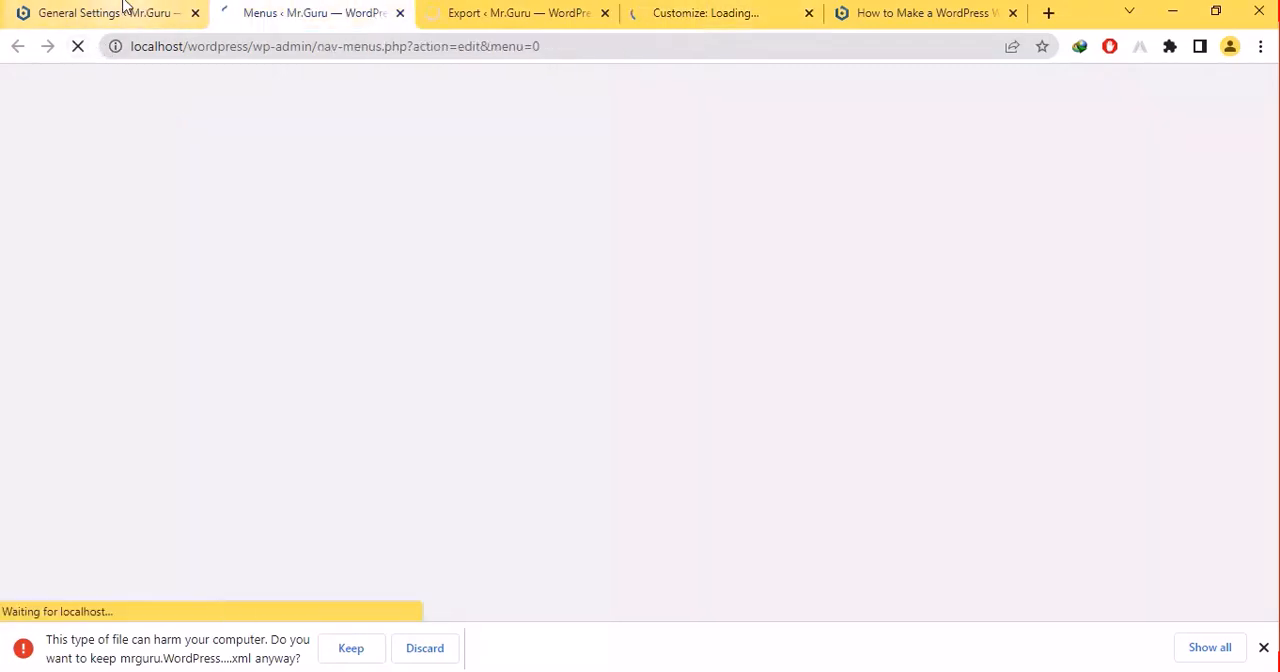
pyautogui.click(430, 652)
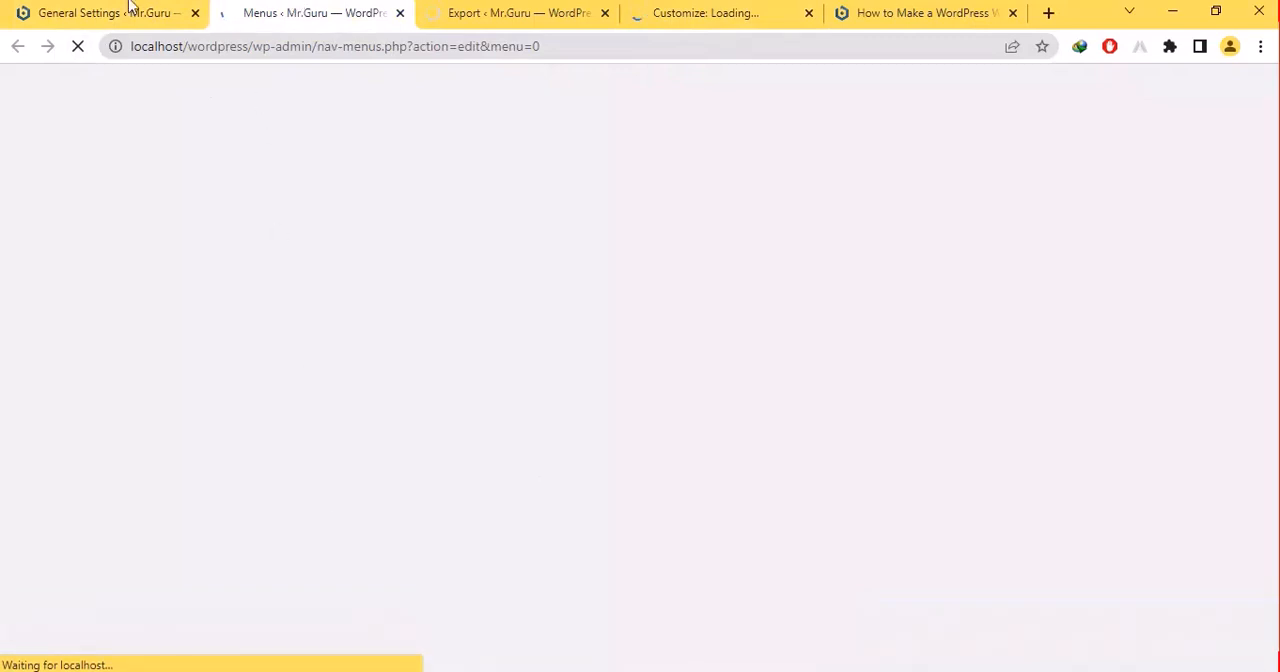
# - Return to the General Settings page and open the Appearance Customize page in a new browser tab
pyautogui.click(63, 8)
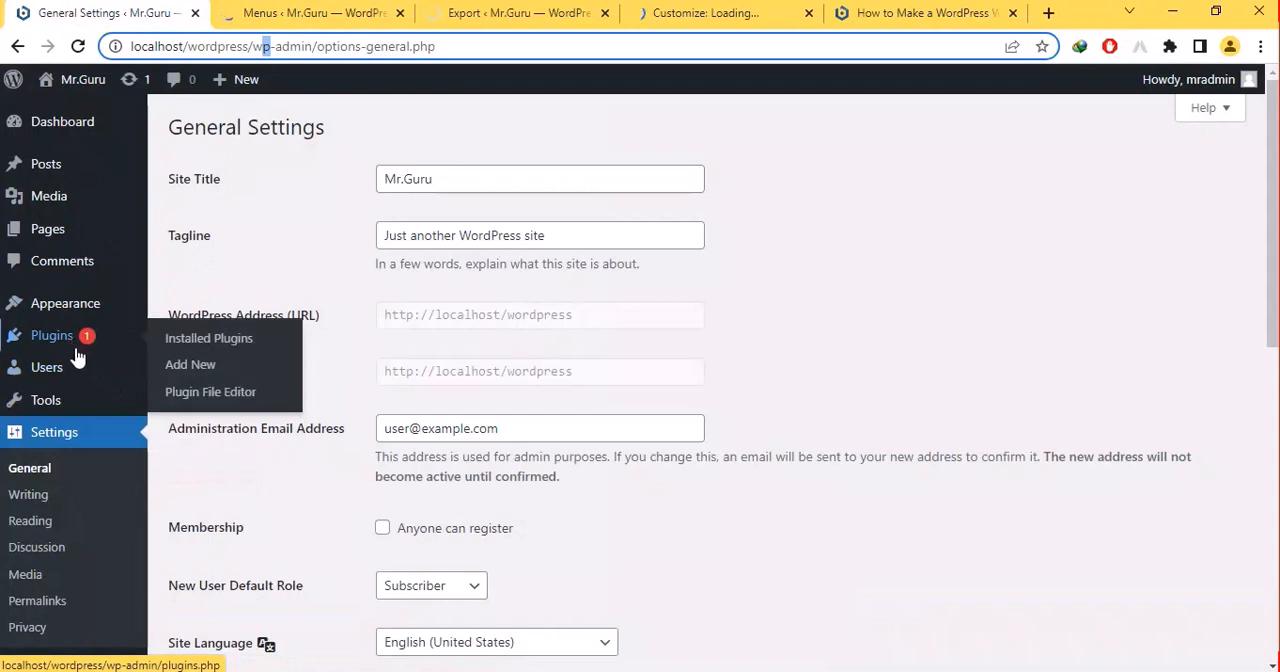
pyautogui.moveTo(44, 387)
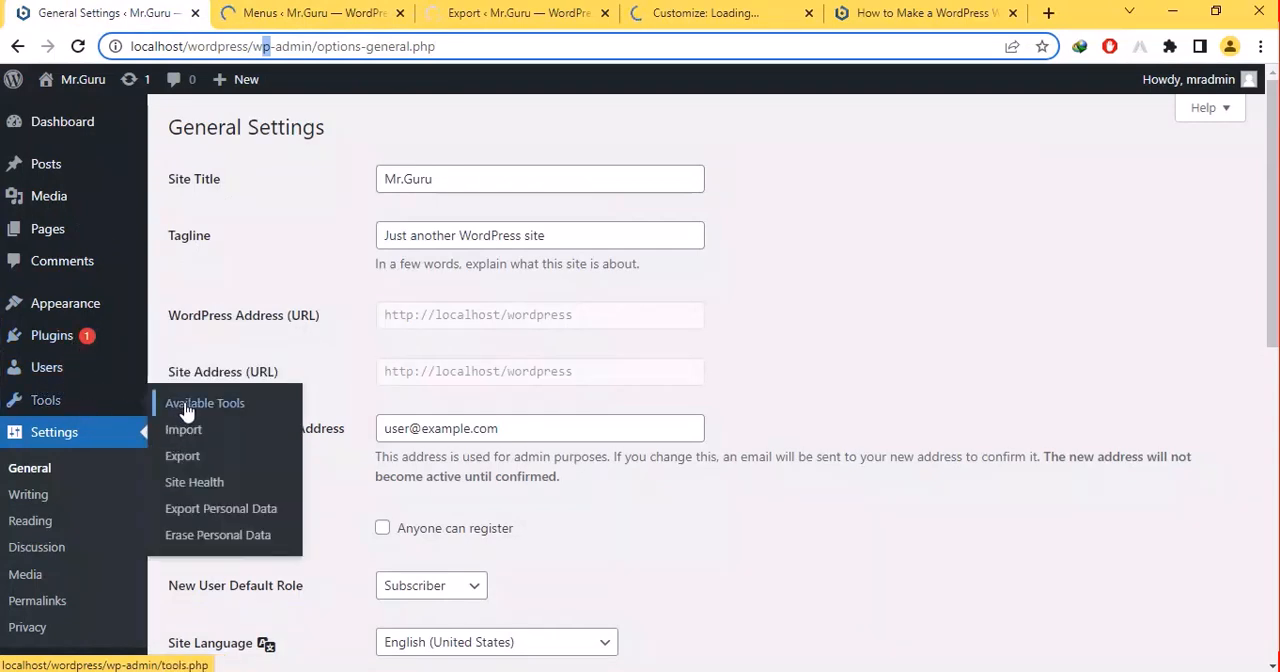
pyautogui.moveTo(66, 342)
pyautogui.moveTo(134, 314)
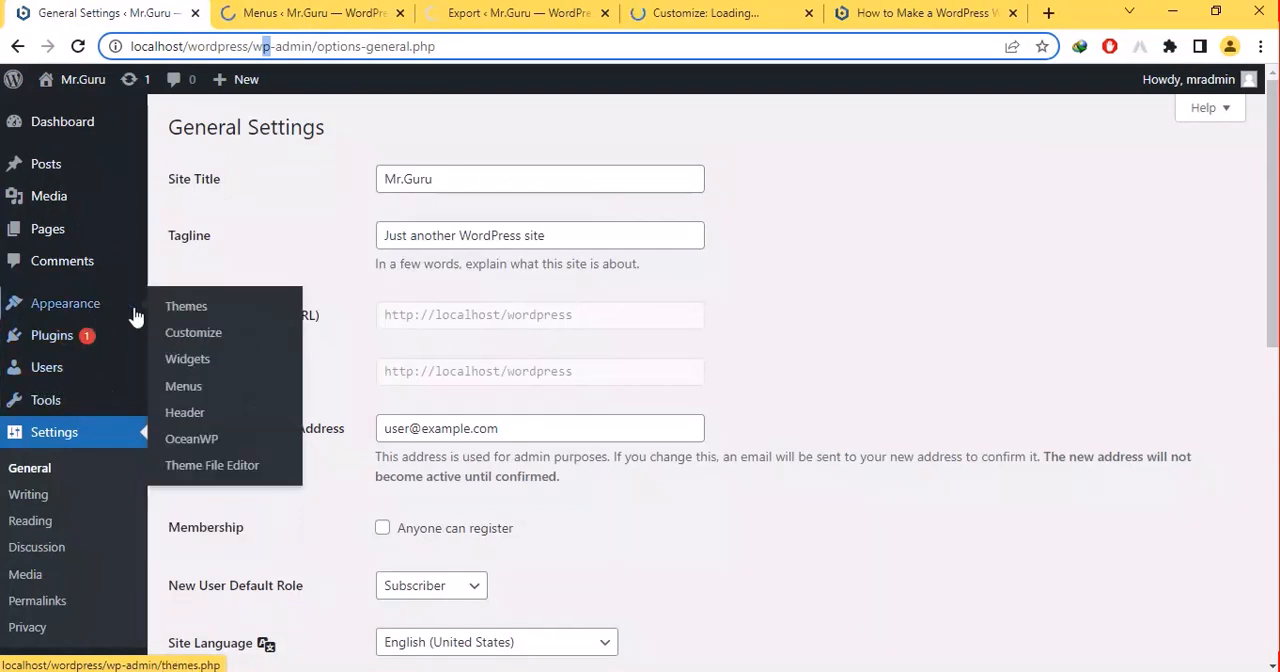
pyautogui.click(207, 341)
pyautogui.rightClick(207, 341)
pyautogui.click(262, 349)
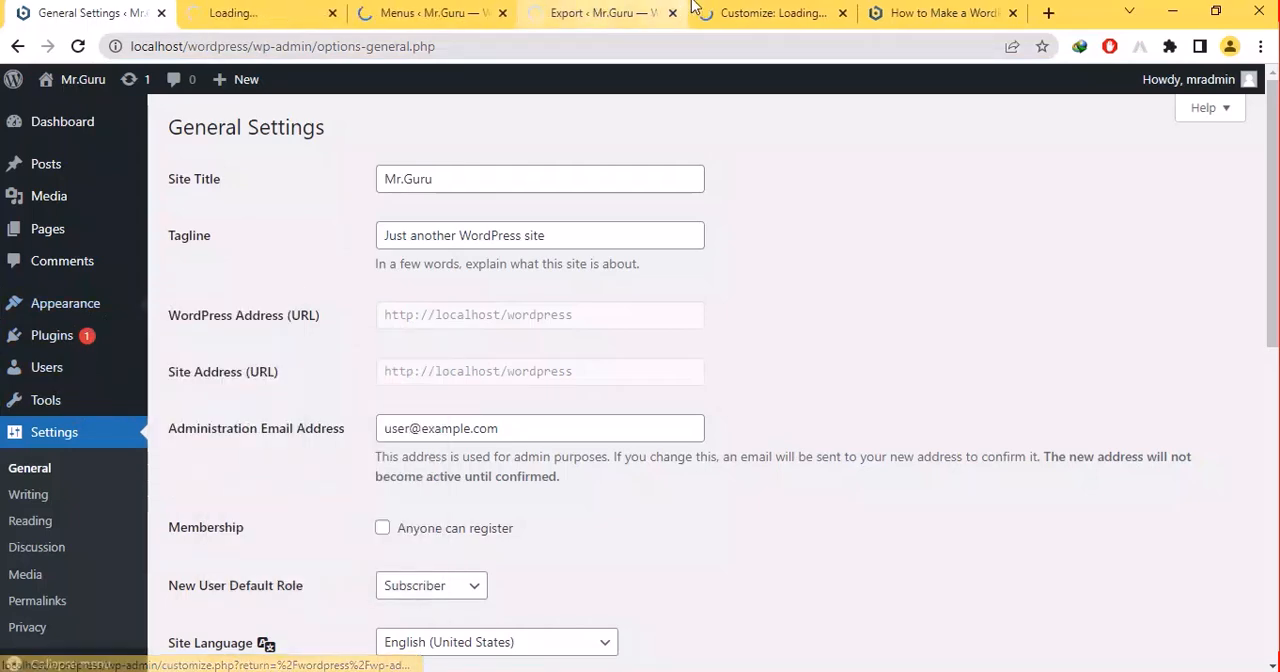
# - Close the old Customize browser tab and the Export browser tab
pyautogui.click(780, 10)
pyautogui.click(843, 14)
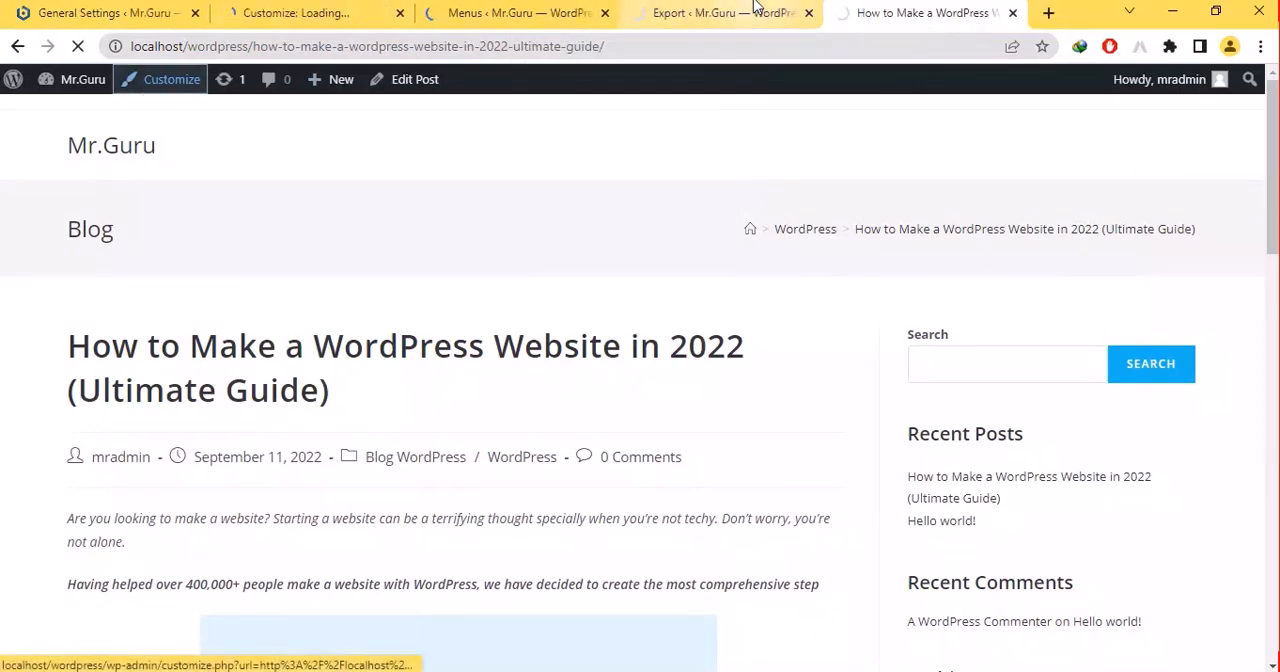
pyautogui.click(669, 12)
pyautogui.click(809, 13)
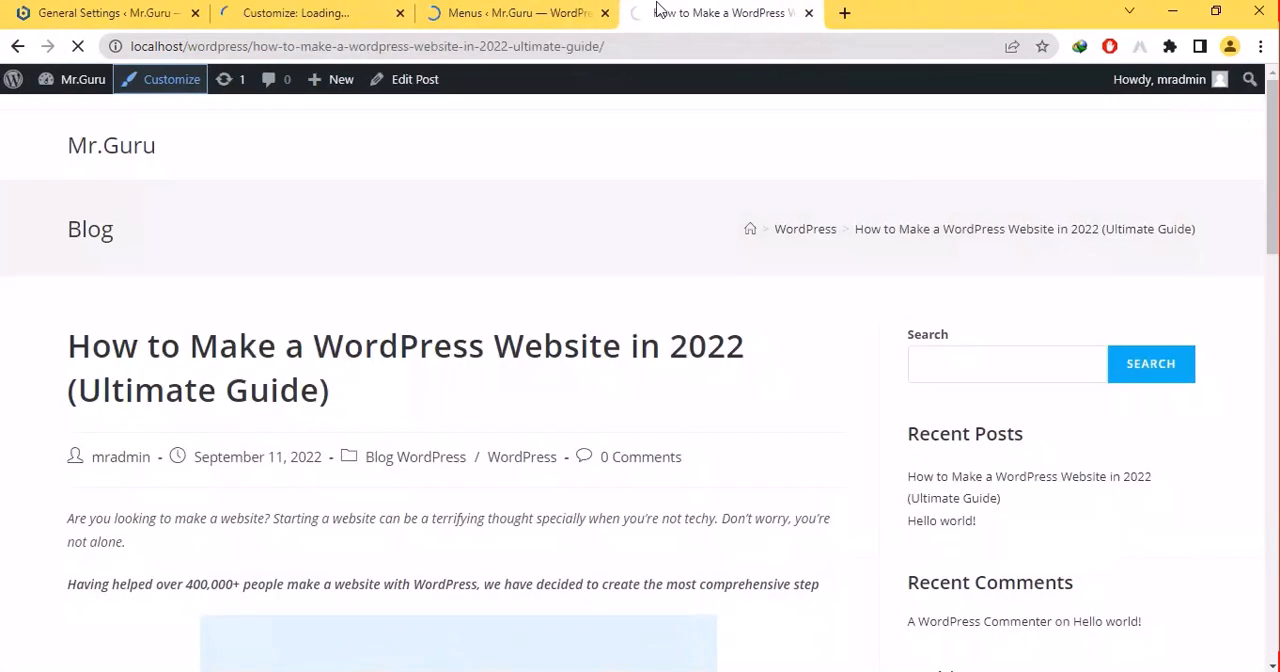
# - Check whether the Menus and Customize browser tabs have loaded and return to General Settings
pyautogui.click(556, 8)
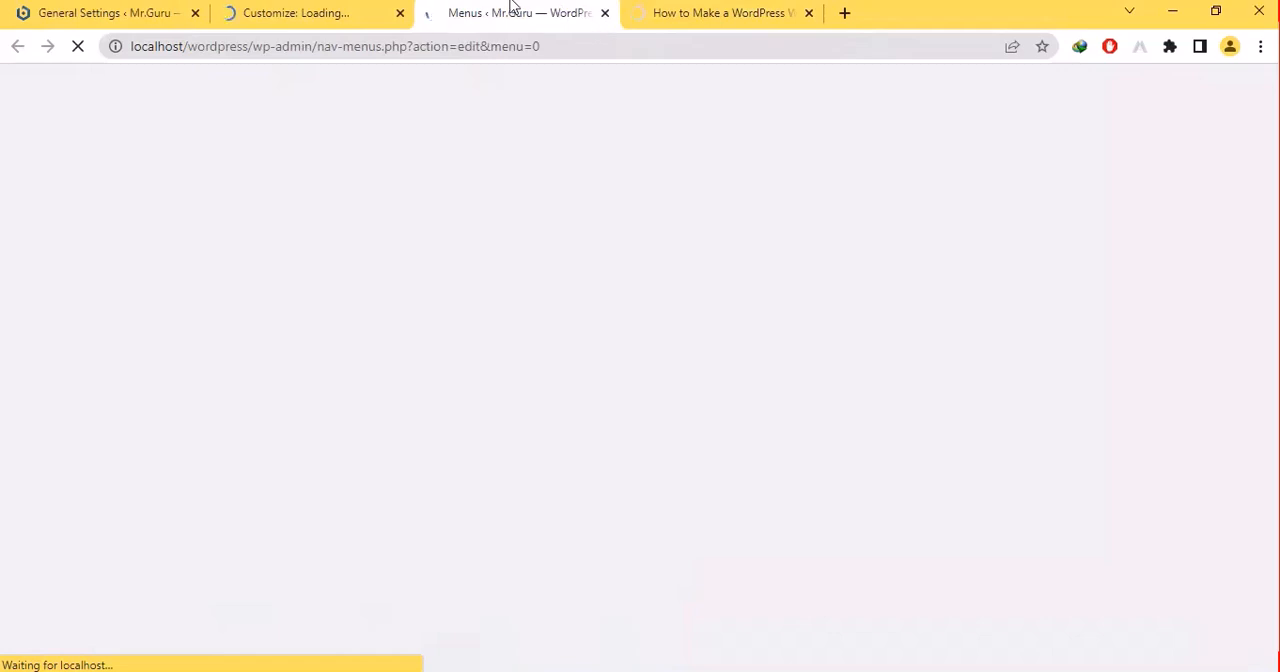
pyautogui.click(262, 8)
pyautogui.click(45, 10)
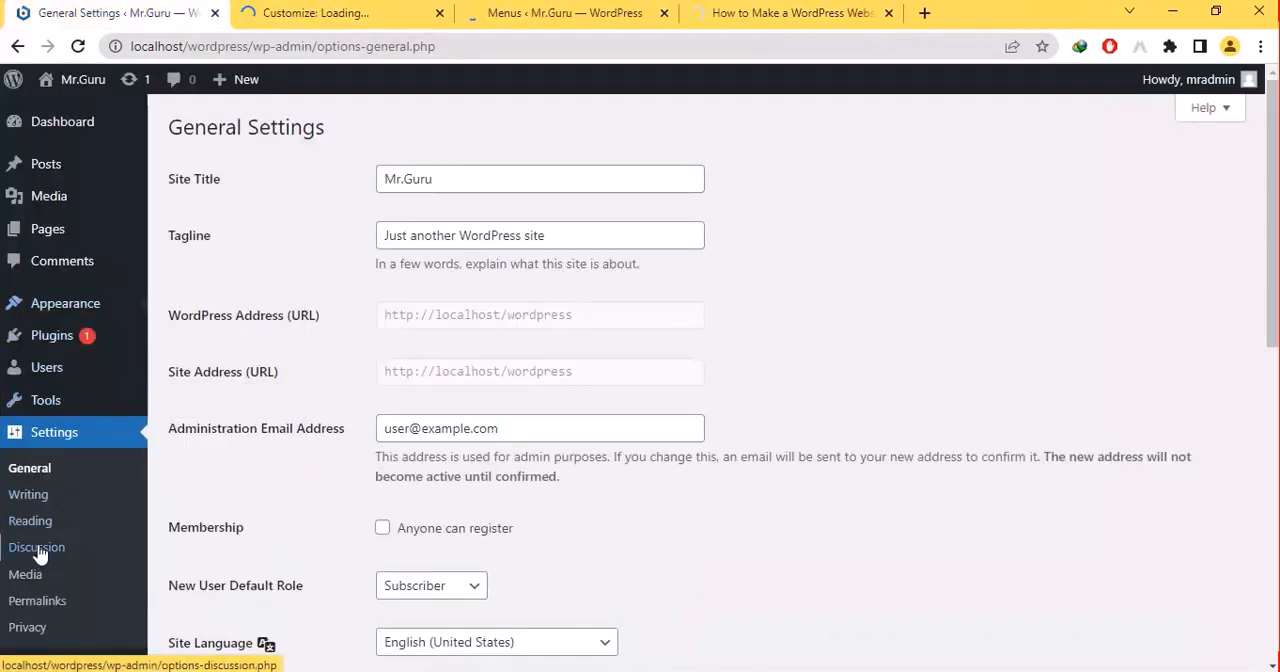
# - Try out different text in the Site Title and restore it to Mr.Guru
pyautogui.click(473, 185)
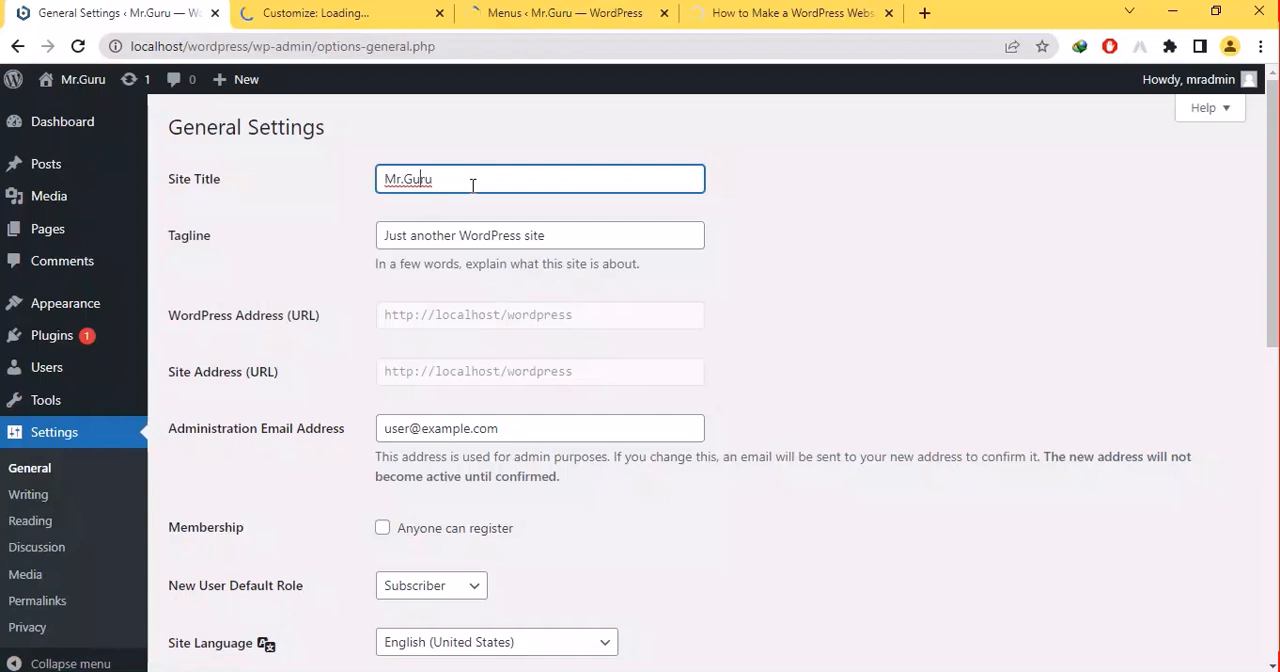
pyautogui.press('BackSpace')
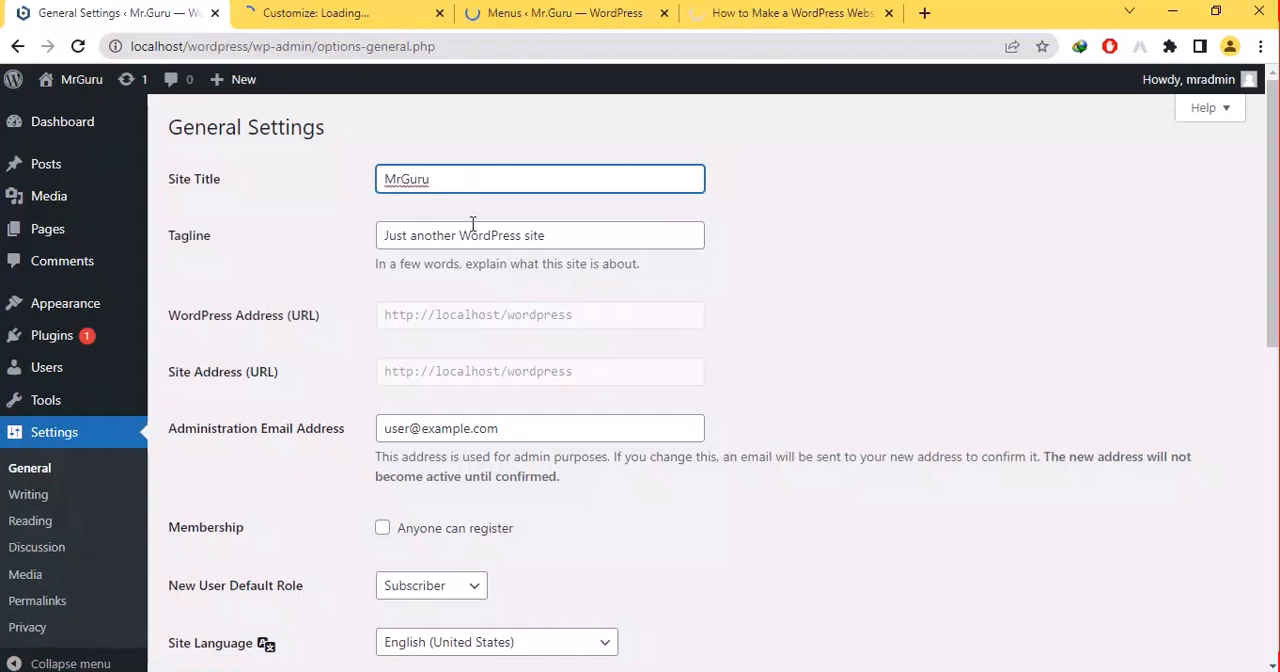
pyautogui.write('ff')
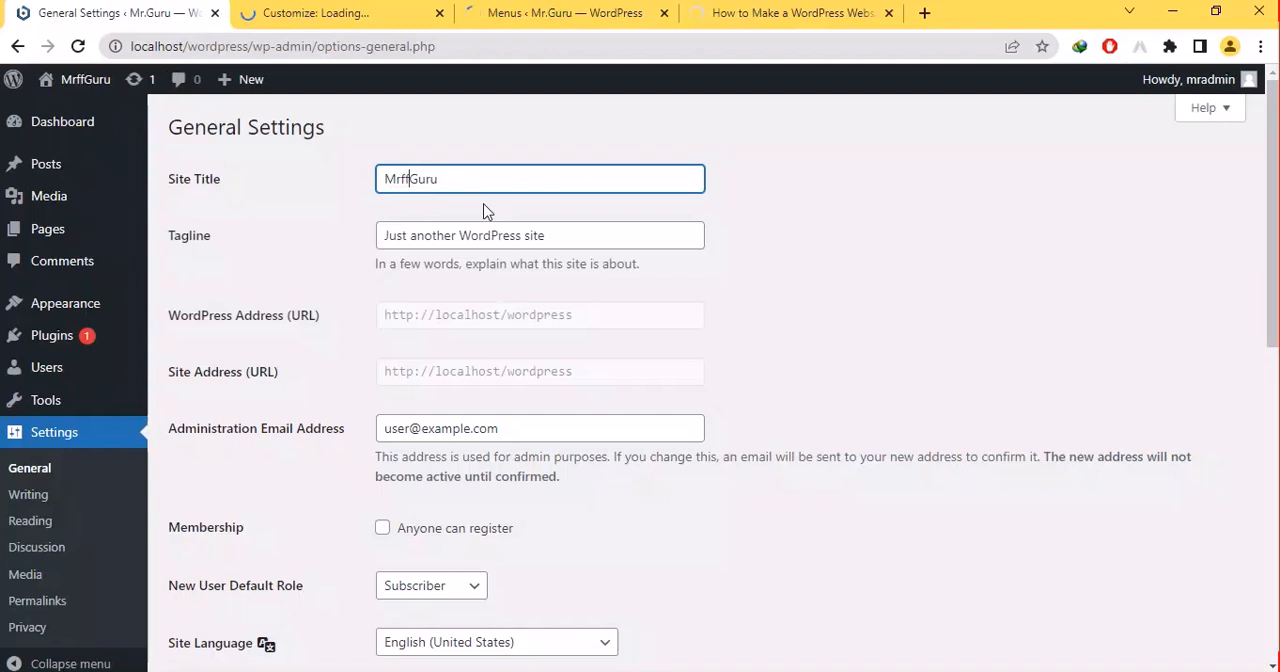
pyautogui.press('BackSpace')
pyautogui.press('BackSpace')
pyautogui.write('.')
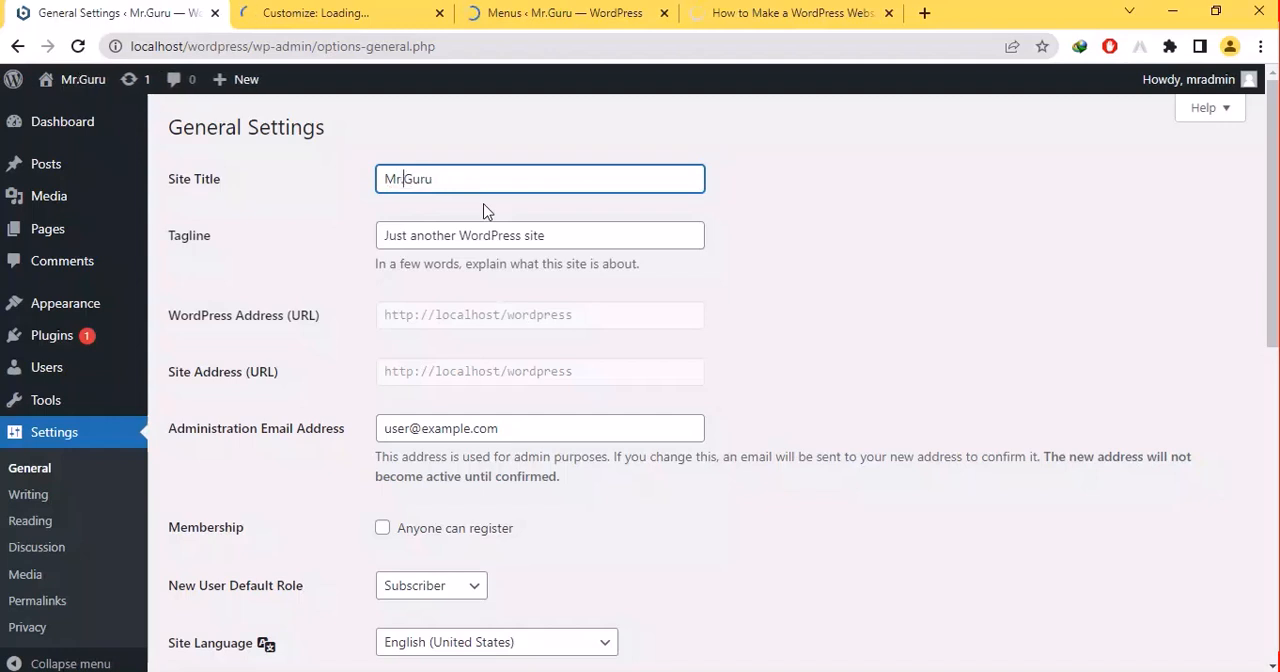
pyautogui.write('kdfjkdjkf')
pyautogui.press('BackSpace')
pyautogui.press('BackSpace')
pyautogui.press('BackSpace')
pyautogui.press('BackSpace')
pyautogui.press('BackSpace')
pyautogui.press('BackSpace')
pyautogui.press('BackSpace')
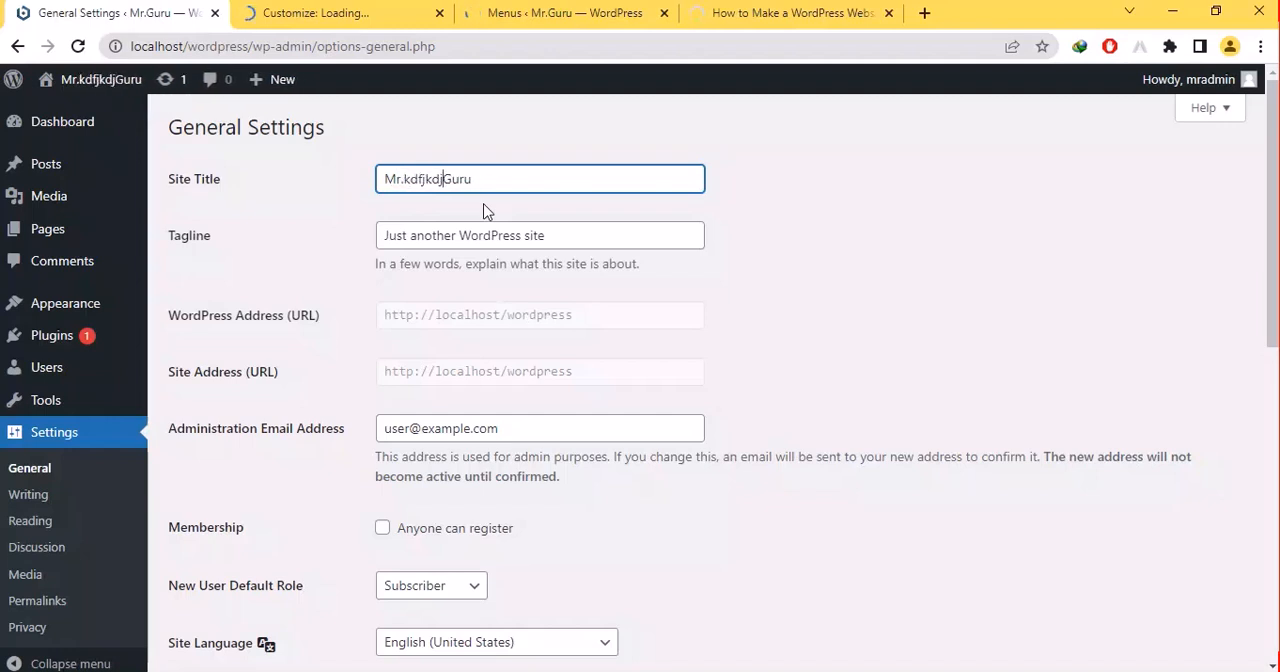
pyautogui.press('BackSpace')
pyautogui.press('BackSpace')
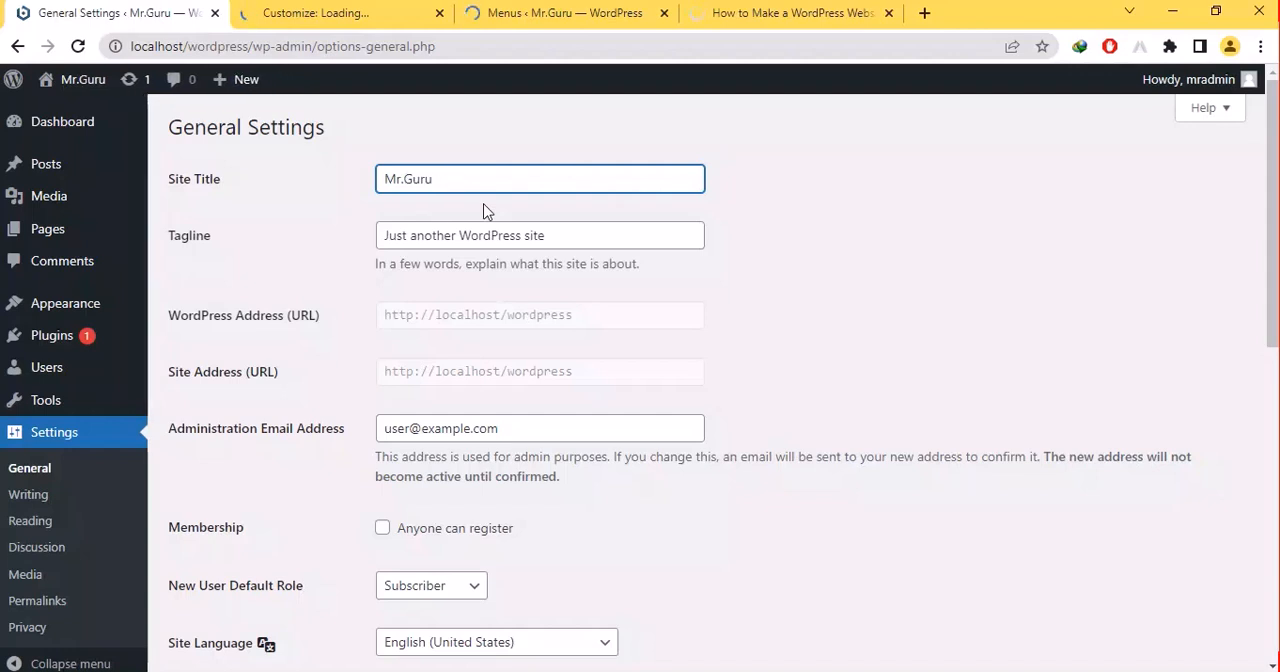
# - Shorten the site's tagline to "WordPress site" and try the locked WordPress and site address fields
pyautogui.click(515, 235)
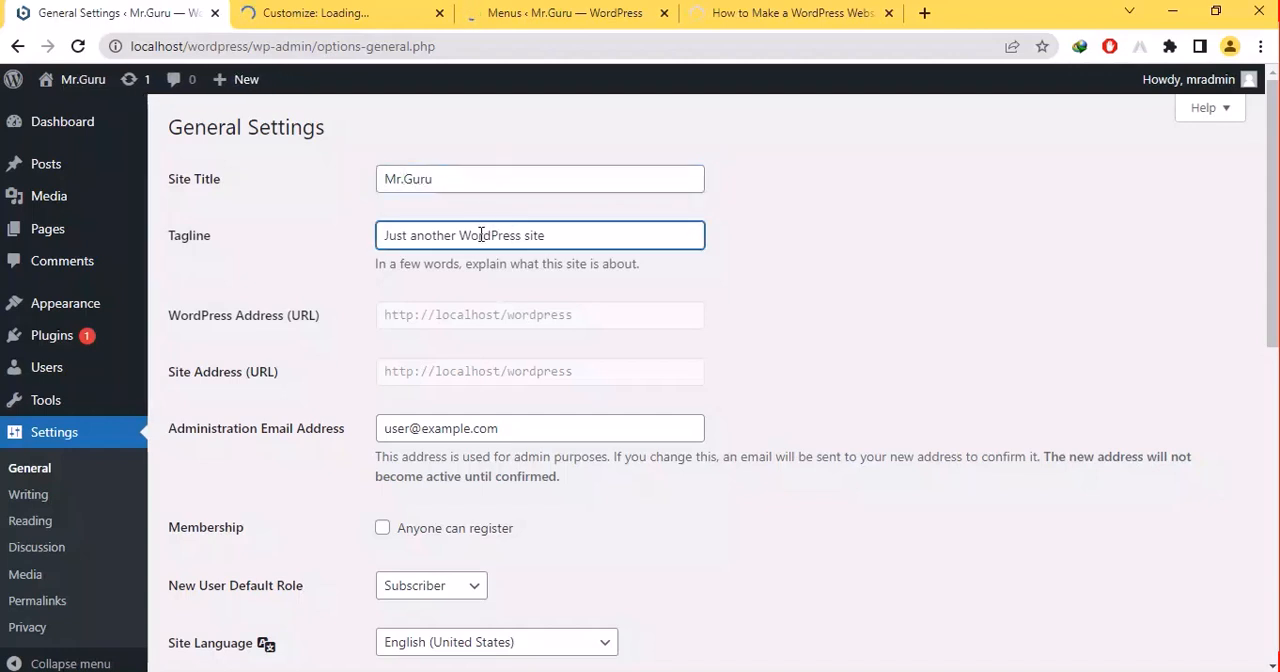
pyautogui.moveTo(460, 236); pyautogui.dragTo(214, 247)
pyautogui.press('BackSpace')
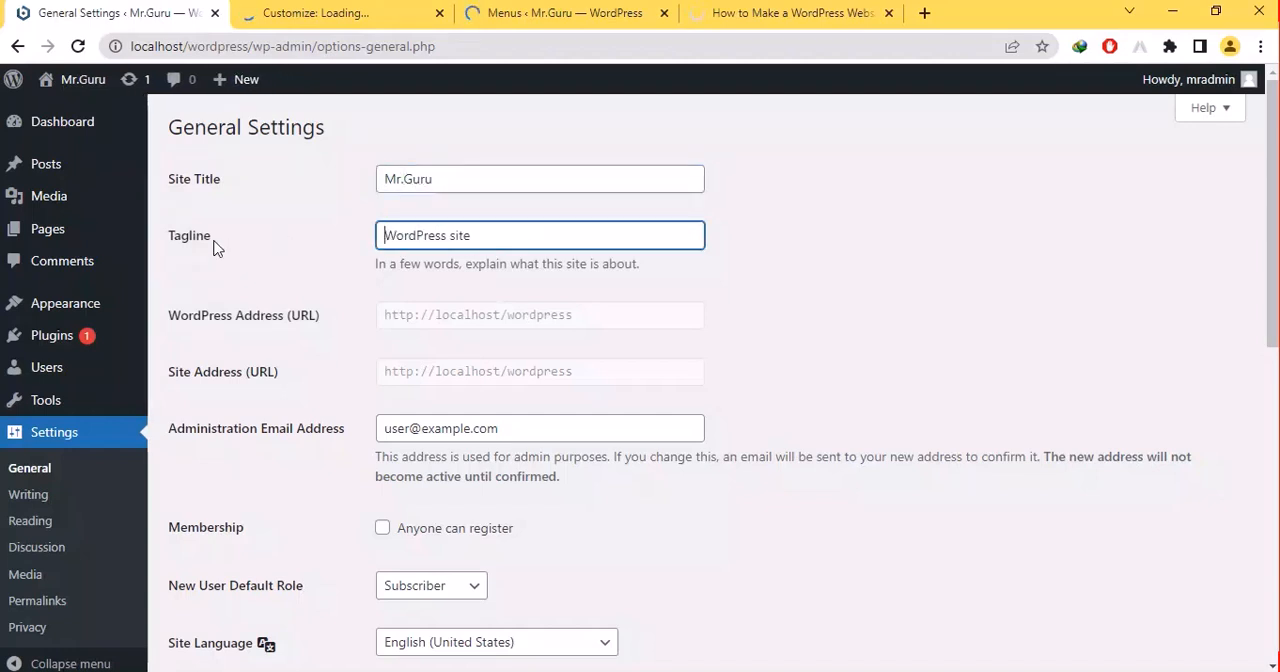
pyautogui.click(398, 326)
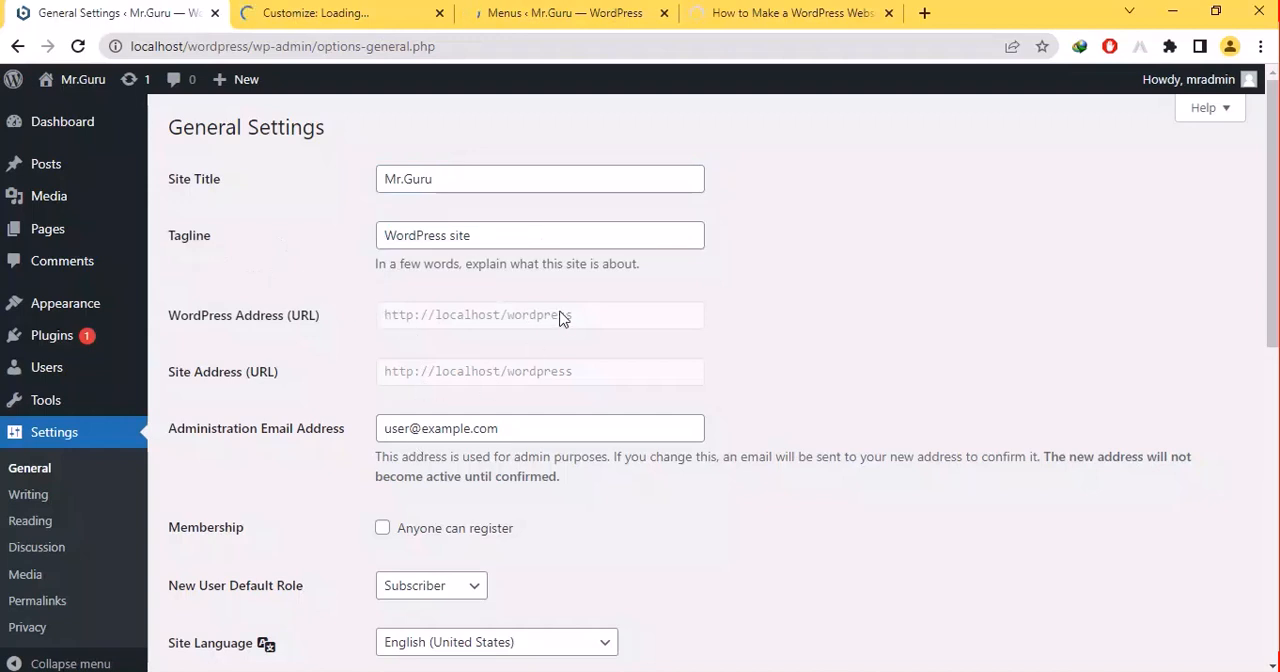
pyautogui.moveTo(529, 318); pyautogui.dragTo(583, 339)
pyautogui.click(548, 394)
pyautogui.click(508, 427)
pyautogui.press('BackSpace')
pyautogui.press('BackSpace')
pyautogui.press('BackSpace')
pyautogui.press('BackSpace')
pyautogui.press('BackSpace')
pyautogui.press('BackSpace')
pyautogui.press('BackSpace')
pyautogui.press('BackSpace')
pyautogui.press('BackSpace')
pyautogui.press('BackSpace')
pyautogui.press('BackSpace')
pyautogui.press('BackSpace')
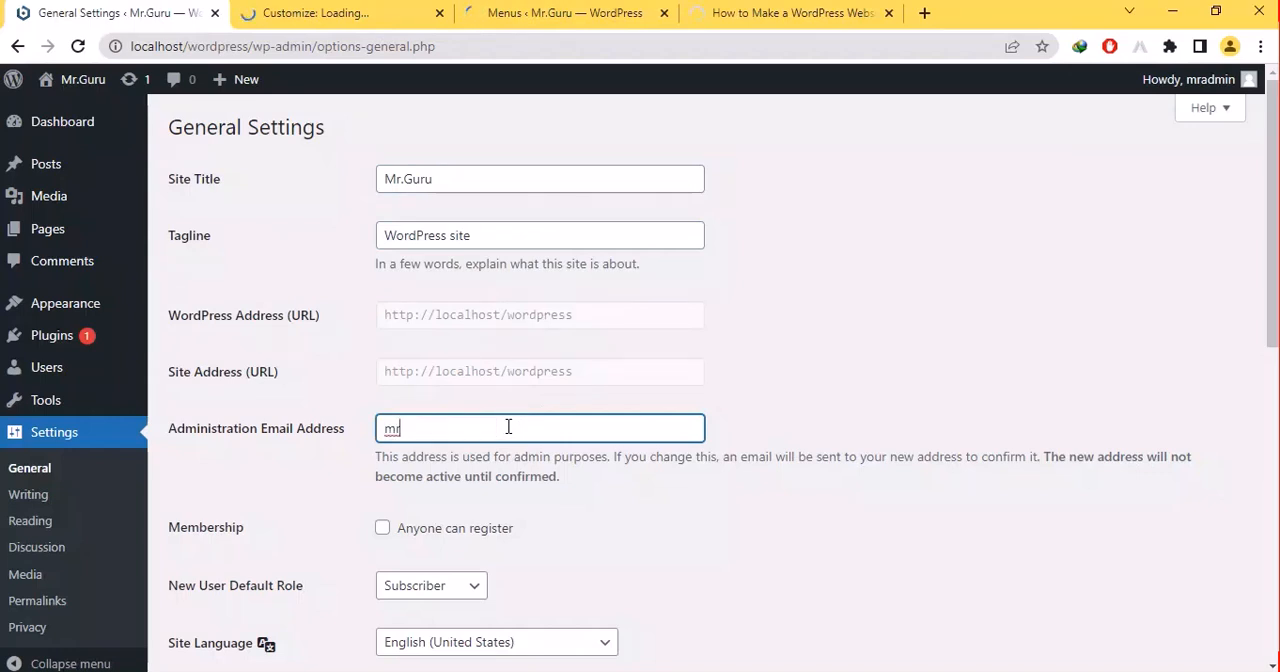
pyautogui.hotkey('ctrl', 'z')
pyautogui.hotkey('ctrl', 'z')
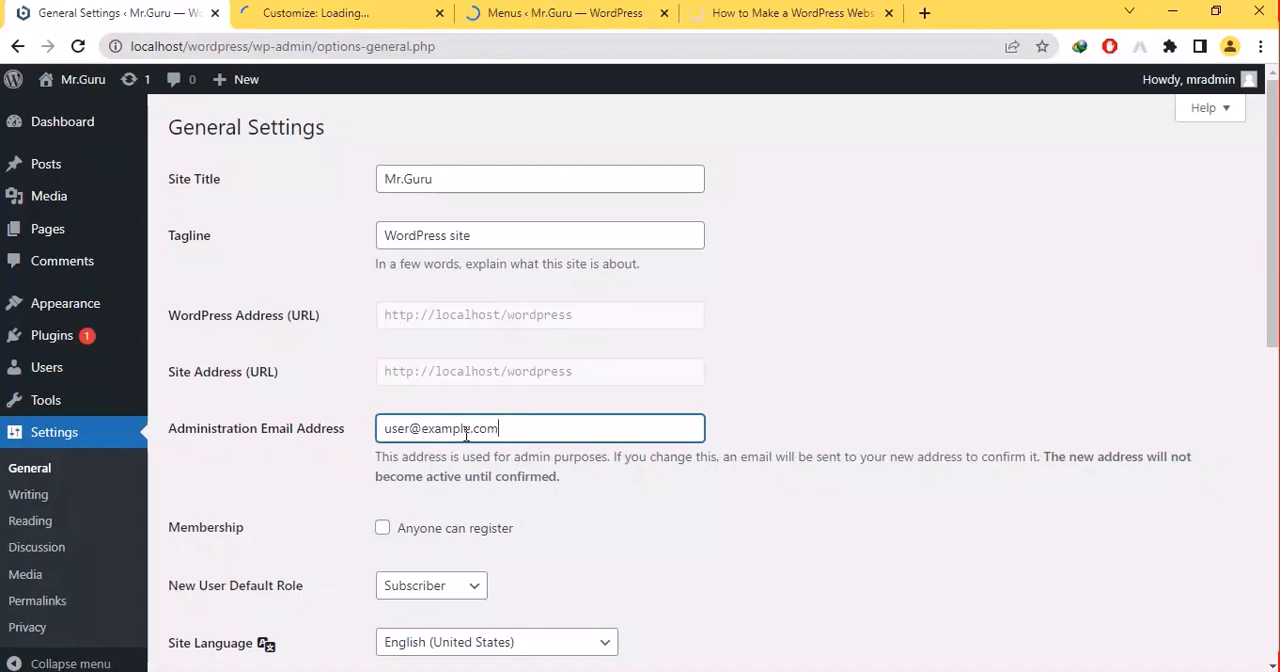
# - Replace the administration email with the site owner's Gmail address and allow anyone to register as a member
pyautogui.click(466, 430)
pyautogui.press('BackSpace')
pyautogui.press('BackSpace')
pyautogui.press('BackSpace')
pyautogui.press('BackSpace')
pyautogui.press('BackSpace')
pyautogui.press('BackSpace')
pyautogui.press('BackSpace')
pyautogui.write('gmail')
pyautogui.press('BackSpace')
pyautogui.press('BackSpace')
pyautogui.press('BackSpace')
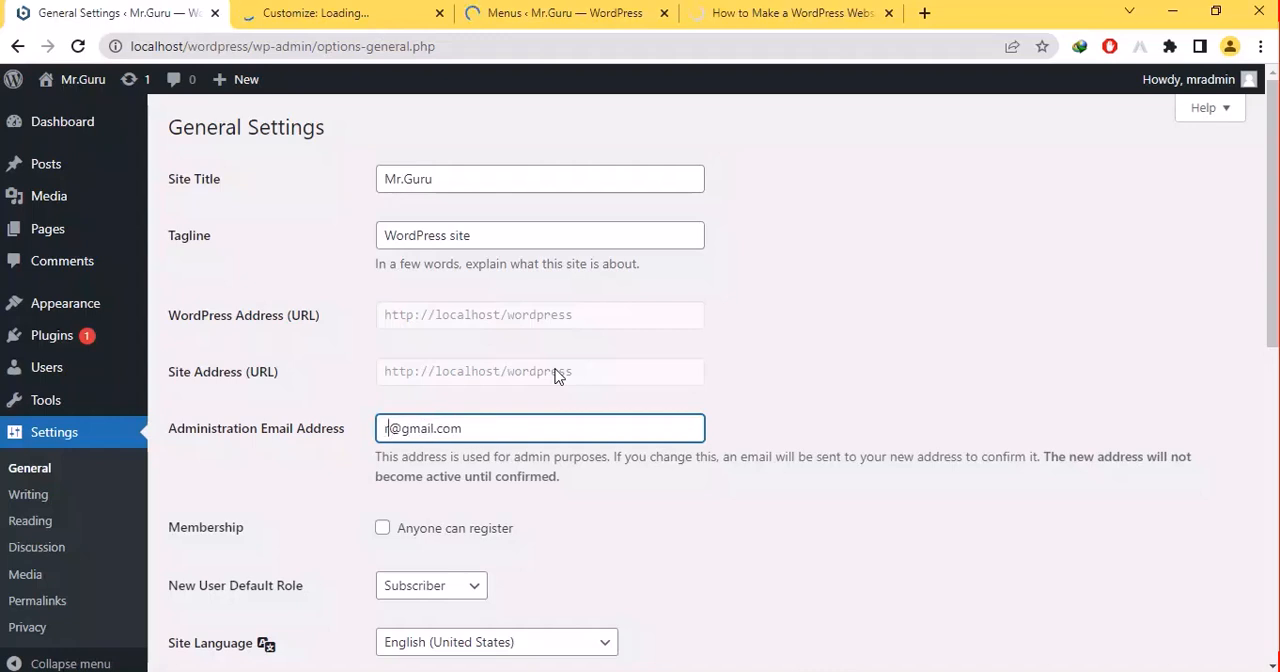
pyautogui.press('Delete')
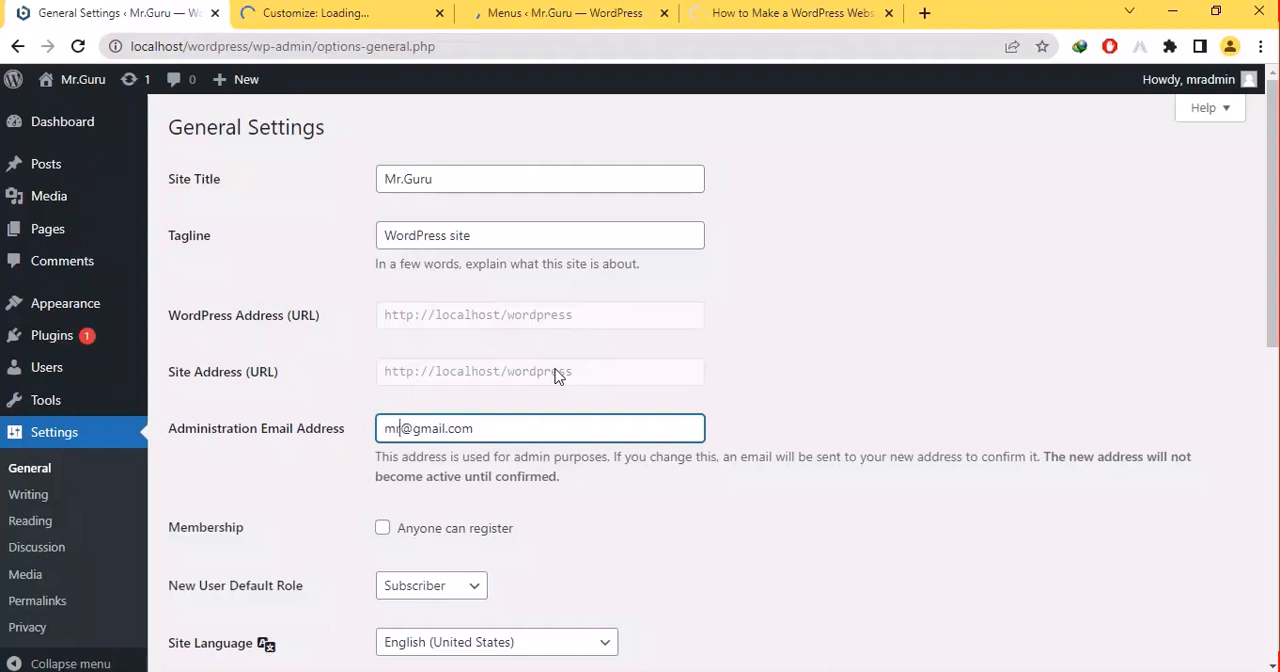
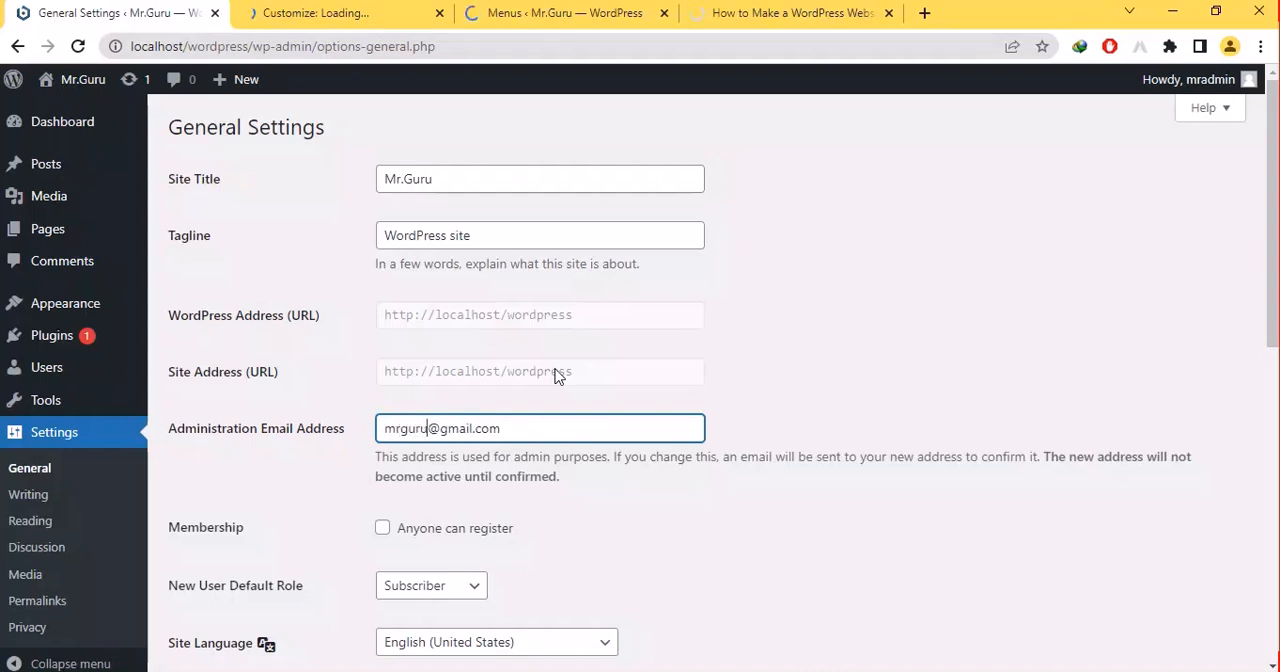
pyautogui.click(419, 540)
pyautogui.click(419, 540)
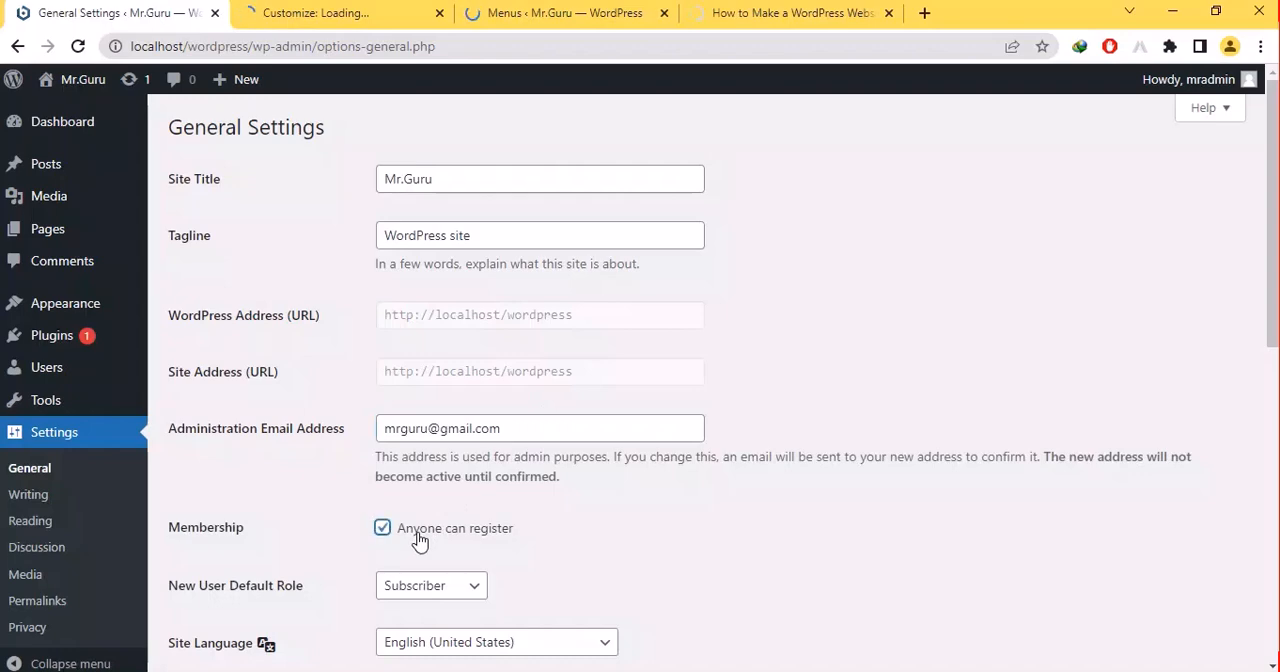
# - Look through the Menus, blog post and Customize browser tabs and come back to General Settings
pyautogui.click(608, 8)
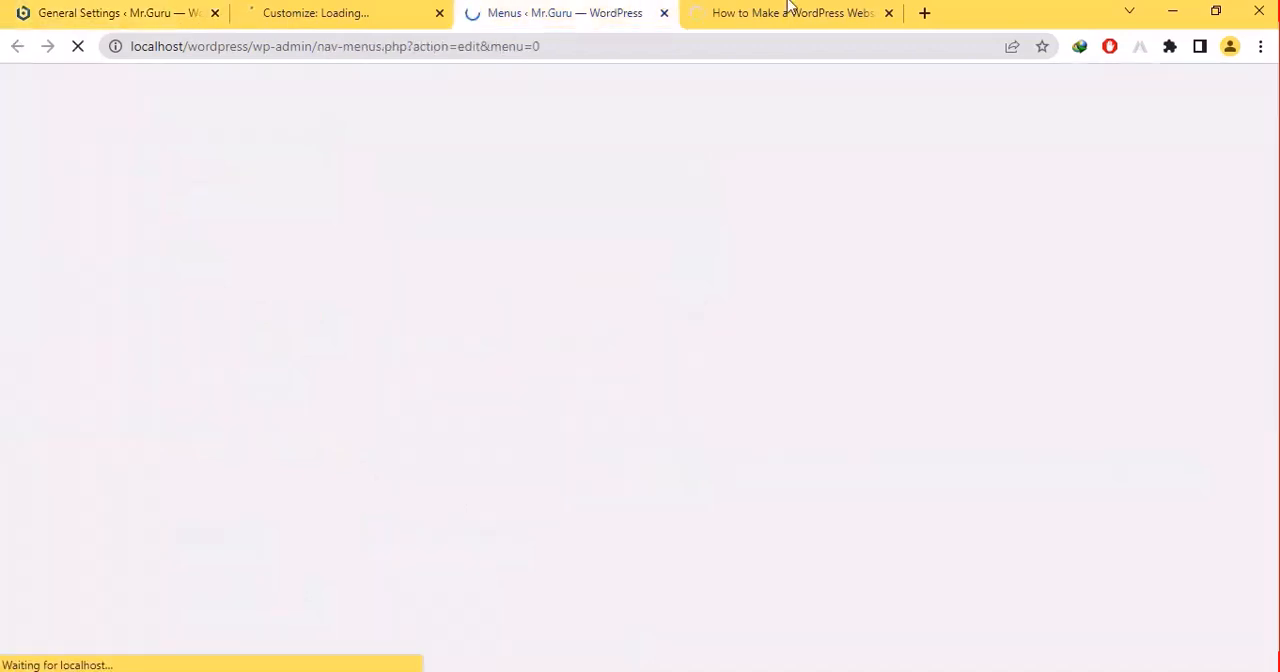
pyautogui.click(791, 9)
pyautogui.click(343, 9)
pyautogui.click(128, 8)
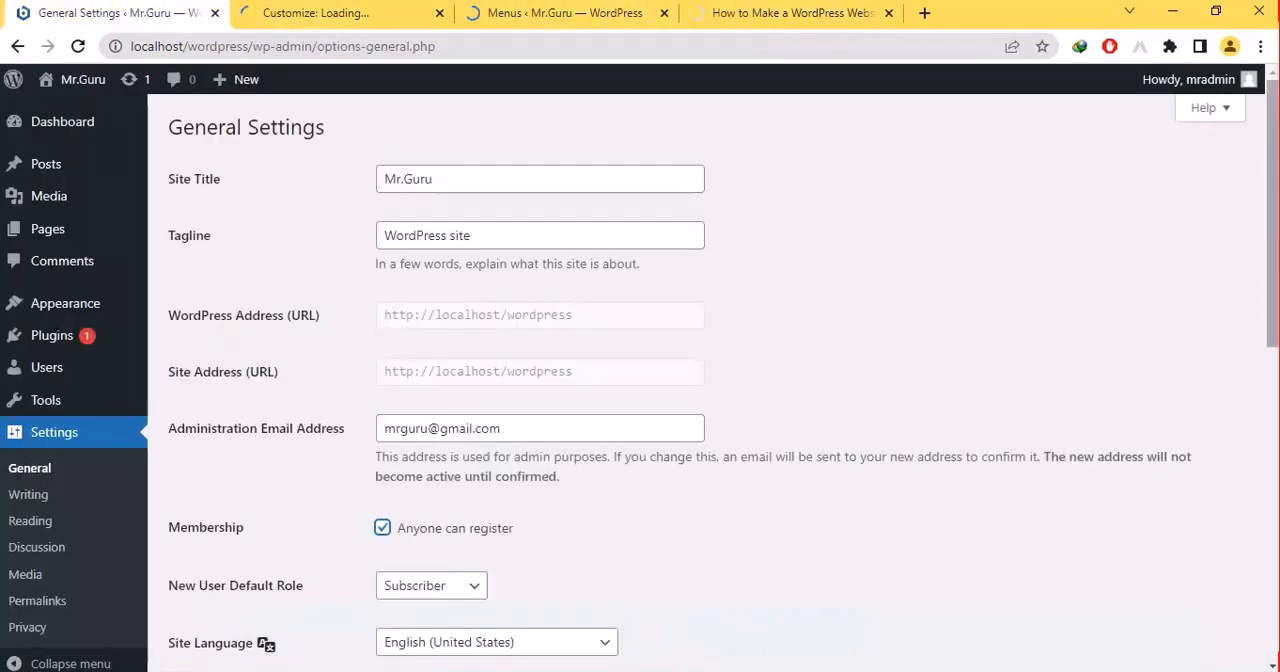
# - Review the available roles for new users and the site language choice, keeping Subscriber and English (United States)
pyautogui.scroll(-5, 424, 279)
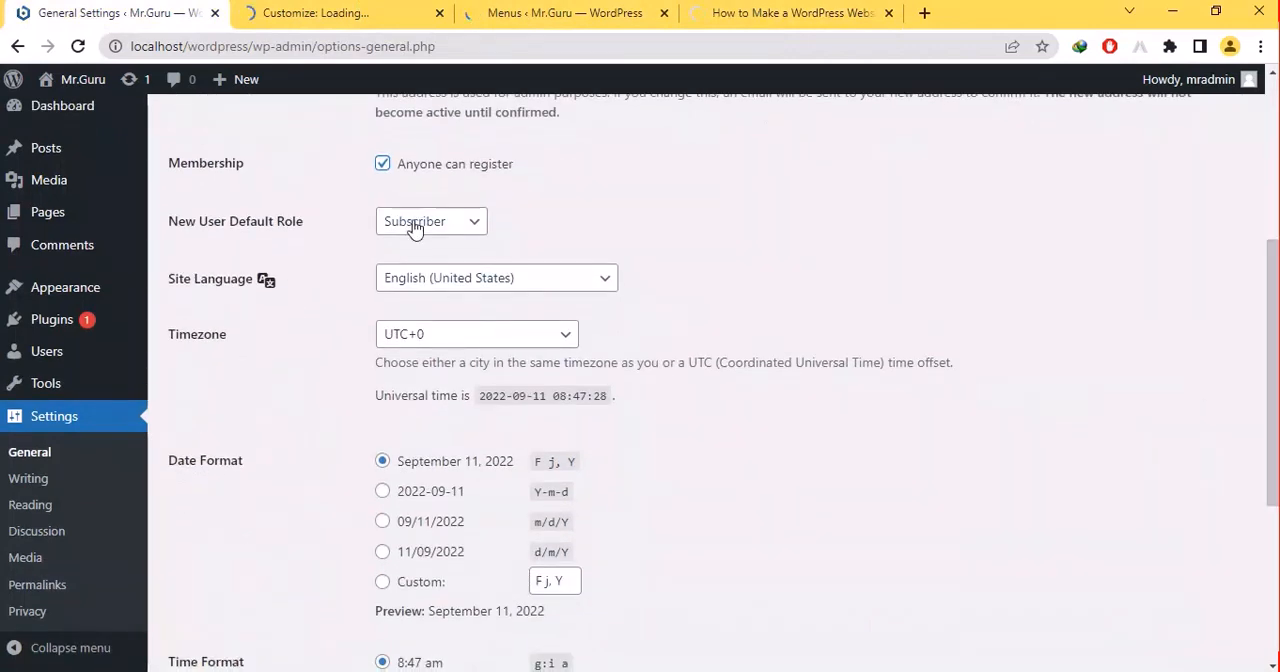
pyautogui.click(415, 225)
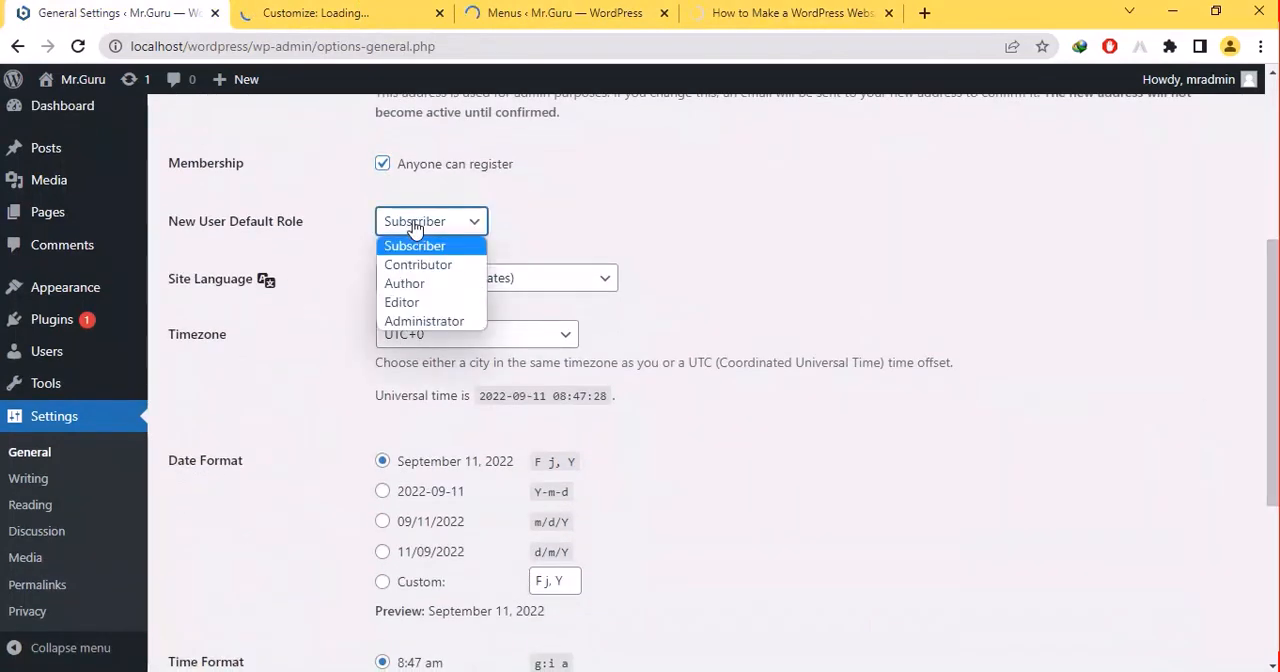
pyautogui.click(698, 343)
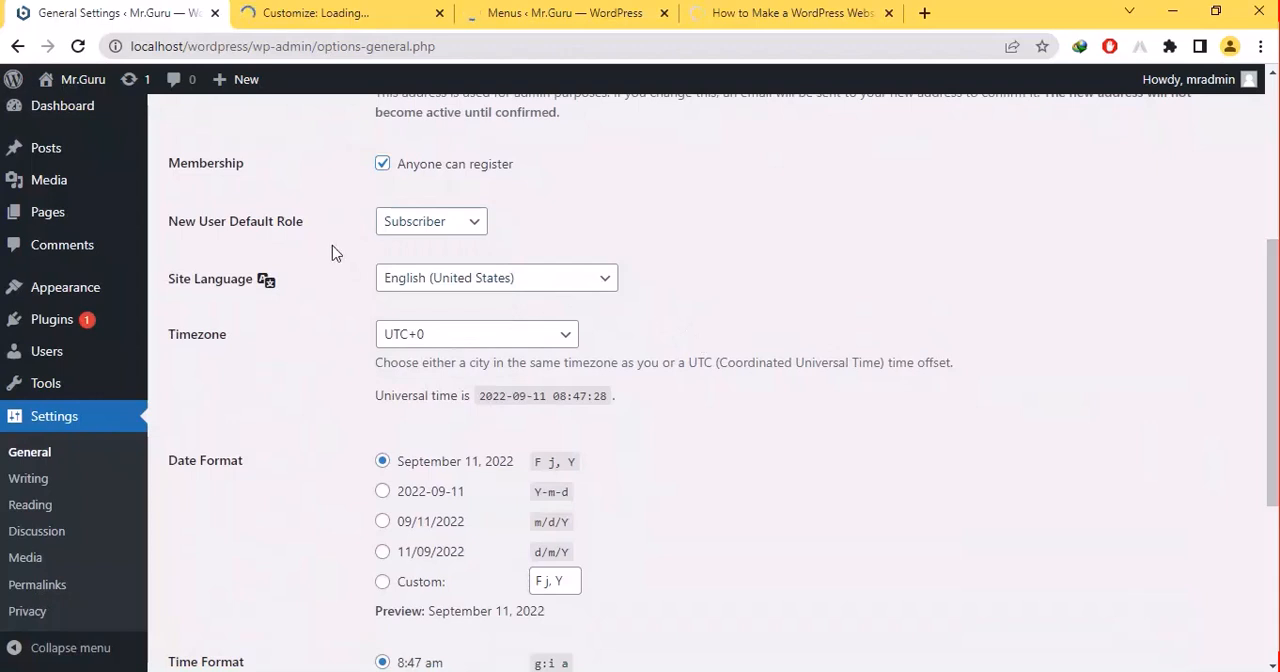
pyautogui.click(400, 277)
pyautogui.click(405, 277)
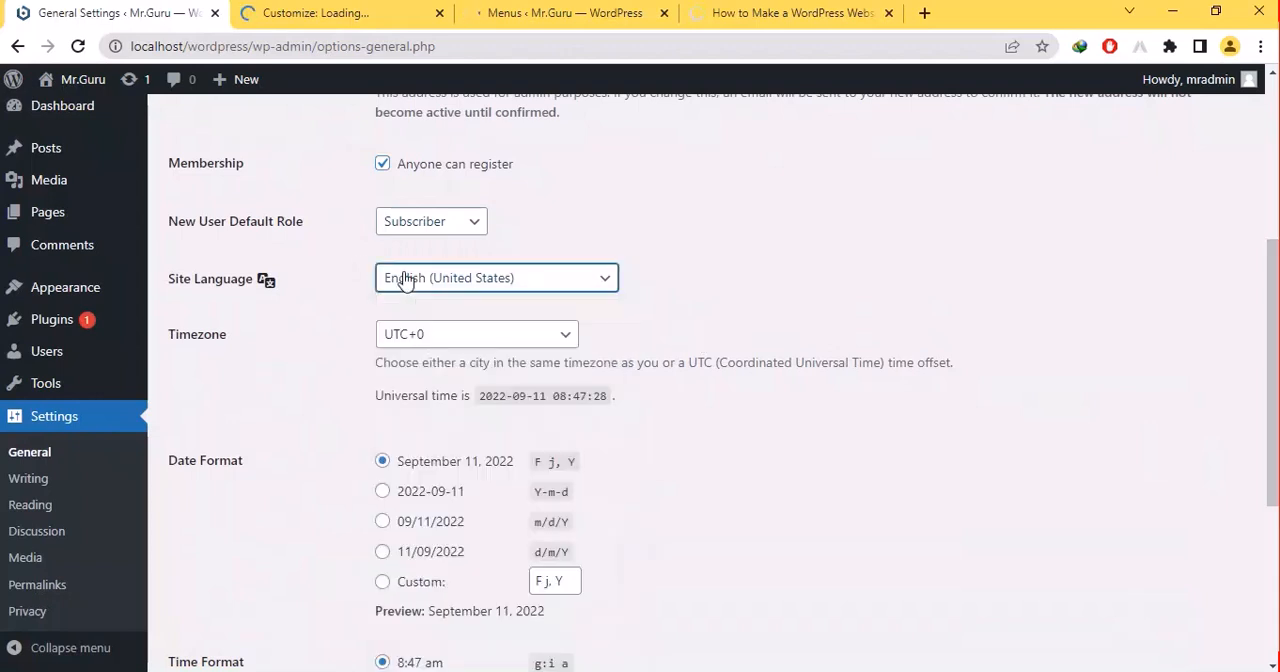
# - Set the site's timezone to UTC+3
pyautogui.click(419, 345)
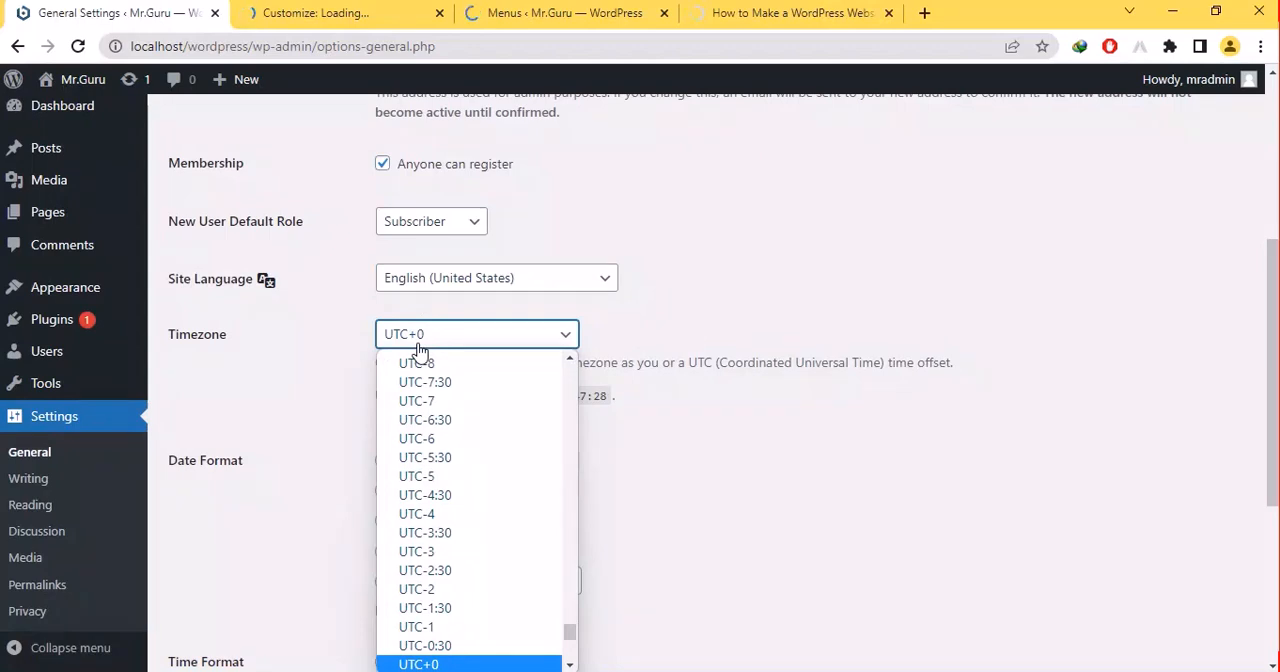
pyautogui.press('Down')
pyautogui.press('Down')
pyautogui.press('Down')
pyautogui.press('Down')
pyautogui.press('Down')
pyautogui.press('Down')
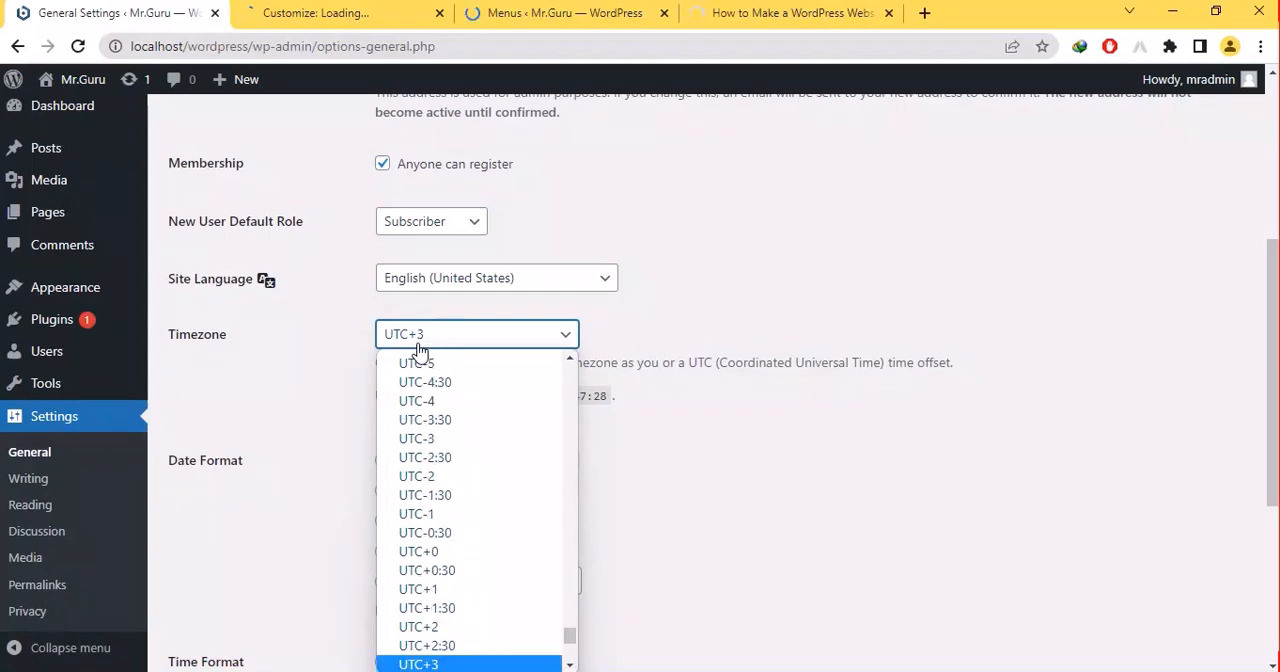
pyautogui.click(806, 367)
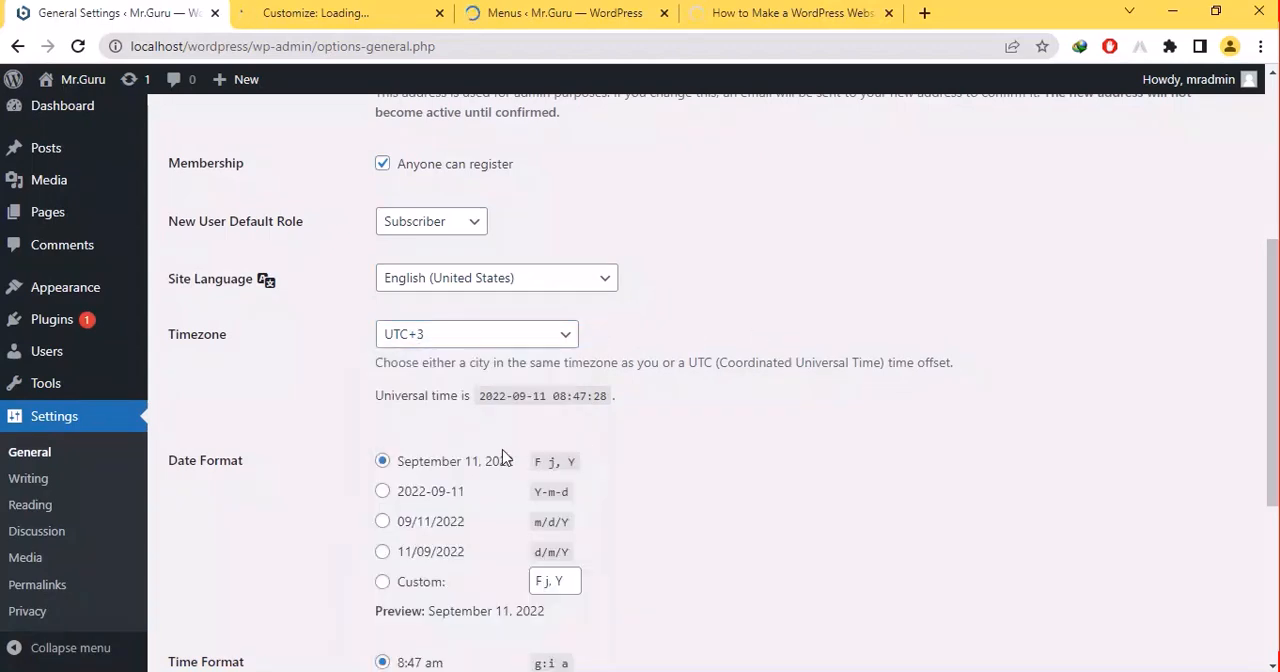
# - Try the Y-m-d date format and switch back to the F j, Y format
pyautogui.click(382, 493)
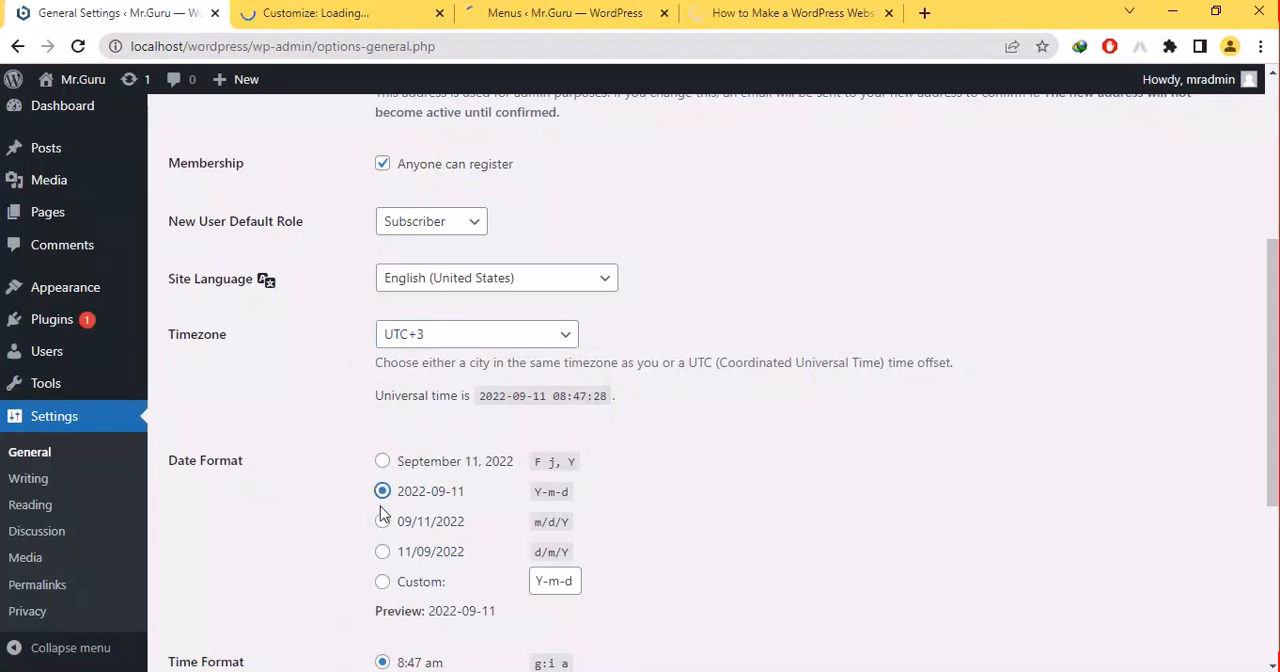
pyautogui.click(401, 466)
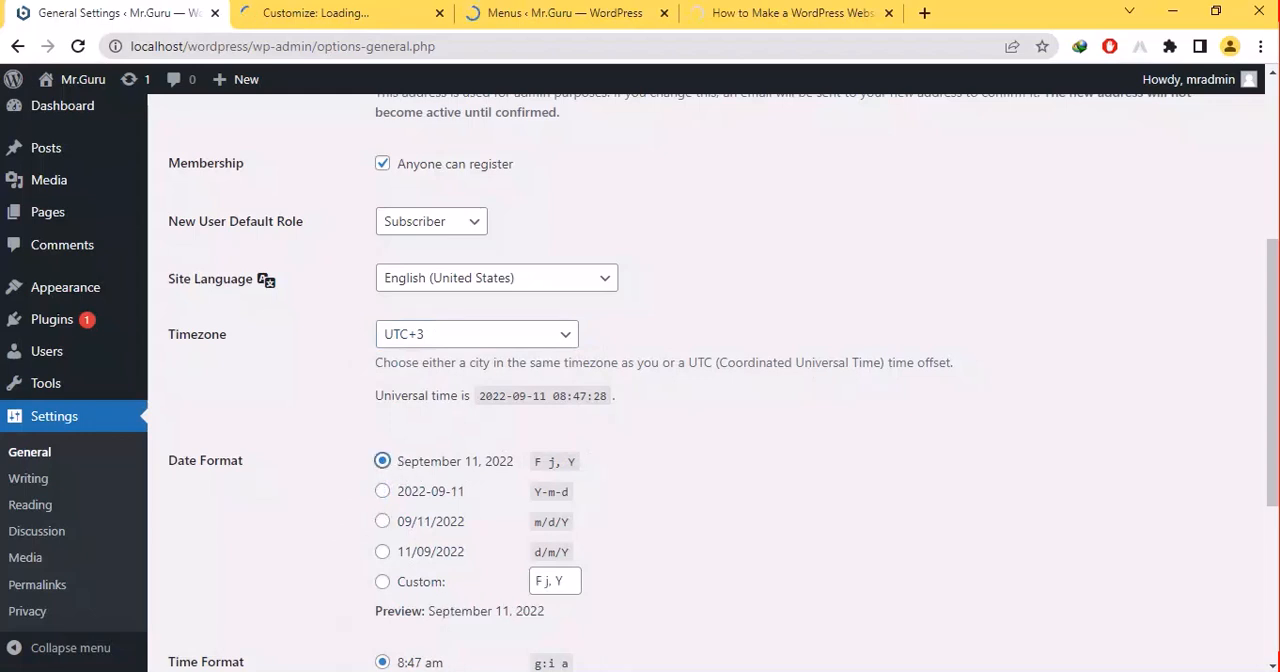
pyautogui.scroll(-3, 1272, 400)
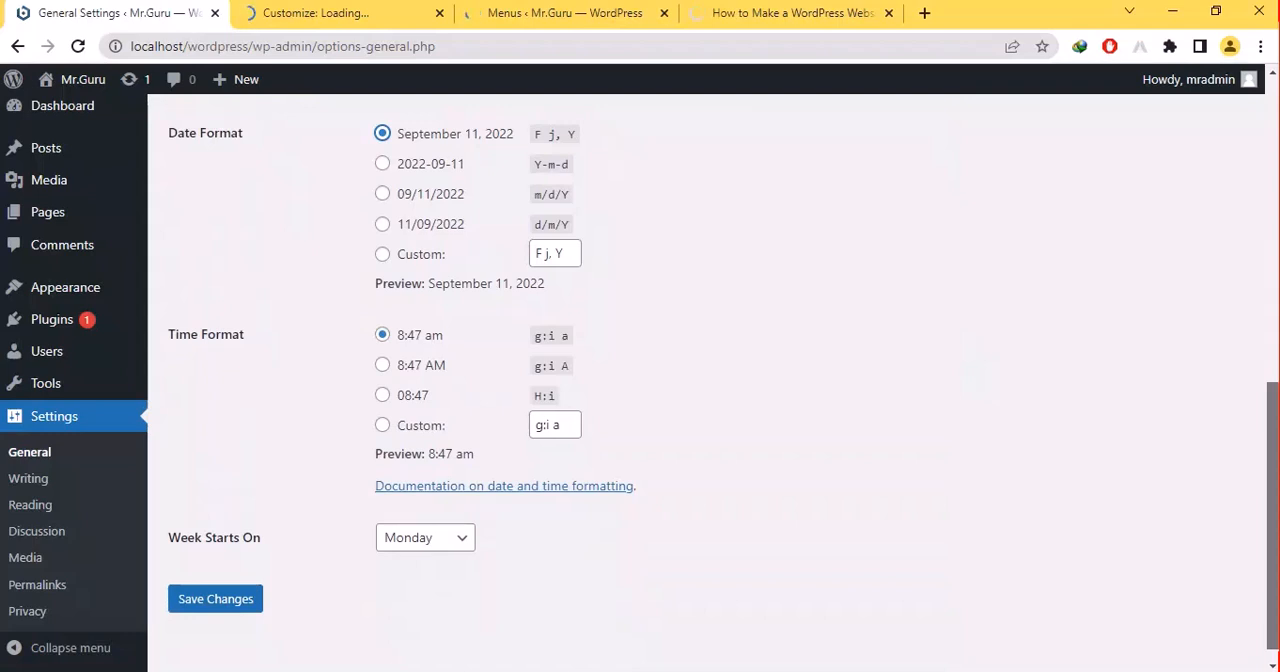
# - Open the Writing settings and load the Reading settings in a separate browser tab
pyautogui.click(31, 486)
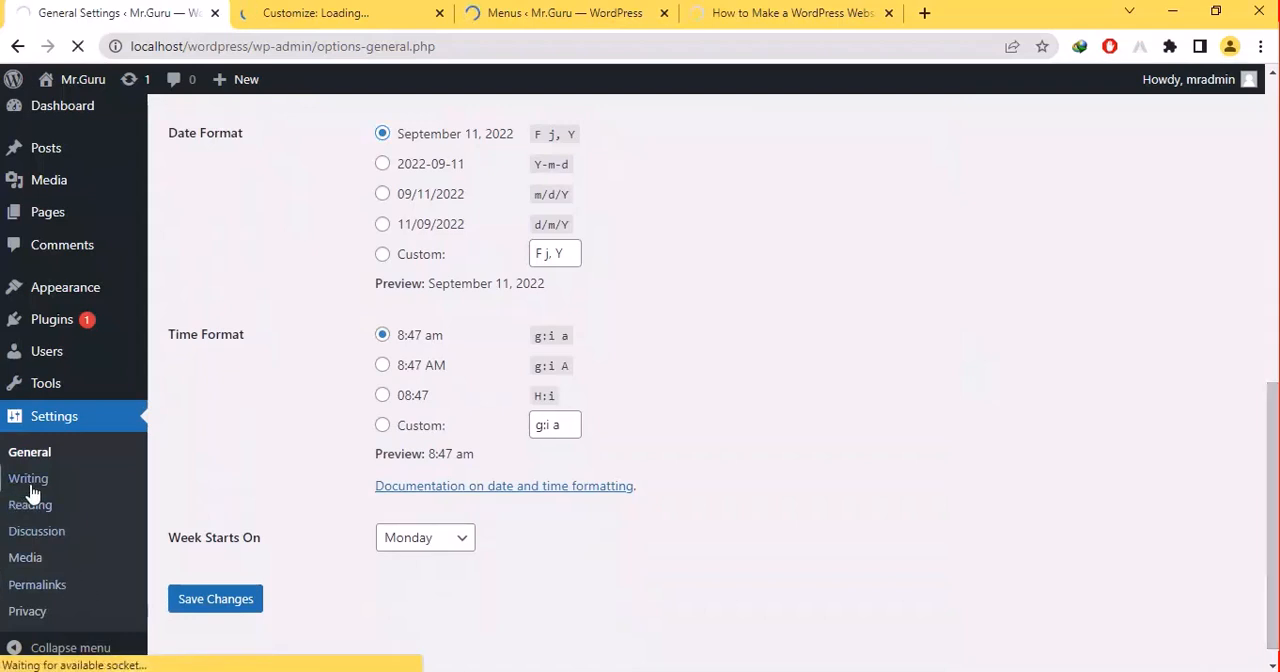
pyautogui.click(292, 13)
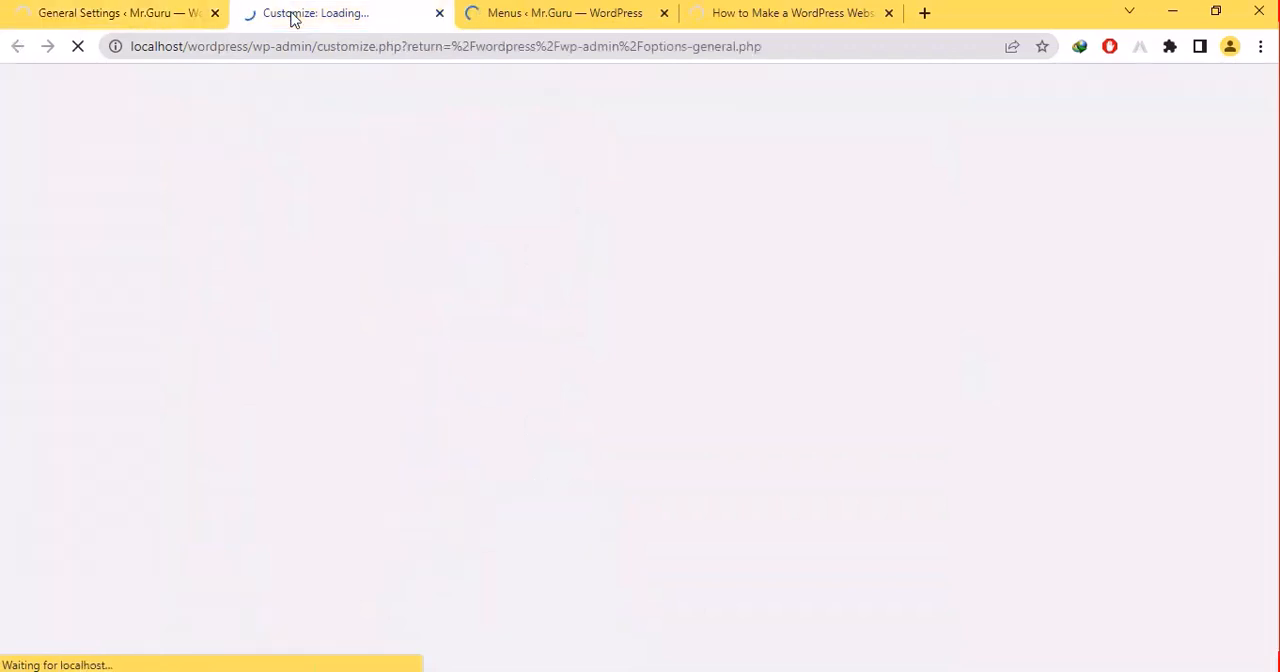
pyautogui.click(109, 11)
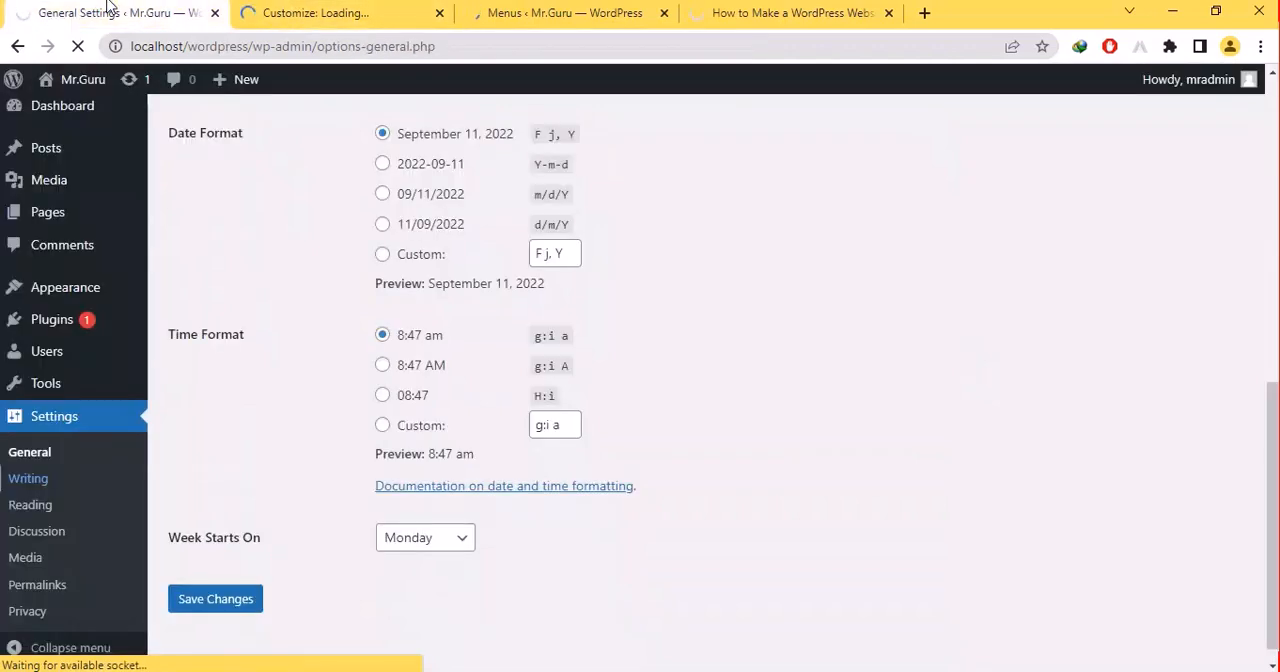
pyautogui.rightClick(31, 515)
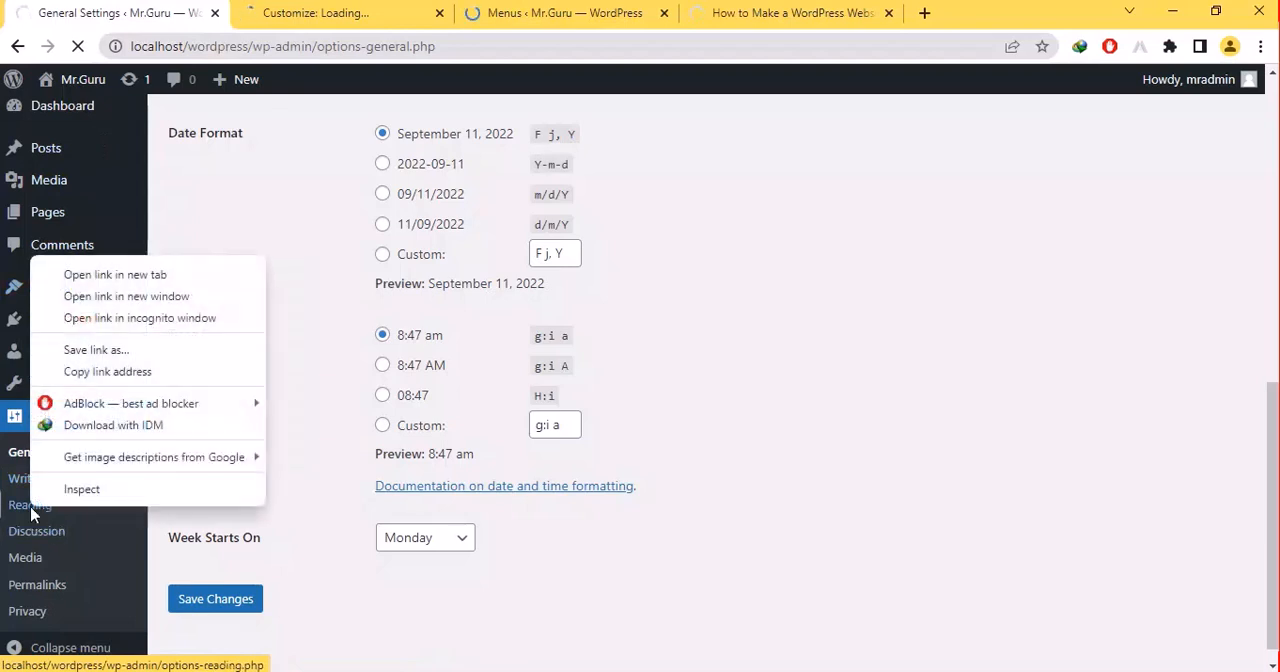
pyautogui.click(117, 276)
pyautogui.click(347, 10)
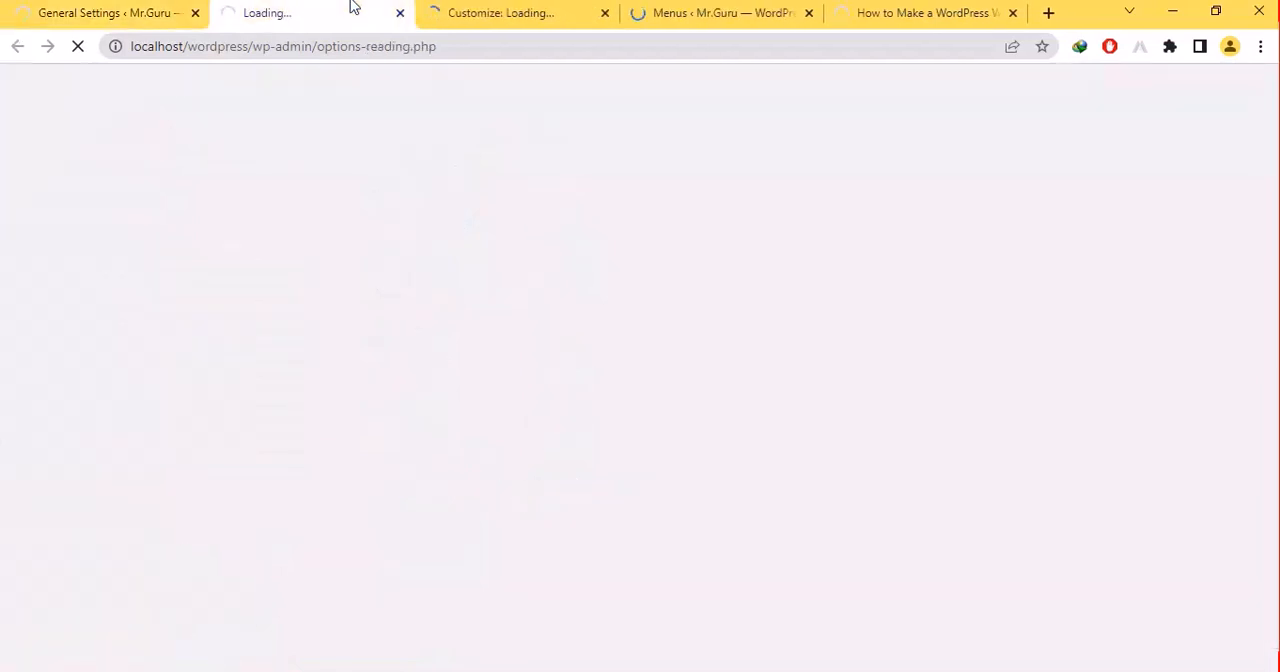
# - Check the Customize, Menus and blog post tabs and return to the Reading settings tab
pyautogui.click(571, 9)
pyautogui.click(840, 9)
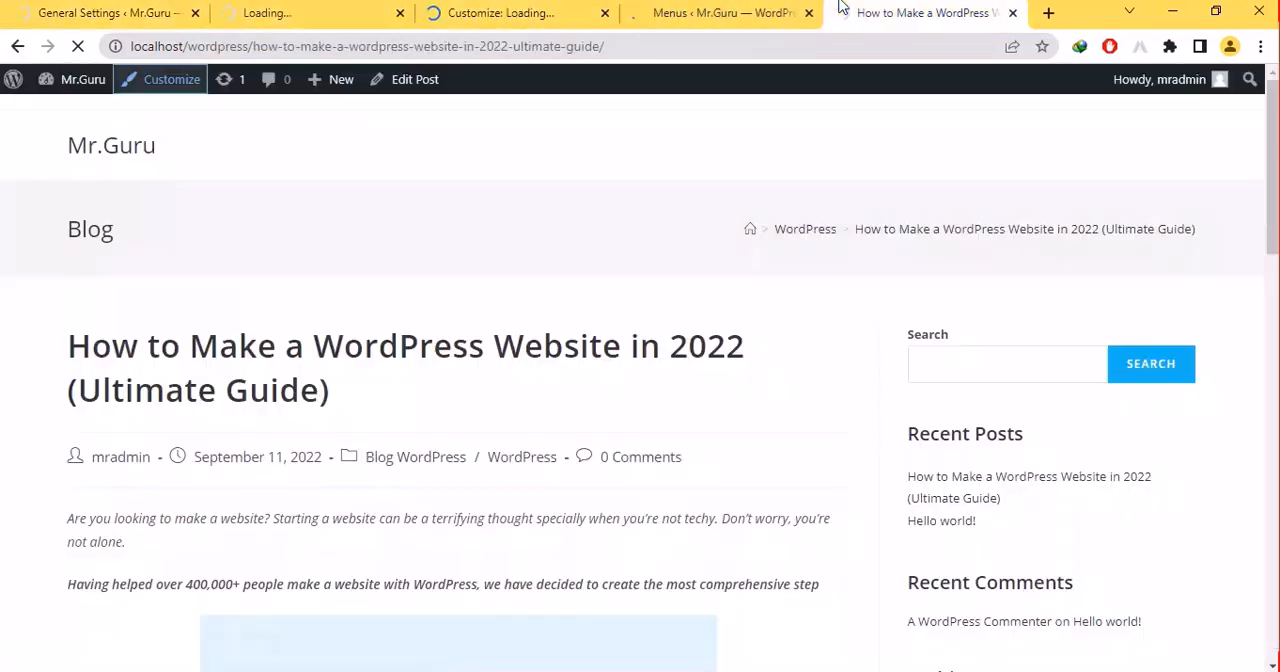
pyautogui.click(730, 10)
pyautogui.click(570, 10)
pyautogui.click(367, 8)
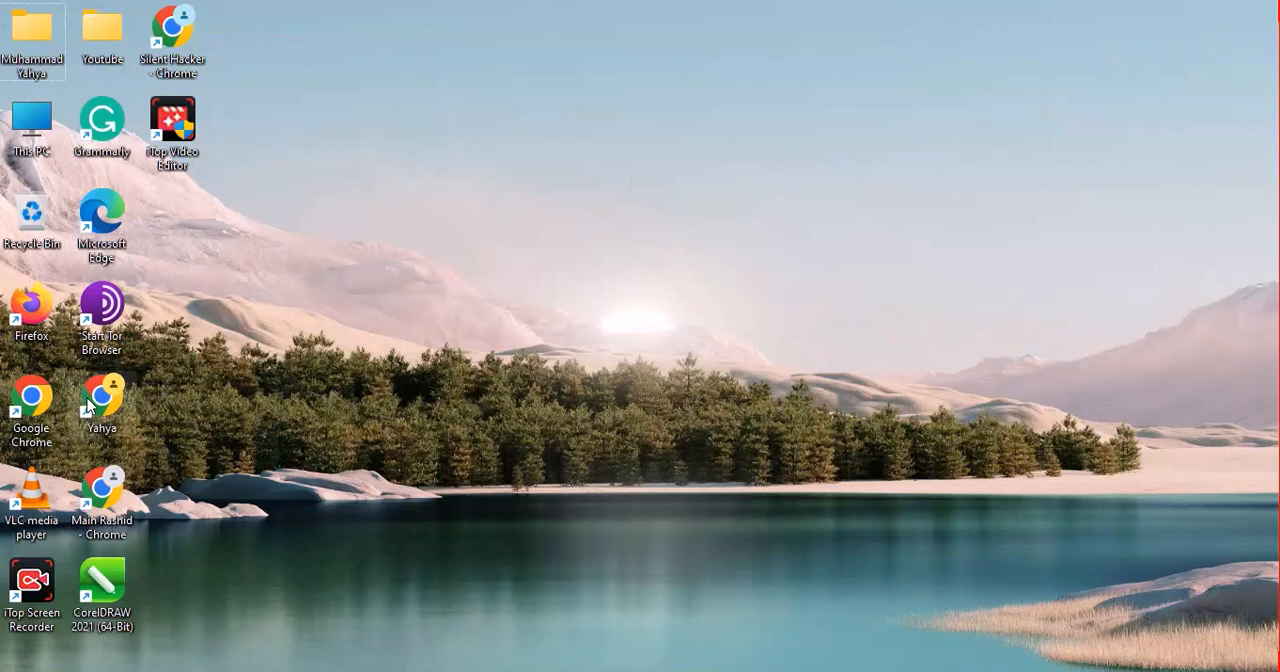
# - Reopen Chrome from the desktop with the saved browser profile and leave the address bar empty
pyautogui.click(88, 405)
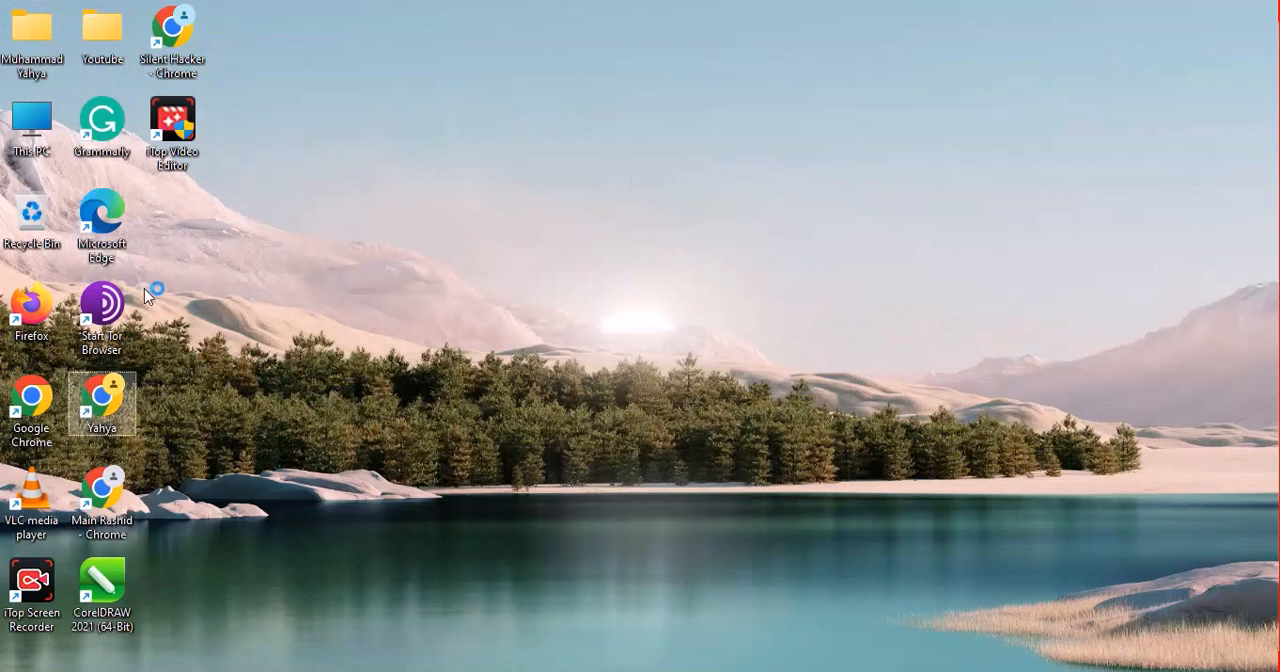
pyautogui.doubleClick(104, 430)
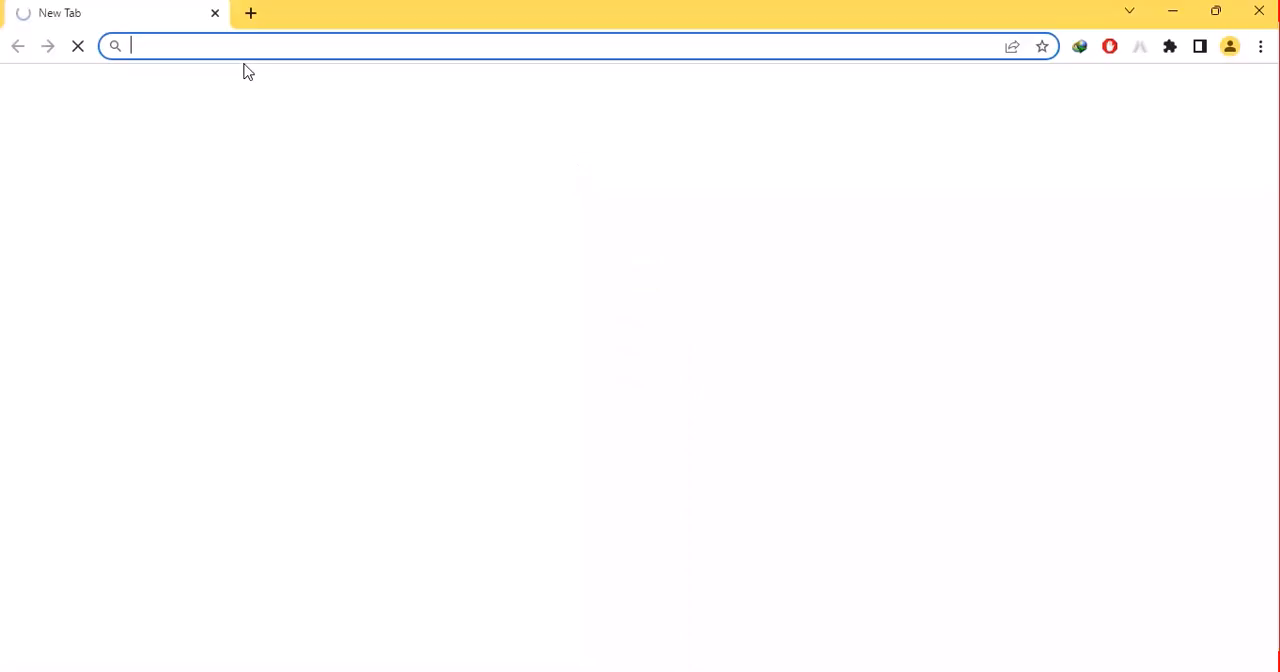
pyautogui.write('wo')
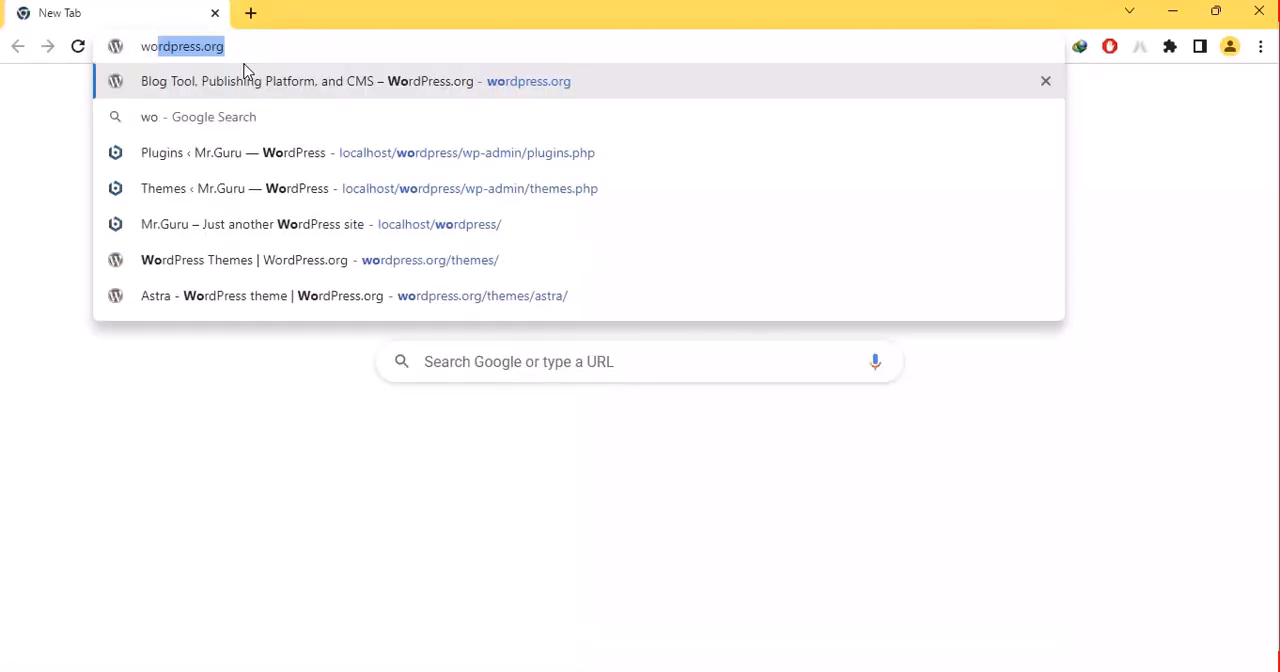
pyautogui.hotkey('ctrl', 'a')
pyautogui.press('BackSpace')
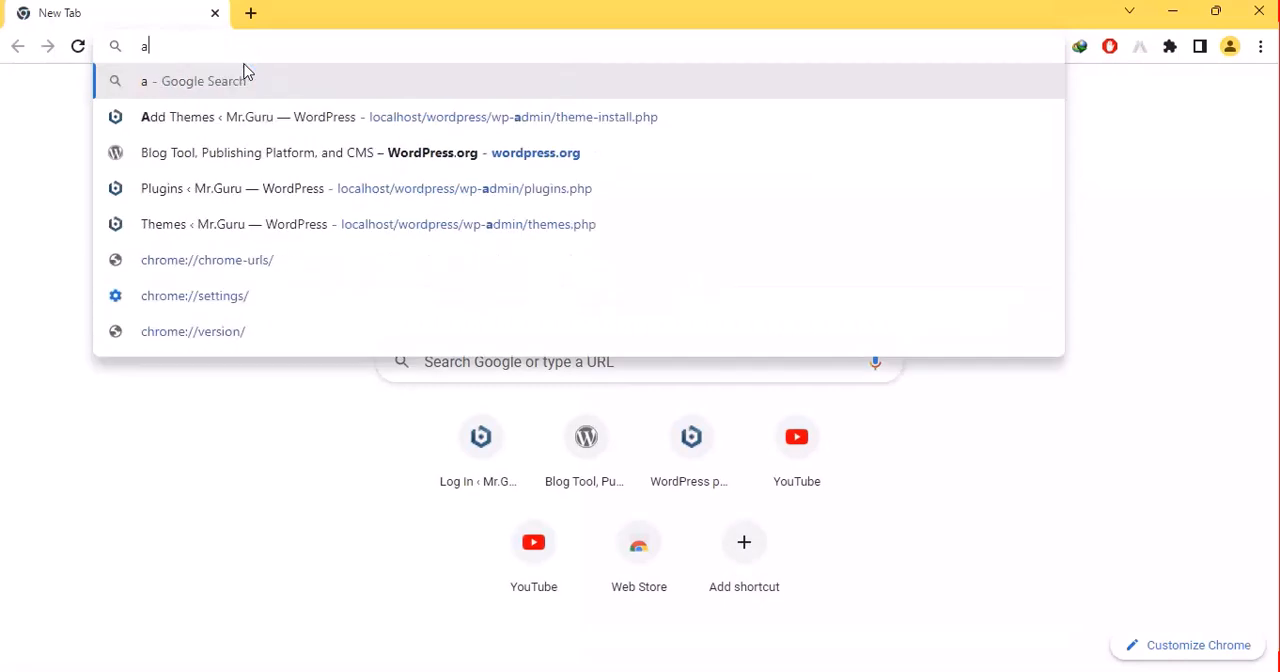
# - Load the local WordPress site's home page at localhost/wordpress/
pyautogui.write('loc')
pyautogui.press('Right')
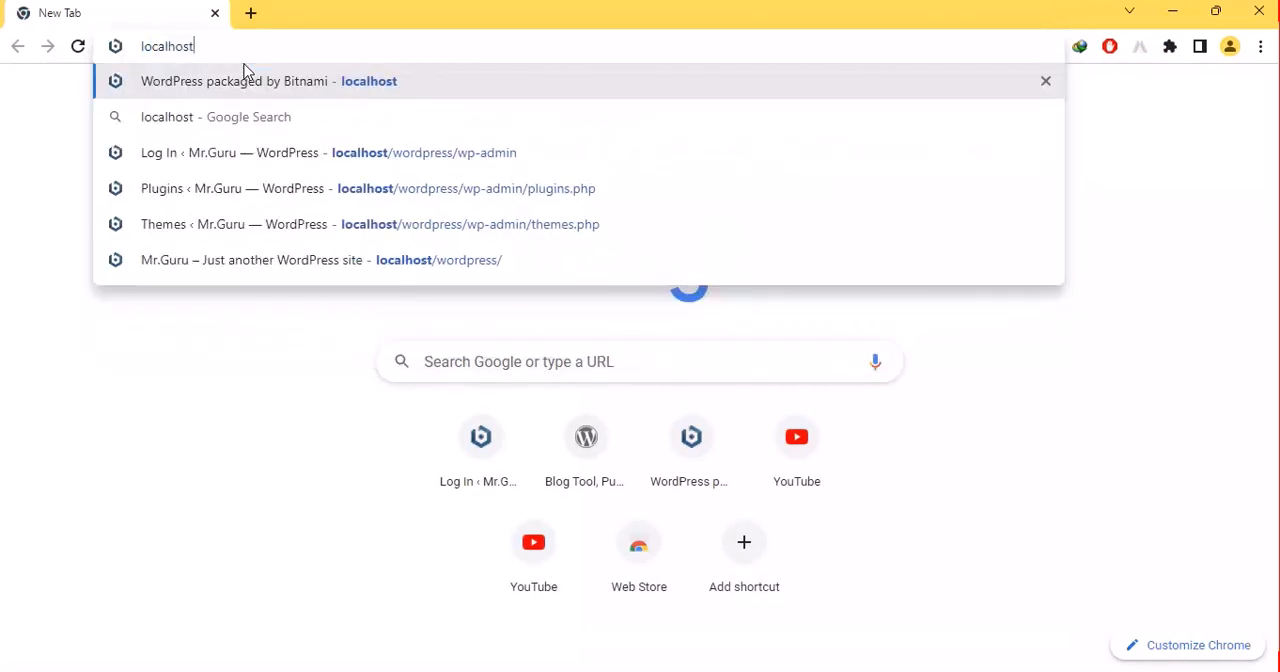
pyautogui.write('/')
pyautogui.press('Down')
pyautogui.press('Down')
pyautogui.press('Down')
pyautogui.press('Down')
pyautogui.press('Down')
pyautogui.press('Return')
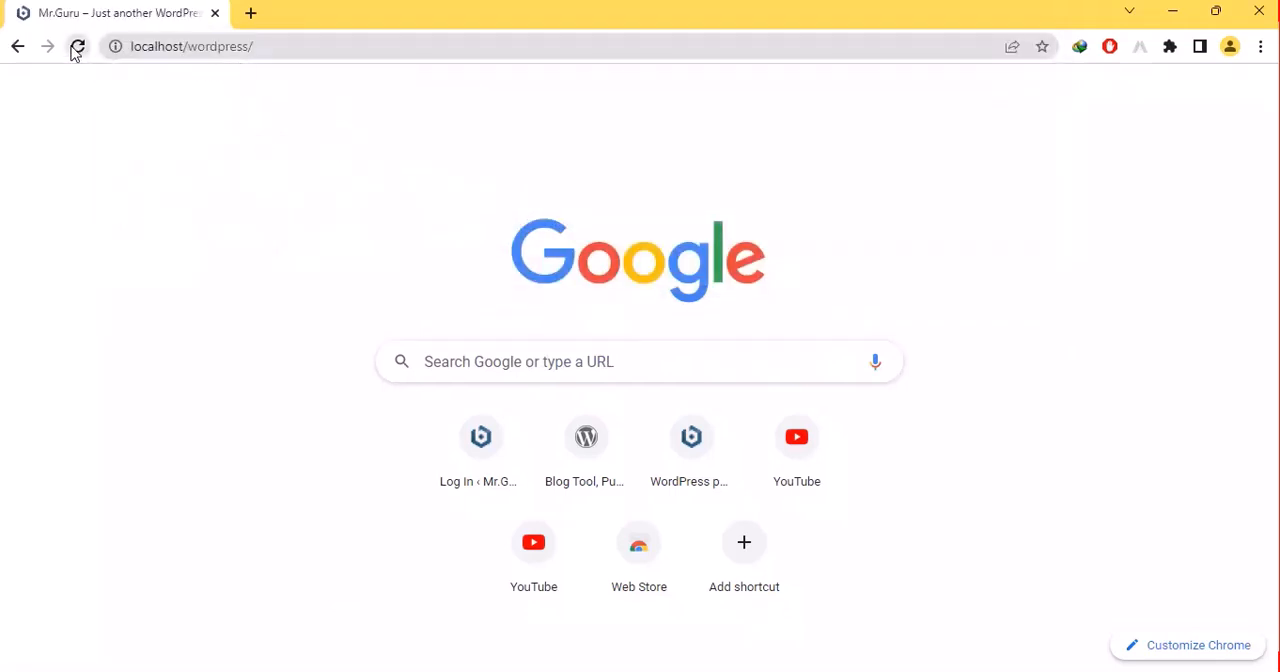
# - Try loading wordpress.org in a separate tab and close that tab
pyautogui.click(250, 12)
pyautogui.write('w')
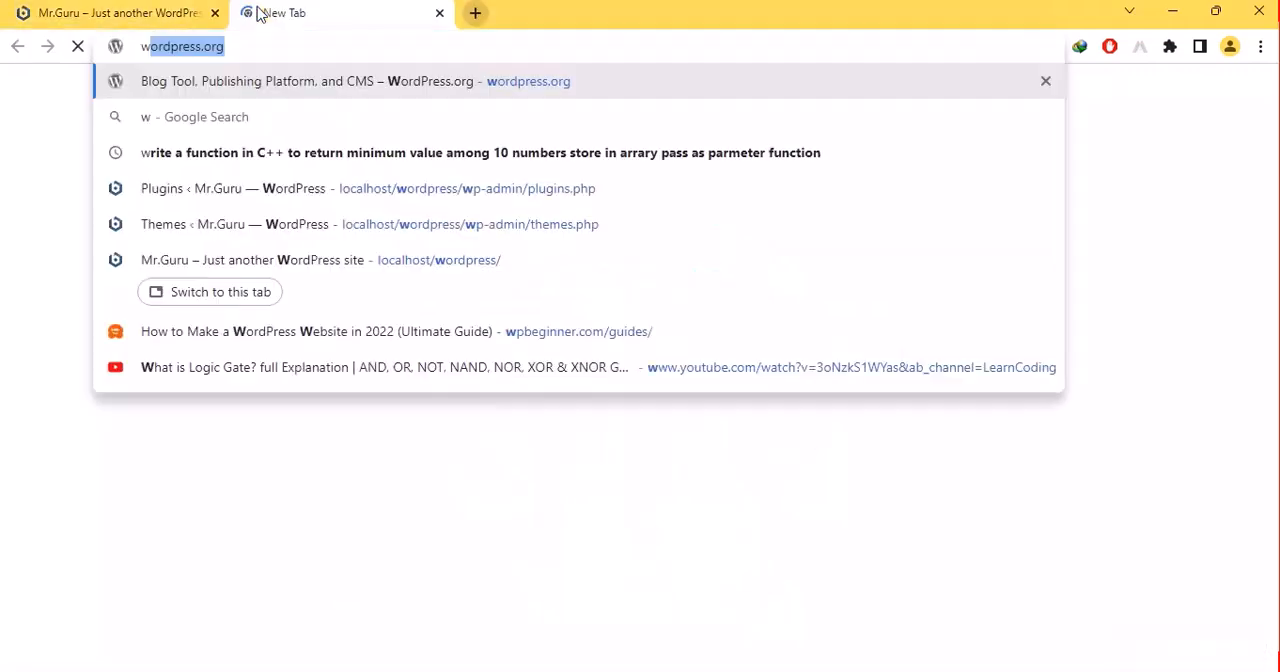
pyautogui.write('o')
pyautogui.press('Return')
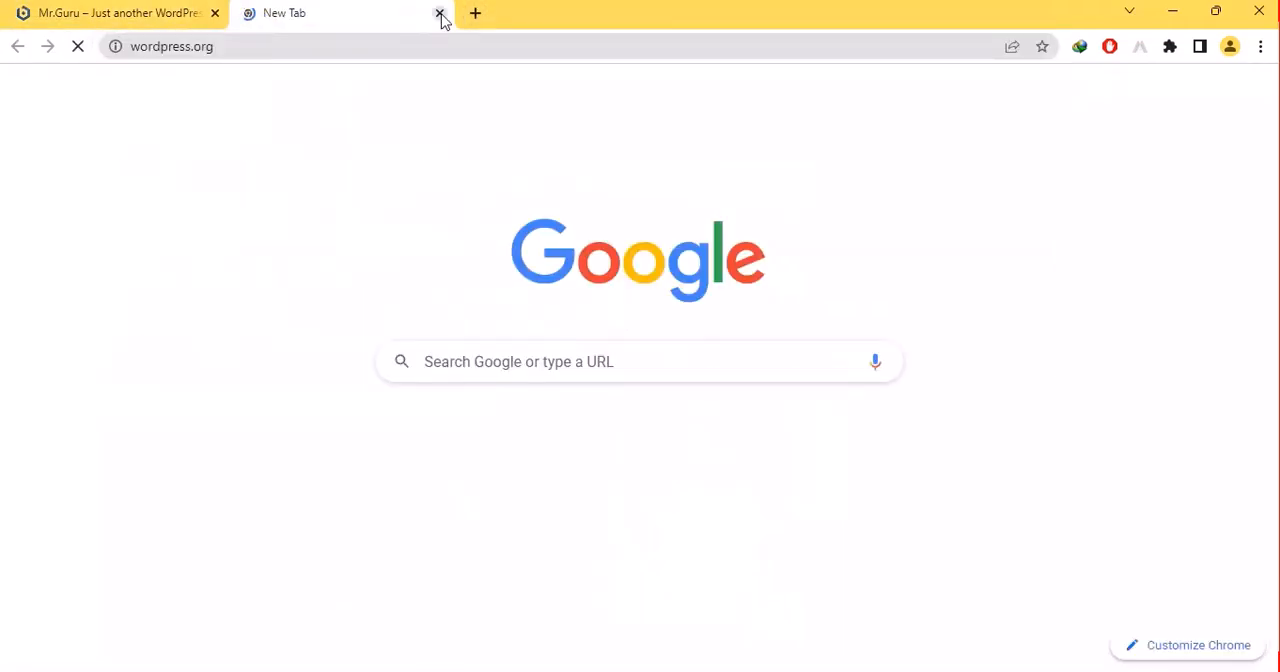
pyautogui.click(440, 14)
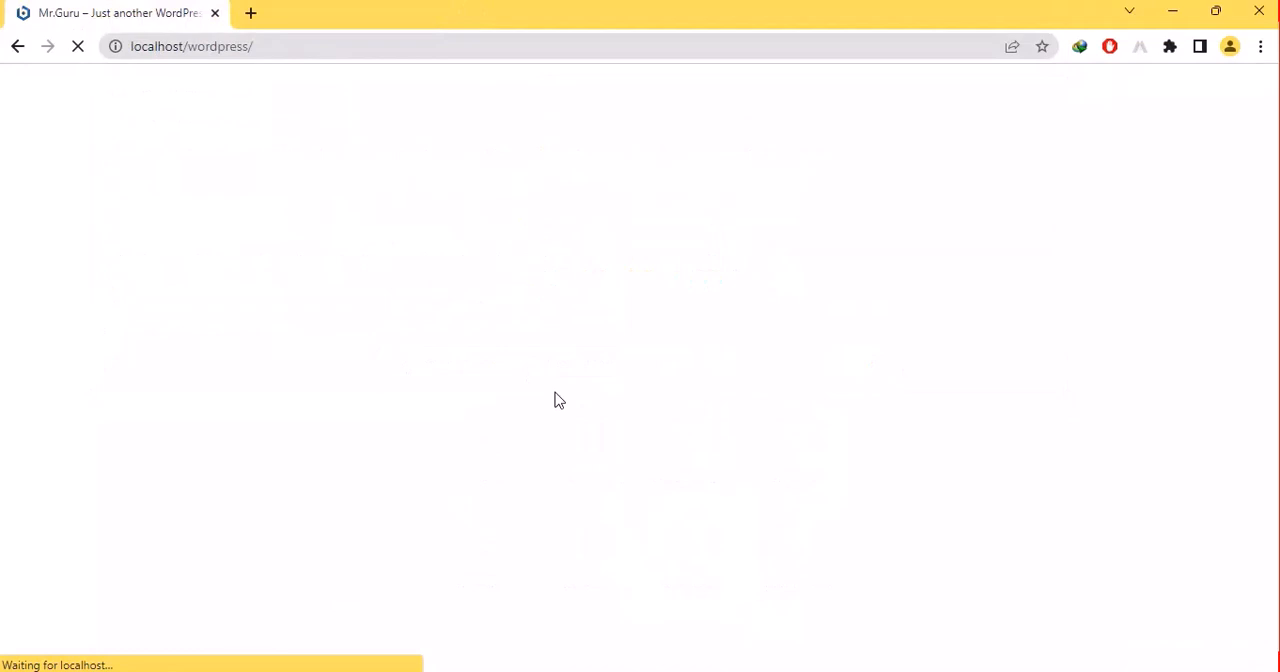
# - Go to the local site's plugin administration page at localhost/wordpress/wp-admin/plugins.php
pyautogui.click(278, 43)
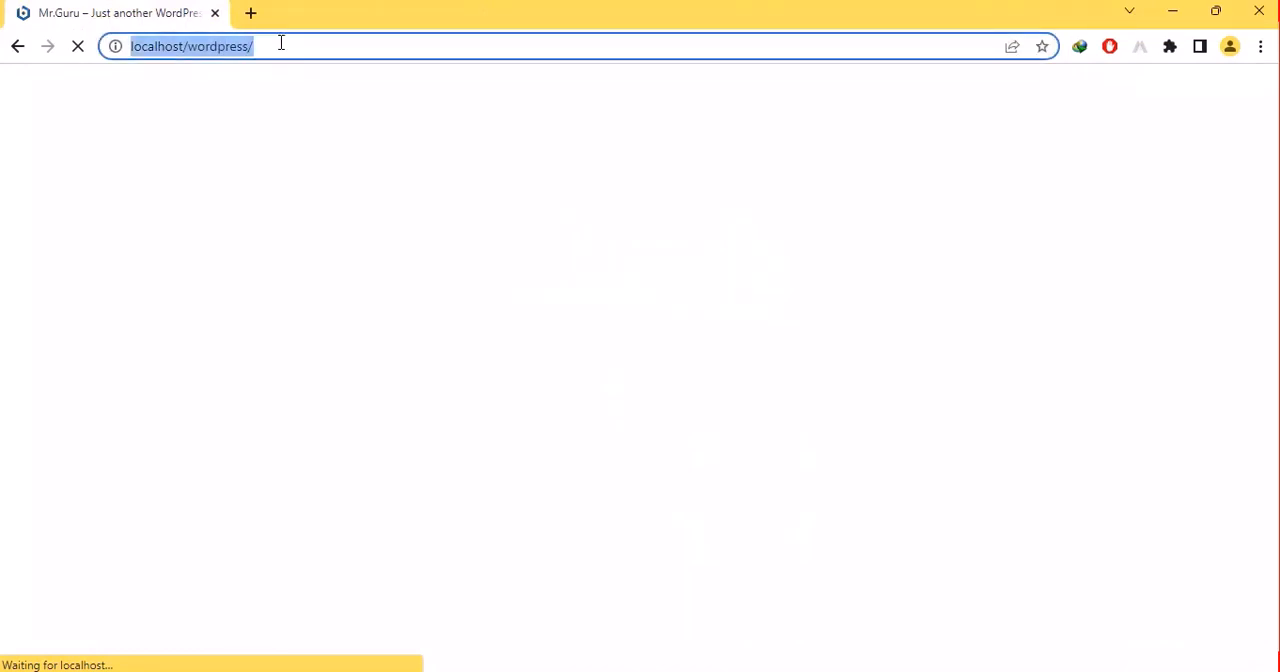
pyautogui.click(281, 43)
pyautogui.write('w')
pyautogui.press('BackSpace')
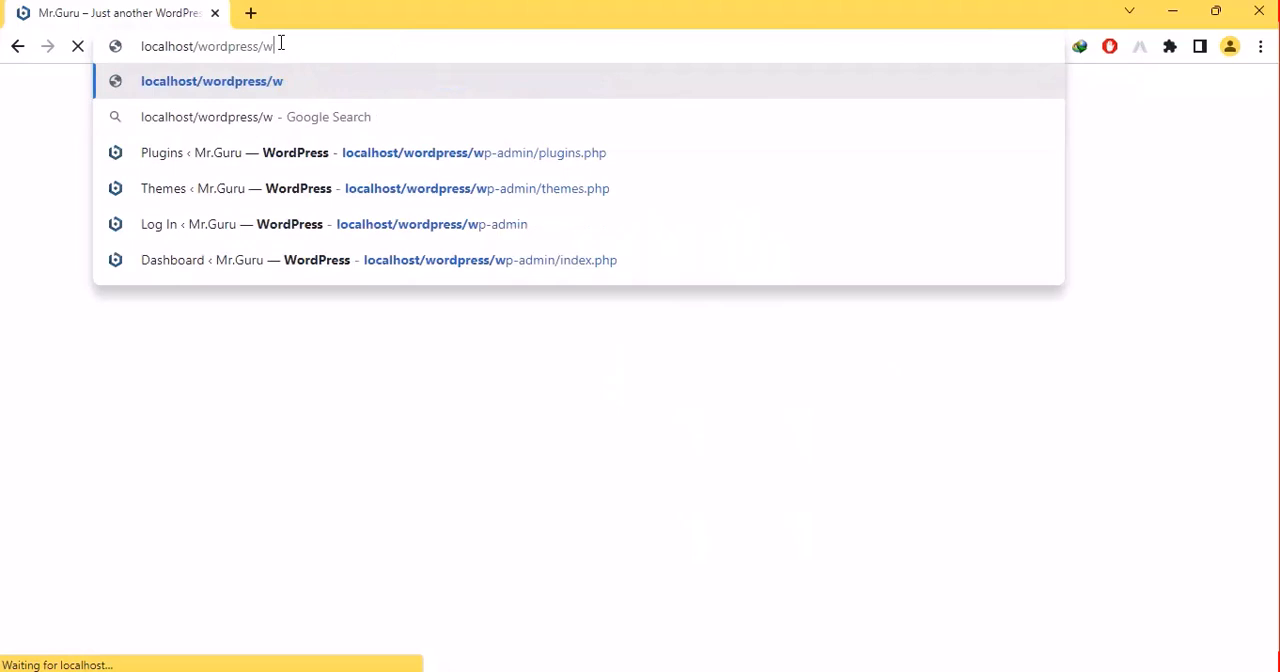
pyautogui.press('Down')
pyautogui.press('Up')
pyautogui.write('p')
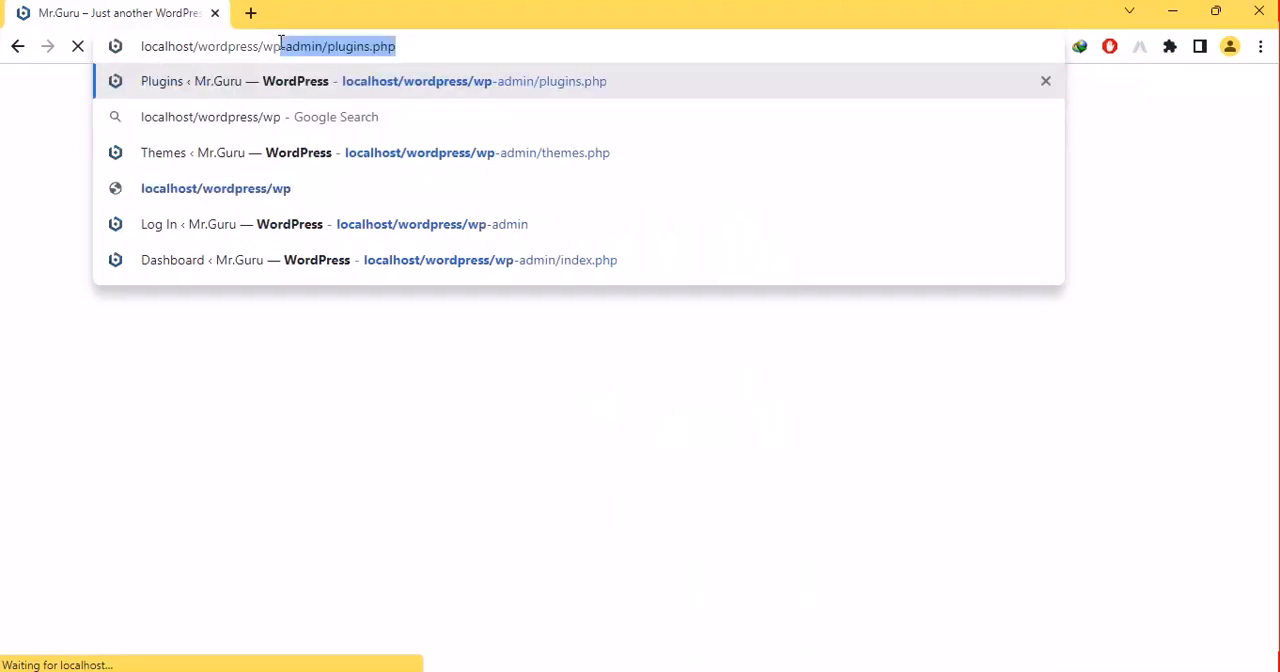
pyautogui.press('Return')
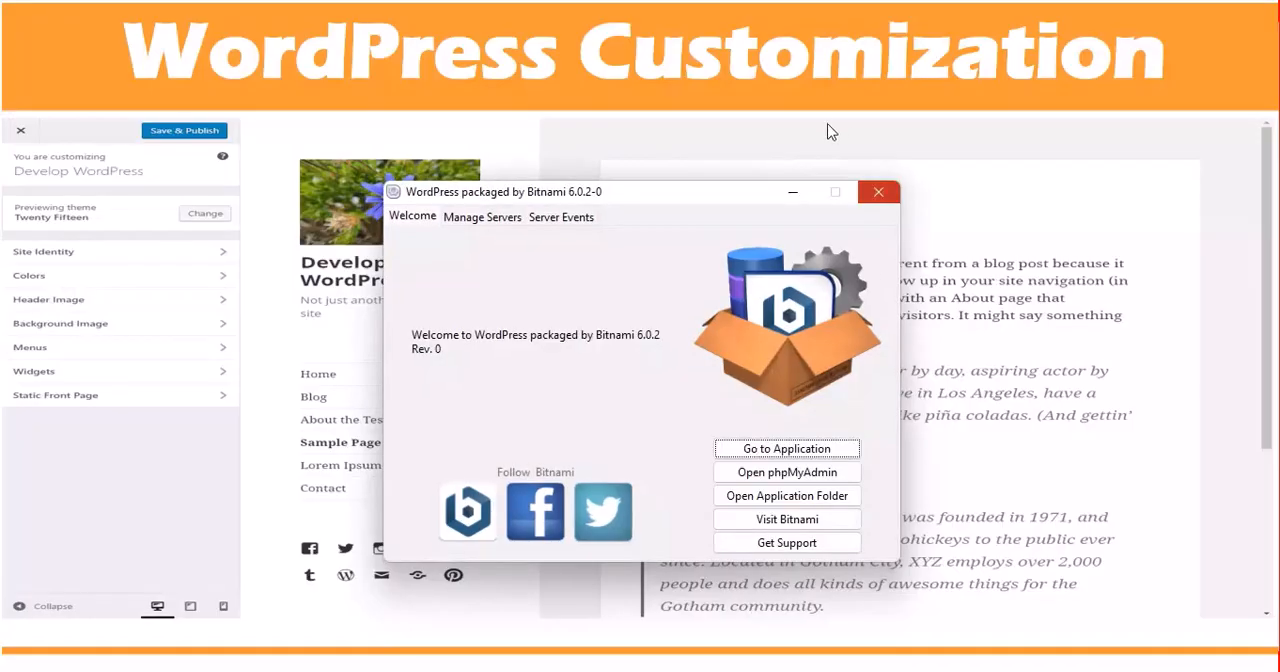
pyautogui.click(786, 200)
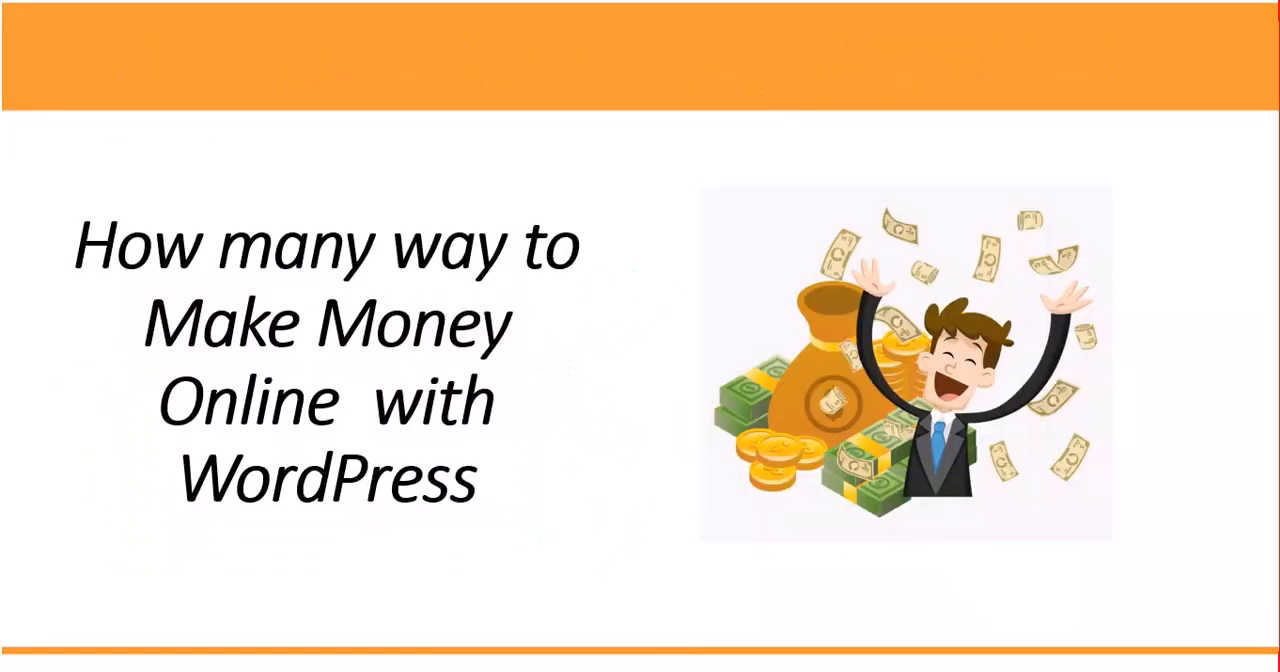
pyautogui.press('super')
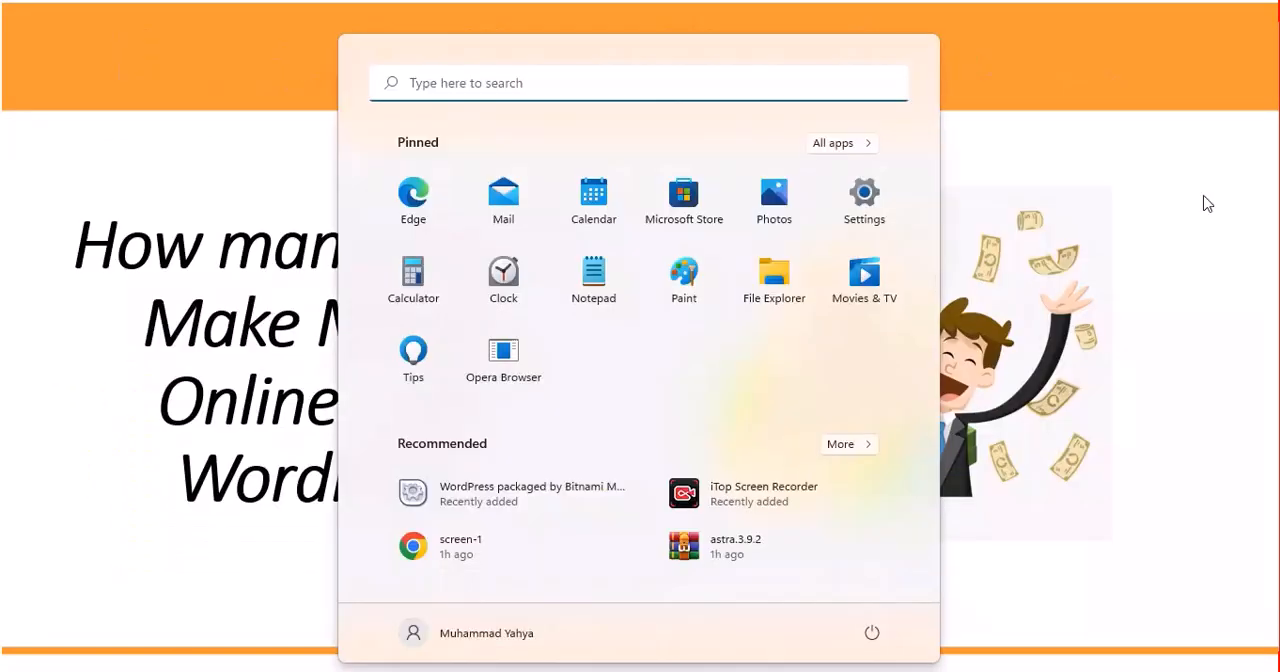
pyautogui.click(1205, 198)
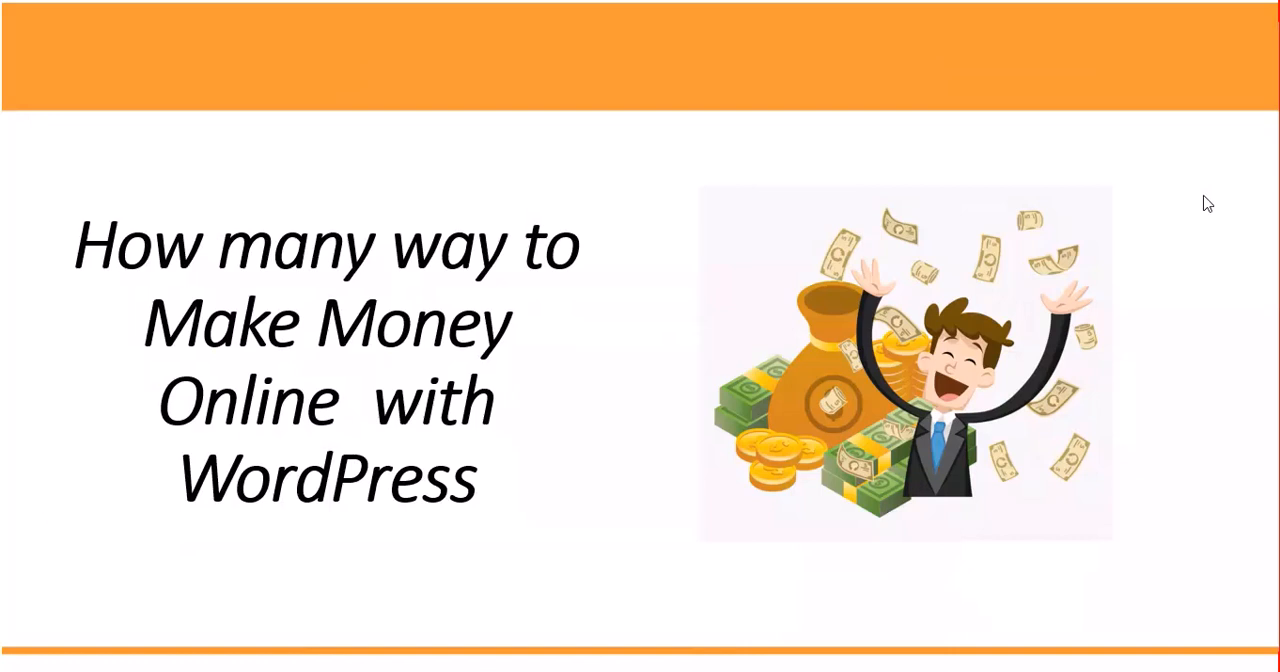
pyautogui.click(1208, 204)
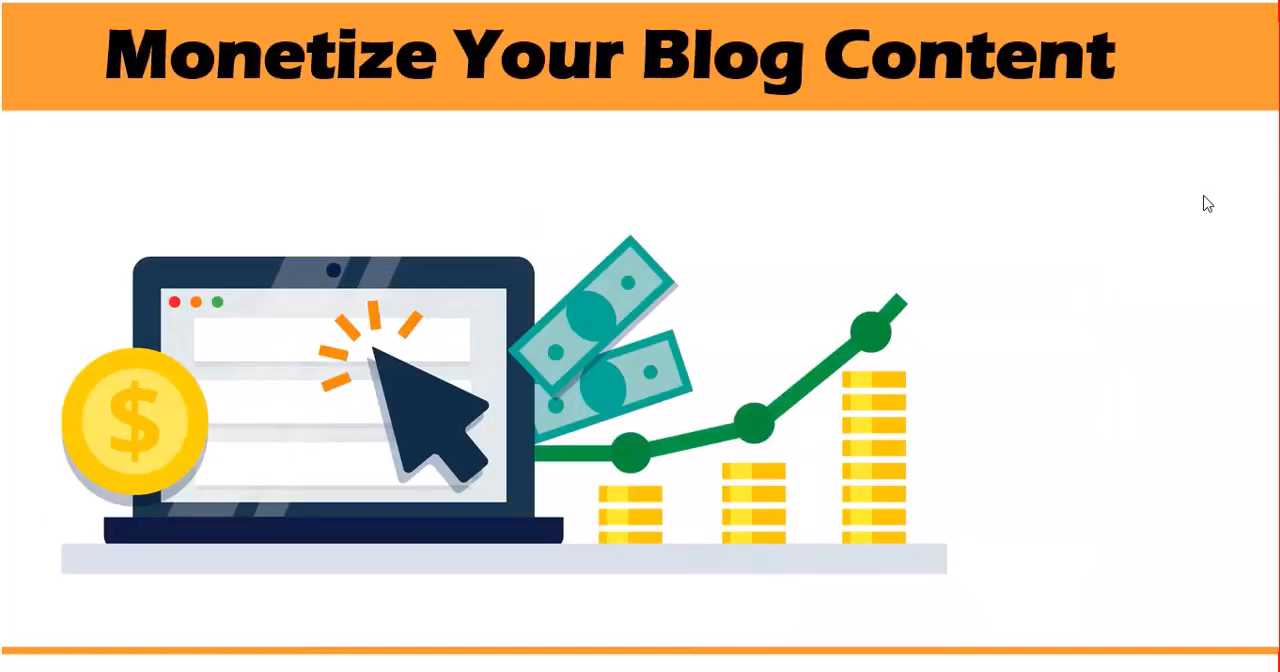
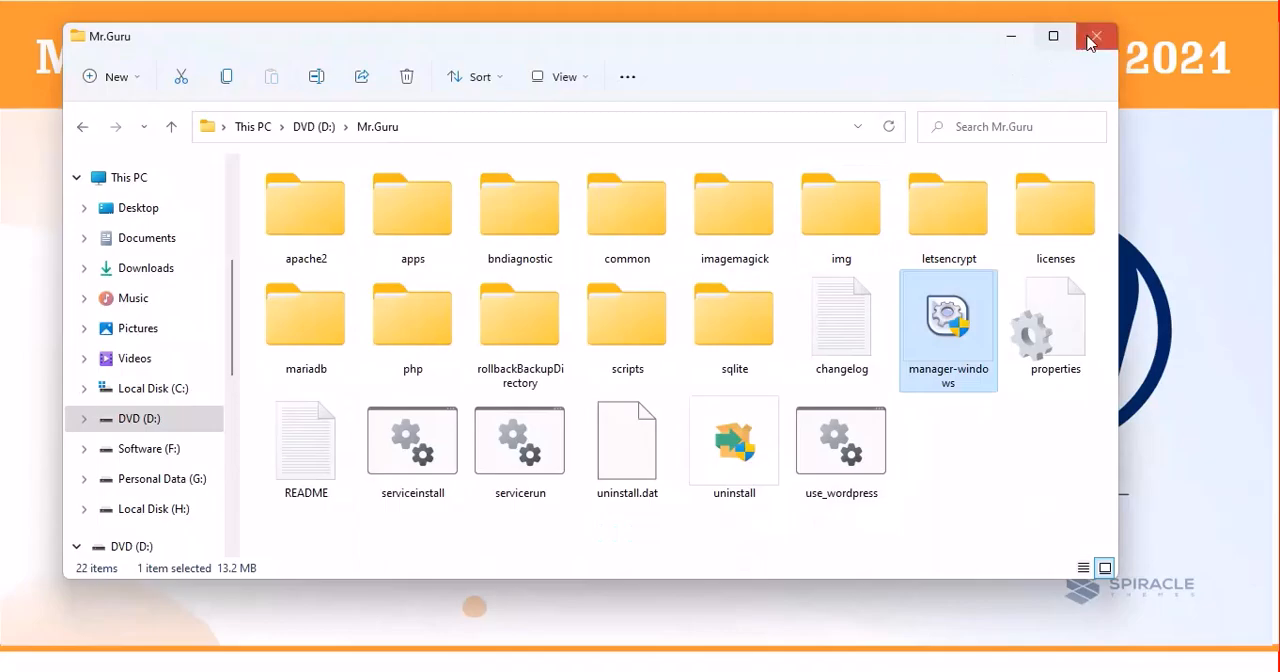
# - Close the Mr.Guru folder, open Chrome with the saved desktop profile, and load localhost/wordpress/wp-admin
pyautogui.click(1096, 36)
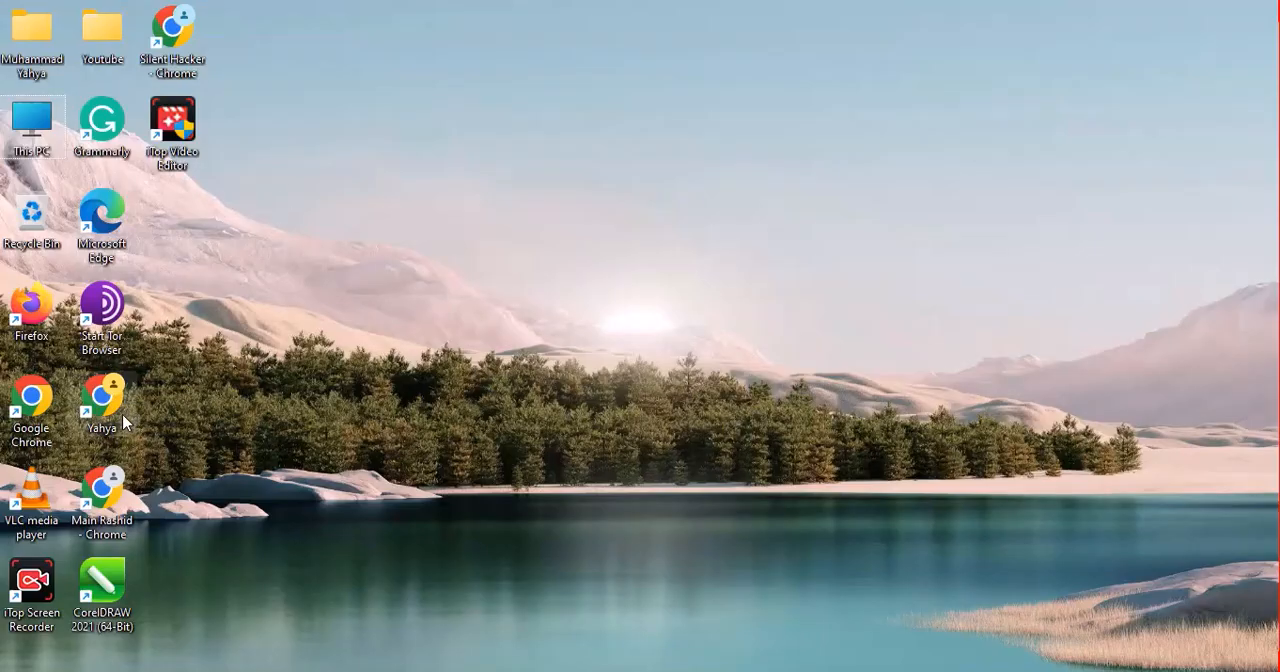
pyautogui.click(108, 424)
pyautogui.doubleClick(108, 424)
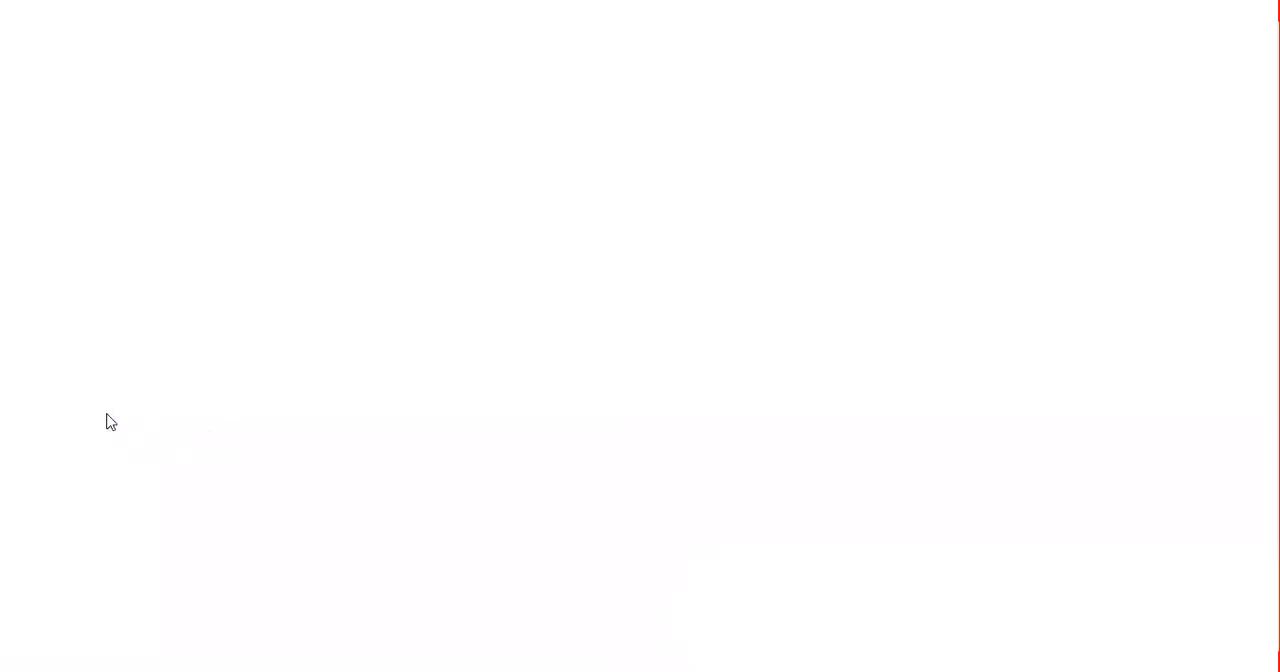
pyautogui.write('lo')
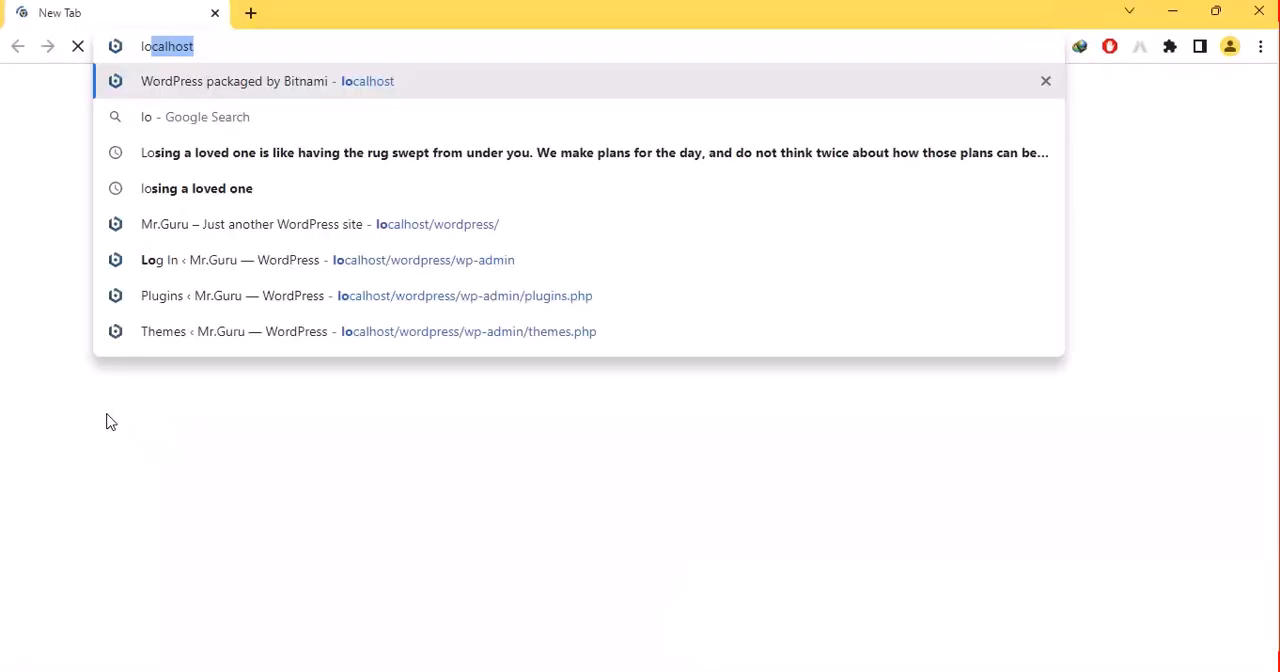
pyautogui.press('Down')
pyautogui.press('Down')
pyautogui.press('Down')
pyautogui.press('Down')
pyautogui.press('Down')
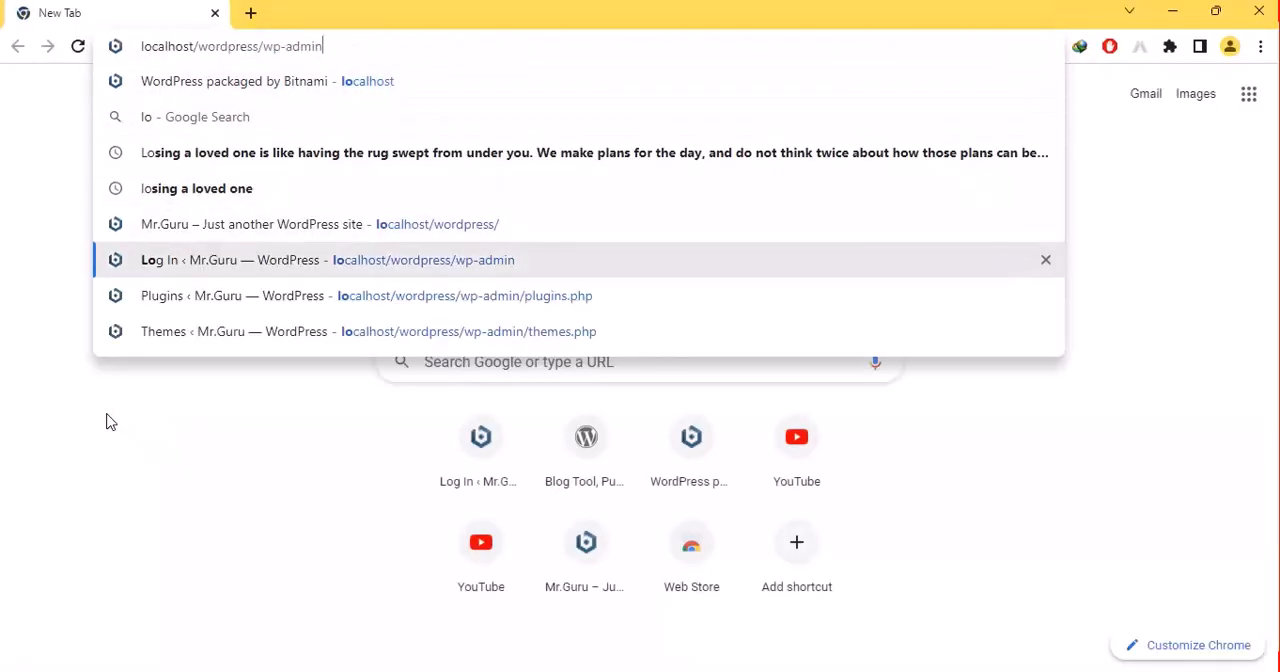
pyautogui.press('Return')
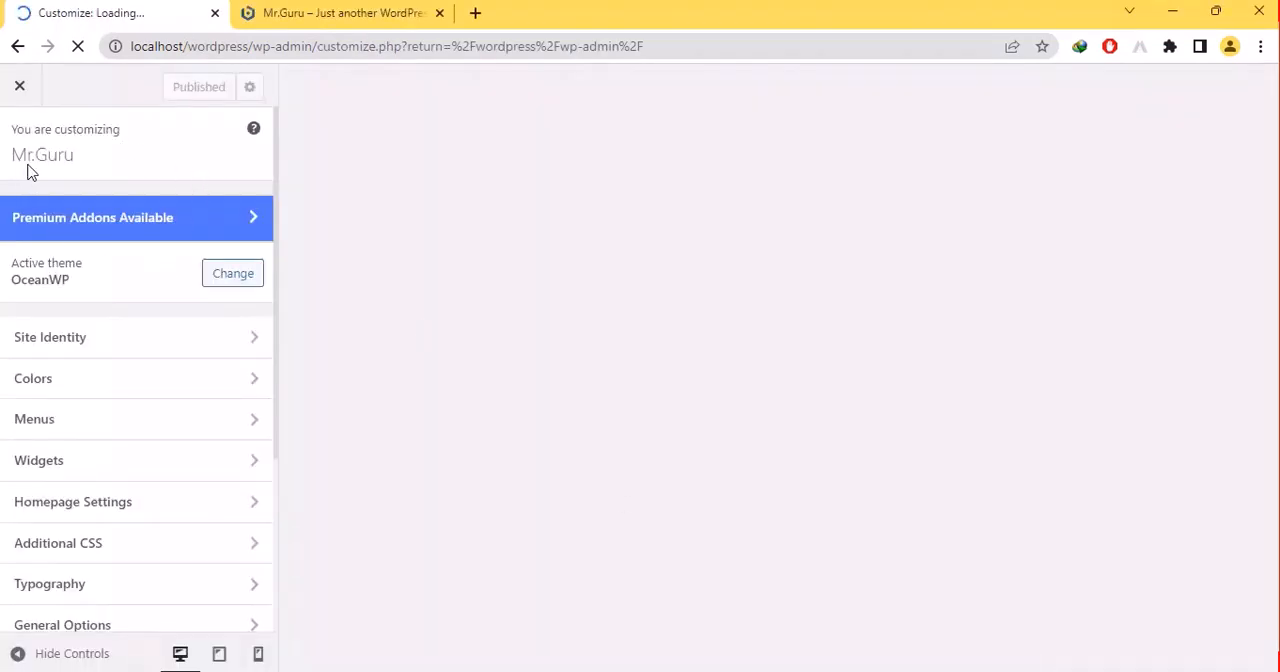
# - Check the site's home page, then upload the Mr Knowledge Guru image for the site icon under Site Identity
pyautogui.click(334, 11)
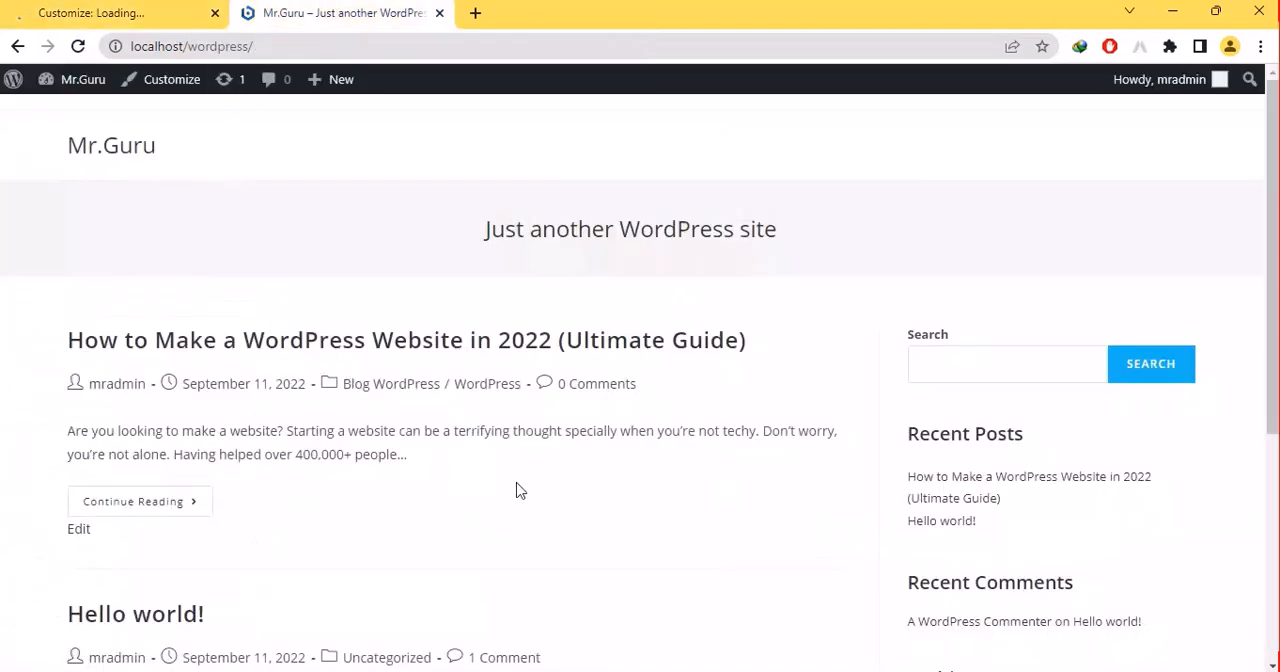
pyautogui.click(137, 14)
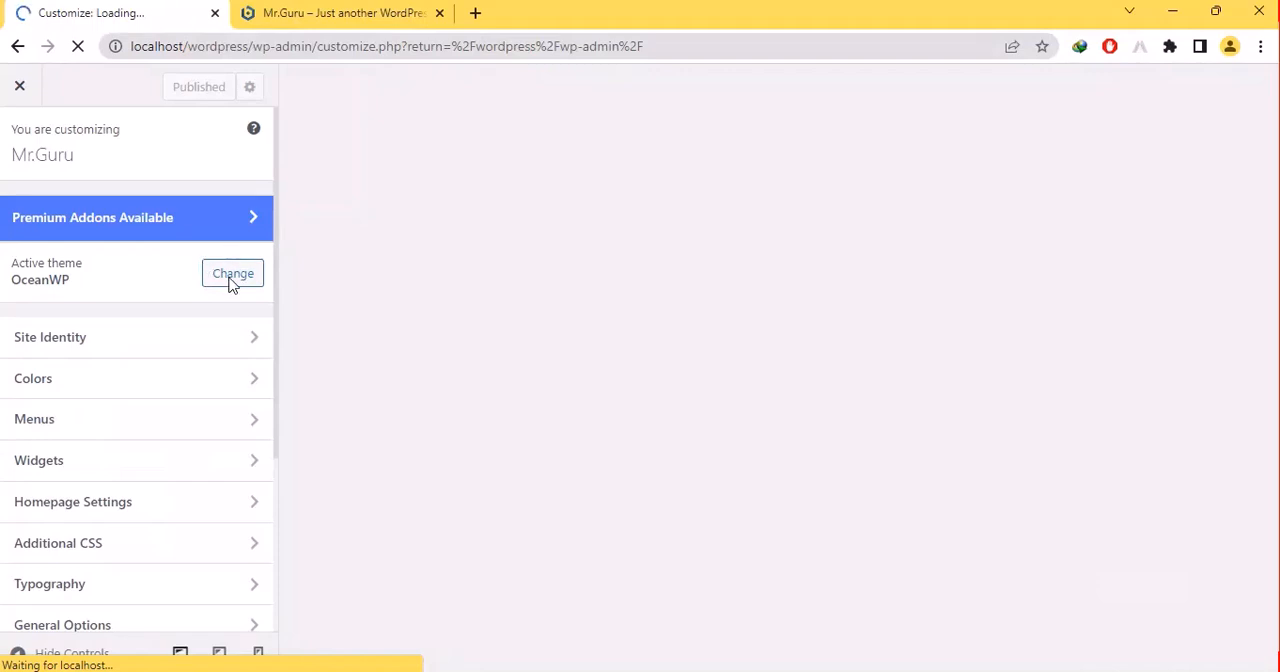
pyautogui.click(128, 341)
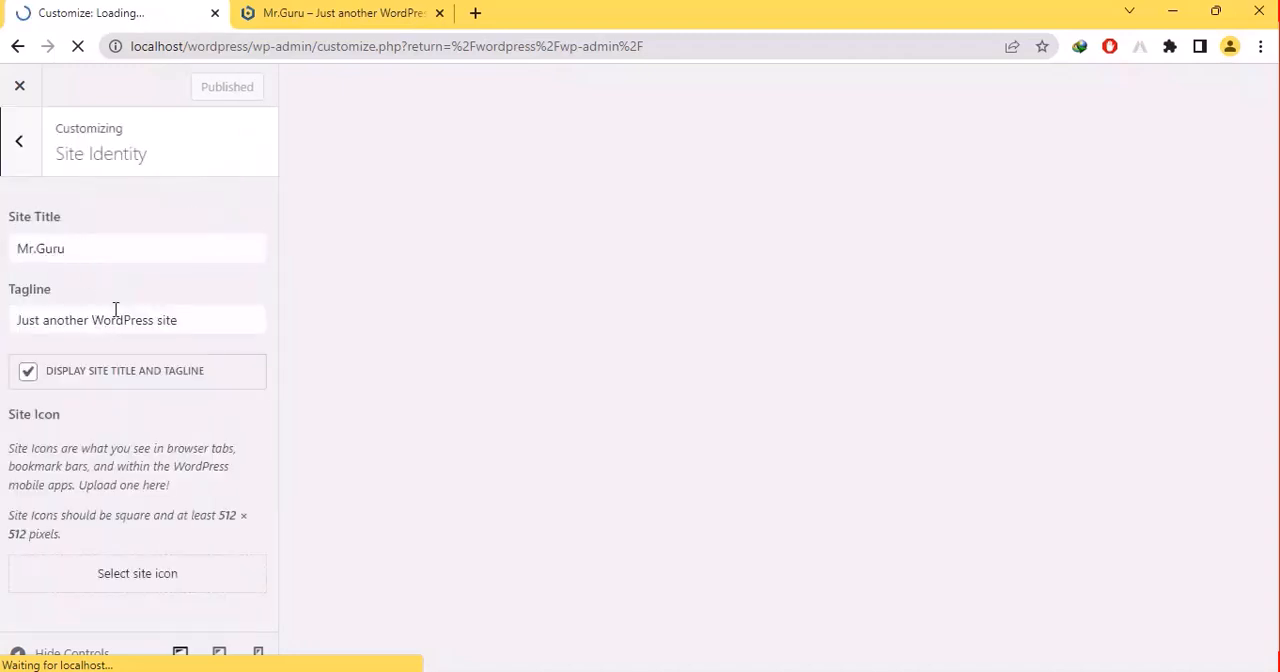
pyautogui.click(150, 585)
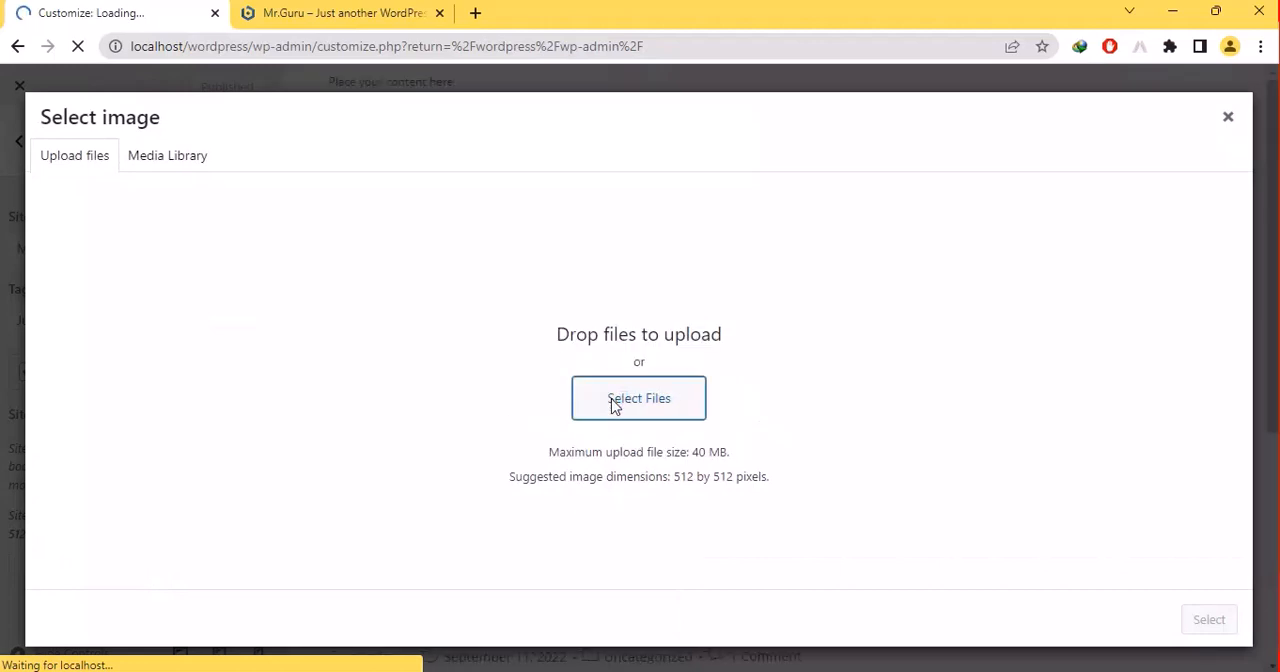
pyautogui.click(614, 401)
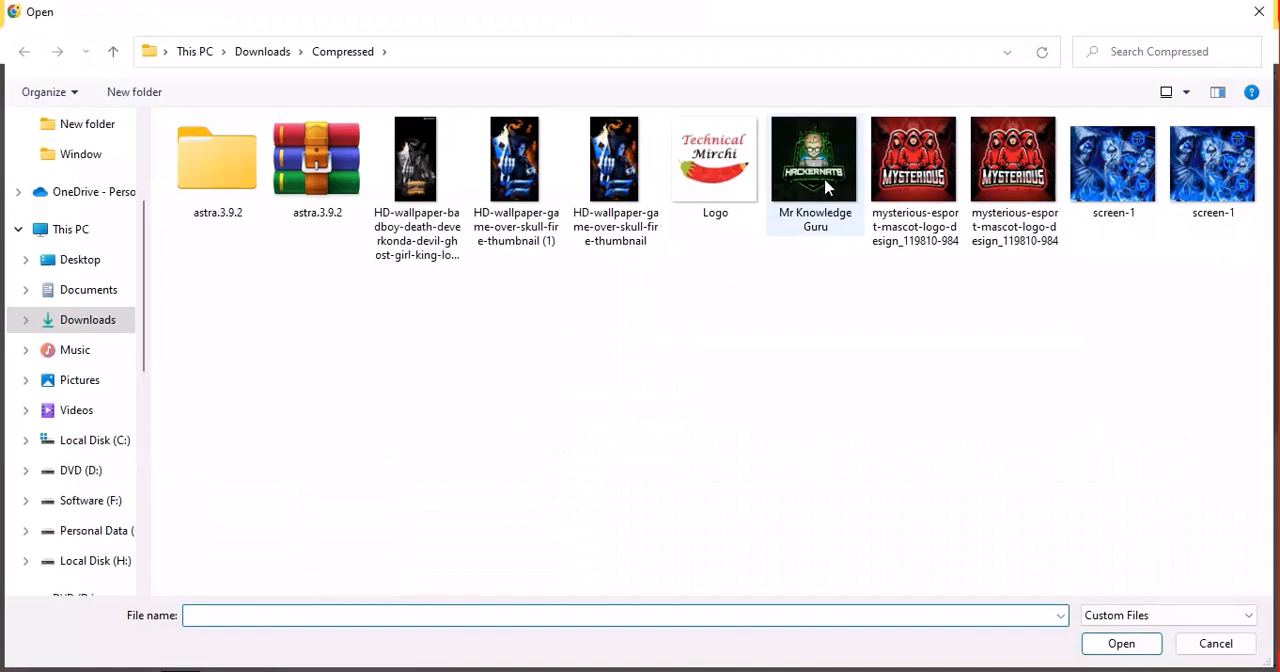
pyautogui.doubleClick(820, 193)
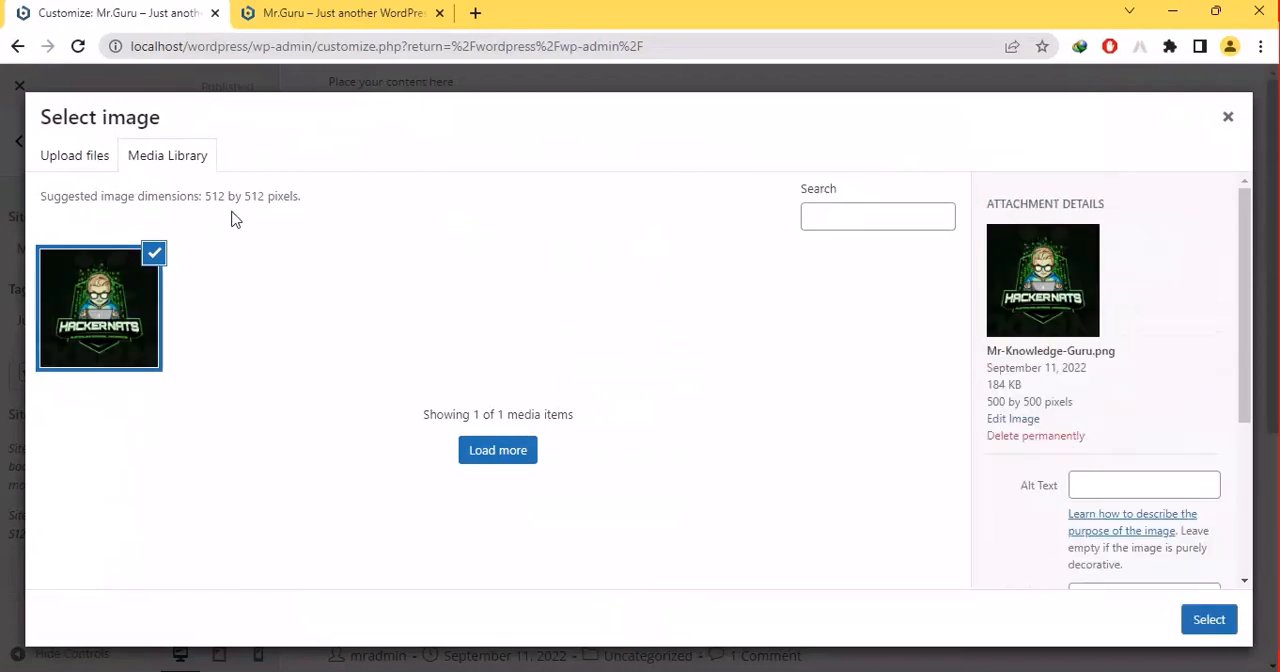
# - Set the uploaded Mr Knowledge Guru image as the site icon without cropping and check the home page tab
pyautogui.moveTo(1250, 402); pyautogui.dragTo(1257, 517)
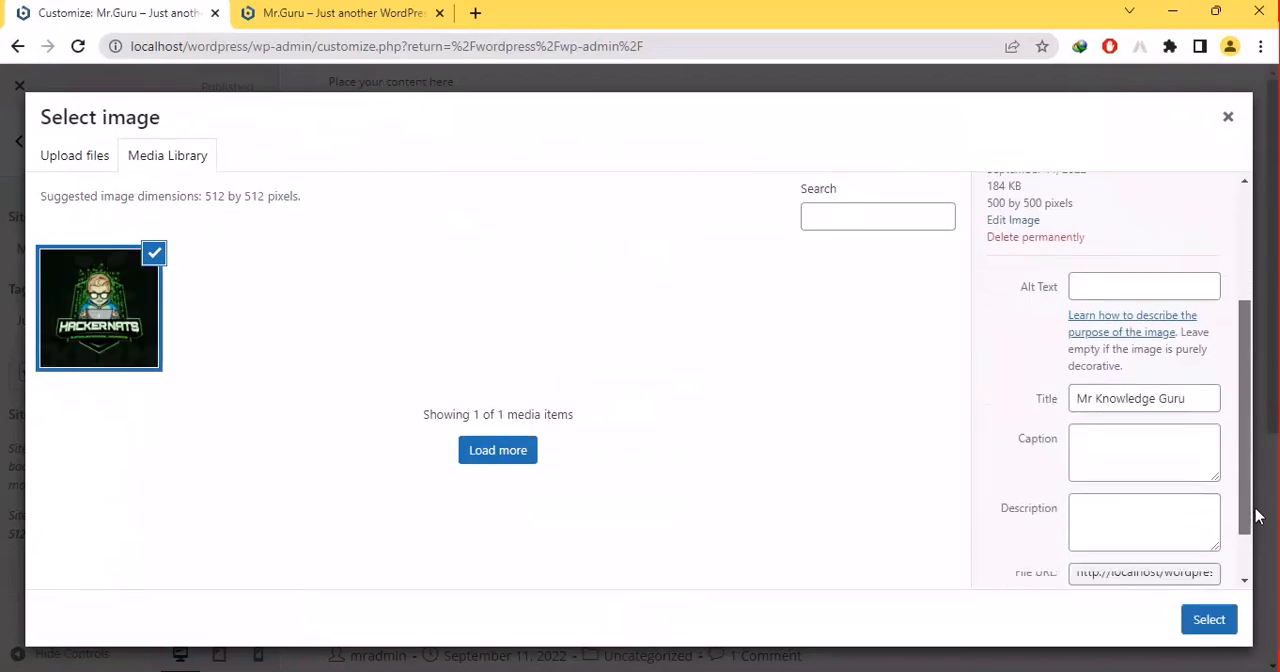
pyautogui.click(1208, 619)
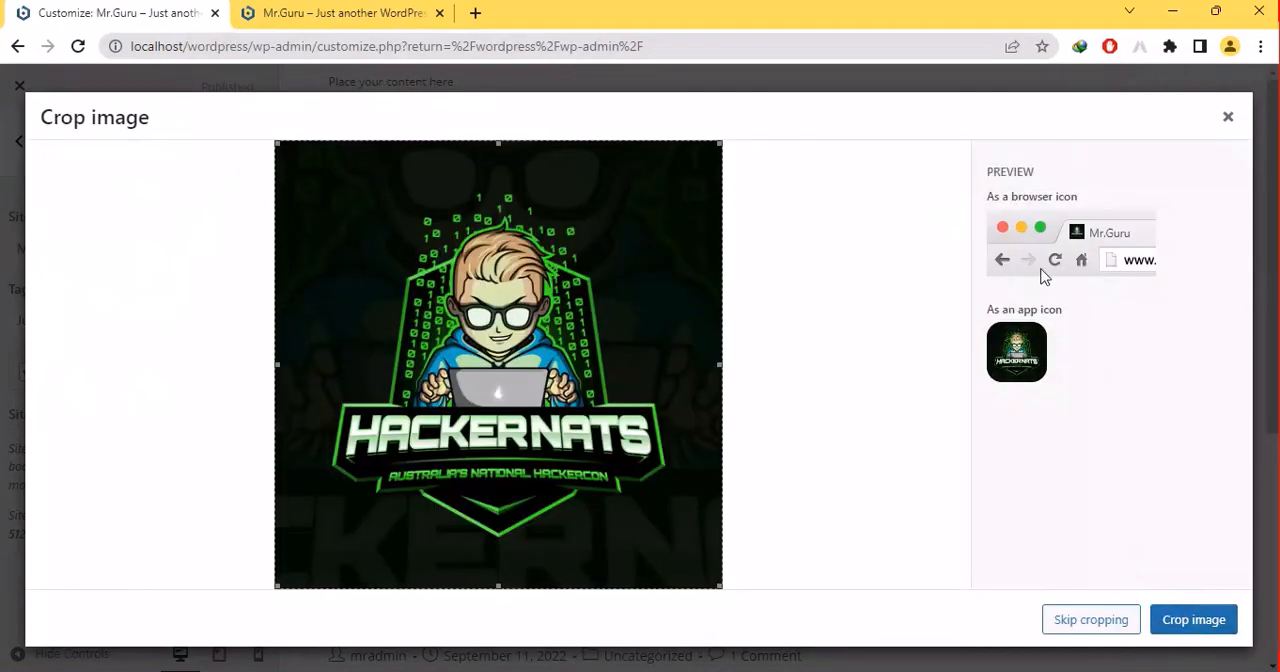
pyautogui.moveTo(1073, 245); pyautogui.dragTo(1000, 257)
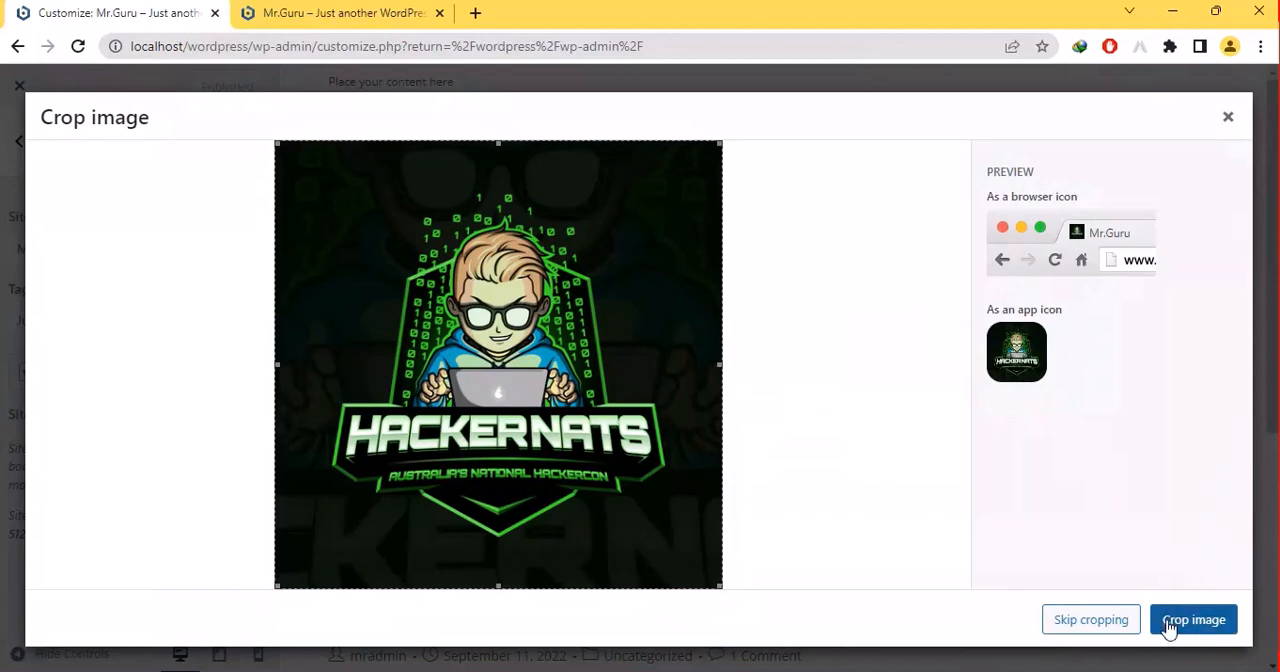
pyautogui.click(1110, 630)
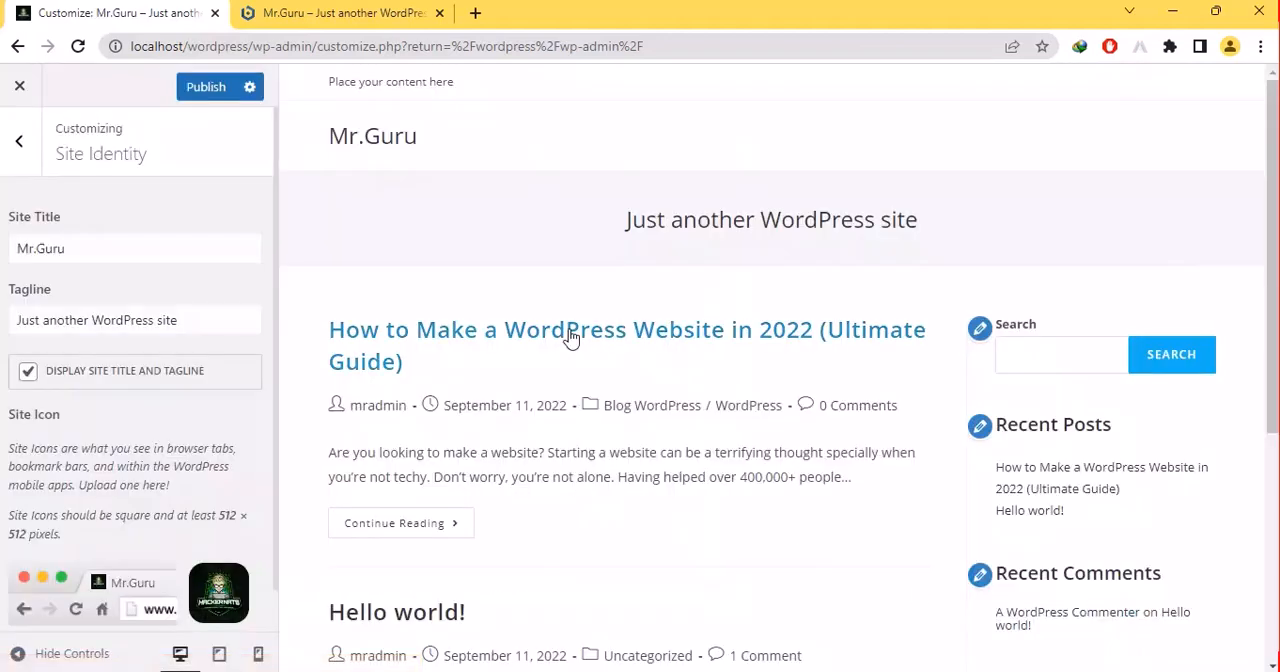
pyautogui.click(297, 8)
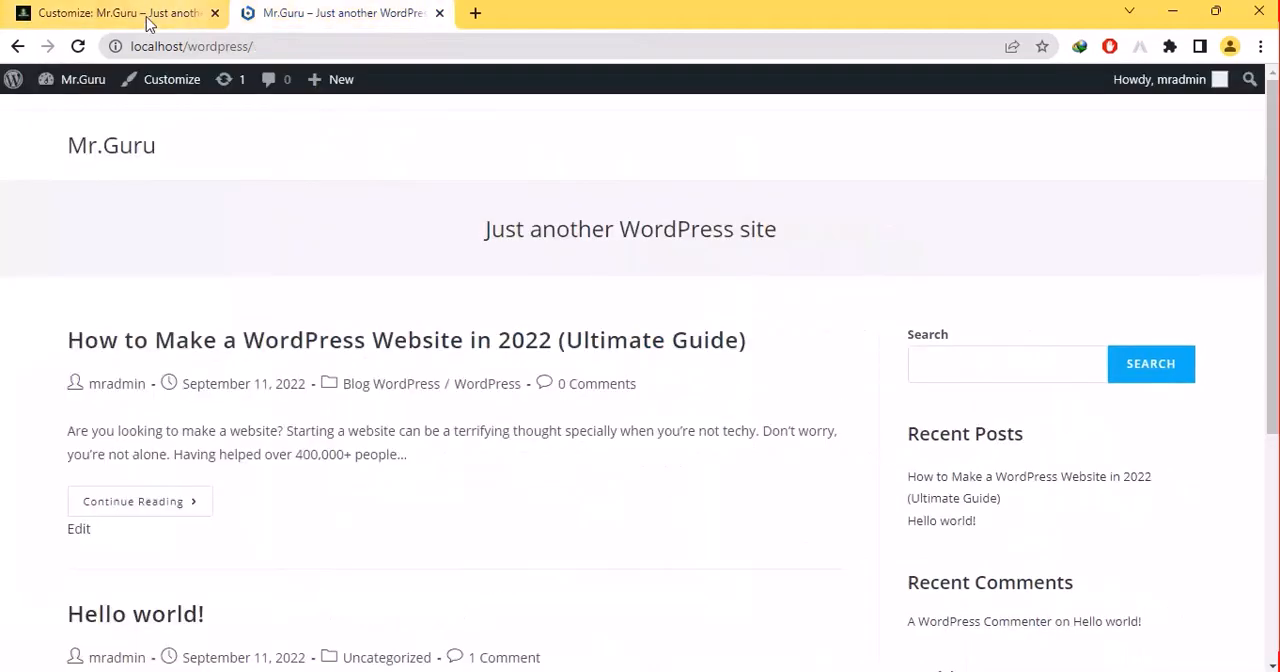
pyautogui.click(95, 12)
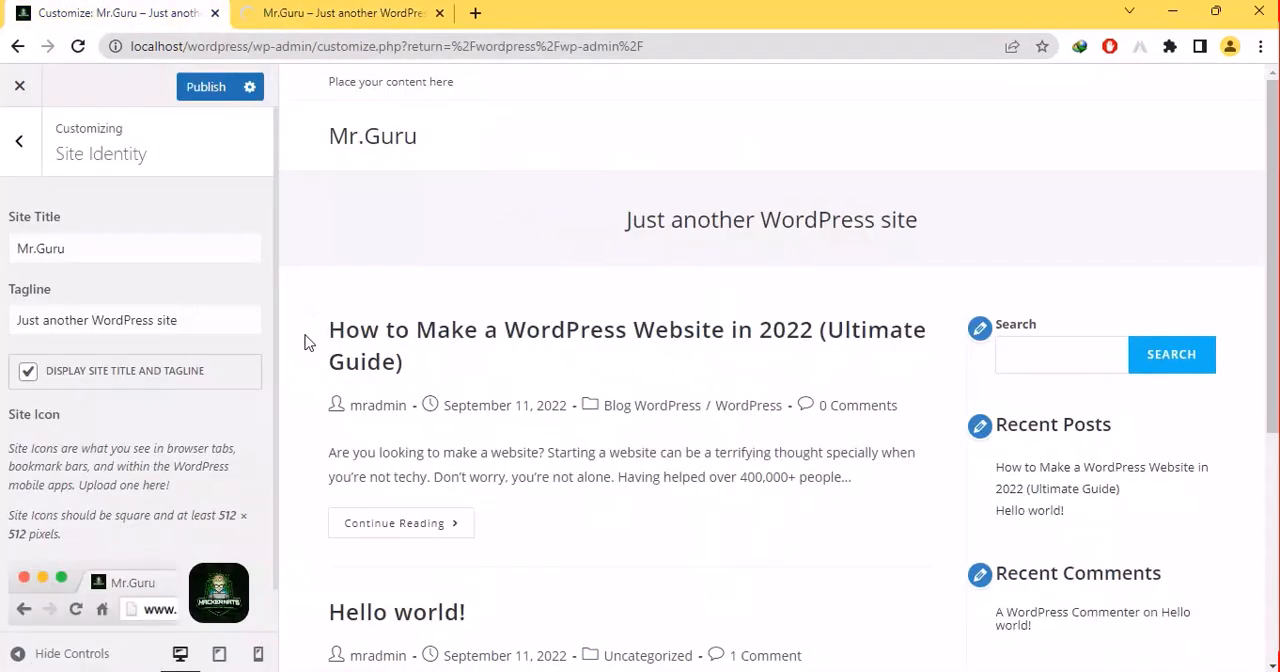
# - Shorten the site's tagline to "WordPress site"
pyautogui.scroll(-3, 838, 352)
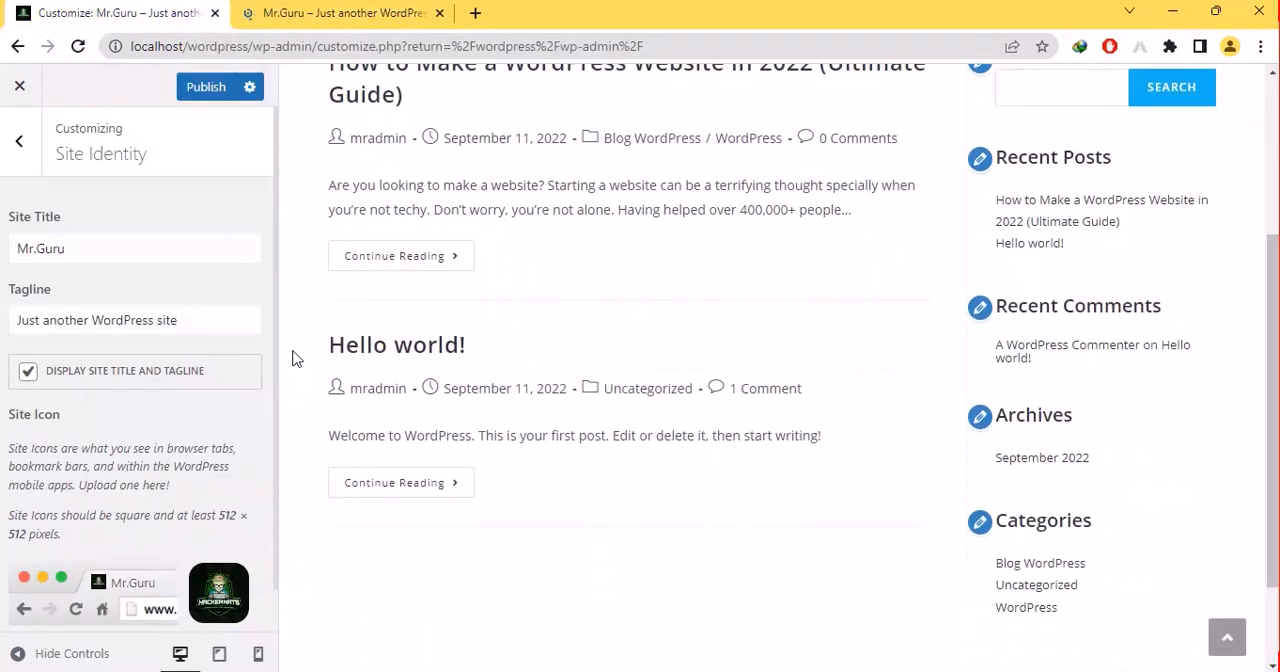
pyautogui.click(89, 325)
pyautogui.press('BackSpace')
pyautogui.press('BackSpace')
pyautogui.press('BackSpace')
pyautogui.press('BackSpace')
pyautogui.press('BackSpace')
pyautogui.press('BackSpace')
pyautogui.press('BackSpace')
pyautogui.press('BackSpace')
pyautogui.press('BackSpace')
pyautogui.press('BackSpace')
pyautogui.press('BackSpace')
pyautogui.press('BackSpace')
pyautogui.press('BackSpace')
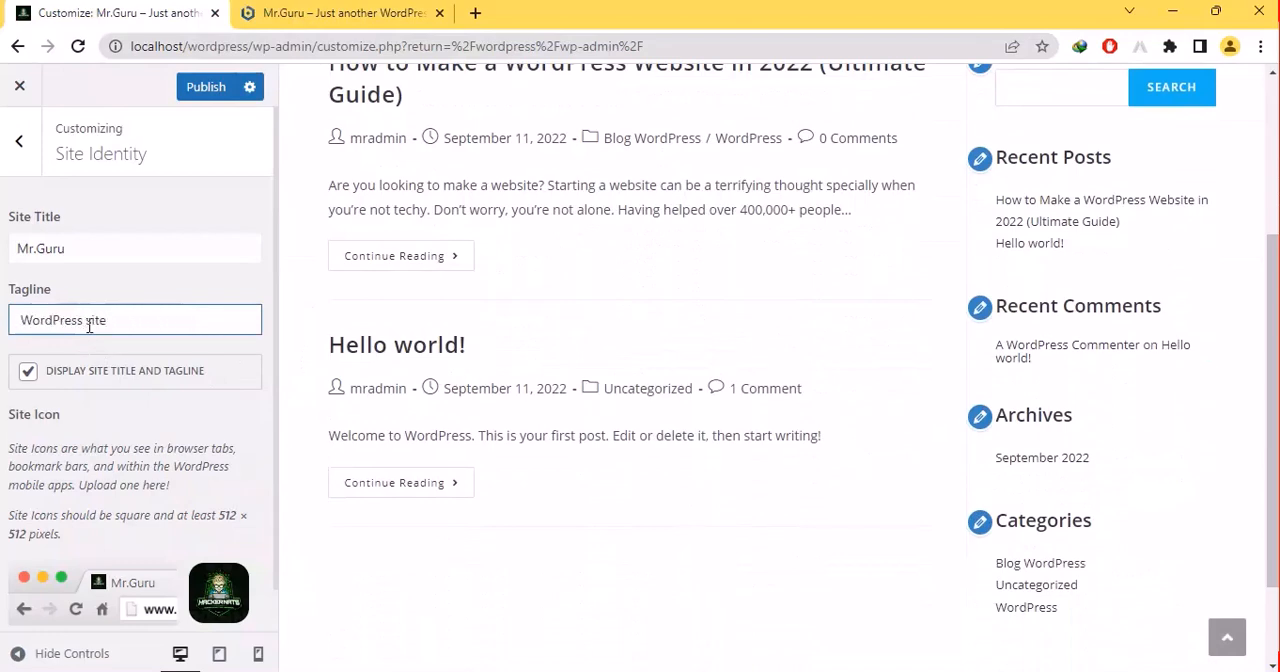
# - Preview the site at tablet and mobile sizes and return to the desktop preview
pyautogui.moveTo(1272, 575); pyautogui.dragTo(1272, 618)
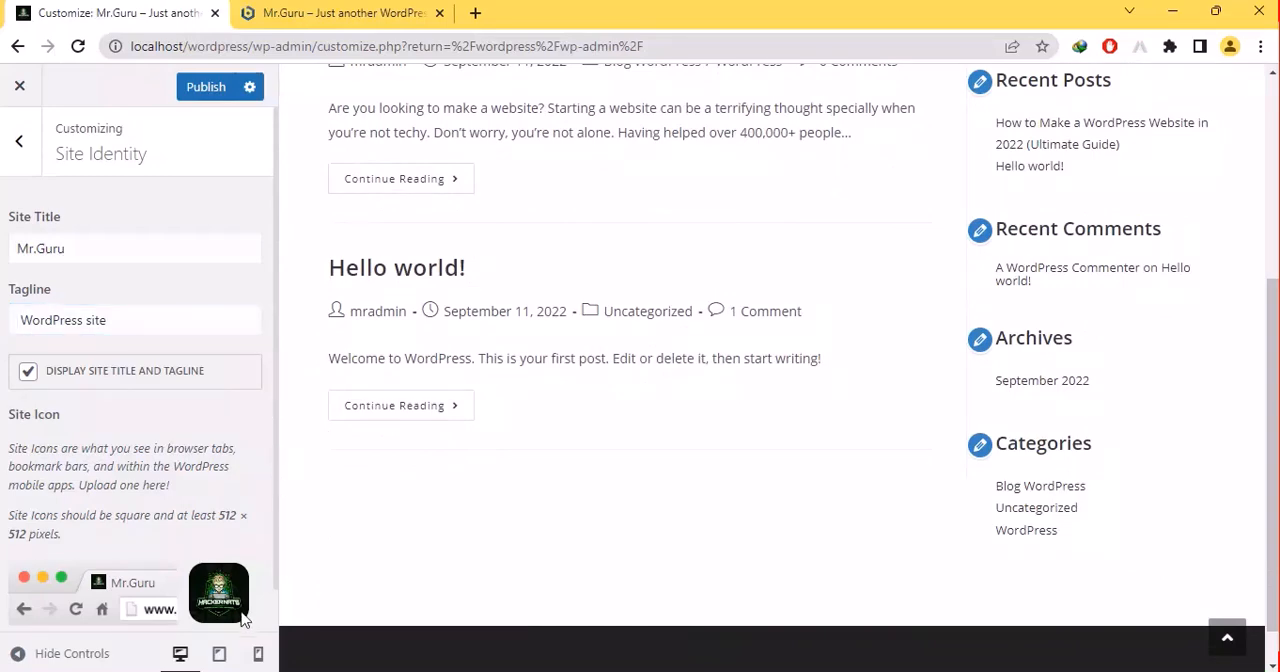
pyautogui.click(219, 653)
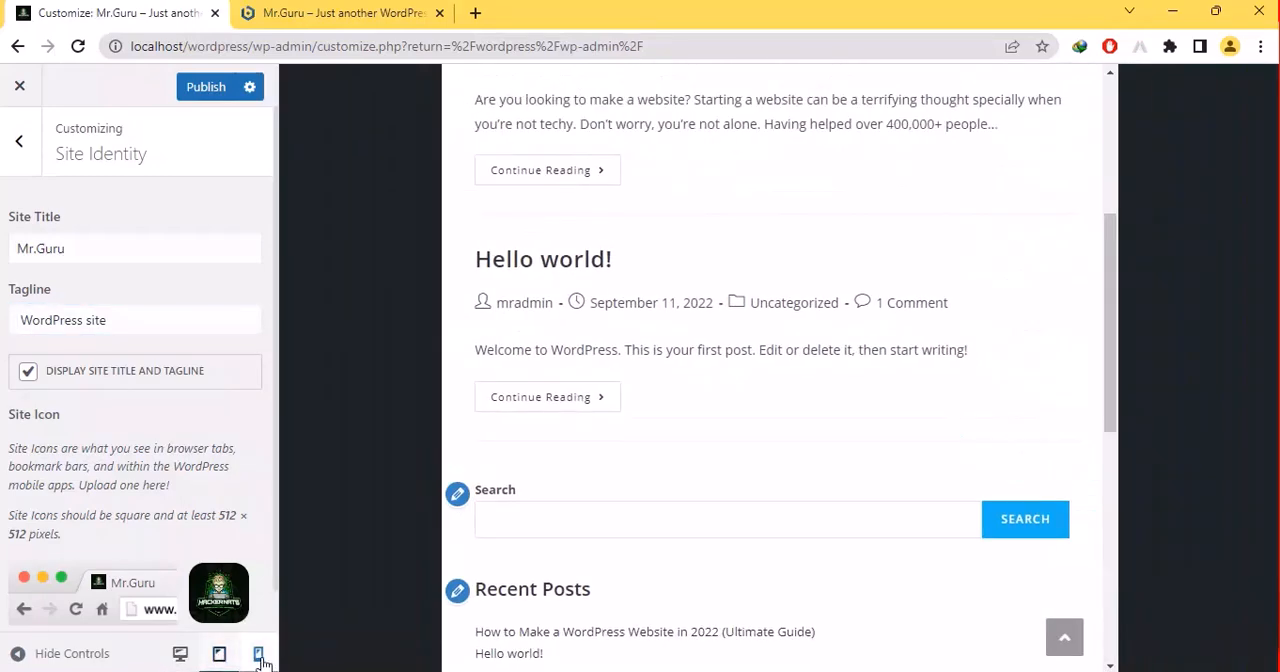
pyautogui.click(258, 655)
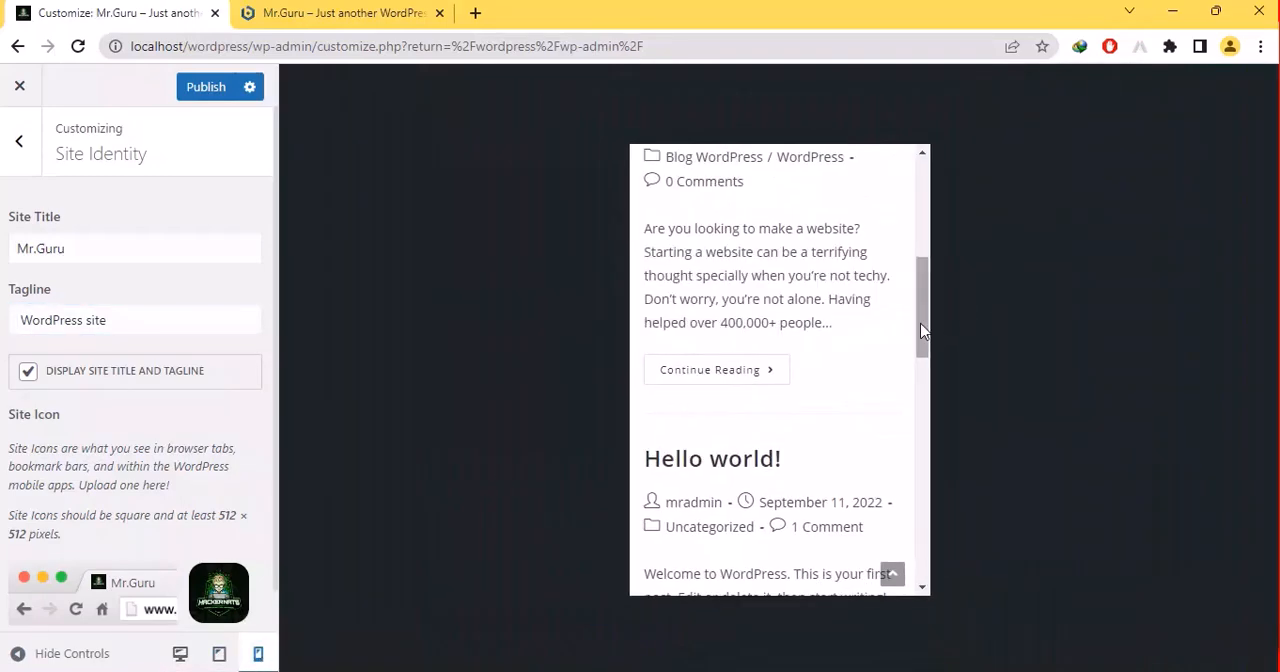
pyautogui.moveTo(922, 328); pyautogui.dragTo(923, 166)
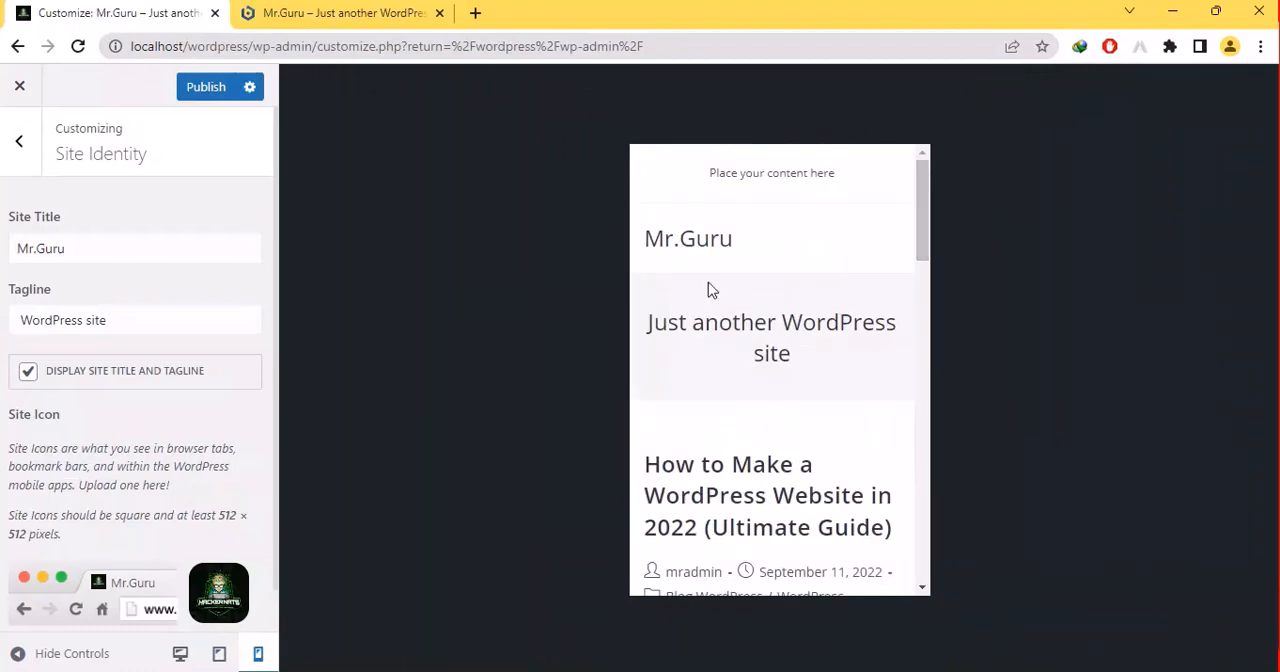
pyautogui.click(219, 653)
pyautogui.click(185, 655)
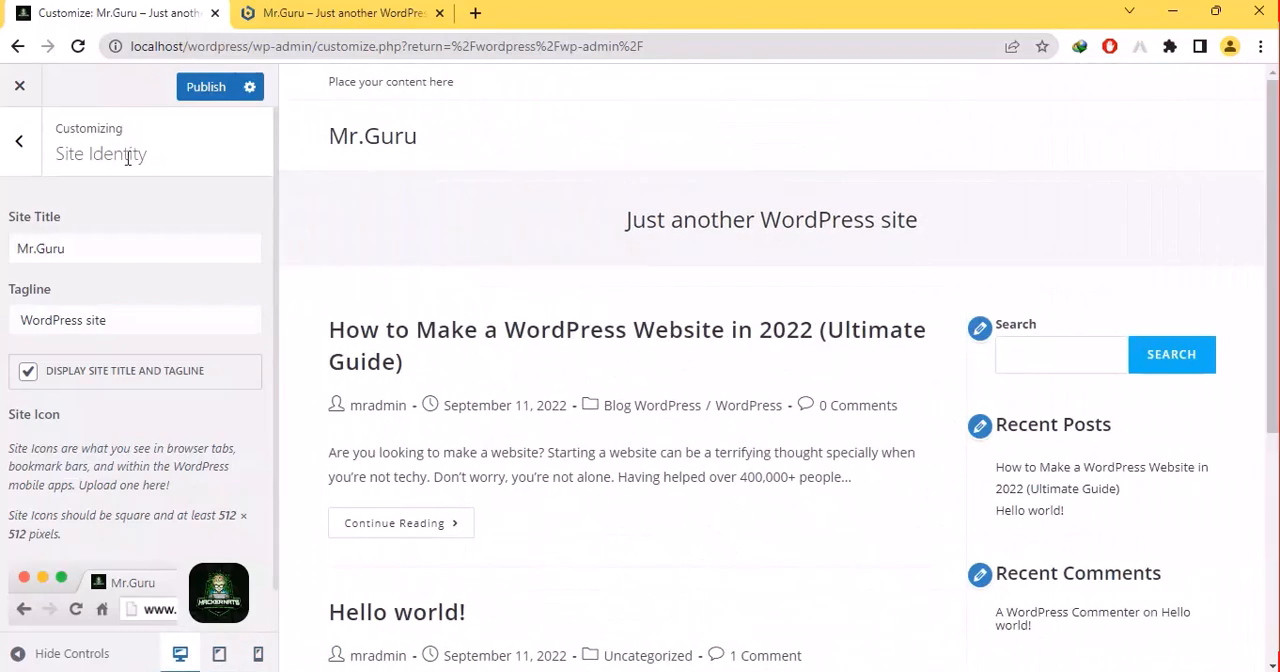
# - Set the header text color to the red shade #ef0047 in the customizer's color settings
pyautogui.click(20, 146)
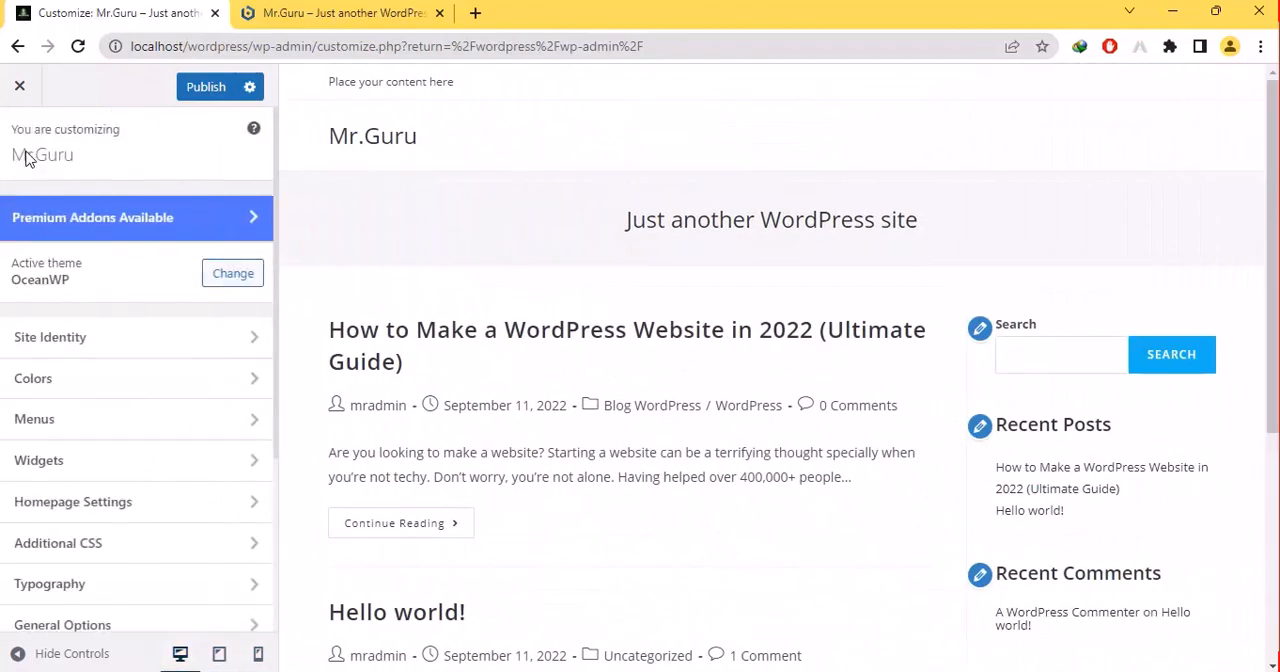
pyautogui.click(29, 377)
pyautogui.click(70, 252)
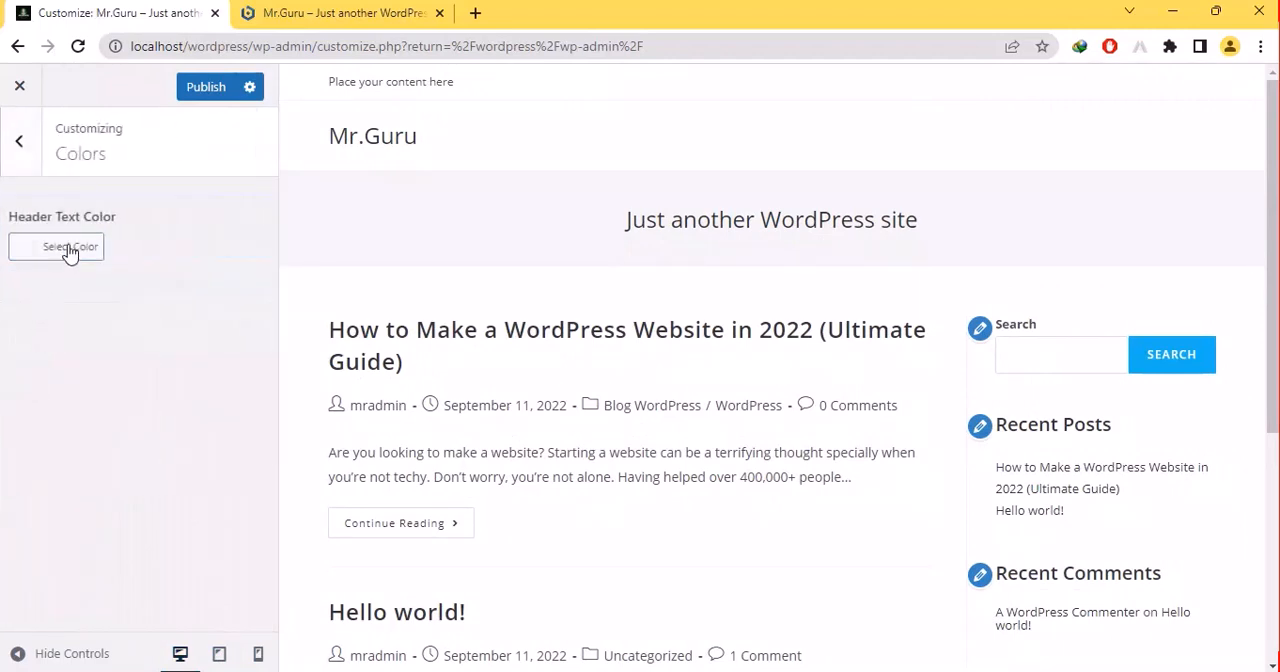
pyautogui.moveTo(127, 318)
pyautogui.mouseDown()
pyautogui.moveTo(155, 318)
pyautogui.moveTo(182, 291)
pyautogui.mouseUp()
pyautogui.click(225, 288)
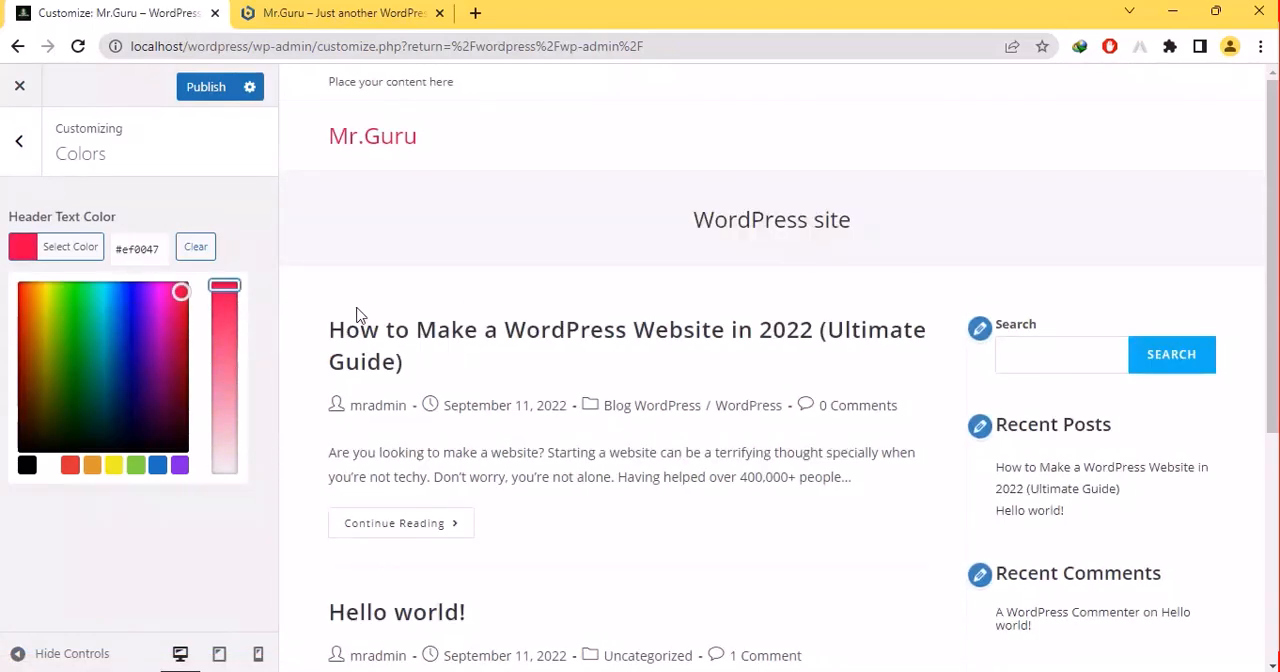
# - Start a new menu assigned to the Top Bar, Main and Footer locations and leave it without creating it
pyautogui.click(16, 155)
pyautogui.click(24, 428)
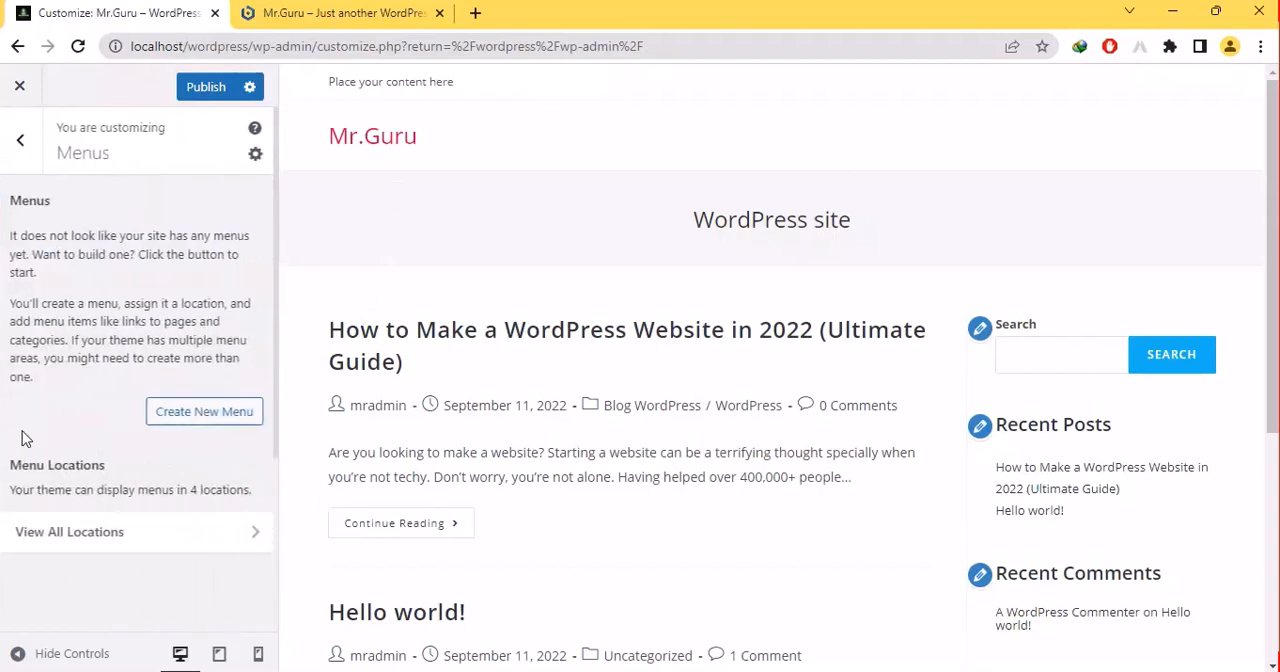
pyautogui.click(208, 394)
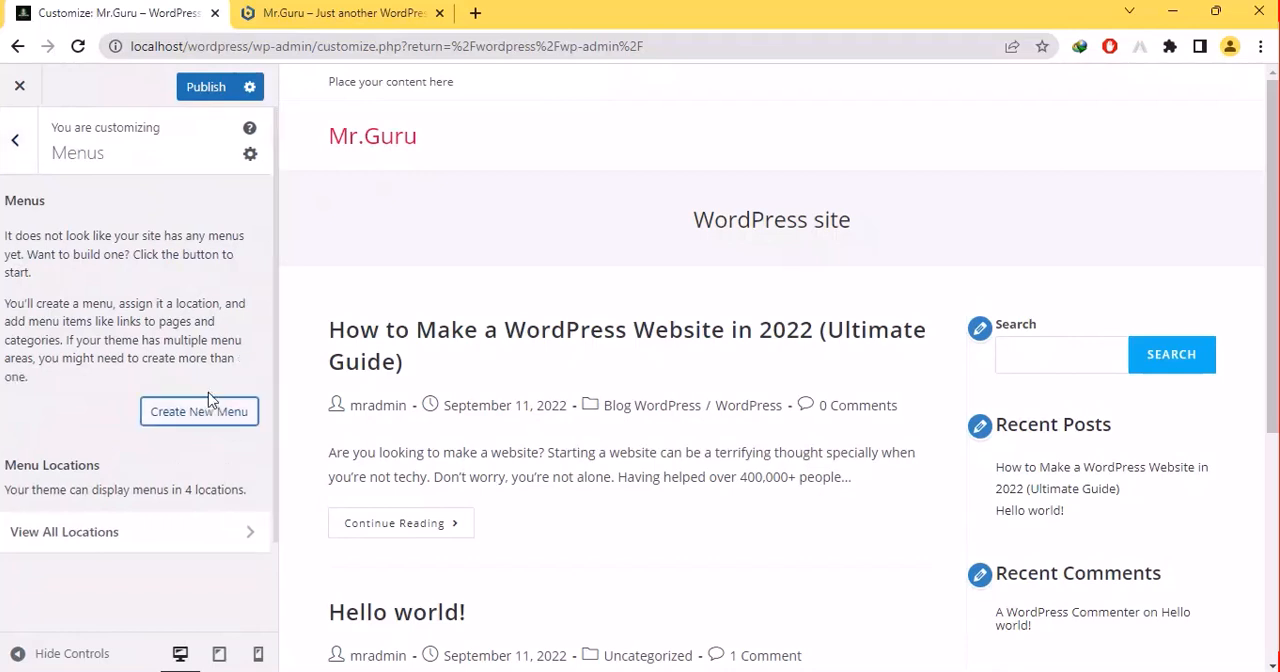
pyautogui.click(27, 456)
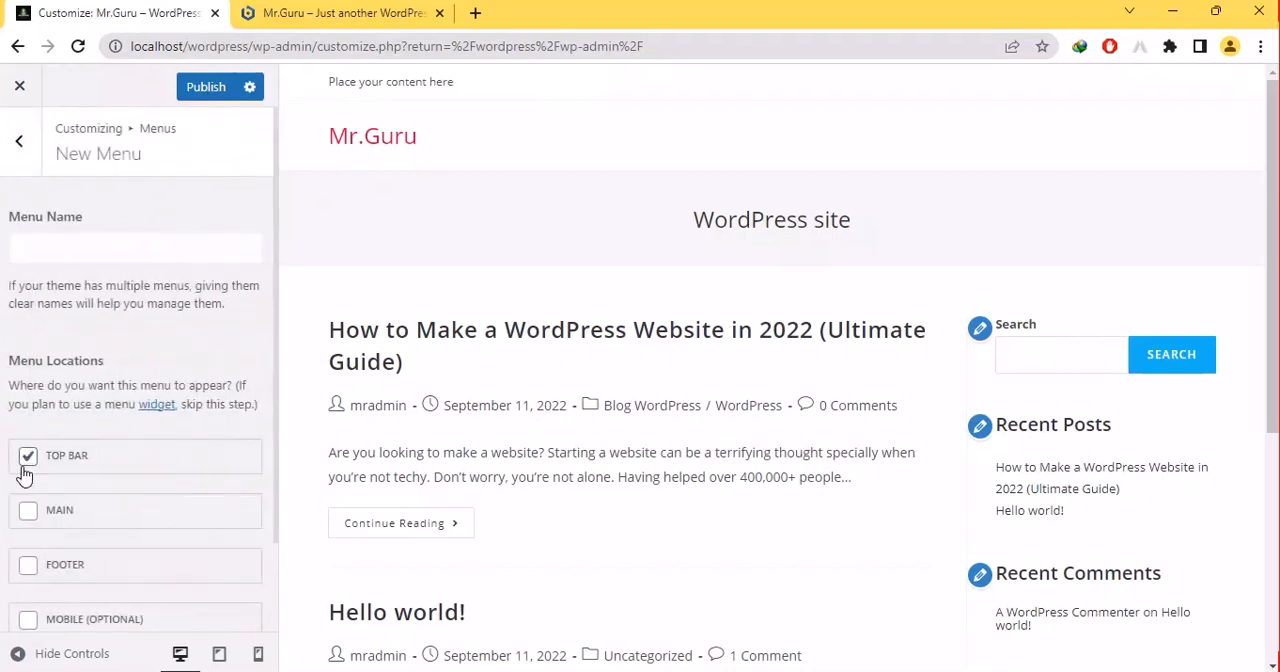
pyautogui.click(28, 512)
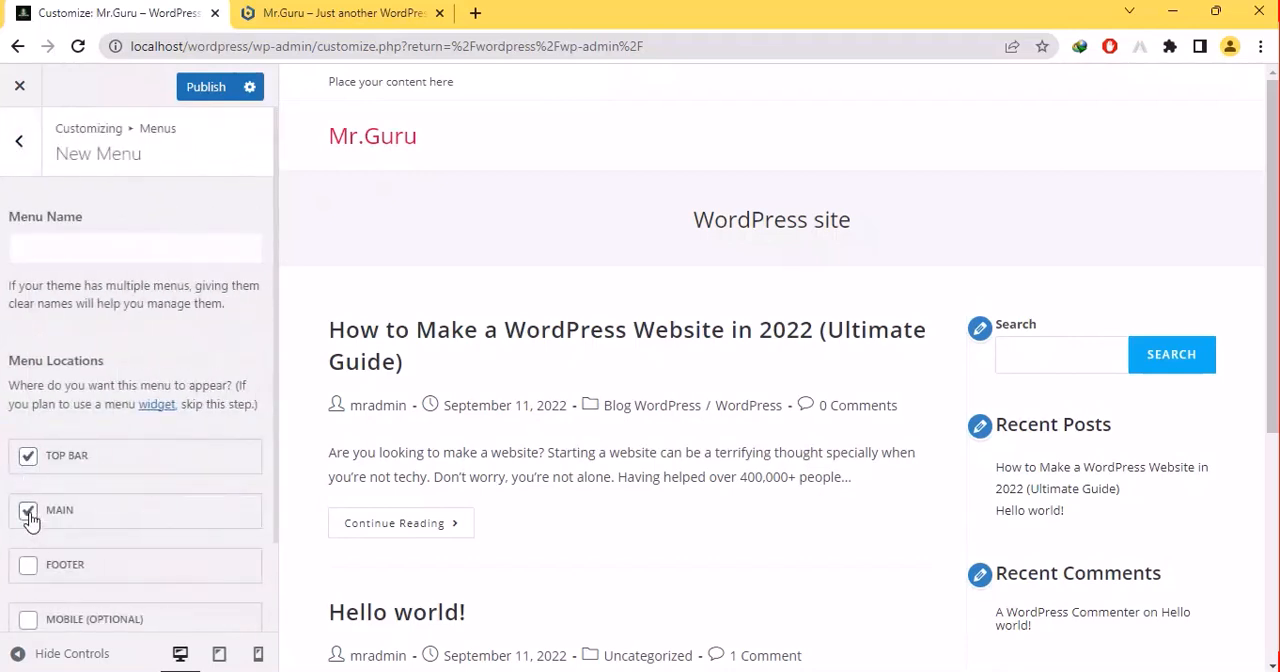
pyautogui.click(28, 566)
pyautogui.click(27, 142)
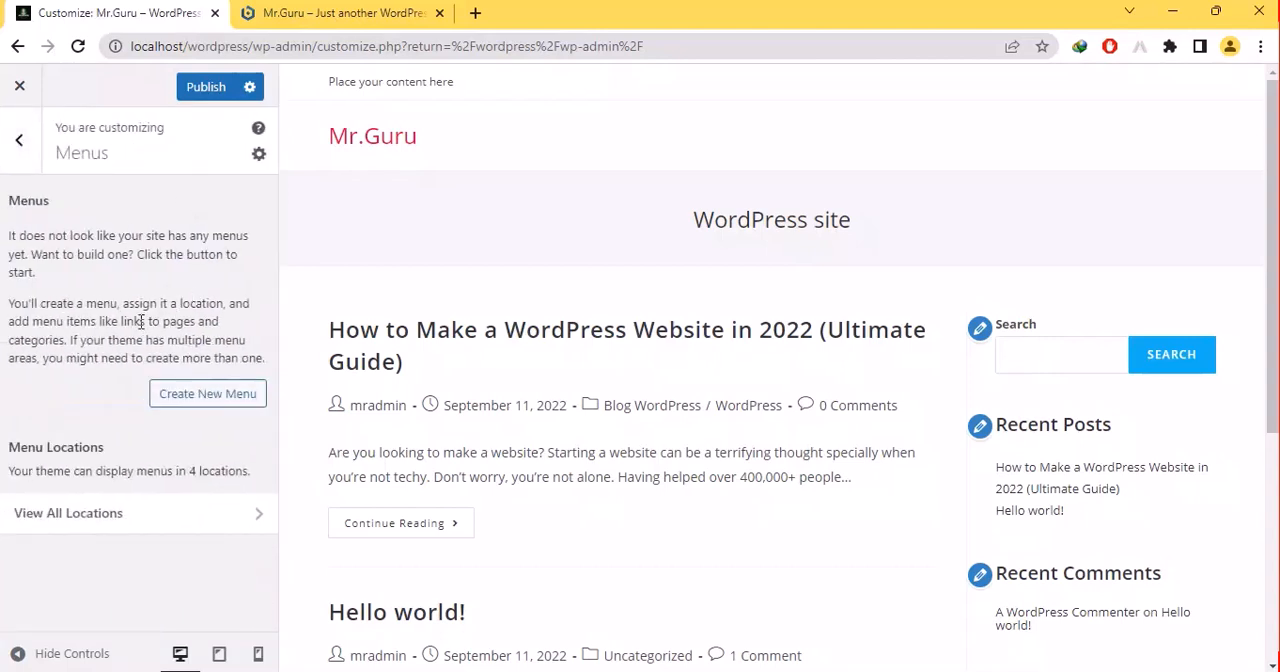
pyautogui.click(19, 155)
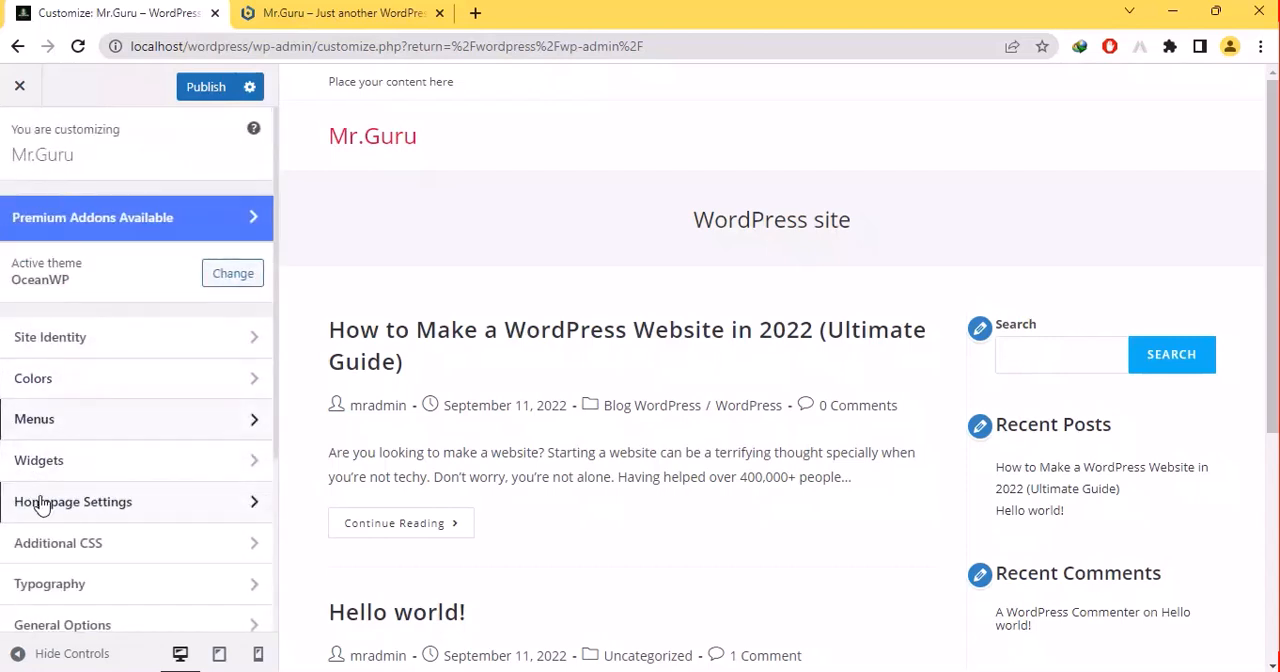
# - Open the Footer 1 widget area for editing and dismiss the block widgets introduction
pyautogui.click(39, 459)
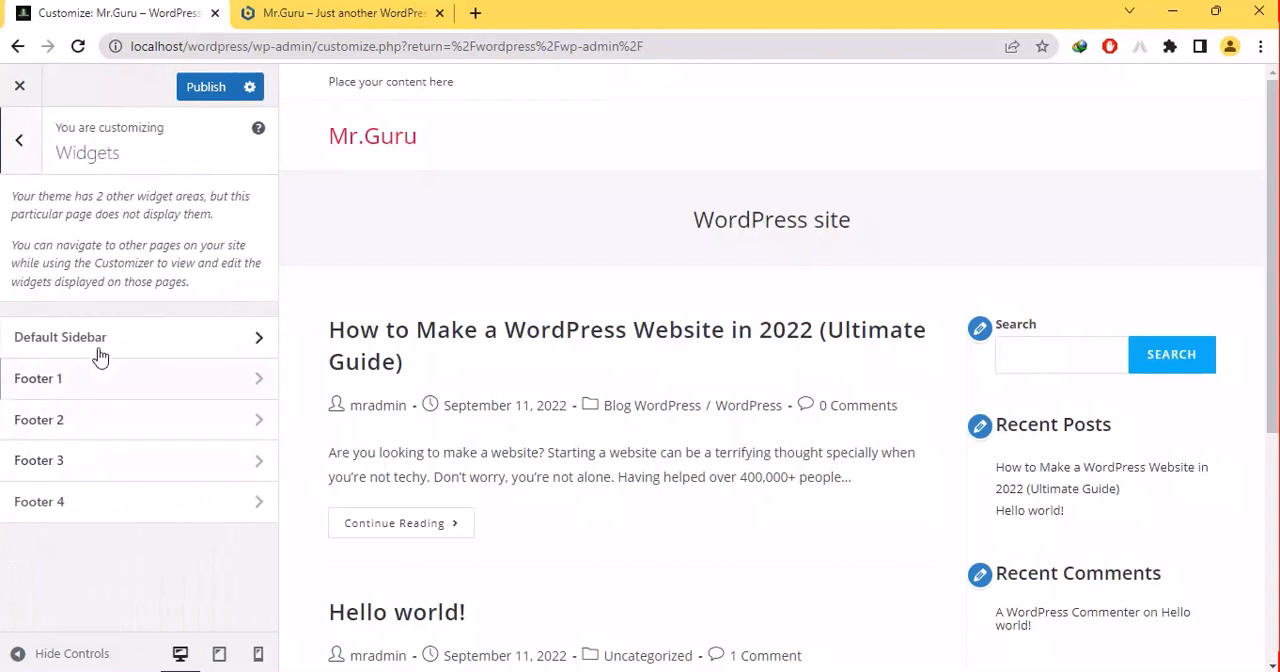
pyautogui.click(80, 378)
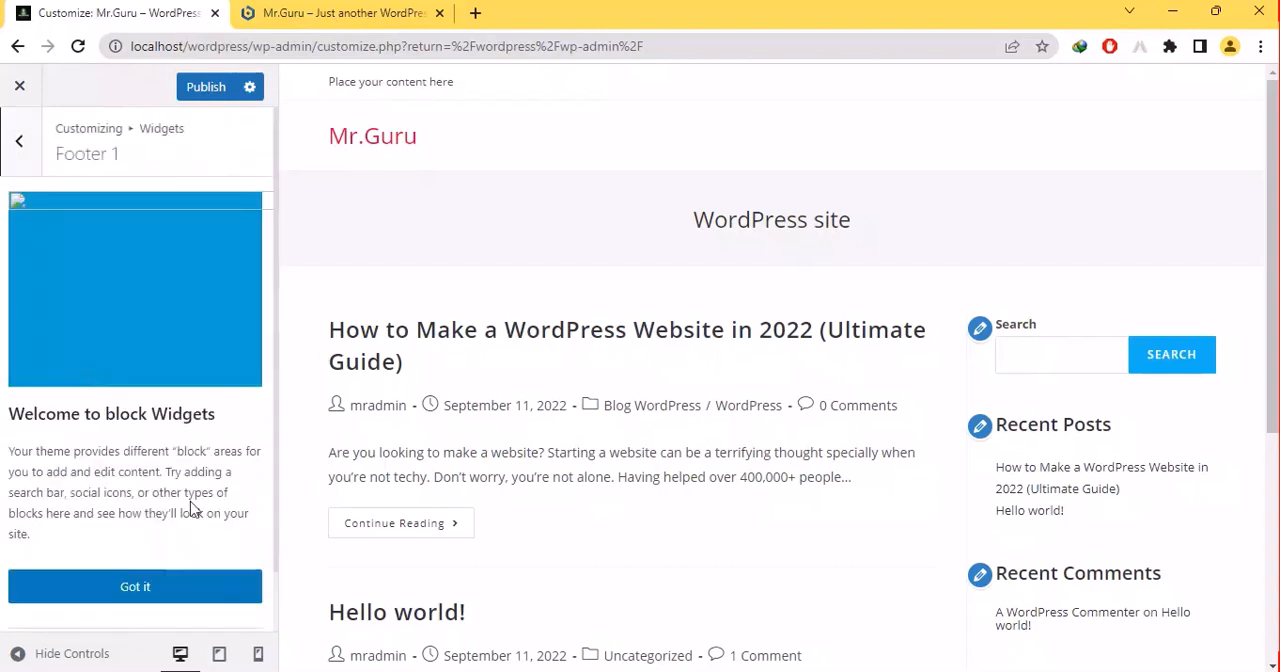
pyautogui.click(169, 589)
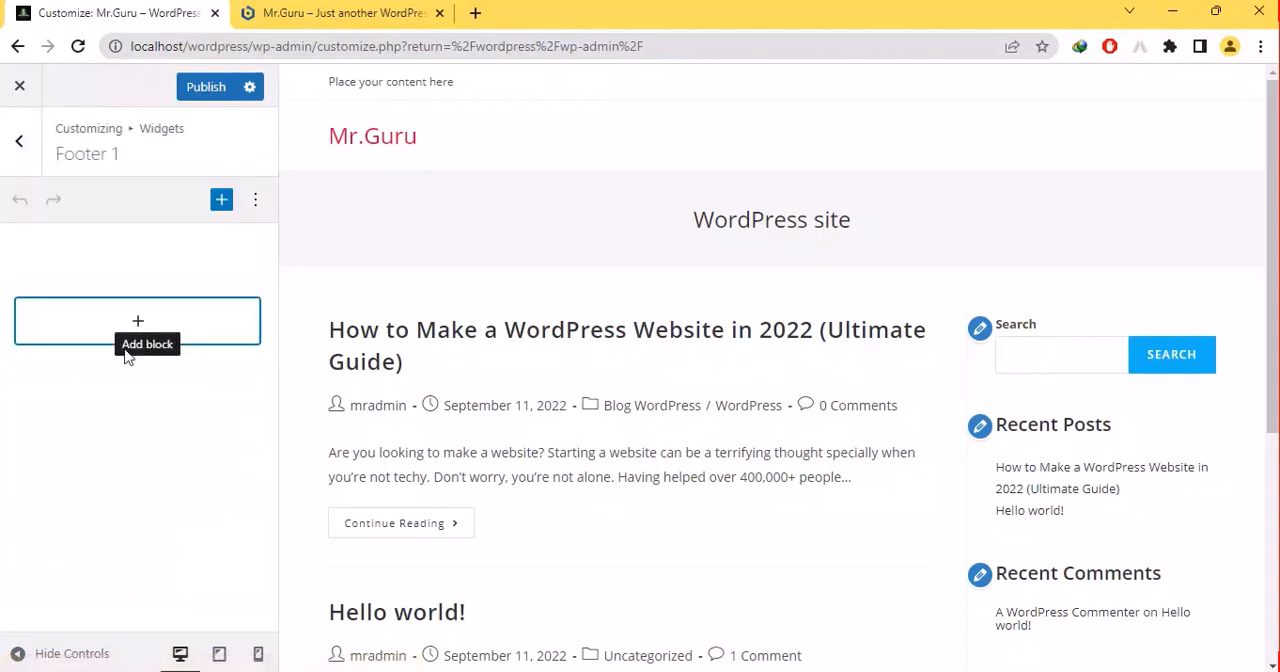
# - Add a Gallery block to the Footer 1 widget area and undo it
pyautogui.click(137, 332)
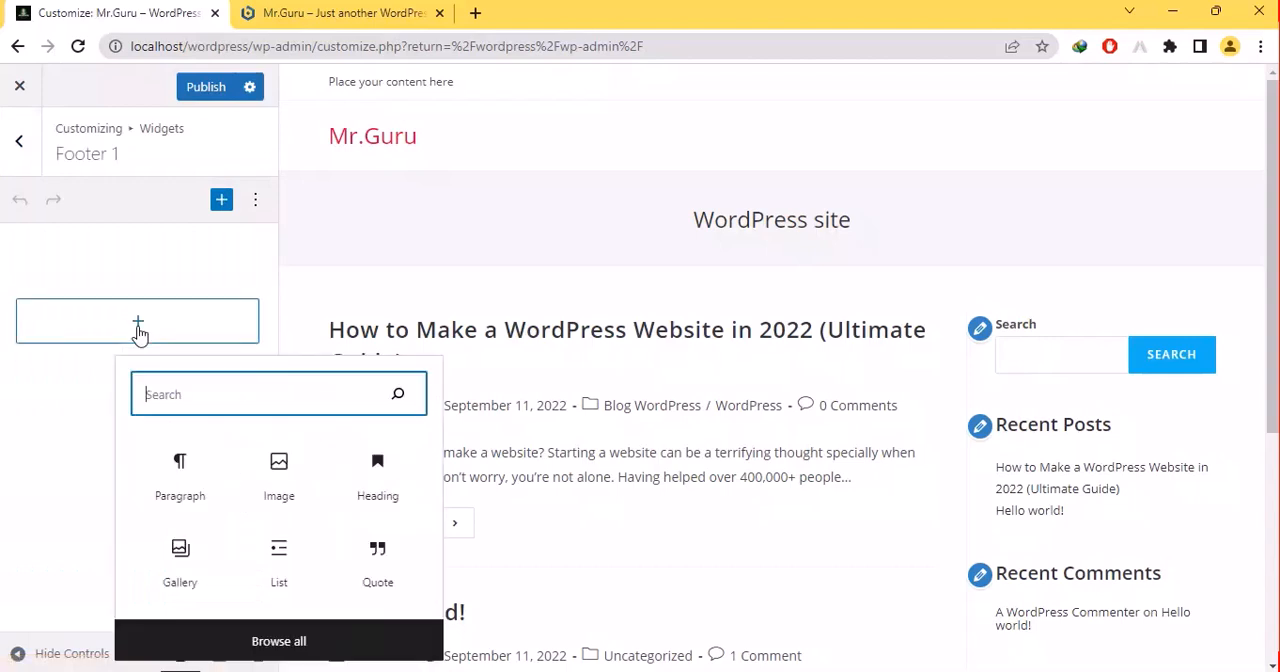
pyautogui.click(170, 567)
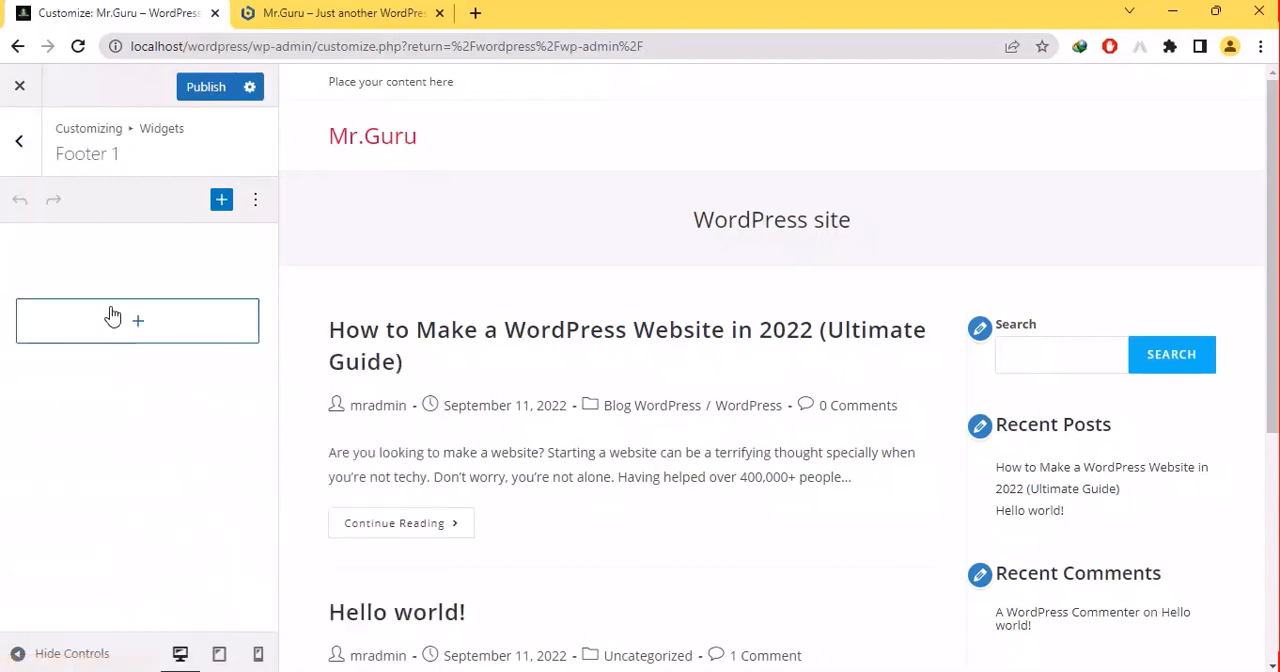
pyautogui.click(162, 333)
pyautogui.click(168, 559)
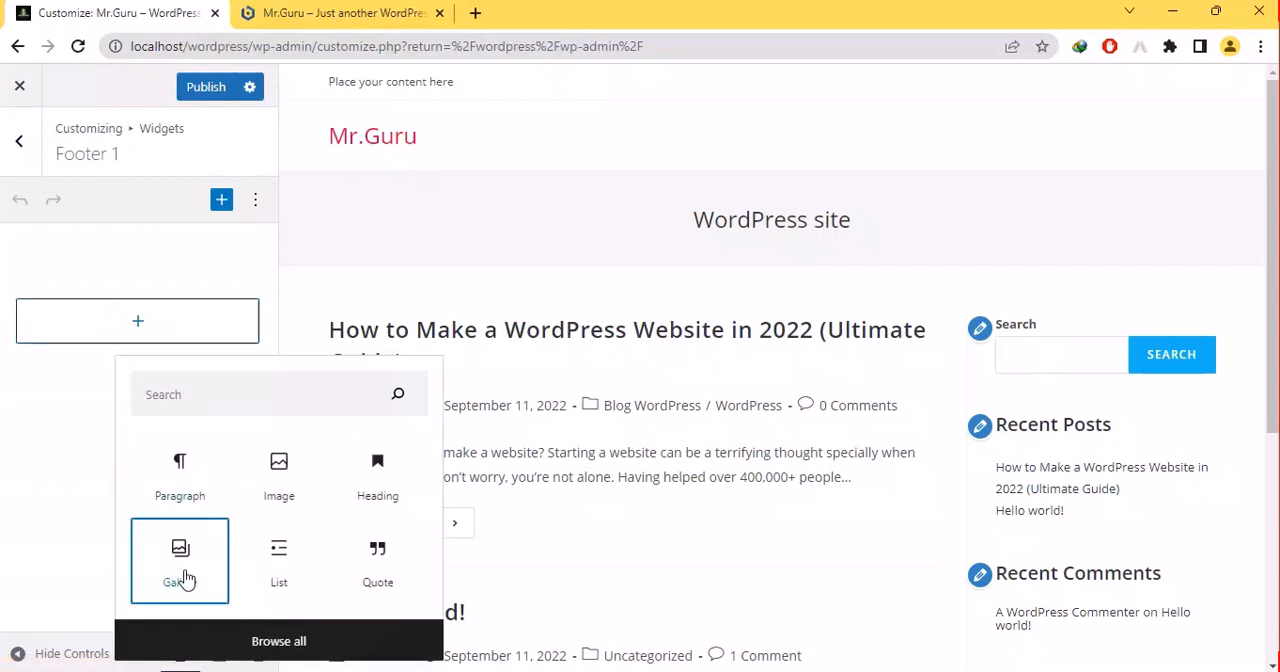
pyautogui.click(20, 201)
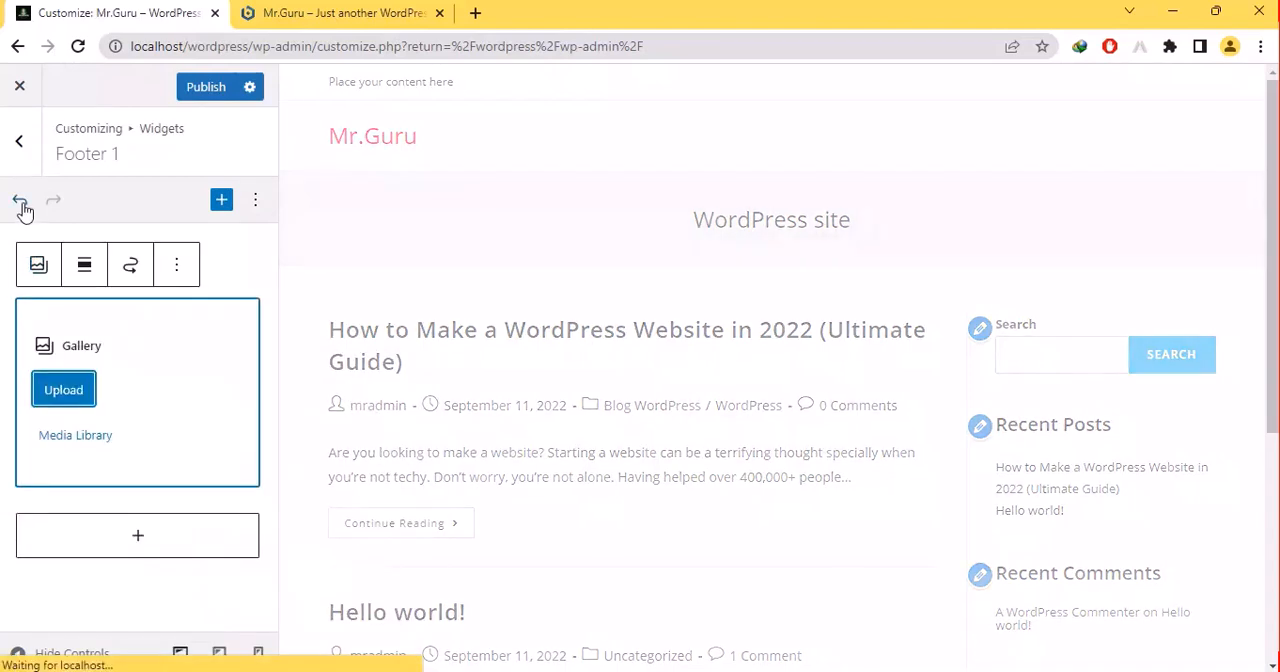
pyautogui.click(21, 202)
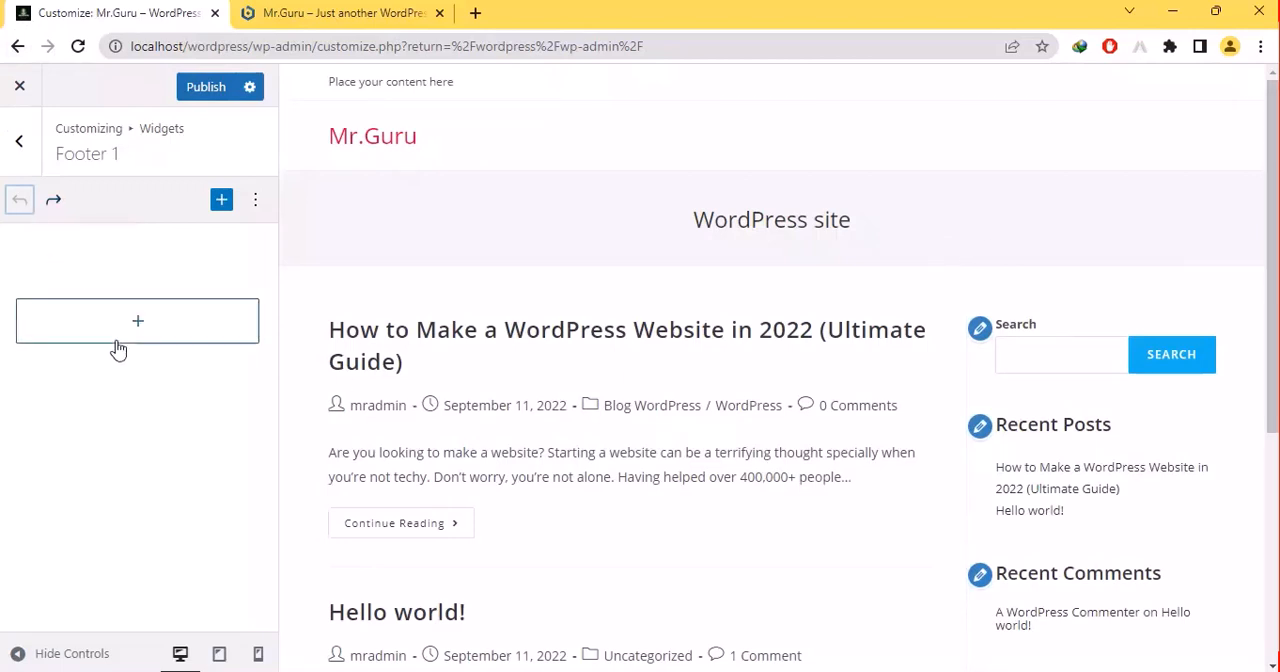
# - Browse the available blocks and add an Image block to the Footer 1 widget area
pyautogui.click(118, 345)
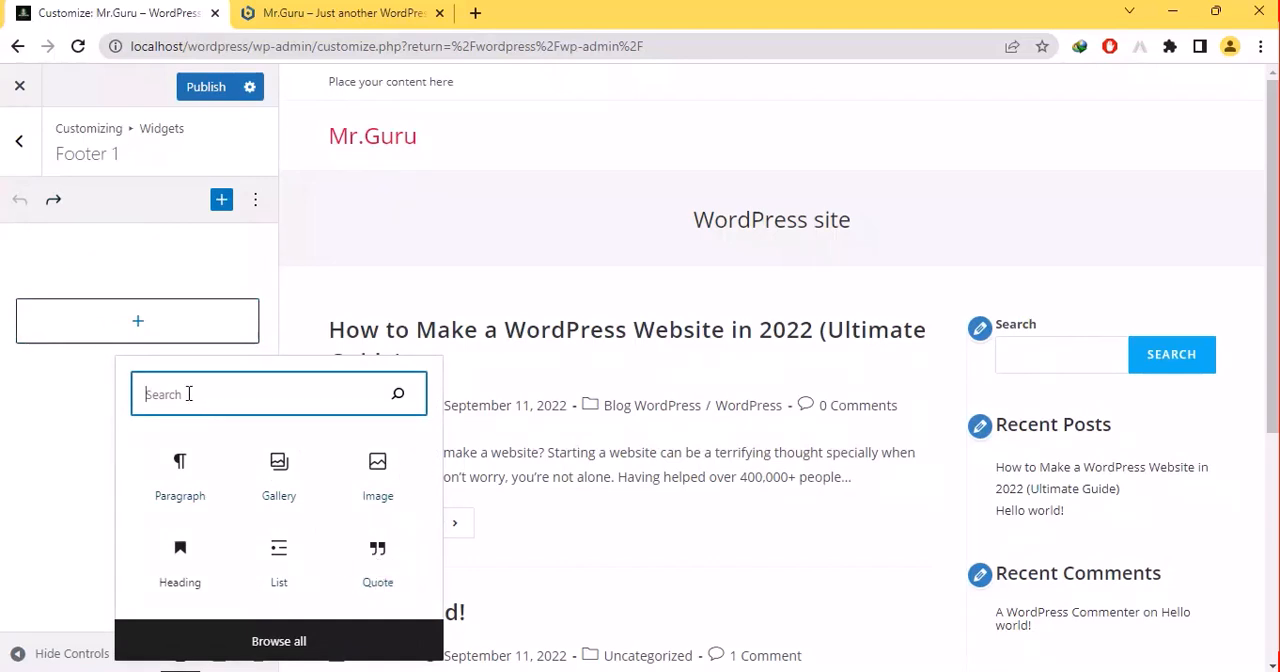
pyautogui.write('p')
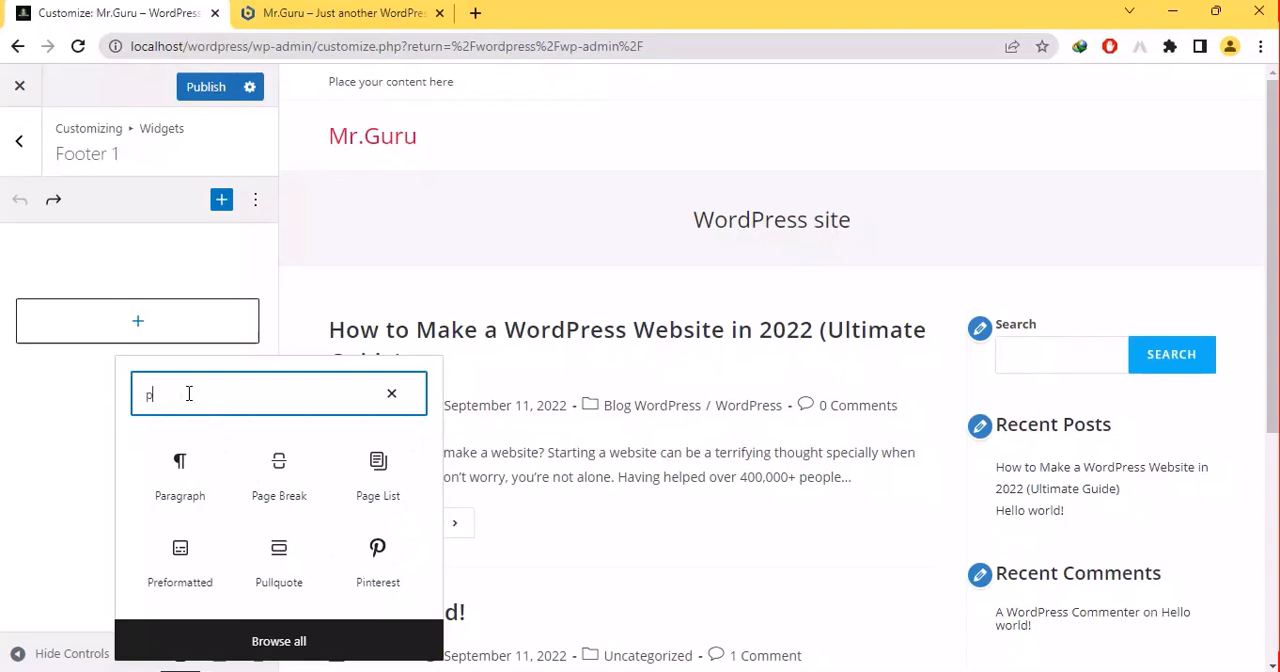
pyautogui.write('o')
pyautogui.press('BackSpace')
pyautogui.press('BackSpace')
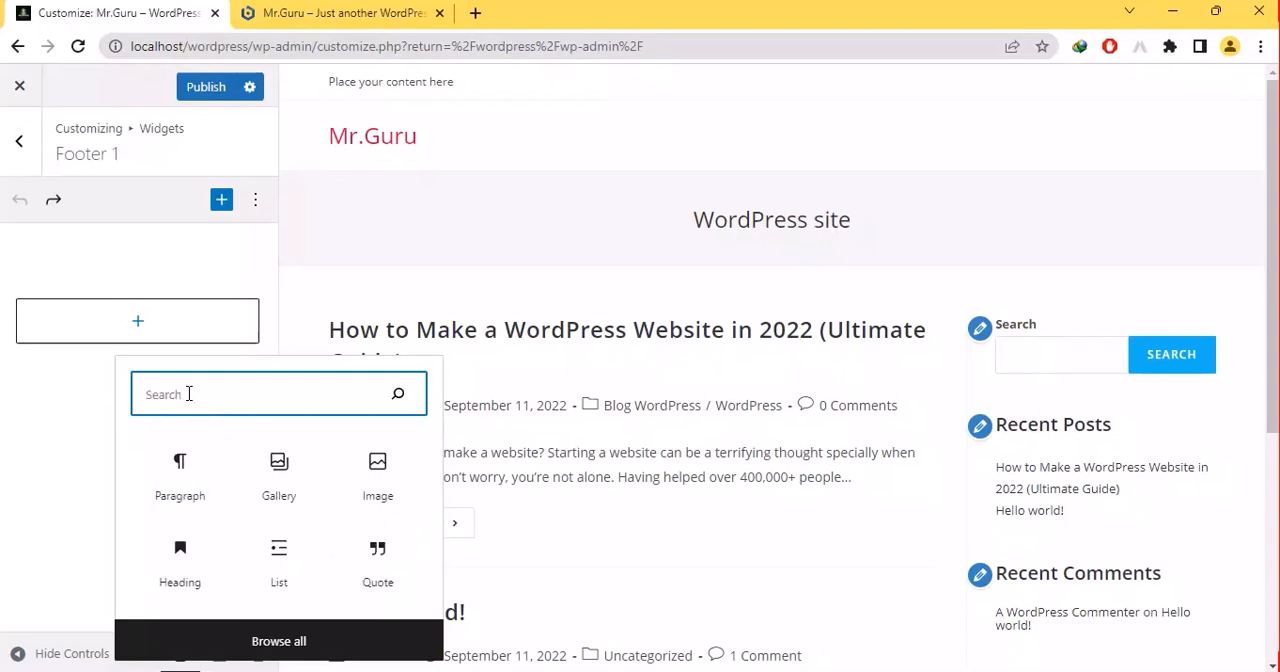
pyautogui.click(385, 475)
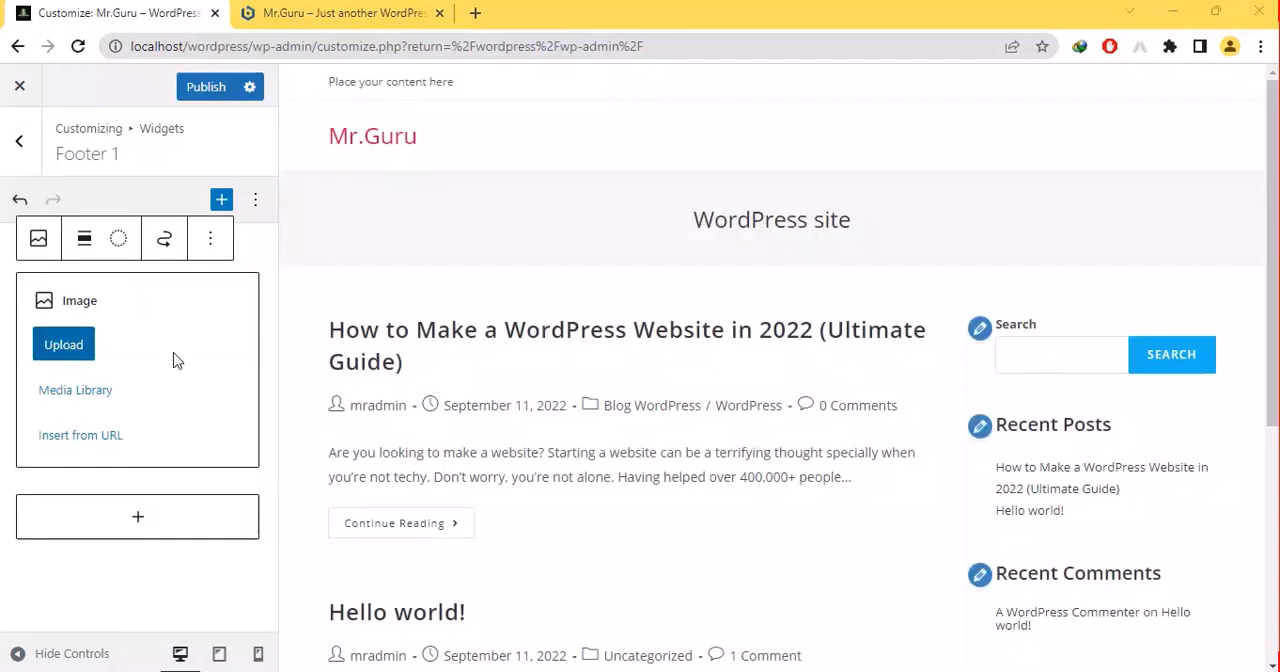
# - Upload the red mysterious-esport-mascot-logo-design_119810-984 picture into the Footer 1 Image block, and undo both the picture and the block
pyautogui.click(63, 347)
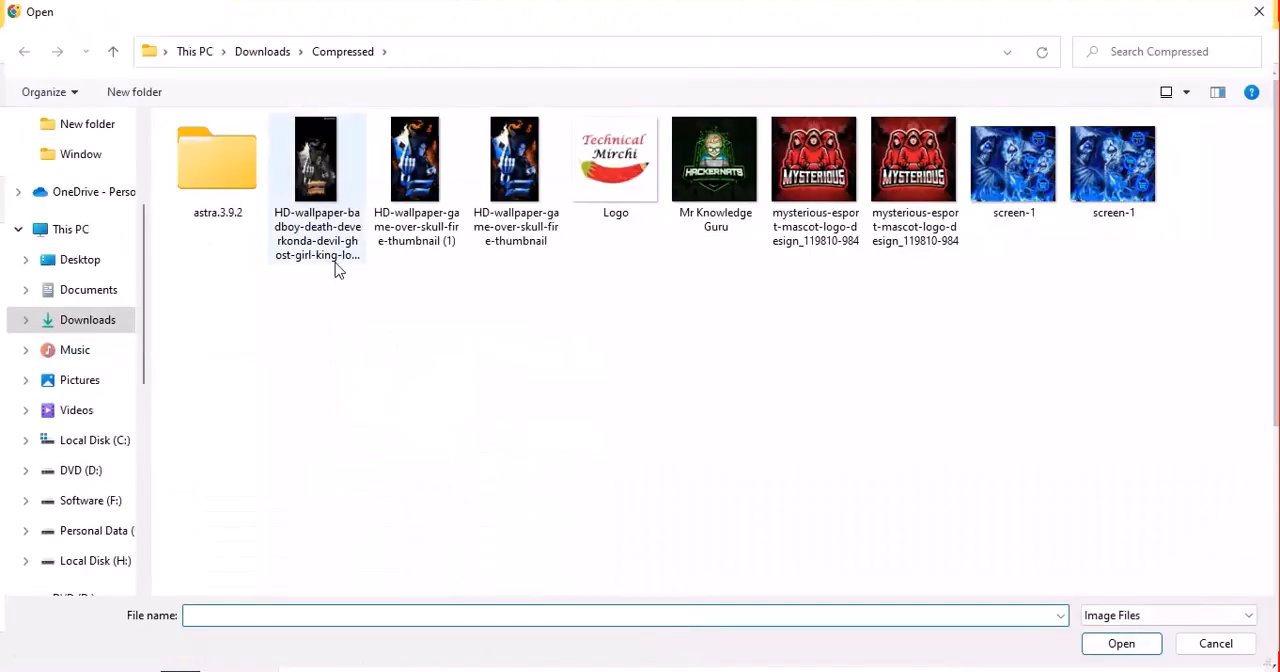
pyautogui.click(336, 262)
pyautogui.click(319, 304)
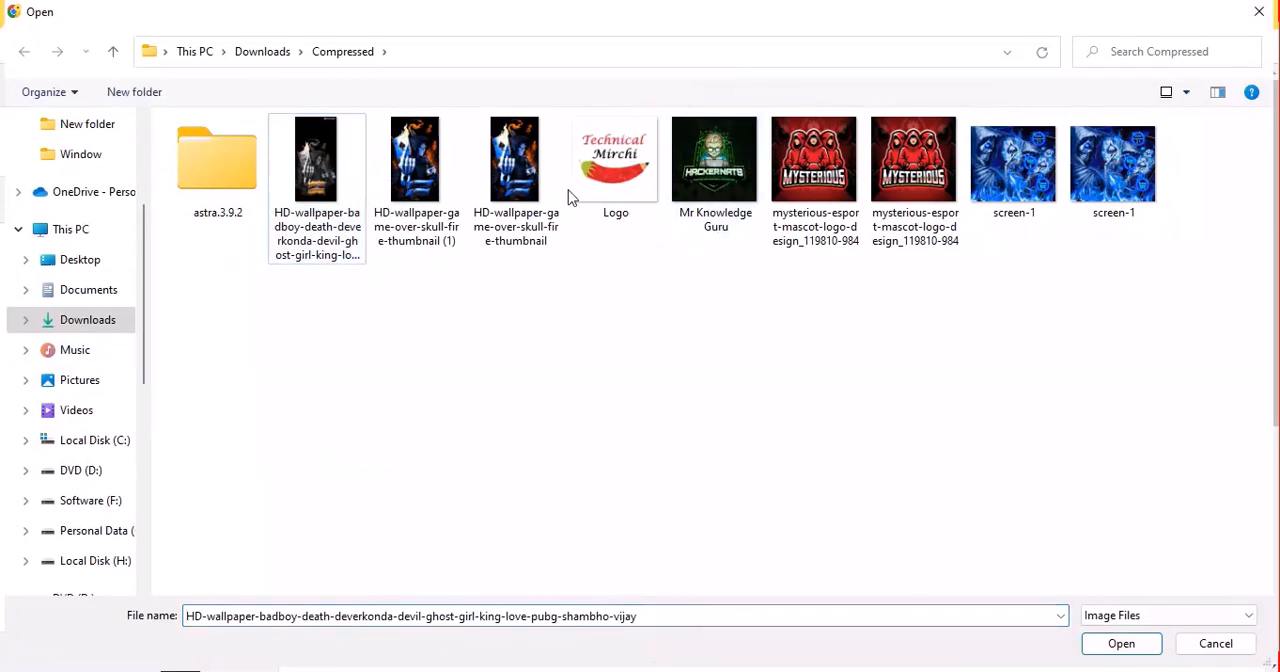
pyautogui.press('Right')
pyautogui.press('Right')
pyautogui.press('Right')
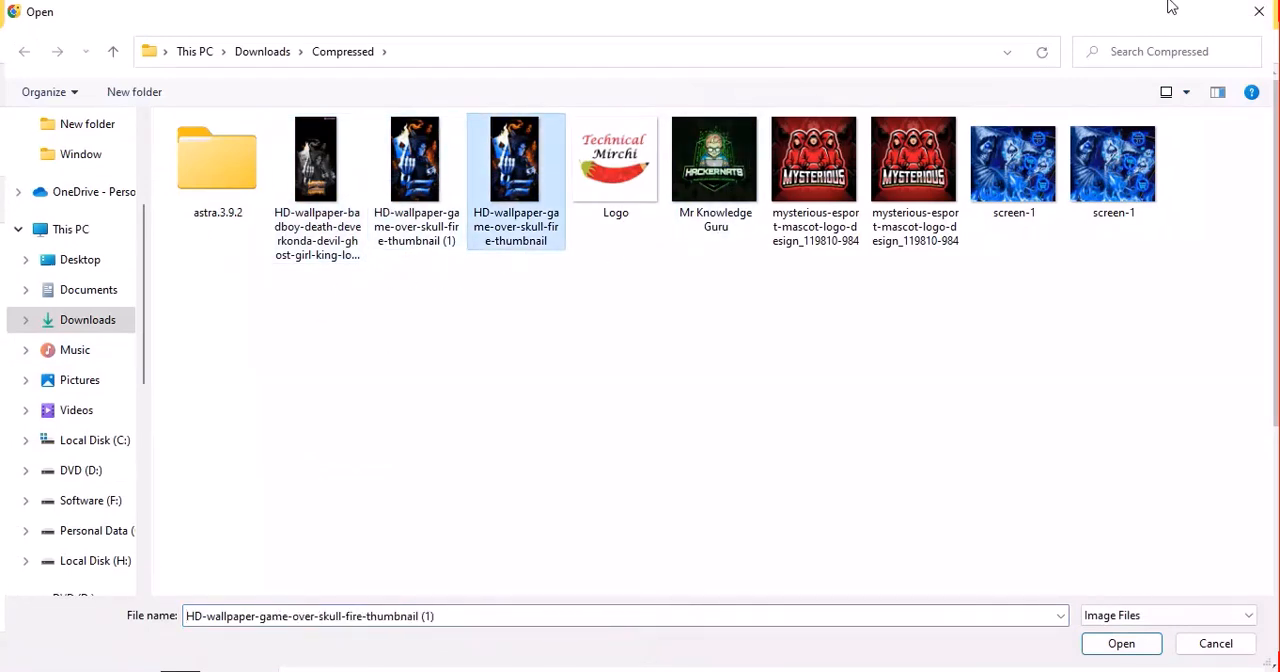
pyautogui.press('Right')
pyautogui.doubleClick(885, 172)
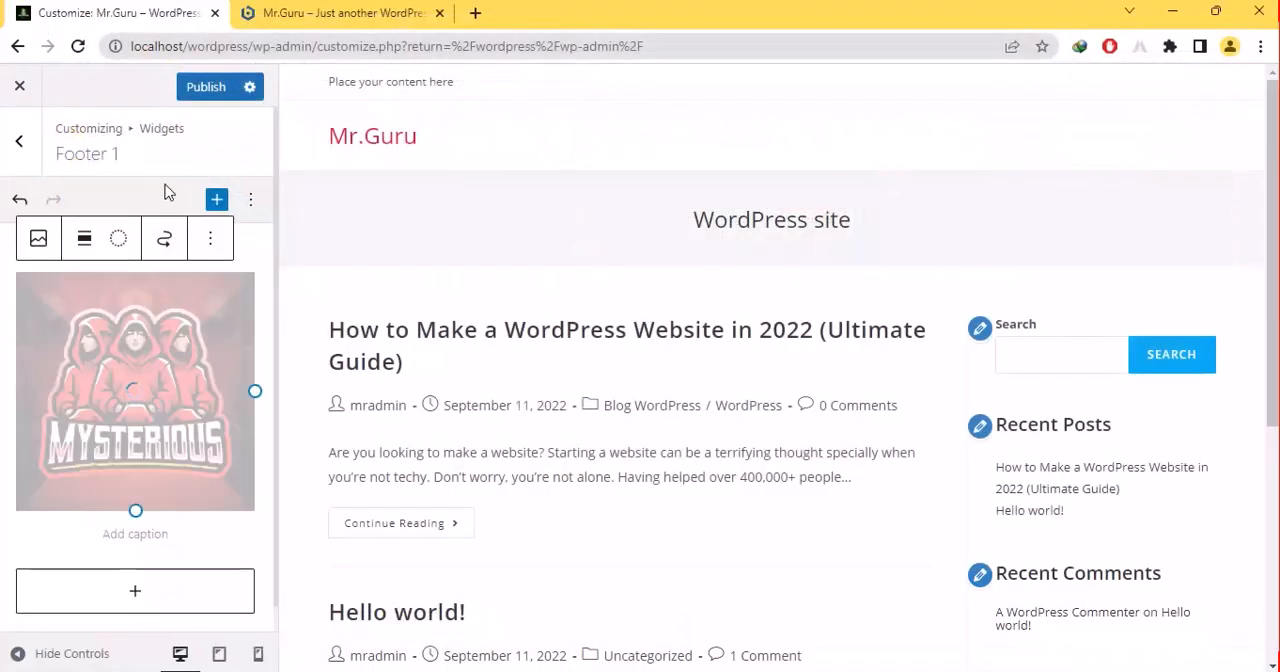
pyautogui.click(19, 198)
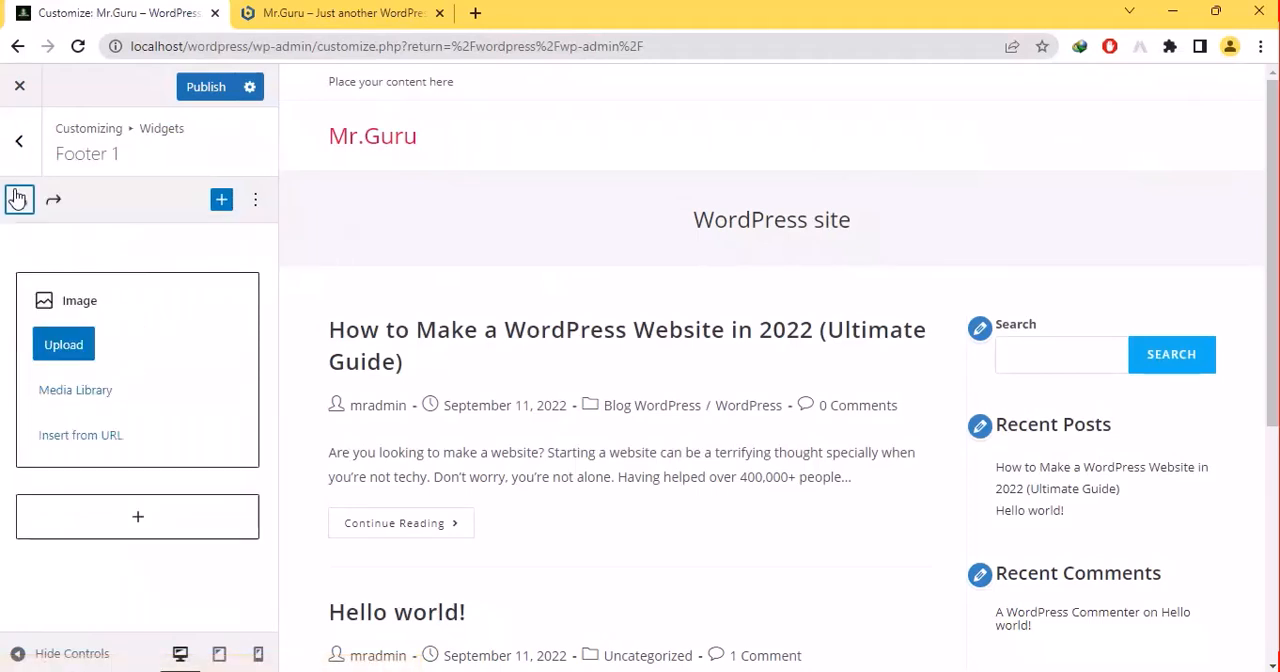
pyautogui.click(17, 199)
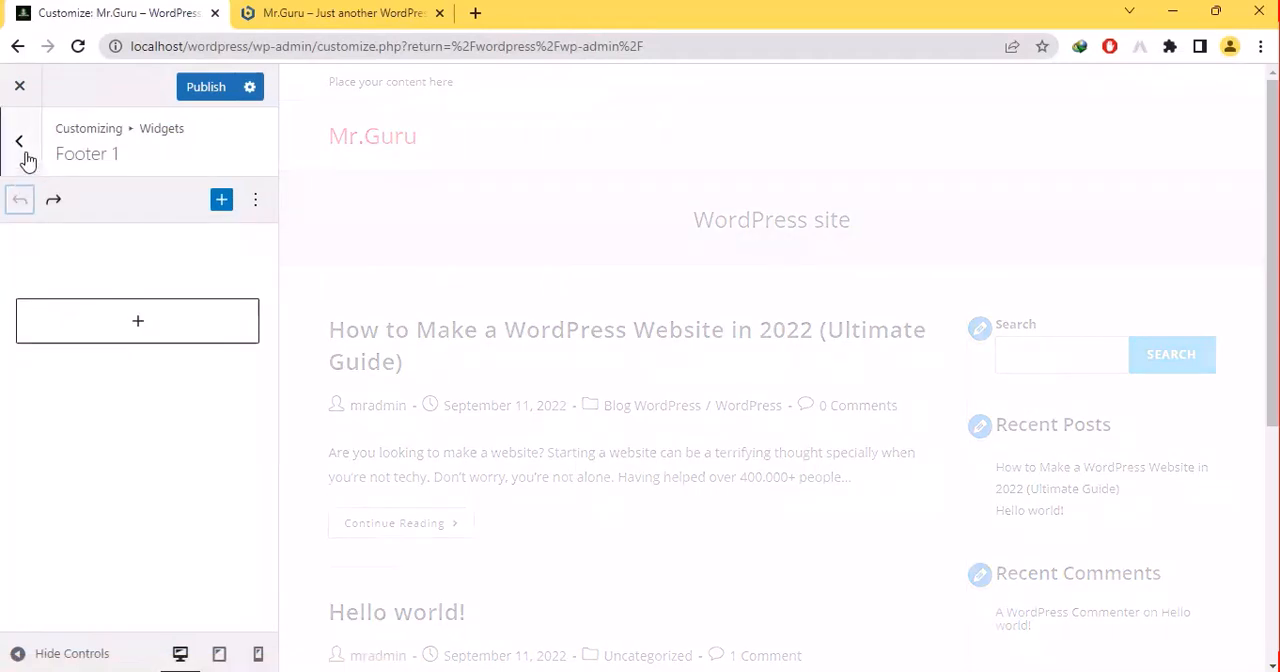
# - Look at the Footer 4 widget area and the previewed page's footer, and return to the main customizer sections
pyautogui.click(28, 160)
pyautogui.click(34, 509)
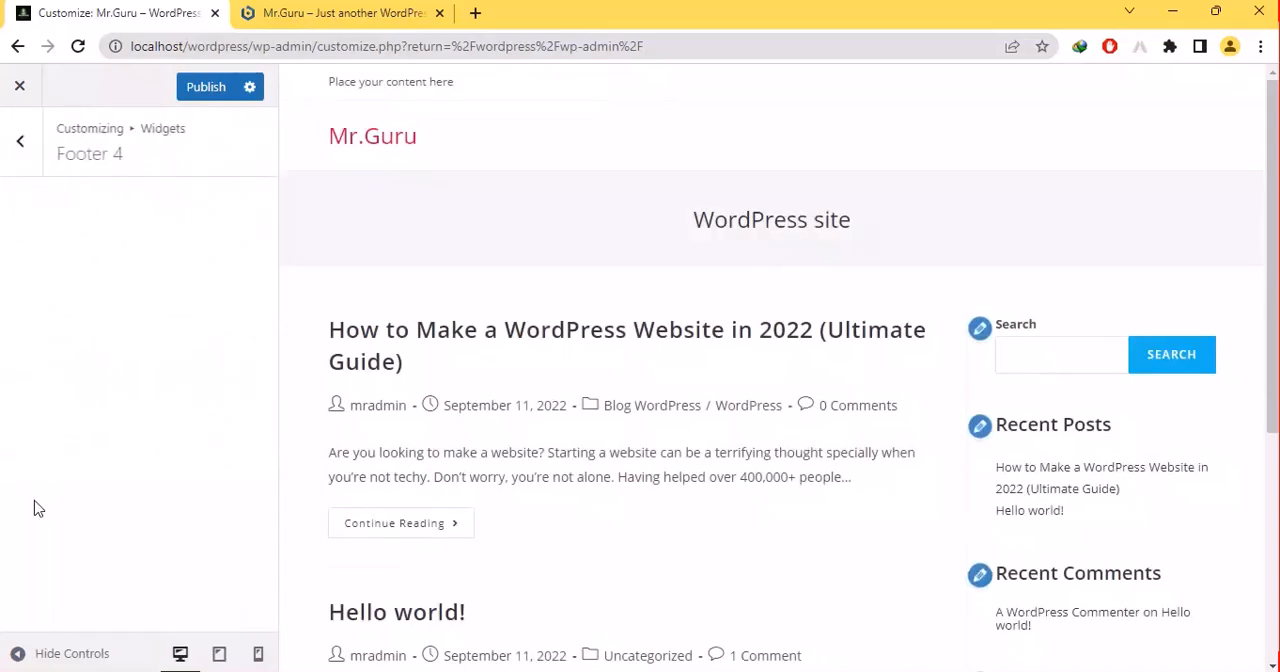
pyautogui.moveTo(1272, 255); pyautogui.dragTo(1272, 481)
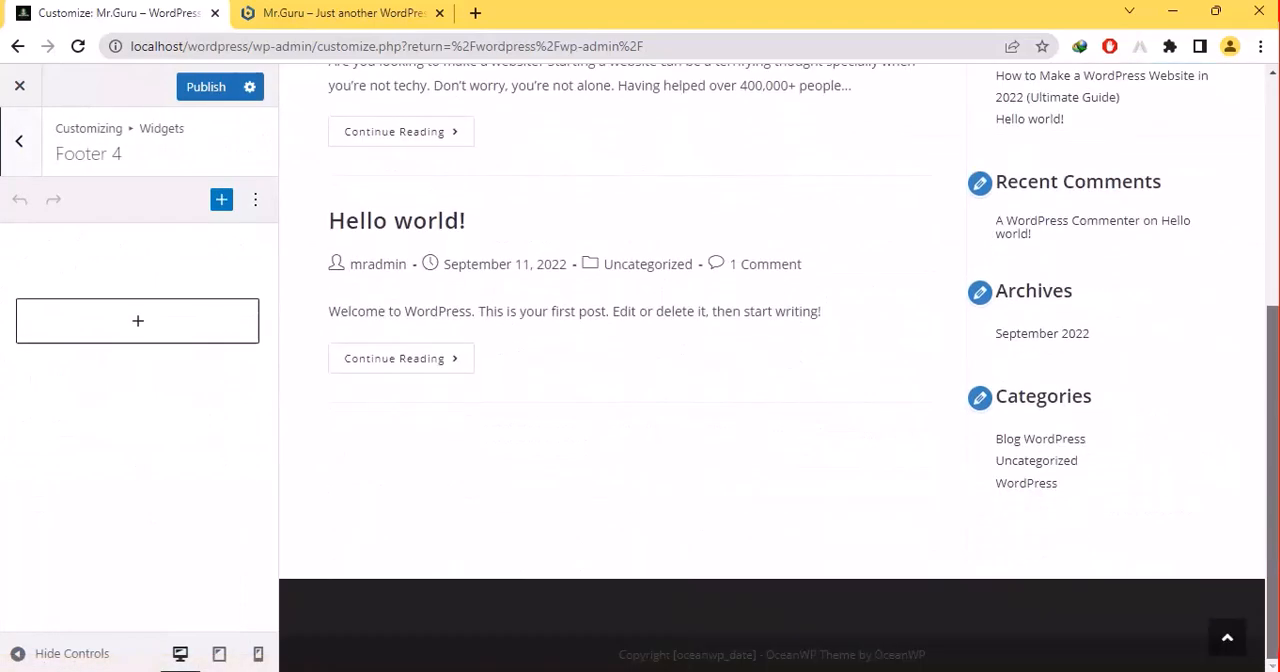
pyautogui.scroll(2, 1255, 450)
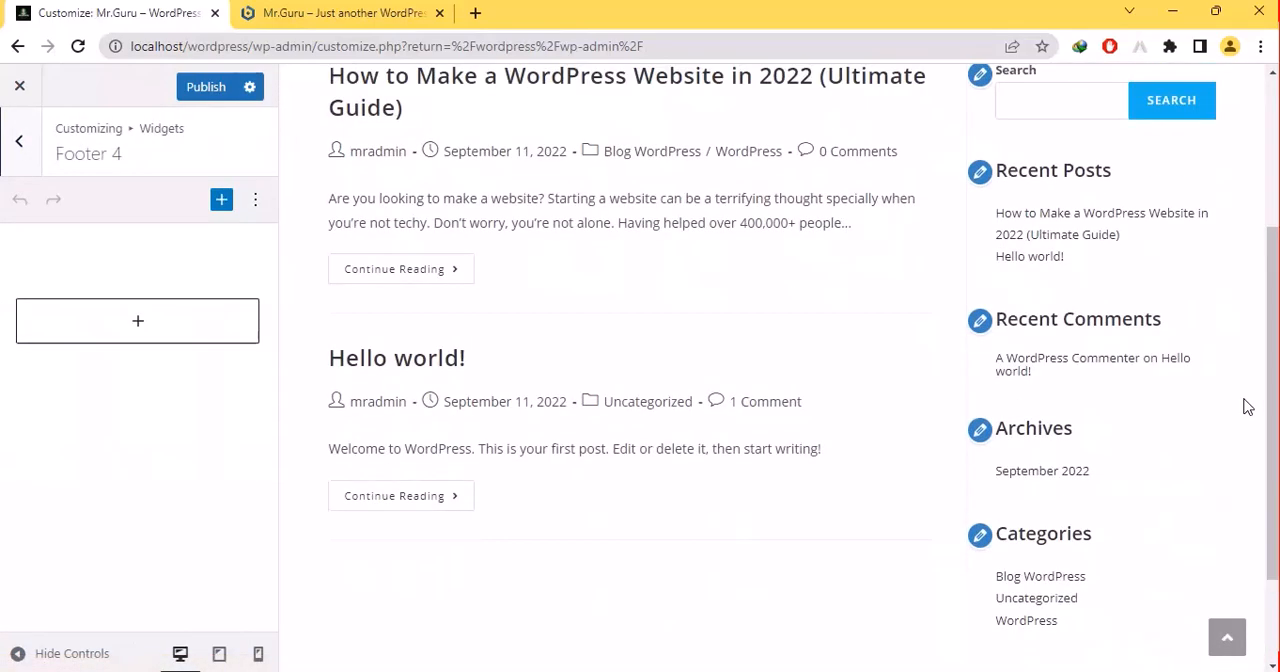
pyautogui.click(9, 145)
pyautogui.click(9, 145)
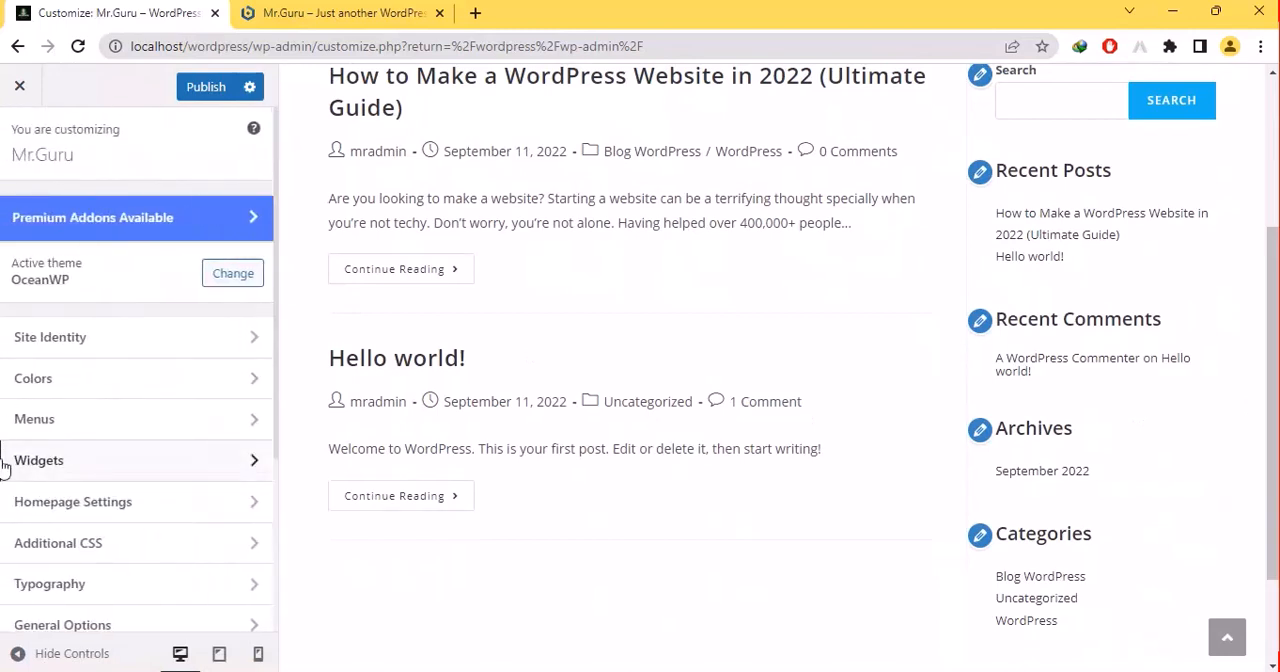
# - Set the homepage to display a static page, with Abouts US as the homepage and Content US as the posts page
pyautogui.click(63, 508)
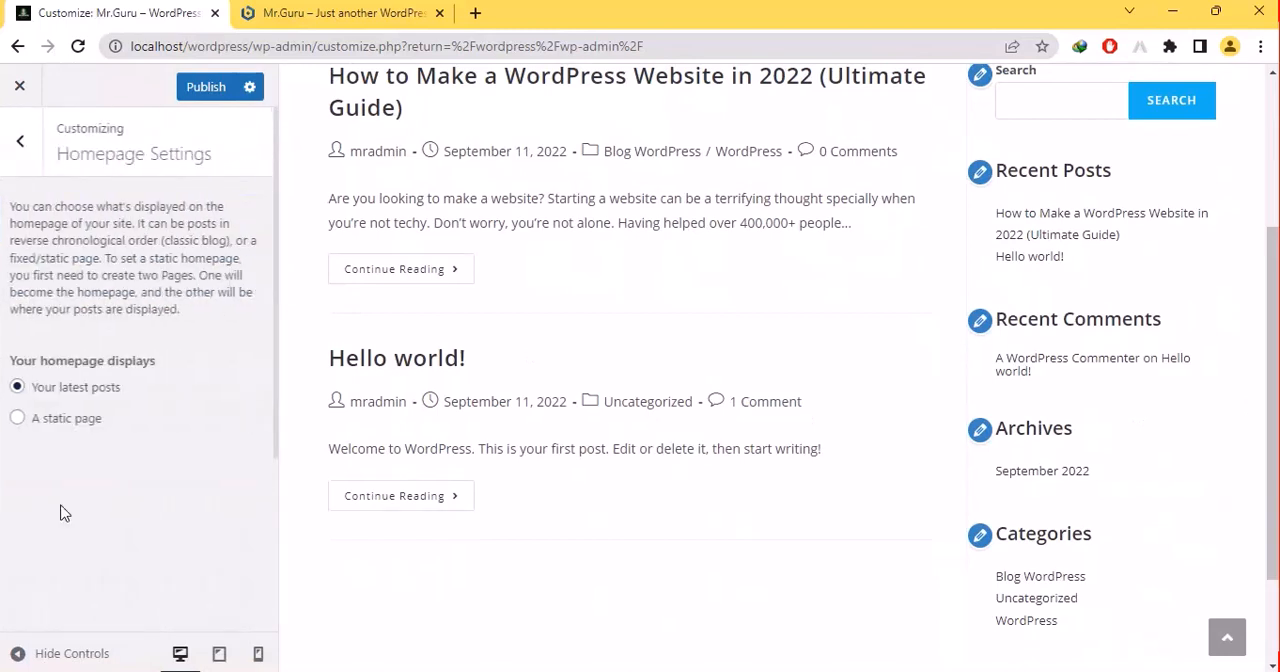
pyautogui.click(17, 418)
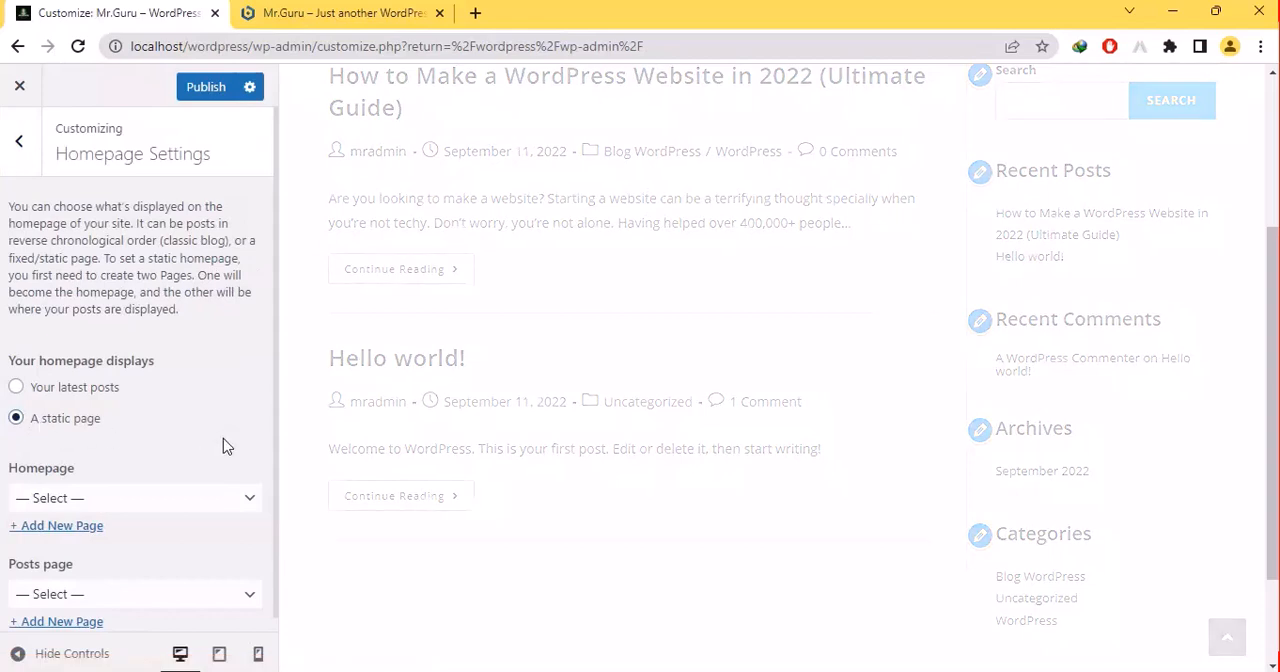
pyautogui.click(82, 501)
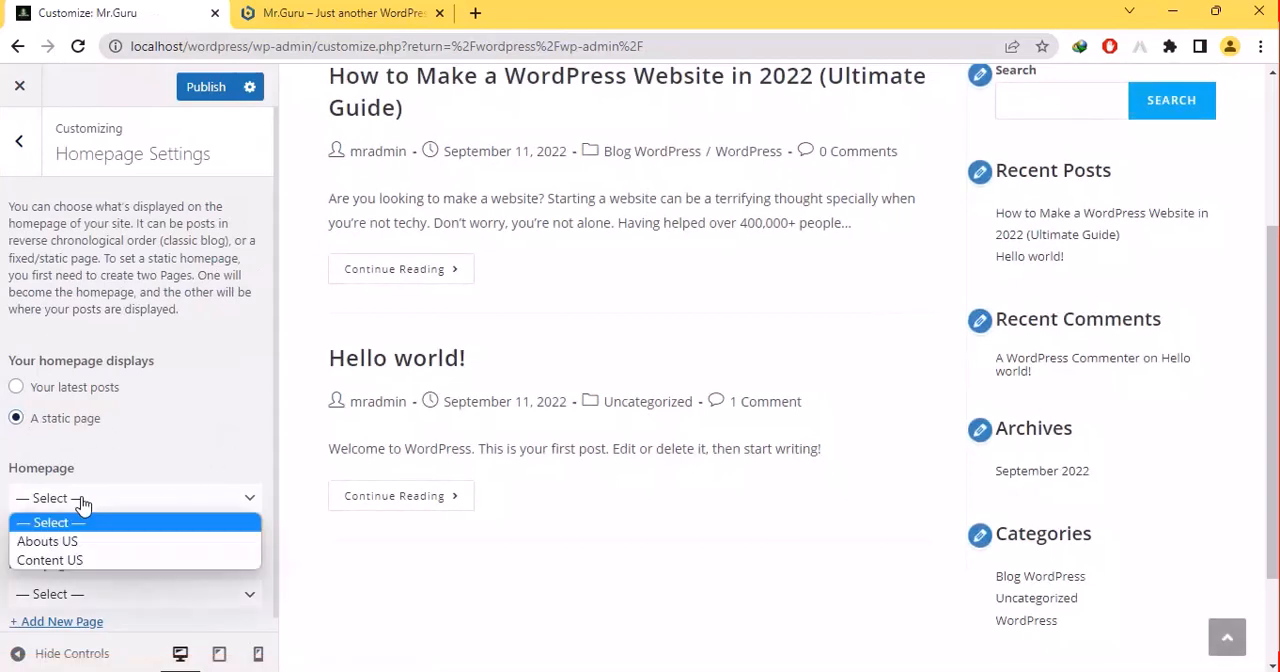
pyautogui.click(47, 541)
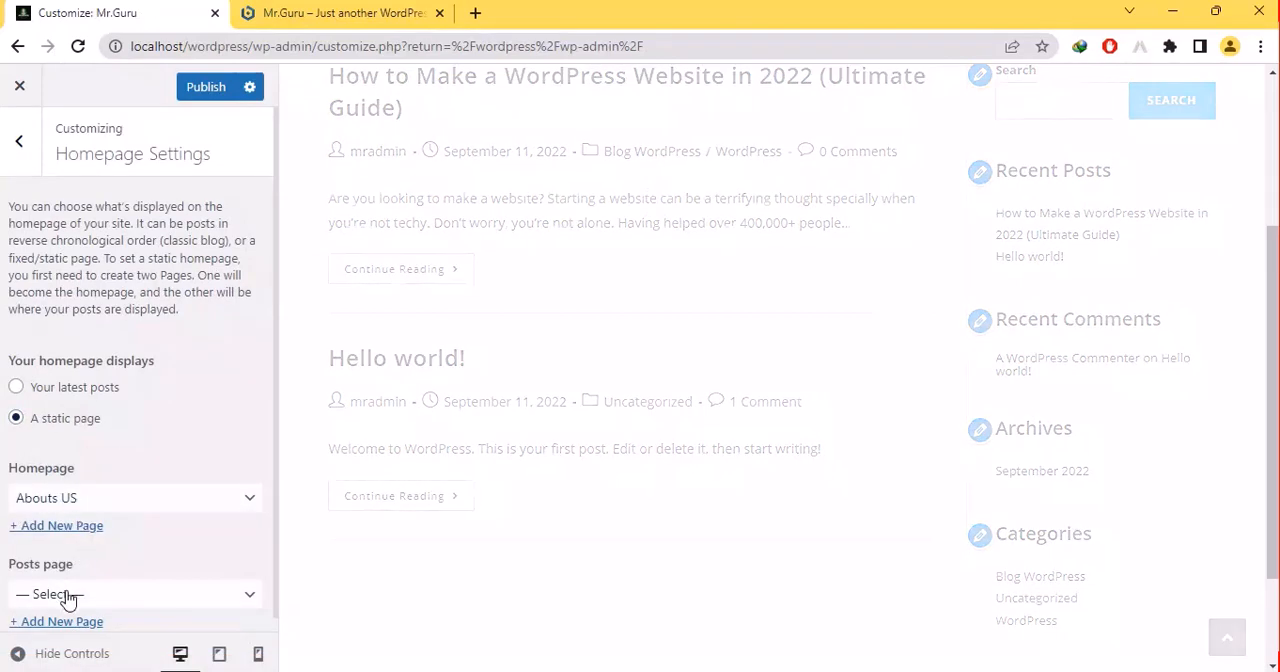
pyautogui.click(68, 596)
pyautogui.click(52, 655)
pyautogui.moveTo(277, 487); pyautogui.dragTo(275, 517)
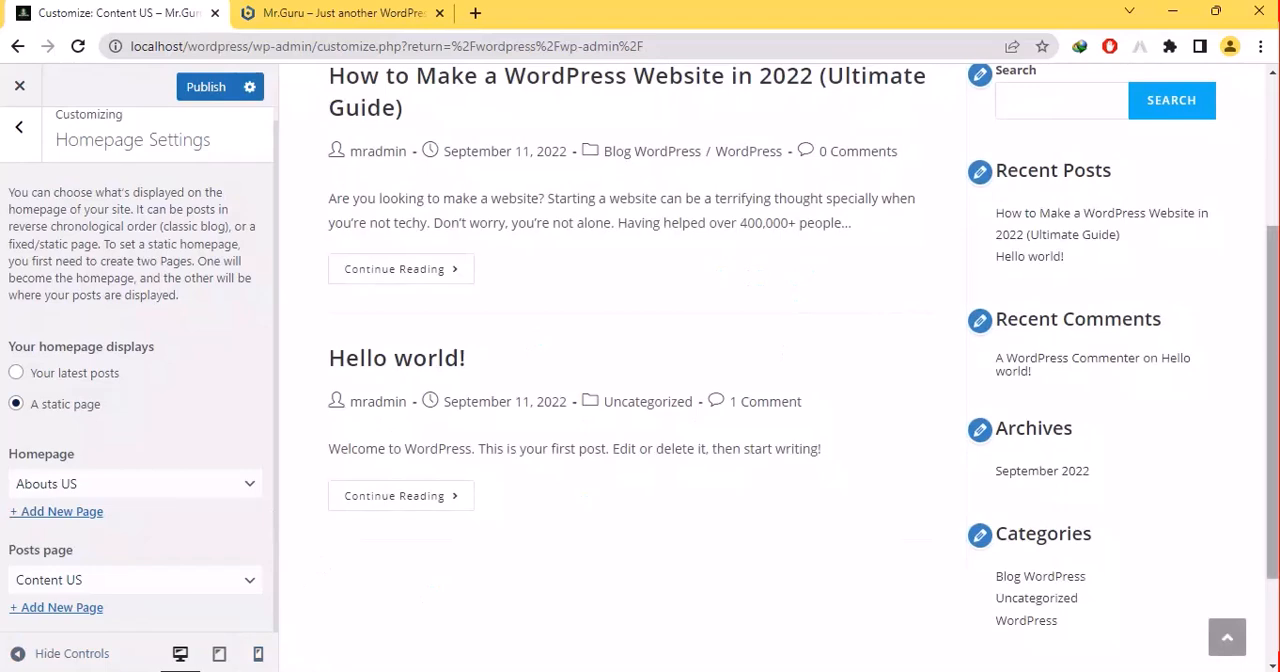
pyautogui.moveTo(1273, 390); pyautogui.dragTo(1273, 240)
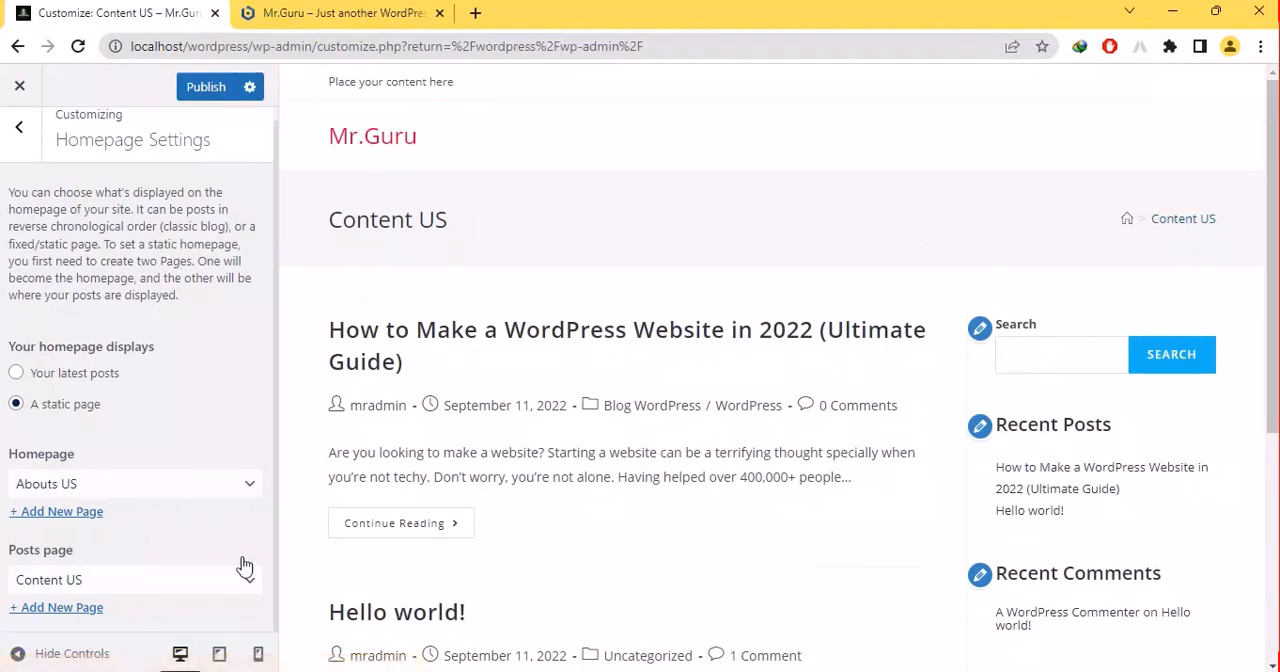
# - Try Content US as the static homepage and set it back to Abouts US
pyautogui.click(108, 490)
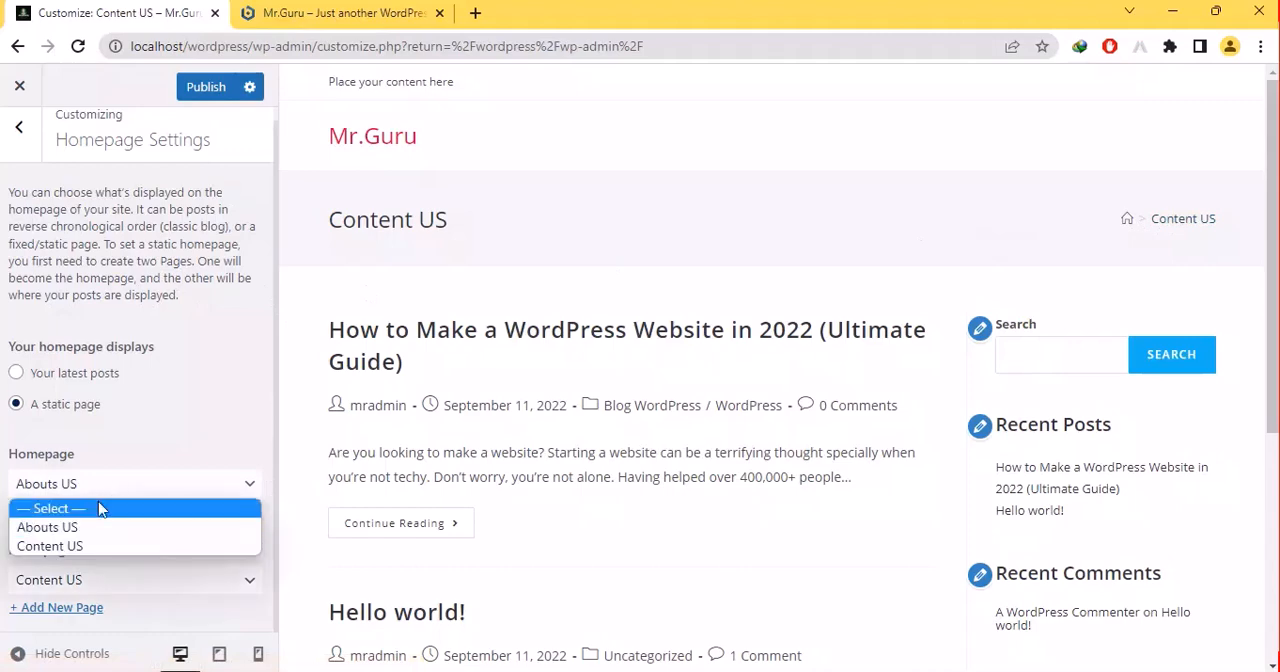
pyautogui.click(98, 503)
pyautogui.click(149, 486)
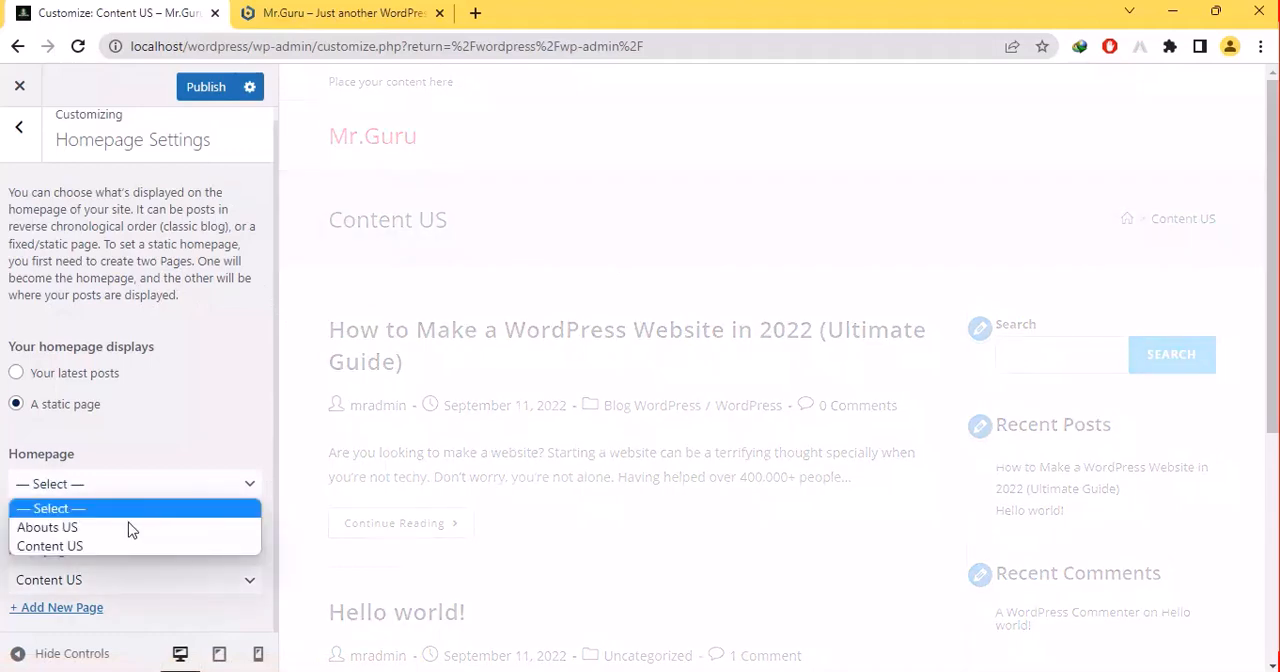
pyautogui.click(106, 545)
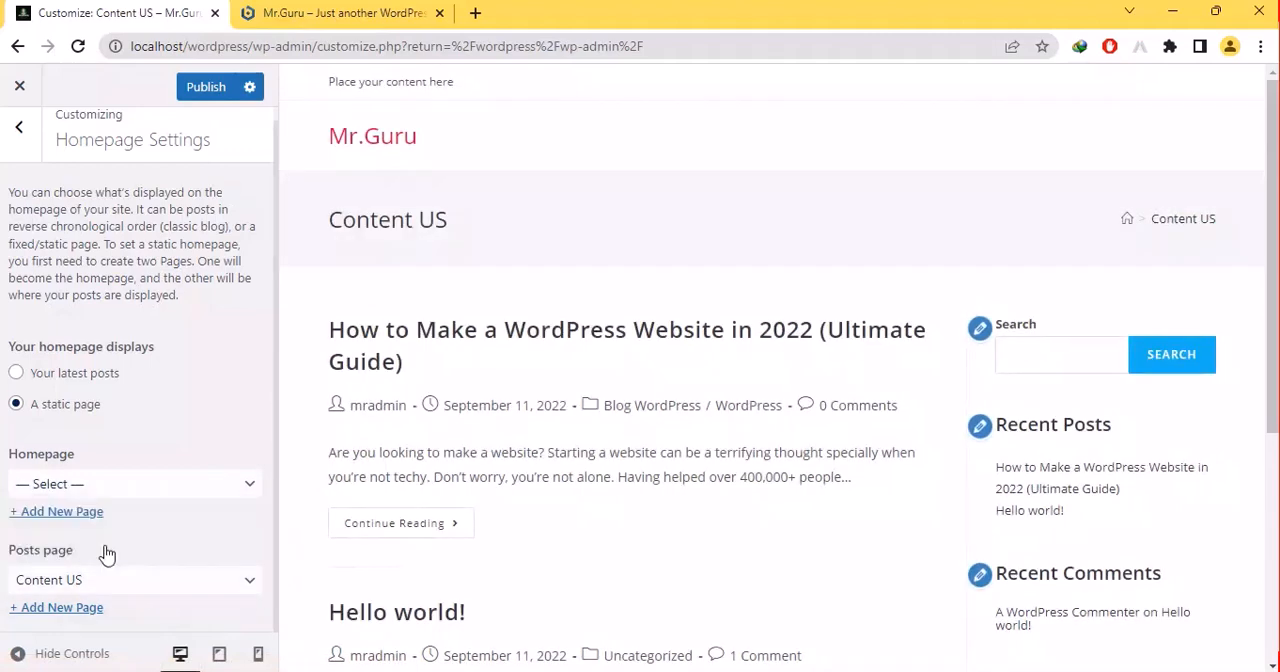
pyautogui.click(91, 566)
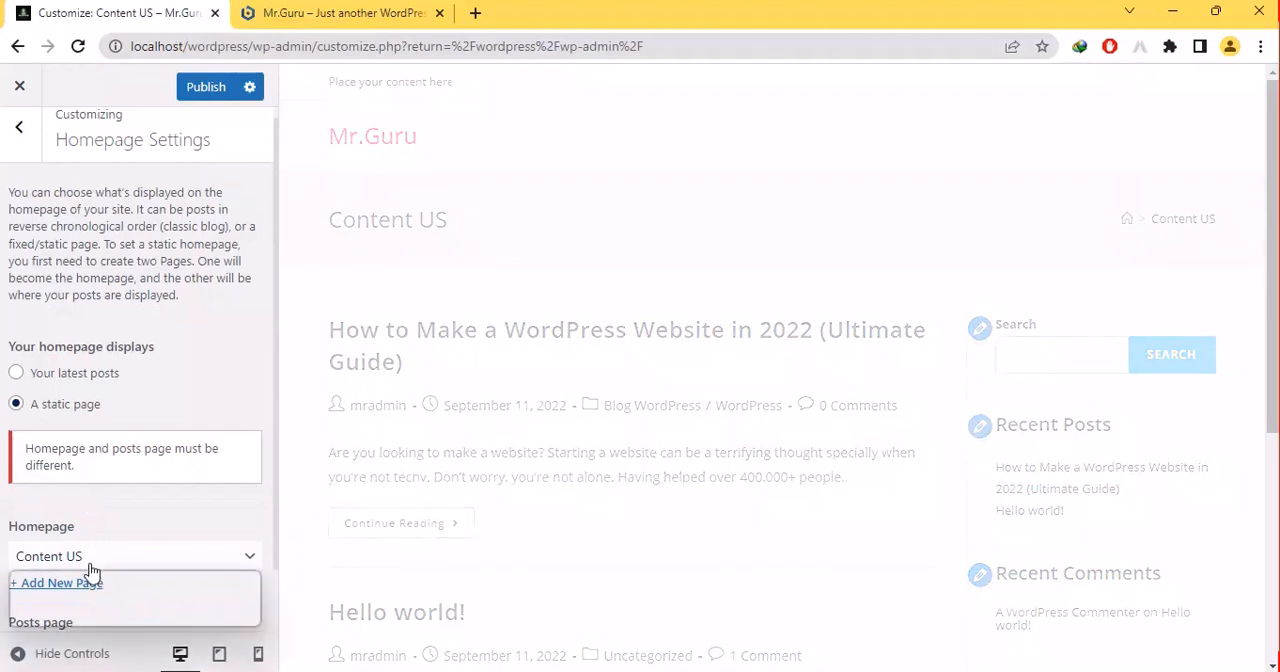
pyautogui.click(60, 598)
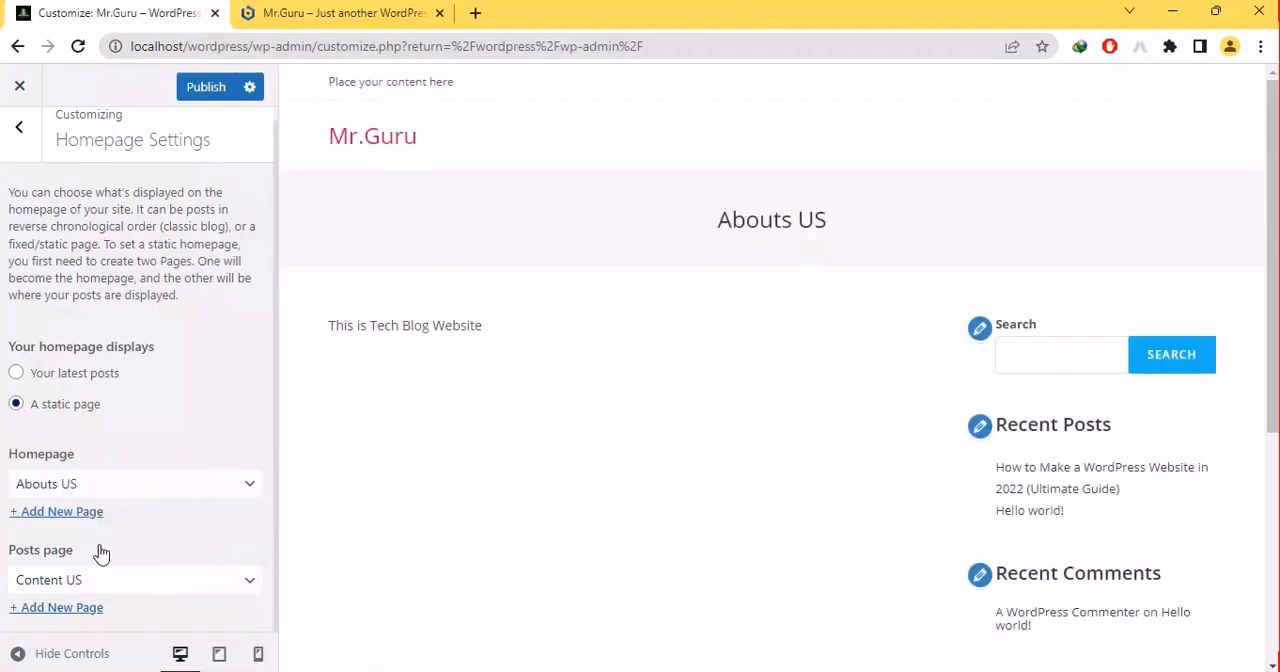
# - Enter a bg:{ } rule containing white-space in the Additional CSS, closed with a semicolon
pyautogui.click(19, 128)
pyautogui.click(23, 553)
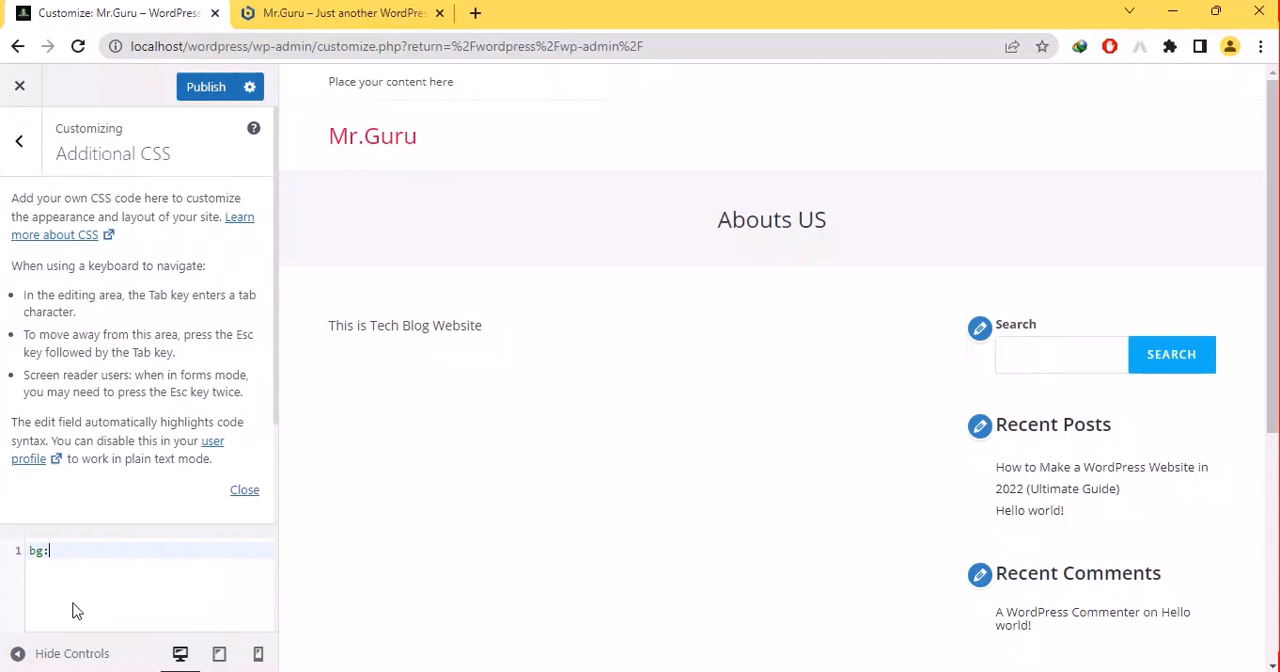
pyautogui.press('Return')
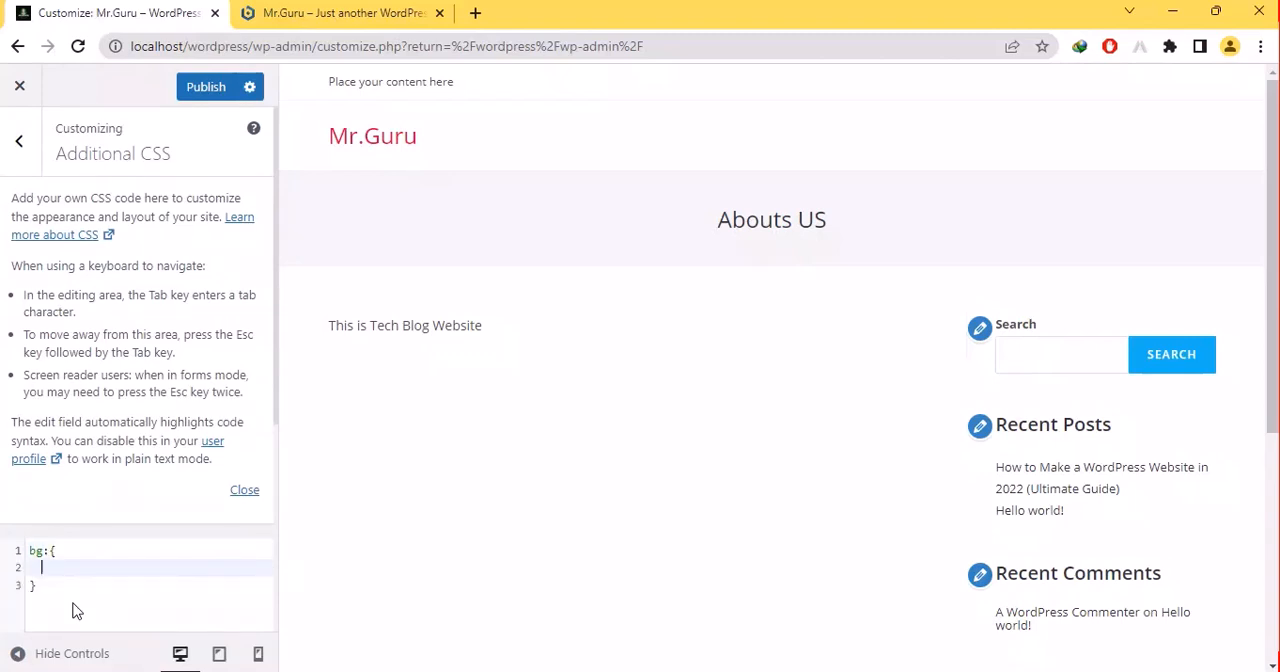
pyautogui.write('wh')
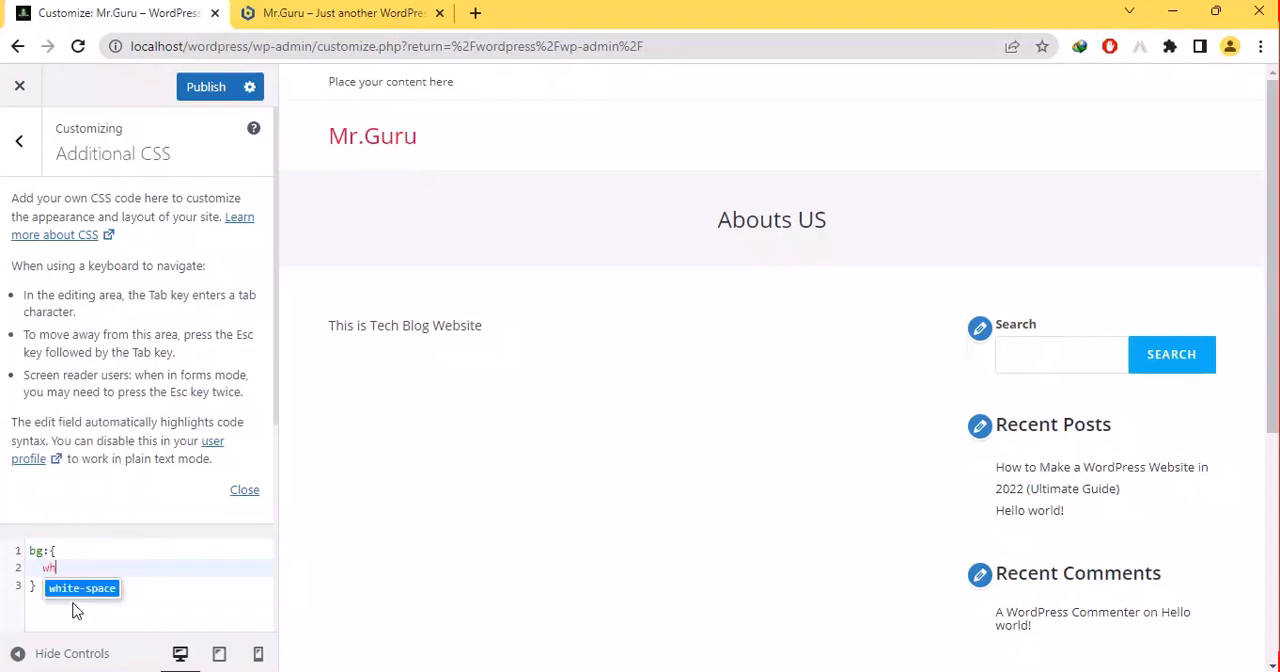
pyautogui.press('Return')
pyautogui.click(58, 591)
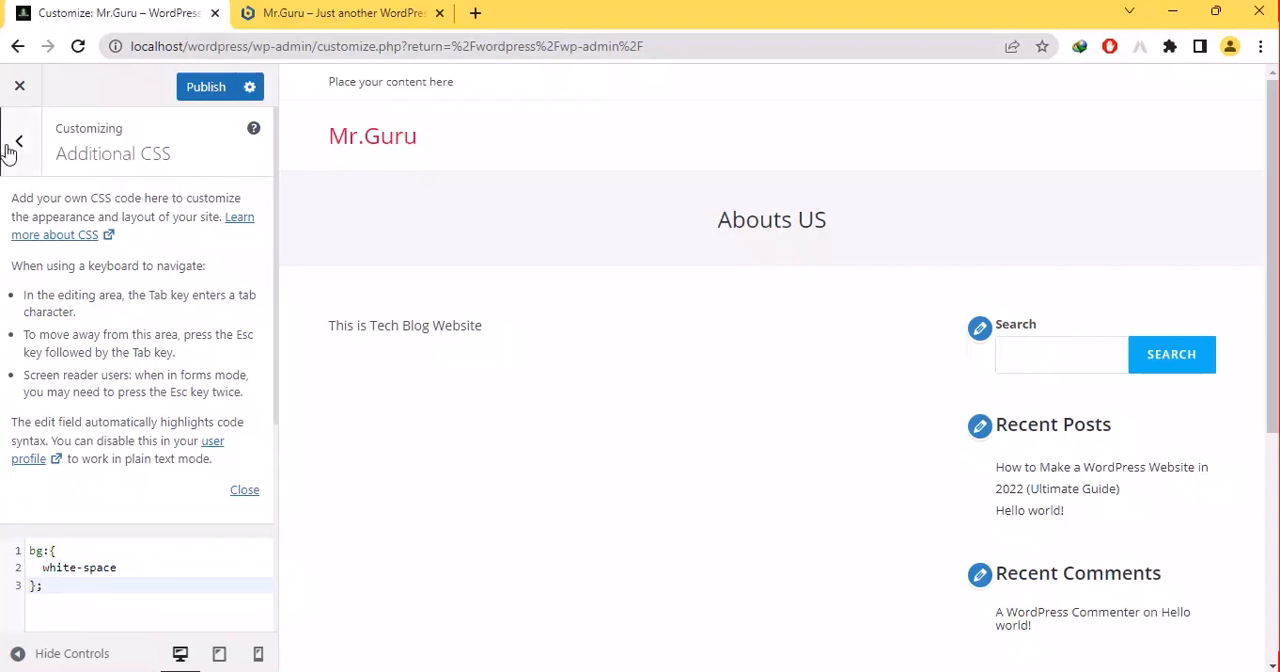
# - Delete white-space from the Additional CSS rule, try entering red in its place, and clear that entry again
pyautogui.click(118, 568)
pyautogui.press('BackSpace')
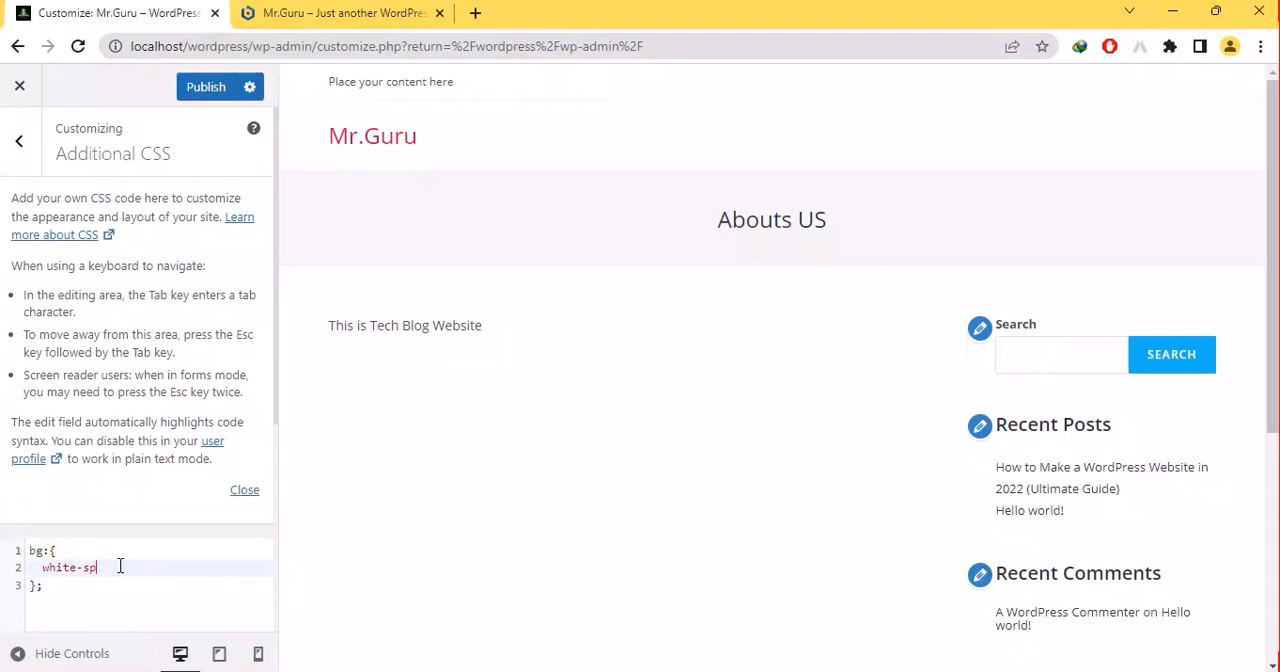
pyautogui.write('red')
pyautogui.press('BackSpace')
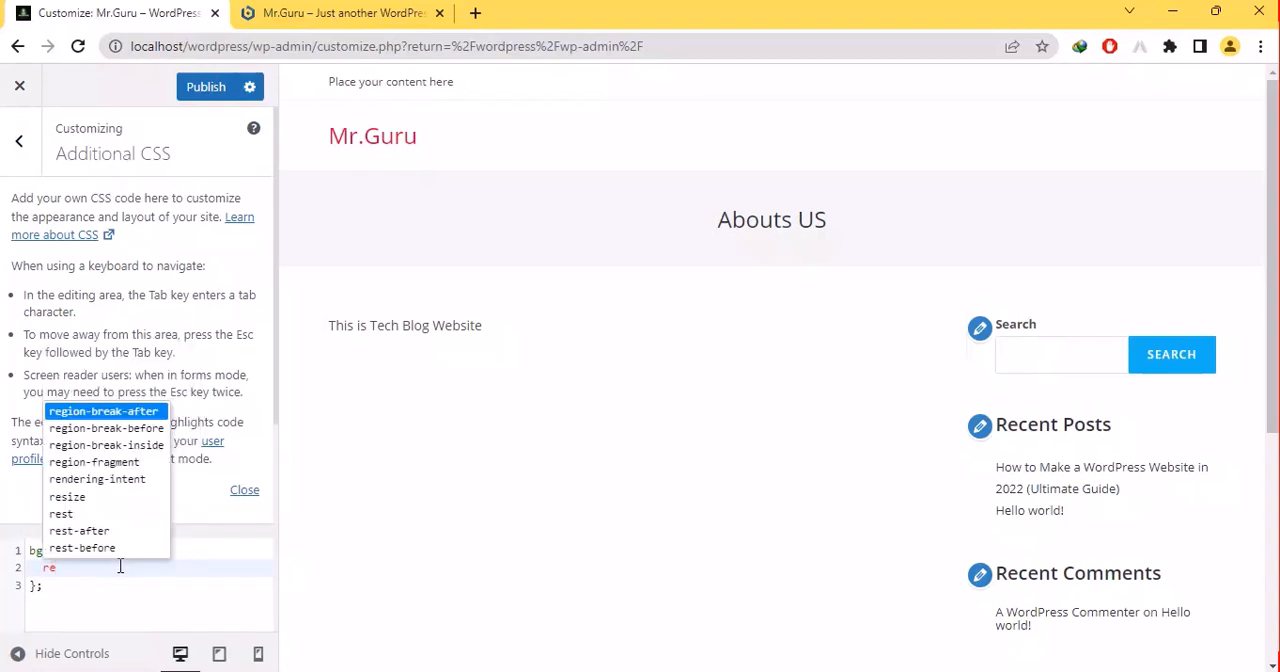
pyautogui.press('Down')
pyautogui.press('Down')
pyautogui.press('Down')
pyautogui.press('Down')
pyautogui.press('Down')
pyautogui.press('BackSpace')
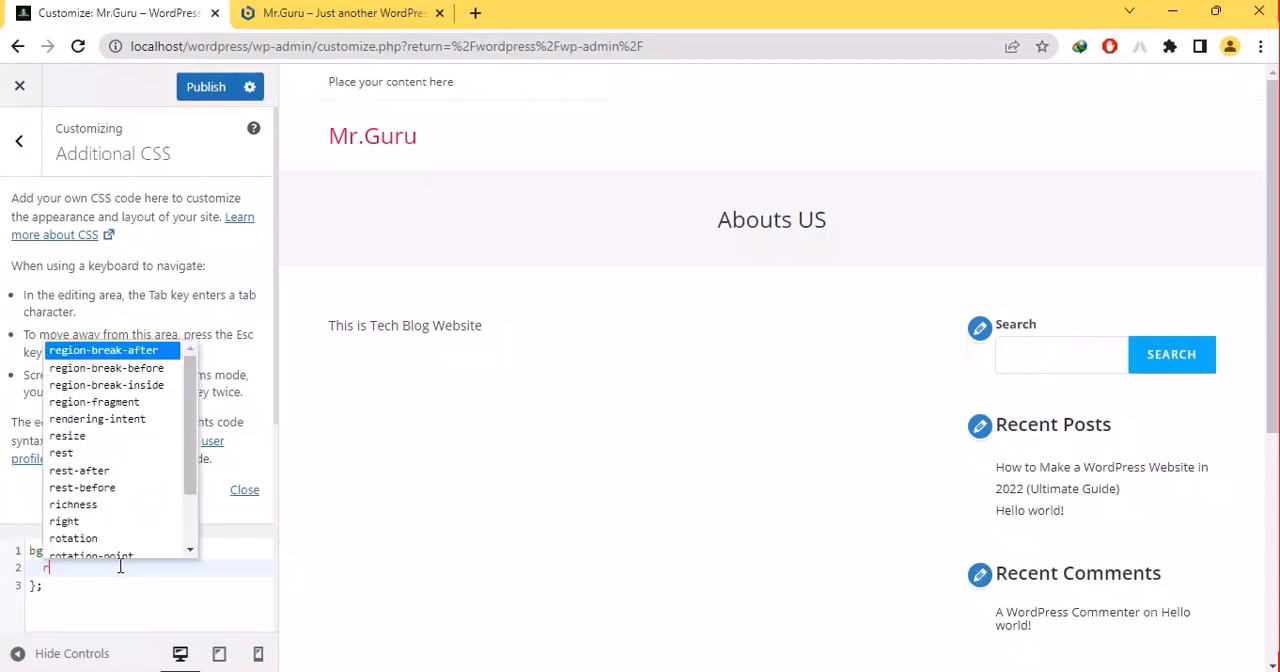
pyautogui.press('BackSpace')
# - Rename the CSS rule's bg selector to color, try bg as the content between the braces, and delete it
pyautogui.press('Up')
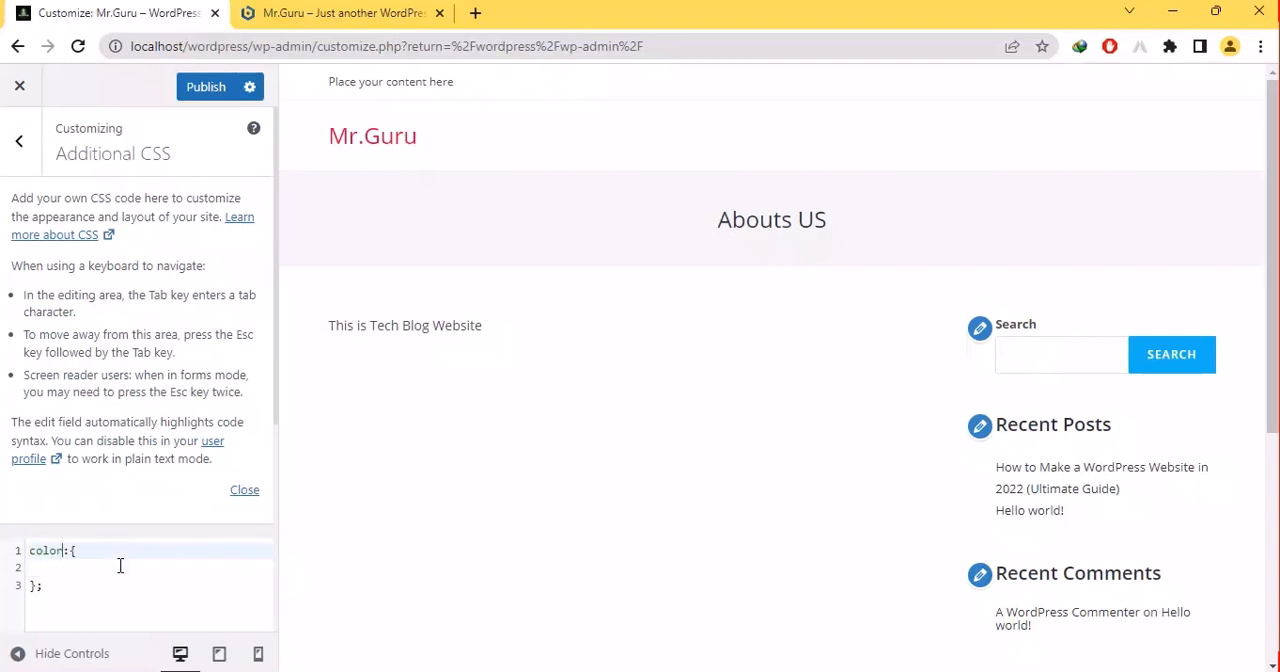
pyautogui.press('Down')
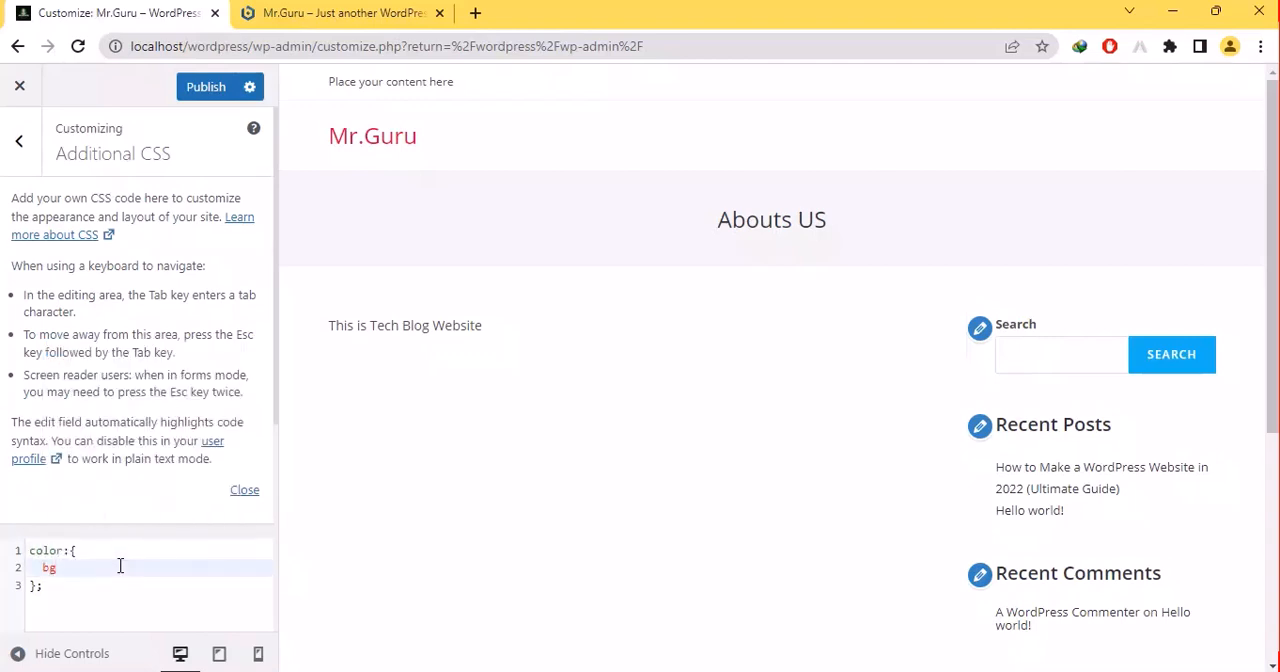
pyautogui.press('BackSpace')
pyautogui.press('BackSpace')
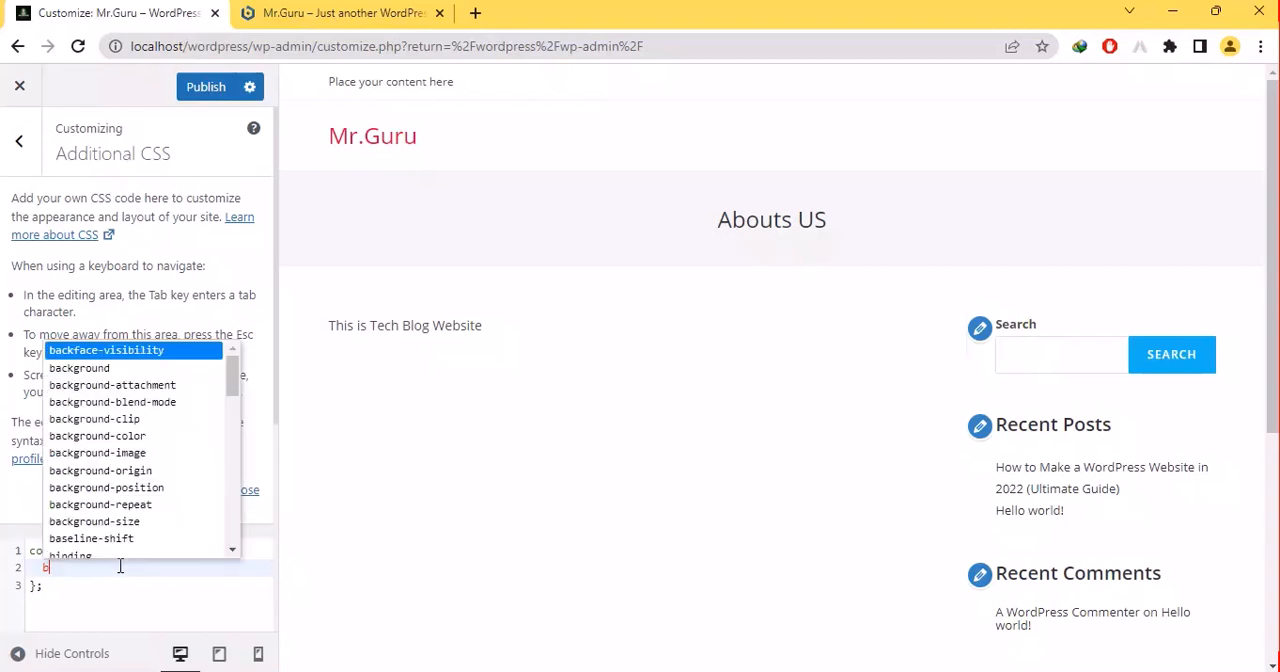
# - Look through the Typography sections, dismiss leaving the customizer without saving, and return to the main customizer sections
pyautogui.click(18, 140)
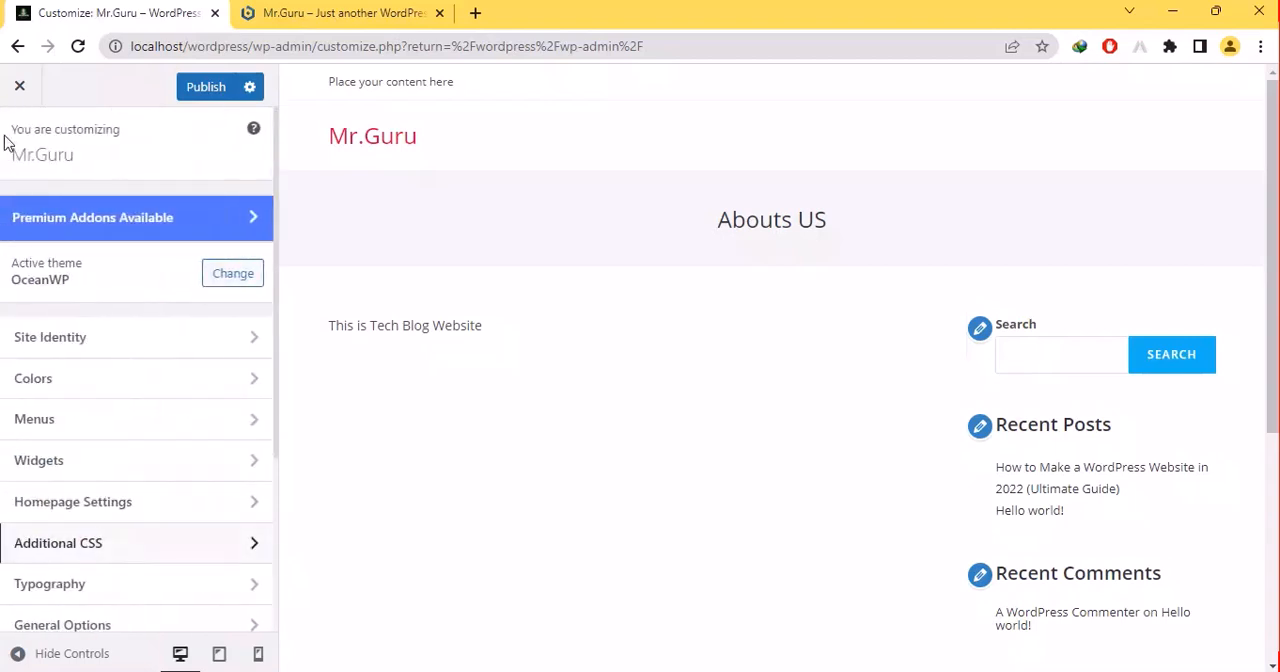
pyautogui.click(87, 600)
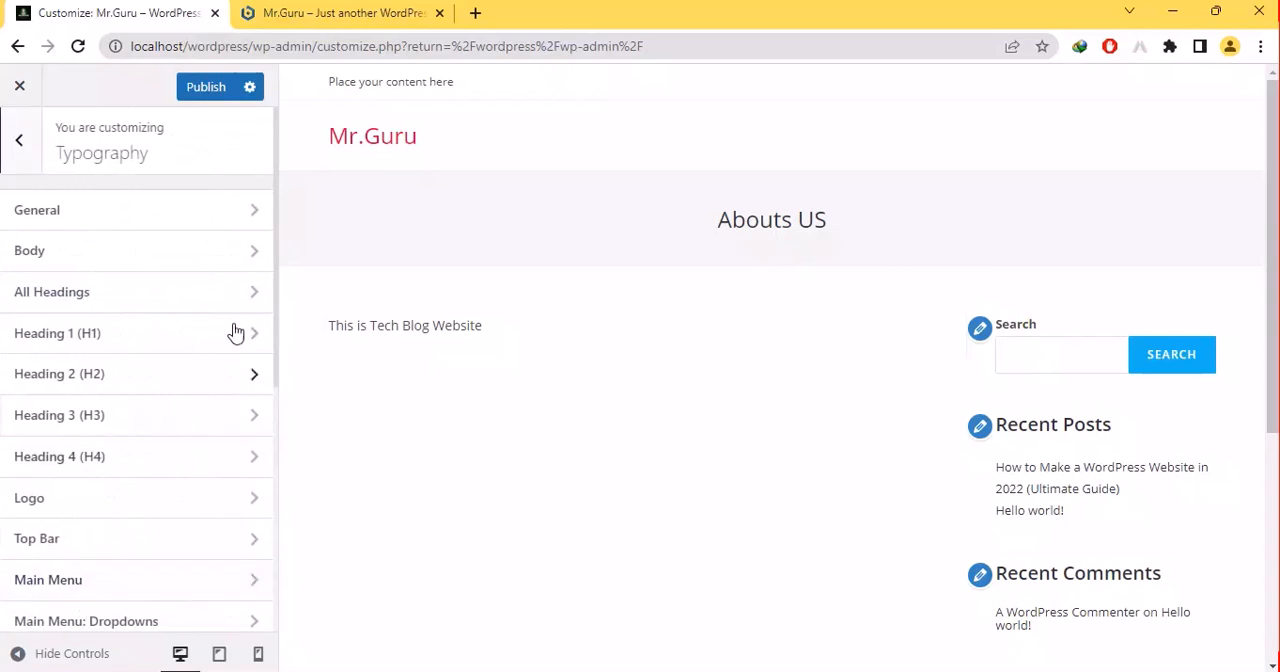
pyautogui.moveTo(277, 255); pyautogui.dragTo(277, 557)
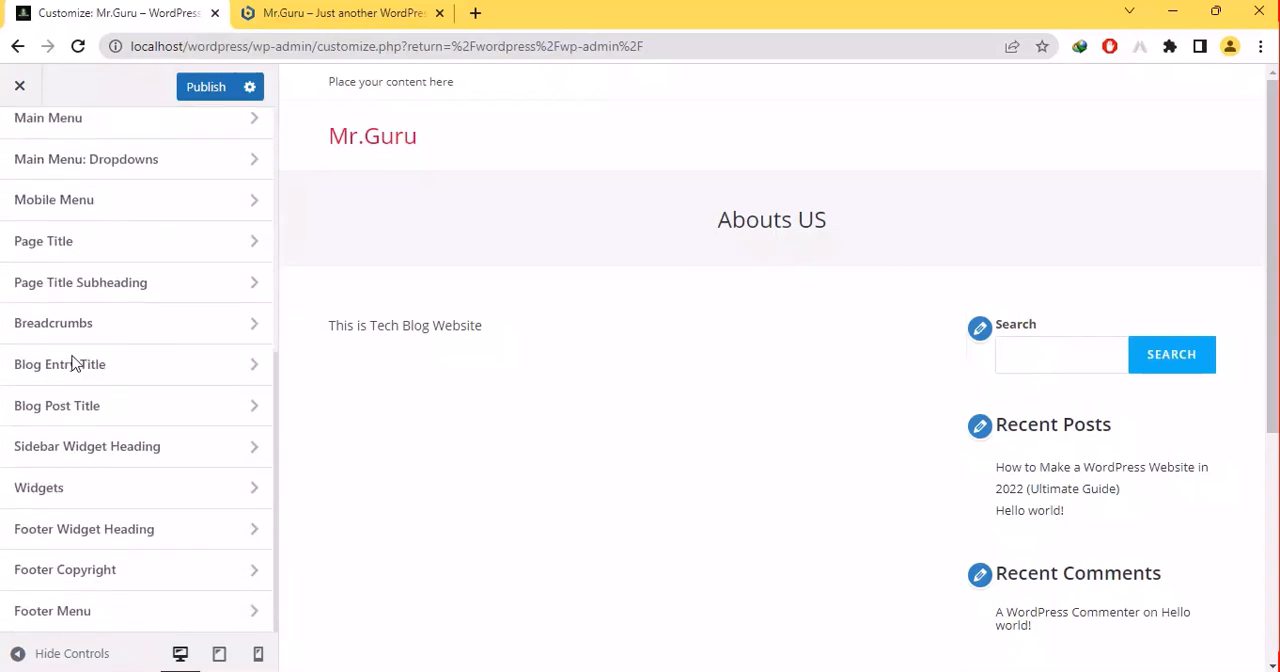
pyautogui.click(19, 86)
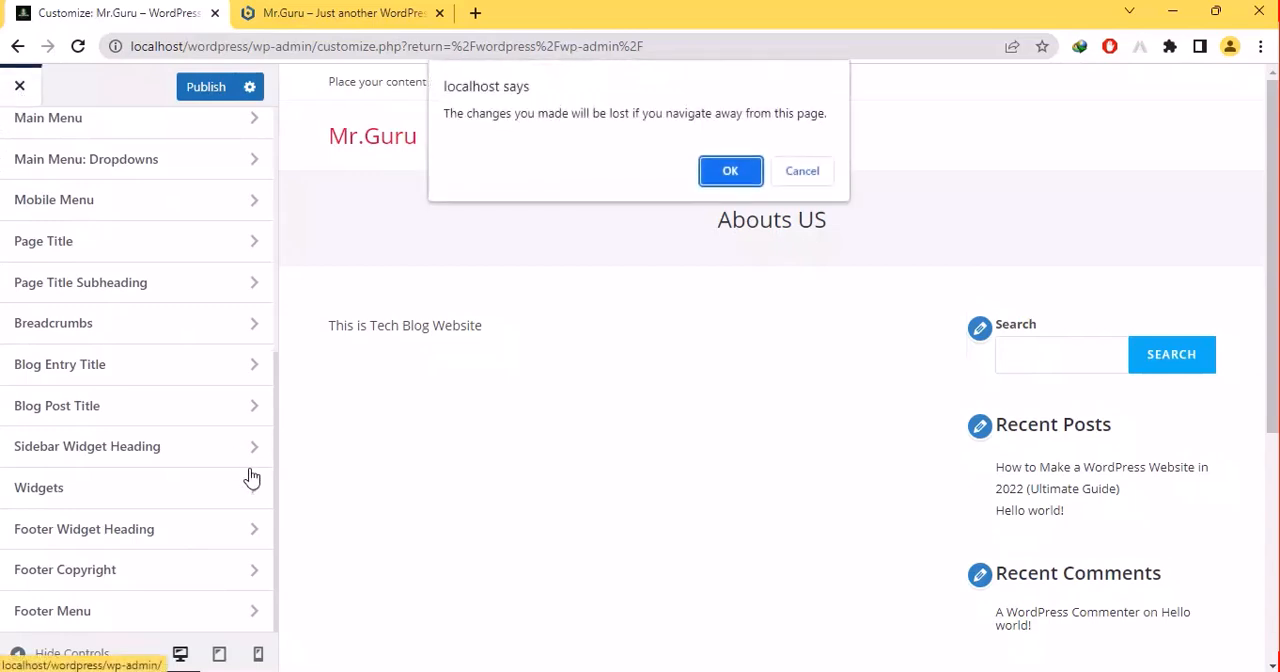
pyautogui.click(785, 184)
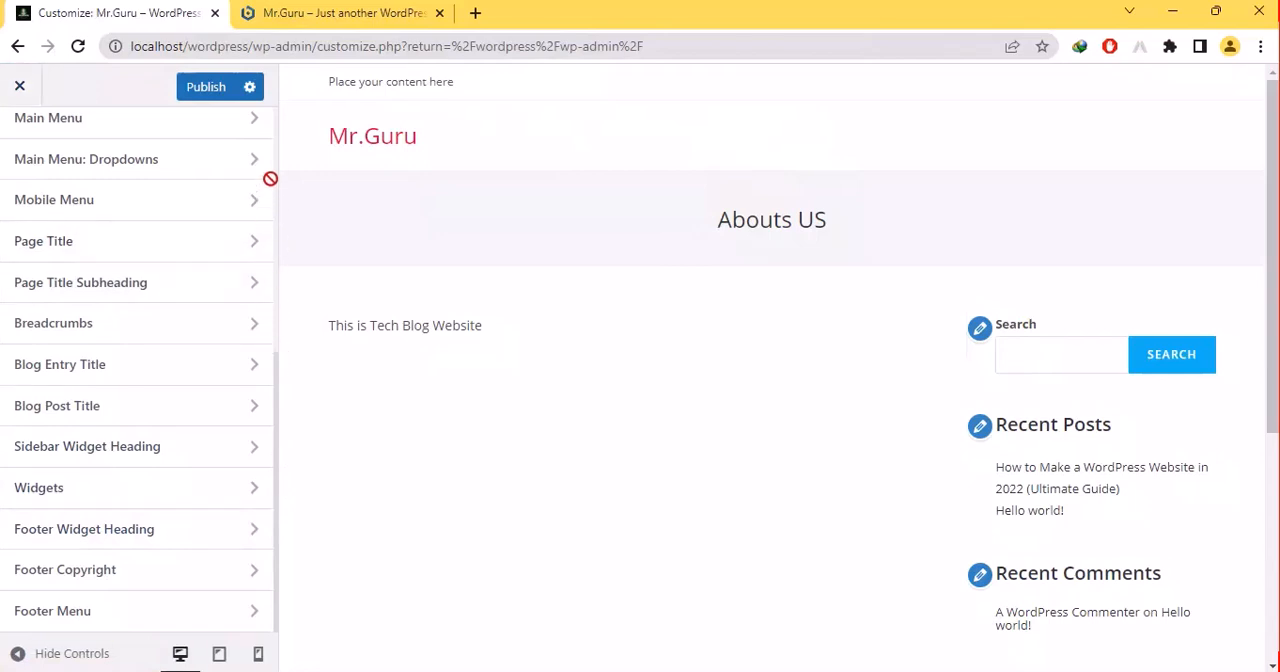
pyautogui.scroll(5, 138, 369)
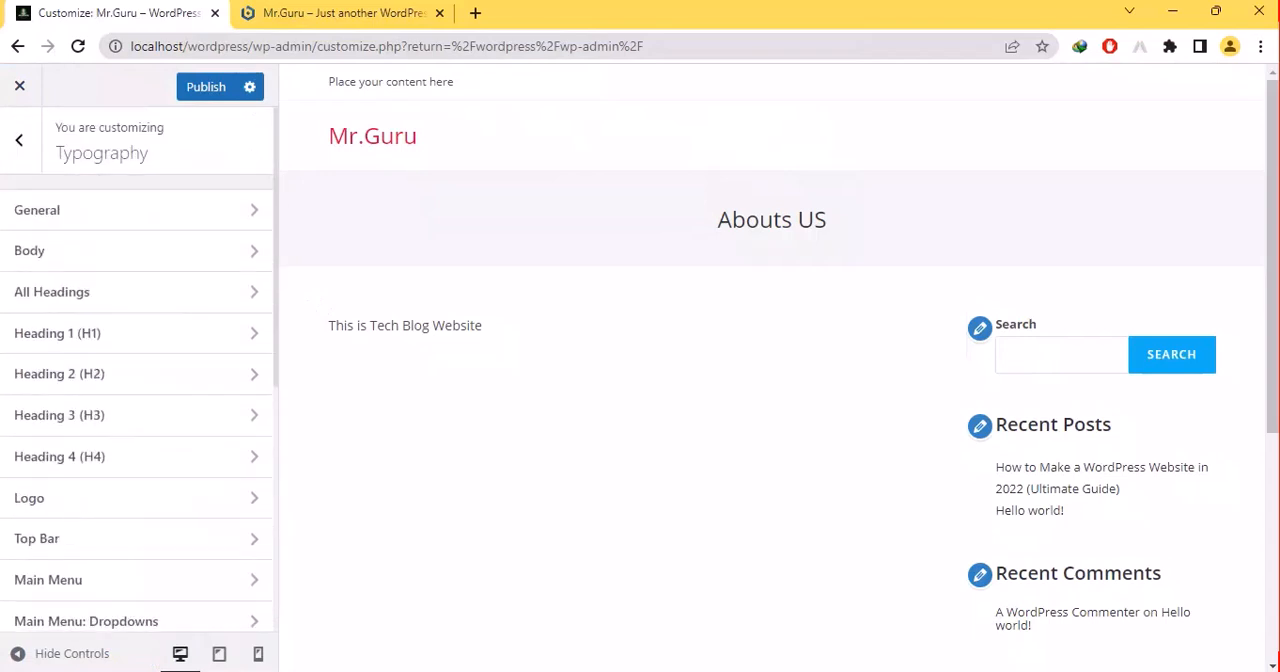
pyautogui.click(20, 138)
# - Set the Sidebar section's Background Color to light grey #eaeaea
pyautogui.scroll(-3, 138, 369)
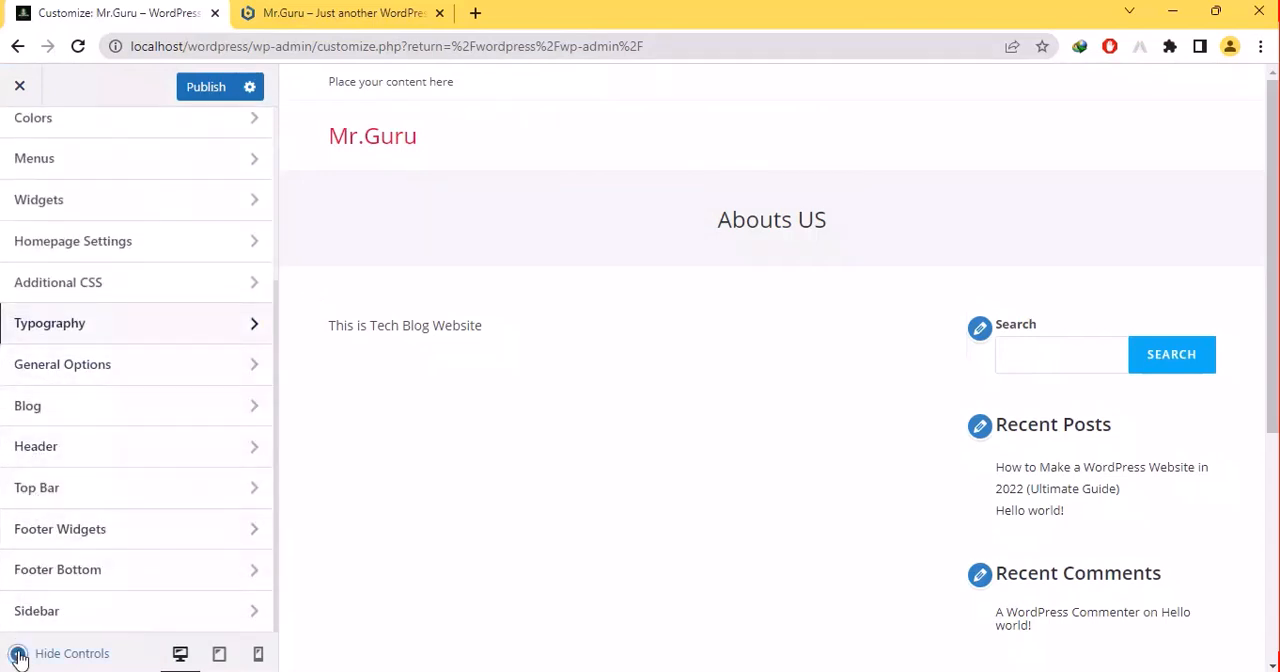
pyautogui.click(43, 611)
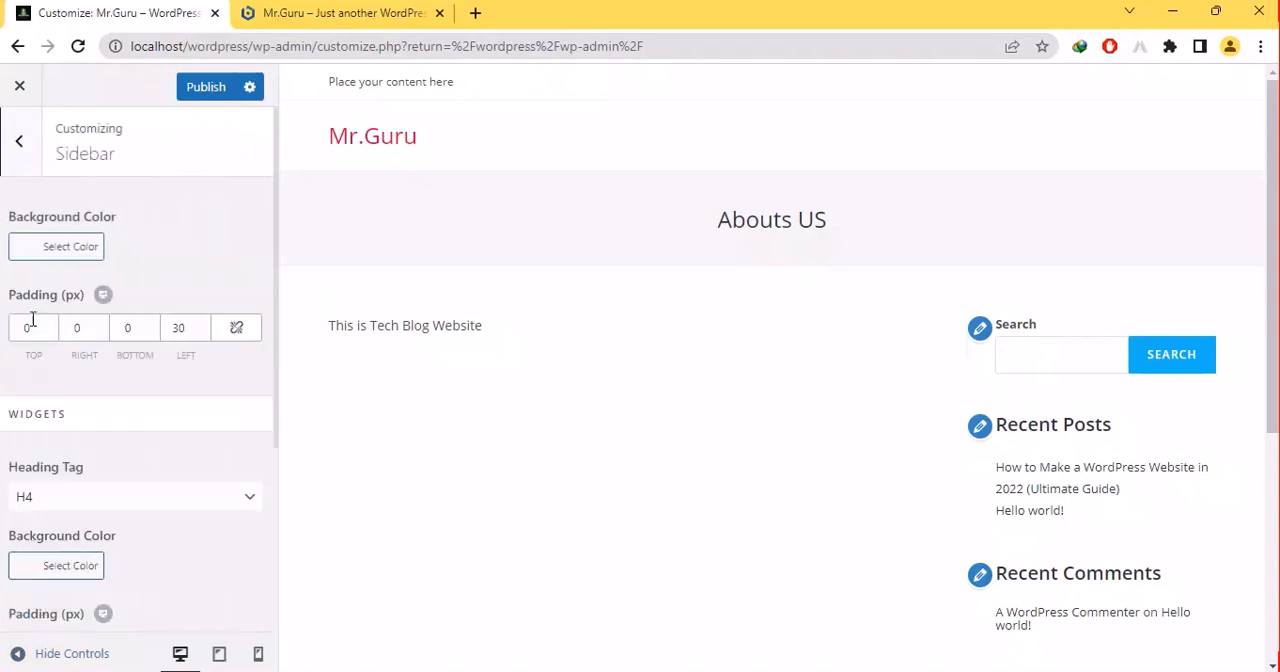
pyautogui.click(63, 250)
pyautogui.click(152, 355)
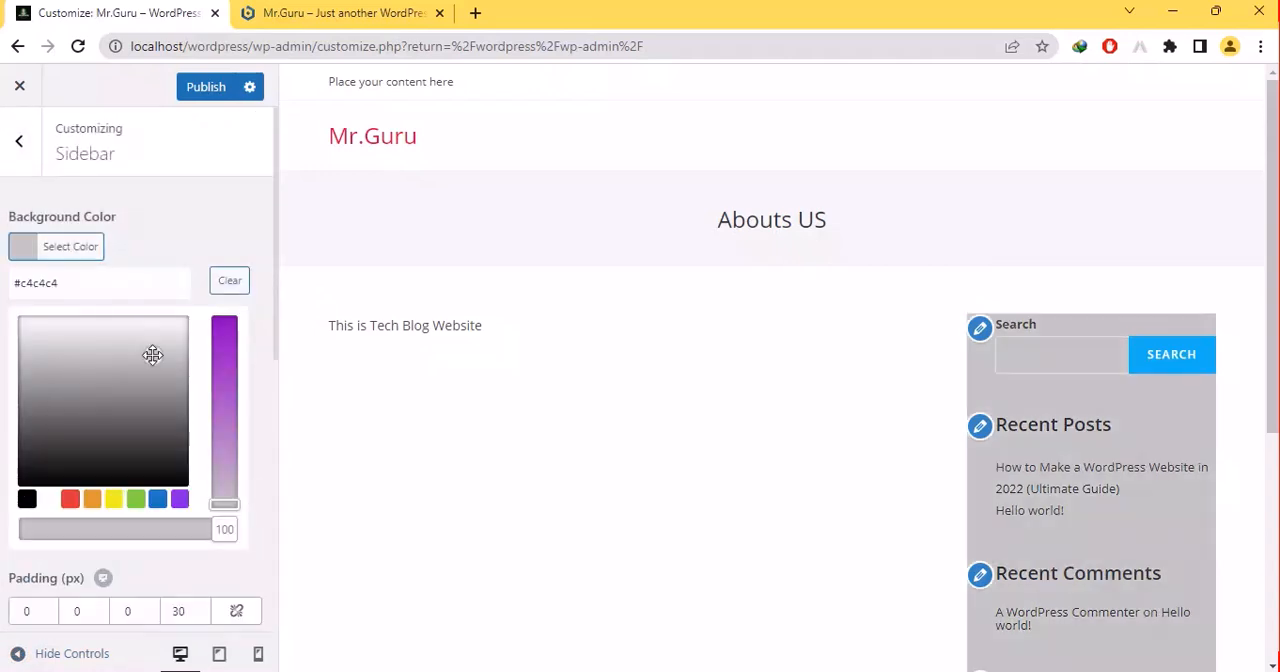
pyautogui.moveTo(152, 355)
pyautogui.mouseDown()
pyautogui.moveTo(91, 366)
pyautogui.moveTo(66, 330)
pyautogui.mouseUp()
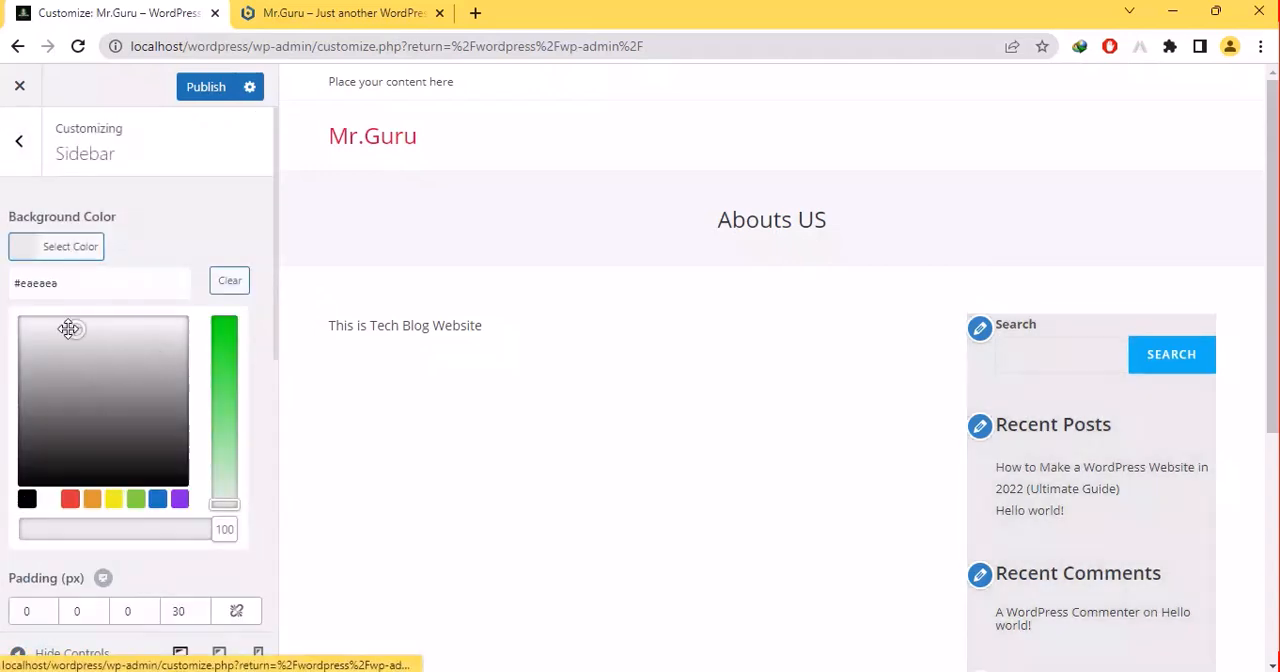
# - Publish the customizer changes and exit to the WordPress dashboard
pyautogui.click(10, 160)
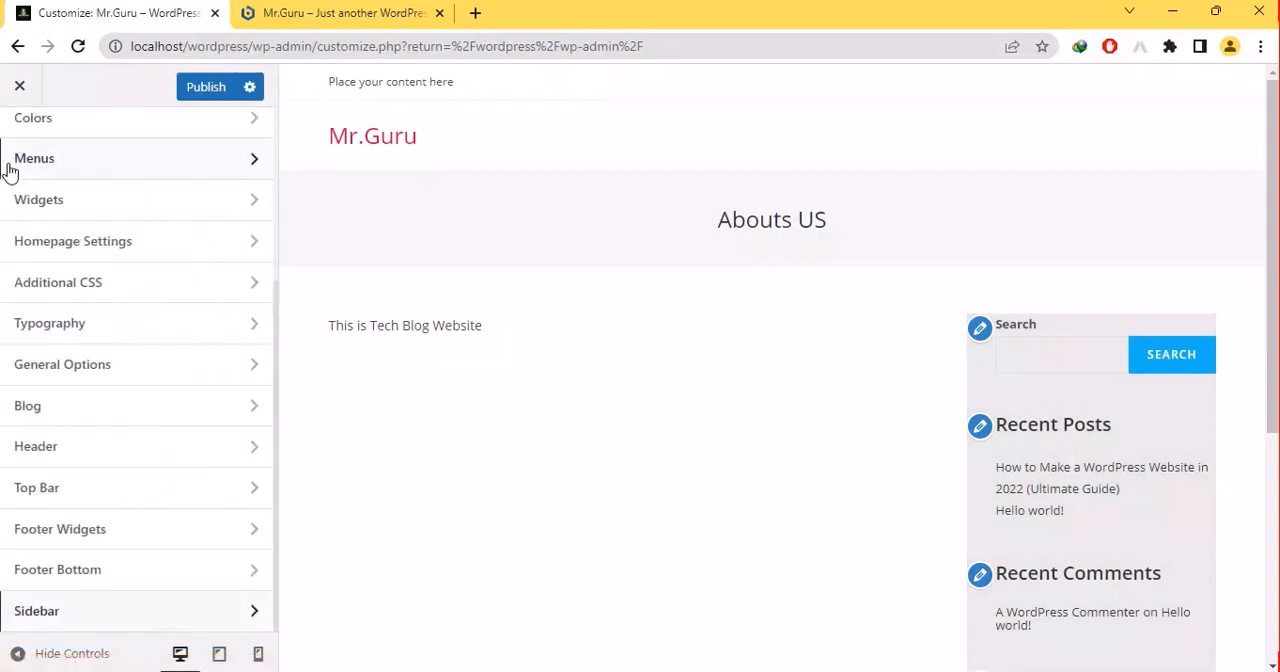
pyautogui.click(207, 87)
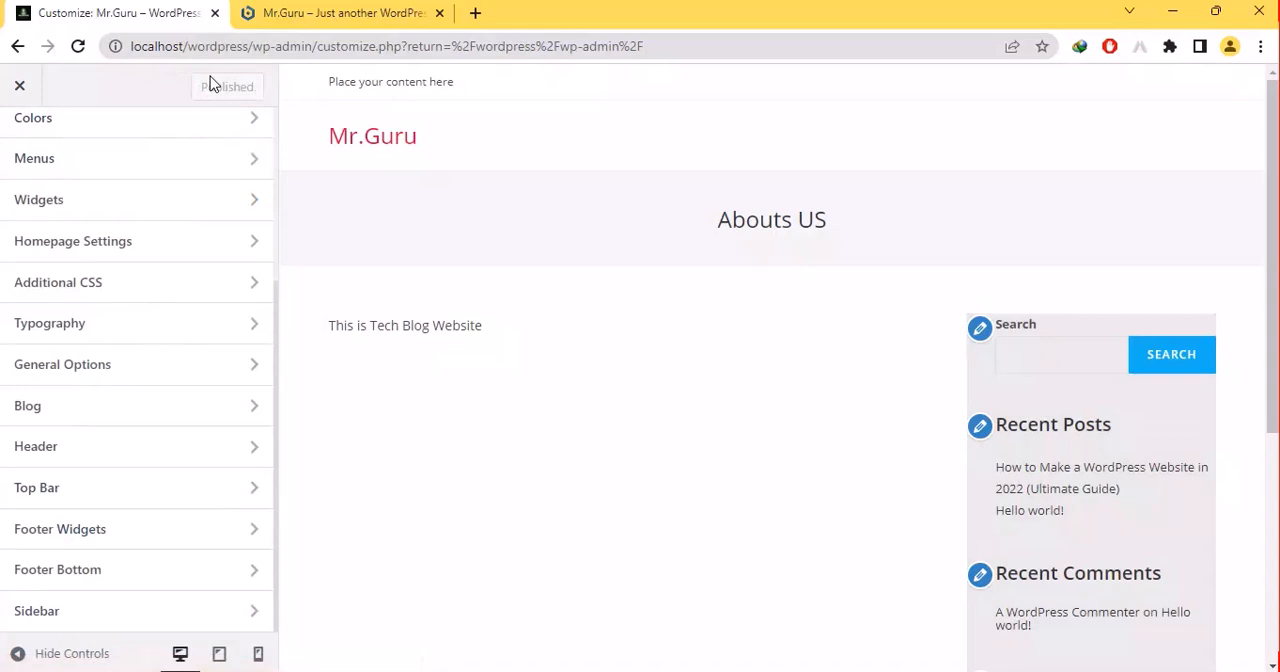
pyautogui.click(30, 78)
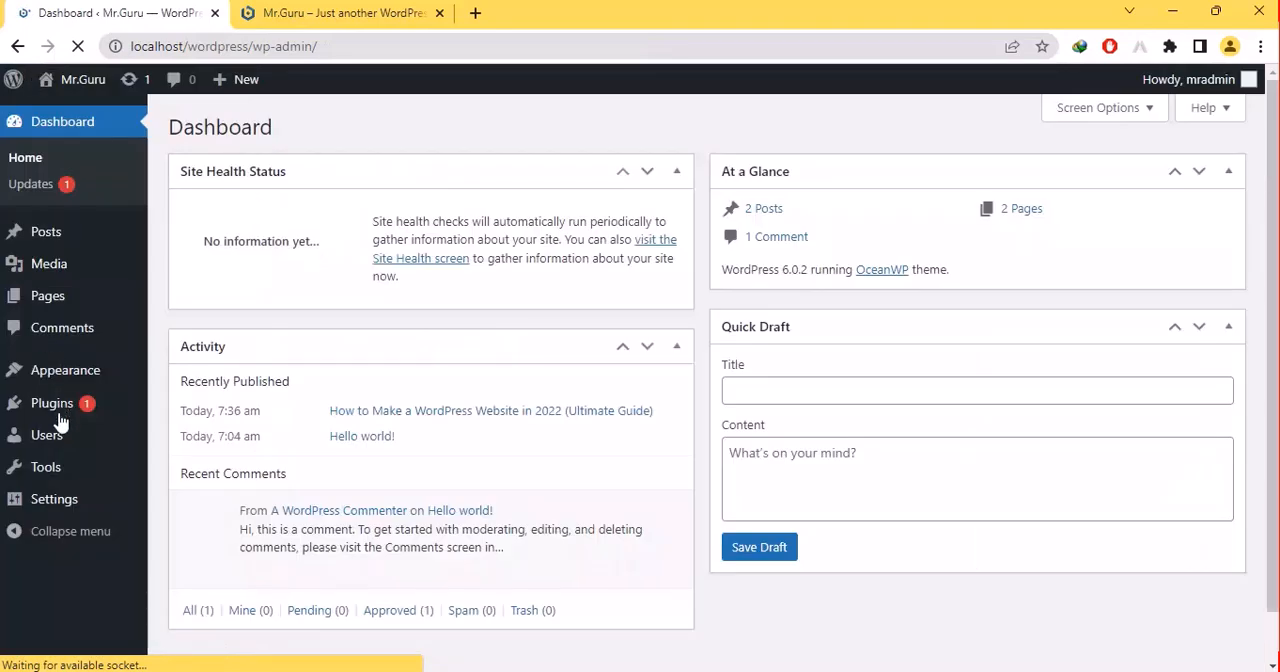
# - Open the Writing settings and look at the choices for Default Post Category
pyautogui.moveTo(52, 496)
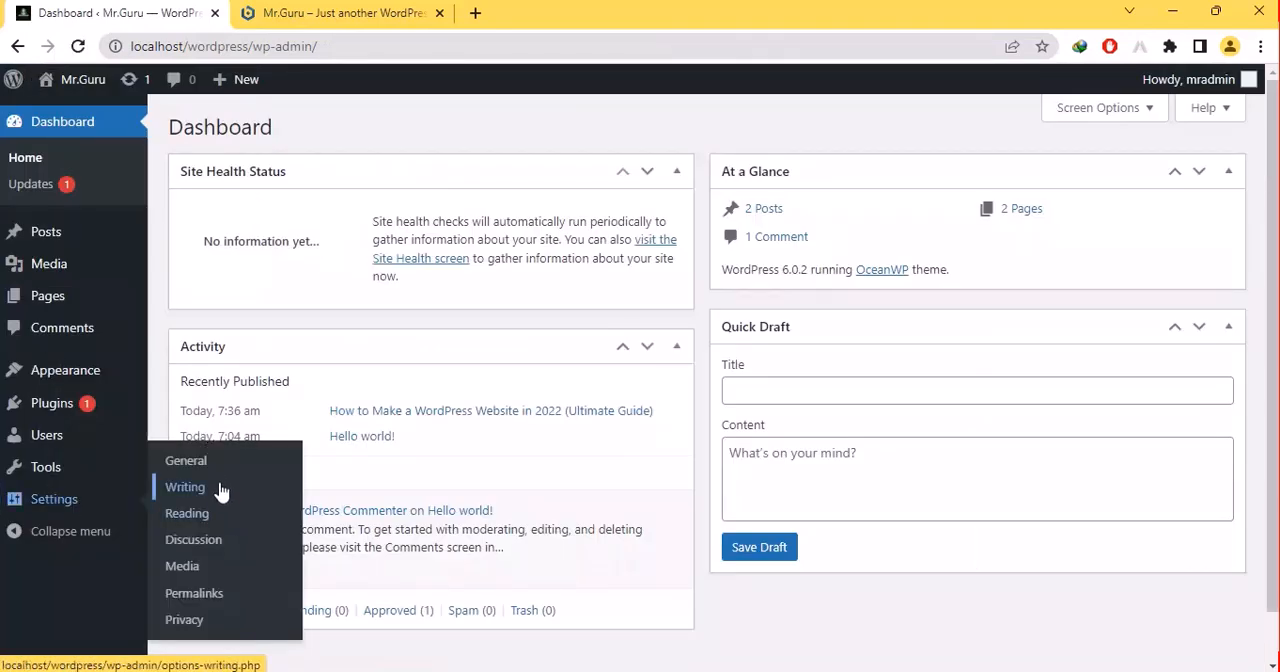
pyautogui.click(186, 487)
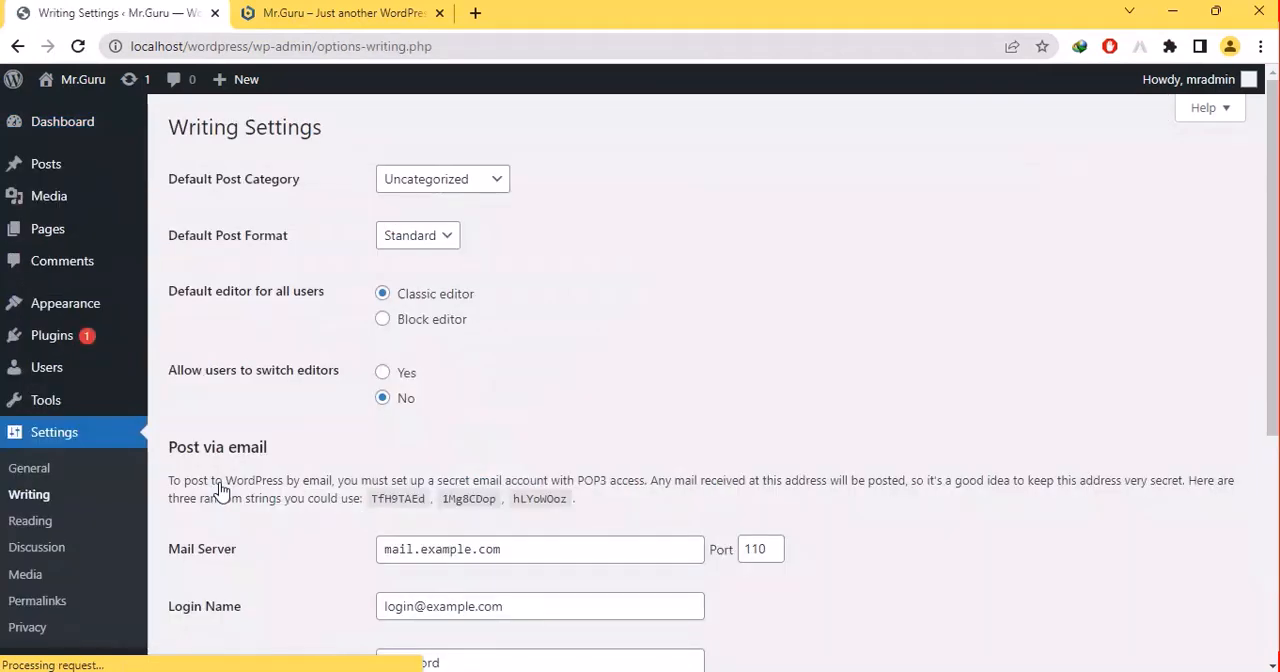
pyautogui.click(440, 179)
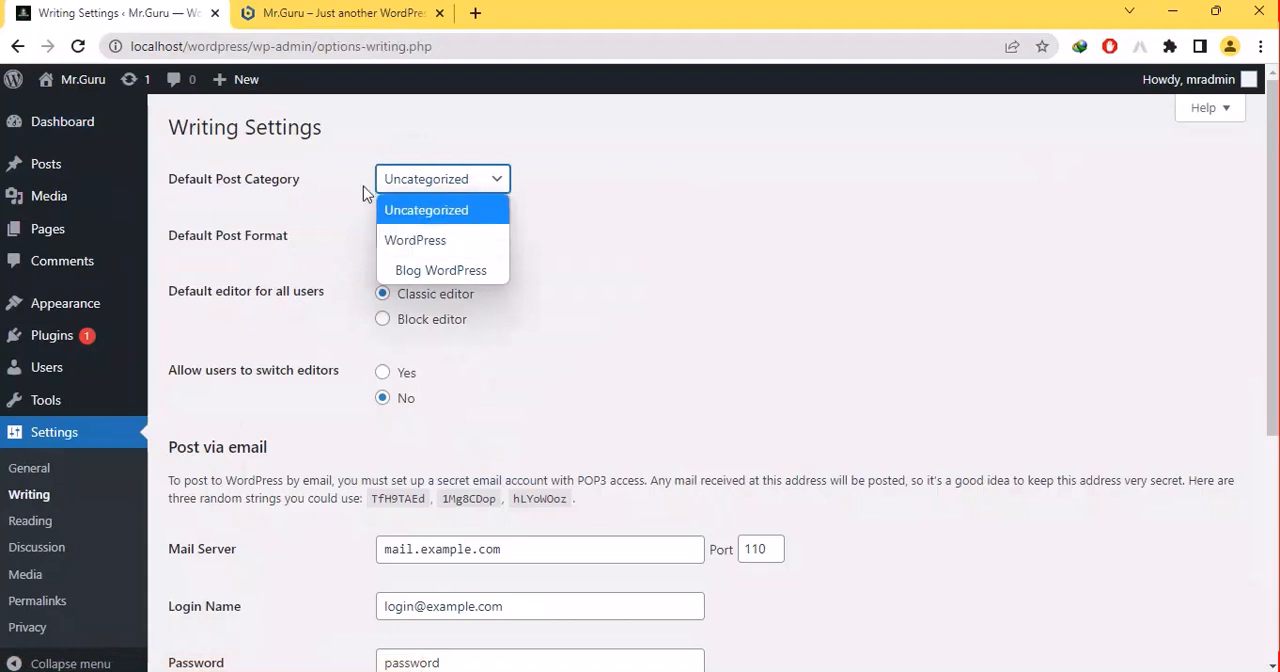
pyautogui.click(403, 180)
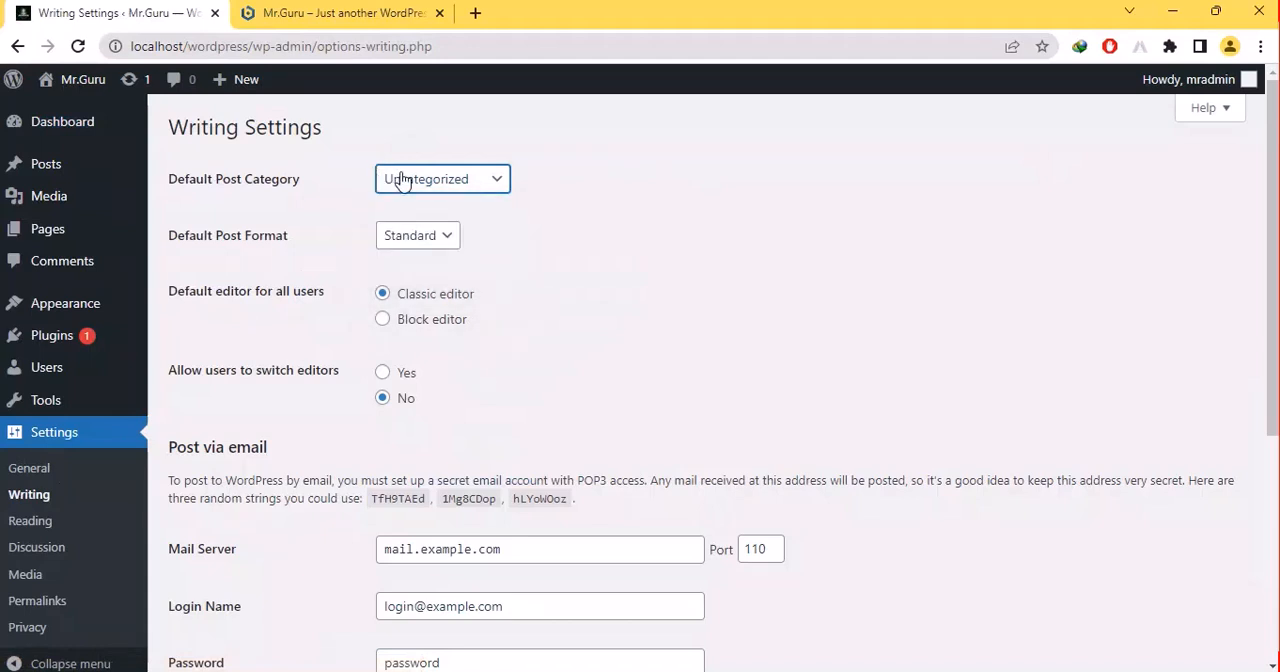
# - Set the Default Post Format to Gallery
pyautogui.click(389, 238)
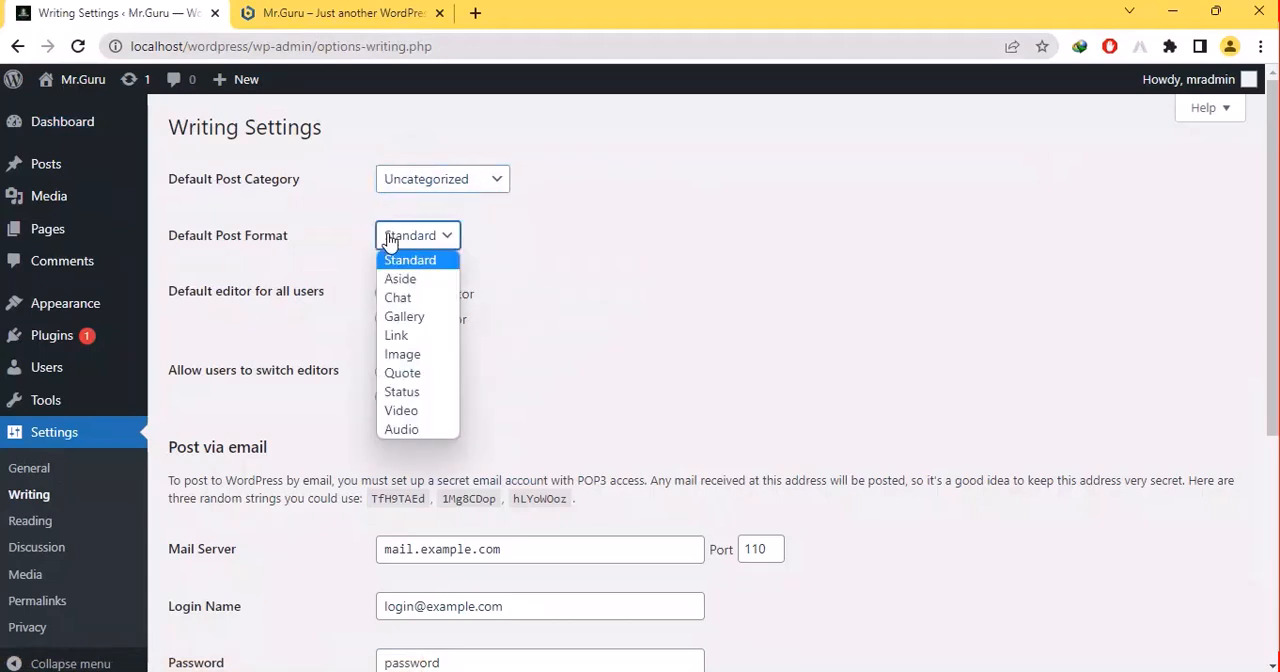
pyautogui.click(389, 241)
pyautogui.click(389, 241)
pyautogui.press('Down')
pyautogui.press('Down')
pyautogui.press('Down')
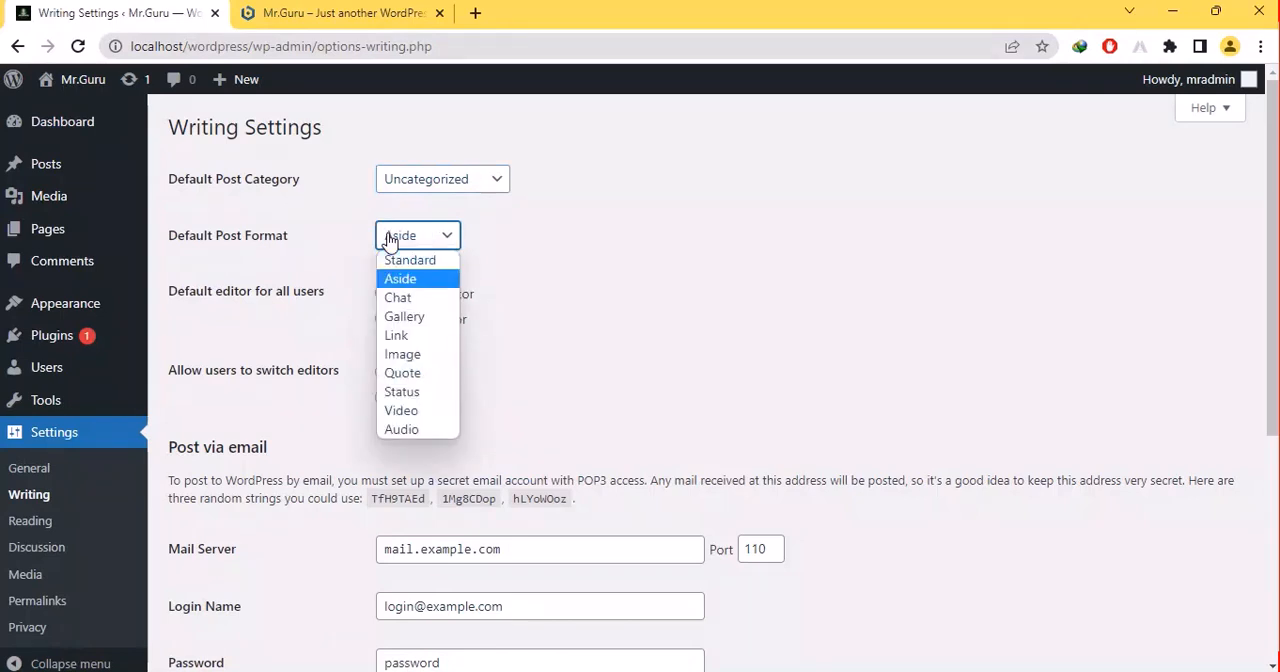
pyautogui.click(806, 236)
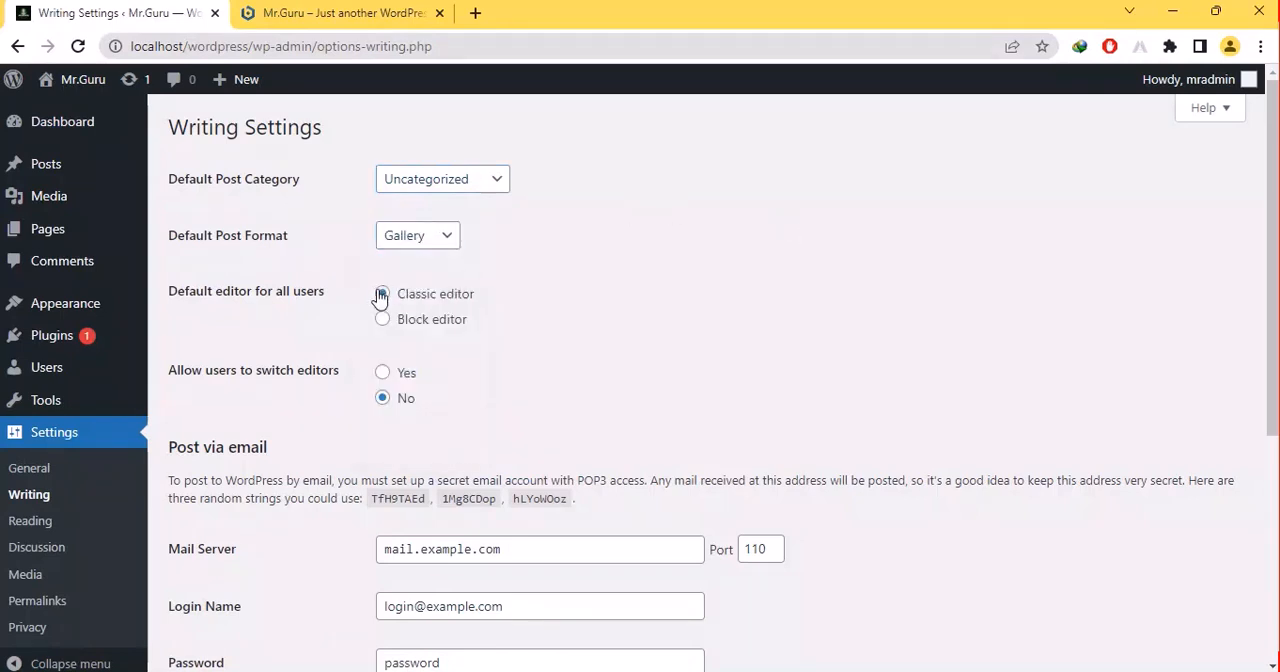
# - Try Block editor as the default editor for all users and set it back to Classic editor
pyautogui.click(400, 328)
pyautogui.moveTo(400, 328); pyautogui.dragTo(389, 305)
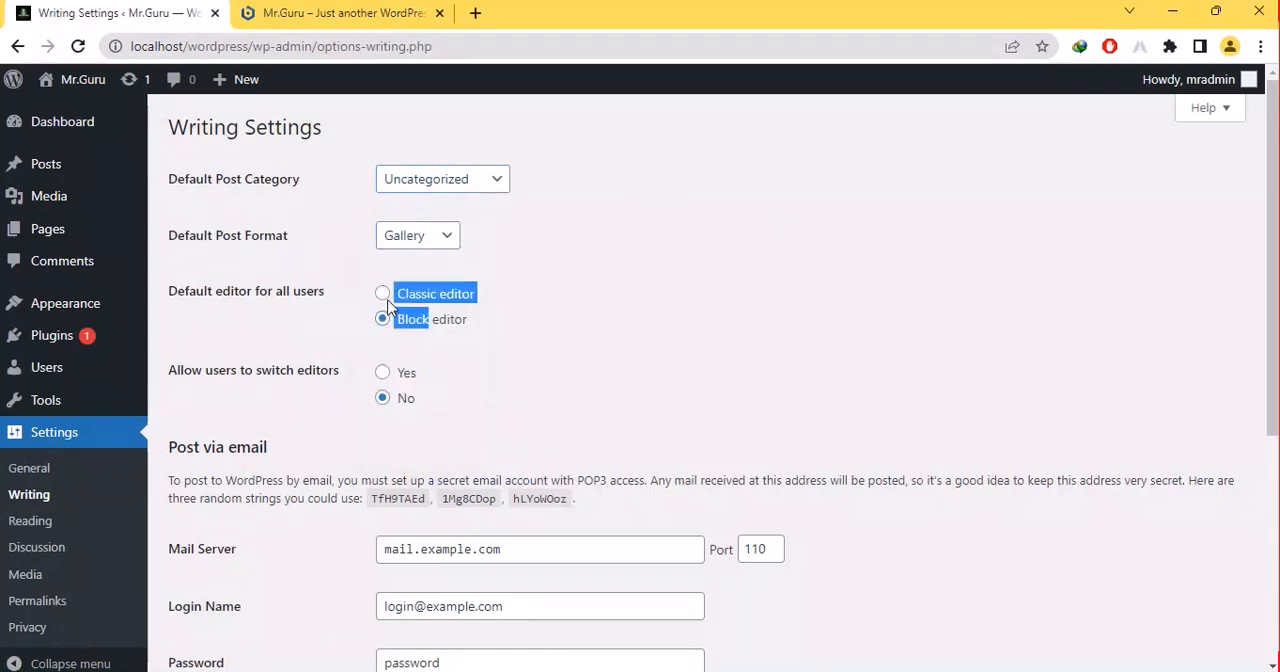
pyautogui.click(378, 282)
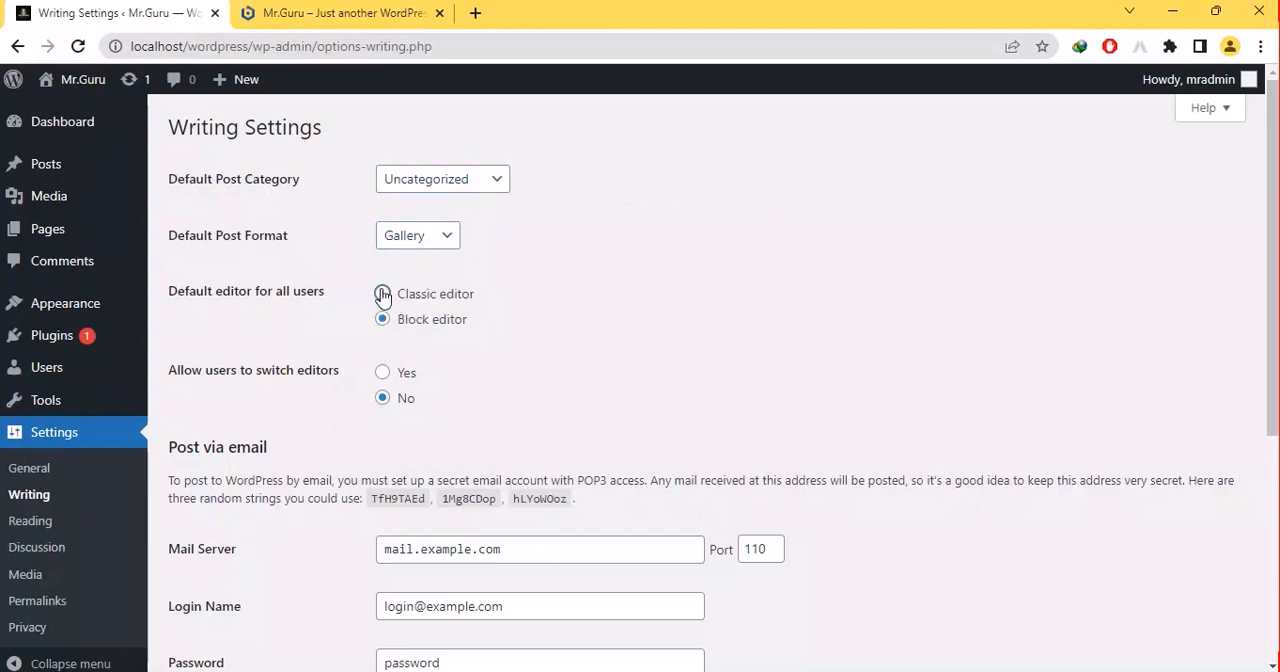
pyautogui.click(383, 294)
# - Examine the Post via email fields for mail server, port and login name, and the Update Services section
pyautogui.scroll(-2, 380, 368)
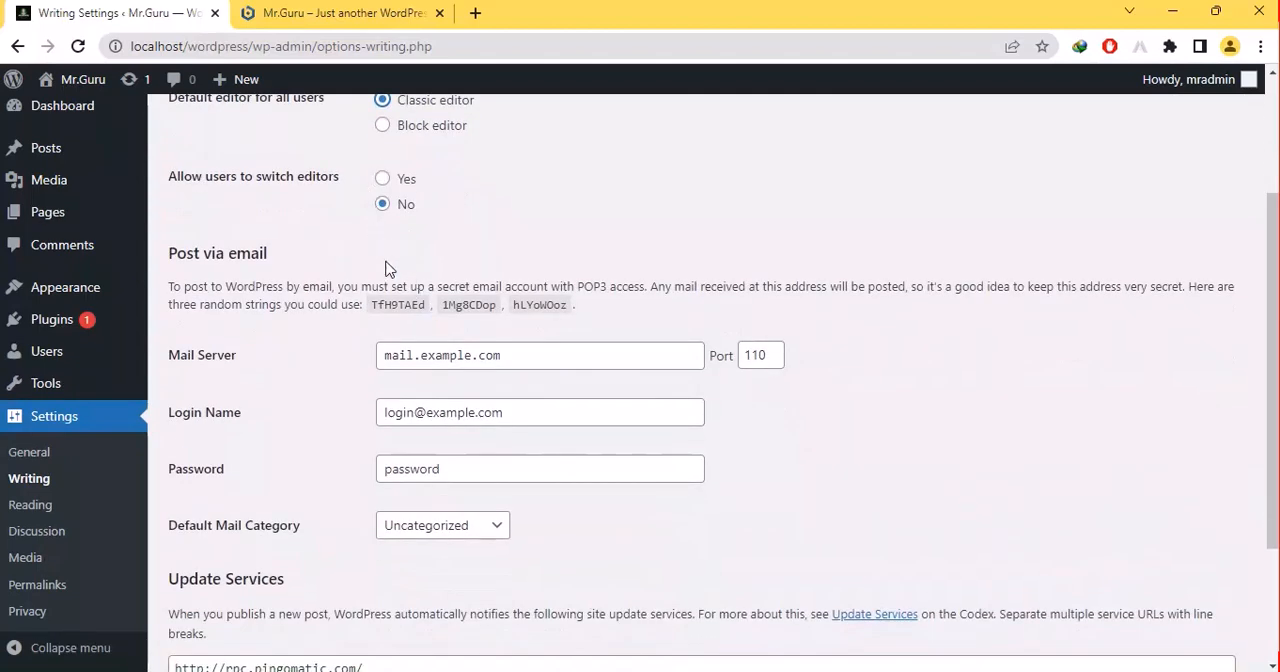
pyautogui.click(444, 358)
pyautogui.moveTo(495, 356); pyautogui.dragTo(739, 373)
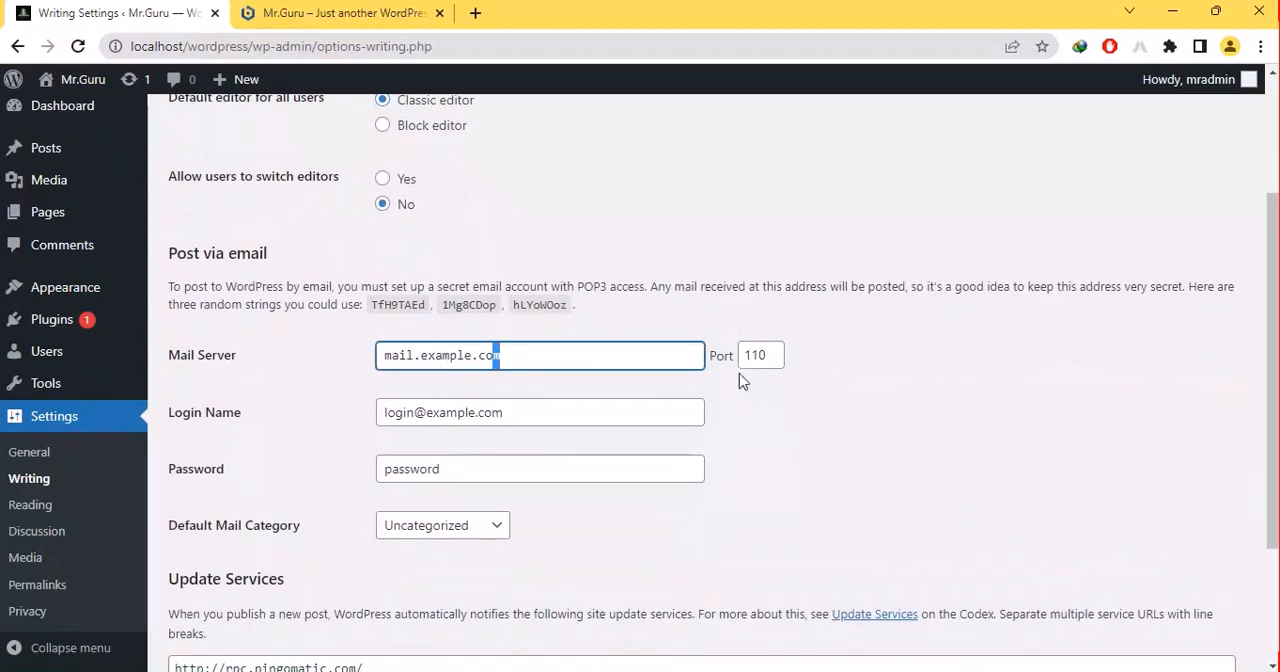
pyautogui.click(775, 367)
pyautogui.click(529, 416)
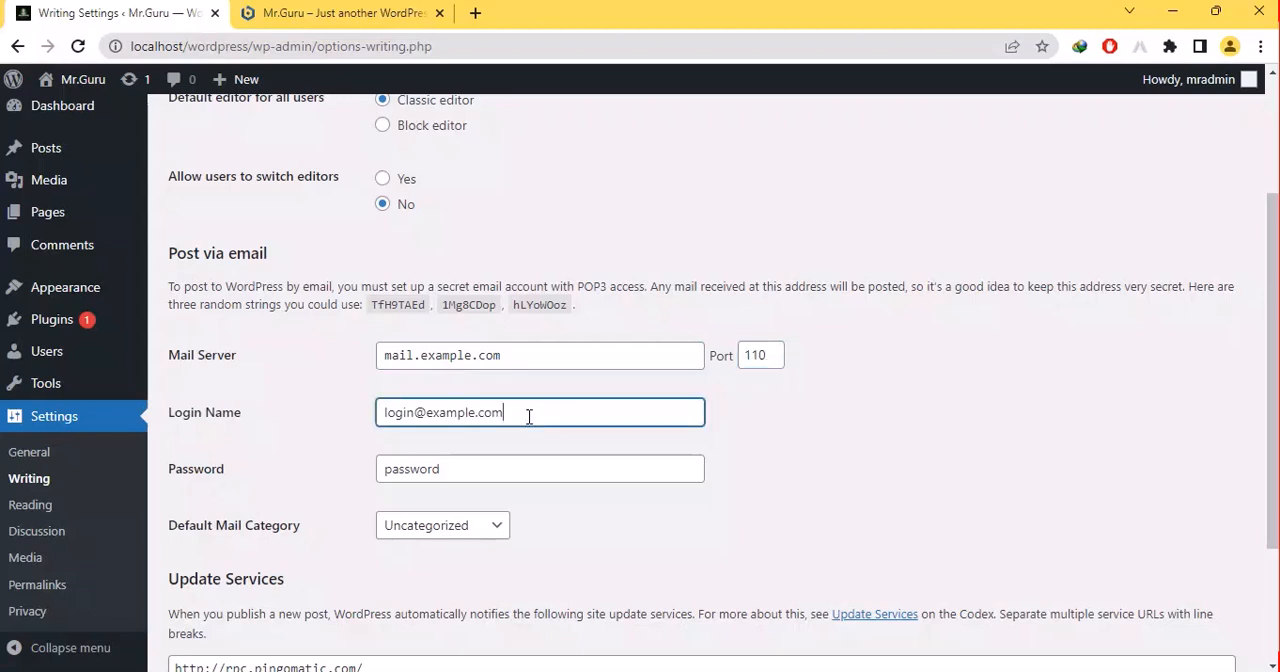
pyautogui.scroll(-2, 529, 416)
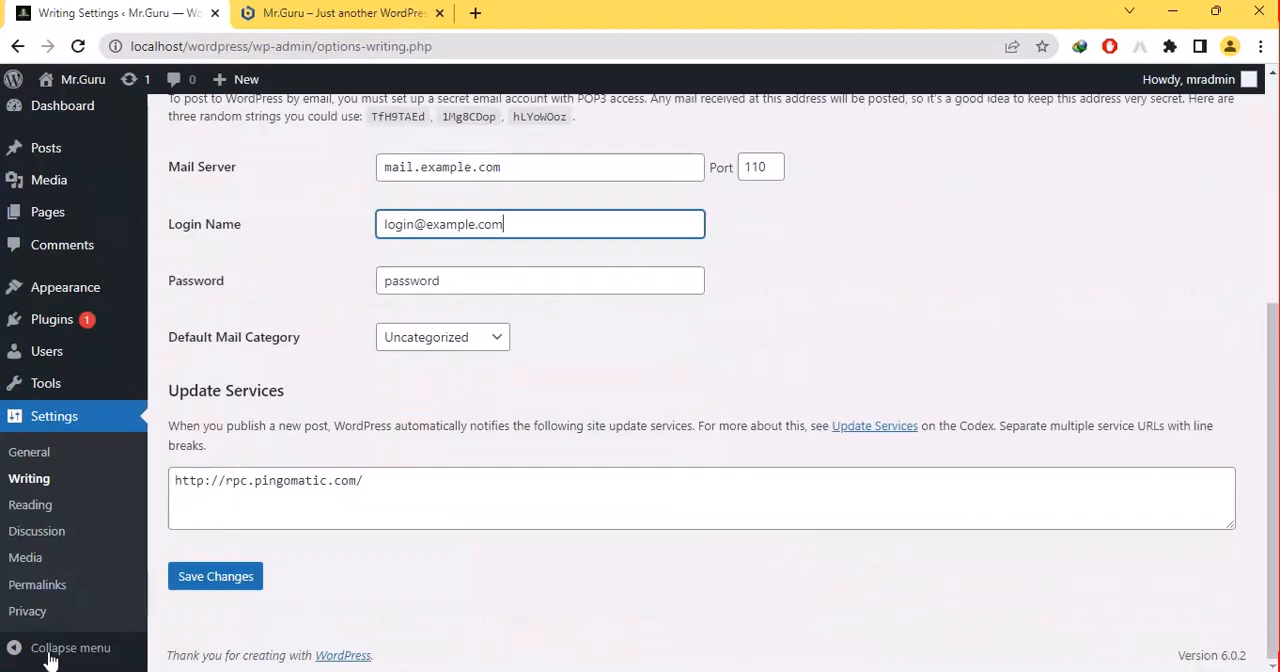
# - Open the Reading settings, try Your latest posts as the homepage display, return to a static page and view the Homepage choices
pyautogui.click(30, 506)
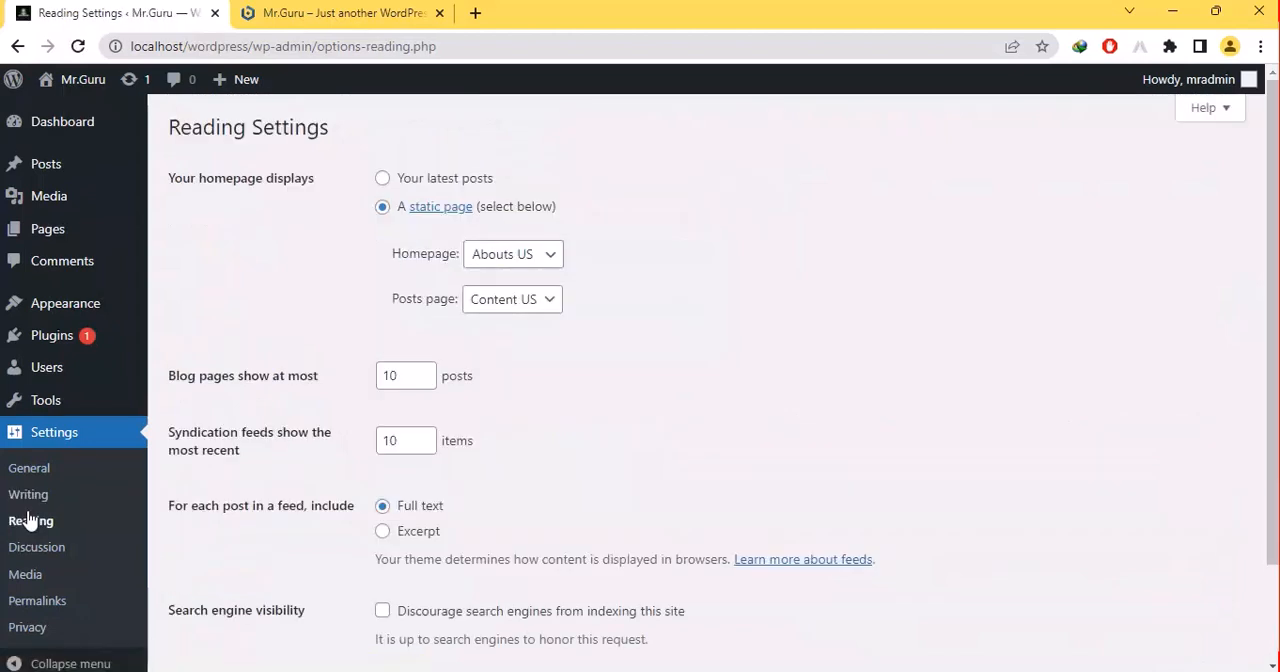
pyautogui.click(398, 180)
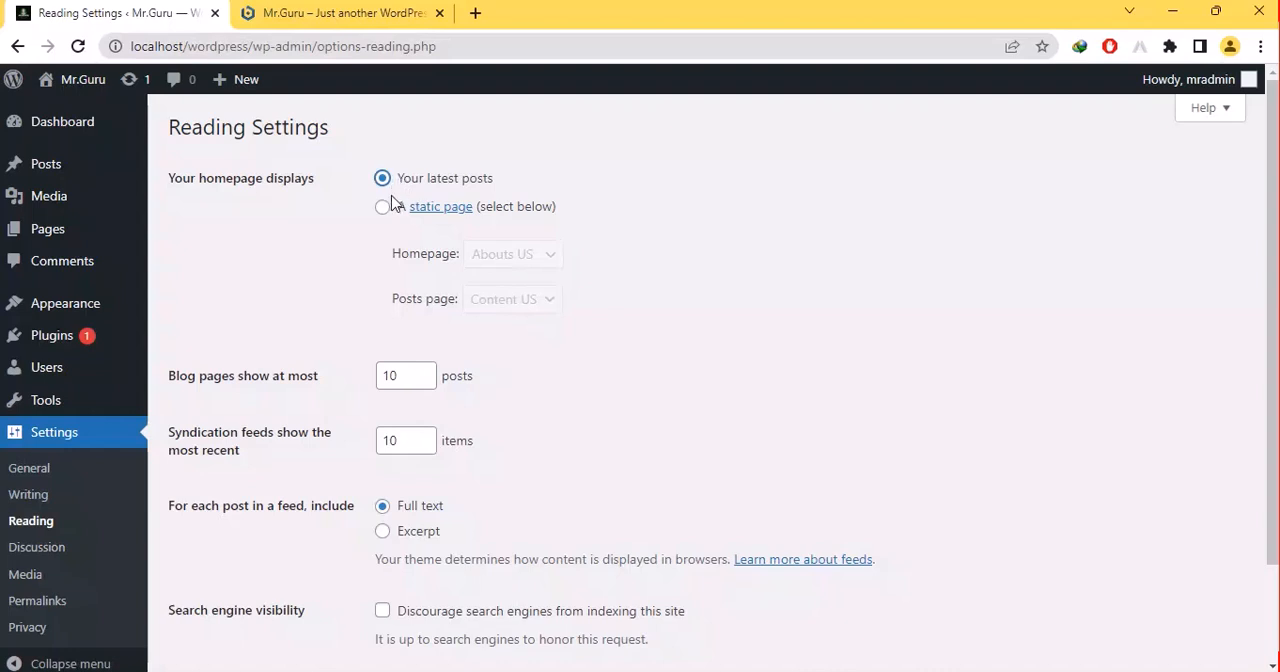
pyautogui.click(383, 207)
pyautogui.click(500, 253)
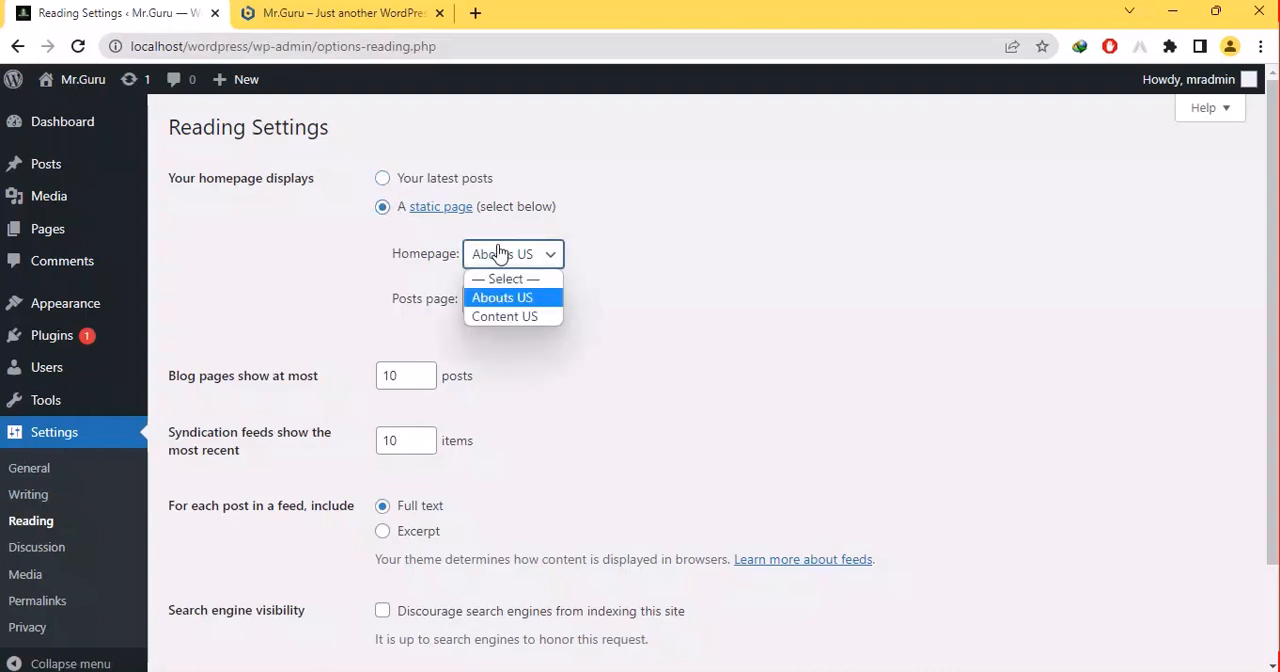
pyautogui.click(506, 258)
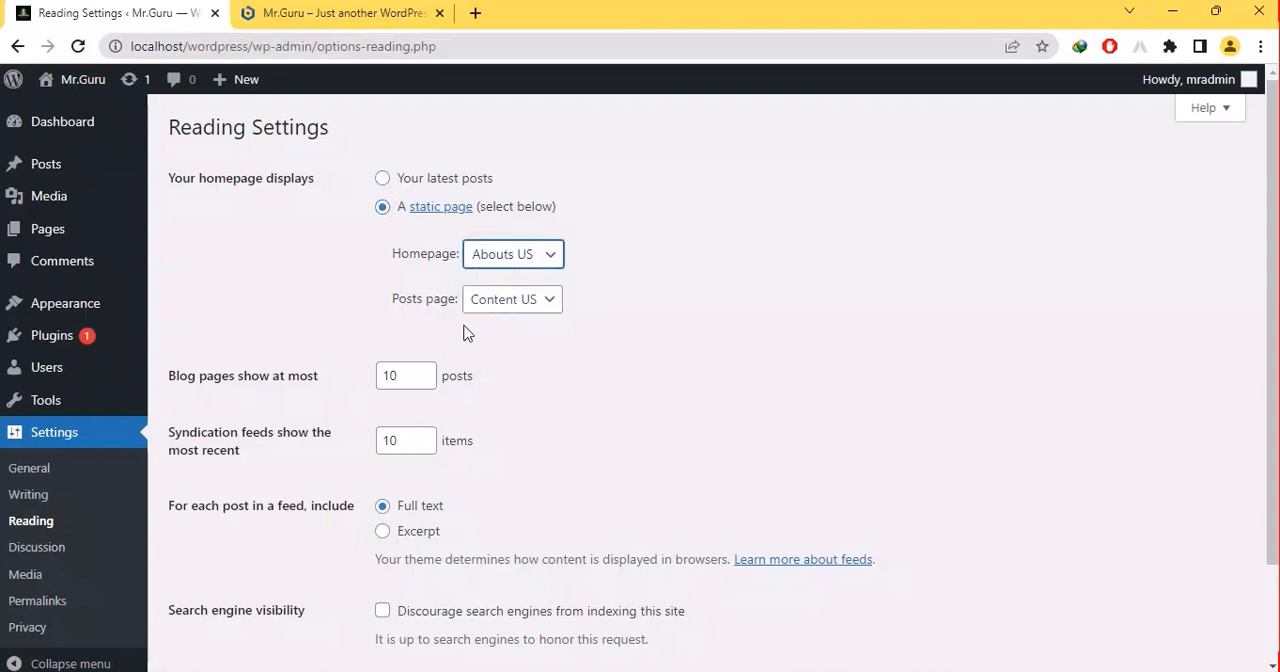
# - Set blog pages to show at most 1 post and syndication feeds 1 item, keep Full text for feeds, and save the changes
pyautogui.moveTo(321, 384); pyautogui.dragTo(229, 385)
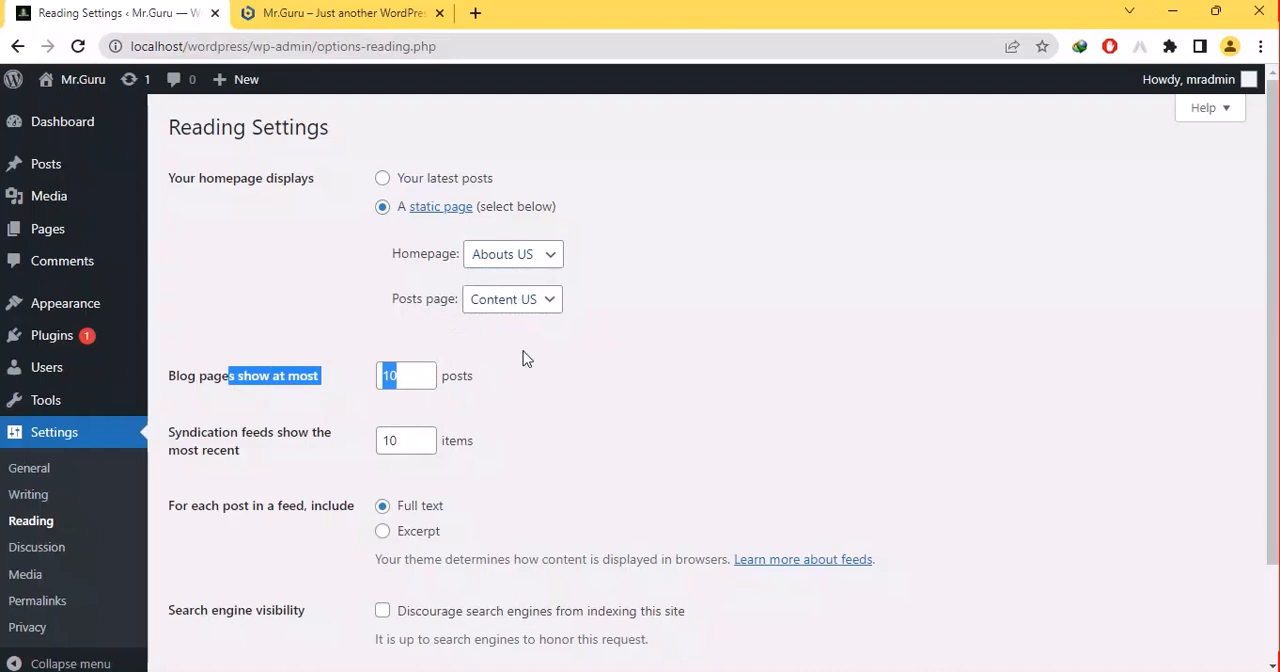
pyautogui.click(428, 370)
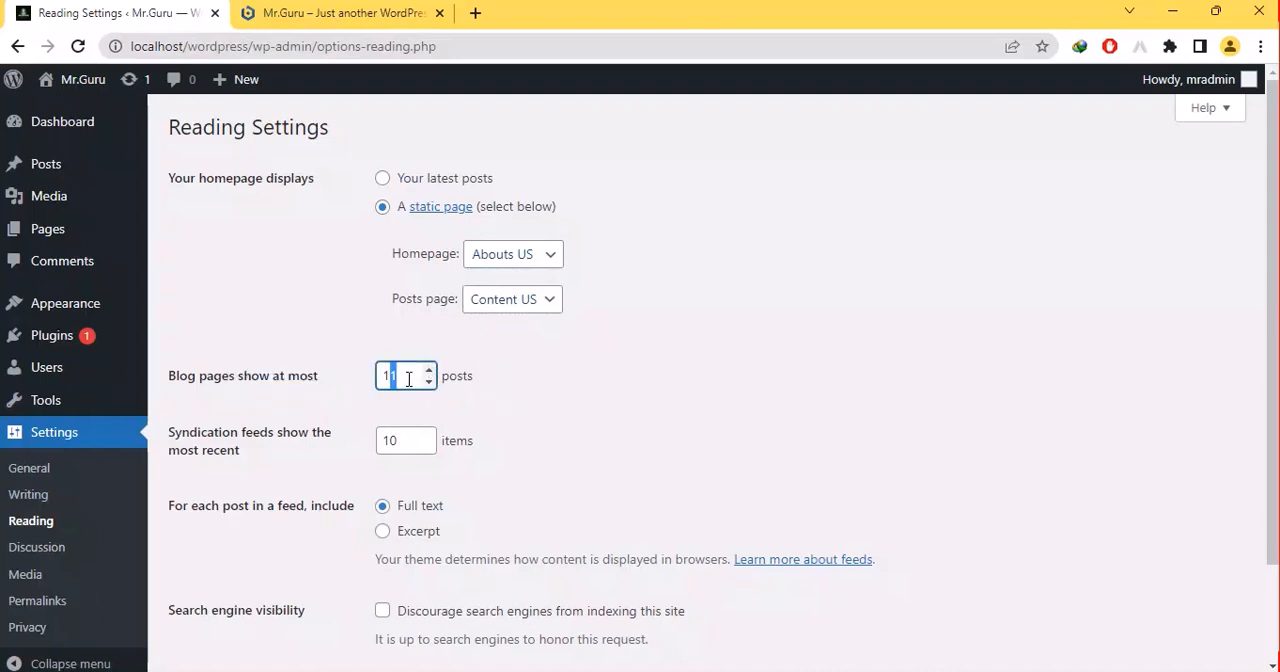
pyautogui.click(408, 379)
pyautogui.click(394, 440)
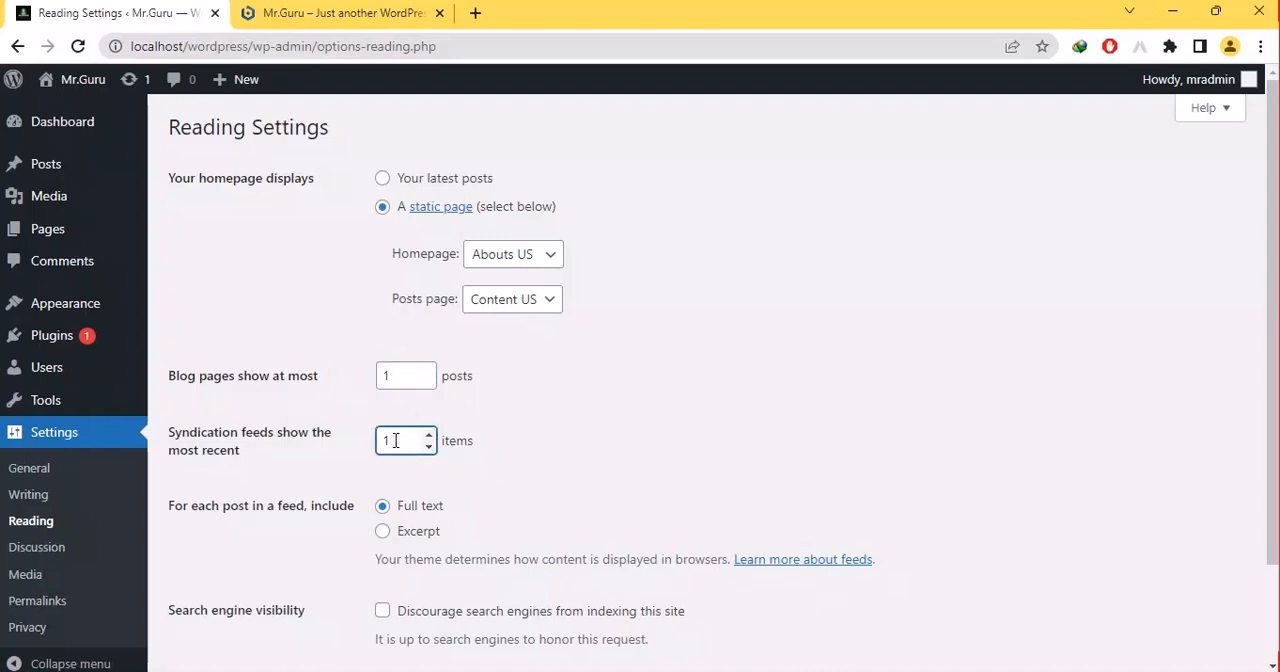
pyautogui.click(386, 530)
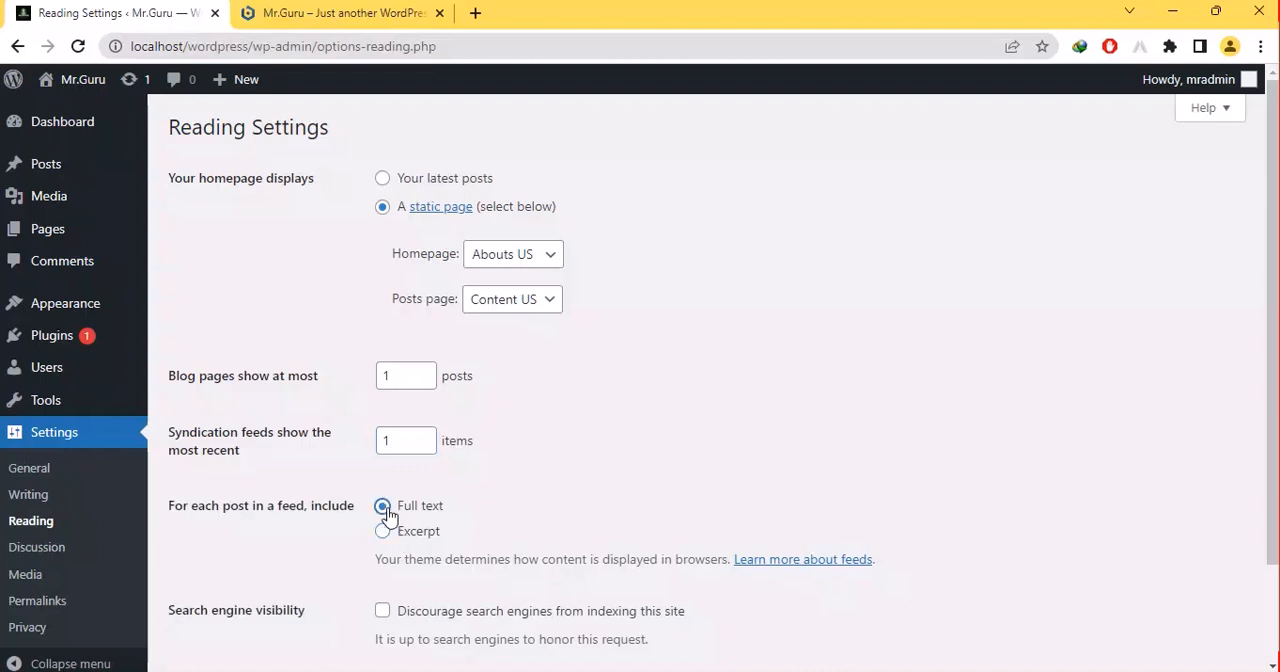
pyautogui.scroll(-2, 386, 514)
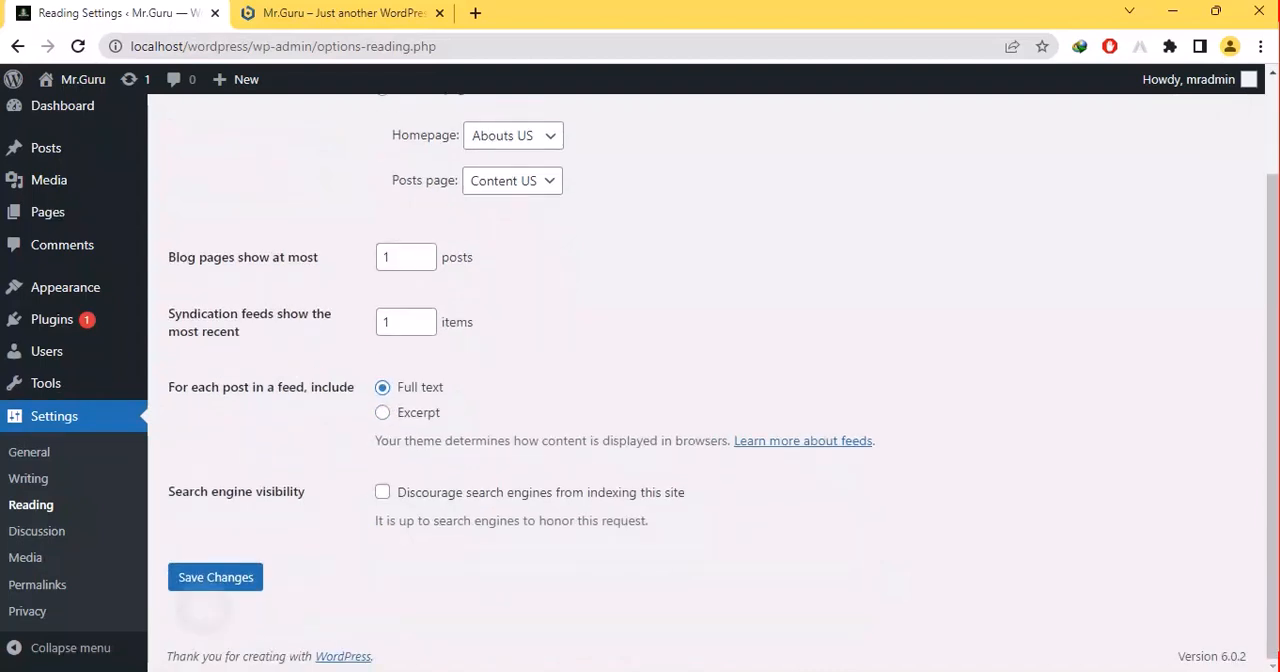
pyautogui.click(215, 577)
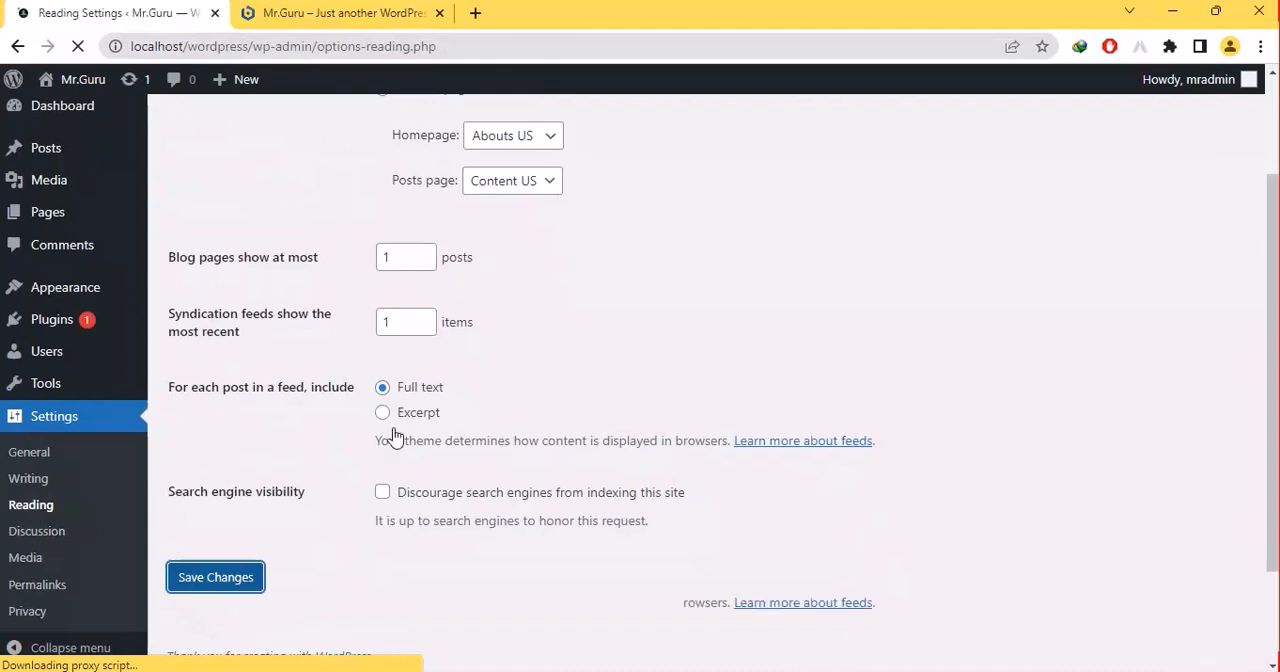
# - Reload the site's front page in the other browser tab and return to the Reading settings
pyautogui.click(336, 10)
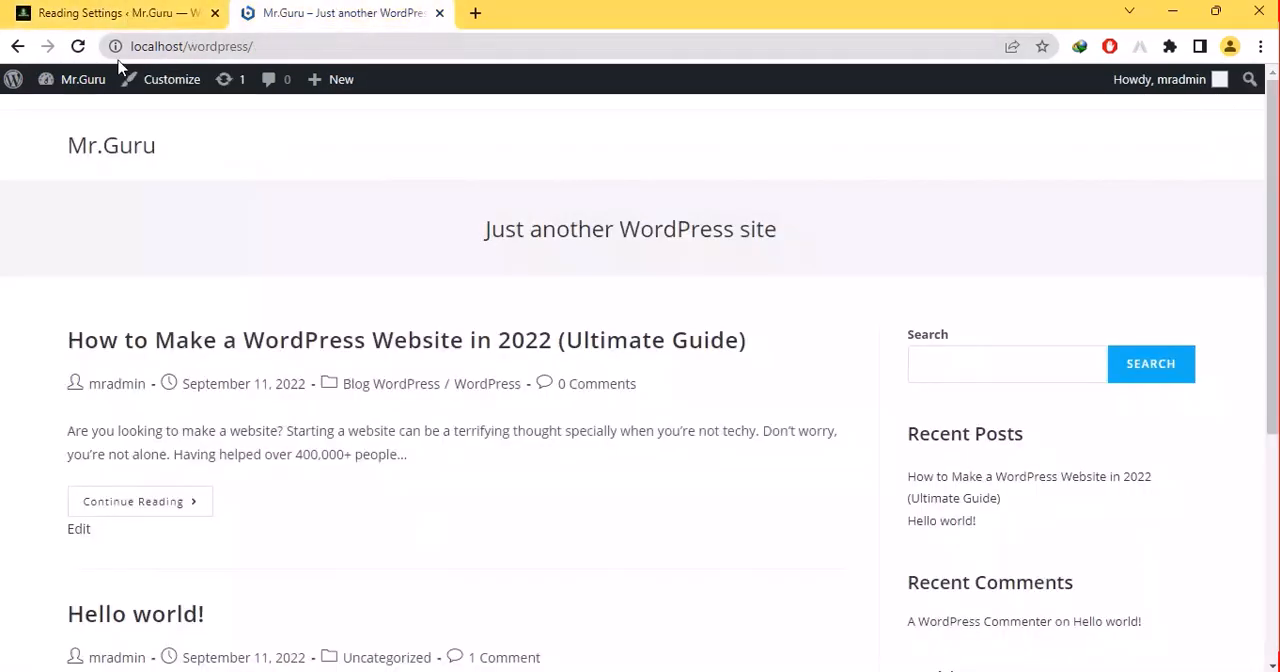
pyautogui.click(79, 46)
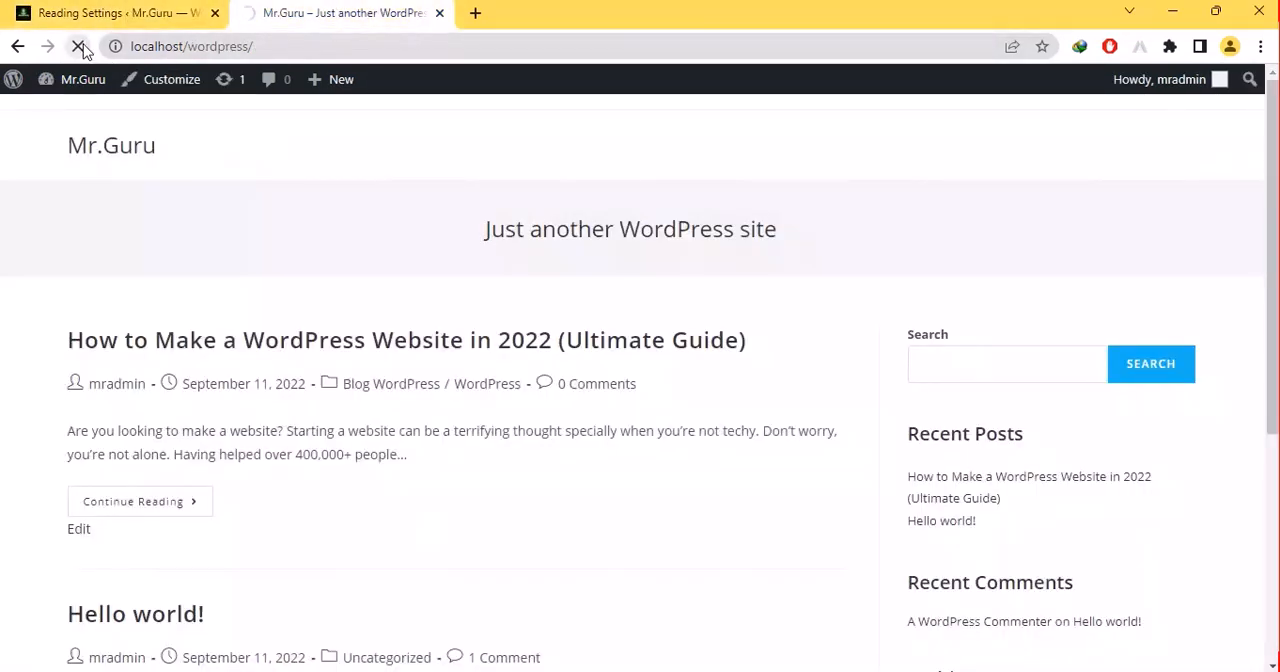
pyautogui.click(86, 6)
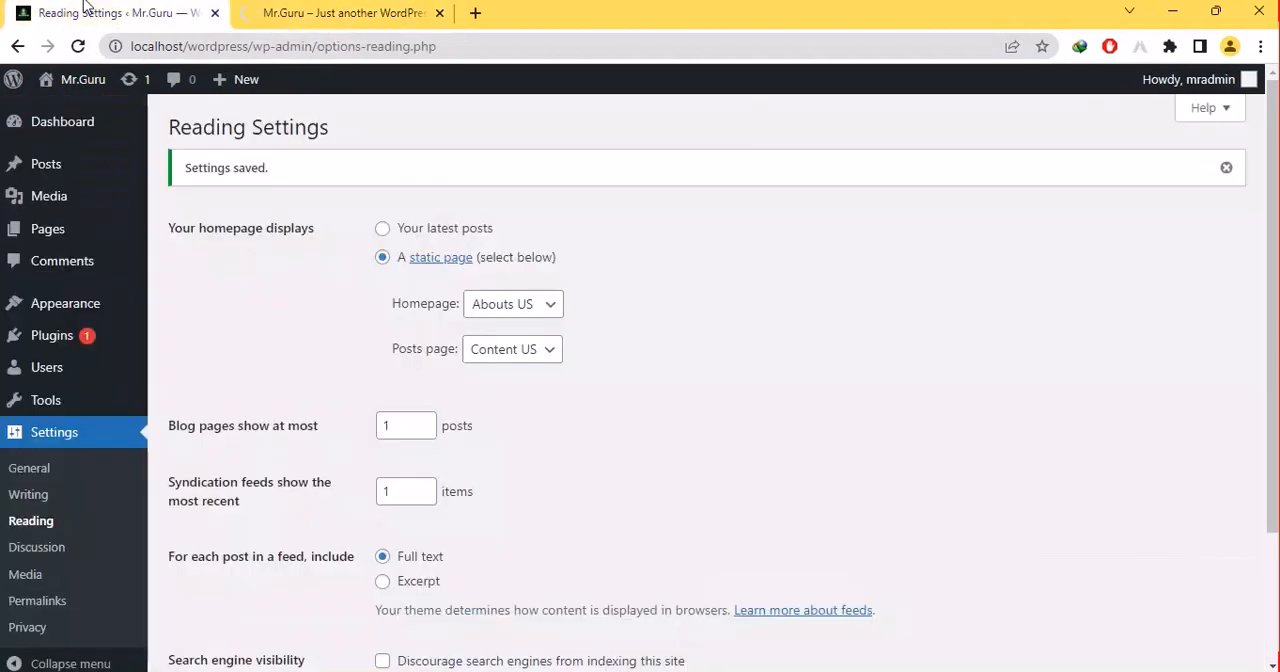
# - Open the Discussion settings and look through the options from the default post settings down to Default Avatar
pyautogui.scroll(-1, 706, 383)
pyautogui.click(25, 558)
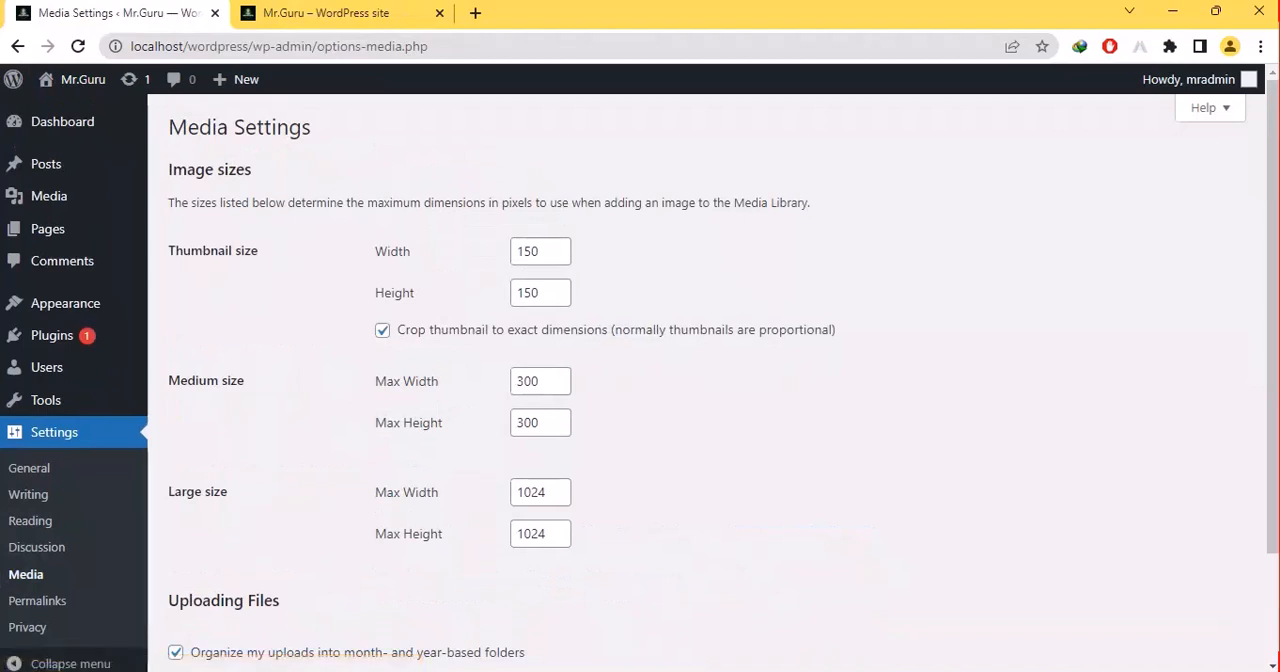
pyautogui.click(36, 547)
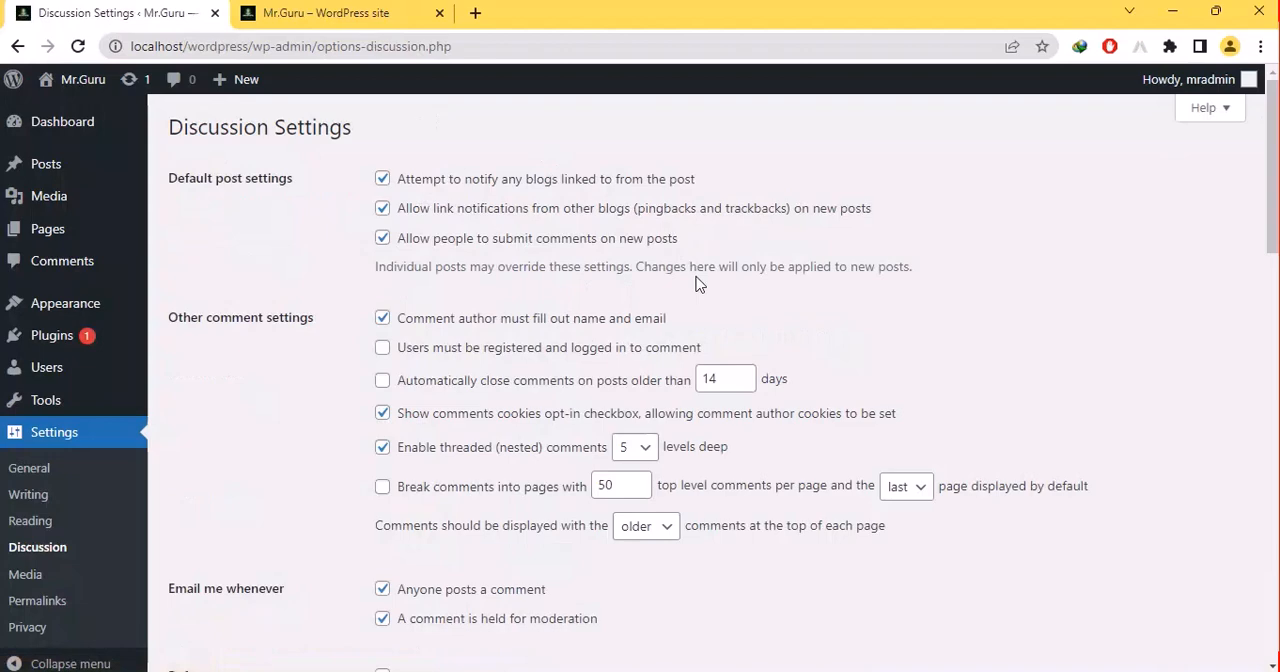
pyautogui.press('End')
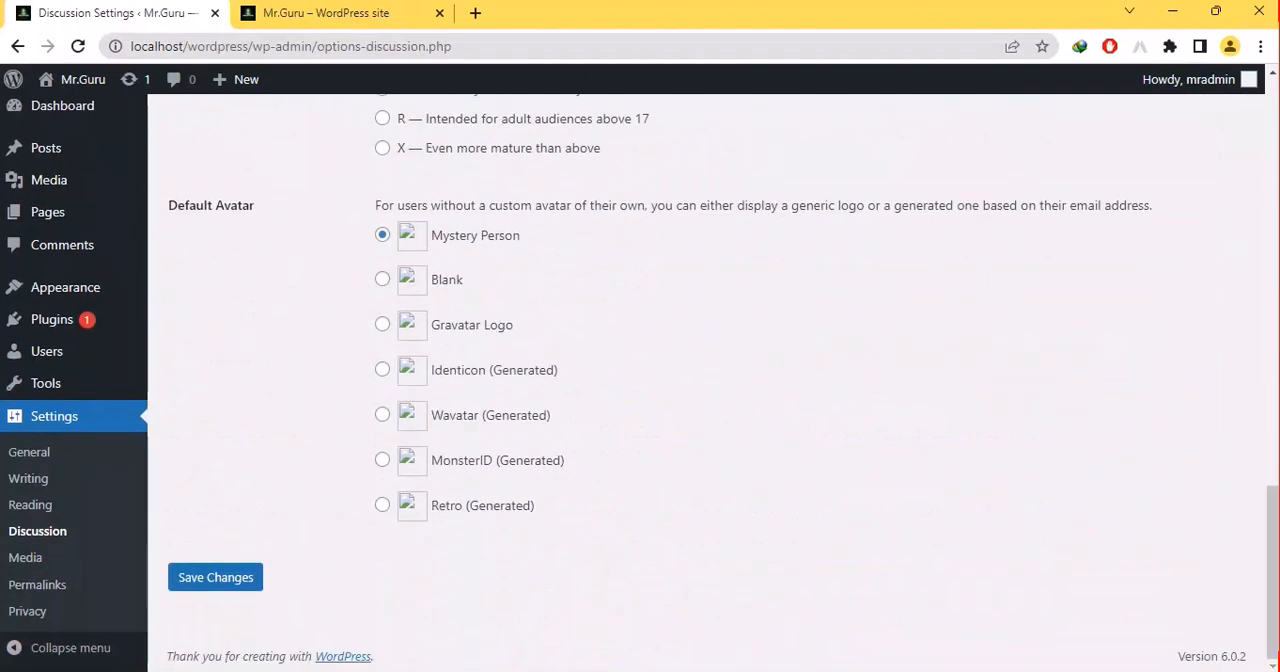
pyautogui.click(28, 535)
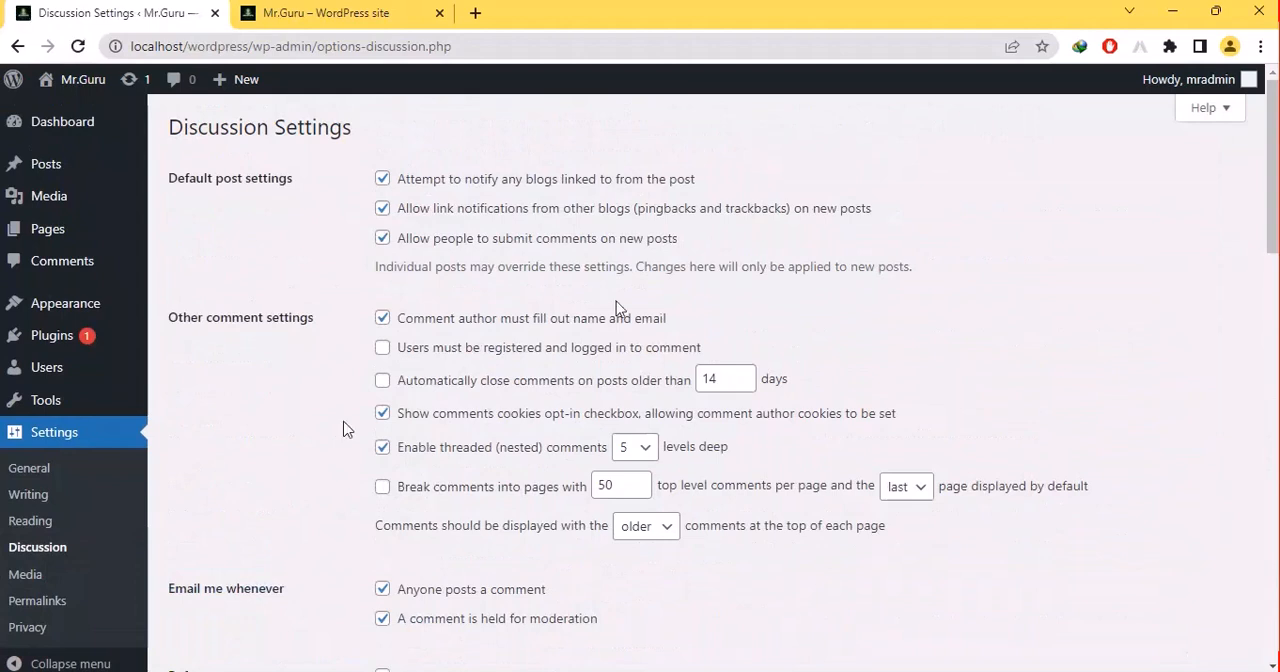
# - Open the Media settings, set the thumbnail width to 152, and look over the remaining image size and upload options
pyautogui.click(34, 580)
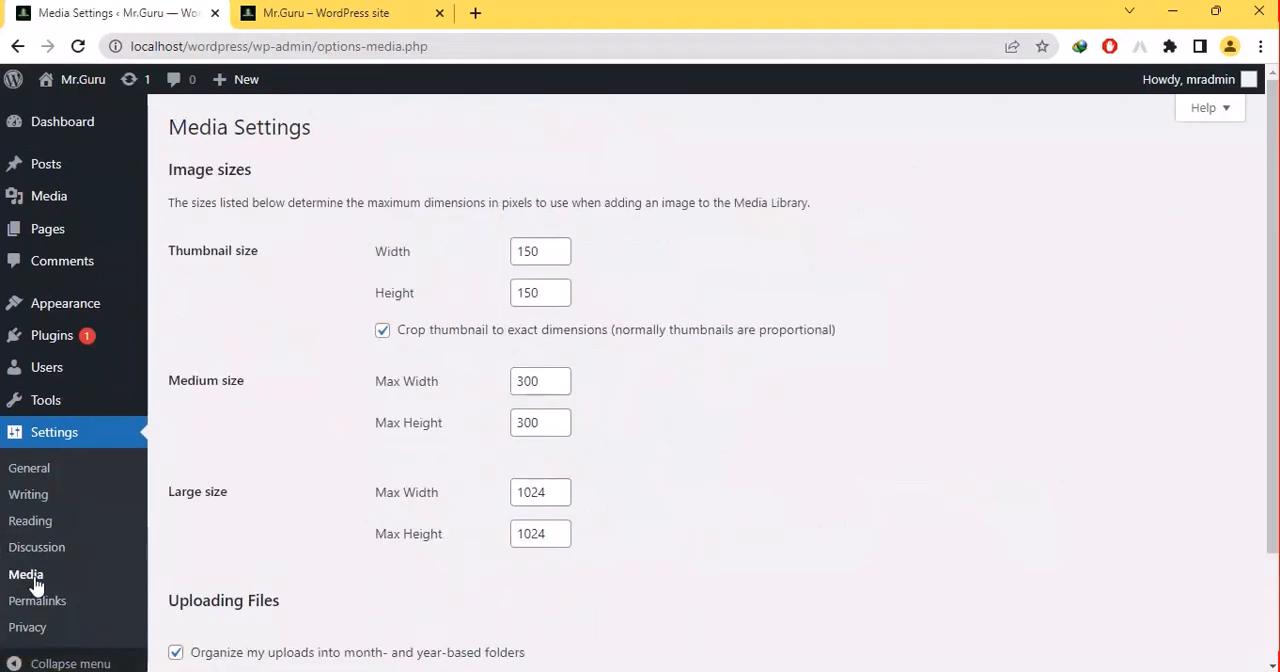
pyautogui.click(563, 246)
pyautogui.click(563, 246)
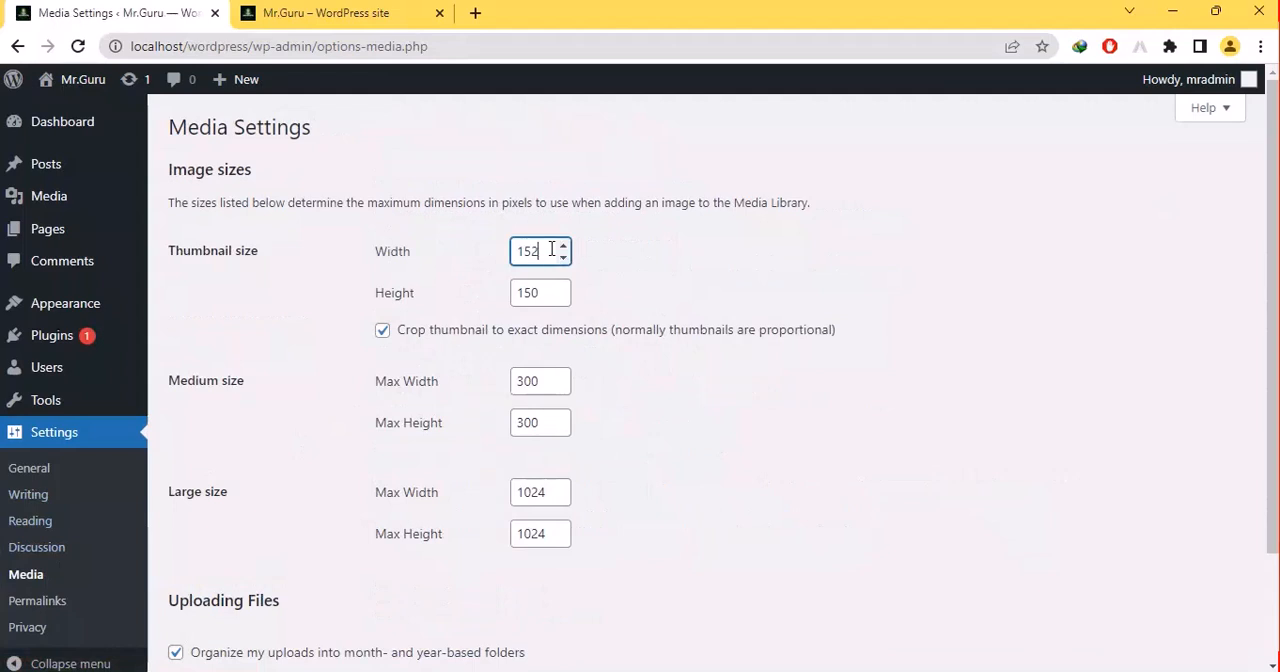
pyautogui.click(531, 366)
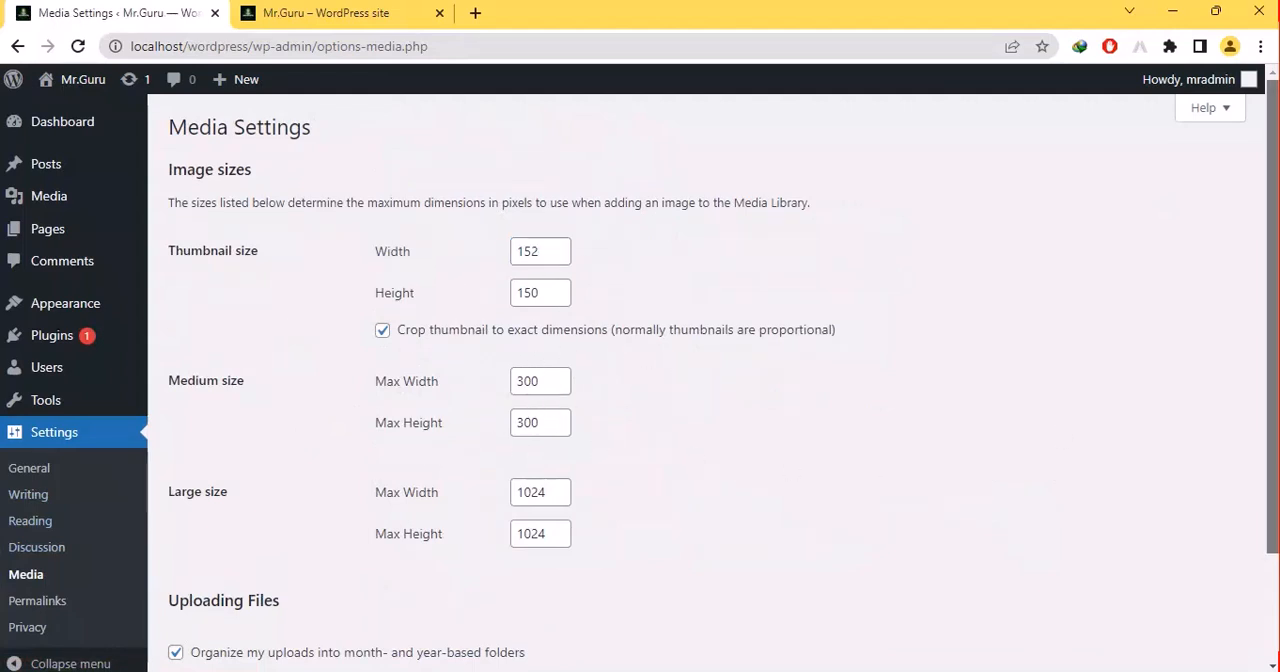
pyautogui.moveTo(1272, 532); pyautogui.dragTo(1273, 640)
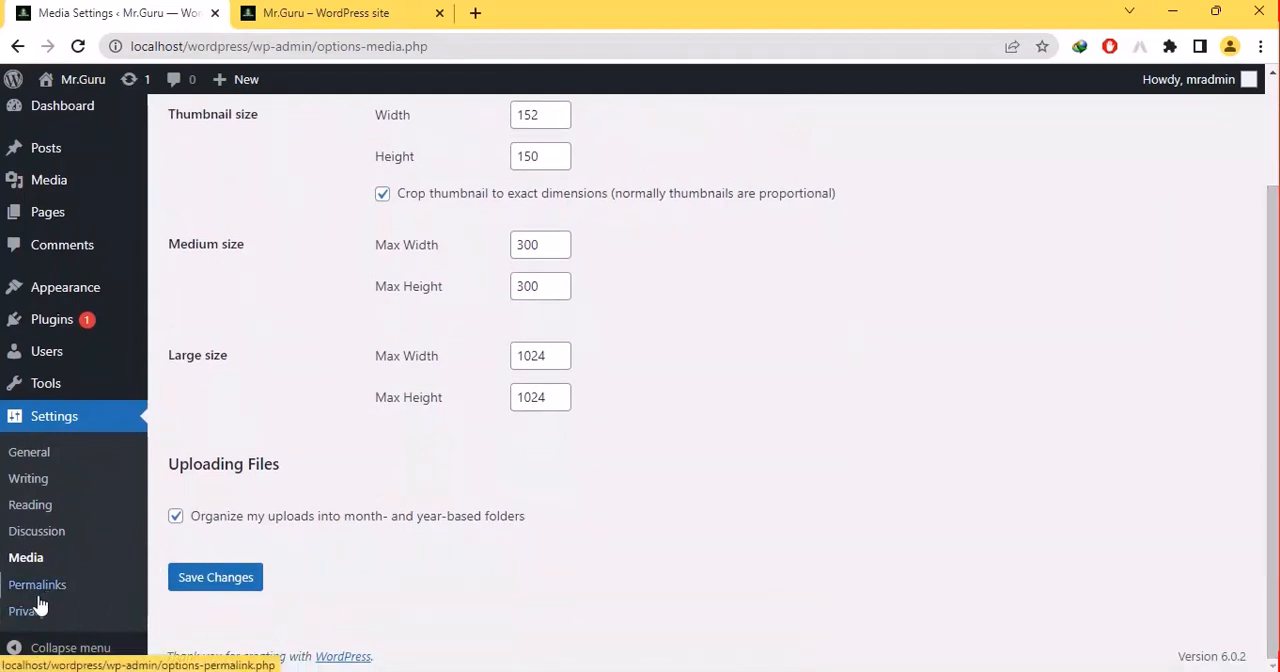
# - Collapse the administration menu and expand it again
pyautogui.click(24, 647)
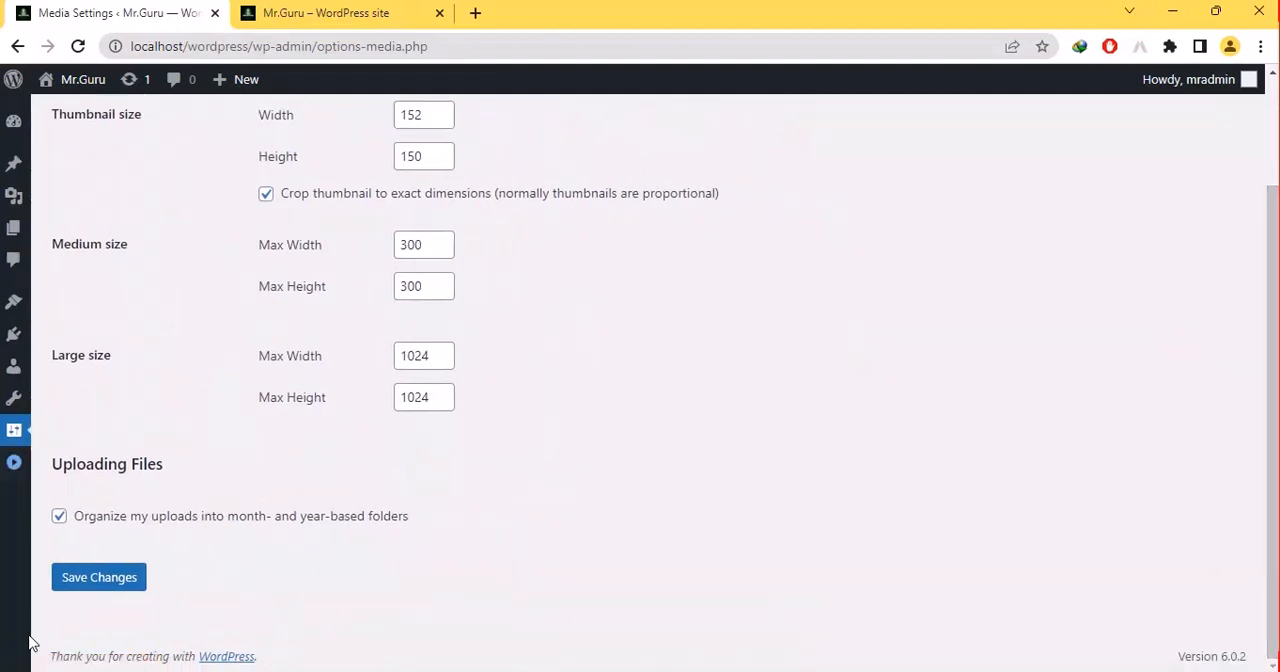
pyautogui.click(14, 463)
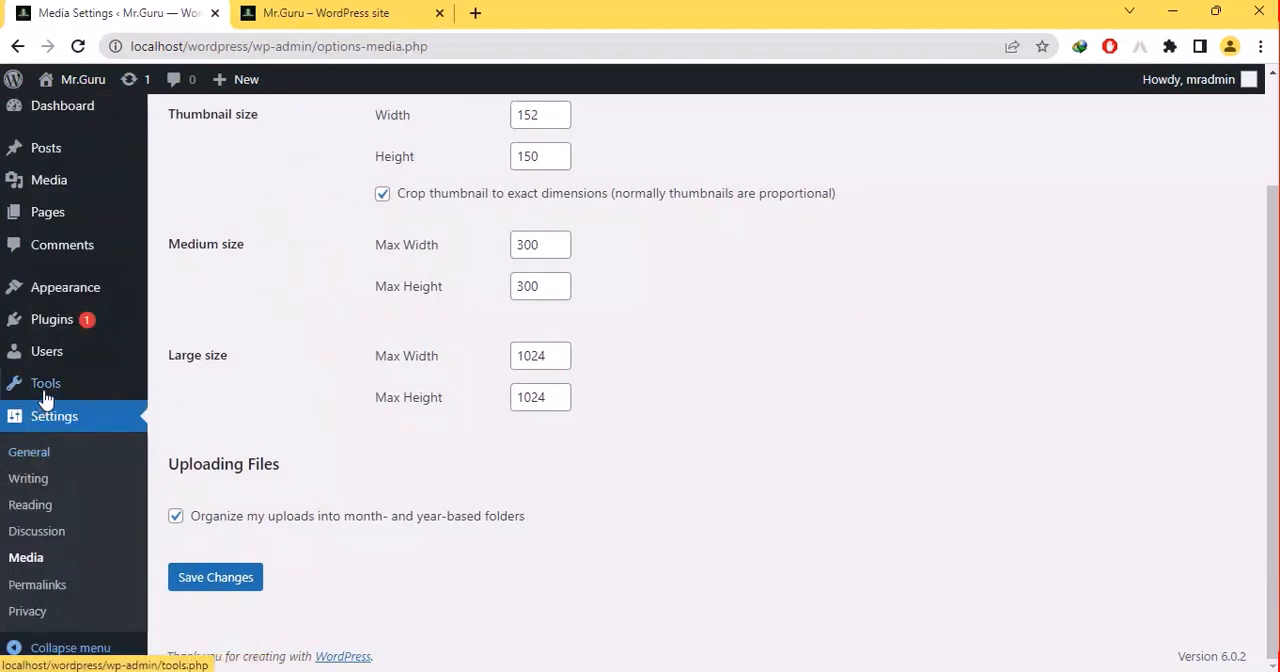
pyautogui.moveTo(53, 378)
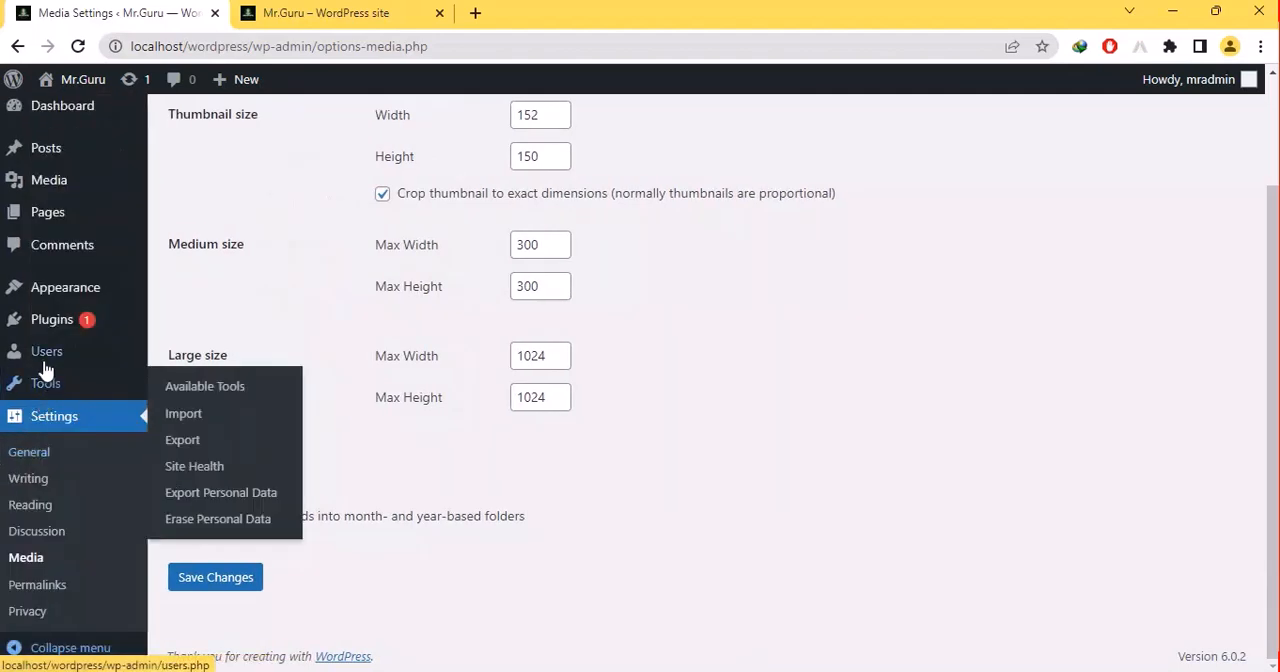